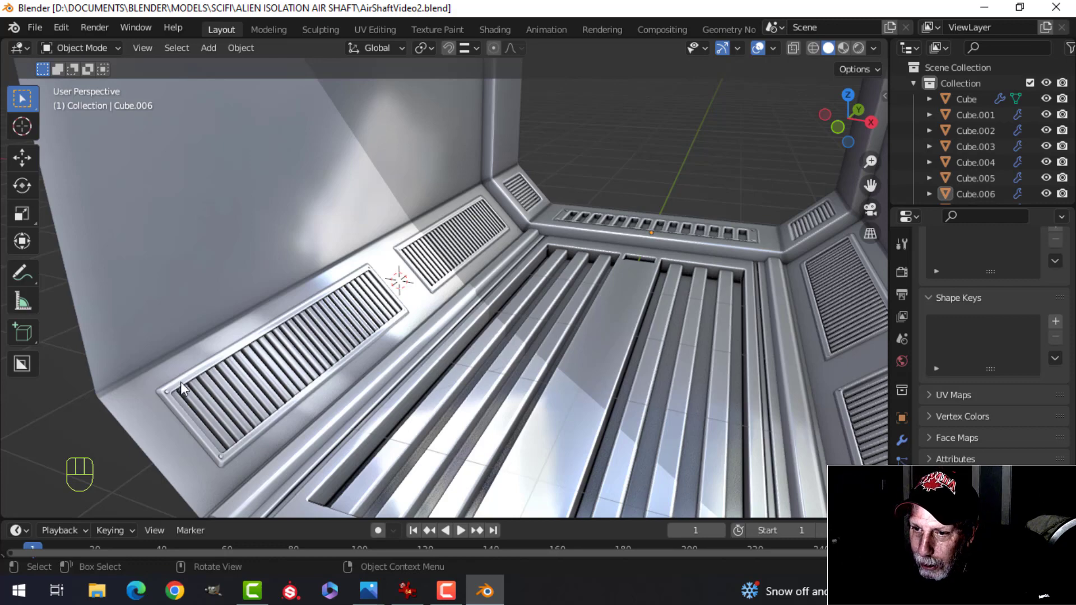
Change the viewport's solid-shading lighting from the glossy metallic look to a plain matte grey
{"action": "middle_click_drag", "start_coordinate": [365, 270], "coordinate": [499, 282]}
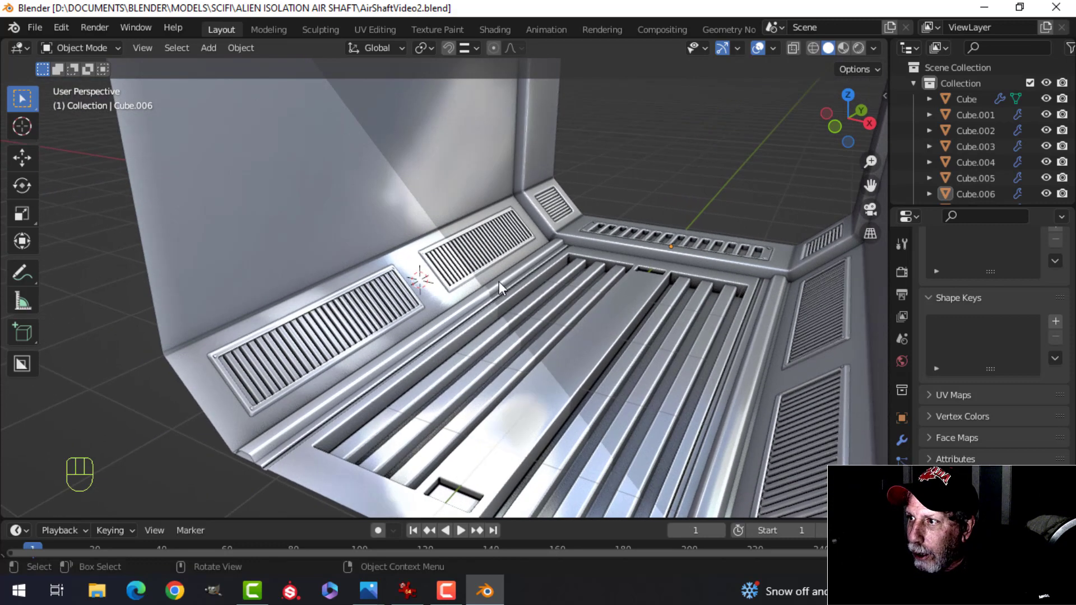
{"action": "left_click", "coordinate": [873, 47]}
{"action": "left_click", "coordinate": [793, 124]}
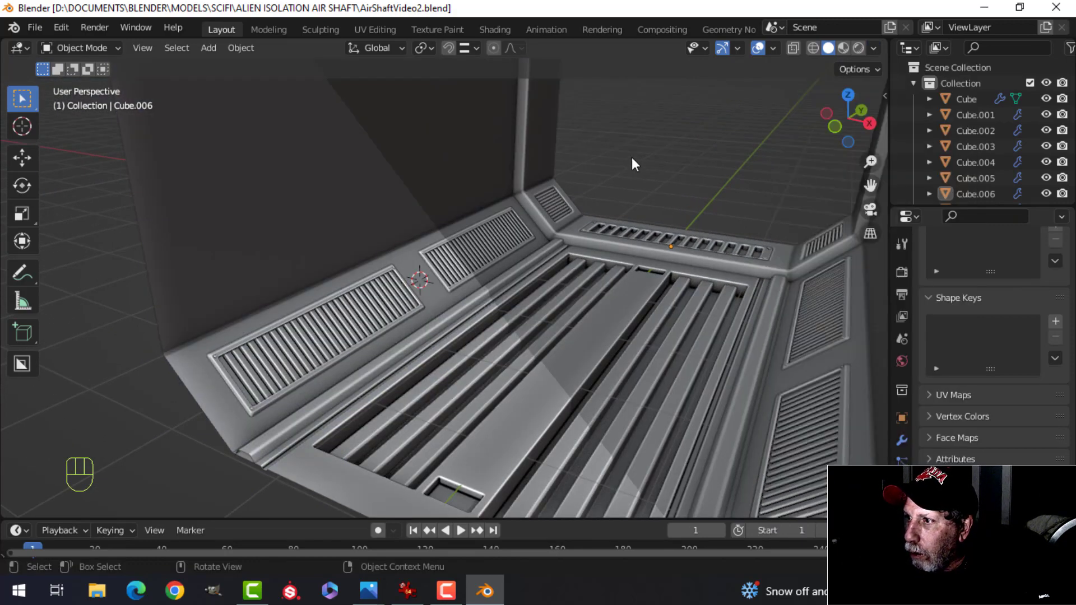
{"action": "scroll", "coordinate": [618, 167], "scroll_direction": "down", "scroll_amount": 1}
{"action": "middle_click_drag", "start_coordinate": [740, 265], "coordinate": [705, 264]}
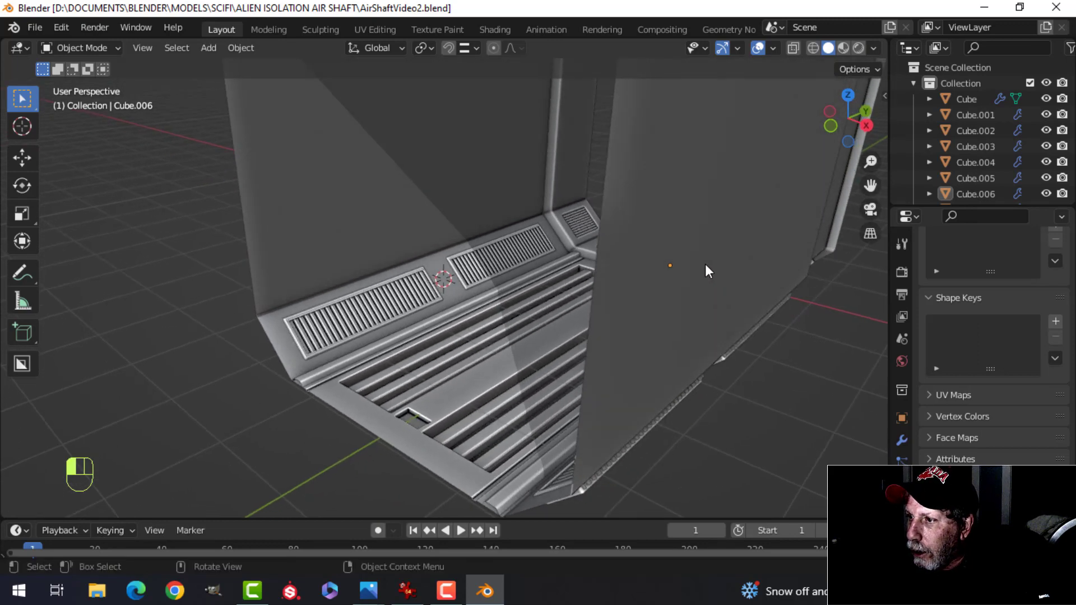
Select the side wall object and turn off its Mirror modifier's viewport display
{"action": "left_click", "coordinate": [705, 264]}
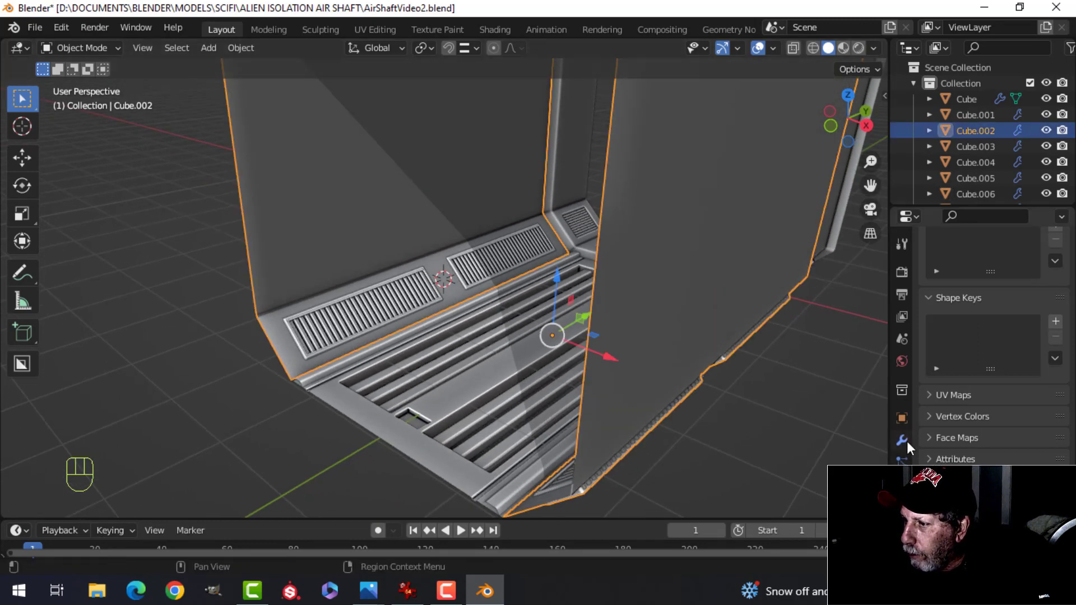
{"action": "left_click", "coordinate": [902, 441]}
{"action": "left_click", "coordinate": [928, 317]}
{"action": "left_click", "coordinate": [991, 338]}
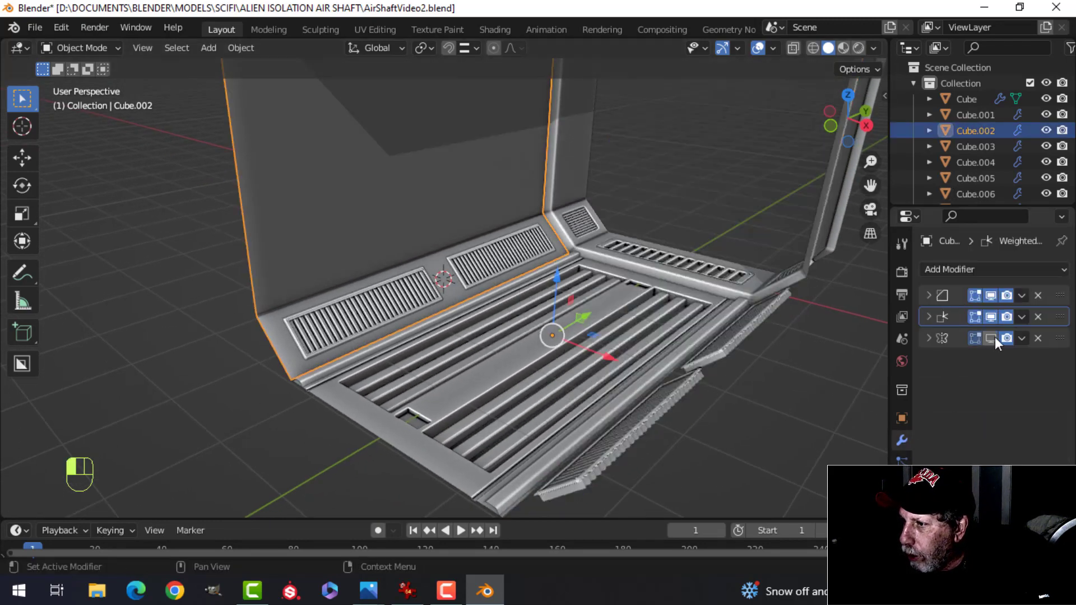
Snap the 3D cursor to the middle of the side wall's large upright faces
{"action": "middle_click_drag", "start_coordinate": [427, 199], "coordinate": [413, 200]}
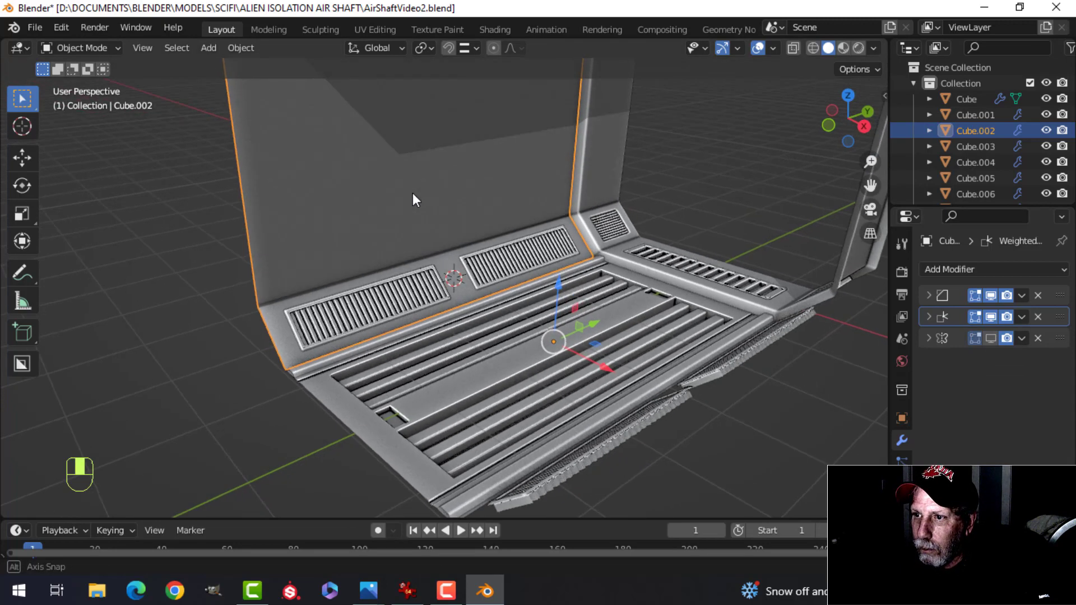
{"action": "key", "text": "Tab"}
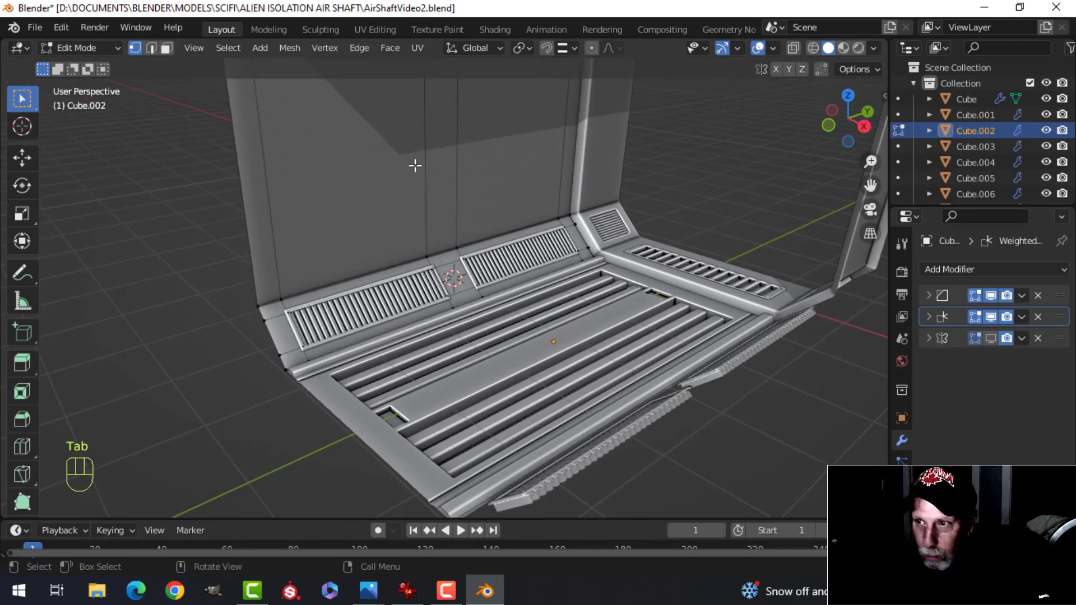
{"action": "key", "text": "3"}
{"action": "left_click", "coordinate": [435, 128]}
{"action": "left_click", "coordinate": [367, 136], "text": "shift"}
{"action": "middle_click_drag", "start_coordinate": [513, 129], "coordinate": [447, 158]}
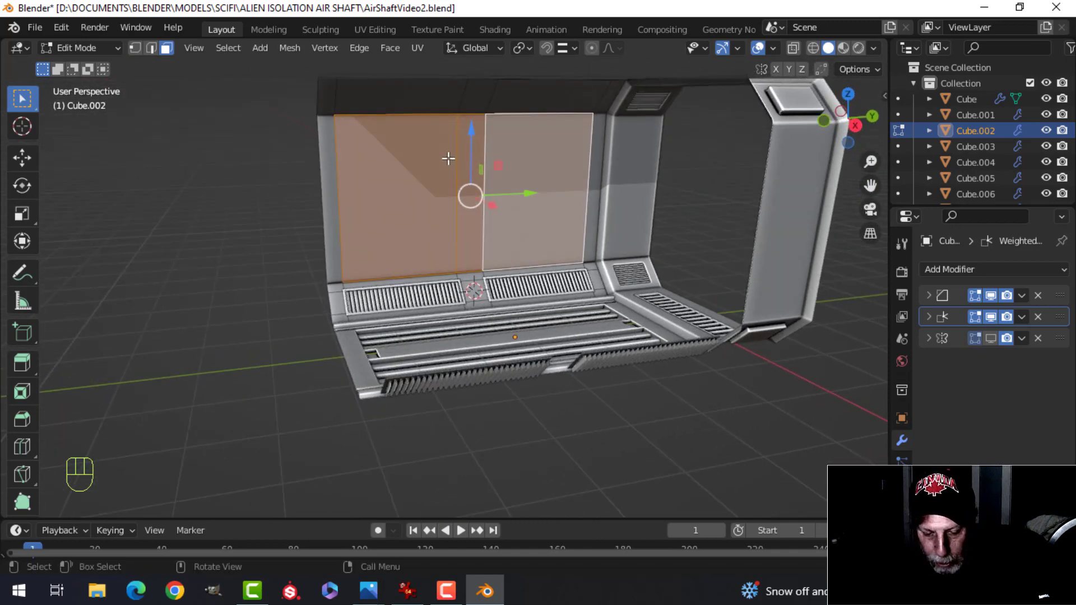
{"action": "key", "text": "shift+s"}
{"action": "left_click", "coordinate": [465, 245]}
{"action": "key", "text": "Tab"}
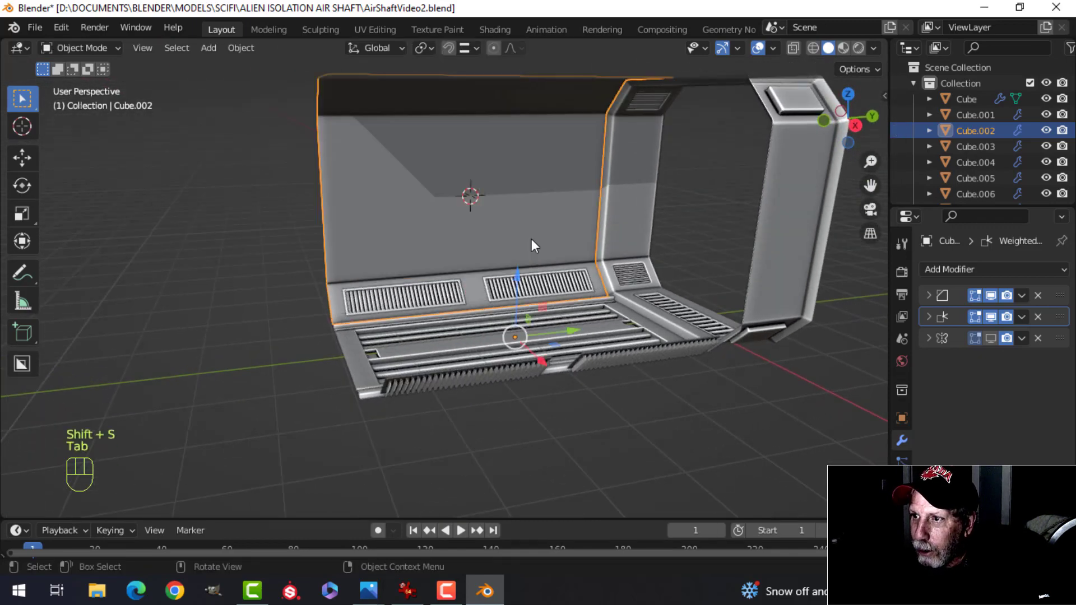
Add a plane mesh at the 3D cursor on the side wall and enter its Edit Mode
{"action": "middle_click_drag", "start_coordinate": [531, 239], "coordinate": [507, 204]}
{"action": "key", "text": "shift+a"}
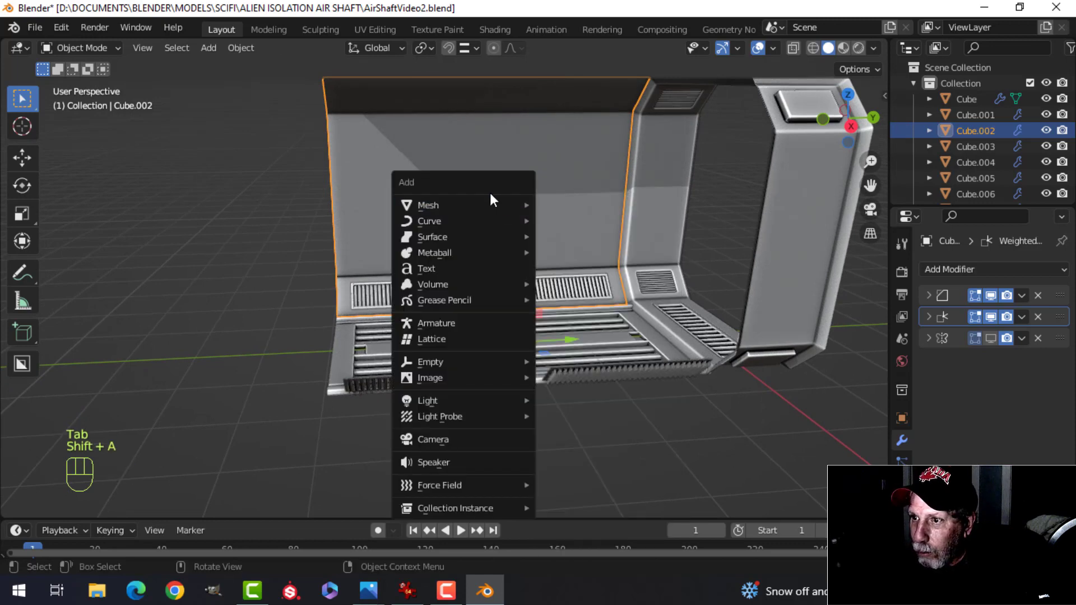
{"action": "mouse_move", "coordinate": [490, 206]}
{"action": "left_click", "coordinate": [569, 206]}
{"action": "key", "text": "Tab"}
Rotate the plane 90° about the global Y axis so it stands parallel to the wall
{"action": "scroll", "coordinate": [546, 205], "scroll_direction": "down", "scroll_amount": 2}
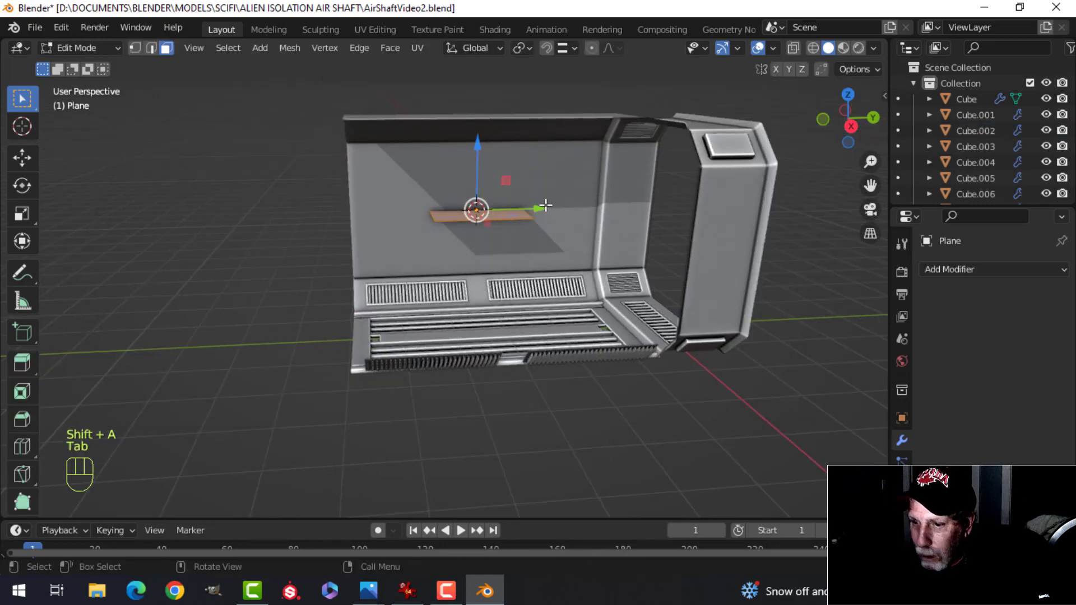
{"action": "key", "text": "r"}
{"action": "key", "text": "y"}
{"action": "key", "text": "9"}
{"action": "key", "text": "0"}
{"action": "left_click", "coordinate": [544, 206]}
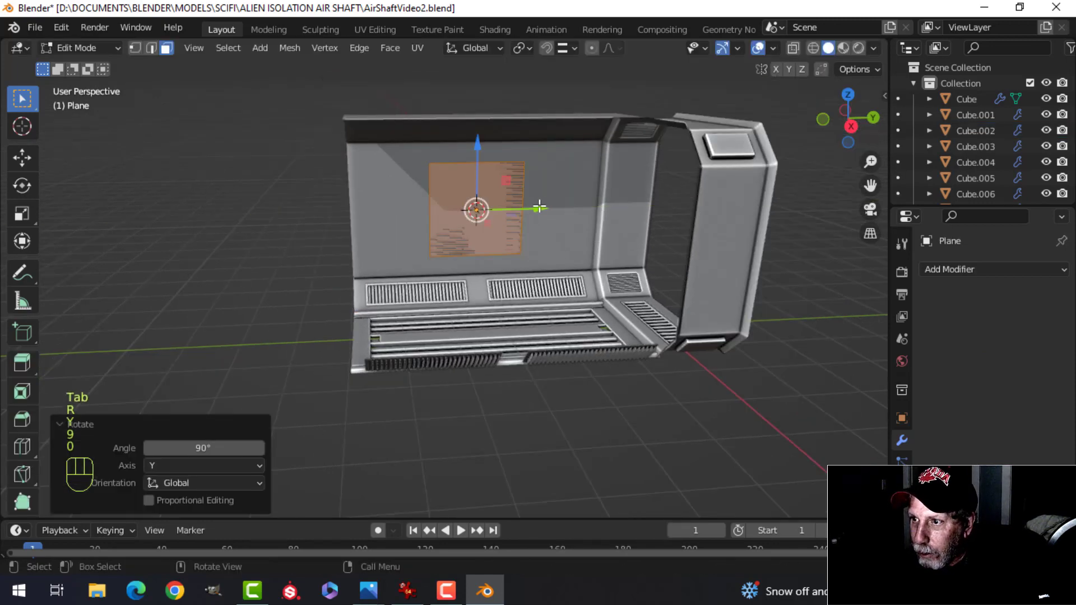
Enlarge the plane by about 1.14 with extra stretch along Y, and offset it about 0.04 m along X off the wall
{"action": "key", "text": "s"}
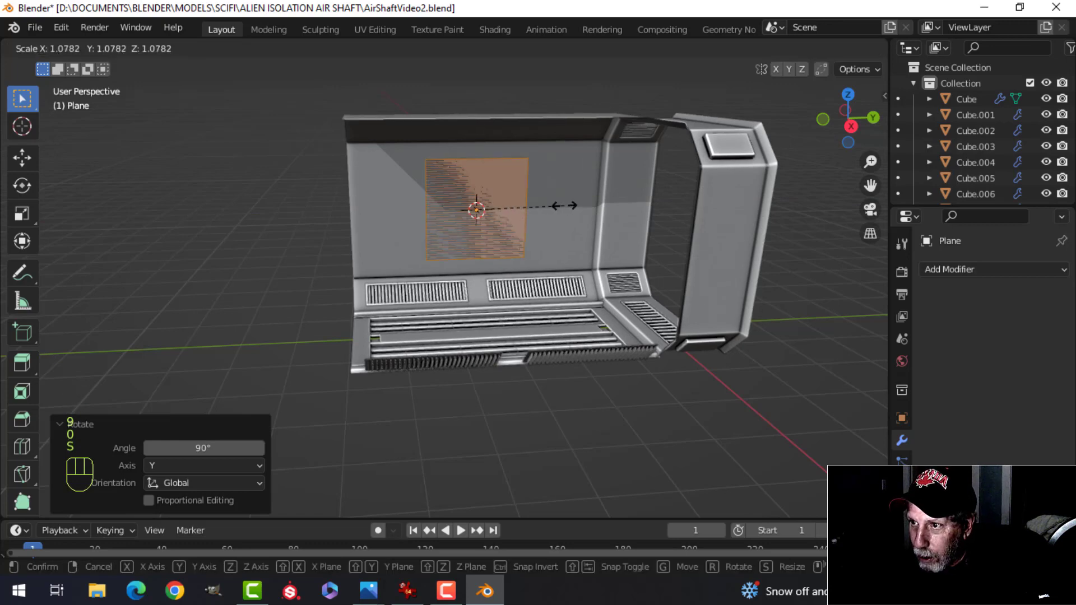
{"action": "left_click", "coordinate": [569, 204]}
{"action": "key", "text": "s"}
{"action": "key", "text": "y"}
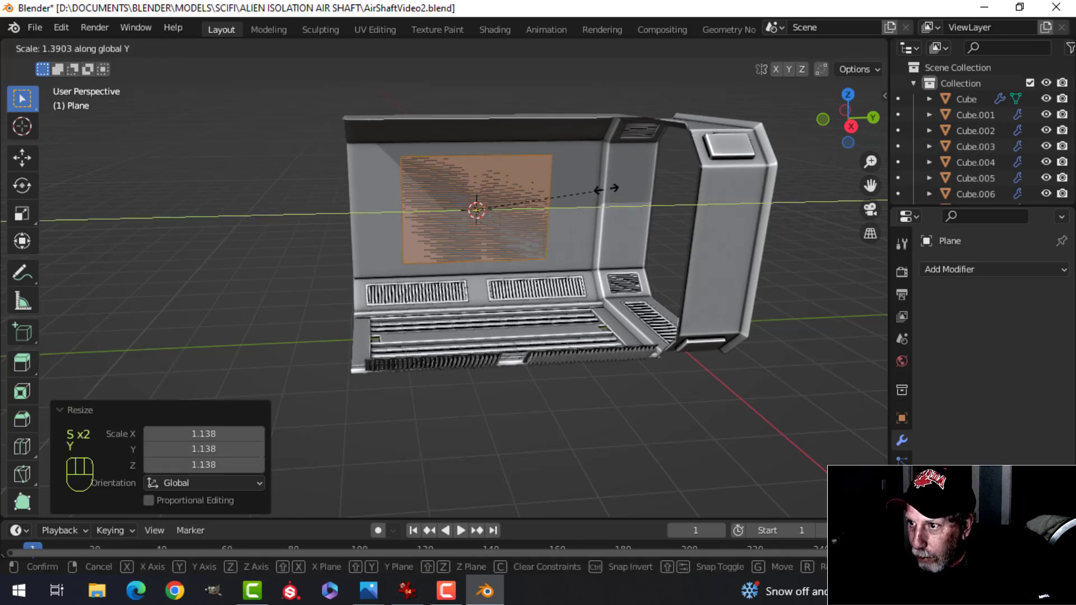
{"action": "left_click", "coordinate": [639, 186]}
{"action": "middle_click_drag", "start_coordinate": [641, 180], "coordinate": [523, 220]}
{"action": "left_click_drag", "start_coordinate": [463, 173], "coordinate": [470, 180]}
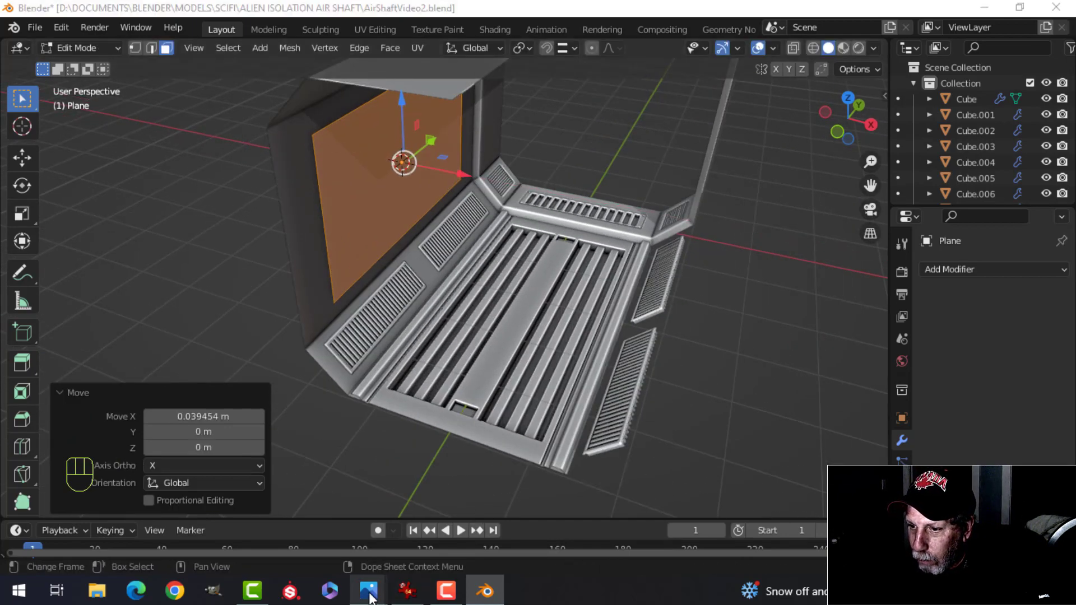
Check the wall panel in the air shaft reference photo, and in Blender scale the plane by about 1.05 overall plus 1.11 along Y
{"action": "mouse_move", "coordinate": [368, 591]}
{"action": "left_click", "coordinate": [314, 513]}
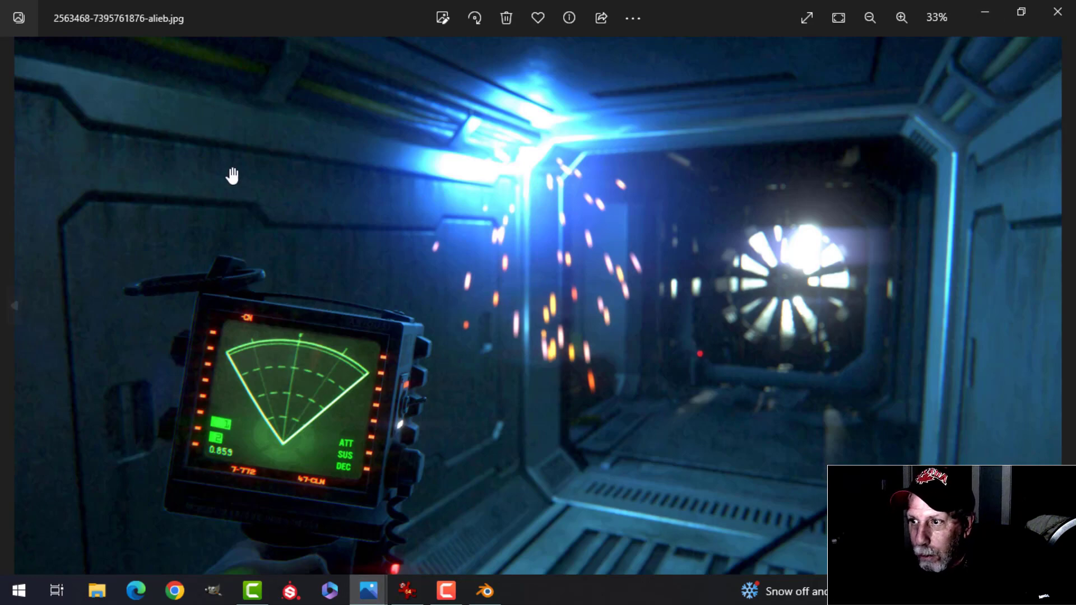
{"action": "left_click", "coordinate": [484, 591]}
{"action": "middle_click_drag", "start_coordinate": [364, 241], "coordinate": [524, 214]}
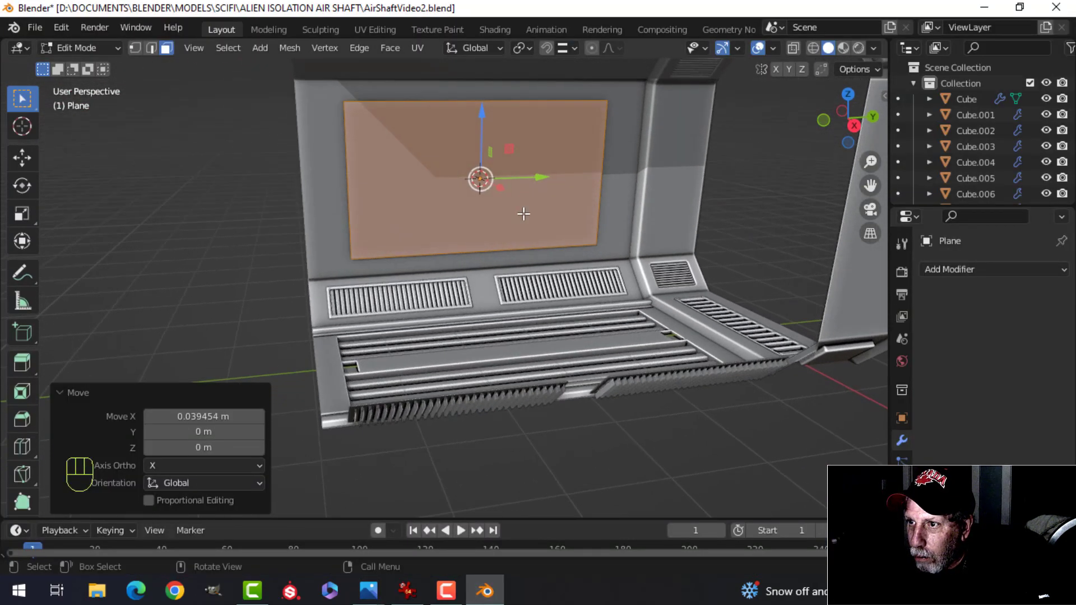
{"action": "key", "text": "s"}
{"action": "left_click", "coordinate": [542, 217]}
{"action": "key", "text": "s"}
{"action": "key", "text": "y"}
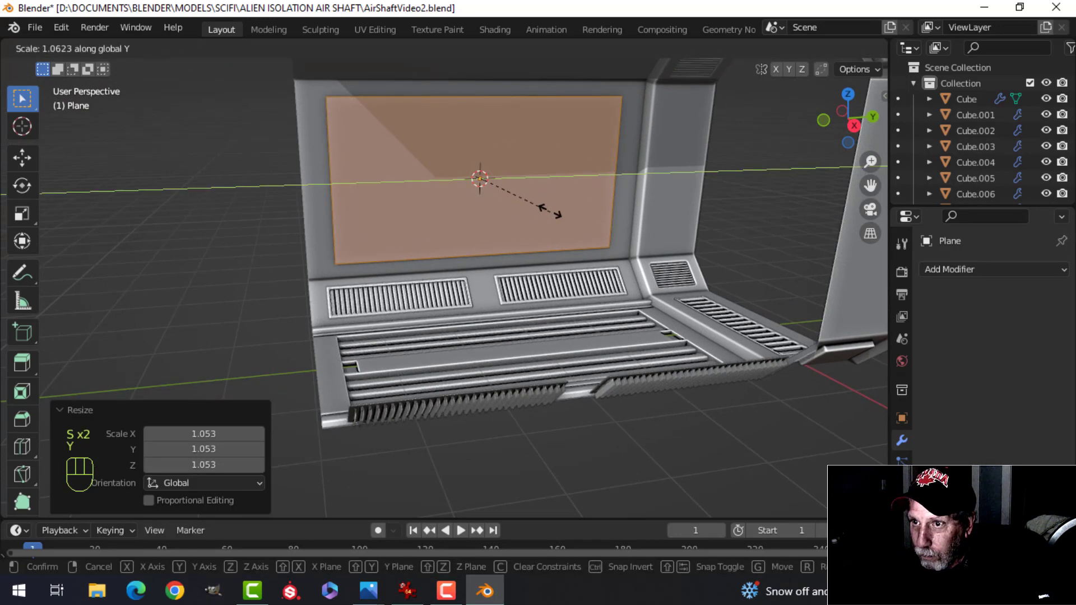
{"action": "left_click", "coordinate": [550, 213]}
{"action": "middle_click_drag", "start_coordinate": [590, 184], "coordinate": [587, 187]}
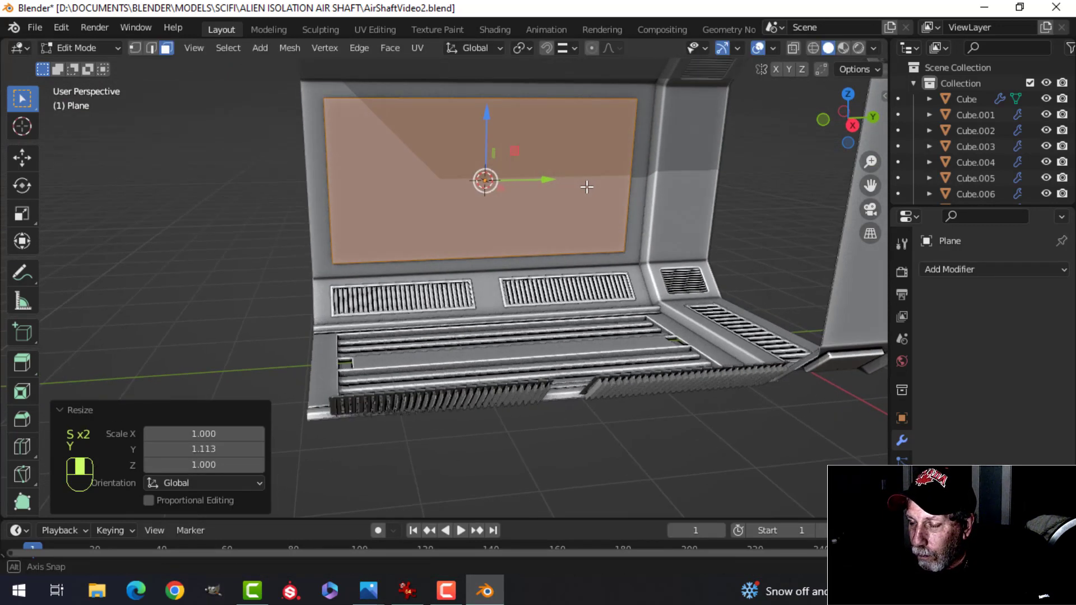
Isolate the plane in local view and look at it in right orthographic view
{"action": "key", "text": "Tab"}
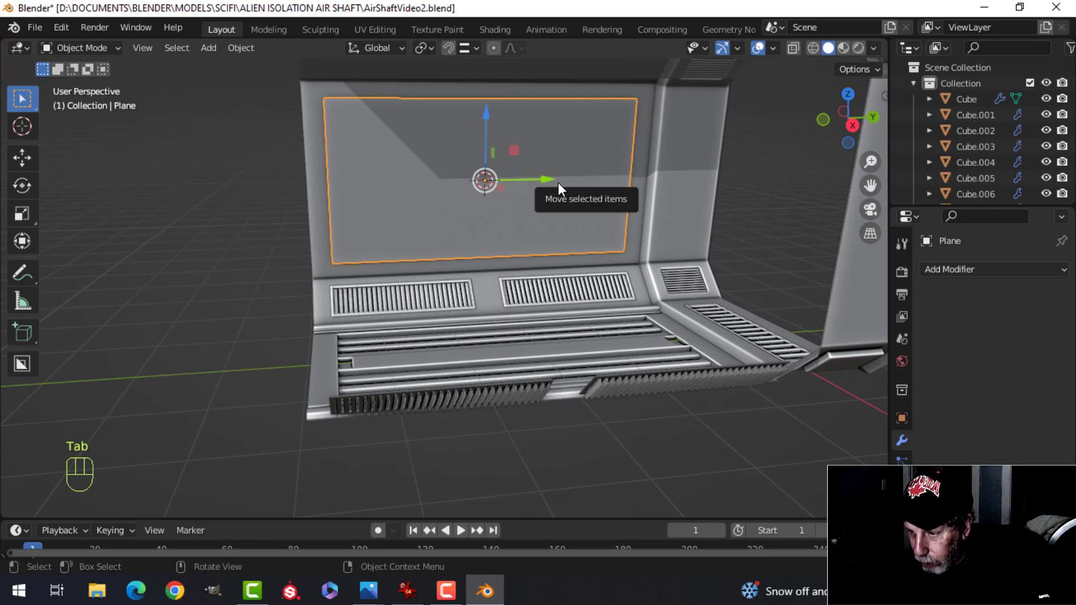
{"action": "key", "text": "KP_Divide"}
{"action": "key", "text": "KP_3"}
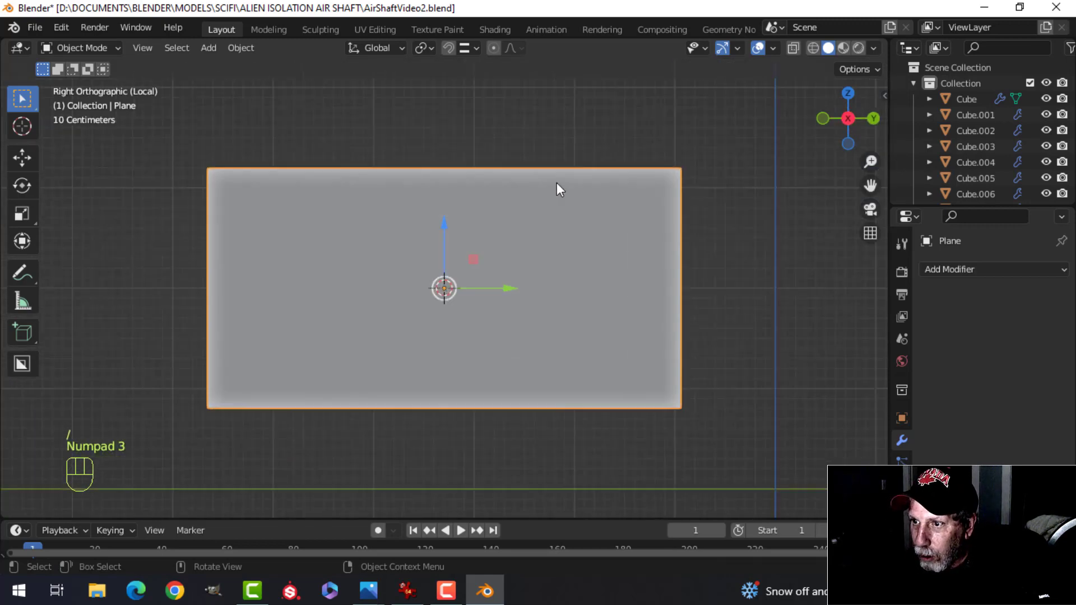
Add a centred horizontal loop cut to the plane and bevel it about 0.965 m into two edges near the upper and lower borders
{"action": "key", "text": "Tab"}
{"action": "key", "text": "ctrl+r"}
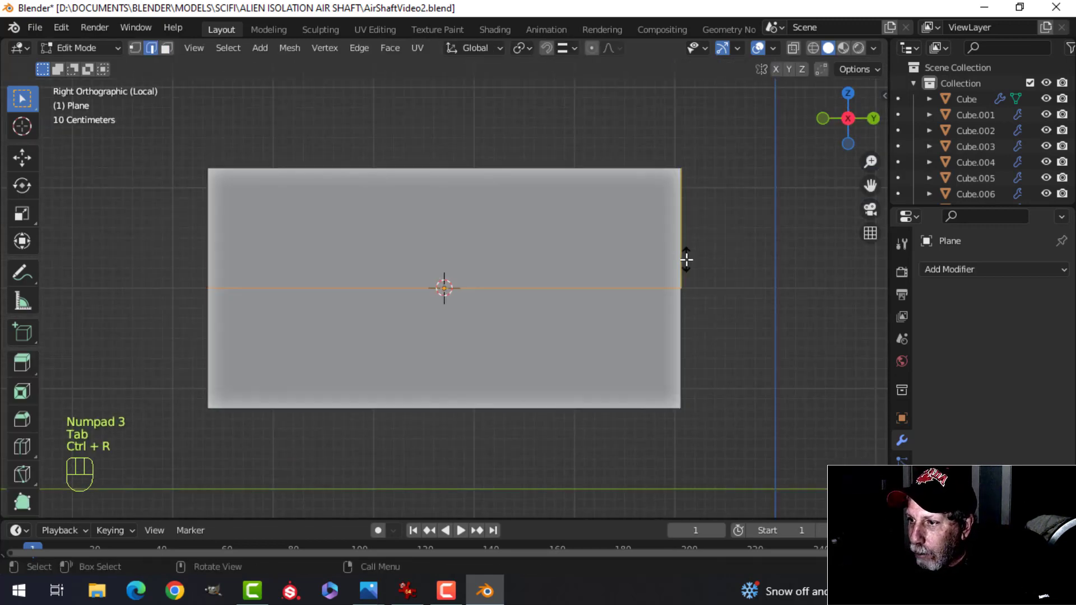
{"action": "left_click", "coordinate": [687, 259]}
{"action": "right_click", "coordinate": [740, 257]}
{"action": "key", "text": "ctrl+b"}
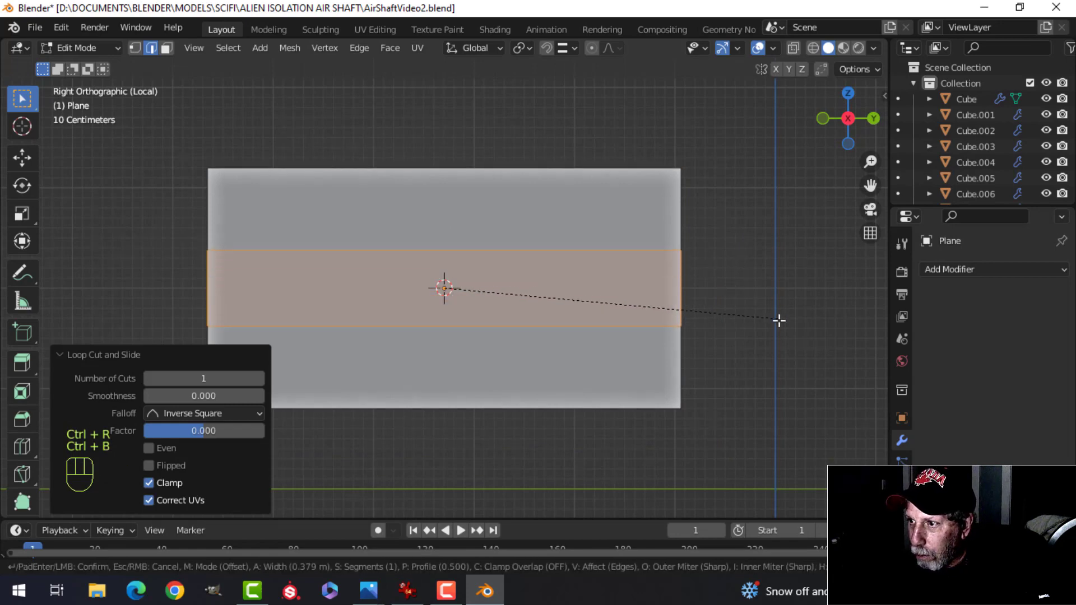
{"action": "left_click", "coordinate": [824, 383]}
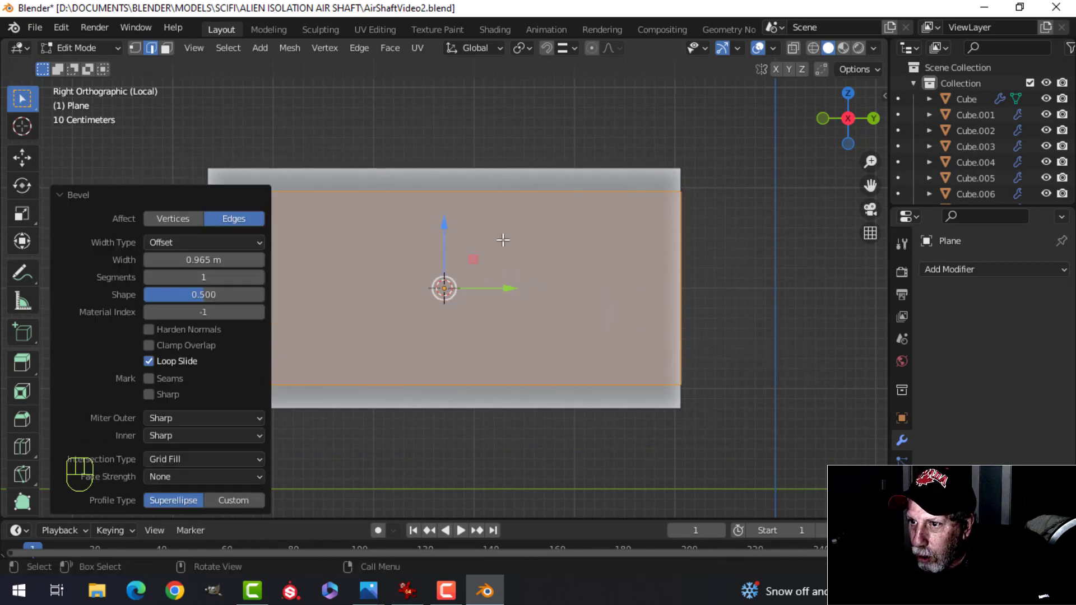
Add a centred vertical loop cut and bevel it into two edges near the plane's side borders
{"action": "key", "text": "ctrl+r"}
{"action": "left_click", "coordinate": [445, 197]}
{"action": "right_click", "coordinate": [444, 283]}
{"action": "key", "text": "ctrl+b"}
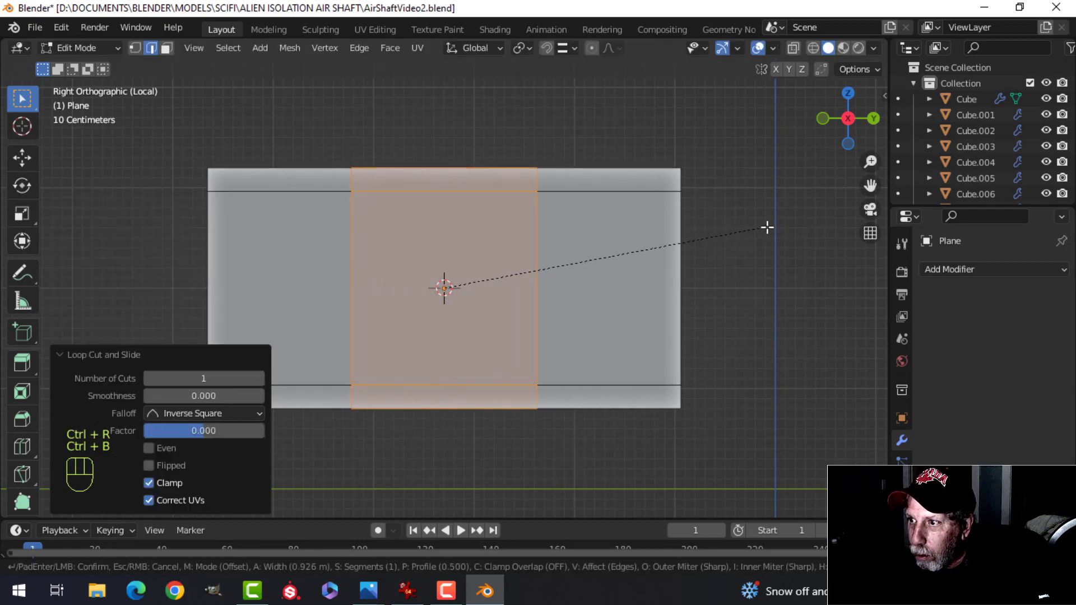
{"action": "left_click", "coordinate": [870, 220]}
{"action": "key", "text": "alt+a"}
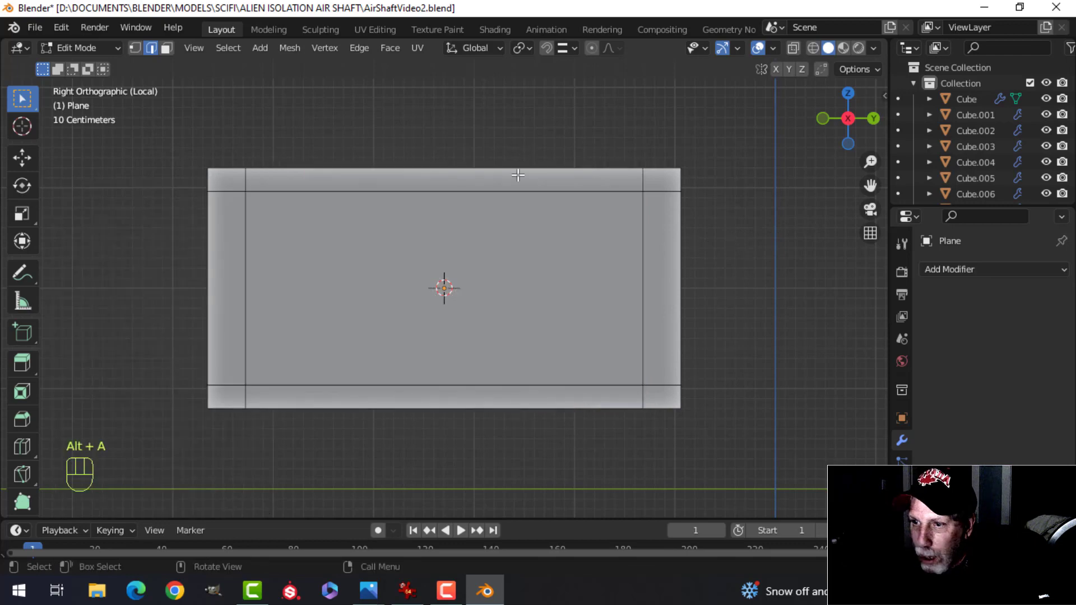
Delete the long, narrow faces between the corners along the plane's upper and lower borders
{"action": "key", "text": "3"}
{"action": "left_click", "coordinate": [457, 180]}
{"action": "left_click", "coordinate": [453, 399], "text": "shift"}
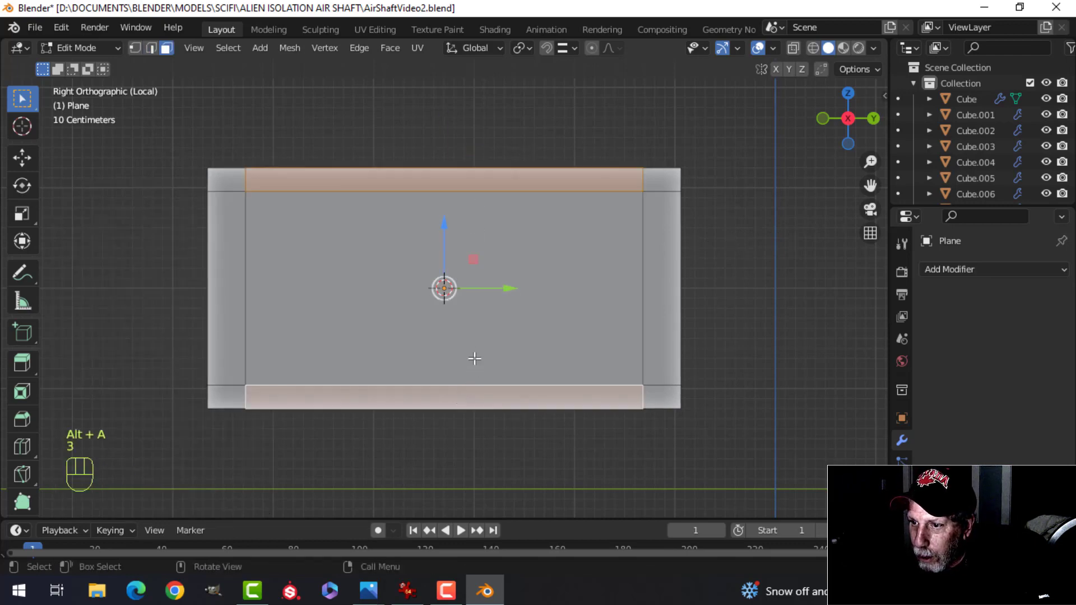
{"action": "key", "text": "x"}
{"action": "left_click", "coordinate": [443, 395]}
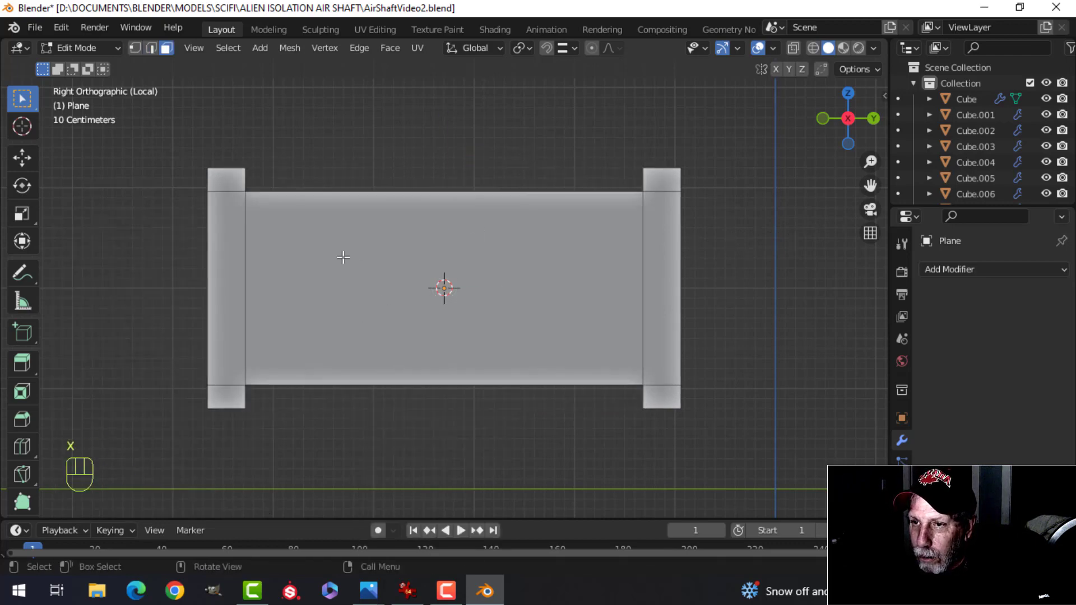
Slant the four corner tabs by scaling their inner outermost vertices outward by about 1.086 along Y
{"action": "scroll", "coordinate": [343, 257], "scroll_direction": "up", "scroll_amount": 1}
{"action": "middle_click_drag", "start_coordinate": [363, 257], "coordinate": [413, 274], "text": "shift"}
{"action": "scroll", "coordinate": [408, 272], "scroll_direction": "up", "scroll_amount": 1}
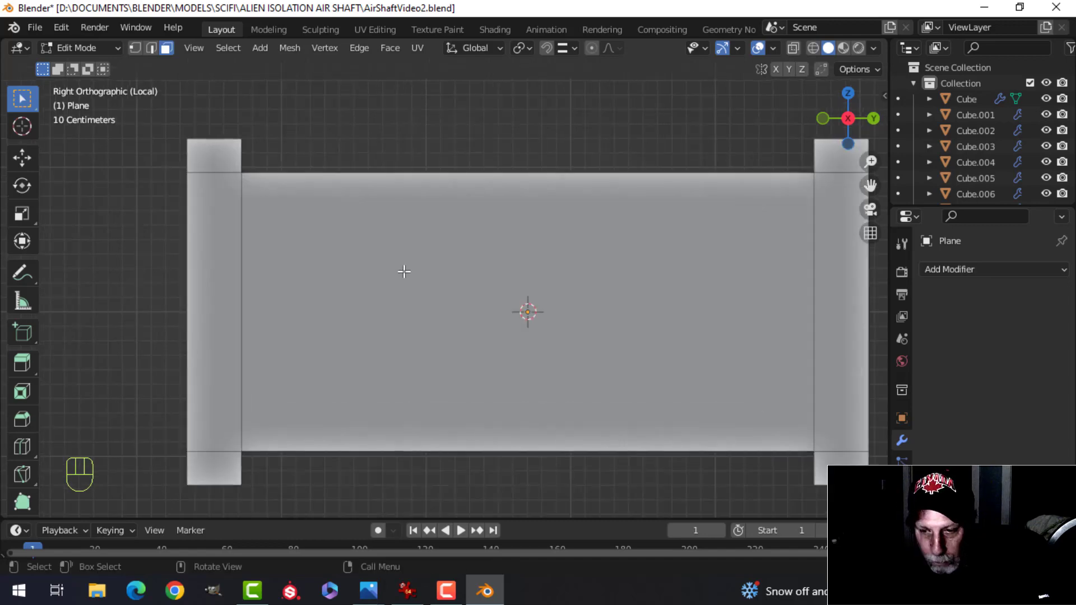
{"action": "scroll", "coordinate": [356, 253], "scroll_direction": "down", "scroll_amount": 1}
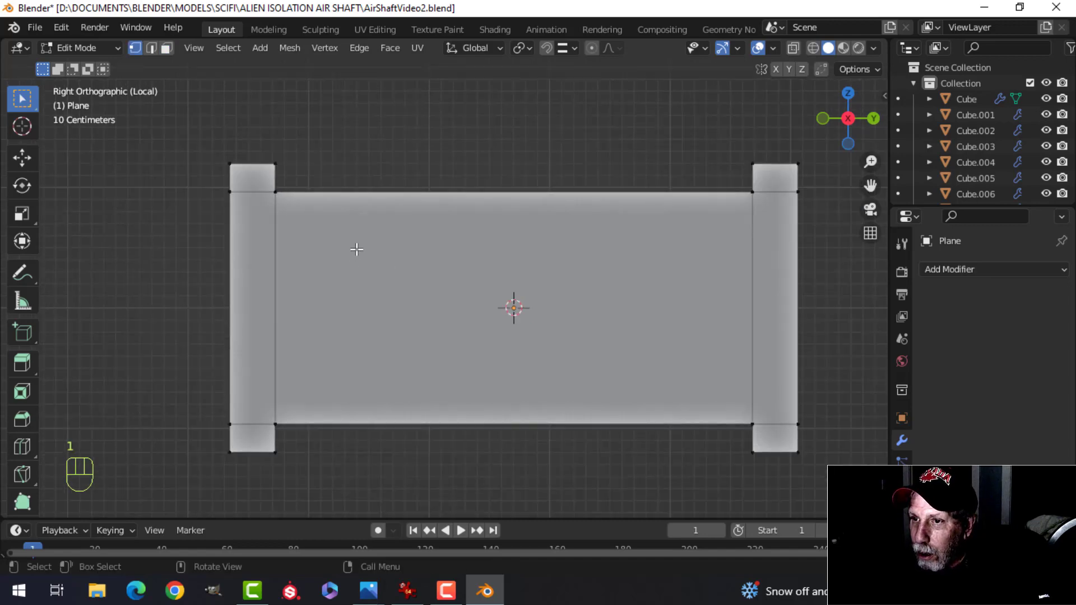
{"action": "left_click", "coordinate": [283, 455], "text": "shift"}
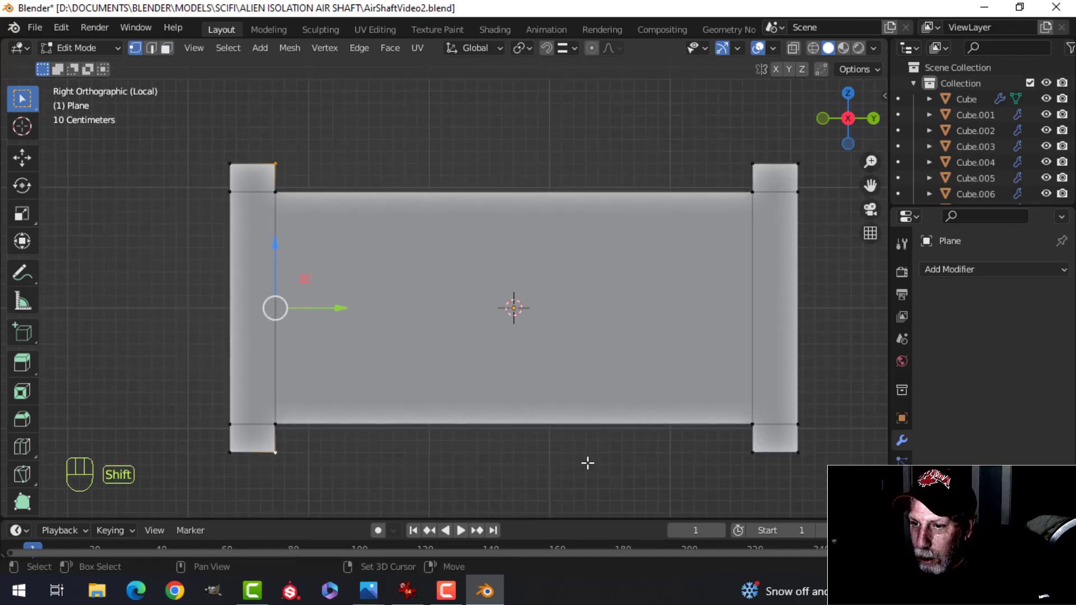
{"action": "left_click", "coordinate": [747, 164], "text": "shift"}
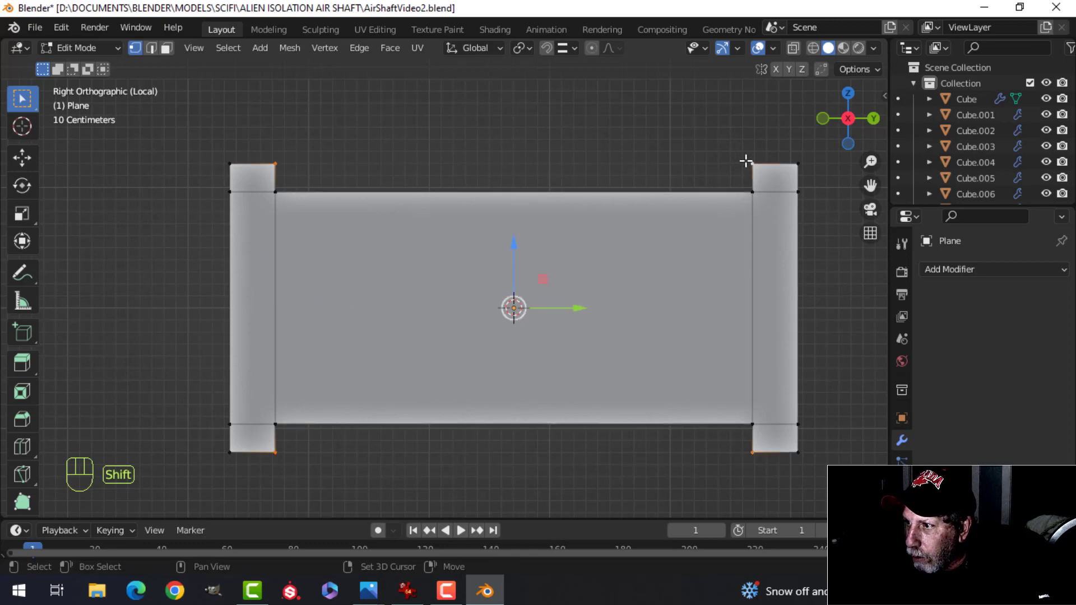
{"action": "key", "text": "s"}
{"action": "key", "text": "y"}
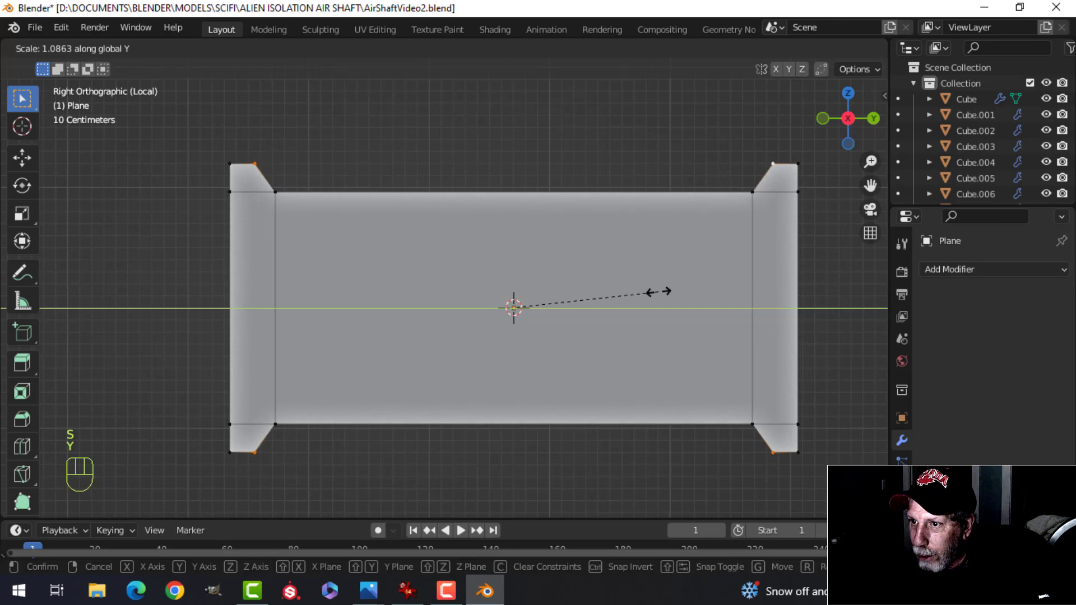
{"action": "left_click", "coordinate": [658, 291]}
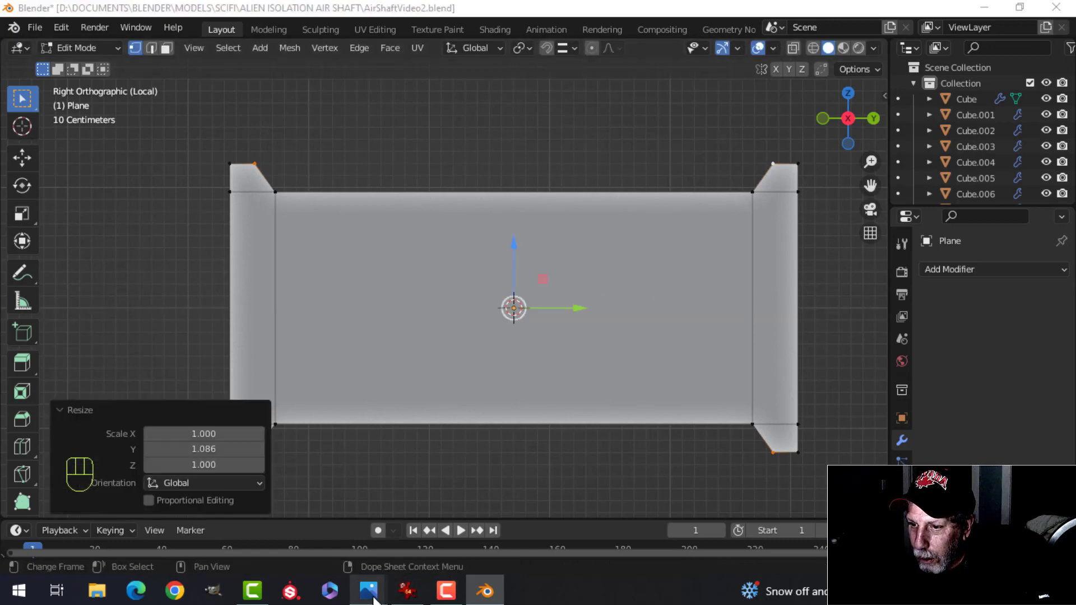
Check the reference photo and widen the plane's side strips by scaling the eight inner corner vertices inward to about 0.94 along Y
{"action": "mouse_move", "coordinate": [368, 590]}
{"action": "left_click", "coordinate": [271, 517]}
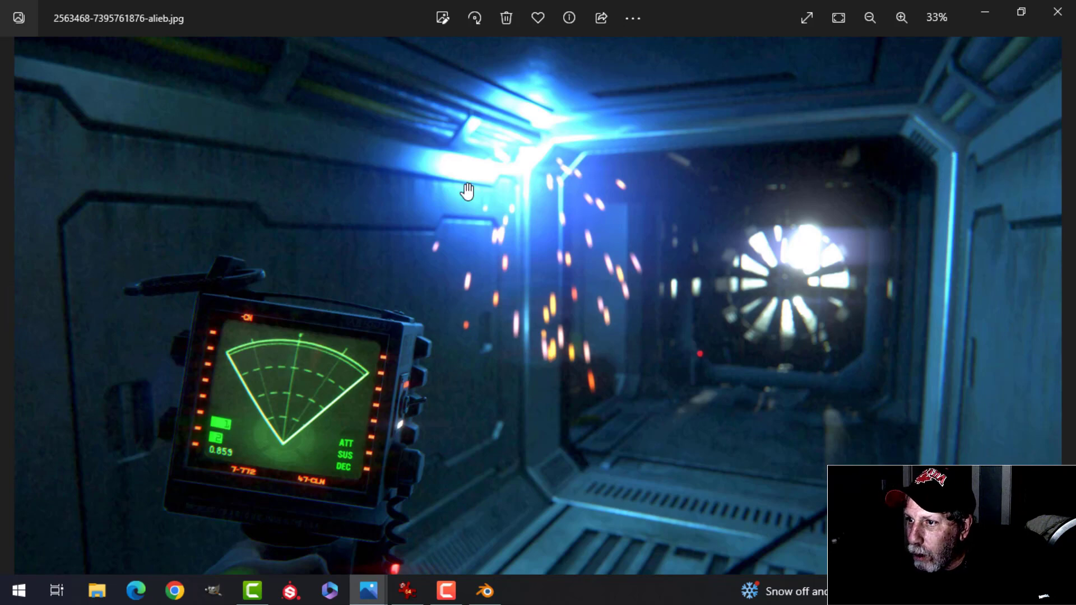
{"action": "left_click", "coordinate": [485, 590]}
{"action": "key", "text": "alt+a"}
{"action": "middle_click_drag", "start_coordinate": [316, 266], "coordinate": [344, 247], "text": "shift"}
{"action": "scroll", "coordinate": [339, 251], "scroll_direction": "down", "scroll_amount": 1}
{"action": "left_click", "coordinate": [309, 167], "text": "shift"}
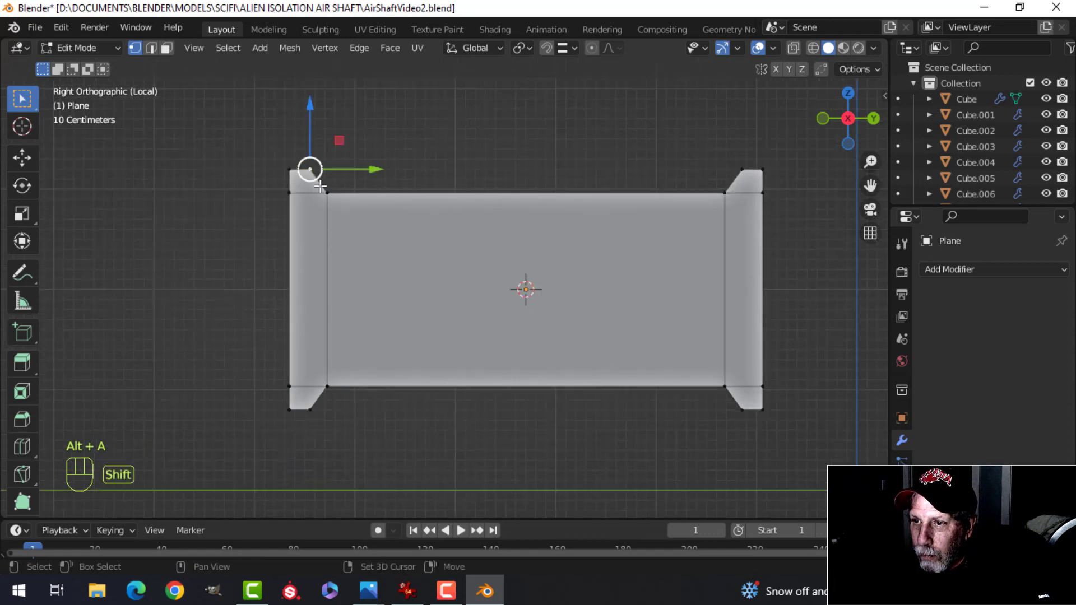
{"action": "left_click", "coordinate": [327, 193], "text": "shift"}
{"action": "left_click", "coordinate": [332, 391], "text": "shift"}
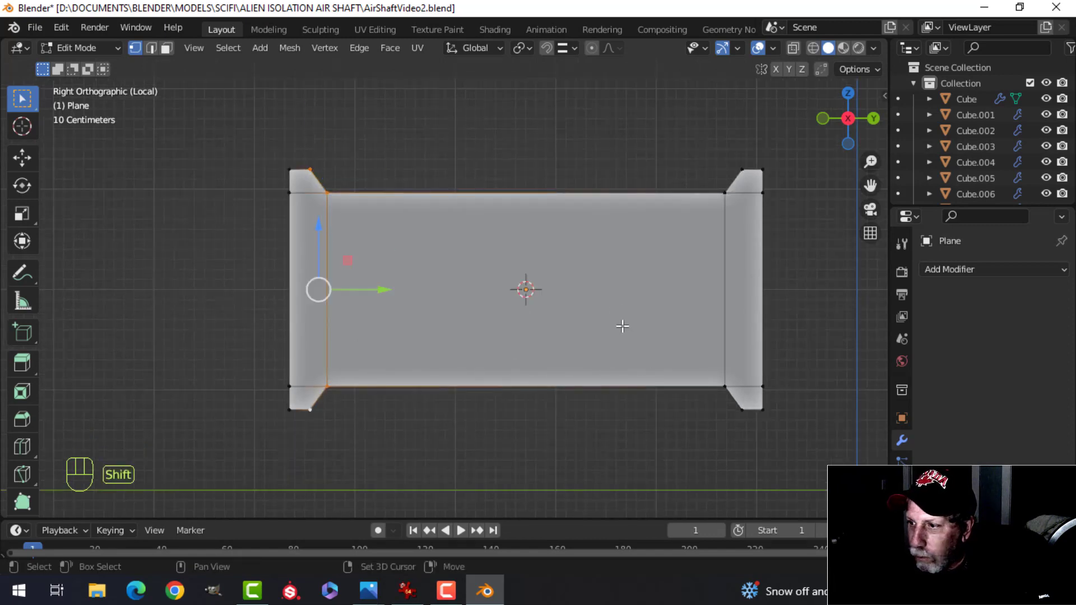
{"action": "left_click", "coordinate": [723, 387], "text": "shift"}
{"action": "left_click", "coordinate": [727, 191], "text": "shift"}
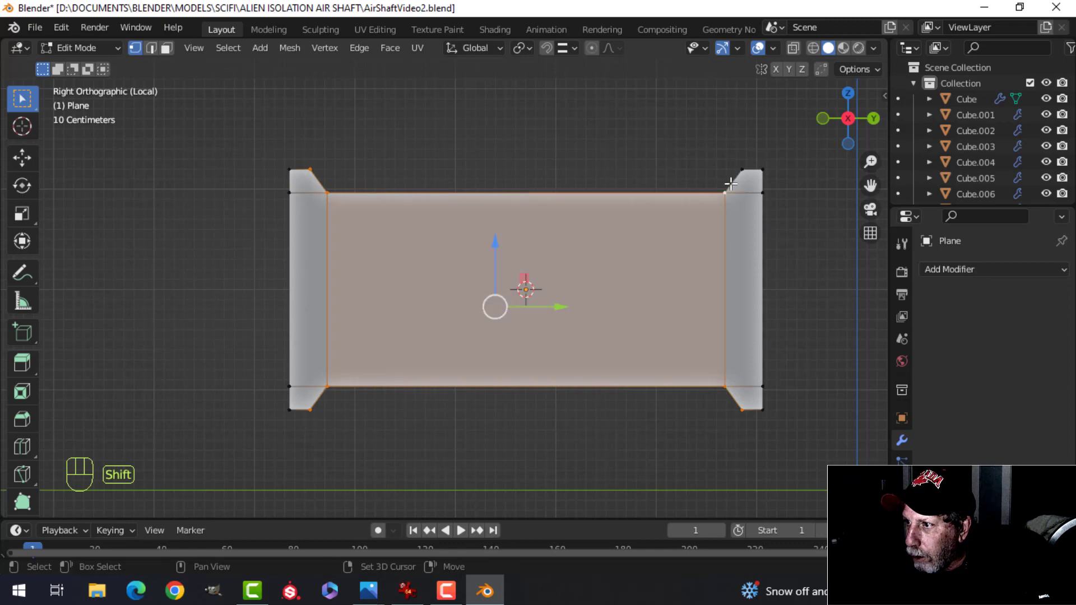
{"action": "key", "text": "s"}
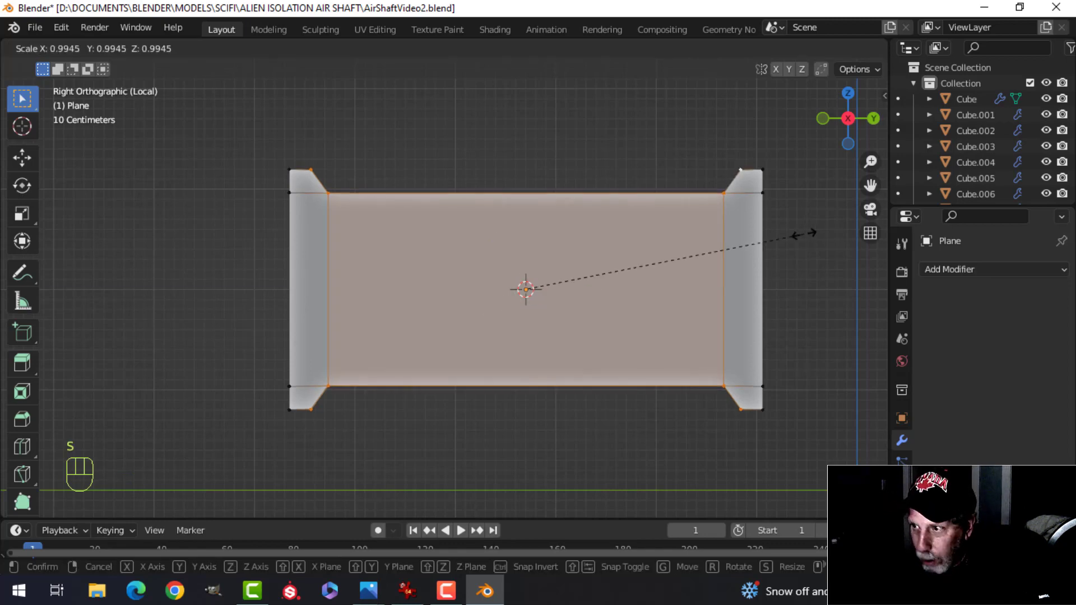
{"action": "key", "text": "y"}
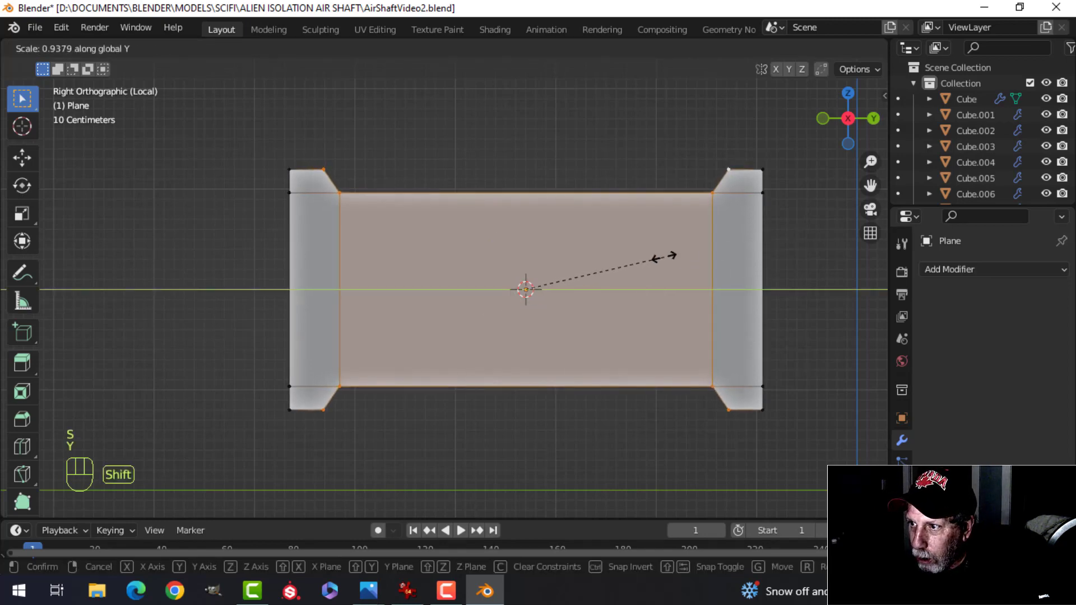
{"action": "left_click", "coordinate": [641, 258]}
{"action": "key", "text": "alt+a"}
Extrude the whole plane about 0.16 m along its normal to give it thickness
{"action": "mouse_move", "coordinate": [533, 250]}
{"action": "middle_mouse_down"}
{"action": "mouse_move", "coordinate": [557, 250]}
{"action": "mouse_move", "coordinate": [538, 267]}
{"action": "middle_mouse_up"}
{"action": "key", "text": "a"}
{"action": "scroll", "coordinate": [493, 265], "scroll_direction": "down", "scroll_amount": 3}
{"action": "middle_click_drag", "start_coordinate": [464, 266], "coordinate": [560, 301]}
{"action": "key", "text": "e"}
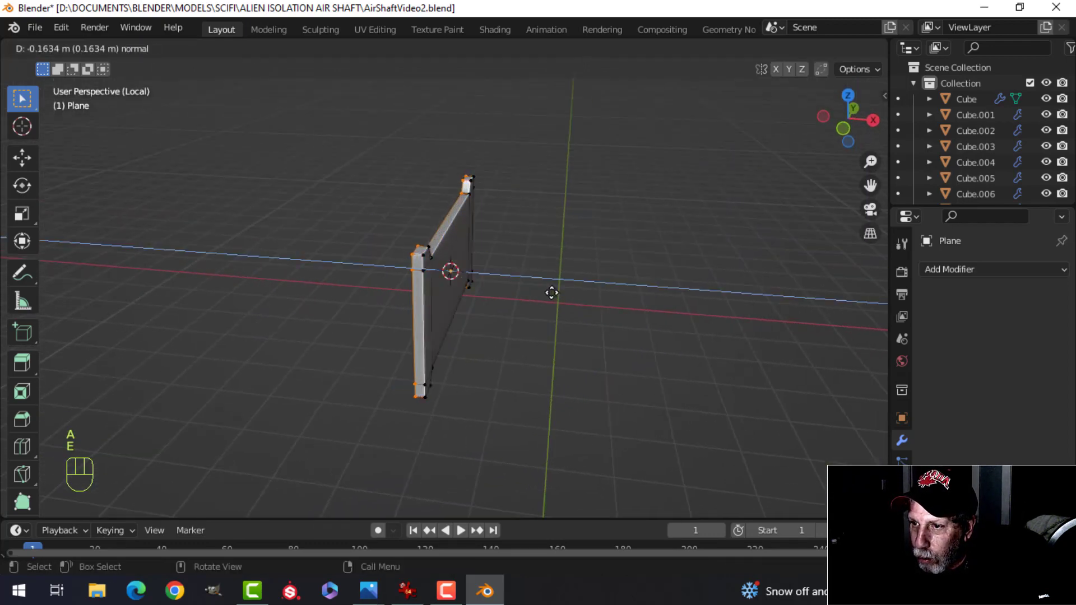
{"action": "left_click", "coordinate": [552, 291]}
Recalculate all of the panel's normals to the outside and return to the full scene in Object Mode
{"action": "key", "text": "a"}
{"action": "key", "text": "alt+n"}
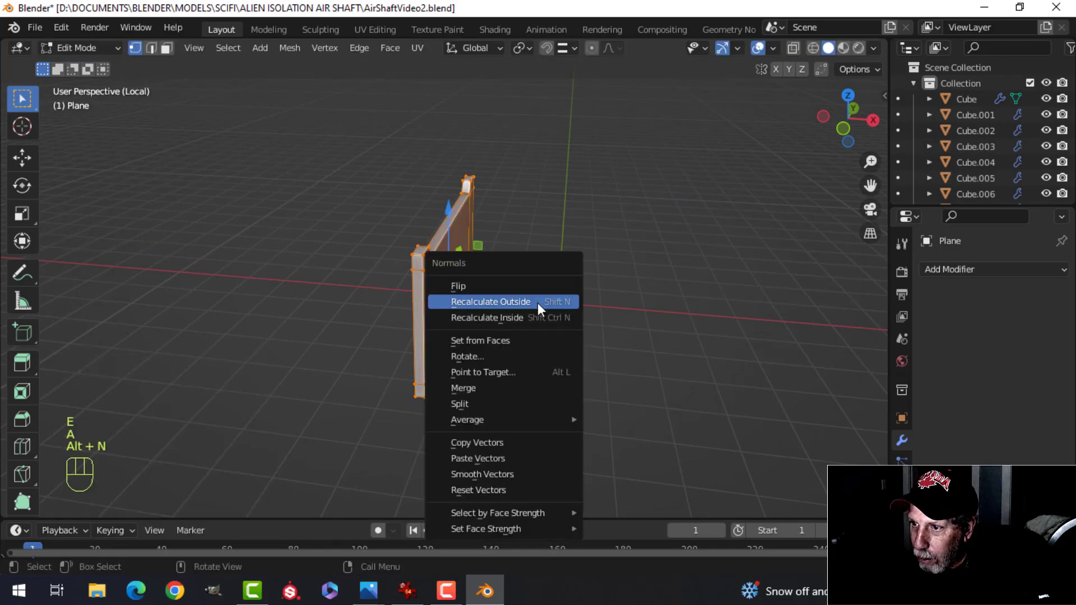
{"action": "left_click", "coordinate": [537, 302]}
{"action": "key", "text": "Tab"}
{"action": "key", "text": "KP_Divide"}
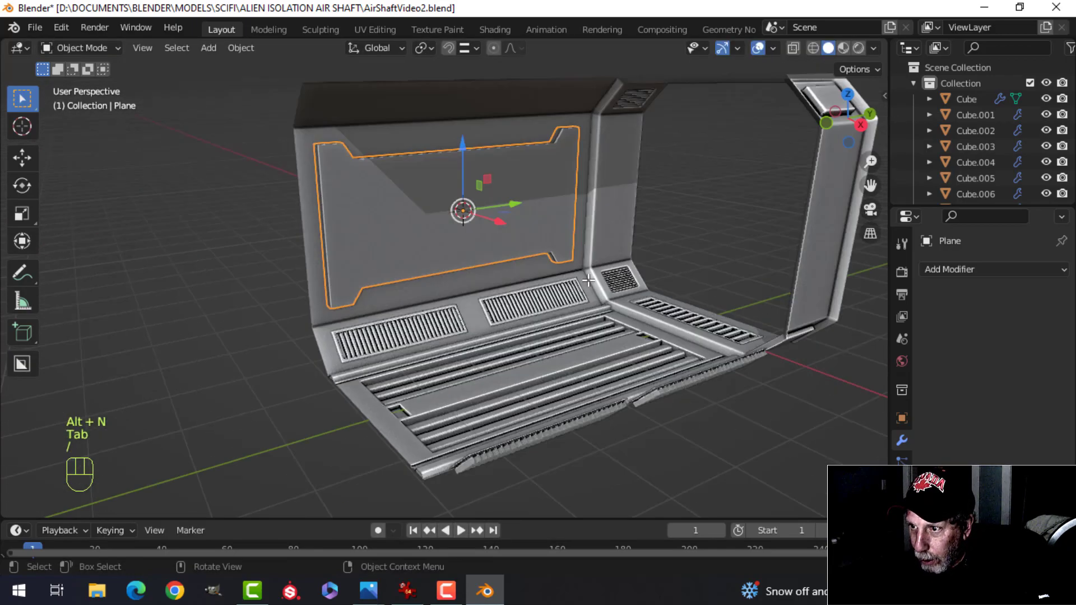
Examine how the notched panel sits against the shaft wall from several angles
{"action": "key", "text": "alt+a"}
{"action": "middle_click_drag", "start_coordinate": [412, 175], "coordinate": [495, 200]}
{"action": "middle_click_drag", "start_coordinate": [428, 200], "coordinate": [438, 262], "text": "shift"}
{"action": "scroll", "coordinate": [399, 193], "scroll_direction": "up", "scroll_amount": 1}
{"action": "middle_click_drag", "start_coordinate": [453, 251], "coordinate": [472, 262]}
{"action": "scroll", "coordinate": [456, 207], "scroll_direction": "up", "scroll_amount": 2}
{"action": "mouse_move", "coordinate": [361, 197]}
{"action": "middle_mouse_down"}
{"action": "mouse_move", "coordinate": [385, 200]}
{"action": "mouse_move", "coordinate": [402, 235]}
{"action": "mouse_move", "coordinate": [360, 202]}
{"action": "mouse_move", "coordinate": [364, 212]}
{"action": "middle_mouse_up"}
Isolate the panel and select the short thickness edges at its upper notched corners in Edit Mode
{"action": "left_click", "coordinate": [362, 210]}
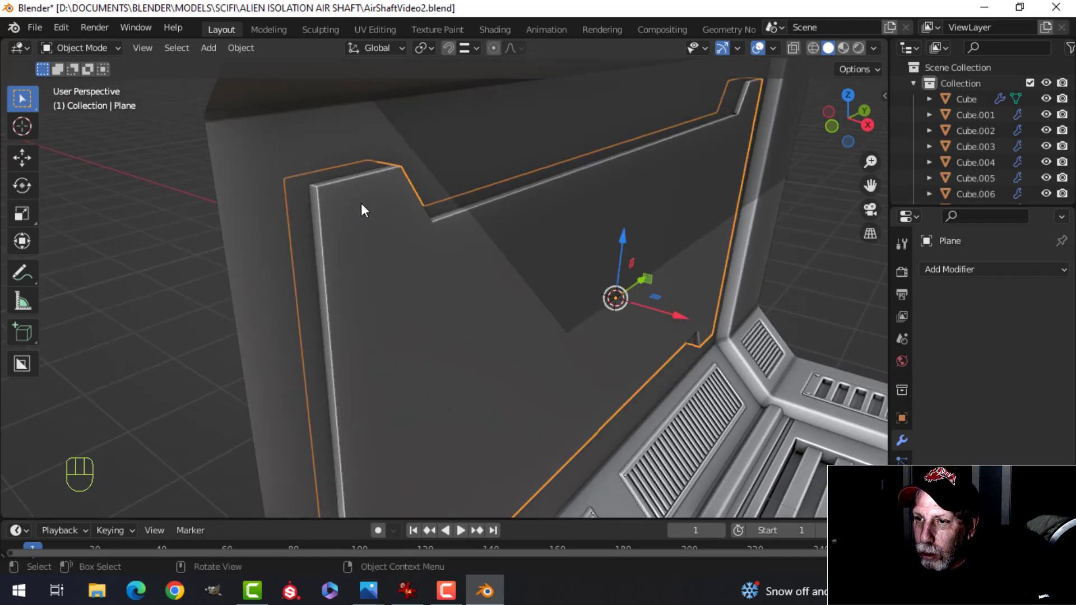
{"action": "key", "text": "slash"}
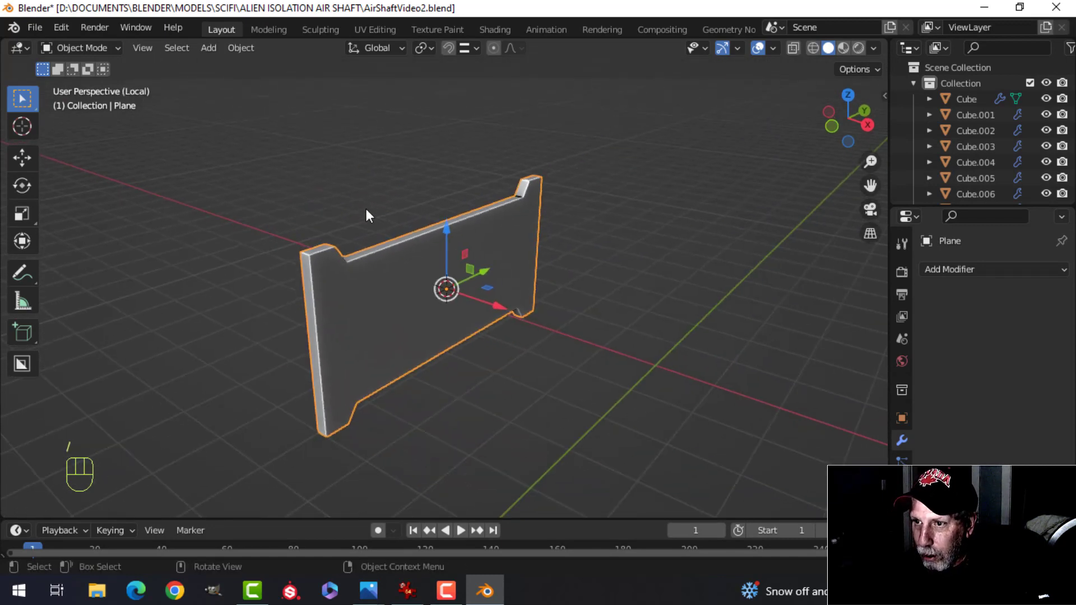
{"action": "middle_click_drag", "start_coordinate": [366, 209], "coordinate": [268, 252]}
{"action": "key", "text": "Tab"}
{"action": "key", "text": "alt+a"}
{"action": "key", "text": "2"}
{"action": "left_click", "coordinate": [323, 236]}
{"action": "scroll", "coordinate": [267, 202], "scroll_direction": "up", "scroll_amount": 2}
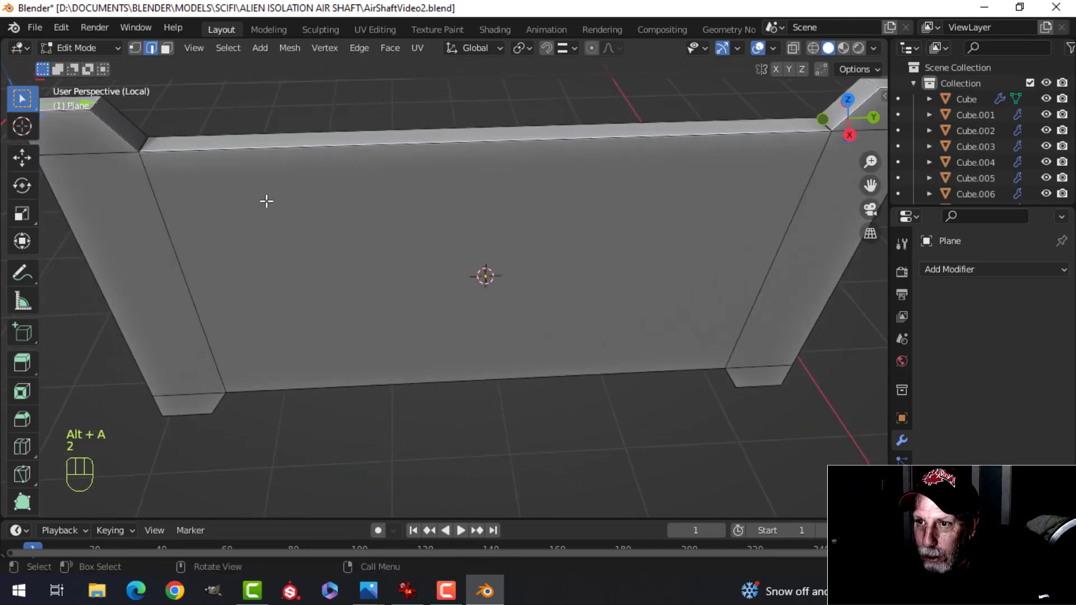
{"action": "middle_click_drag", "start_coordinate": [267, 202], "coordinate": [355, 278], "text": "shift"}
{"action": "left_click", "coordinate": [209, 204], "text": "shift"}
{"action": "left_click", "coordinate": [248, 234], "text": "shift"}
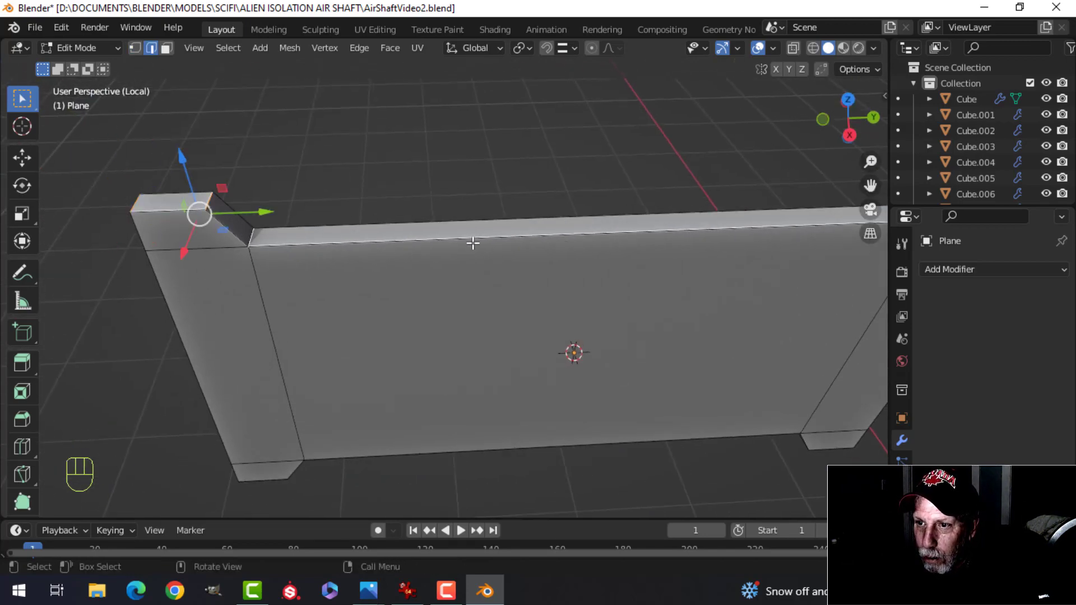
{"action": "middle_click_drag", "start_coordinate": [573, 239], "coordinate": [169, 269], "text": "shift"}
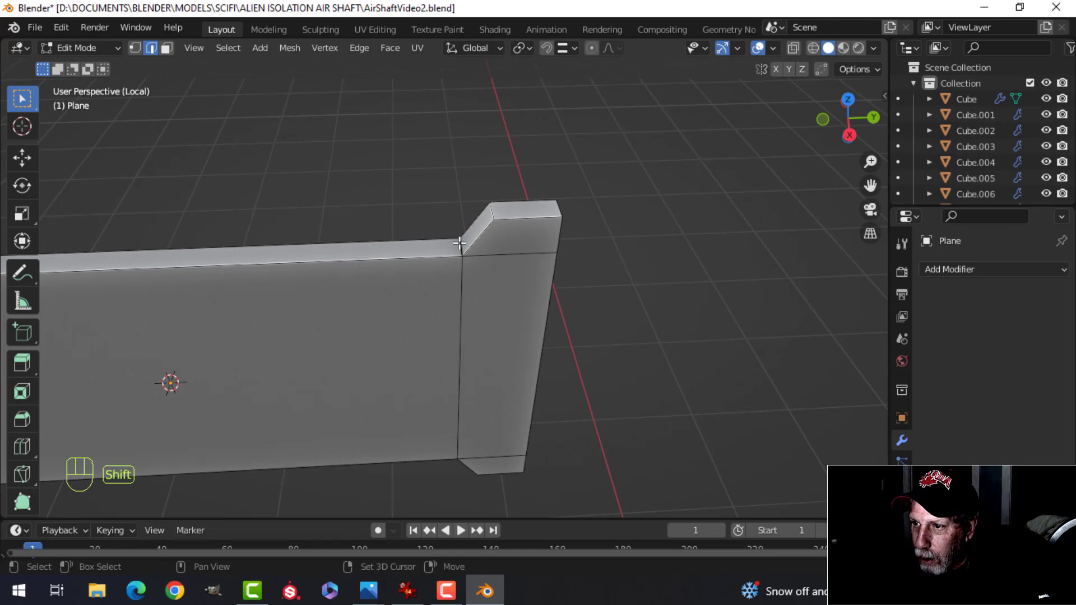
{"action": "left_click", "coordinate": [560, 210], "text": "shift"}
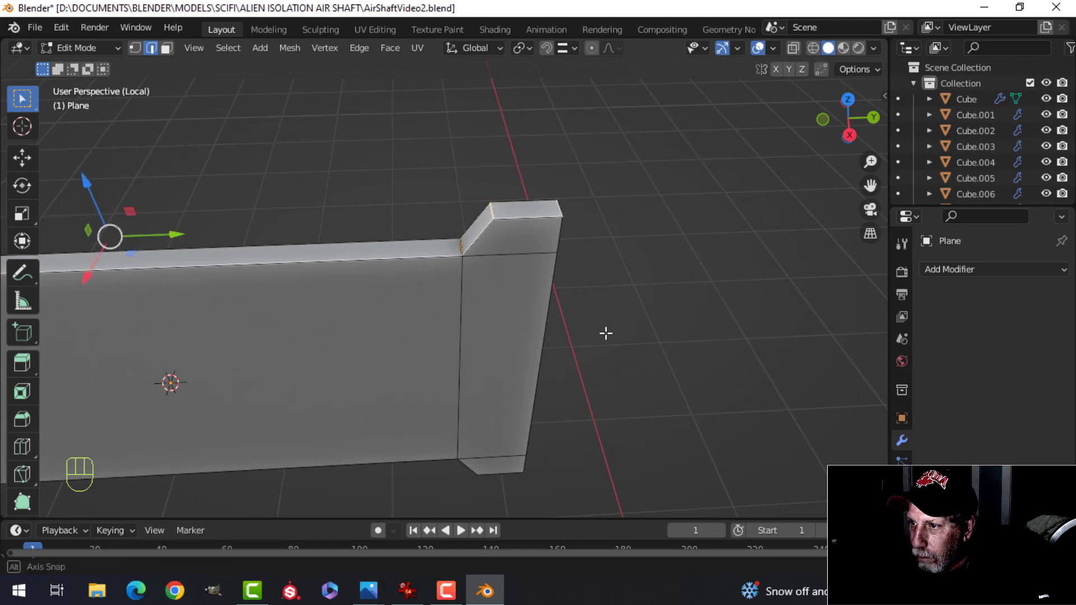
Add the lower corners' short edges to the selection and bevel them all about 0.0335 m with 4 segments
{"action": "middle_click_drag", "start_coordinate": [606, 334], "coordinate": [505, 122]}
{"action": "left_click", "coordinate": [437, 258], "text": "shift"}
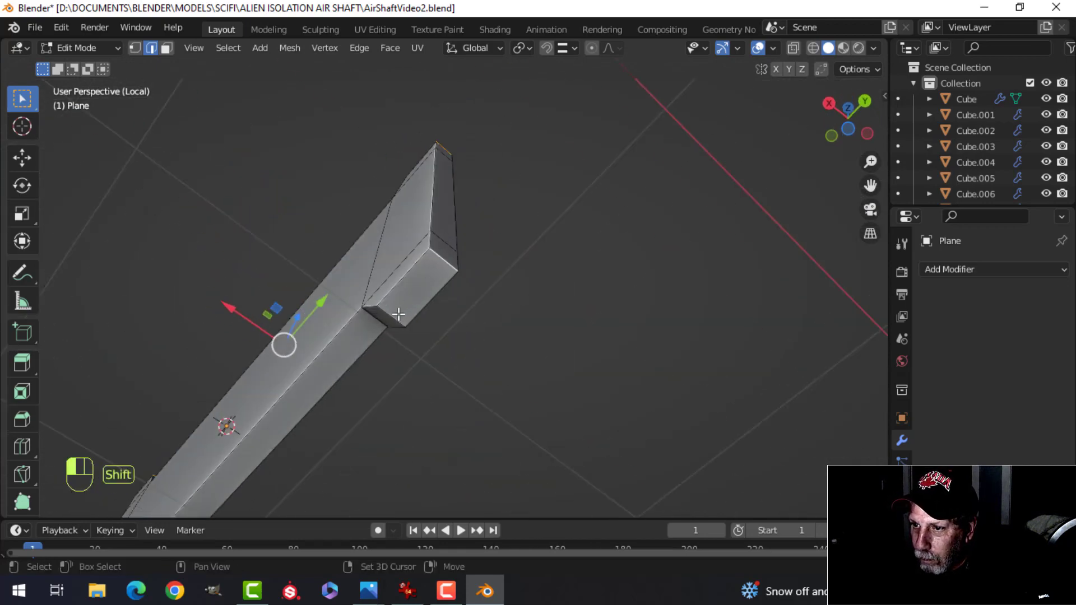
{"action": "left_click", "coordinate": [399, 315], "text": "shift"}
{"action": "middle_click_drag", "start_coordinate": [401, 314], "coordinate": [500, 353]}
{"action": "left_click", "coordinate": [444, 250], "text": "shift"}
{"action": "scroll", "coordinate": [404, 269], "scroll_direction": "down", "scroll_amount": 3}
{"action": "middle_click_drag", "start_coordinate": [353, 314], "coordinate": [433, 287]}
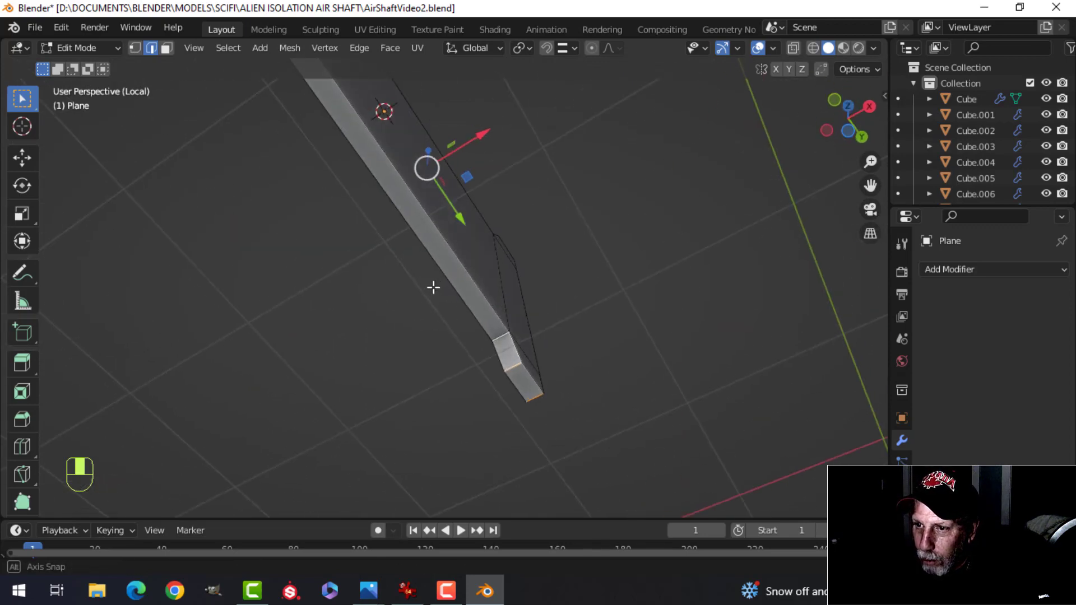
{"action": "middle_click_drag", "start_coordinate": [447, 250], "coordinate": [486, 326], "text": "shift"}
{"action": "middle_click_drag", "start_coordinate": [358, 214], "coordinate": [371, 246], "text": "shift"}
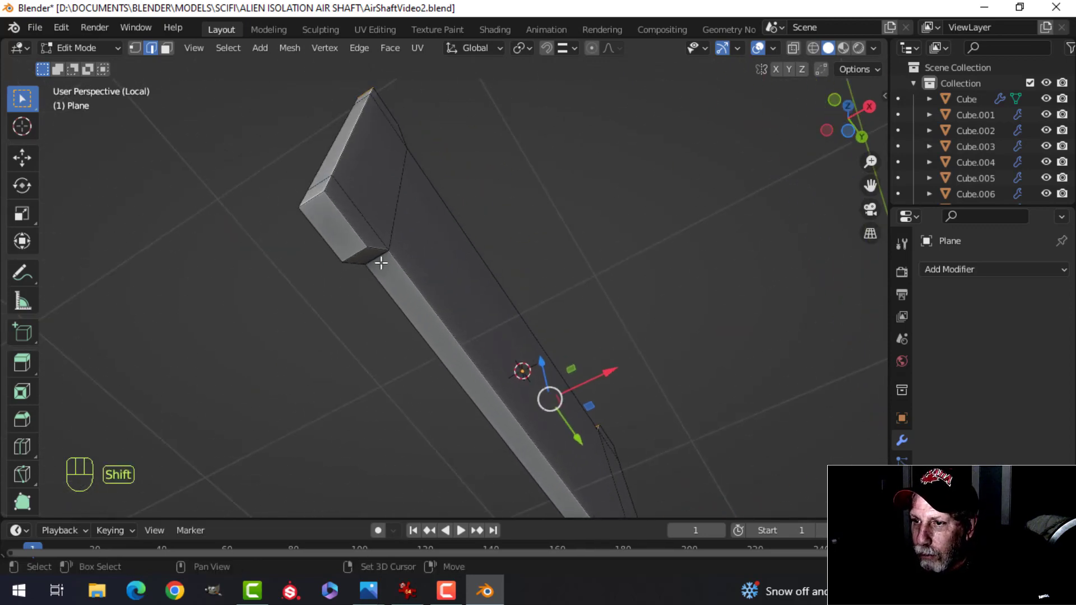
{"action": "left_click", "coordinate": [379, 260], "text": "shift"}
{"action": "left_click", "coordinate": [354, 252], "text": "shift"}
{"action": "left_click", "coordinate": [313, 197], "text": "shift"}
{"action": "middle_click_drag", "start_coordinate": [313, 196], "coordinate": [532, 264]}
{"action": "key", "text": "ctrl+b"}
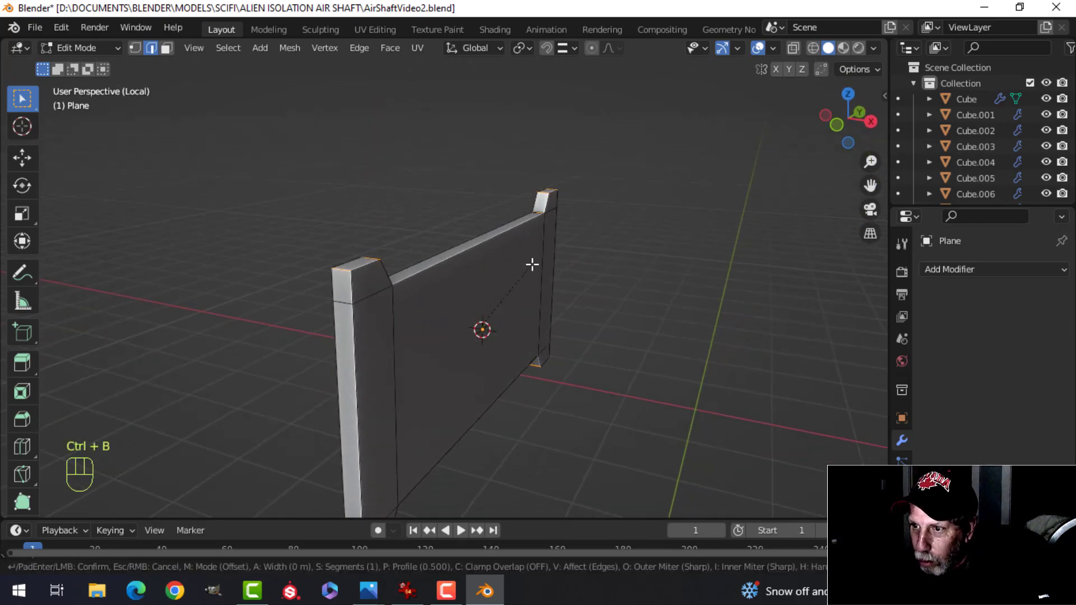
{"action": "left_click", "coordinate": [545, 230]}
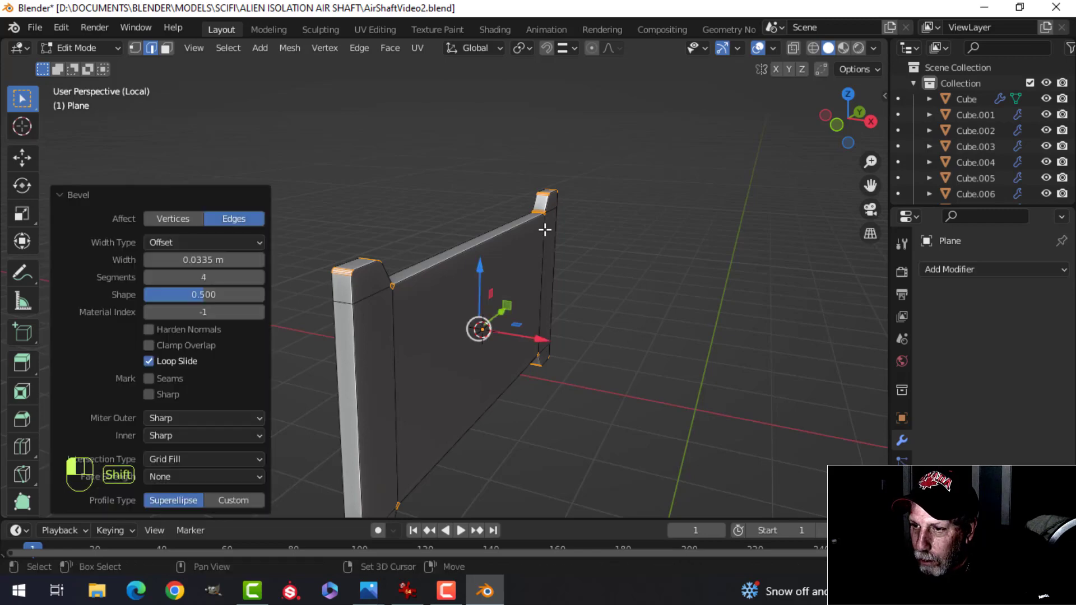
Return to the full scene in Object Mode and turn off shadows in the viewport shading
{"action": "key", "text": "Tab"}
{"action": "mouse_move", "coordinate": [543, 228]}
{"action": "middle_mouse_down"}
{"action": "mouse_move", "coordinate": [587, 247]}
{"action": "mouse_move", "coordinate": [417, 262]}
{"action": "mouse_move", "coordinate": [485, 243]}
{"action": "middle_mouse_up"}
{"action": "key", "text": "alt+a"}
{"action": "key", "text": "slash"}
{"action": "scroll", "coordinate": [438, 240], "scroll_direction": "down", "scroll_amount": 2}
{"action": "left_click", "coordinate": [873, 48]}
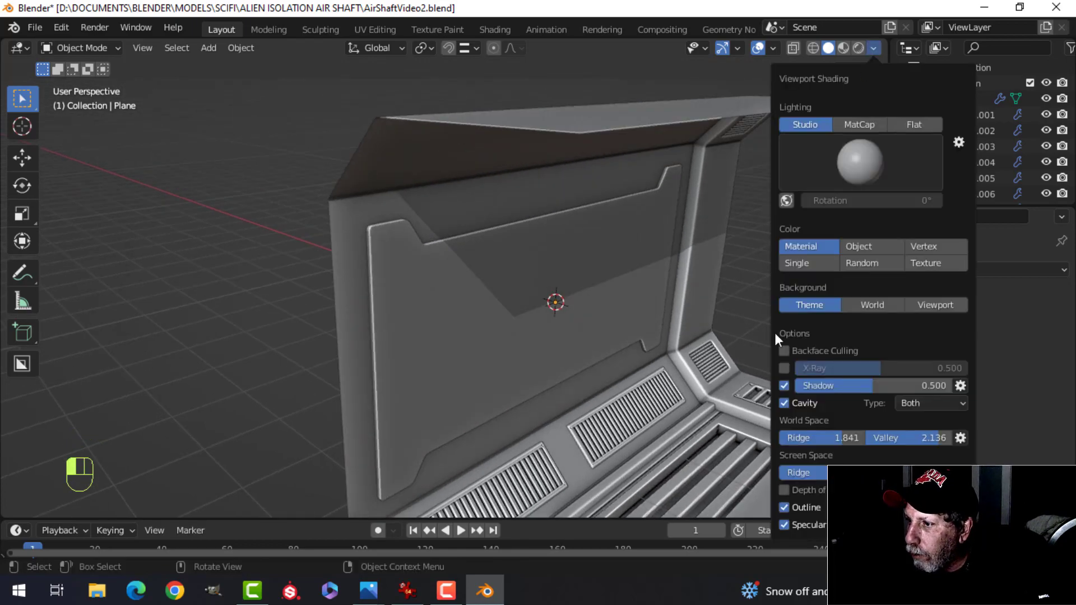
{"action": "left_click", "coordinate": [786, 384]}
Add a Boolean Difference modifier to the side wall Cube.002 and move it to the first place in its modifier stack
{"action": "scroll", "coordinate": [698, 335], "scroll_direction": "up", "scroll_amount": 2}
{"action": "middle_click_drag", "start_coordinate": [697, 335], "coordinate": [458, 279], "text": "shift"}
{"action": "scroll", "coordinate": [459, 281], "scroll_direction": "up", "scroll_amount": 1}
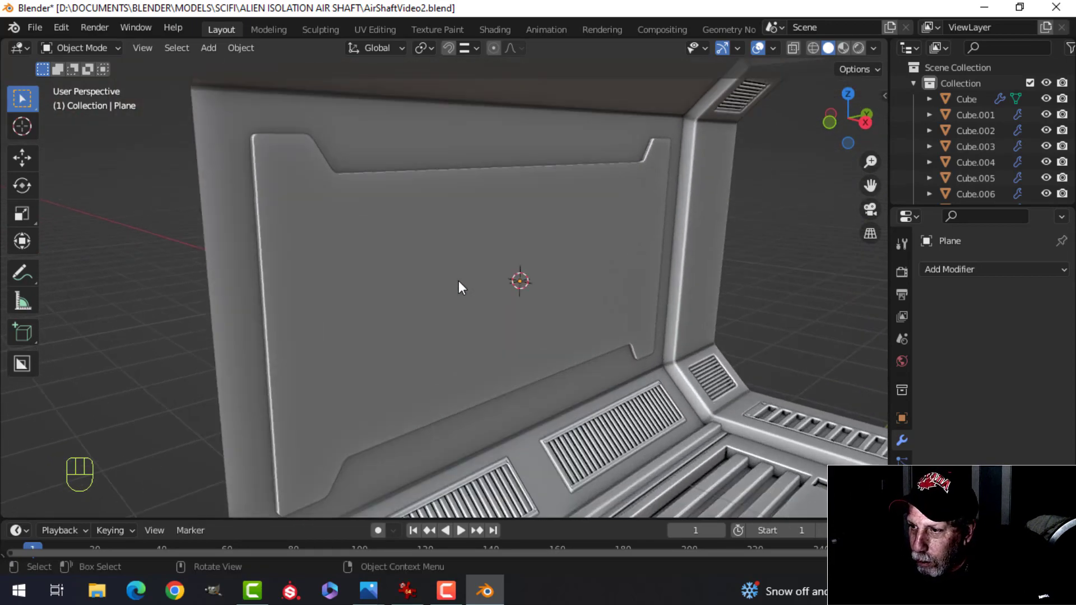
{"action": "middle_click_drag", "start_coordinate": [542, 282], "coordinate": [465, 233], "text": "shift"}
{"action": "left_click", "coordinate": [515, 180]}
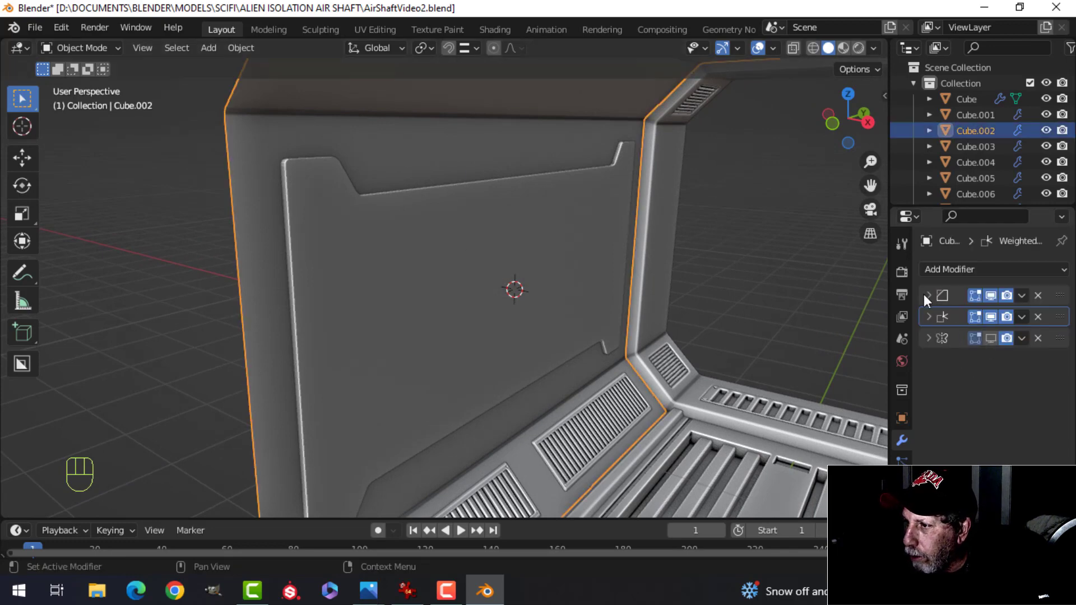
{"action": "left_click", "coordinate": [943, 272]}
{"action": "left_click", "coordinate": [801, 349]}
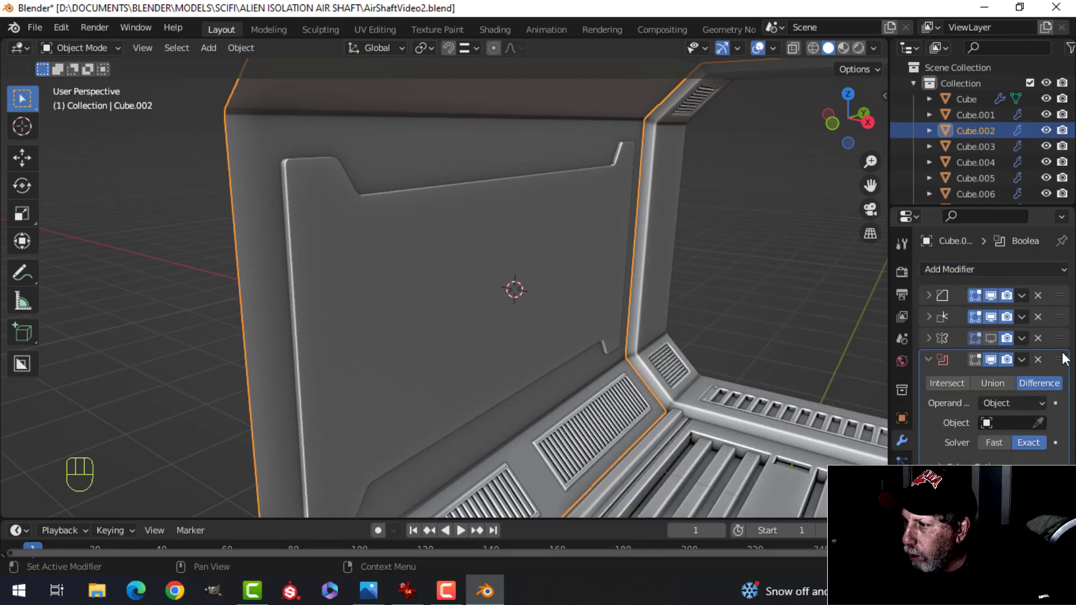
{"action": "left_click_drag", "start_coordinate": [1061, 359], "coordinate": [1059, 295]}
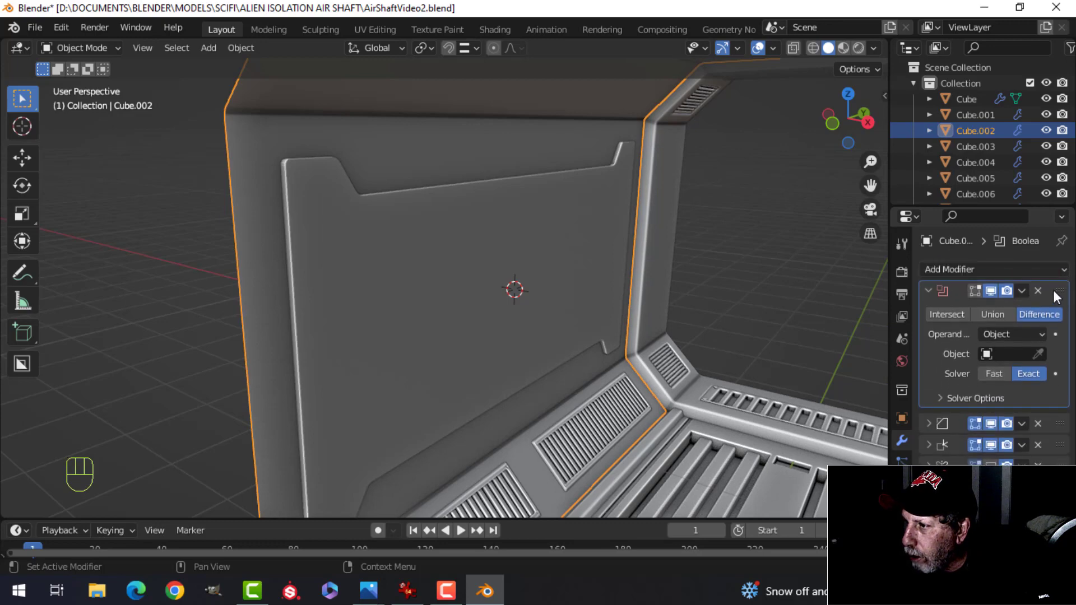
Set the notched Plane as the wall's Boolean object and apply the Boolean modifier
{"action": "left_click", "coordinate": [1040, 359]}
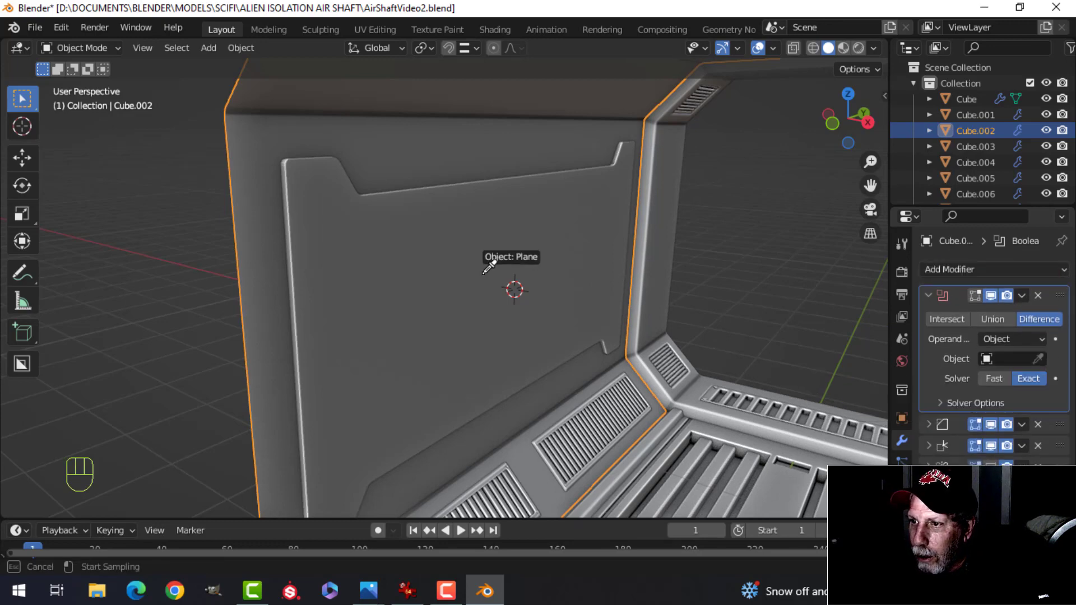
{"action": "left_click", "coordinate": [480, 267]}
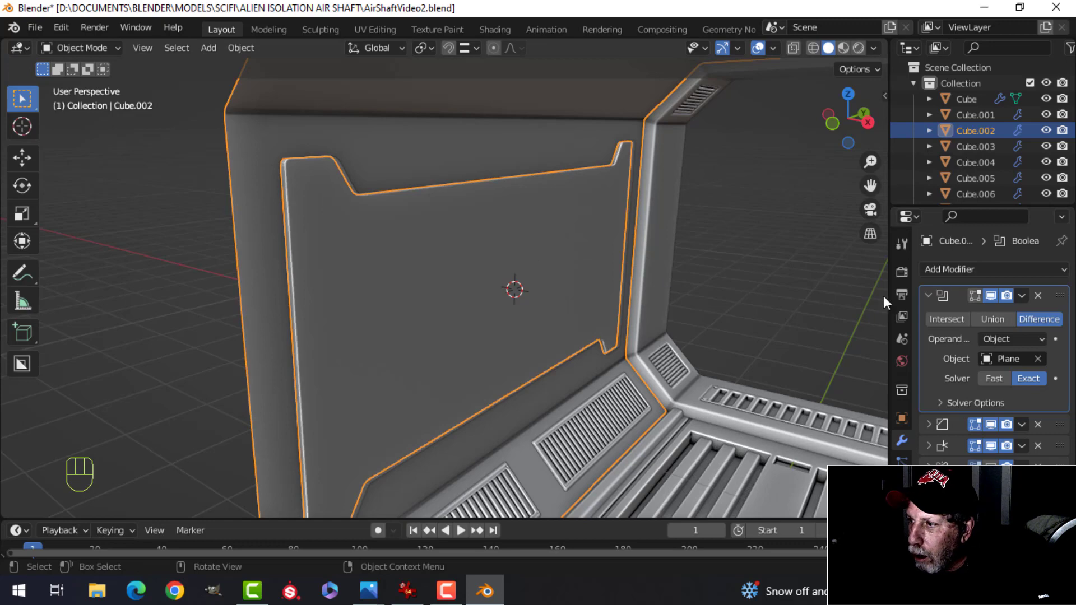
{"action": "left_click", "coordinate": [1021, 295]}
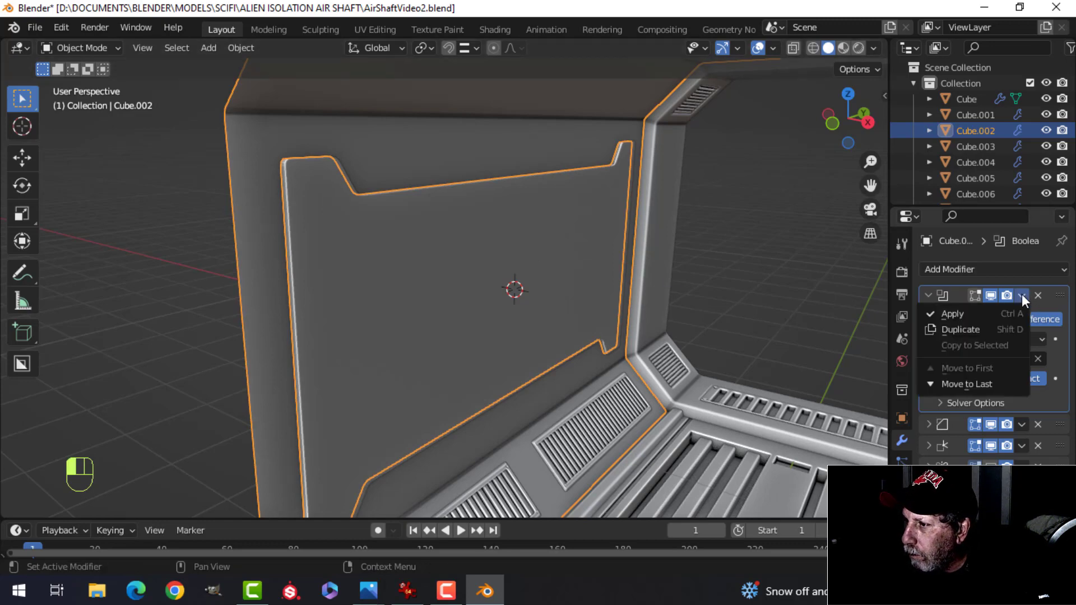
{"action": "left_click", "coordinate": [986, 309]}
Delete the notched Plane that served as the Boolean cutter
{"action": "left_click", "coordinate": [388, 230]}
{"action": "key", "text": "x"}
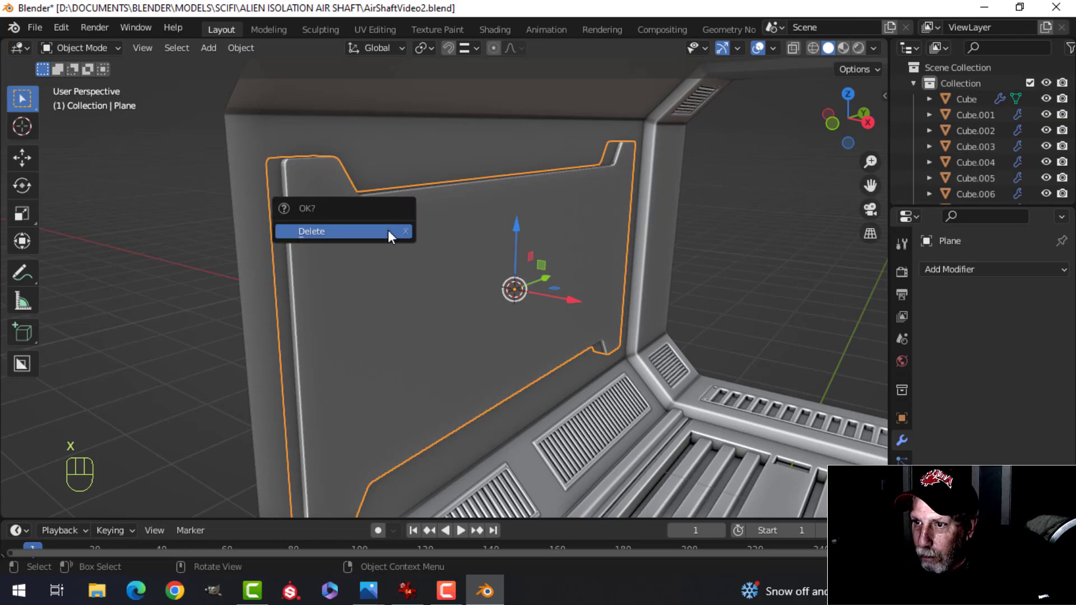
{"action": "left_click", "coordinate": [388, 230]}
Select the complete edge border around the notched opening of the wall Cube.002 in Edit Mode
{"action": "middle_click_drag", "start_coordinate": [483, 223], "coordinate": [463, 202]}
{"action": "left_click", "coordinate": [440, 196]}
{"action": "key", "text": "Tab"}
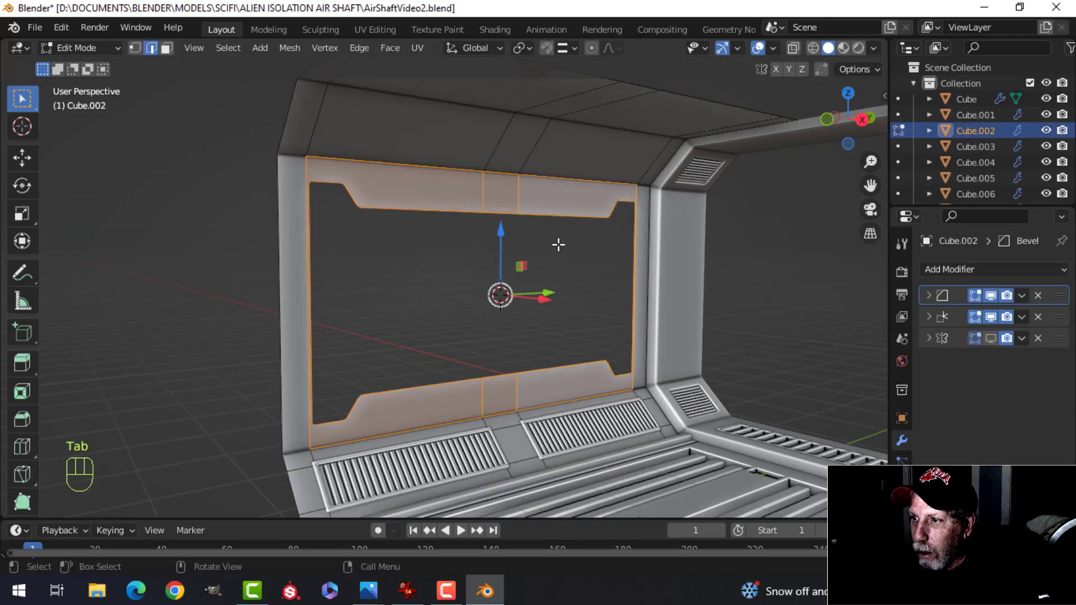
{"action": "scroll", "coordinate": [564, 243], "scroll_direction": "up", "scroll_amount": 4}
{"action": "key", "text": "a"}
{"action": "key", "text": "alt+a"}
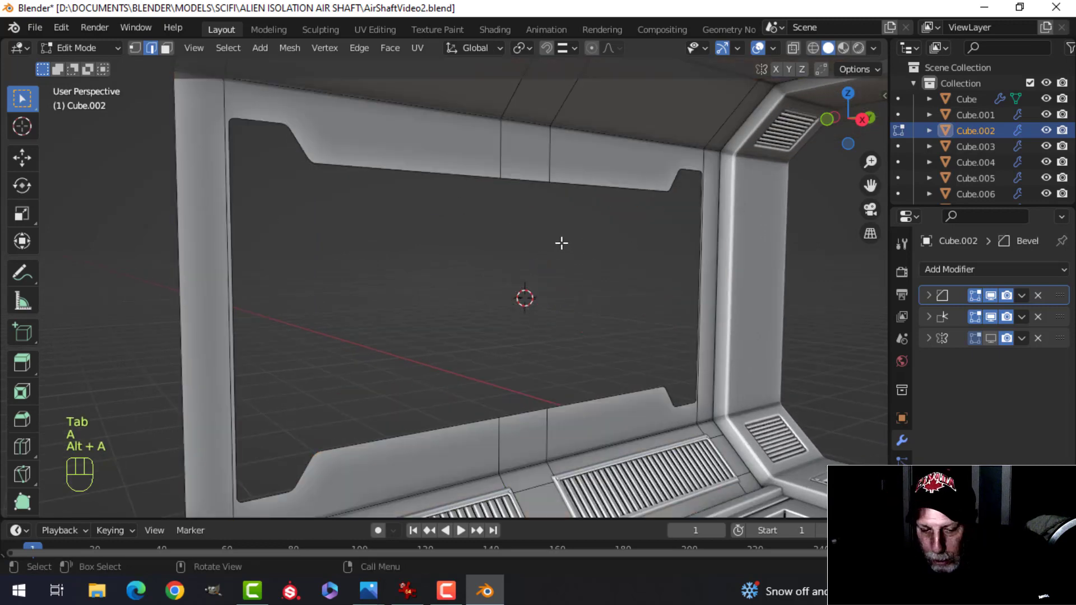
{"action": "left_click", "coordinate": [437, 173], "text": "alt+shift"}
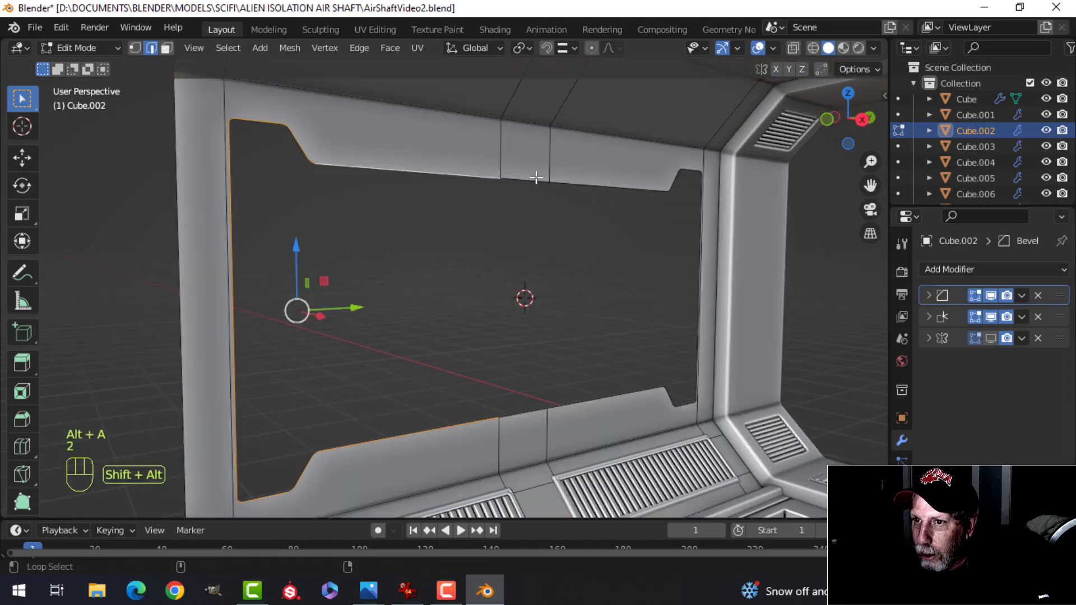
{"action": "left_click", "coordinate": [536, 178], "text": "alt+shift"}
{"action": "middle_click_drag", "start_coordinate": [639, 184], "coordinate": [536, 247]}
{"action": "scroll", "coordinate": [715, 168], "scroll_direction": "down", "scroll_amount": 1}
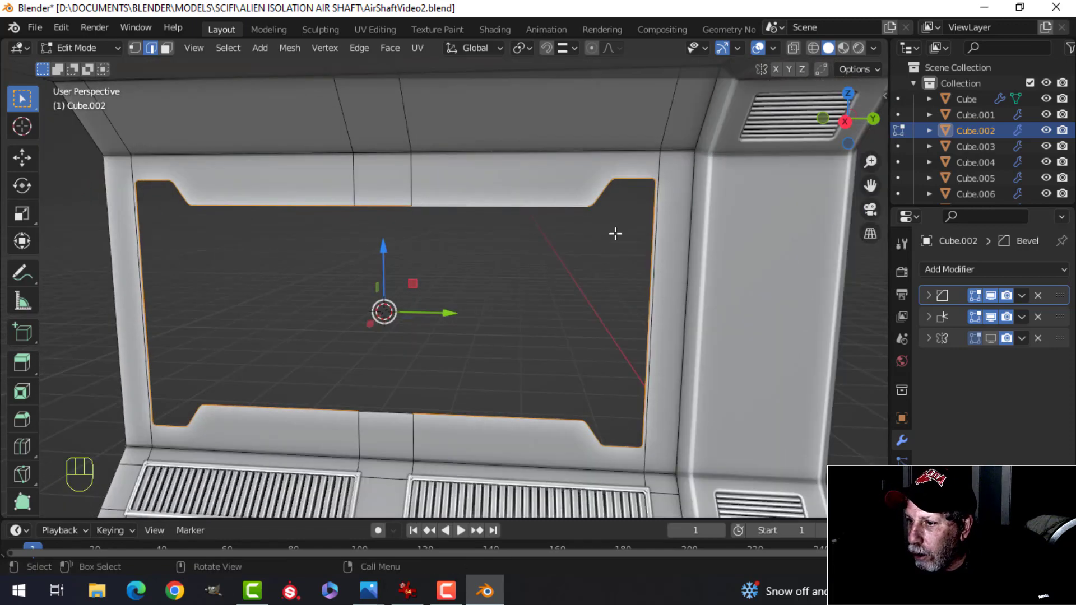
{"action": "middle_click_drag", "start_coordinate": [520, 314], "coordinate": [625, 259], "text": "shift"}
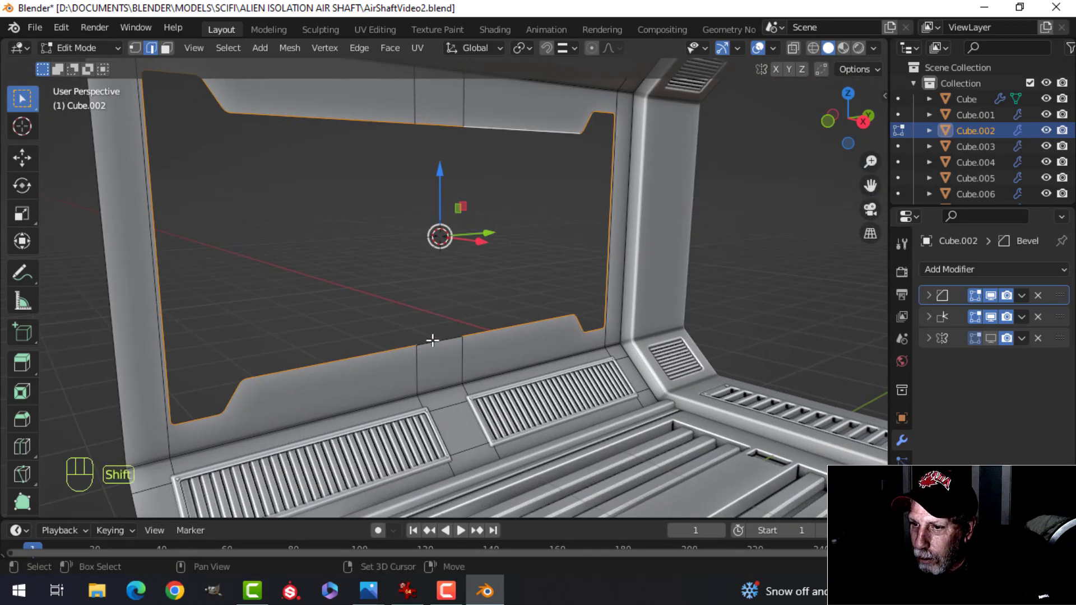
{"action": "middle_click_drag", "start_coordinate": [506, 312], "coordinate": [606, 304], "text": "shift"}
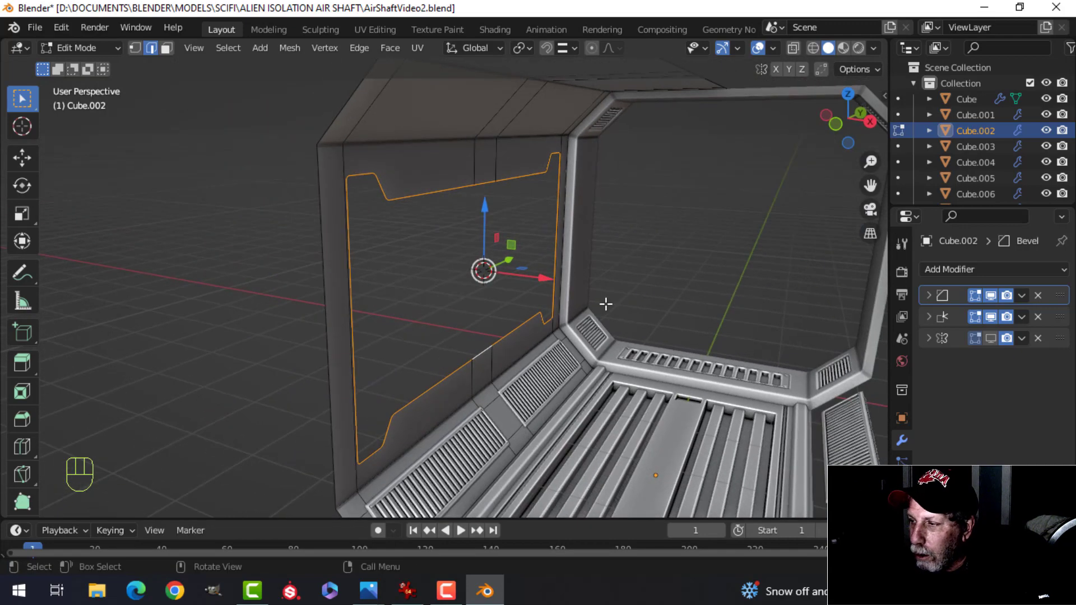
Extrude the notched opening's border slightly along negative X and turn the Bevel modifier's viewport display back on
{"action": "scroll", "coordinate": [643, 289], "scroll_direction": "up", "scroll_amount": 1}
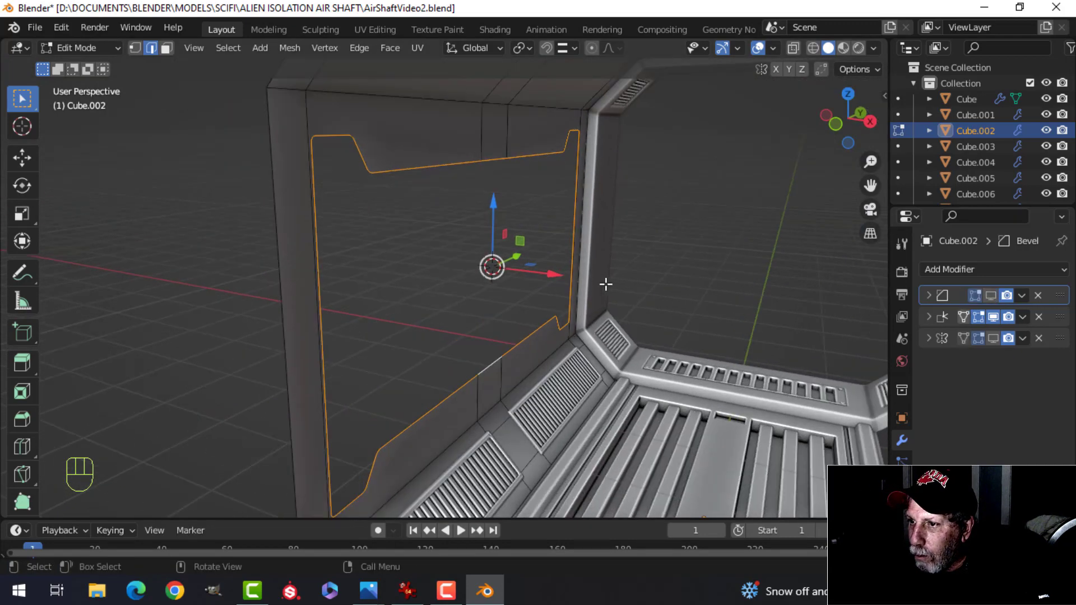
{"action": "key", "text": "e"}
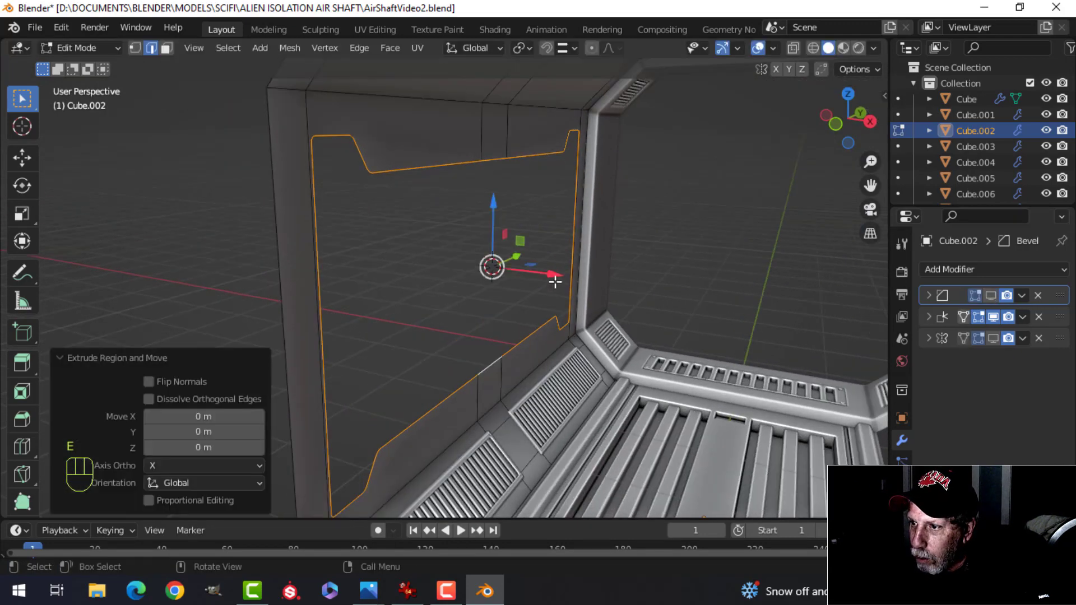
{"action": "left_click_drag", "start_coordinate": [550, 276], "coordinate": [545, 276]}
{"action": "left_click", "coordinate": [991, 296]}
Fill the extruded border with a face to close the recess, clear the selection and leave Edit Mode
{"action": "middle_click_drag", "start_coordinate": [615, 274], "coordinate": [470, 250]}
{"action": "key", "text": "alt+a"}
{"action": "key", "text": "ctrl+z"}
{"action": "key", "text": "f"}
{"action": "key", "text": "alt+a"}
{"action": "key", "text": "Tab"}
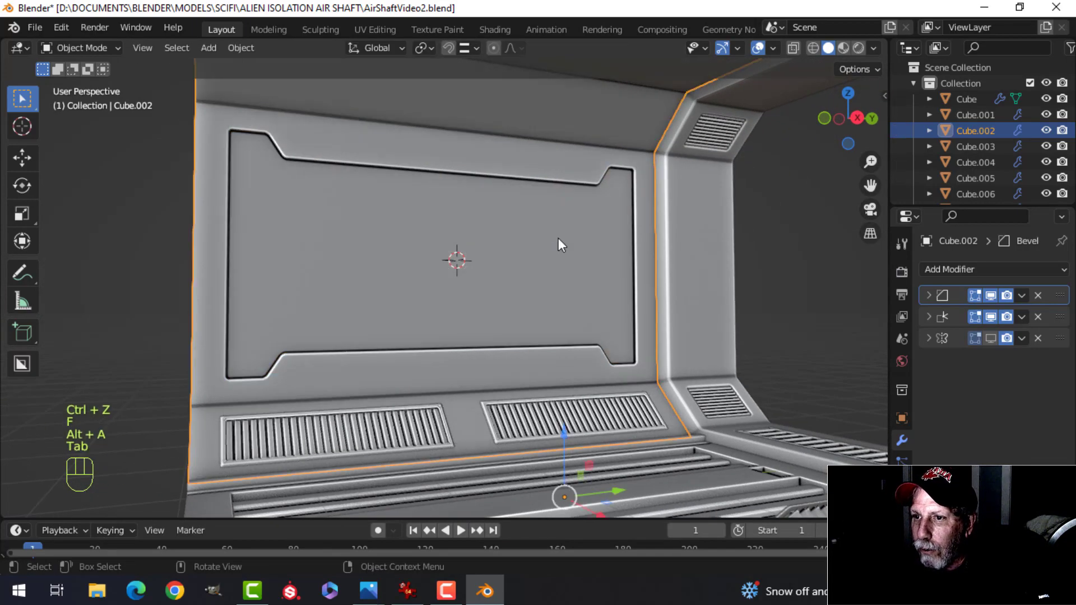
Examine the recessed notched panel and its bevelled edges on the side wall from several angles
{"action": "key", "text": "alt+a"}
{"action": "middle_click_drag", "start_coordinate": [558, 238], "coordinate": [504, 234]}
{"action": "scroll", "coordinate": [473, 256], "scroll_direction": "up", "scroll_amount": 3}
{"action": "middle_click_drag", "start_coordinate": [466, 217], "coordinate": [387, 260]}
{"action": "scroll", "coordinate": [507, 246], "scroll_direction": "down", "scroll_amount": 2}
{"action": "scroll", "coordinate": [497, 255], "scroll_direction": "up", "scroll_amount": 3}
{"action": "scroll", "coordinate": [448, 260], "scroll_direction": "down", "scroll_amount": 3}
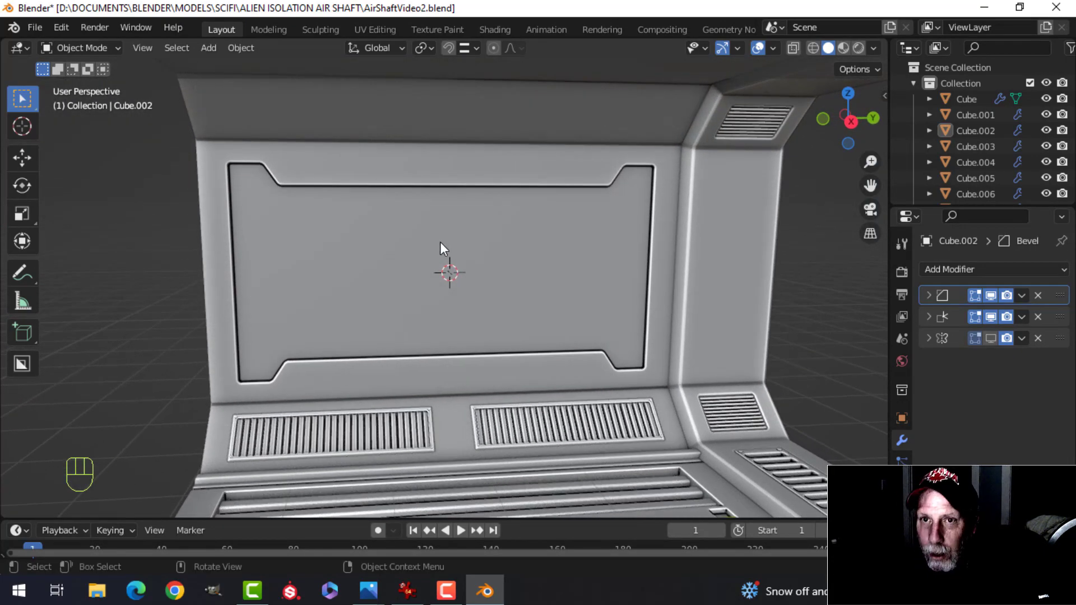
Add a plane at the 3D cursor and rotate its geometry 90° about Y so it stands parallel to the side wall
{"action": "key", "text": "shift+a"}
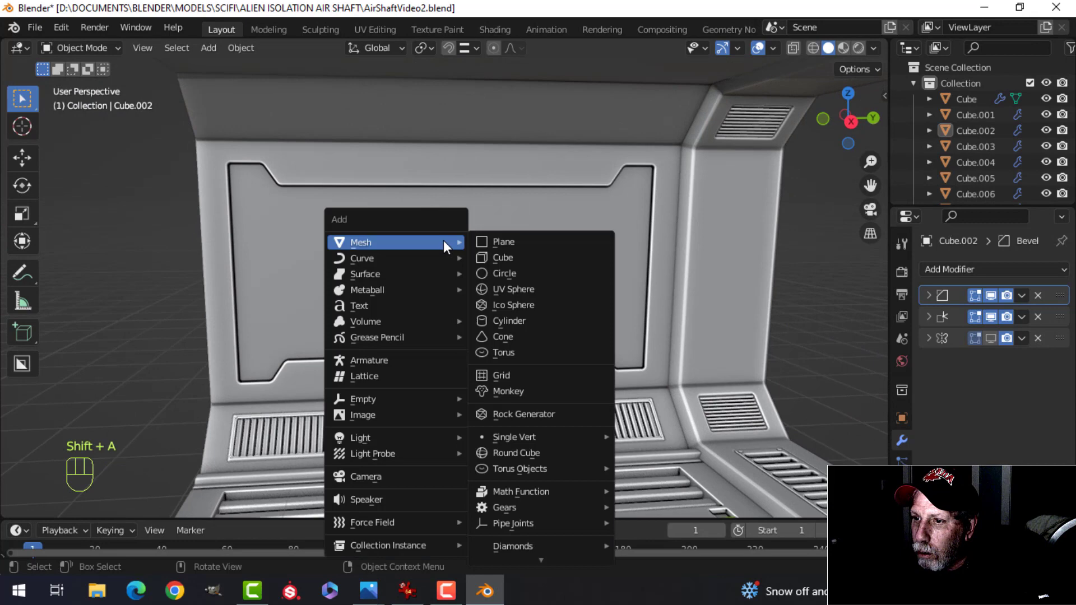
{"action": "left_click", "coordinate": [532, 238]}
{"action": "key", "text": "Tab"}
{"action": "key", "text": "r"}
{"action": "key", "text": "y"}
{"action": "key", "text": "9"}
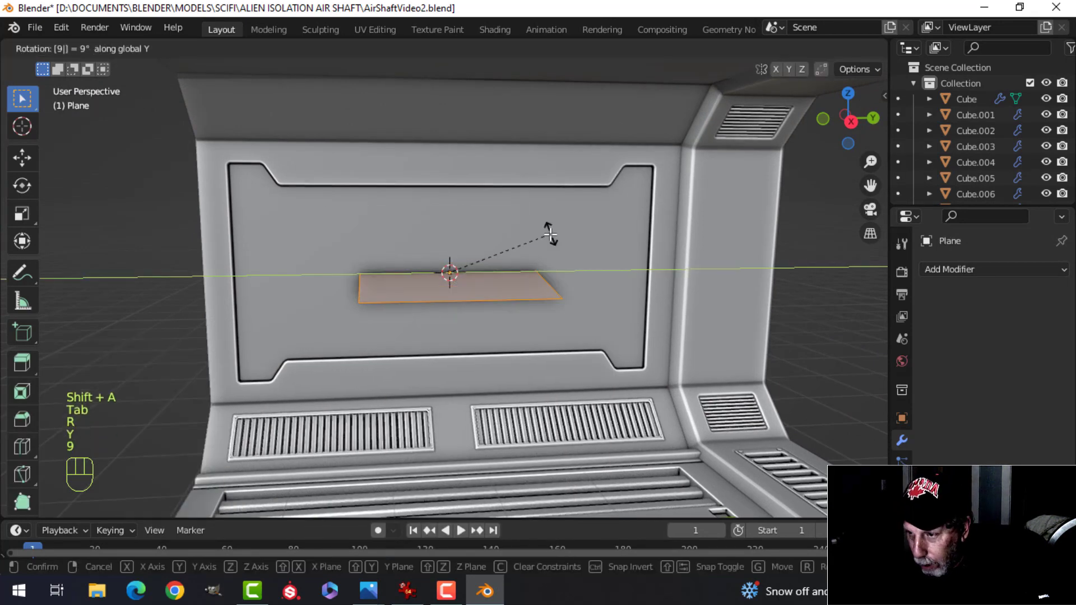
{"action": "key", "text": "0"}
{"action": "left_click", "coordinate": [547, 231]}
Scale the upright plane by about 0.793 and stretch it along Y by about 2.509 inside the recess
{"action": "key", "text": "s"}
{"action": "left_click", "coordinate": [560, 240]}
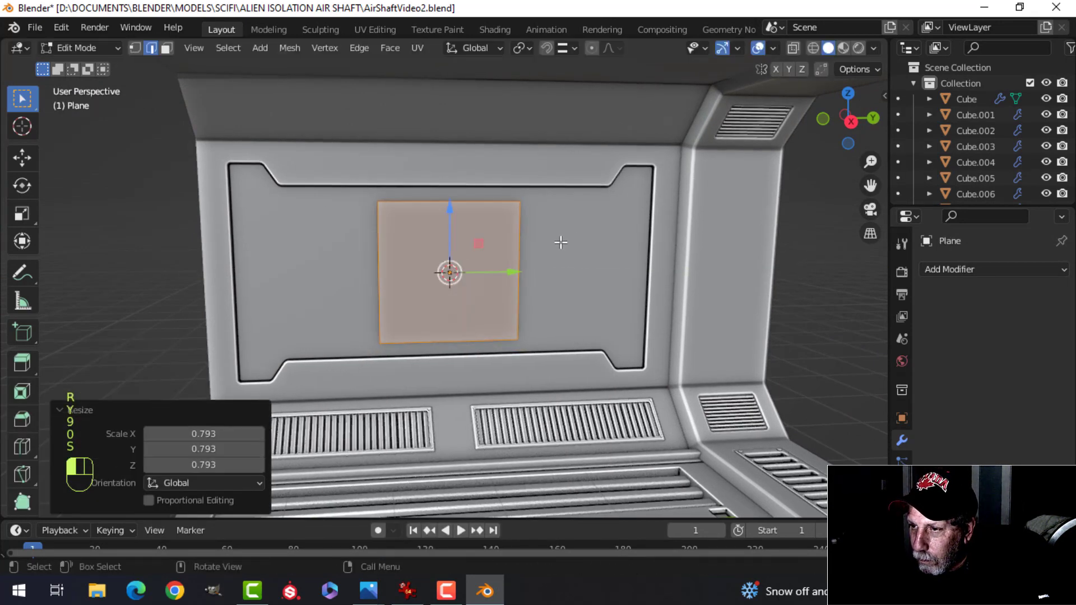
{"action": "key", "text": "s"}
{"action": "key", "text": "y"}
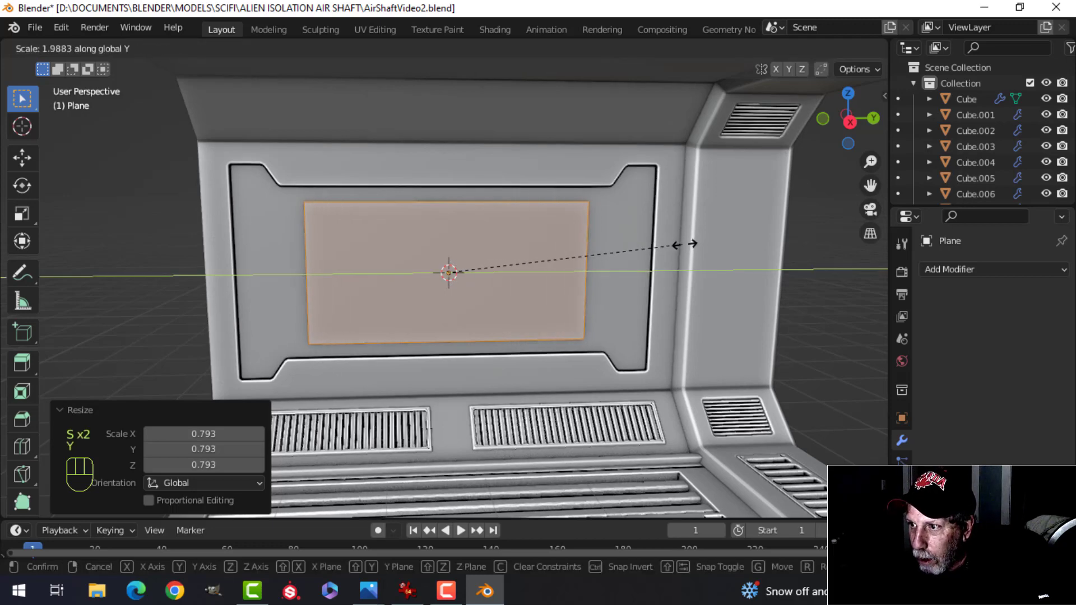
{"action": "left_click", "coordinate": [745, 243]}
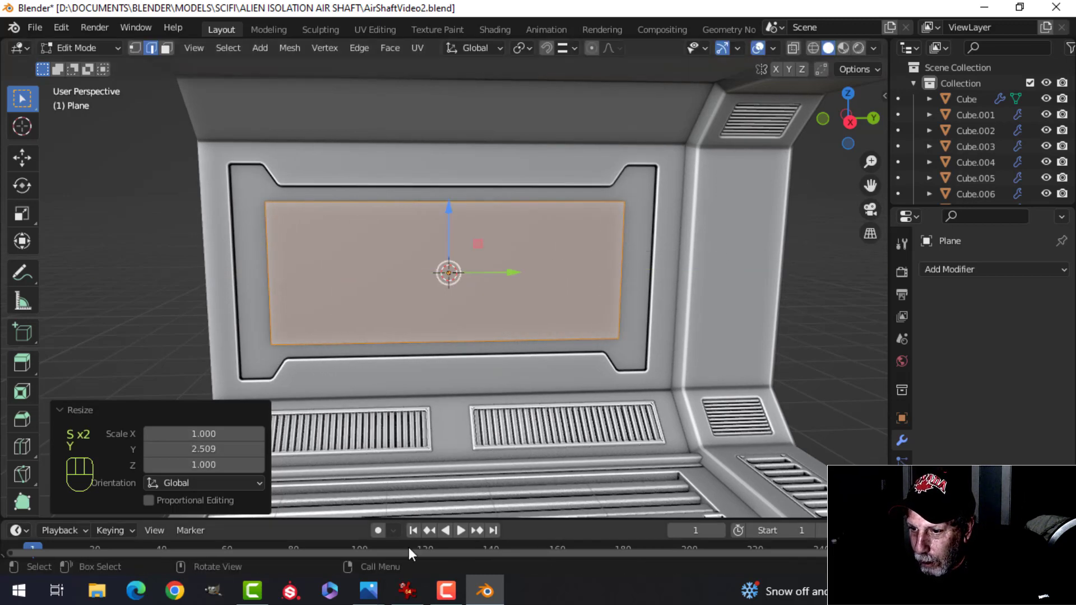
Switch to the Photos reference images, examine the wall panel shapes in the air shaft pictures, and return to Blender
{"action": "mouse_move", "coordinate": [368, 590]}
{"action": "left_click", "coordinate": [106, 500]}
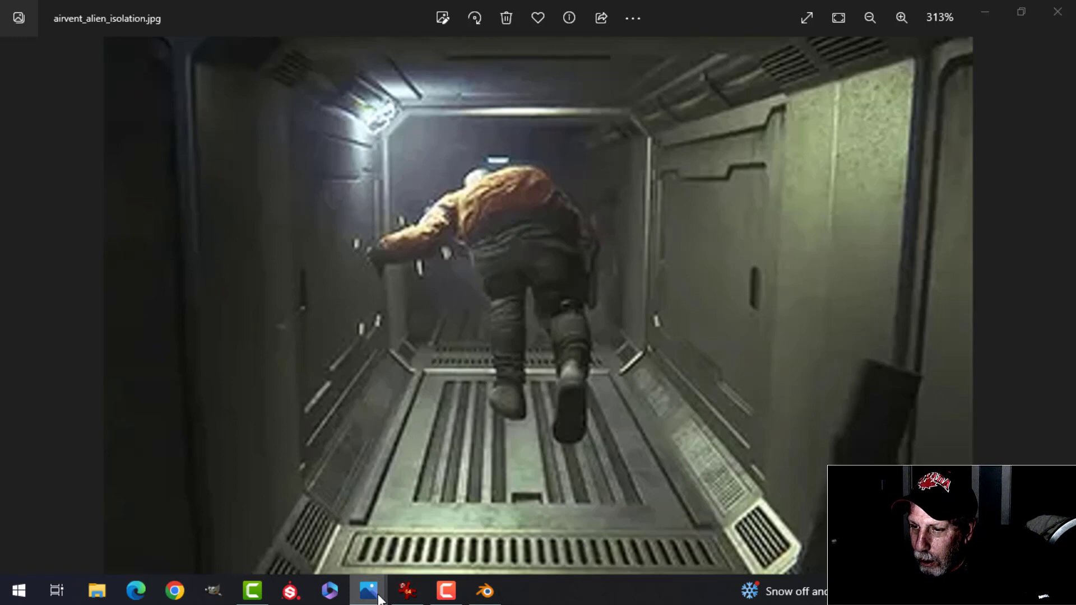
{"action": "mouse_move", "coordinate": [369, 590]}
{"action": "left_click", "coordinate": [344, 523]}
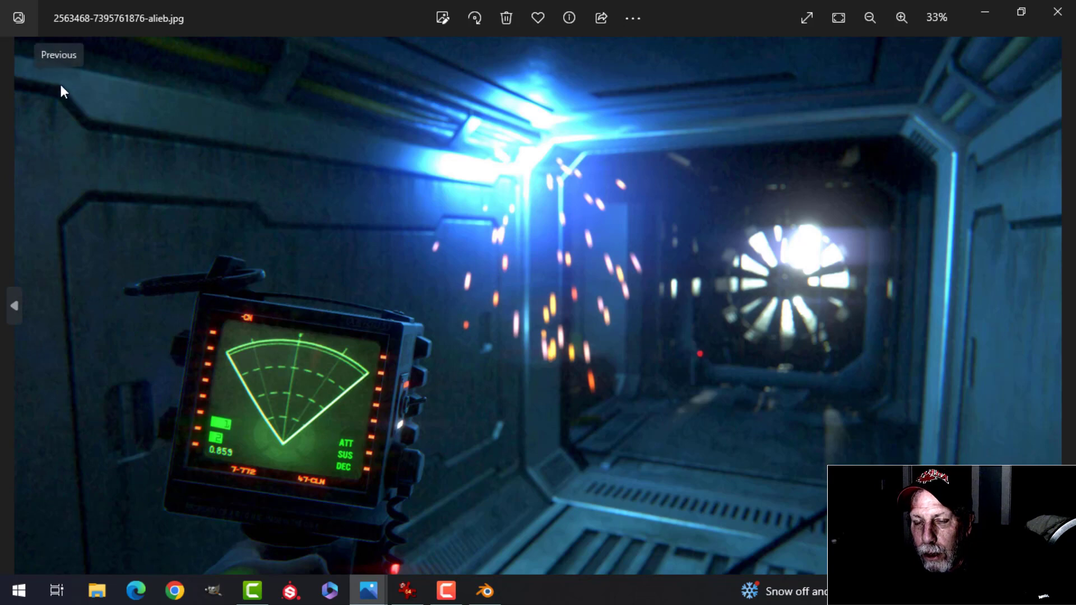
{"action": "left_click", "coordinate": [485, 591]}
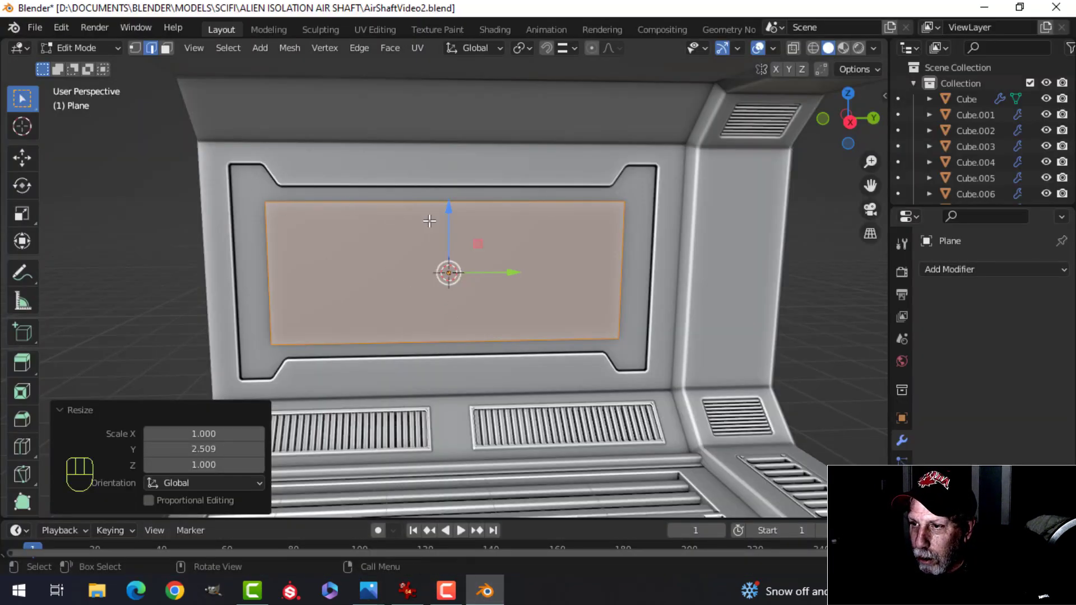
Add a centred horizontal loop cut to the plane and bevel it about 0.482 m wide into two parallel edges
{"action": "key", "text": "ctrl+r"}
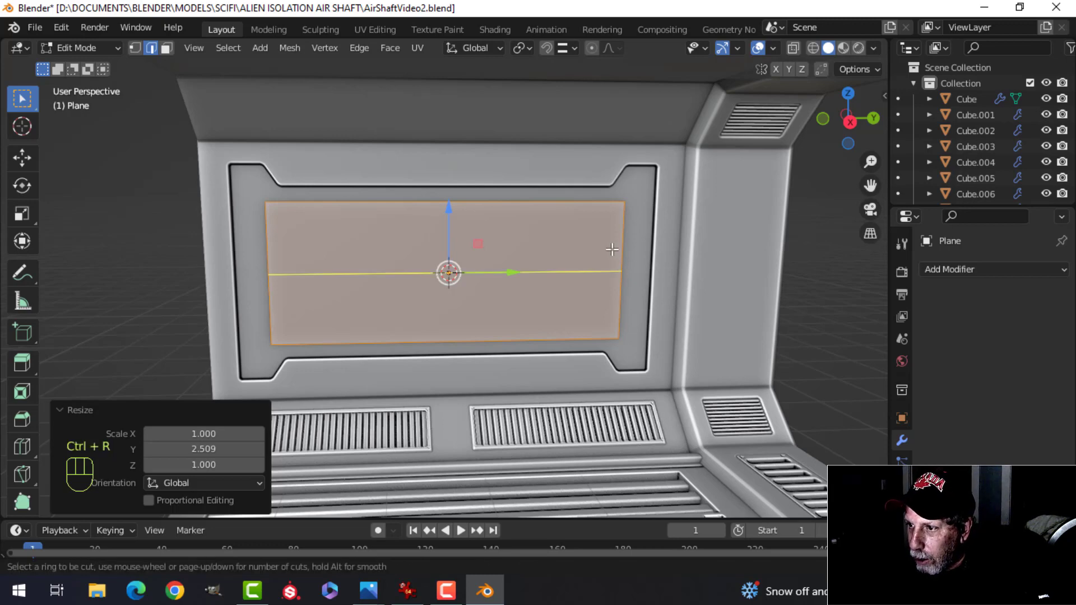
{"action": "left_click", "coordinate": [613, 249]}
{"action": "right_click", "coordinate": [615, 248]}
{"action": "key", "text": "ctrl+b"}
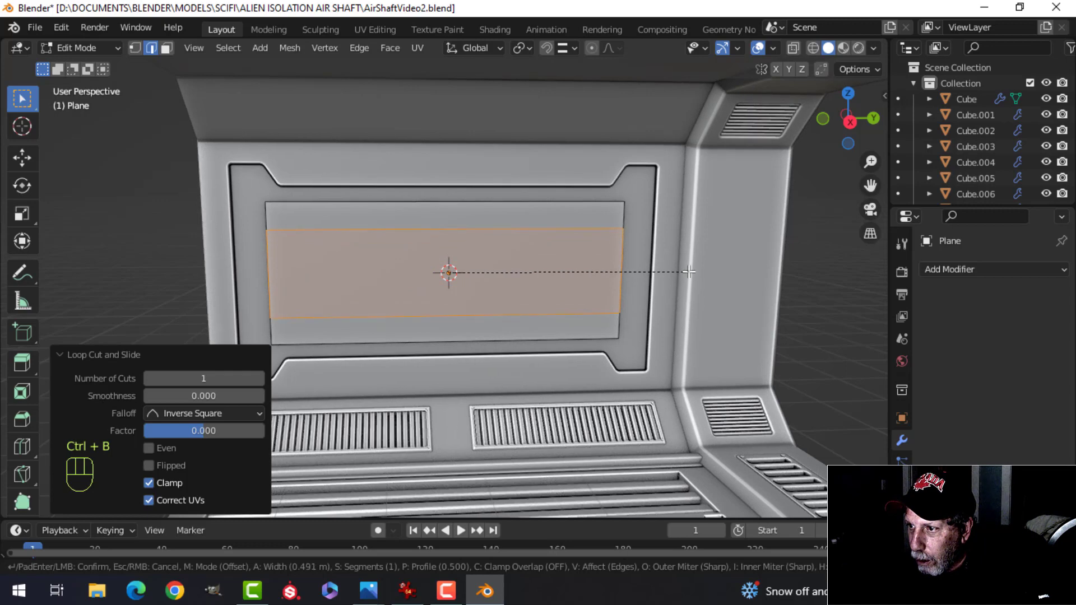
{"action": "left_click", "coordinate": [689, 272]}
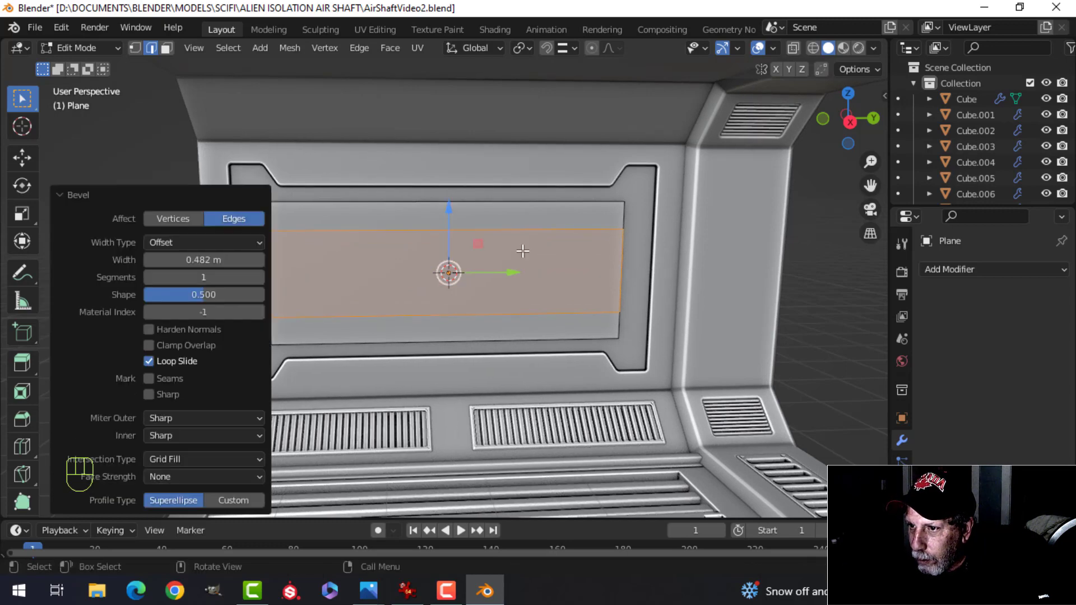
Add a centred vertical loop cut to the plane and bevel it about 1.25 m wide into two parallel edges
{"action": "key", "text": "ctrl+r"}
{"action": "left_click", "coordinate": [404, 229]}
{"action": "right_click", "coordinate": [403, 230]}
{"action": "key", "text": "ctrl+b"}
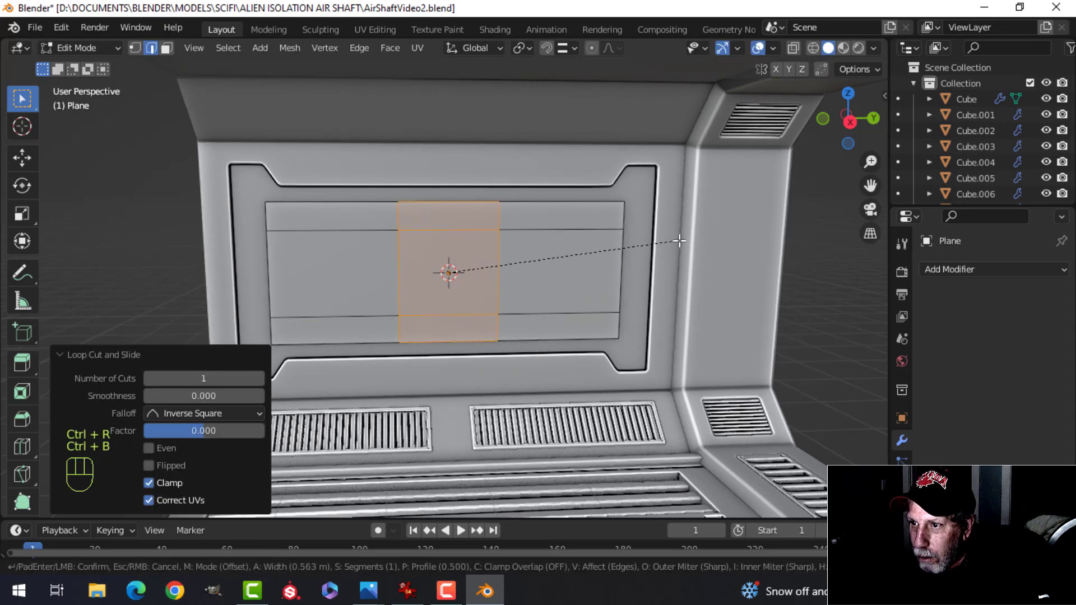
{"action": "left_click", "coordinate": [739, 236]}
Check the panel proportions in the reference image and scale the plane's two vertical edge loops slightly closer together along Y
{"action": "key", "text": "alt+Tab"}
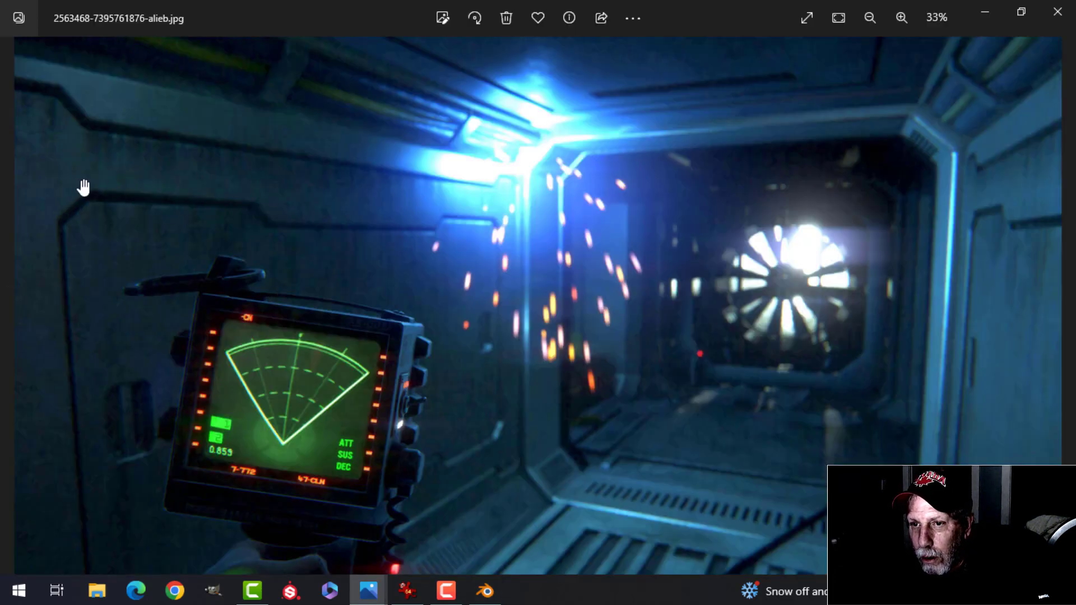
{"action": "left_click", "coordinate": [480, 590]}
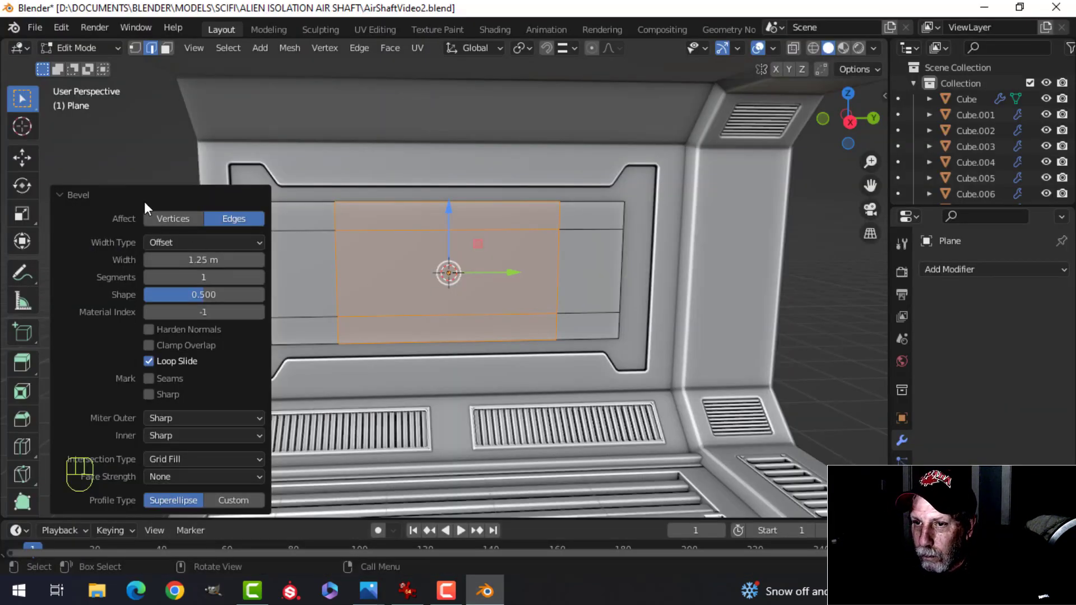
{"action": "left_click", "coordinate": [145, 196]}
{"action": "key", "text": "s"}
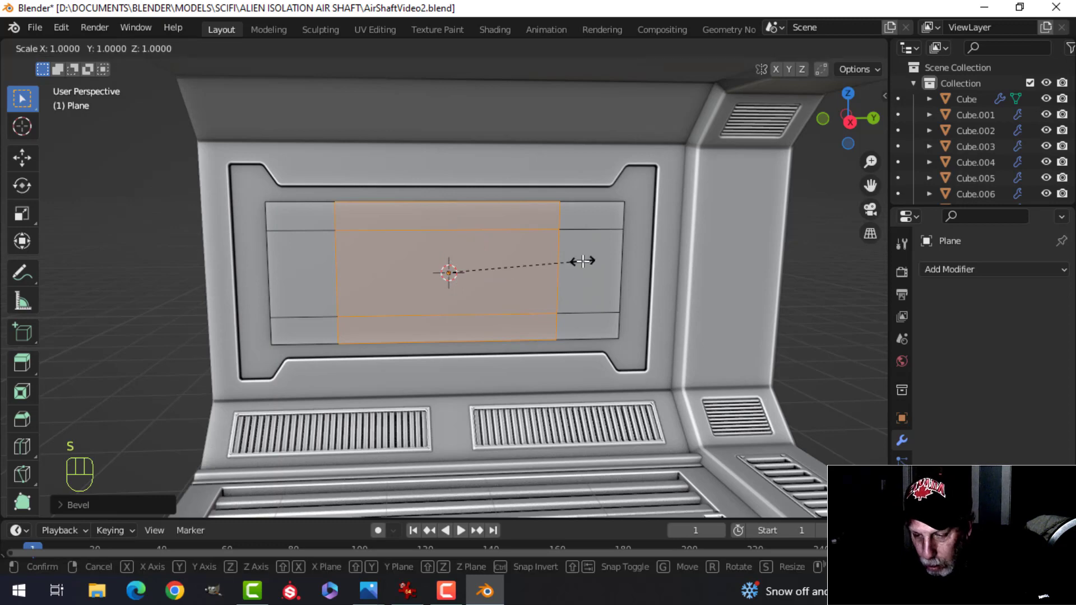
{"action": "key", "text": "y"}
{"action": "left_click", "coordinate": [533, 257]}
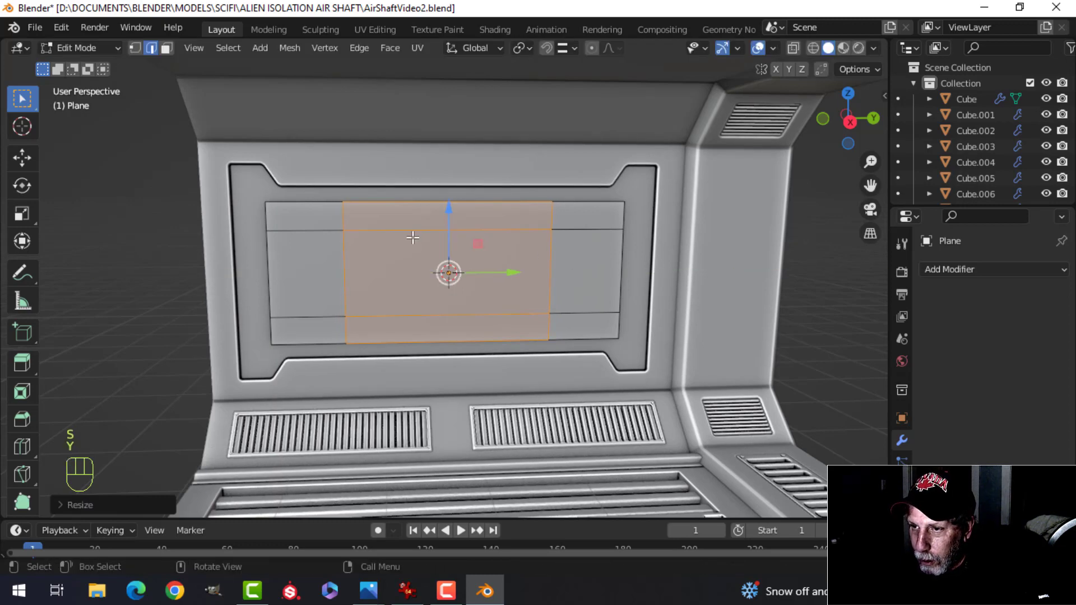
Delete the middle faces along the plane's upper and lower edges to form two notches
{"action": "key", "text": "alt+a"}
{"action": "key", "text": "3"}
{"action": "left_click", "coordinate": [414, 219]}
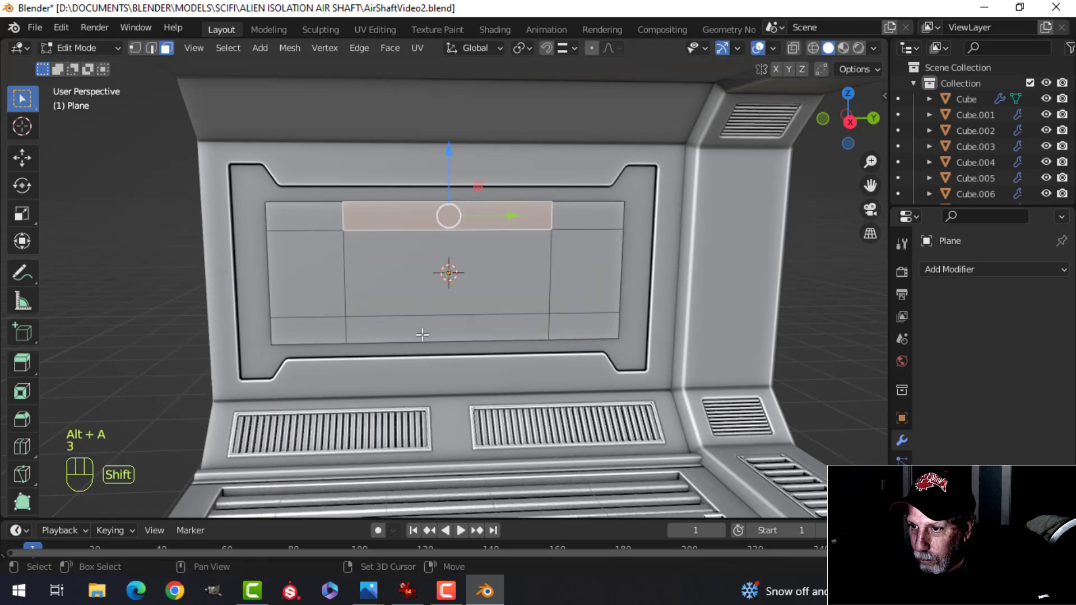
{"action": "left_click", "coordinate": [422, 335], "text": "shift"}
{"action": "key", "text": "x"}
{"action": "left_click", "coordinate": [423, 335]}
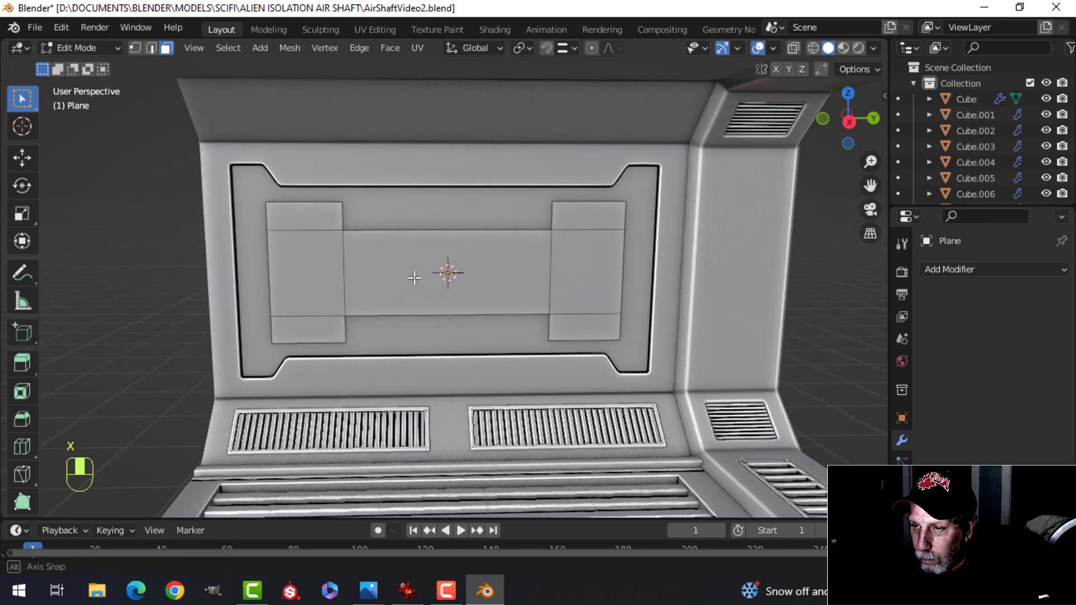
Select the four outer corner vertices of the notches and scale them apart along Y to slant the notch sides
{"action": "scroll", "coordinate": [364, 270], "scroll_direction": "up", "scroll_amount": 1}
{"action": "middle_click_drag", "start_coordinate": [414, 278], "coordinate": [418, 284]}
{"action": "key", "text": "1"}
{"action": "left_click", "coordinate": [381, 198]}
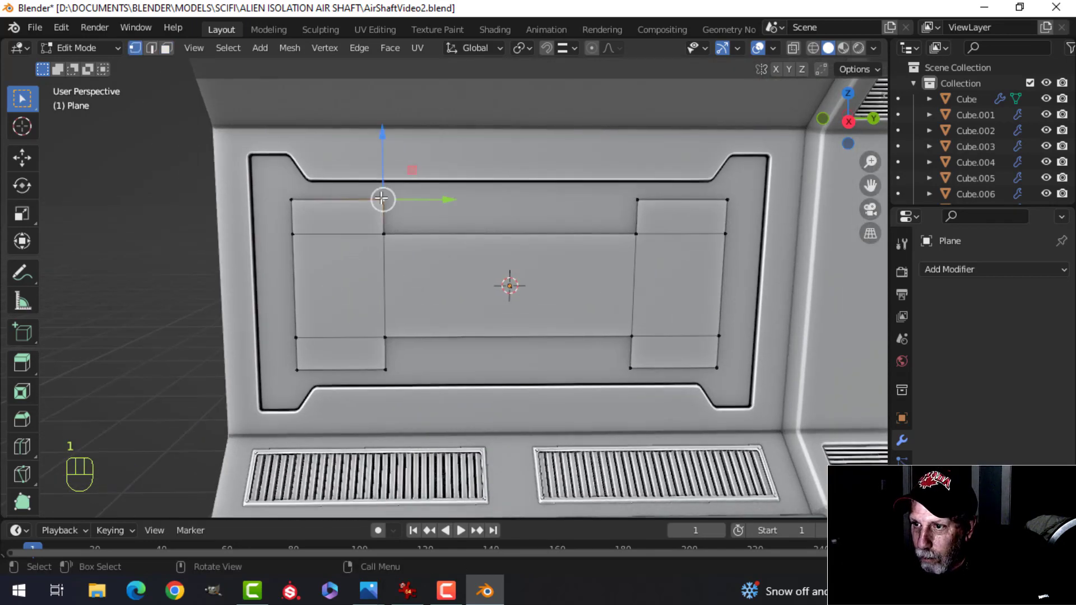
{"action": "left_click", "coordinate": [385, 370], "text": "shift"}
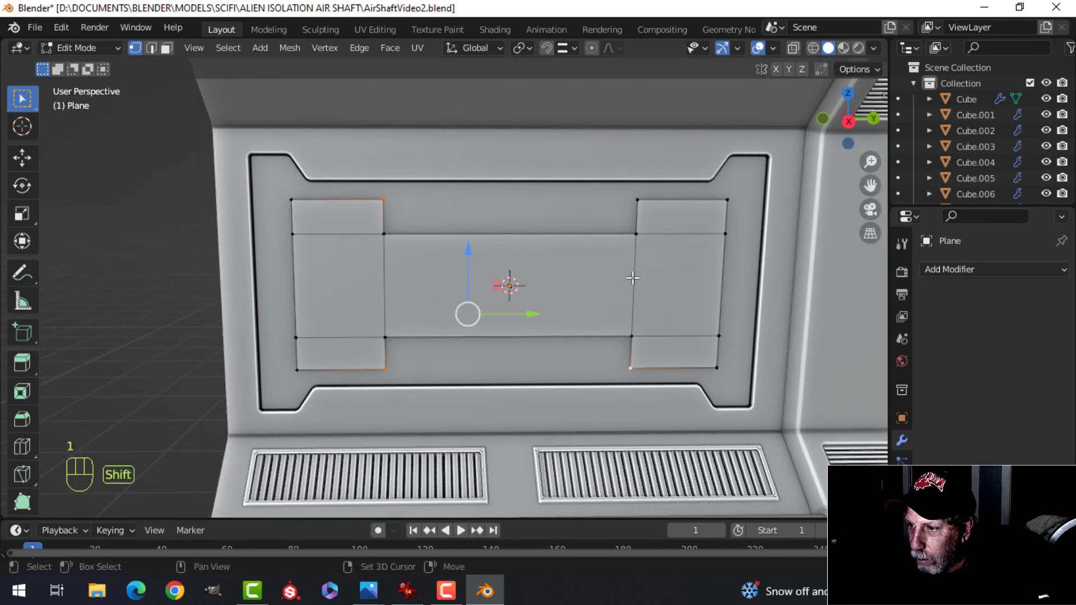
{"action": "key", "text": "s"}
{"action": "key", "text": "y"}
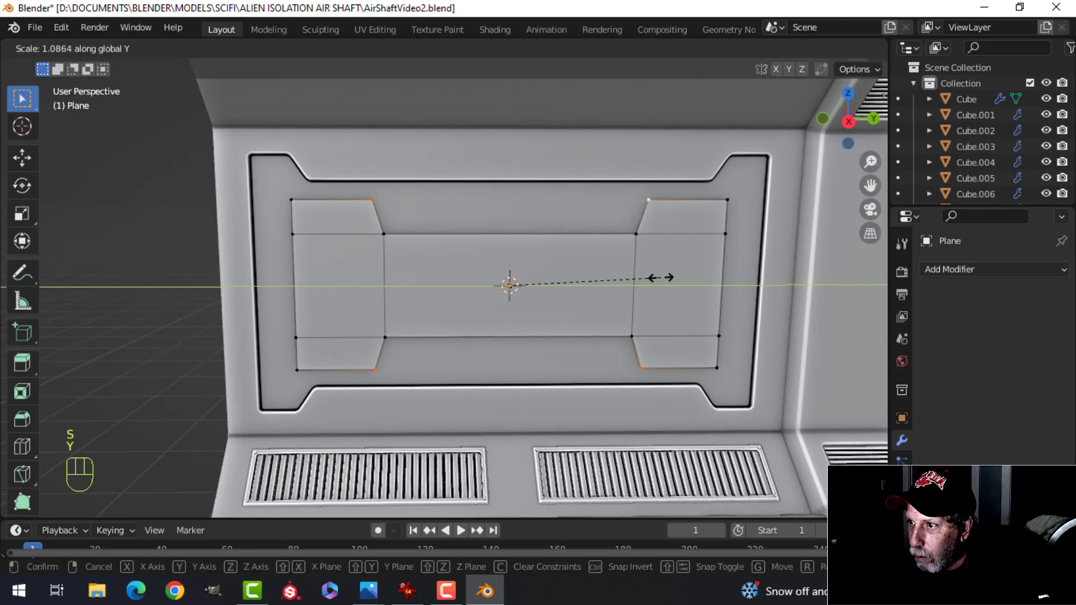
{"action": "left_click", "coordinate": [677, 285]}
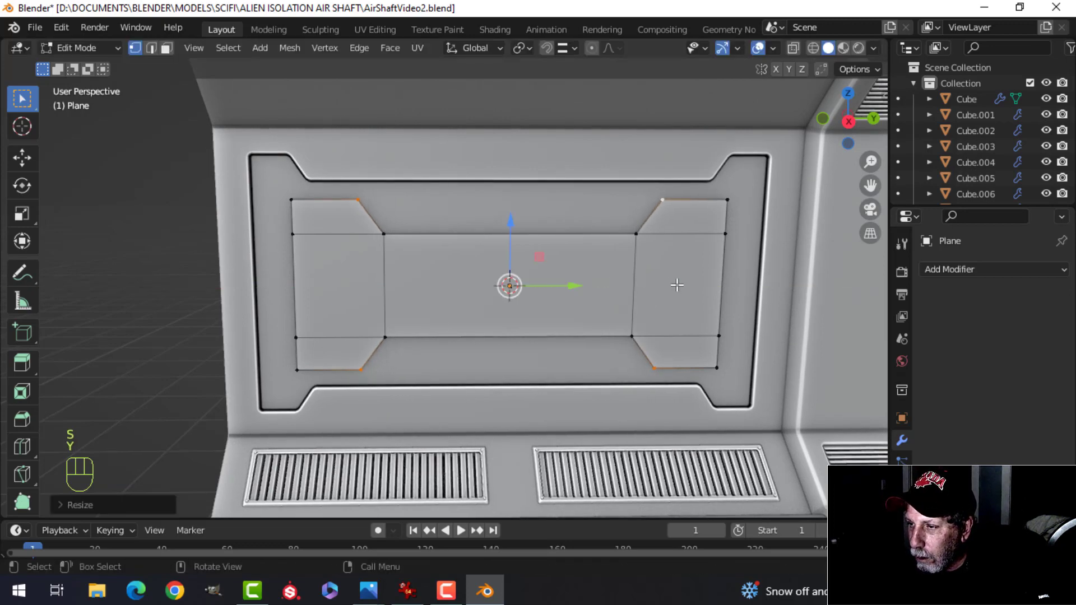
Select all vertices of the two inner horizontal edge lines and scale them apart along Z by about 1.32 for shallower notches
{"action": "key", "text": "alt+a"}
{"action": "left_click", "coordinate": [292, 233]}
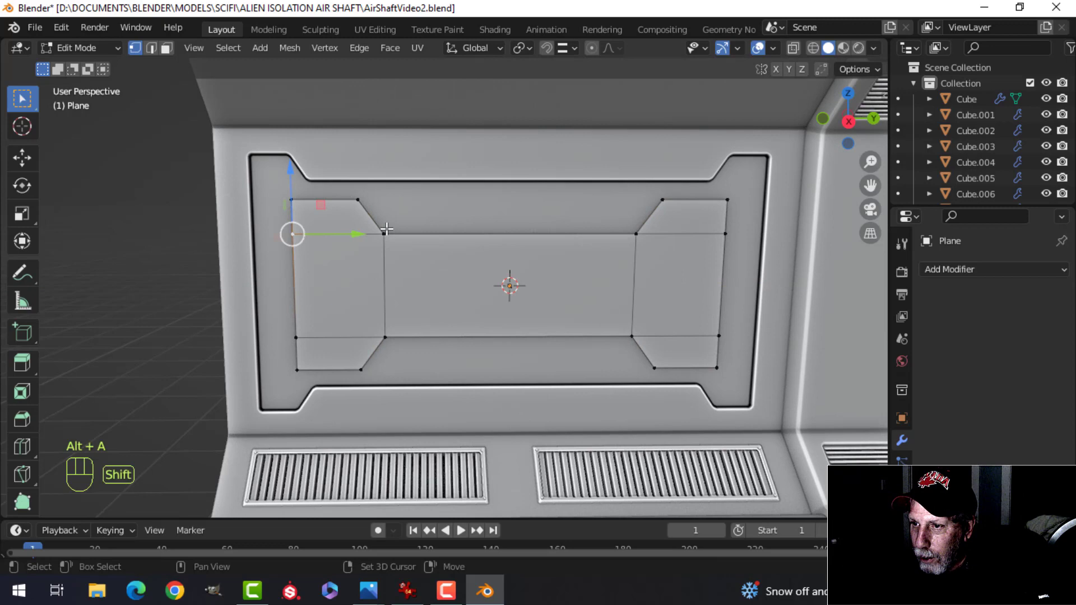
{"action": "left_click", "coordinate": [635, 234], "text": "shift"}
{"action": "left_click", "coordinate": [725, 234], "text": "shift"}
{"action": "left_click", "coordinate": [718, 336], "text": "shift"}
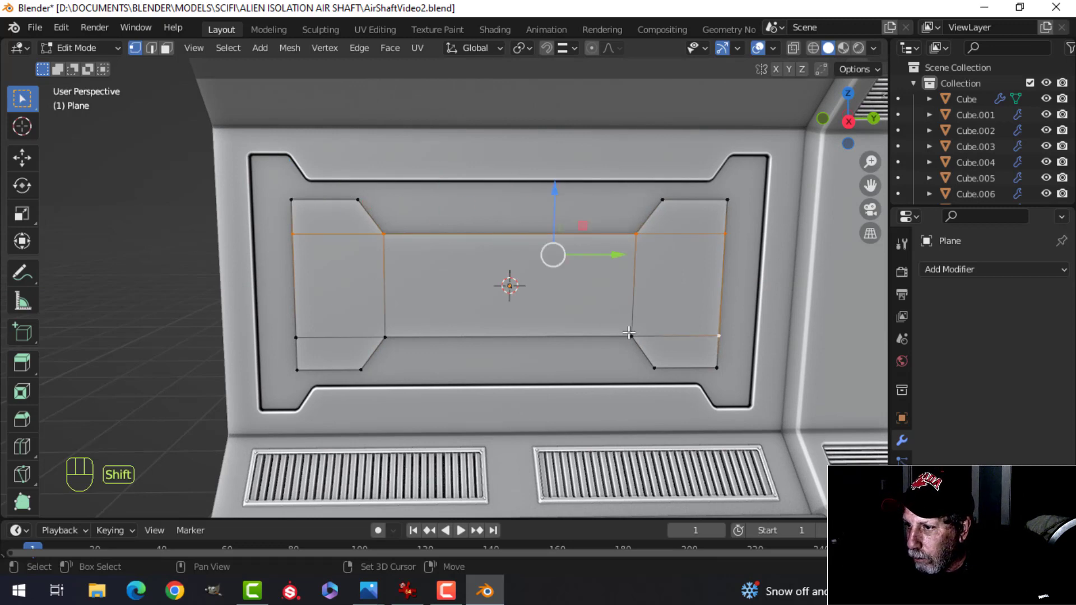
{"action": "left_click", "coordinate": [631, 336], "text": "shift"}
{"action": "left_click", "coordinate": [385, 337], "text": "shift"}
{"action": "left_click", "coordinate": [296, 337], "text": "shift"}
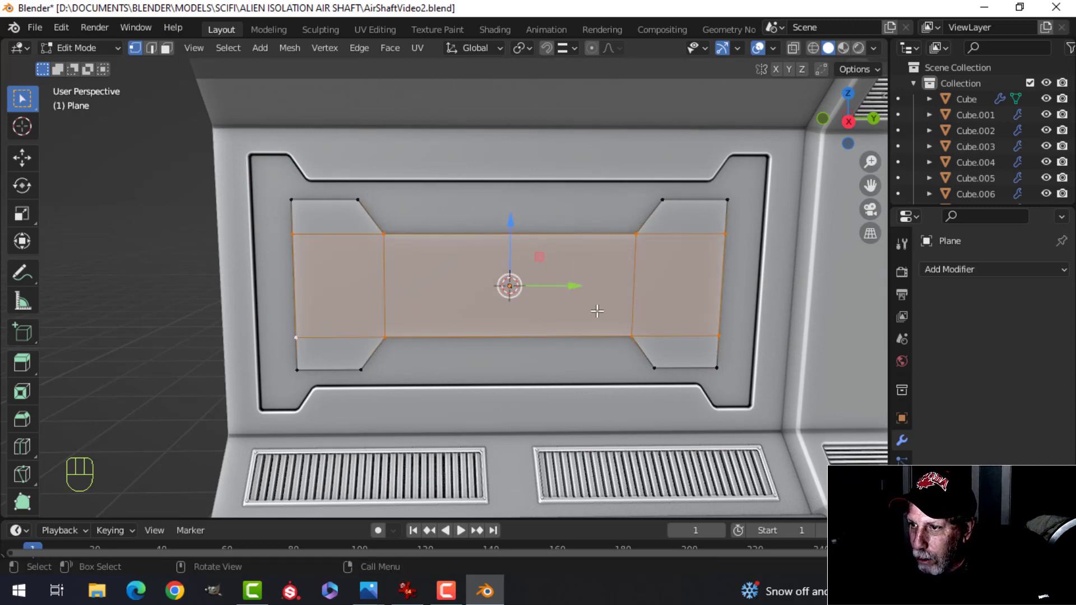
{"action": "key", "text": "s"}
{"action": "key", "text": "z"}
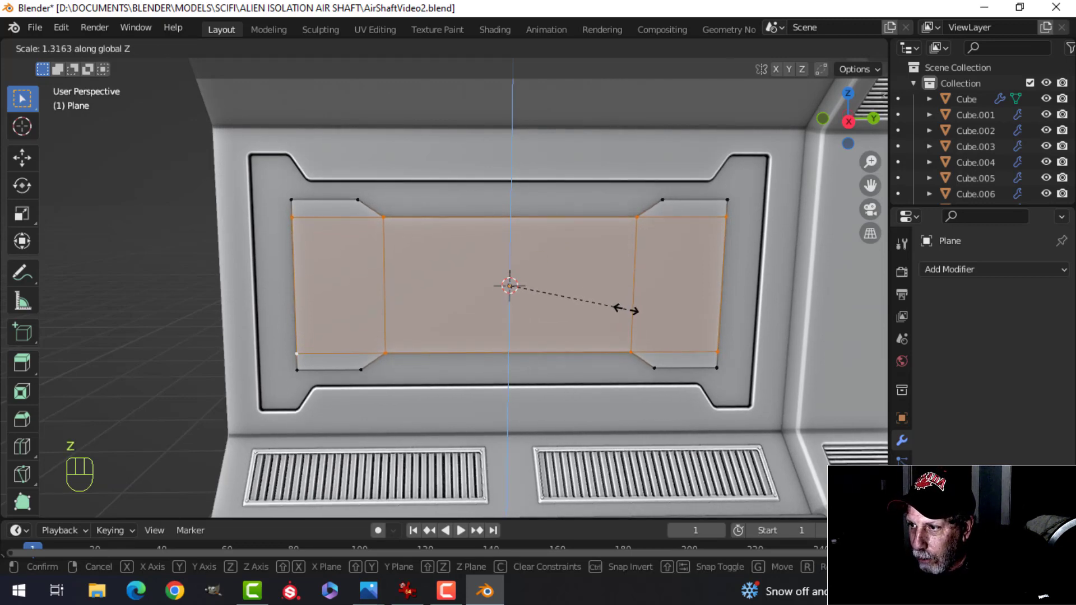
{"action": "left_click", "coordinate": [625, 307]}
Select the four inner notch vertices and scale them slightly apart along Y to steepen the angled sides
{"action": "key", "text": "alt+a"}
{"action": "left_click", "coordinate": [397, 343], "text": "shift"}
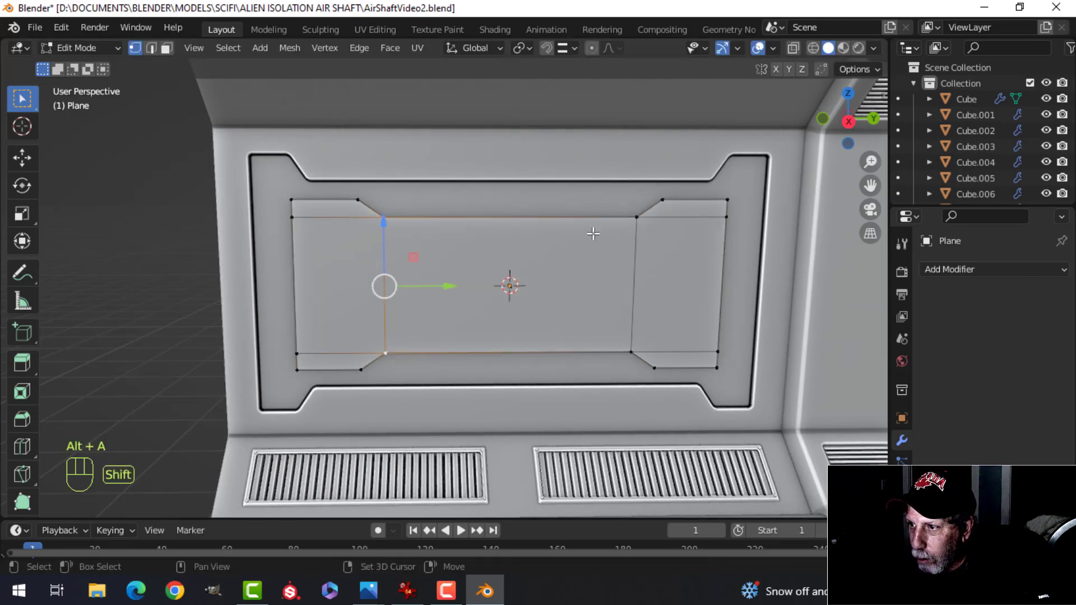
{"action": "left_click", "coordinate": [638, 217], "text": "shift"}
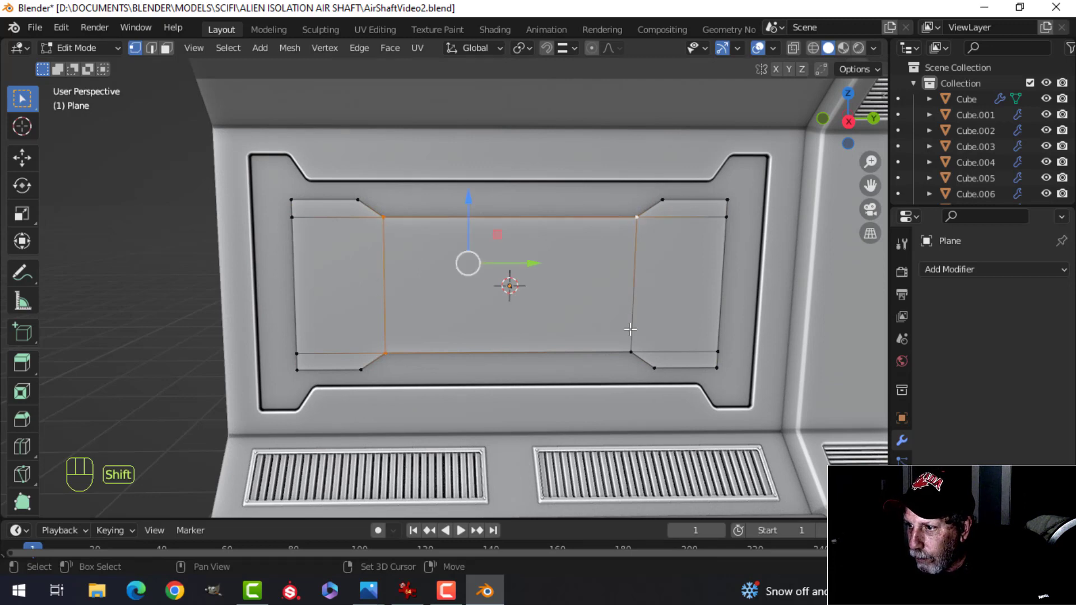
{"action": "left_click", "coordinate": [631, 352], "text": "shift"}
{"action": "key", "text": "s"}
{"action": "key", "text": "y"}
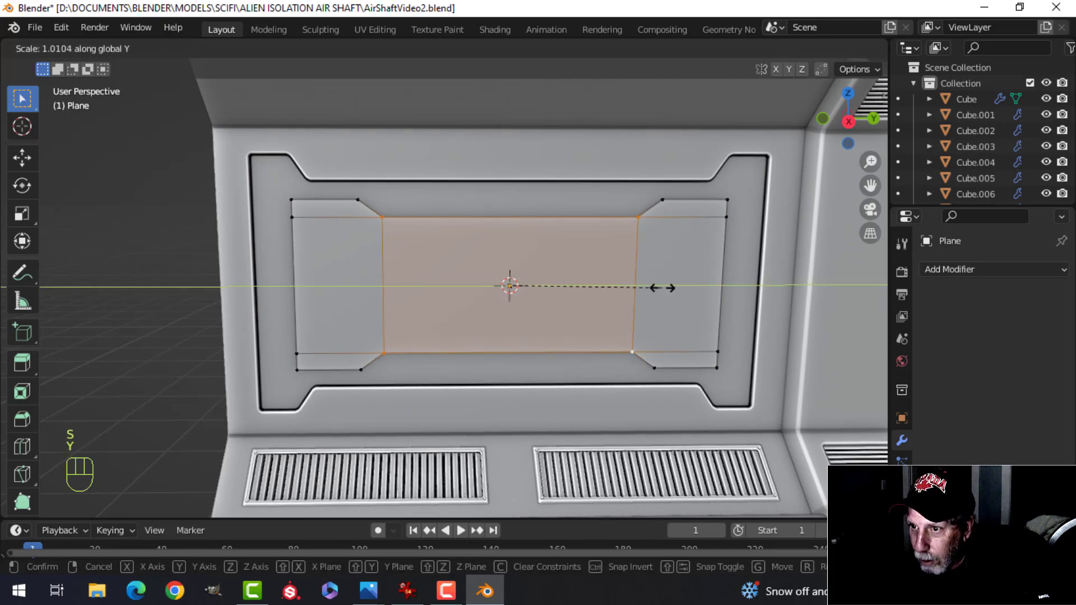
{"action": "left_click", "coordinate": [667, 284]}
{"action": "key", "text": "alt+a"}
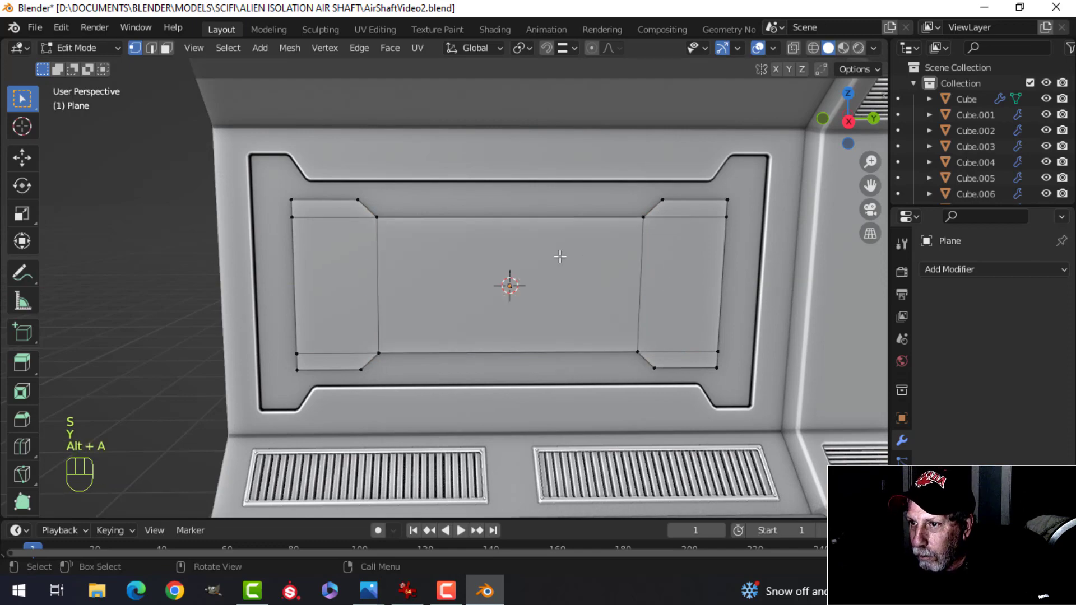
Select the whole notched plane and move it a short distance along positive X, away from the wall
{"action": "key", "text": "a"}
{"action": "middle_click_drag", "start_coordinate": [545, 253], "coordinate": [572, 279]}
{"action": "left_click_drag", "start_coordinate": [562, 275], "coordinate": [583, 274]}
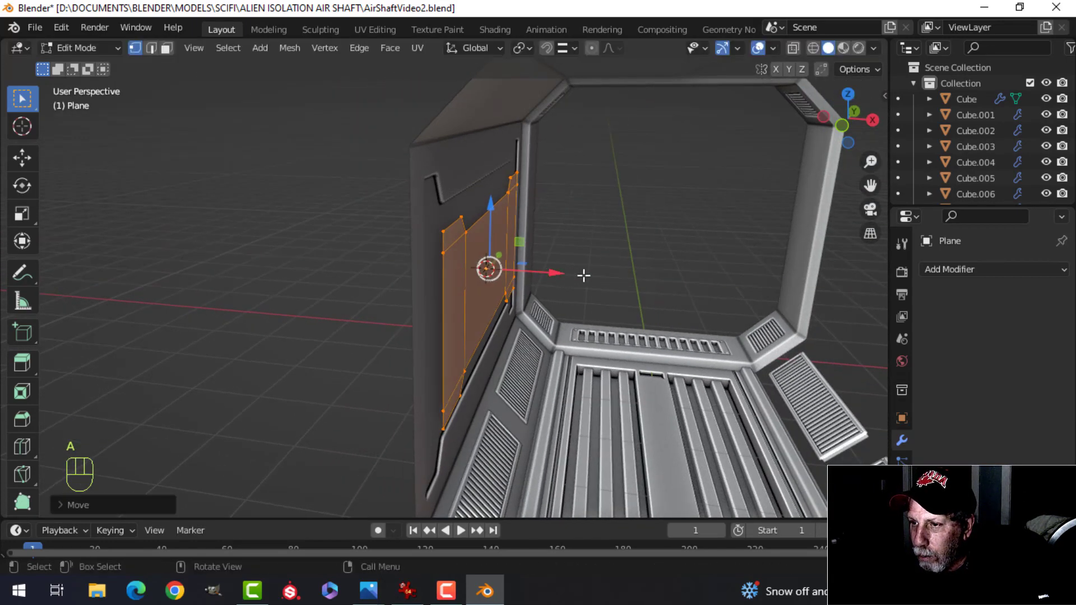
Extrude the notched plane a short distance along negative X into the wall and isolate it in local view for editing
{"action": "key", "text": "e"}
{"action": "left_click", "coordinate": [572, 276]}
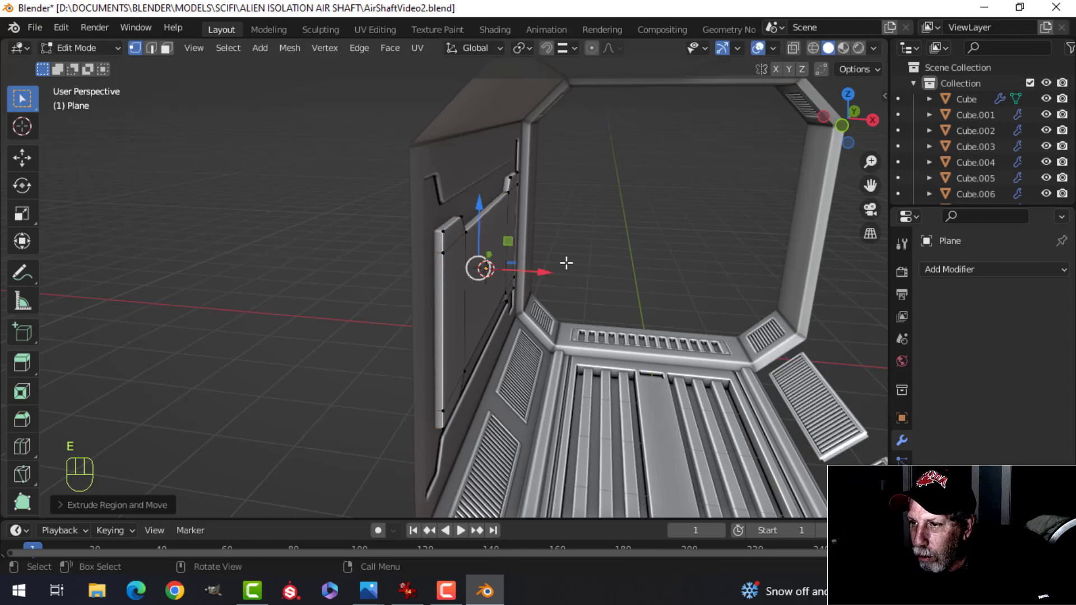
{"action": "middle_click_drag", "start_coordinate": [566, 262], "coordinate": [421, 267]}
{"action": "scroll", "coordinate": [359, 265], "scroll_direction": "up", "scroll_amount": 1}
{"action": "key", "text": "Tab"}
{"action": "middle_click_drag", "start_coordinate": [348, 264], "coordinate": [459, 262], "text": "shift"}
{"action": "key", "text": "KP_Divide"}
{"action": "key", "text": "Tab"}
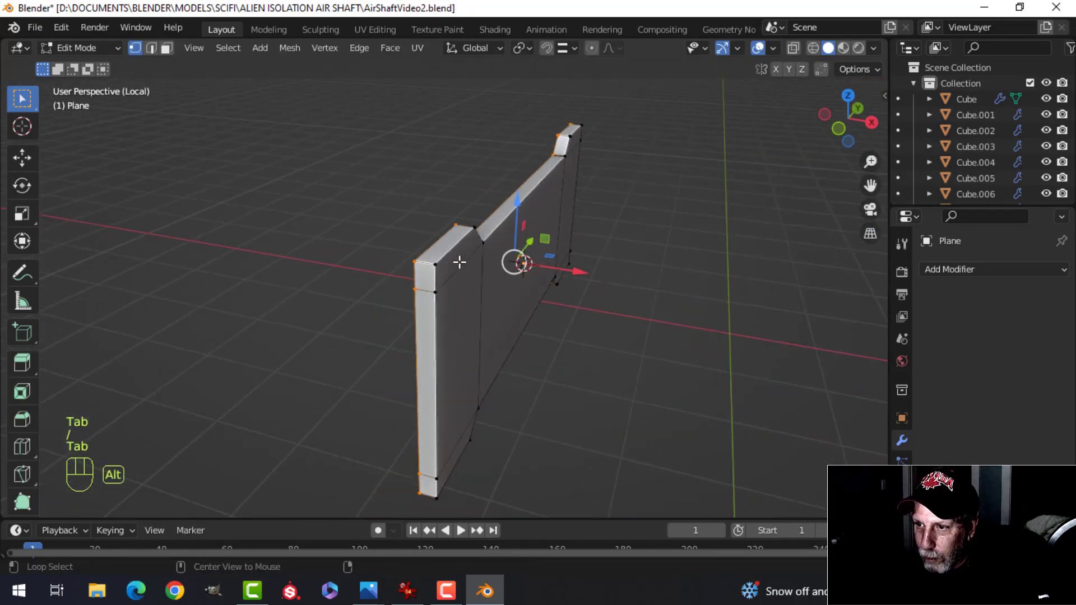
Bevel the two upper outer corner edges of the notched panel by about 0.09 m with one segment
{"action": "key", "text": "alt+a"}
{"action": "key", "text": "2"}
{"action": "middle_click_drag", "start_coordinate": [611, 253], "coordinate": [449, 250]}
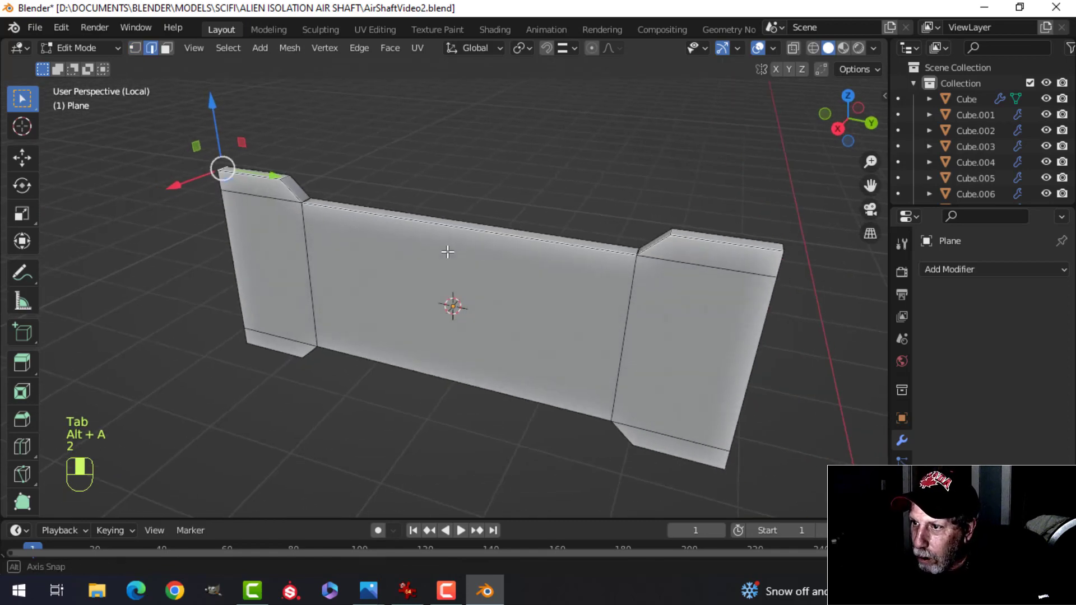
{"action": "middle_click_drag", "start_coordinate": [667, 276], "coordinate": [511, 270], "text": "shift"}
{"action": "middle_click_drag", "start_coordinate": [552, 275], "coordinate": [579, 267]}
{"action": "scroll", "coordinate": [507, 281], "scroll_direction": "up", "scroll_amount": 1}
{"action": "left_click", "coordinate": [479, 273], "text": "shift"}
{"action": "key", "text": "ctrl+b"}
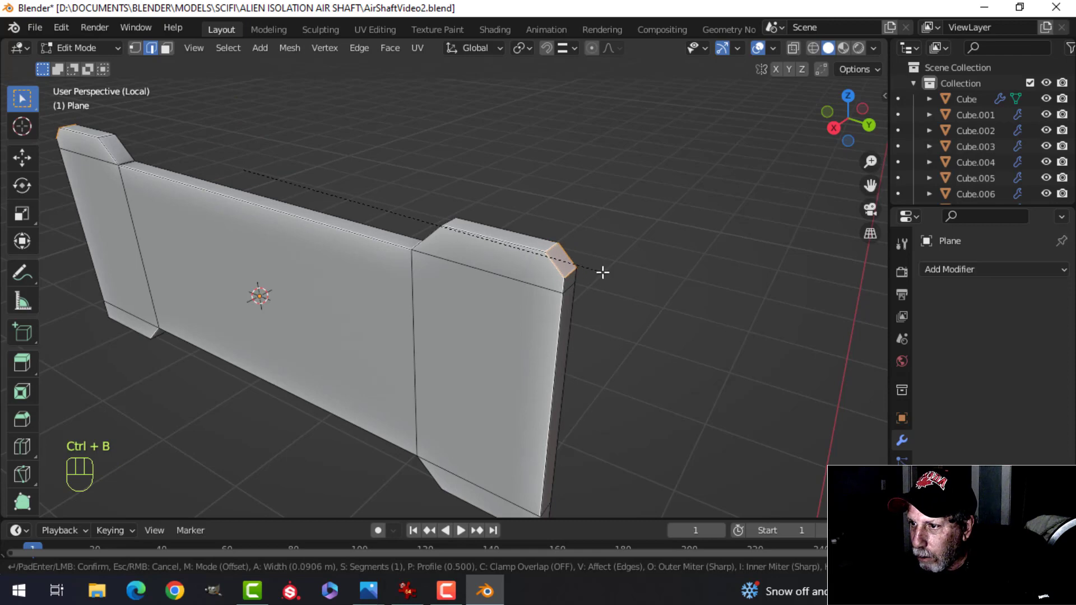
{"action": "left_click", "coordinate": [602, 272]}
{"action": "key", "text": "alt+a"}
{"action": "scroll", "coordinate": [499, 277], "scroll_direction": "down", "scroll_amount": 2}
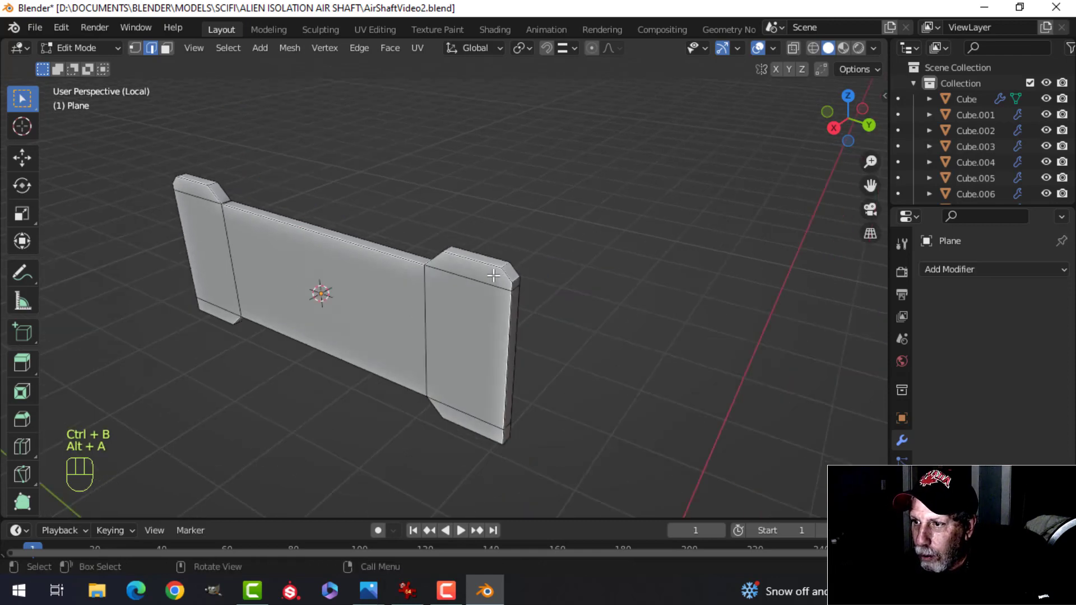
{"action": "middle_click_drag", "start_coordinate": [497, 276], "coordinate": [530, 220]}
{"action": "scroll", "coordinate": [388, 272], "scroll_direction": "up", "scroll_amount": 2}
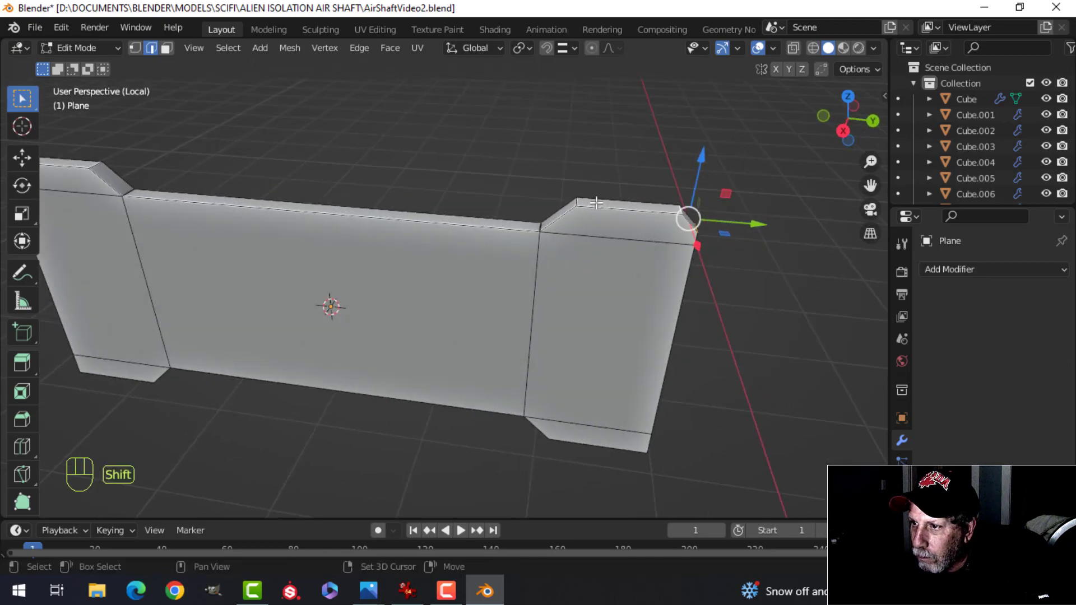
{"action": "middle_click_drag", "start_coordinate": [632, 216], "coordinate": [613, 313], "text": "shift"}
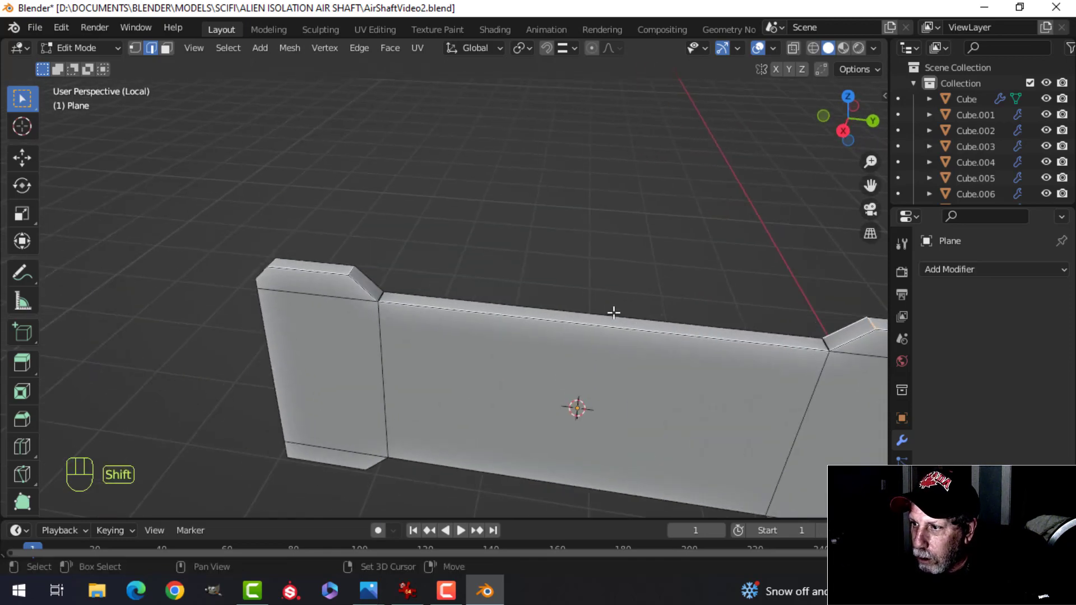
{"action": "key", "text": "ctrl+z"}
{"action": "middle_click_drag", "start_coordinate": [526, 286], "coordinate": [399, 338], "text": "shift"}
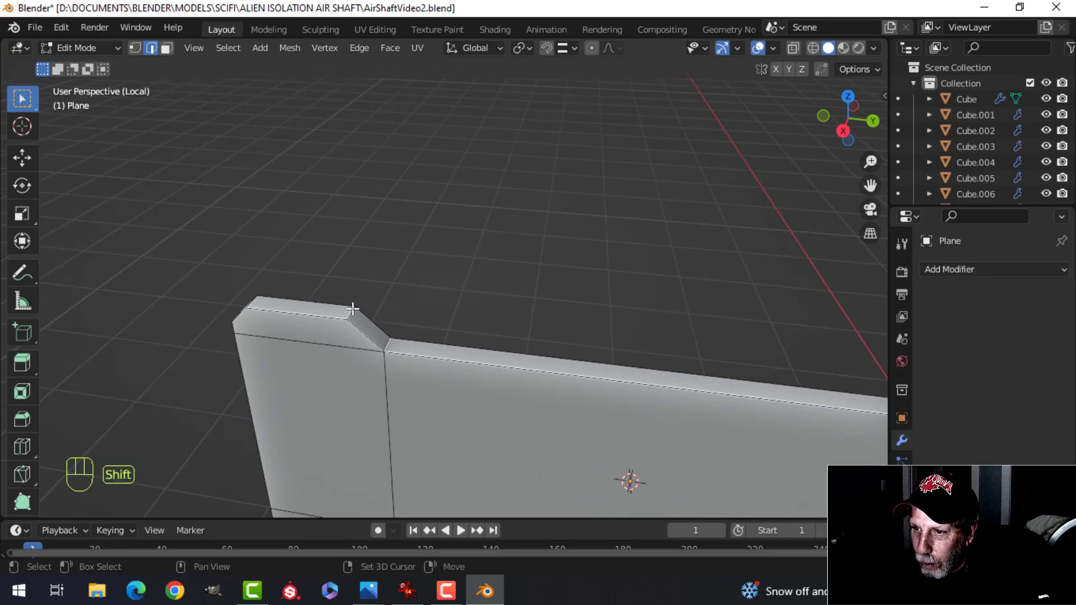
{"action": "middle_click_drag", "start_coordinate": [251, 304], "coordinate": [427, 290]}
{"action": "scroll", "coordinate": [438, 347], "scroll_direction": "down", "scroll_amount": 2}
{"action": "middle_click_drag", "start_coordinate": [437, 347], "coordinate": [446, 226], "text": "shift"}
{"action": "scroll", "coordinate": [444, 291], "scroll_direction": "up", "scroll_amount": 1}
{"action": "middle_click_drag", "start_coordinate": [442, 322], "coordinate": [448, 262]}
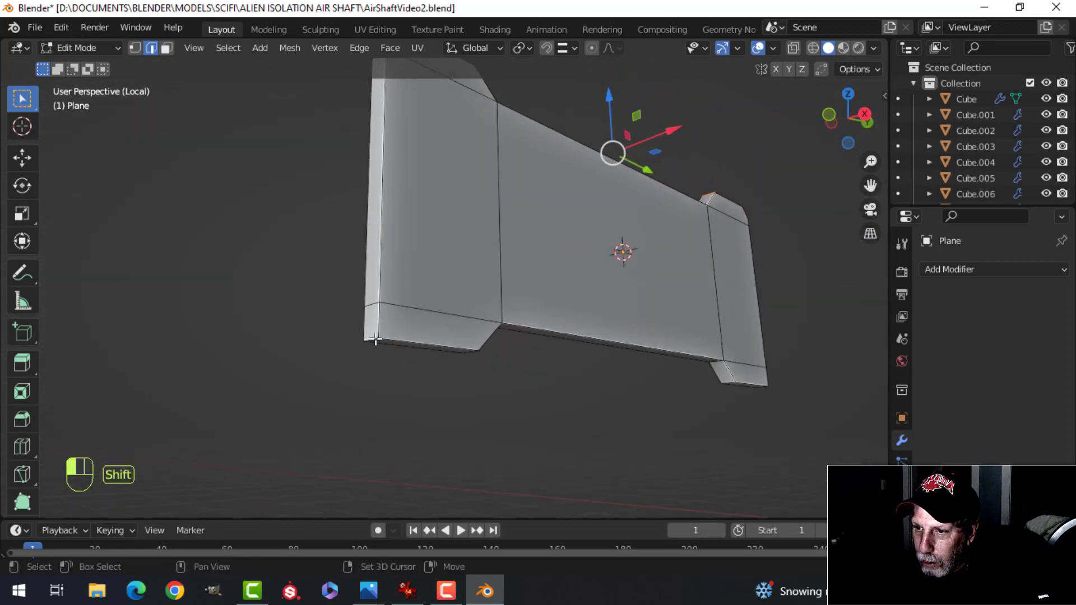
{"action": "left_click", "coordinate": [376, 338], "text": "shift"}
{"action": "middle_click_drag", "start_coordinate": [513, 343], "coordinate": [392, 283]}
{"action": "scroll", "coordinate": [496, 272], "scroll_direction": "down", "scroll_amount": 2}
{"action": "middle_click_drag", "start_coordinate": [586, 253], "coordinate": [457, 408], "text": "shift"}
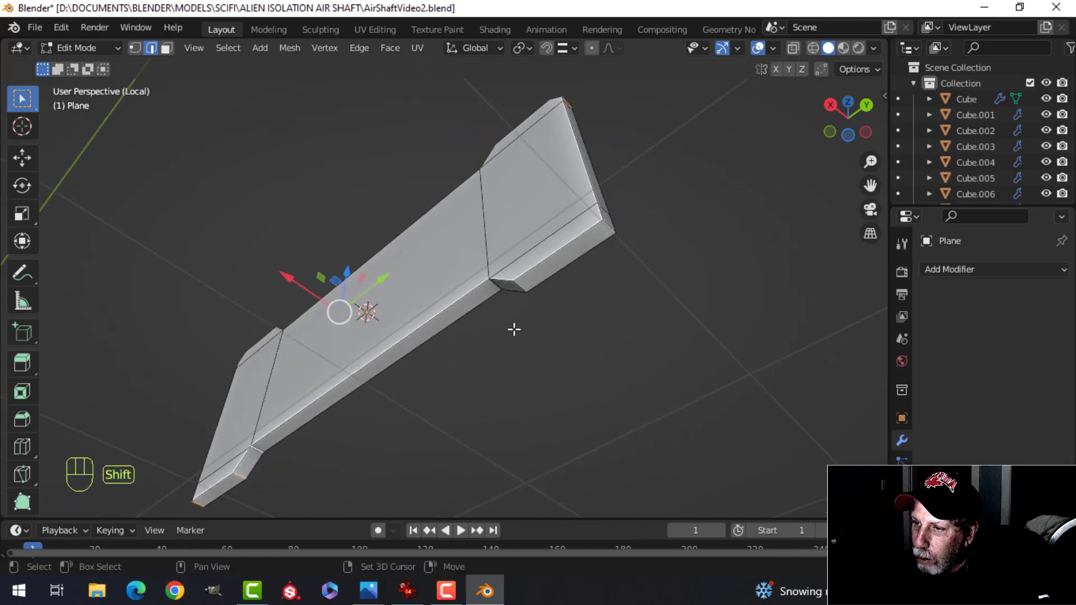
{"action": "middle_click_drag", "start_coordinate": [515, 314], "coordinate": [527, 263]}
{"action": "left_click", "coordinate": [525, 234], "text": "shift"}
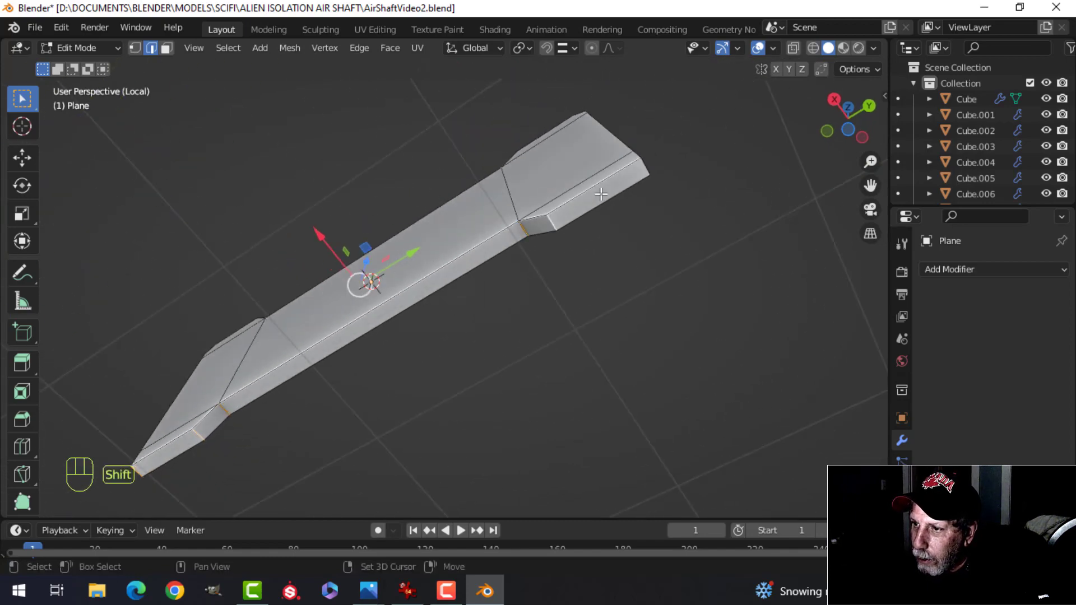
{"action": "middle_click_drag", "start_coordinate": [646, 166], "coordinate": [668, 260]}
{"action": "left_click", "coordinate": [368, 591]}
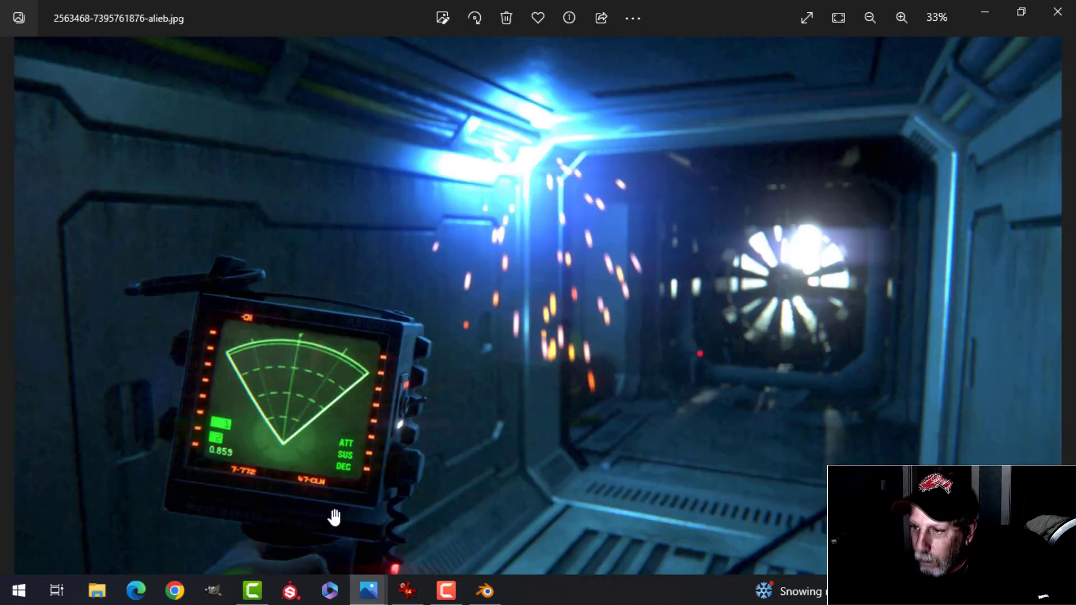
{"action": "left_click", "coordinate": [500, 586]}
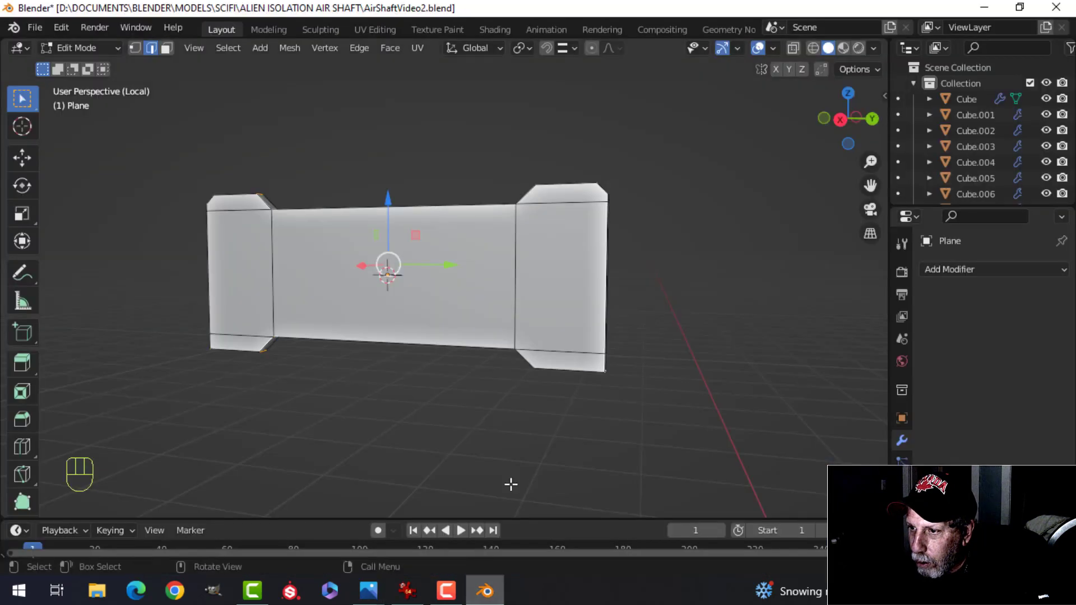
{"action": "middle_click_drag", "start_coordinate": [625, 400], "coordinate": [577, 398]}
{"action": "key", "text": "alt+a"}
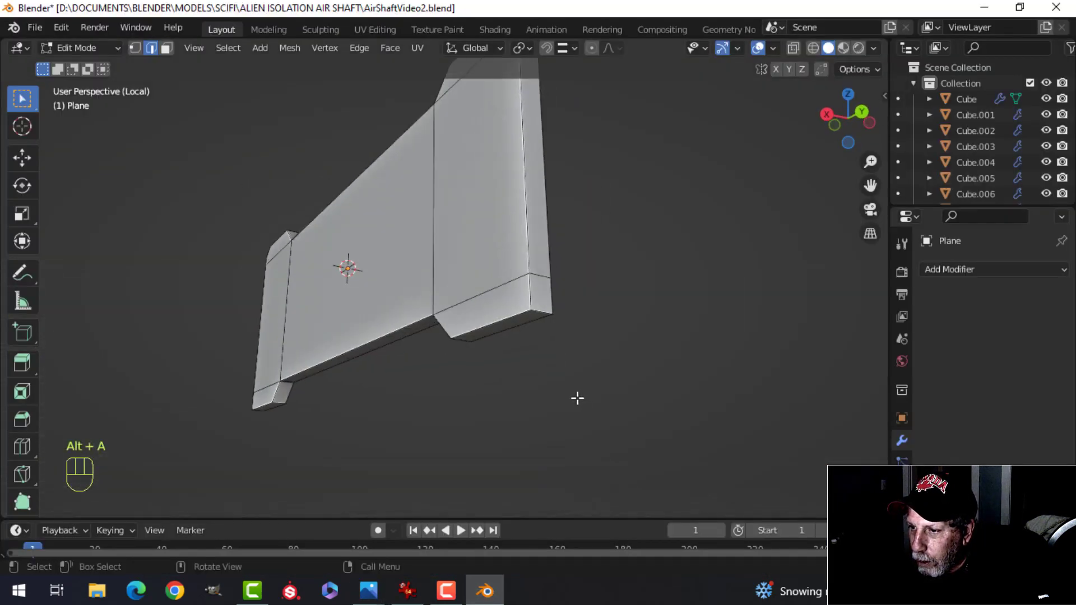
Bevel the two lower outer corner edges of the notched panel by about 0.08 m with one segment
{"action": "left_click", "coordinate": [542, 311]}
{"action": "middle_click_drag", "start_coordinate": [541, 311], "coordinate": [224, 344]}
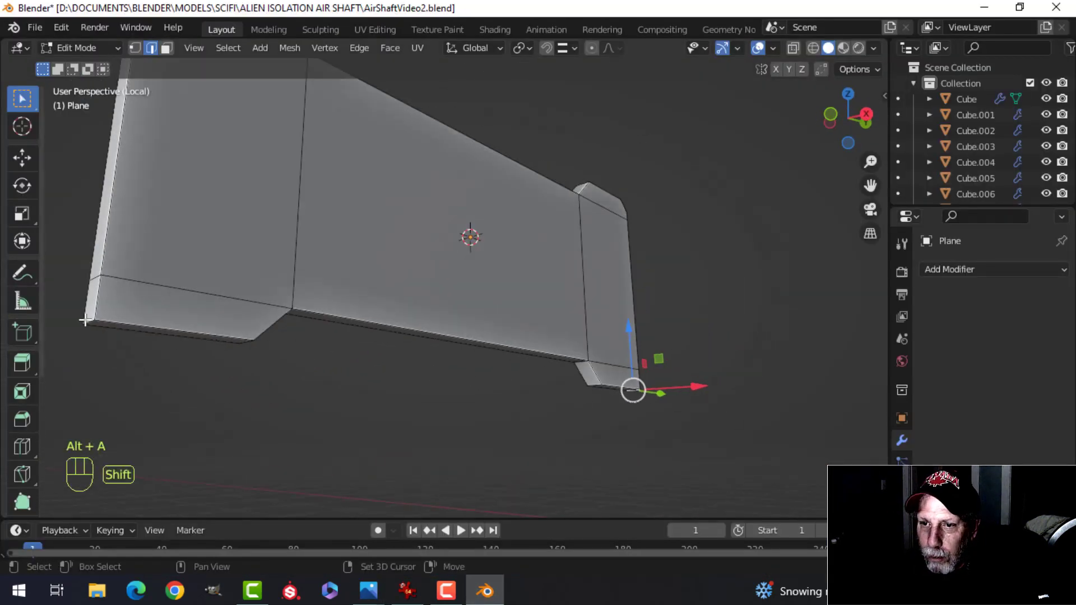
{"action": "left_click", "coordinate": [142, 327], "text": "shift"}
{"action": "key", "text": "ctrl+z"}
{"action": "left_click", "coordinate": [87, 327], "text": "shift"}
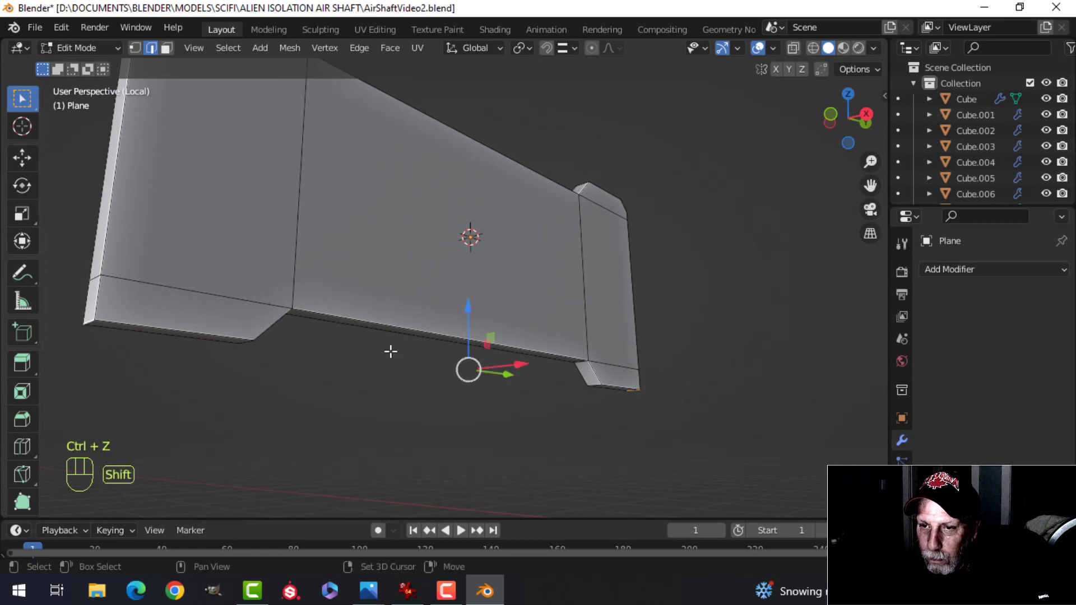
{"action": "middle_click_drag", "start_coordinate": [390, 351], "coordinate": [733, 367]}
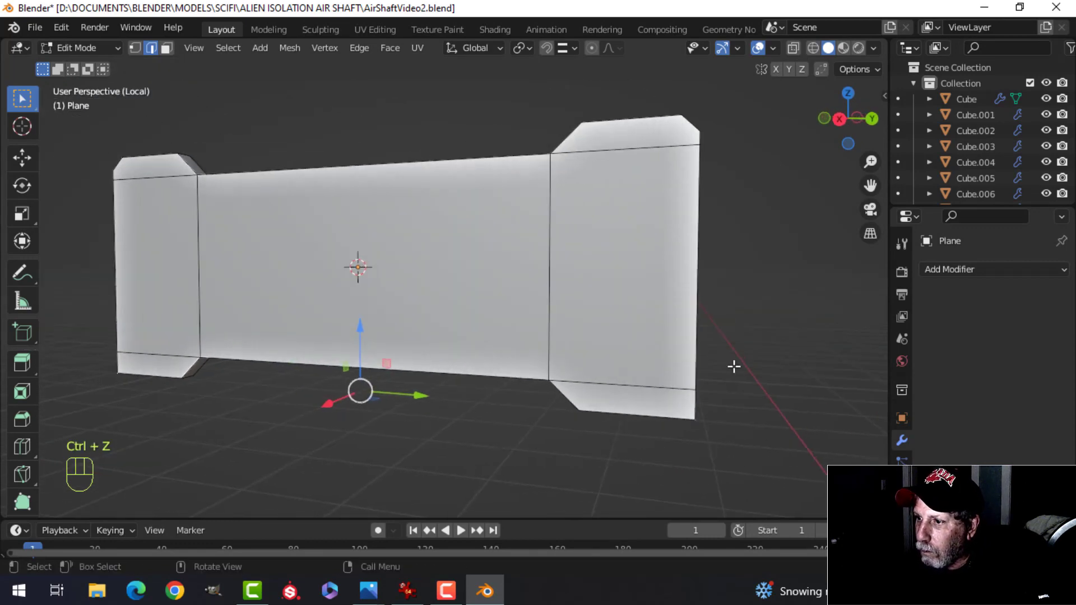
{"action": "key", "text": "ctrl+b"}
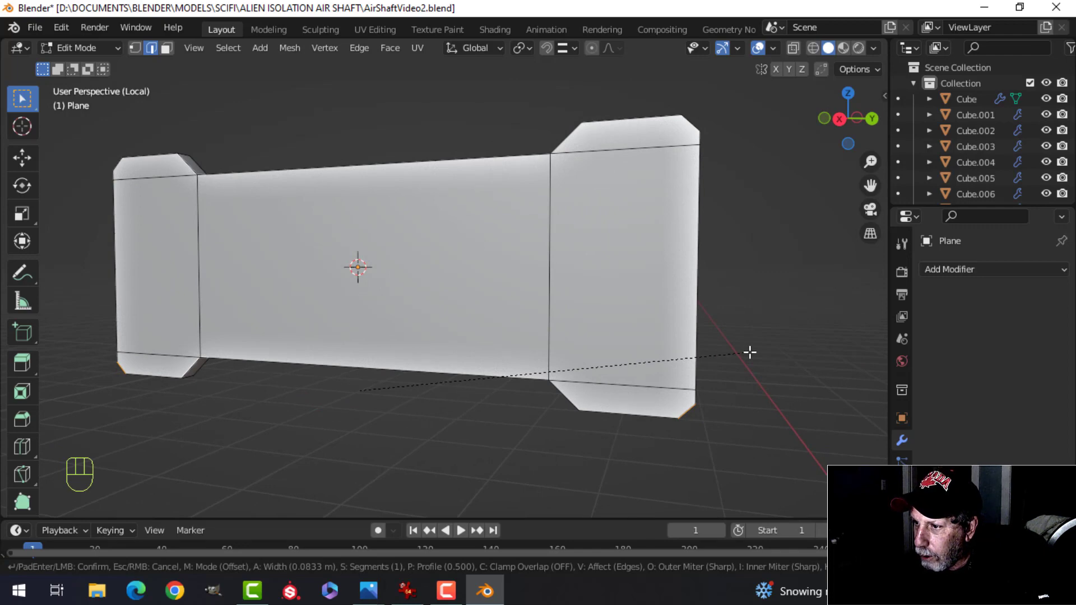
{"action": "left_click", "coordinate": [749, 352]}
{"action": "key", "text": "alt+a"}
Select the short depth edges at the chamfered corners and notches around the panel and bevel them by about 0.02 m with two segments
{"action": "middle_click_drag", "start_coordinate": [745, 353], "coordinate": [571, 325]}
{"action": "left_click", "coordinate": [514, 301]}
{"action": "left_click", "coordinate": [503, 273], "text": "shift"}
{"action": "left_click", "coordinate": [446, 227], "text": "shift"}
{"action": "left_click", "coordinate": [582, 290], "text": "shift"}
{"action": "middle_click_drag", "start_coordinate": [377, 290], "coordinate": [571, 359], "text": "shift"}
{"action": "scroll", "coordinate": [572, 358], "scroll_direction": "up", "scroll_amount": 2}
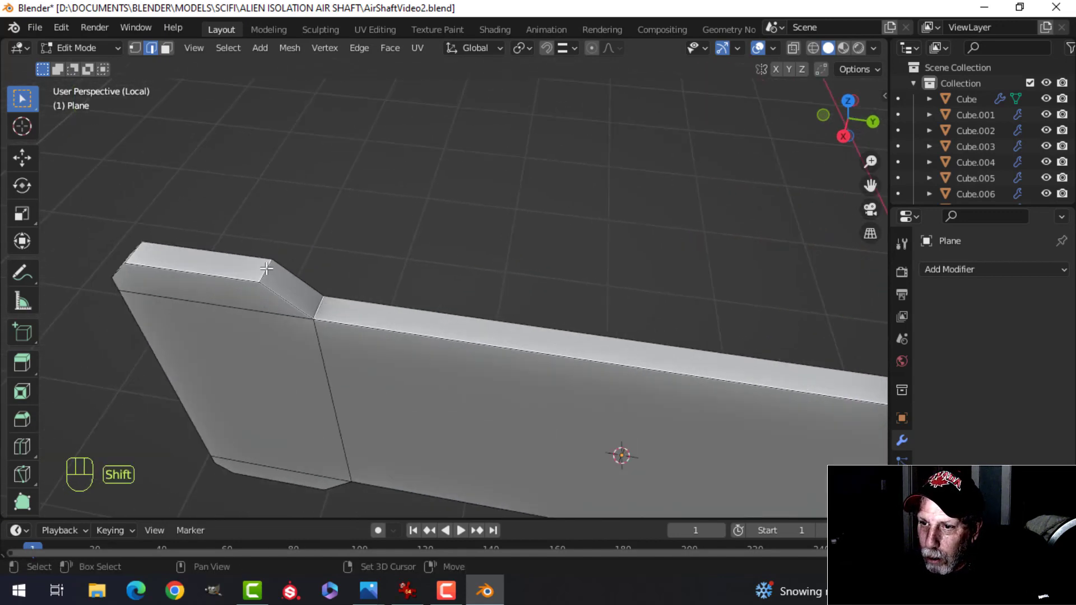
{"action": "middle_click_drag", "start_coordinate": [179, 282], "coordinate": [322, 241]}
{"action": "left_click", "coordinate": [335, 257], "text": "shift"}
{"action": "scroll", "coordinate": [404, 326], "scroll_direction": "down", "scroll_amount": 2}
{"action": "middle_click_drag", "start_coordinate": [432, 325], "coordinate": [398, 298], "text": "shift"}
{"action": "left_click", "coordinate": [384, 291], "text": "shift"}
{"action": "left_click", "coordinate": [395, 311], "text": "shift"}
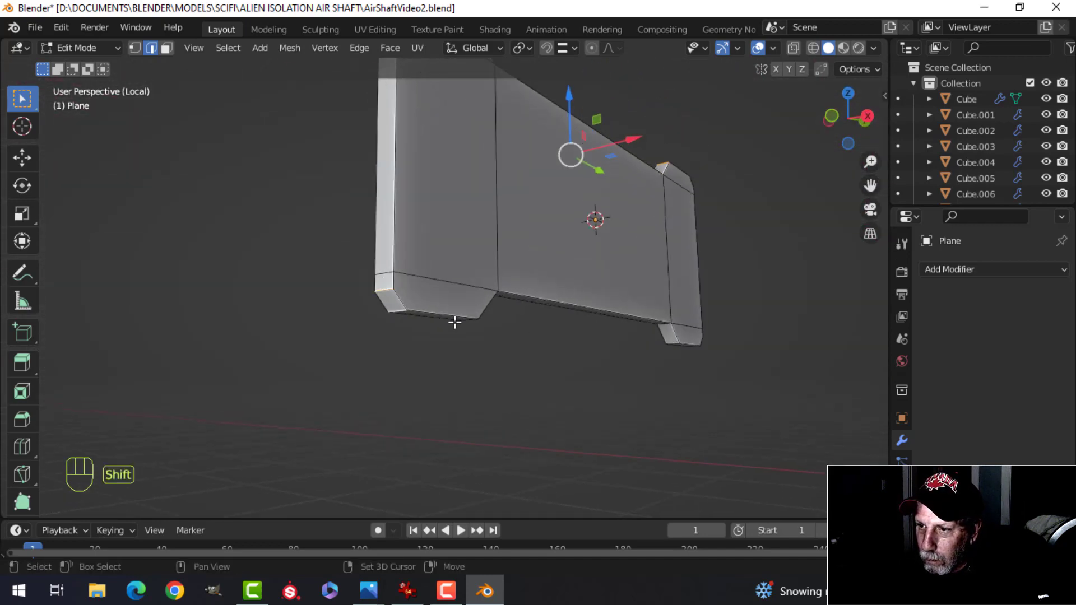
{"action": "middle_click_drag", "start_coordinate": [466, 325], "coordinate": [335, 348]}
{"action": "middle_click_drag", "start_coordinate": [430, 328], "coordinate": [409, 245]}
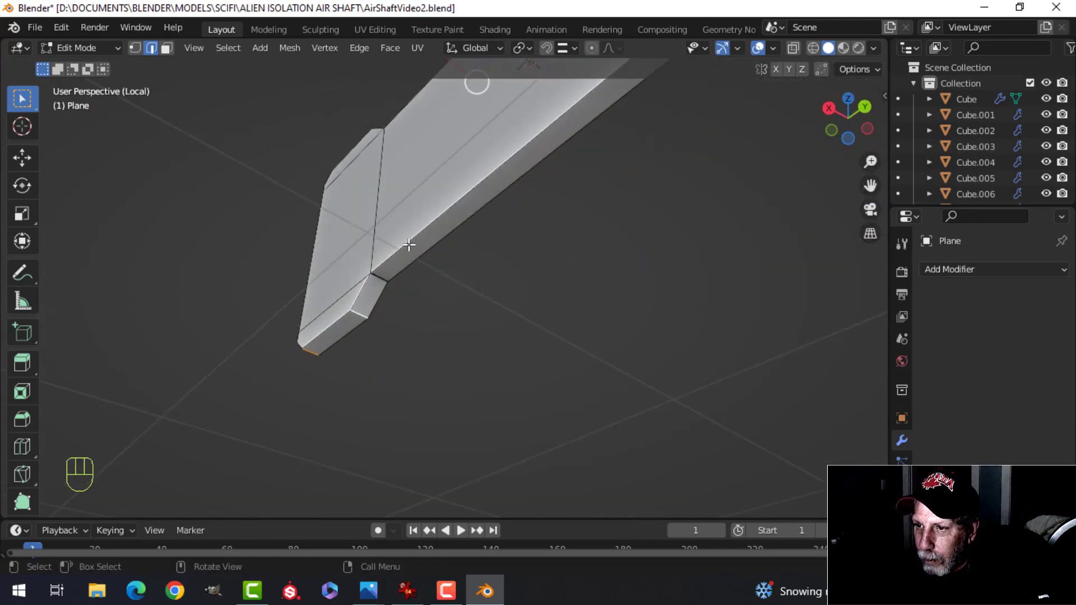
{"action": "left_click", "coordinate": [378, 277], "text": "shift"}
{"action": "scroll", "coordinate": [601, 257], "scroll_direction": "down", "scroll_amount": 2}
{"action": "middle_click_drag", "start_coordinate": [641, 244], "coordinate": [487, 319], "text": "shift"}
{"action": "scroll", "coordinate": [456, 353], "scroll_direction": "up", "scroll_amount": 3}
{"action": "left_click", "coordinate": [445, 159], "text": "shift"}
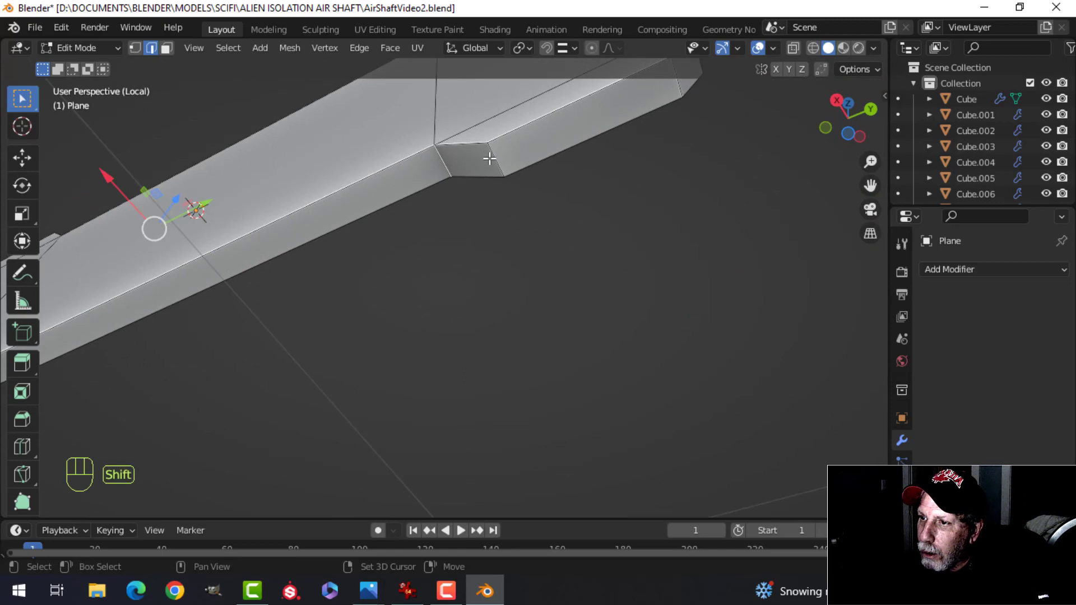
{"action": "middle_click_drag", "start_coordinate": [624, 195], "coordinate": [588, 322]}
{"action": "left_click", "coordinate": [572, 315], "text": "shift"}
{"action": "scroll", "coordinate": [612, 301], "scroll_direction": "down", "scroll_amount": 3}
{"action": "scroll", "coordinate": [576, 330], "scroll_direction": "up", "scroll_amount": 1}
{"action": "scroll", "coordinate": [615, 379], "scroll_direction": "up", "scroll_amount": 1}
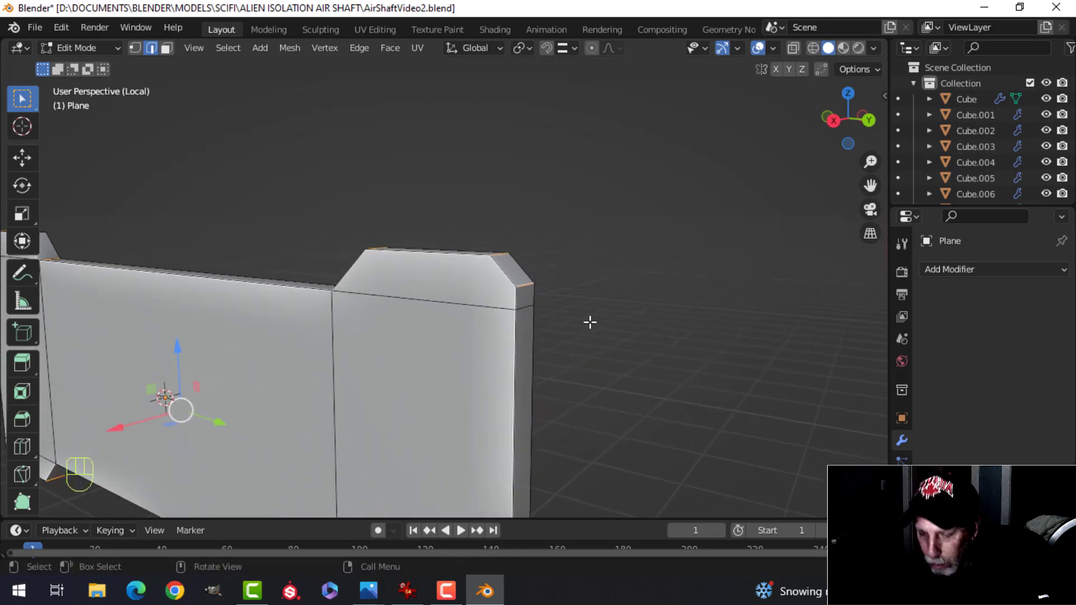
{"action": "key", "text": "ctrl+b"}
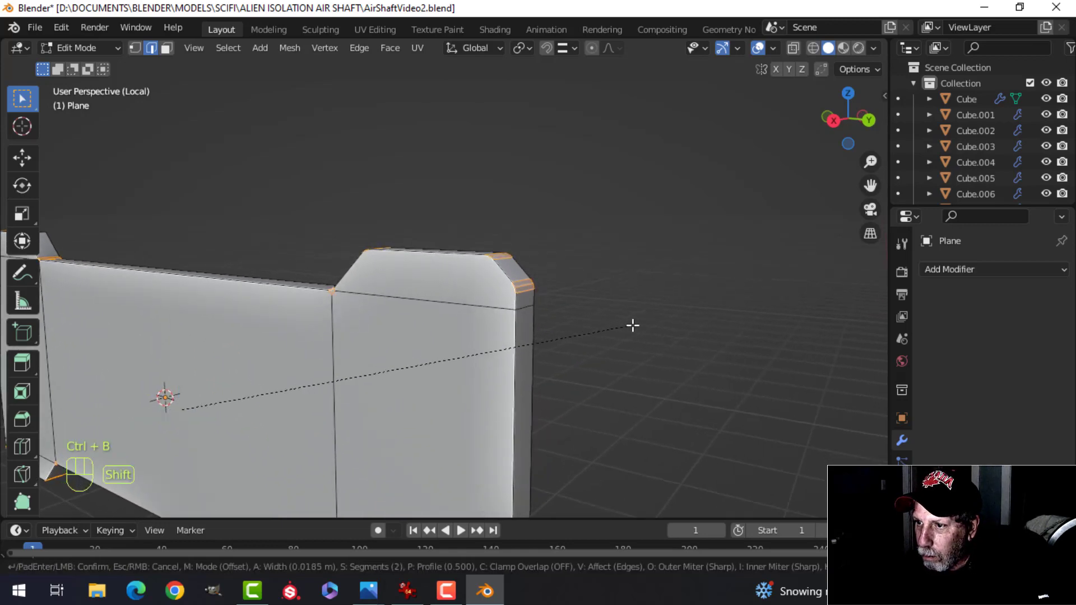
{"action": "left_click", "coordinate": [623, 326]}
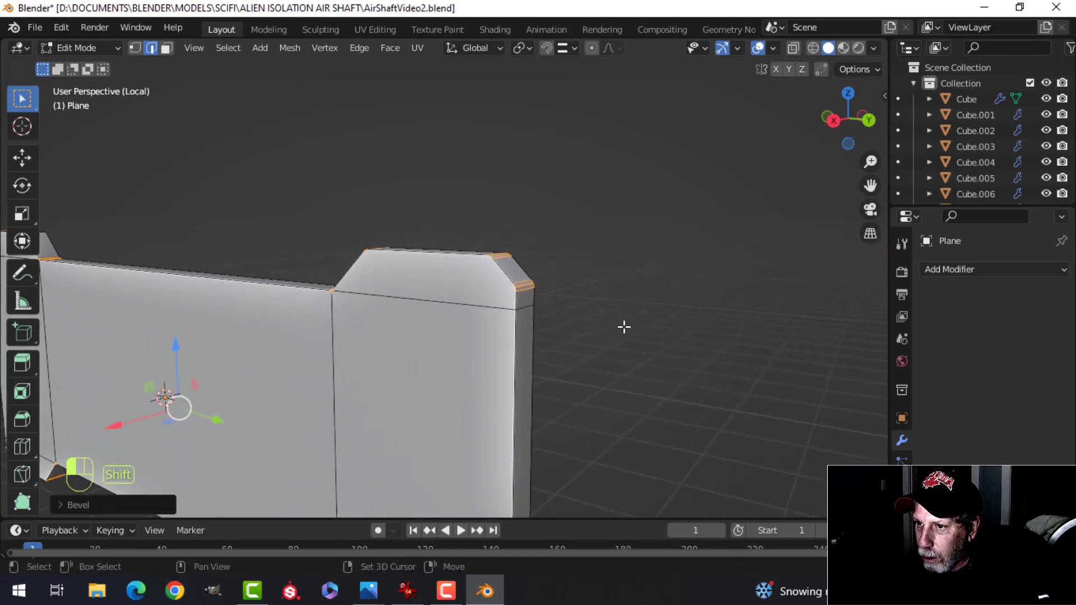
Return to Object Mode and leave local view to bring back the whole air shaft around the panel
{"action": "key", "text": "Tab"}
{"action": "mouse_move", "coordinate": [514, 351]}
{"action": "middle_mouse_down", "text": "alt"}
{"action": "mouse_move", "coordinate": [502, 345]}
{"action": "mouse_move", "coordinate": [529, 356]}
{"action": "middle_mouse_up", "text": "alt"}
{"action": "key", "text": "alt+a"}
{"action": "scroll", "coordinate": [522, 365], "scroll_direction": "up", "scroll_amount": 3}
{"action": "scroll", "coordinate": [520, 365], "scroll_direction": "down", "scroll_amount": 4}
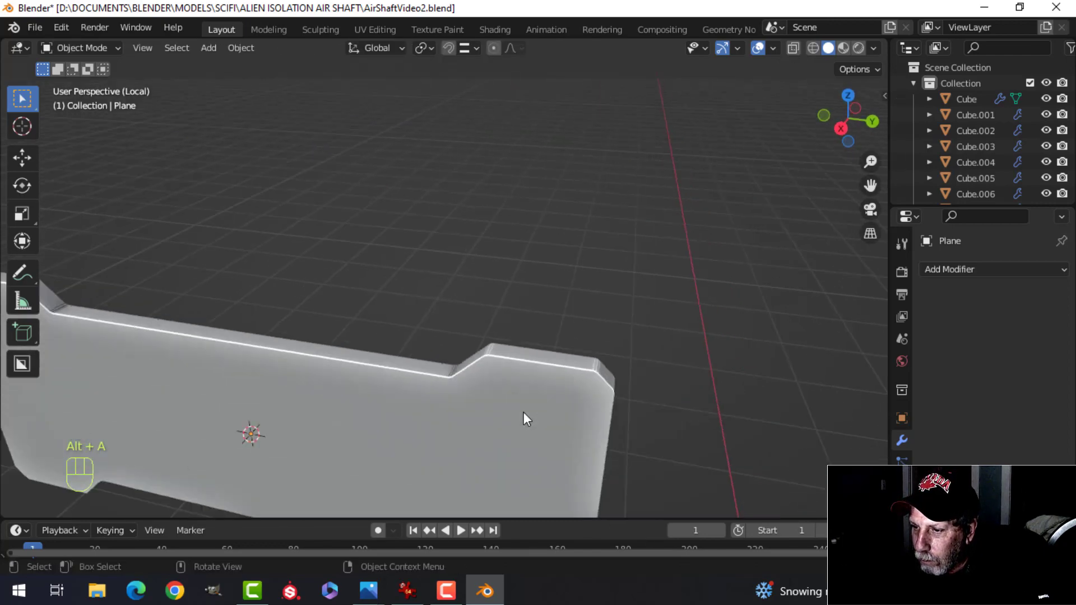
{"action": "middle_click_drag", "start_coordinate": [523, 420], "coordinate": [485, 334]}
{"action": "key", "text": "KP_Divide"}
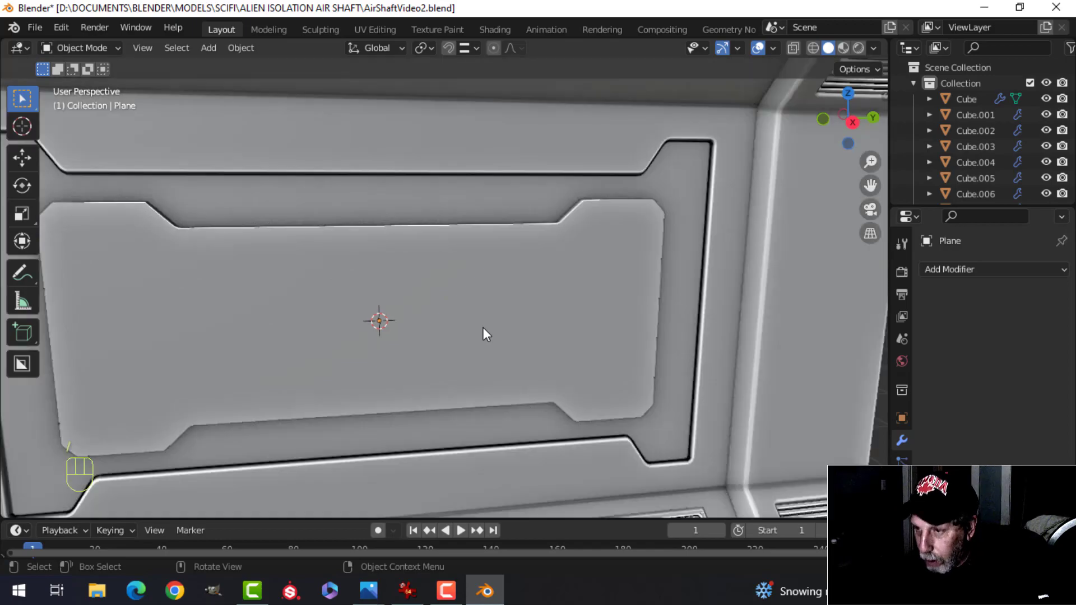
{"action": "middle_click_drag", "start_coordinate": [483, 327], "coordinate": [530, 291]}
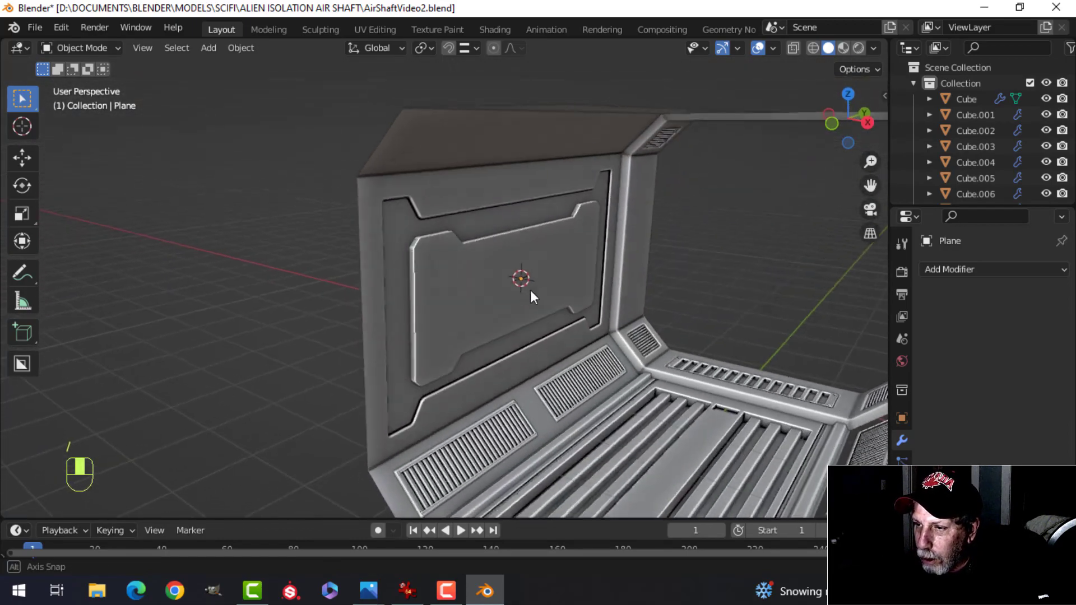
Select the side wall object and save the file
{"action": "left_click", "coordinate": [469, 220]}
{"action": "middle_click_drag", "start_coordinate": [469, 221], "coordinate": [557, 270], "text": "shift"}
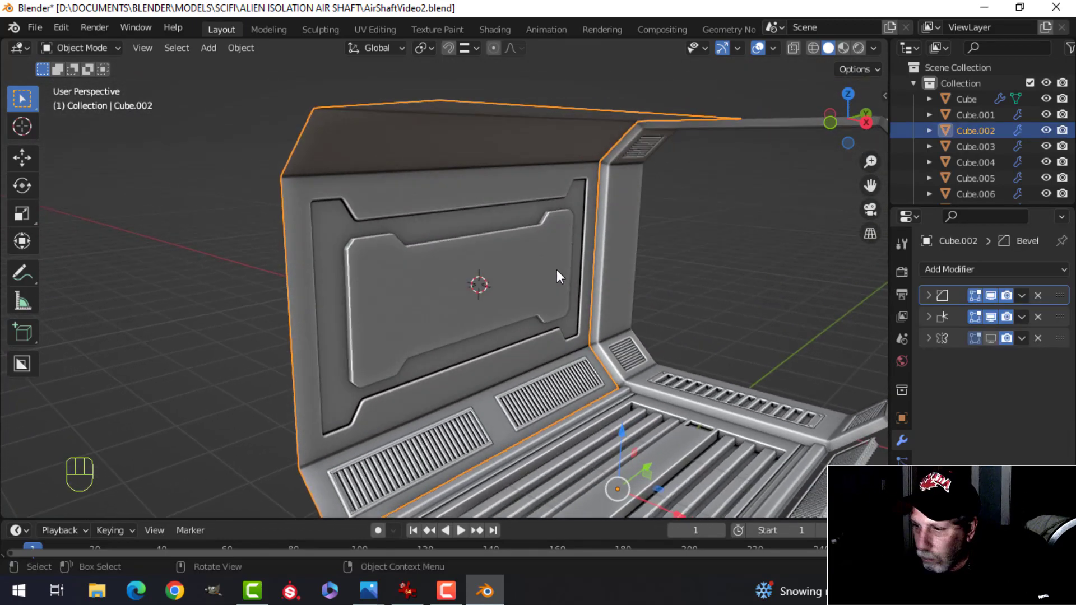
{"action": "key", "text": "ctrl+s"}
Add a Boolean Difference modifier to the side wall at the top of its stack, with the notched Plane as cutter, and apply it
{"action": "middle_click_drag", "start_coordinate": [634, 277], "coordinate": [612, 278], "text": "shift"}
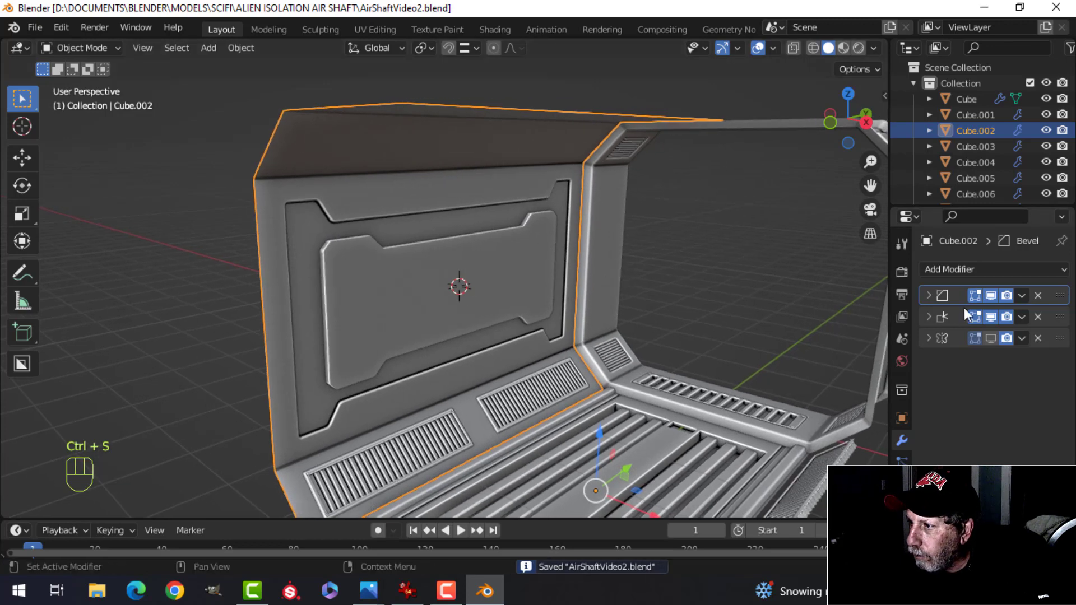
{"action": "left_click", "coordinate": [988, 270]}
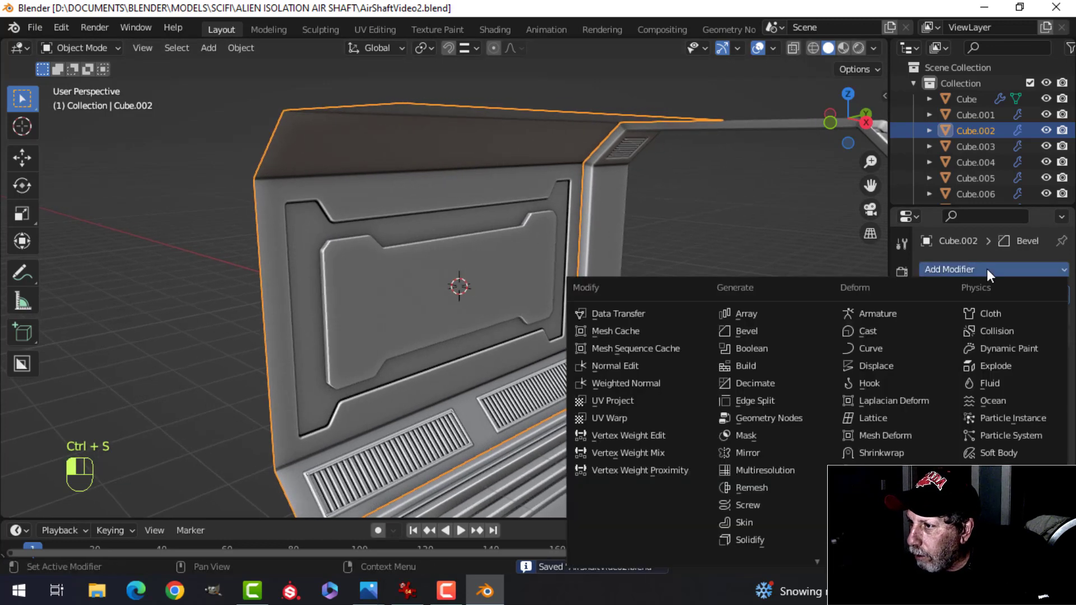
{"action": "left_click", "coordinate": [743, 344]}
{"action": "left_click_drag", "start_coordinate": [1061, 360], "coordinate": [1044, 315]}
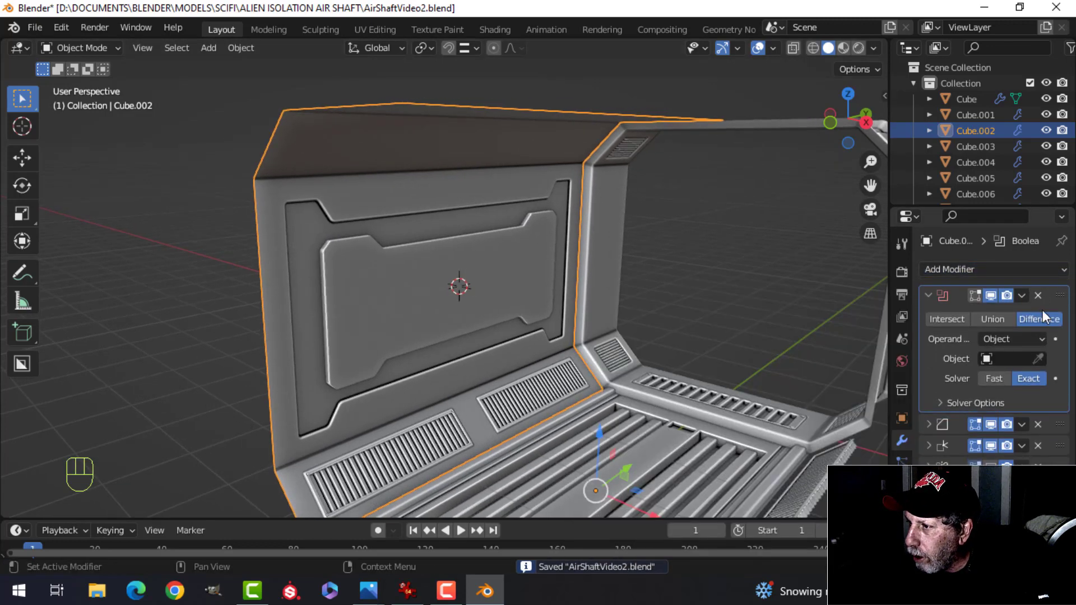
{"action": "left_click", "coordinate": [1038, 359]}
{"action": "left_click", "coordinate": [462, 275]}
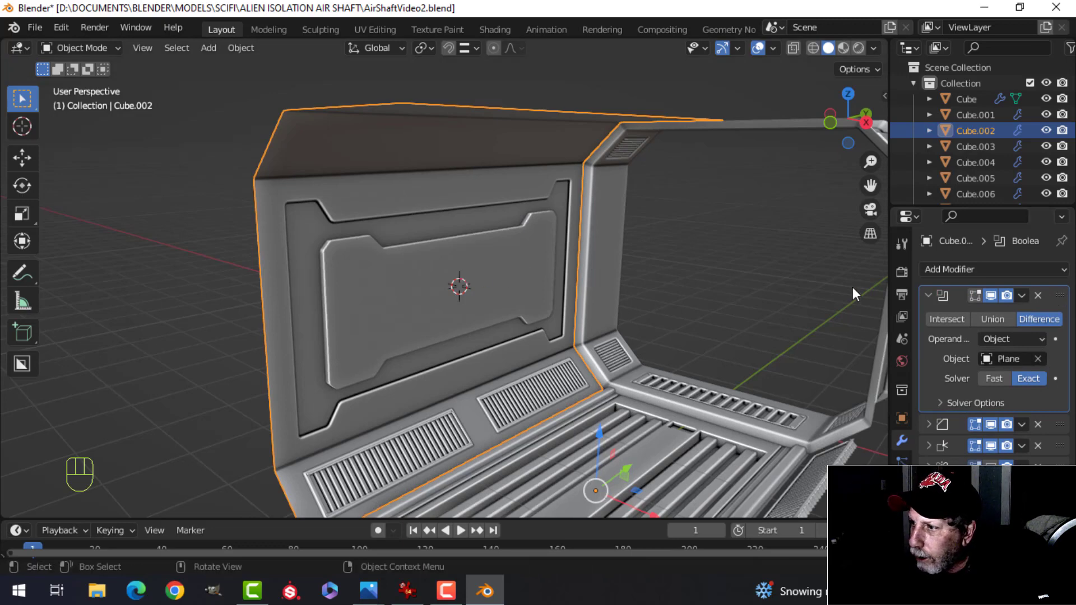
{"action": "left_click", "coordinate": [1022, 295]}
{"action": "left_click", "coordinate": [989, 312]}
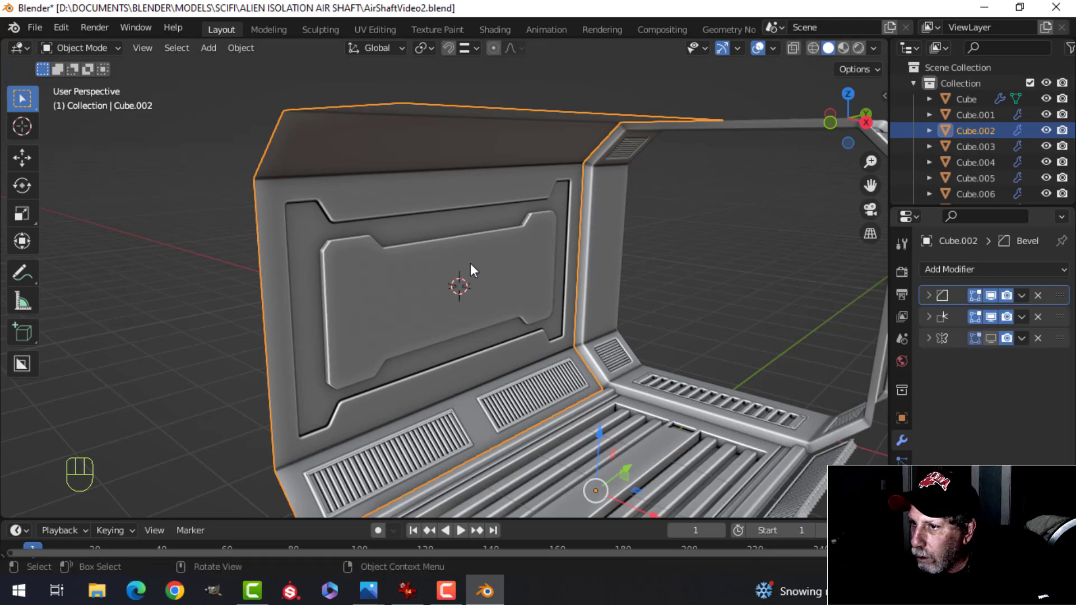
Try deleting the notched cutter plane from the wall, and undo the deletion
{"action": "left_click", "coordinate": [428, 262]}
{"action": "key", "text": "x"}
{"action": "left_click", "coordinate": [442, 266]}
{"action": "middle_click_drag", "start_coordinate": [441, 266], "coordinate": [688, 99]}
{"action": "key", "text": "ctrl+z"}
Check the face orientation display briefly, and recalculate the notched cutter plane's normals to the outside
{"action": "left_click", "coordinate": [774, 48]}
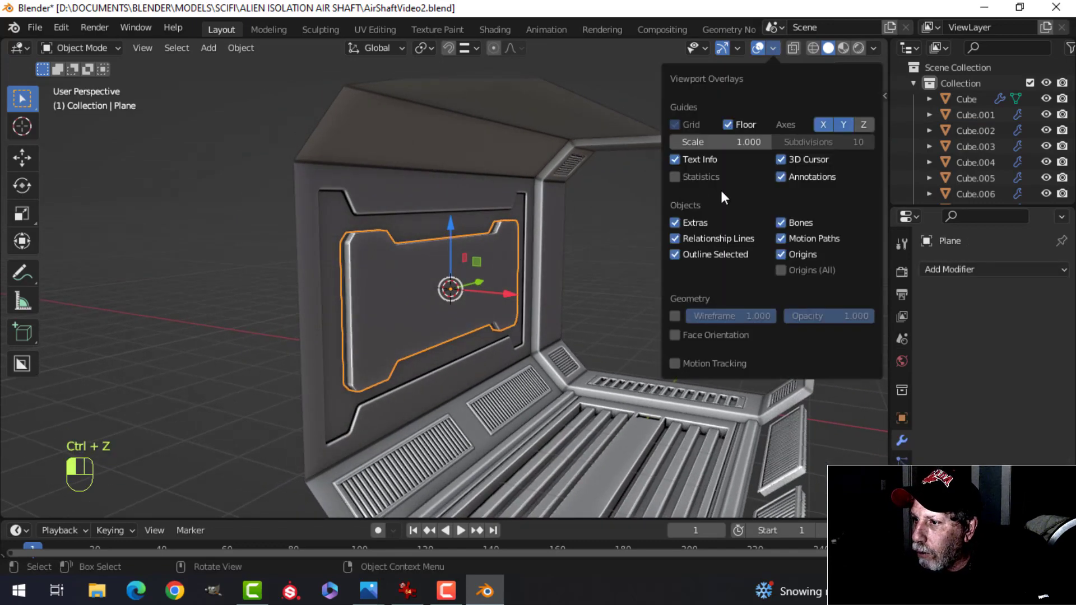
{"action": "left_click", "coordinate": [709, 335]}
{"action": "left_click", "coordinate": [708, 334]}
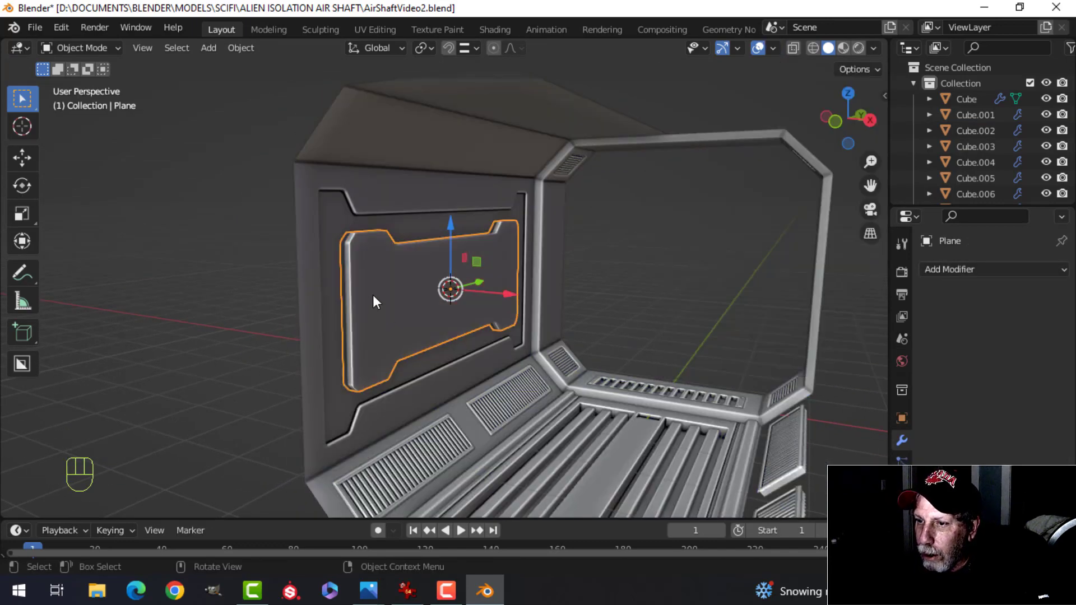
{"action": "key", "text": "Tab"}
{"action": "key", "text": "a"}
{"action": "key", "text": "alt+n"}
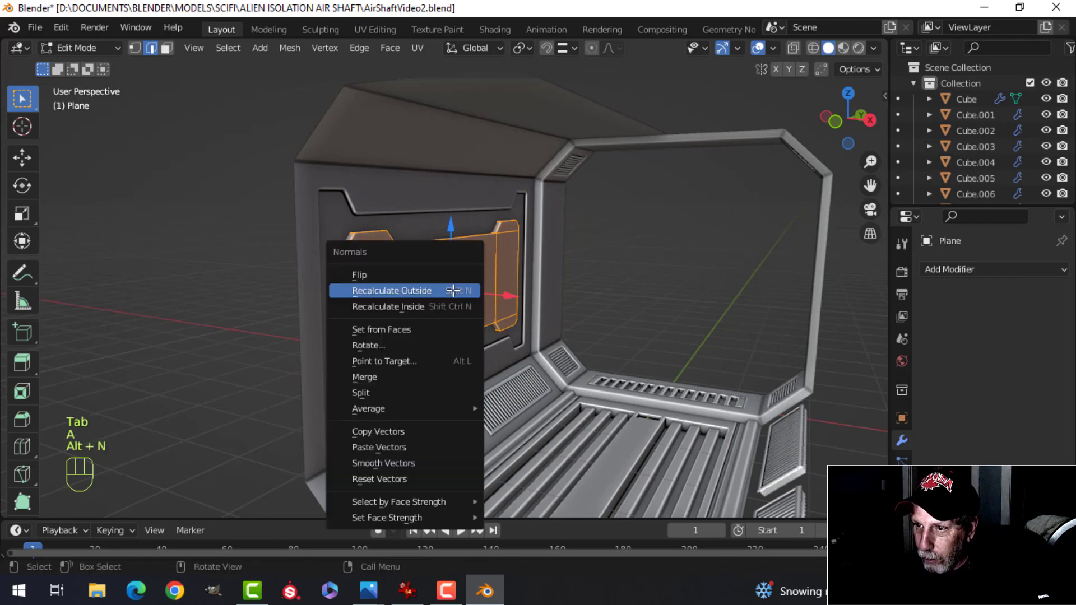
{"action": "left_click", "coordinate": [453, 290]}
{"action": "key", "text": "Tab"}
{"action": "key", "text": "alt+a"}
Add a Boolean Difference modifier to the side wall, place it first in the stack with the Plane as cutter, and apply it
{"action": "left_click", "coordinate": [475, 201]}
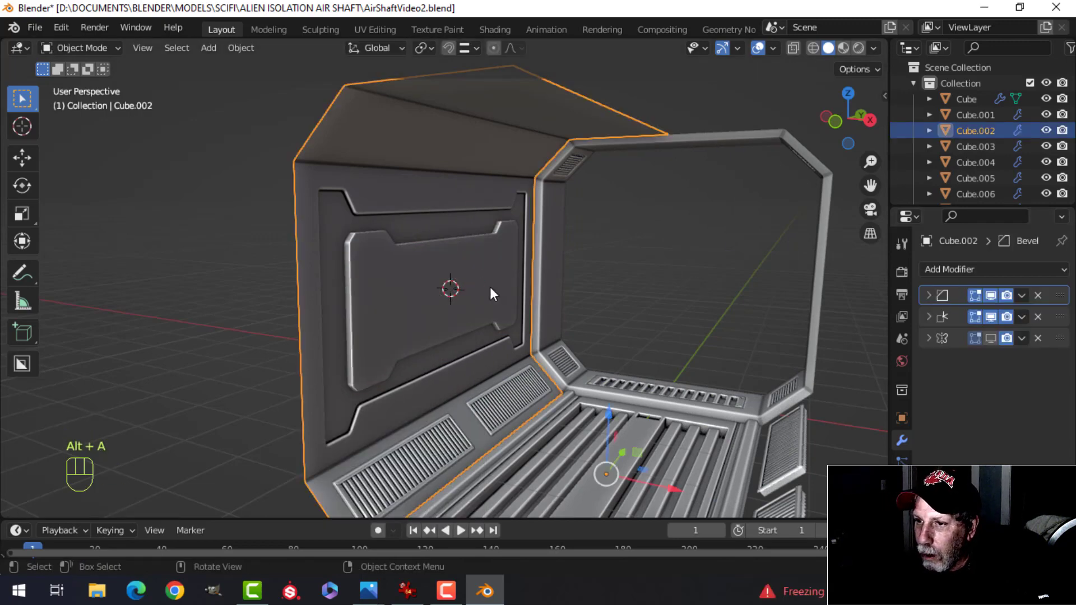
{"action": "left_click", "coordinate": [949, 270]}
{"action": "left_click", "coordinate": [769, 348]}
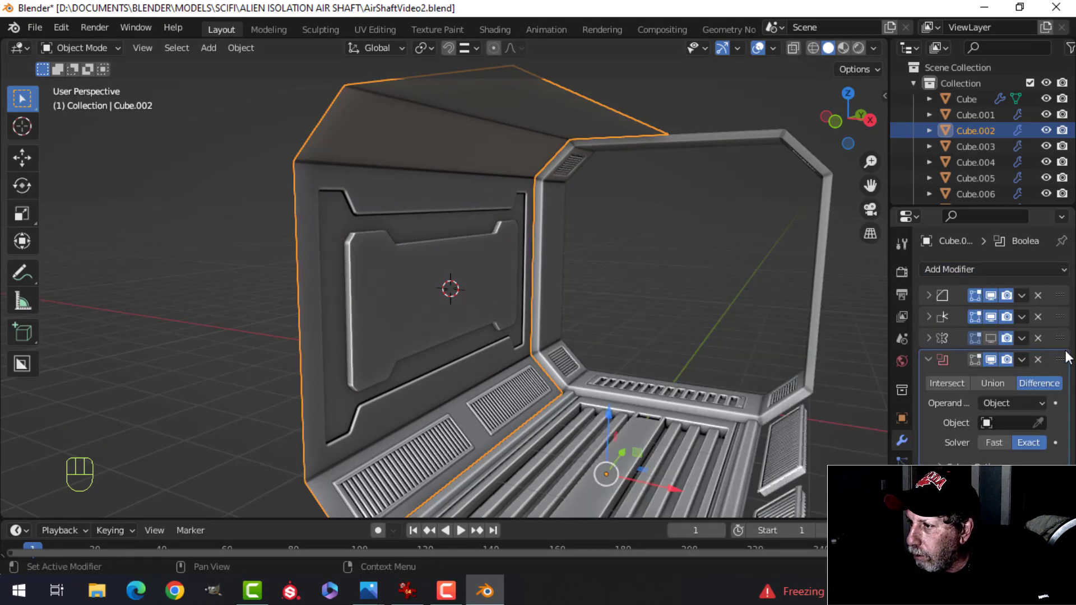
{"action": "left_click_drag", "start_coordinate": [1059, 358], "coordinate": [1056, 319]}
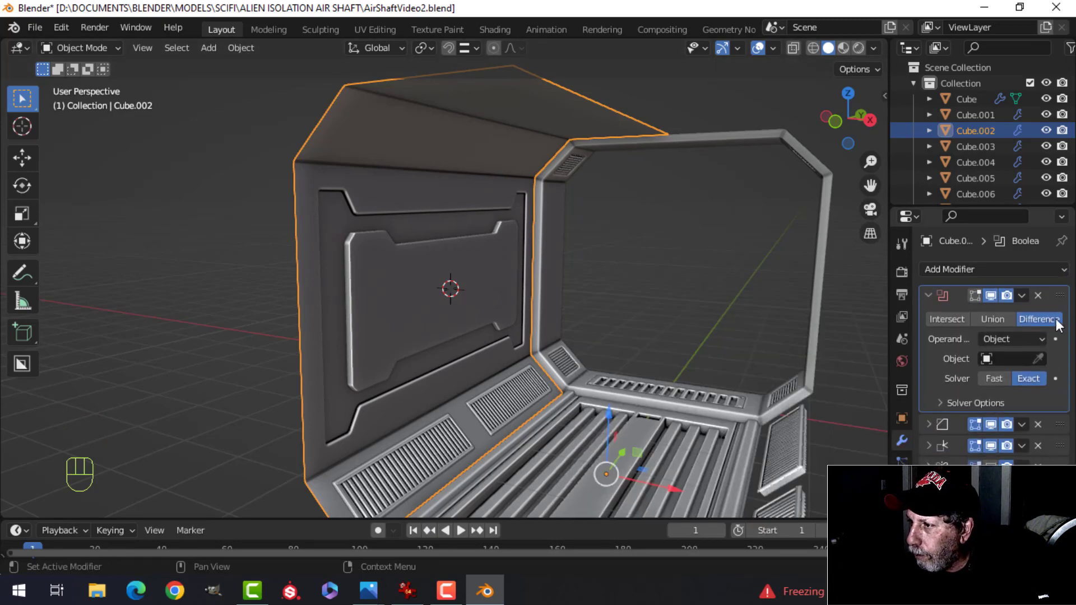
{"action": "left_click", "coordinate": [452, 287]}
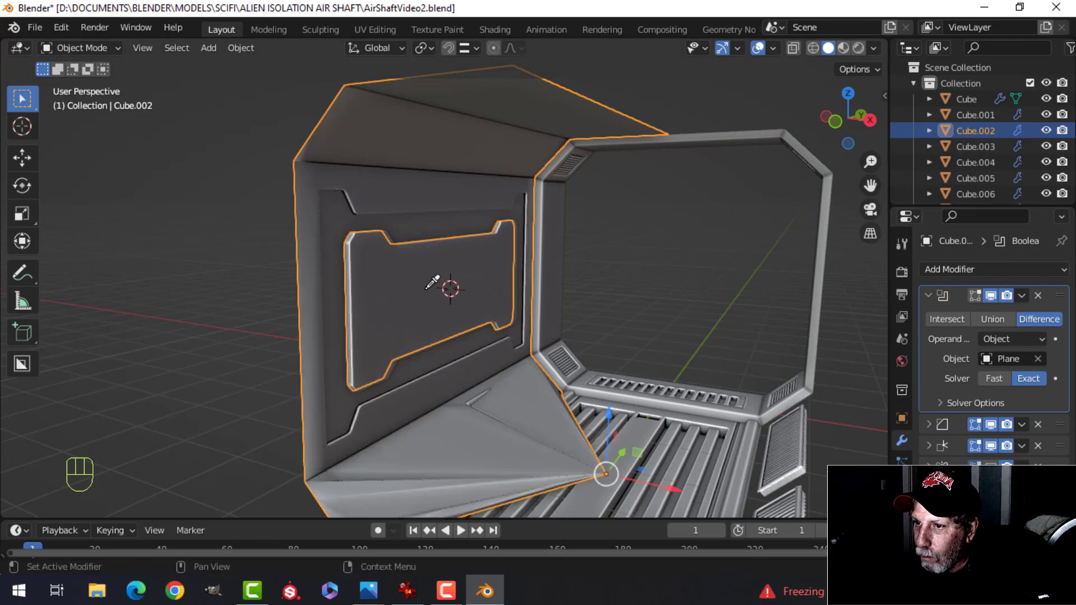
{"action": "left_click", "coordinate": [1021, 295]}
{"action": "left_click", "coordinate": [981, 312]}
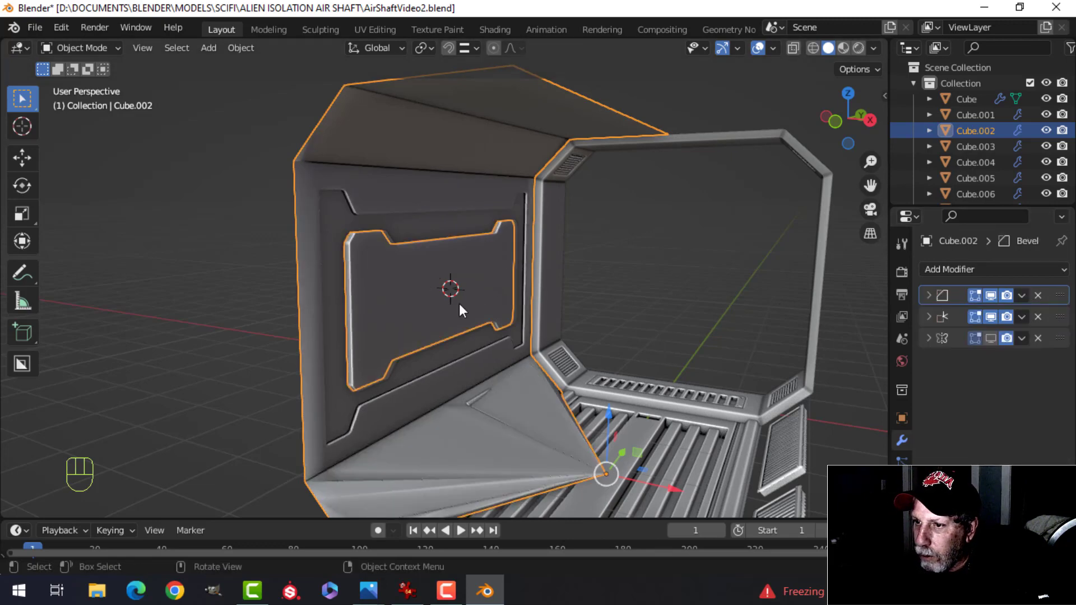
Delete the notched cutter plane from the wall's opening
{"action": "left_click", "coordinate": [423, 292]}
{"action": "key", "text": "x"}
{"action": "left_click", "coordinate": [430, 301]}
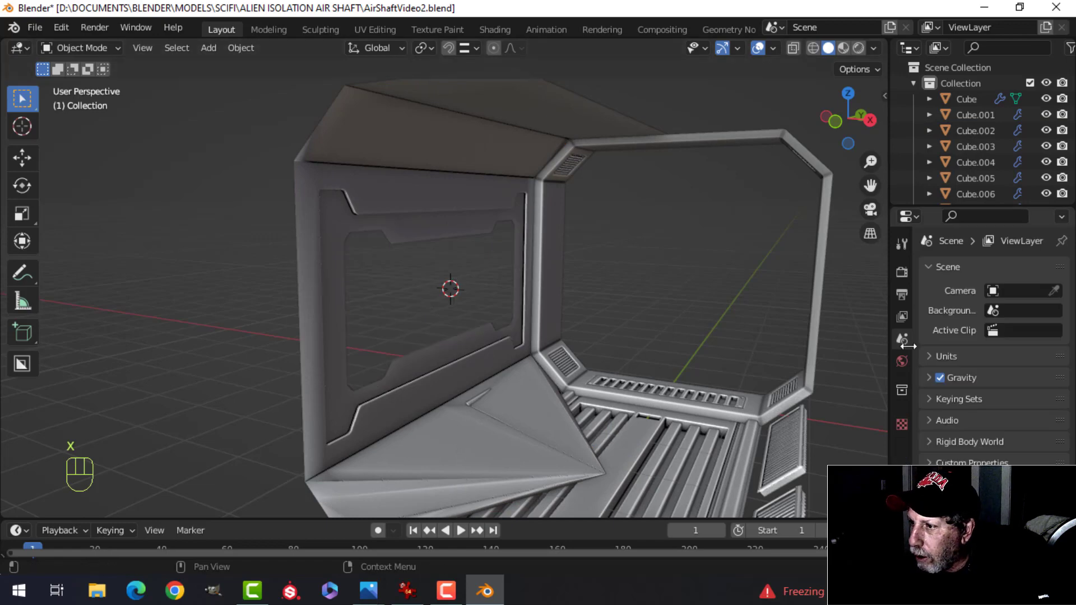
Select the side wall and, in Edit Mode, select all the border edges of its notched opening
{"action": "left_click", "coordinate": [449, 226]}
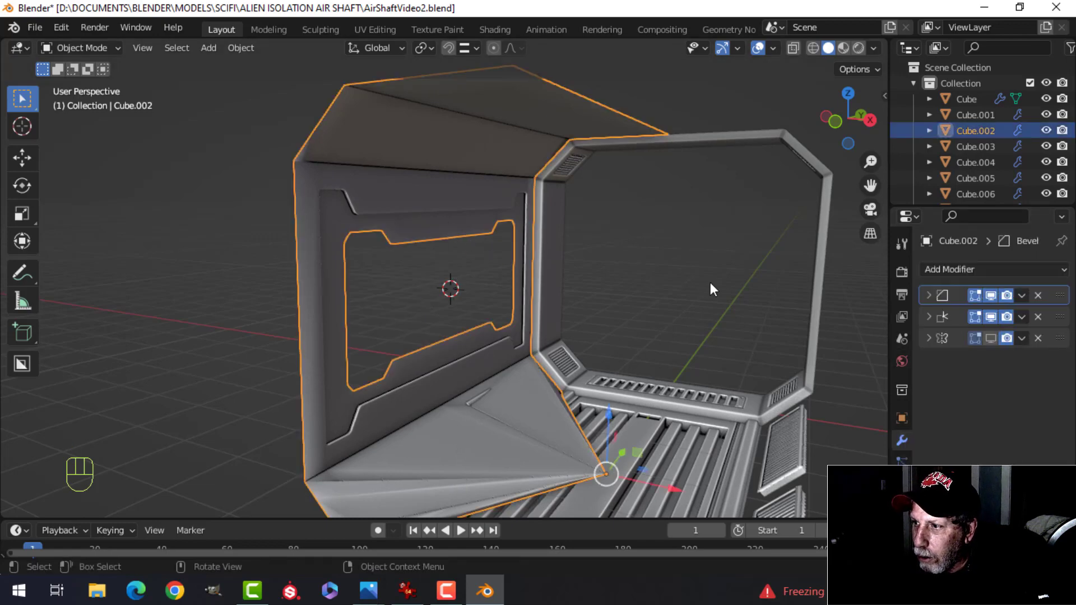
{"action": "left_click", "coordinate": [989, 295]}
{"action": "left_click", "coordinate": [990, 294]}
{"action": "scroll", "coordinate": [523, 298], "scroll_direction": "up", "scroll_amount": 2}
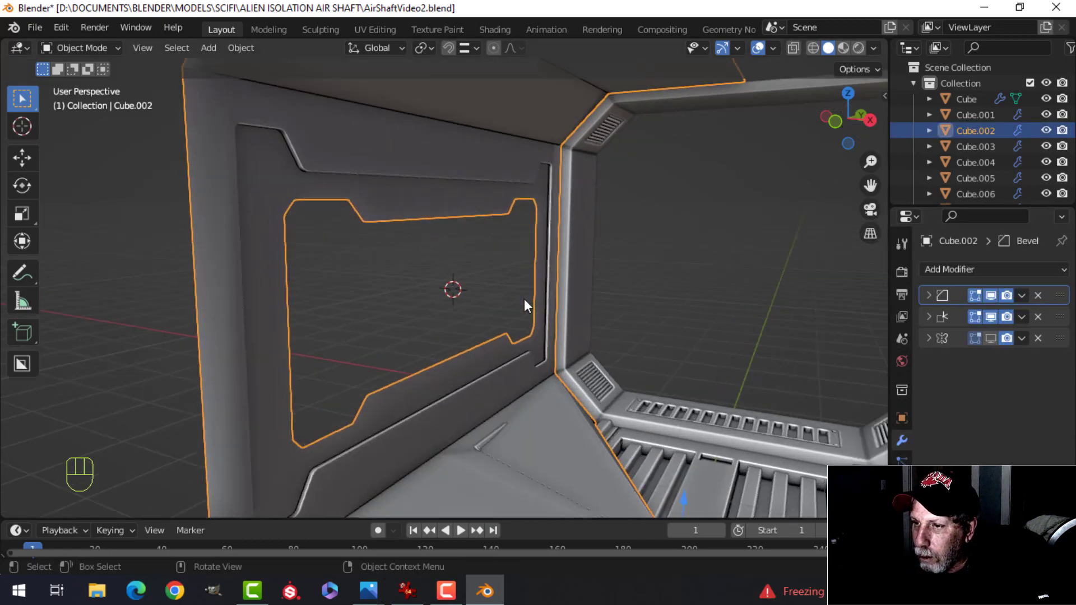
{"action": "key", "text": "Tab"}
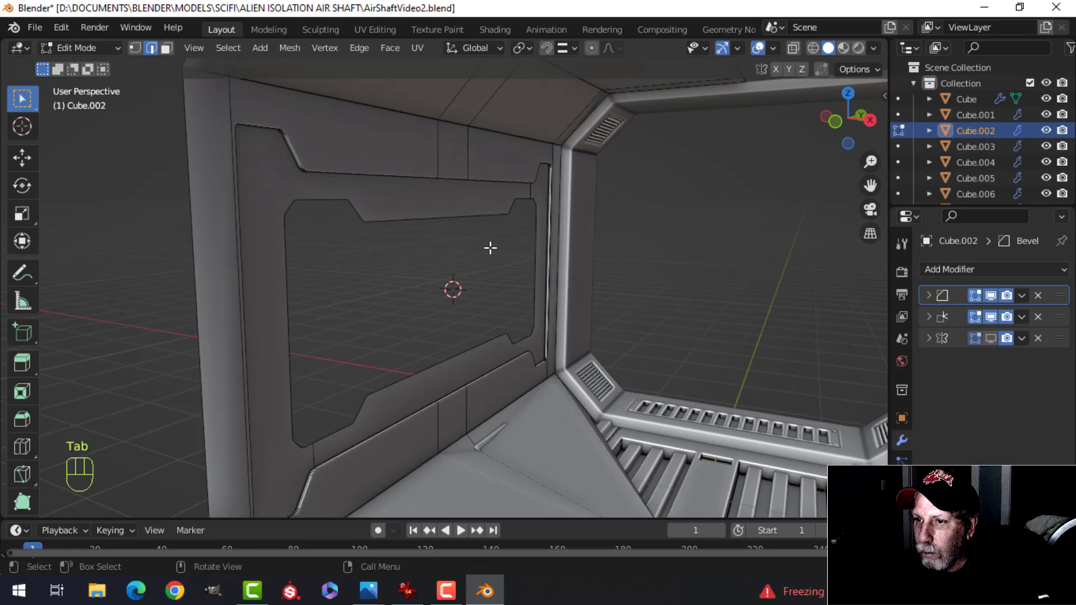
{"action": "left_click", "coordinate": [408, 214], "text": "alt+shift"}
{"action": "left_click", "coordinate": [405, 384], "text": "alt+shift"}
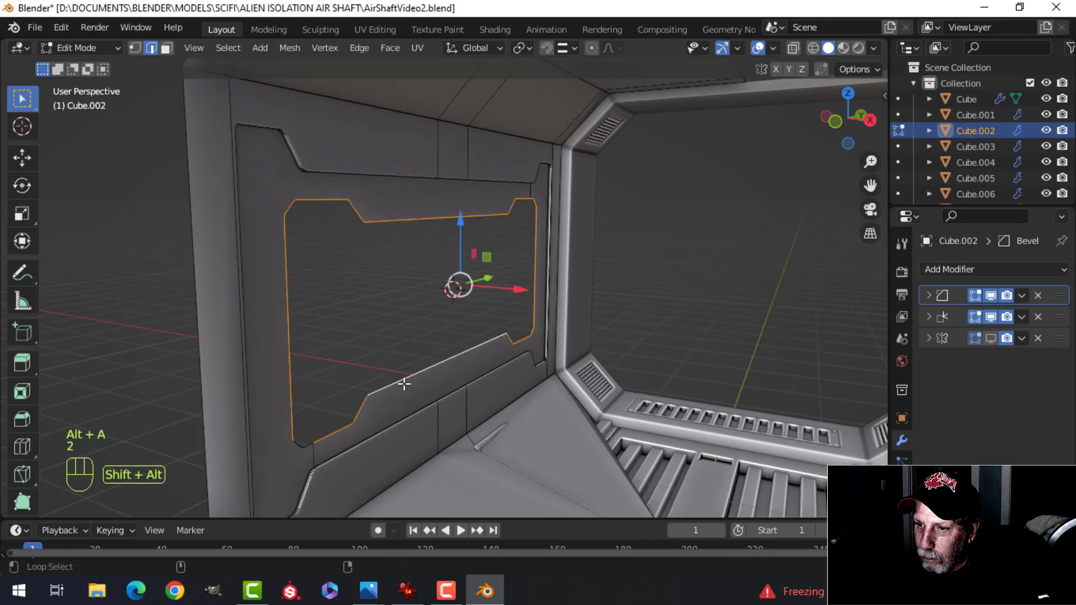
{"action": "left_click", "coordinate": [297, 447], "text": "alt+shift"}
{"action": "middle_click_drag", "start_coordinate": [330, 396], "coordinate": [320, 311], "text": "shift"}
{"action": "scroll", "coordinate": [289, 339], "scroll_direction": "up", "scroll_amount": 2}
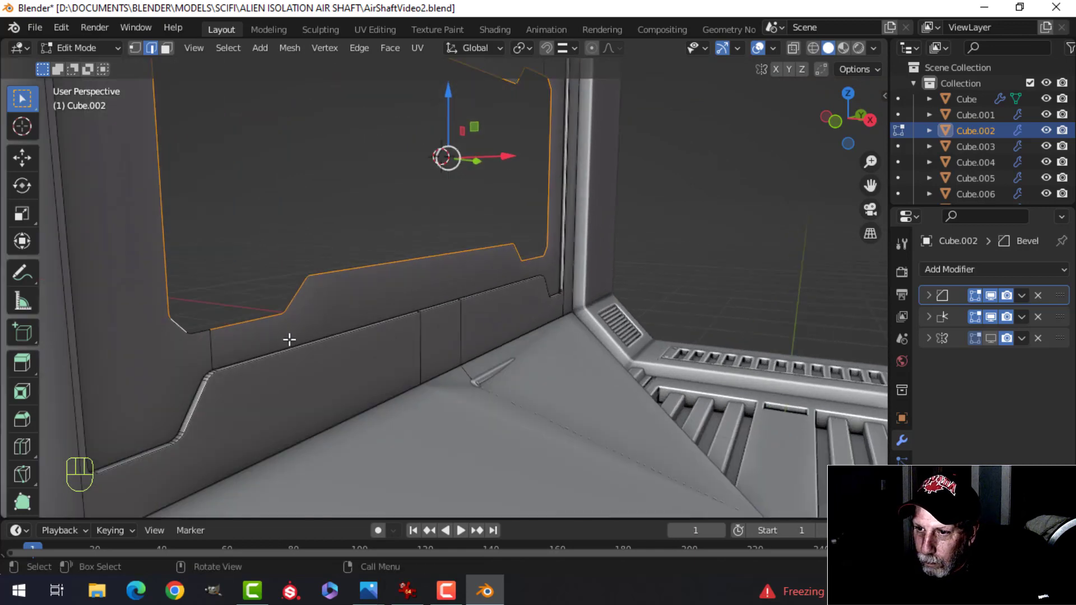
{"action": "left_click", "coordinate": [199, 334], "text": "shift"}
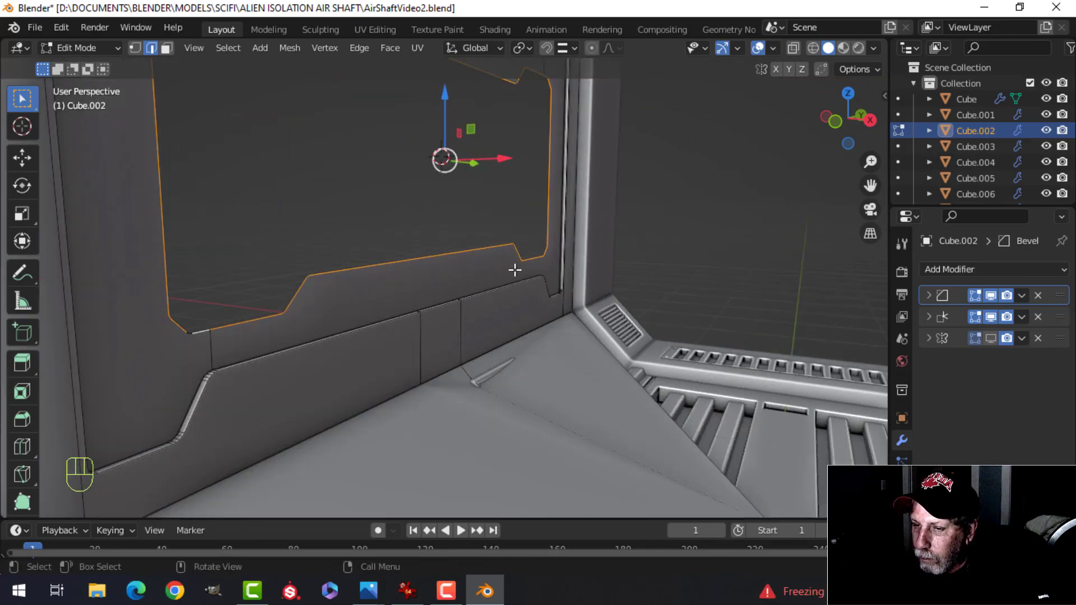
Examine the edges and vertices at the lower corner of the notched opening for gaps or stray geometry
{"action": "scroll", "coordinate": [511, 272], "scroll_direction": "down", "scroll_amount": 1}
{"action": "scroll", "coordinate": [232, 335], "scroll_direction": "up", "scroll_amount": 2}
{"action": "middle_click_drag", "start_coordinate": [220, 344], "coordinate": [303, 321], "text": "shift"}
{"action": "scroll", "coordinate": [252, 335], "scroll_direction": "up", "scroll_amount": 2}
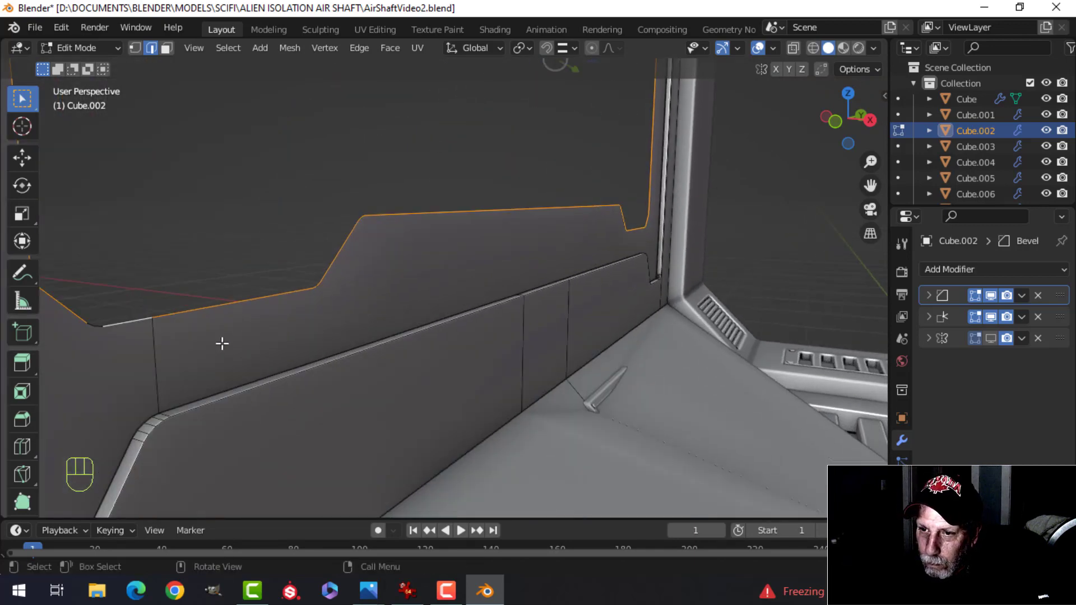
{"action": "middle_click_drag", "start_coordinate": [106, 337], "coordinate": [215, 343], "text": "shift"}
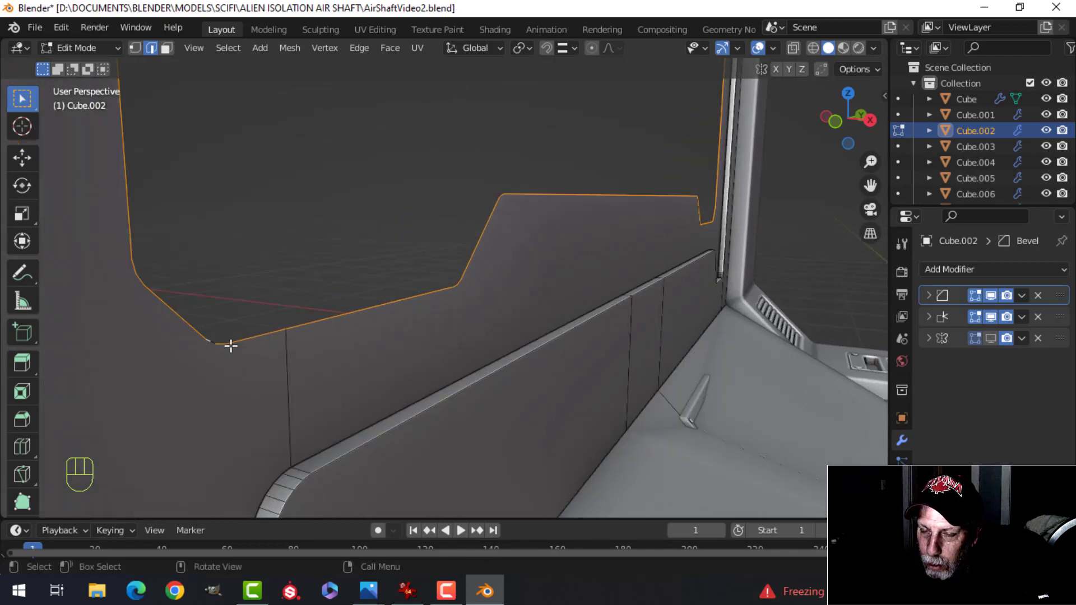
{"action": "key", "text": "1"}
{"action": "scroll", "coordinate": [241, 355], "scroll_direction": "up", "scroll_amount": 2}
{"action": "middle_click_drag", "start_coordinate": [215, 343], "coordinate": [248, 329], "text": "shift"}
{"action": "scroll", "coordinate": [269, 332], "scroll_direction": "down", "scroll_amount": 2}
{"action": "scroll", "coordinate": [253, 329], "scroll_direction": "up", "scroll_amount": 2}
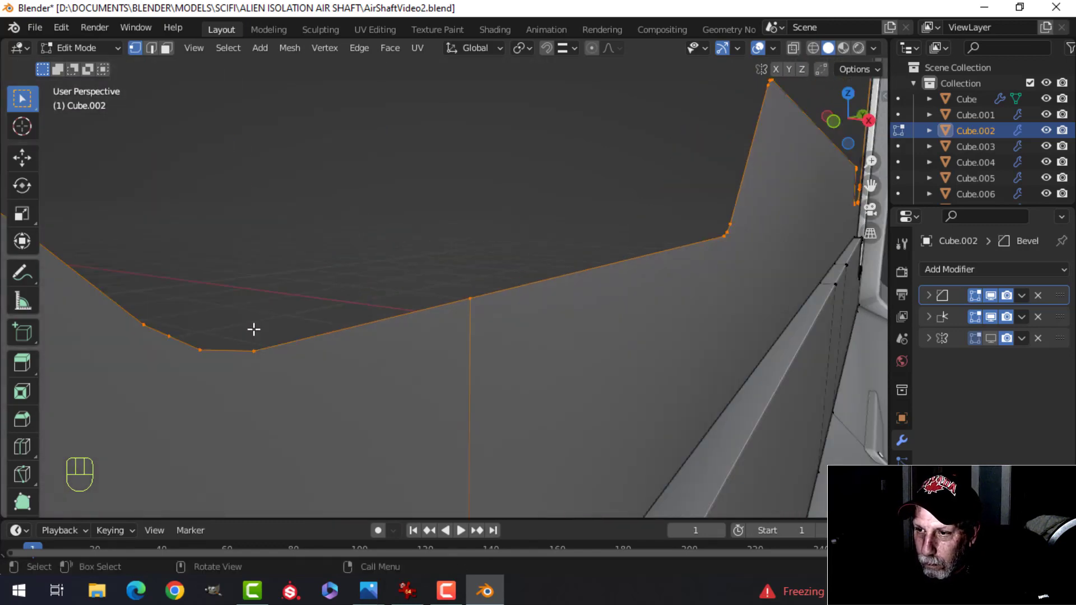
{"action": "scroll", "coordinate": [276, 334], "scroll_direction": "down", "scroll_amount": 1}
{"action": "scroll", "coordinate": [520, 309], "scroll_direction": "down", "scroll_amount": 2}
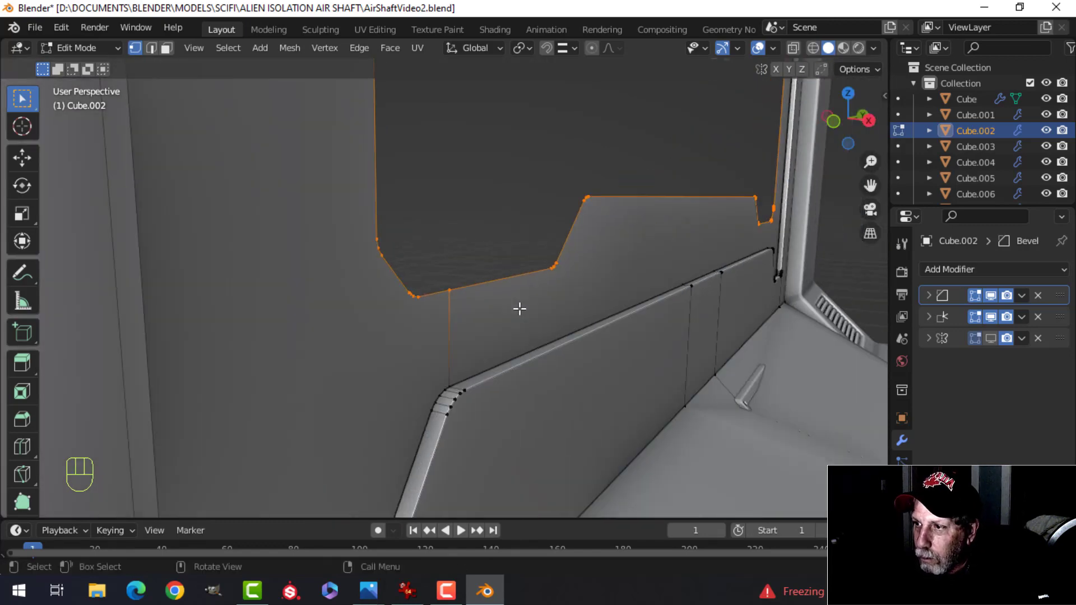
{"action": "middle_click_drag", "start_coordinate": [515, 302], "coordinate": [421, 322], "text": "shift"}
{"action": "scroll", "coordinate": [421, 322], "scroll_direction": "down", "scroll_amount": 2}
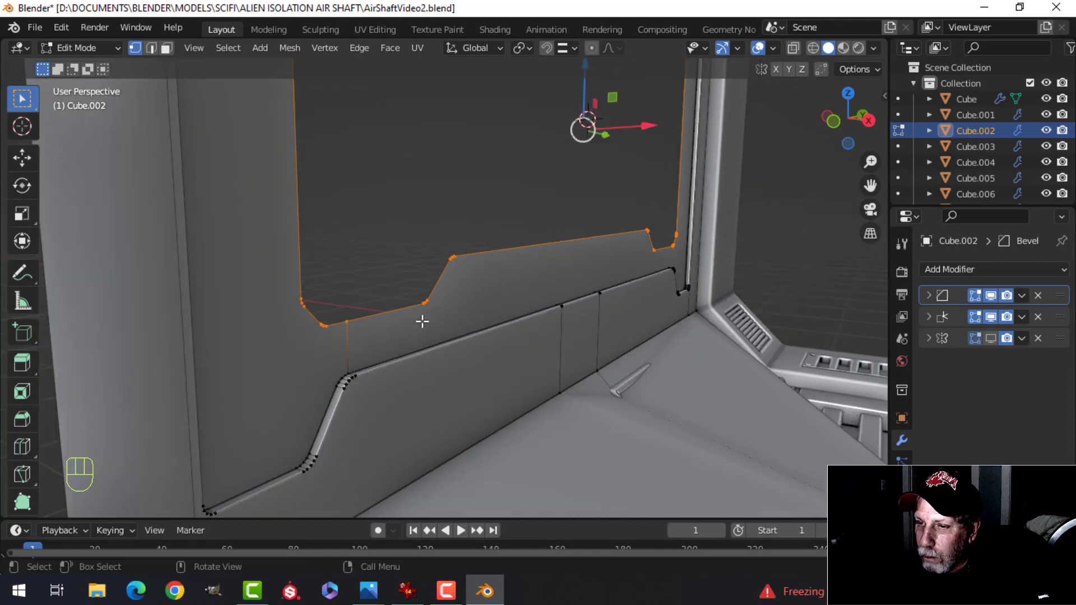
{"action": "key", "text": "2"}
{"action": "scroll", "coordinate": [499, 283], "scroll_direction": "down", "scroll_amount": 2}
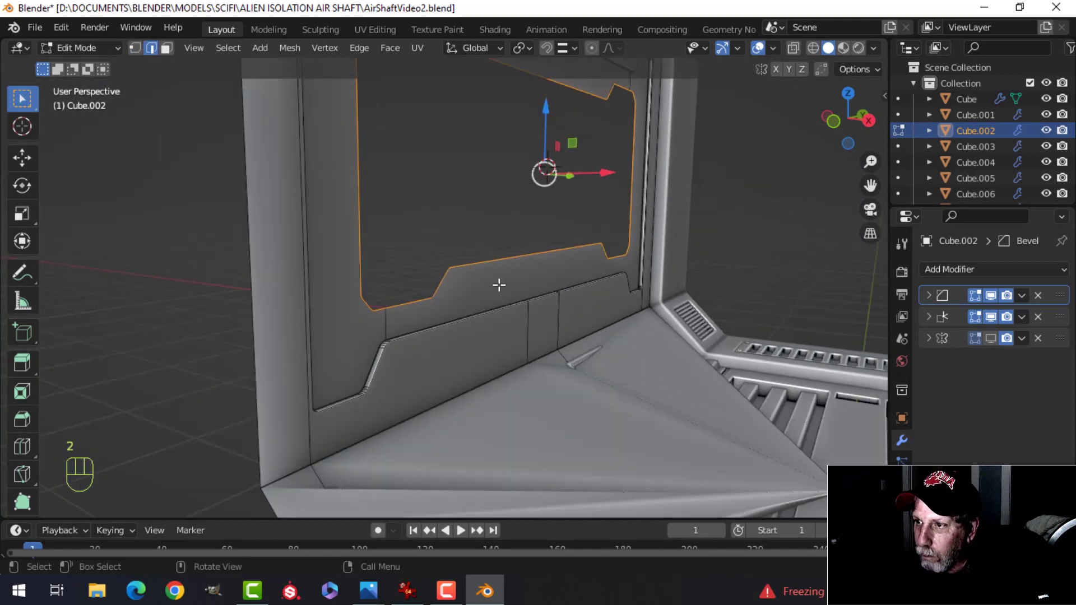
{"action": "middle_click_drag", "start_coordinate": [499, 284], "coordinate": [526, 309], "text": "shift"}
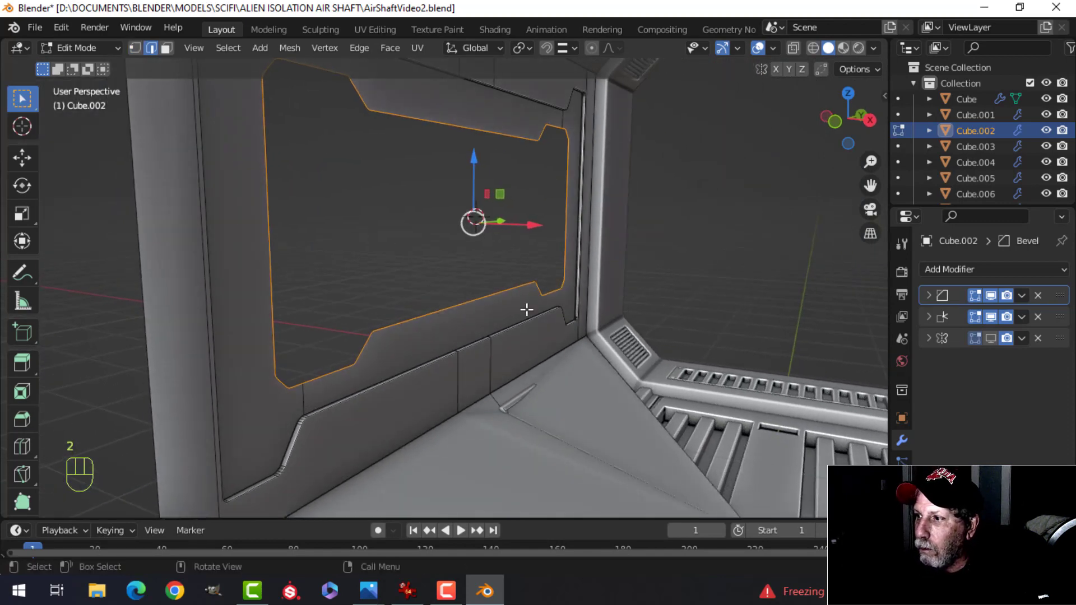
Try to extrude the notched opening's border slightly along X with the bevel display off, and fill it with a face
{"action": "left_click", "coordinate": [993, 295]}
{"action": "middle_click_drag", "start_coordinate": [641, 276], "coordinate": [560, 260], "text": "shift"}
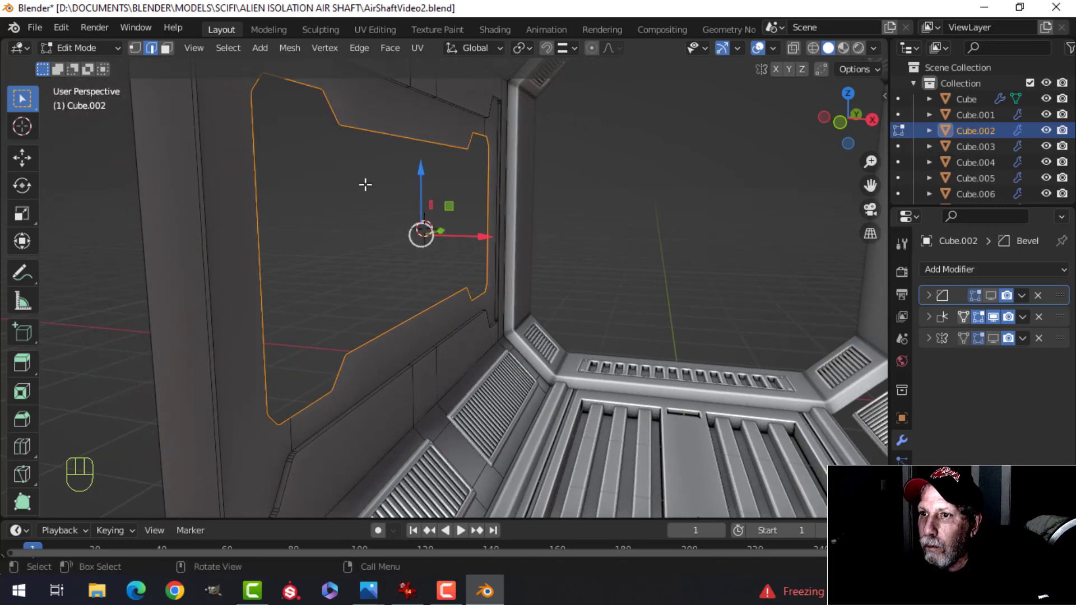
{"action": "middle_click_drag", "start_coordinate": [365, 184], "coordinate": [367, 211], "text": "shift"}
{"action": "key", "text": "e"}
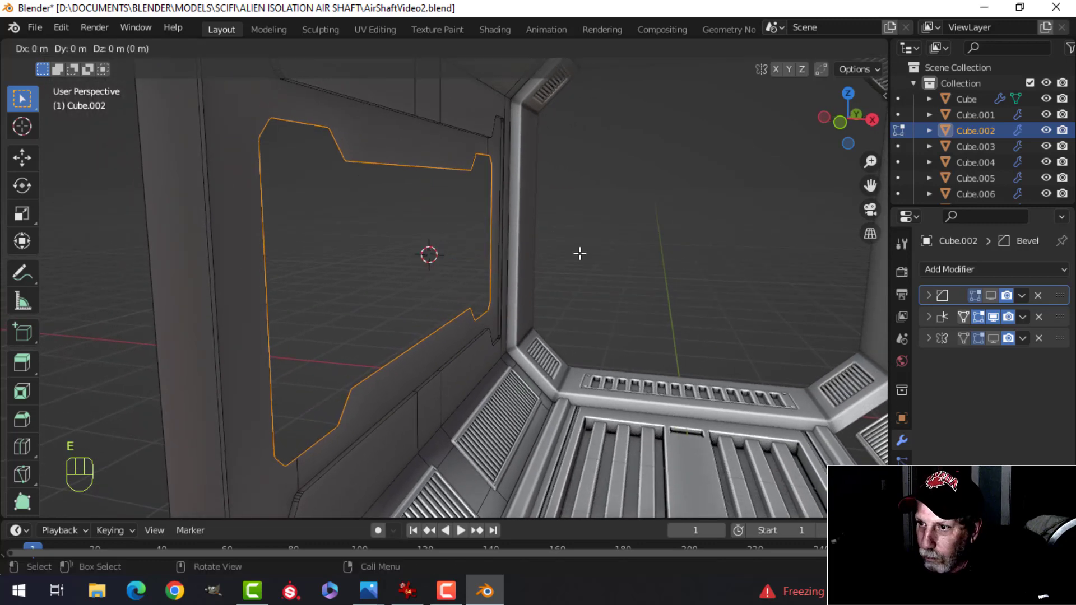
{"action": "left_click", "coordinate": [579, 252]}
{"action": "left_click_drag", "start_coordinate": [487, 263], "coordinate": [480, 262]}
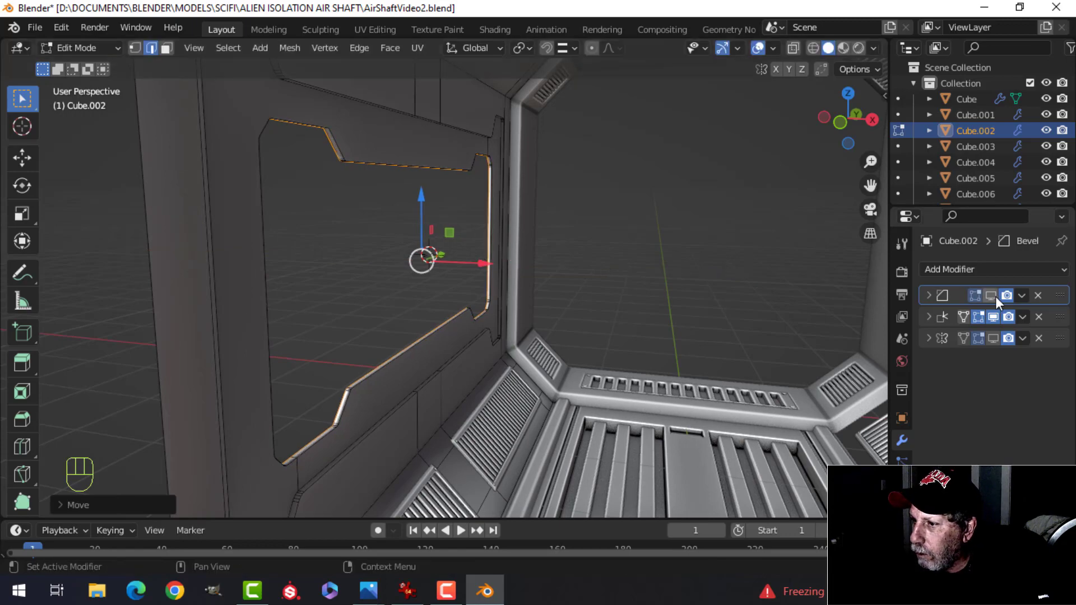
{"action": "left_click", "coordinate": [992, 297]}
{"action": "middle_click_drag", "start_coordinate": [614, 285], "coordinate": [551, 221]}
{"action": "key", "text": "f"}
{"action": "key", "text": "Tab"}
{"action": "key", "text": "alt+a"}
Inspect the lower corner of the filled recess and undo the fill and extrusion
{"action": "scroll", "coordinate": [585, 271], "scroll_direction": "up", "scroll_amount": 3}
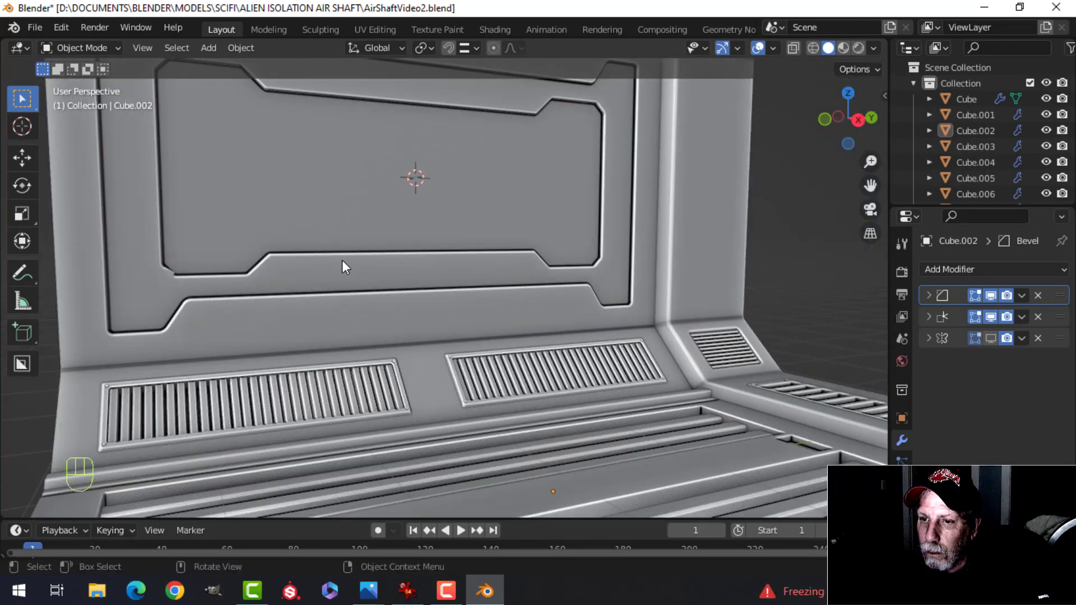
{"action": "scroll", "coordinate": [342, 260], "scroll_direction": "up", "scroll_amount": 2}
{"action": "middle_click_drag", "start_coordinate": [347, 264], "coordinate": [537, 247], "text": "shift"}
{"action": "scroll", "coordinate": [269, 230], "scroll_direction": "up", "scroll_amount": 2}
{"action": "key", "text": "ctrl+z"}
{"action": "key", "text": "ctrl+z"}
{"action": "key", "text": "ctrl+z"}
{"action": "key", "text": "ctrl+z"}
{"action": "key", "text": "ctrl+z"}
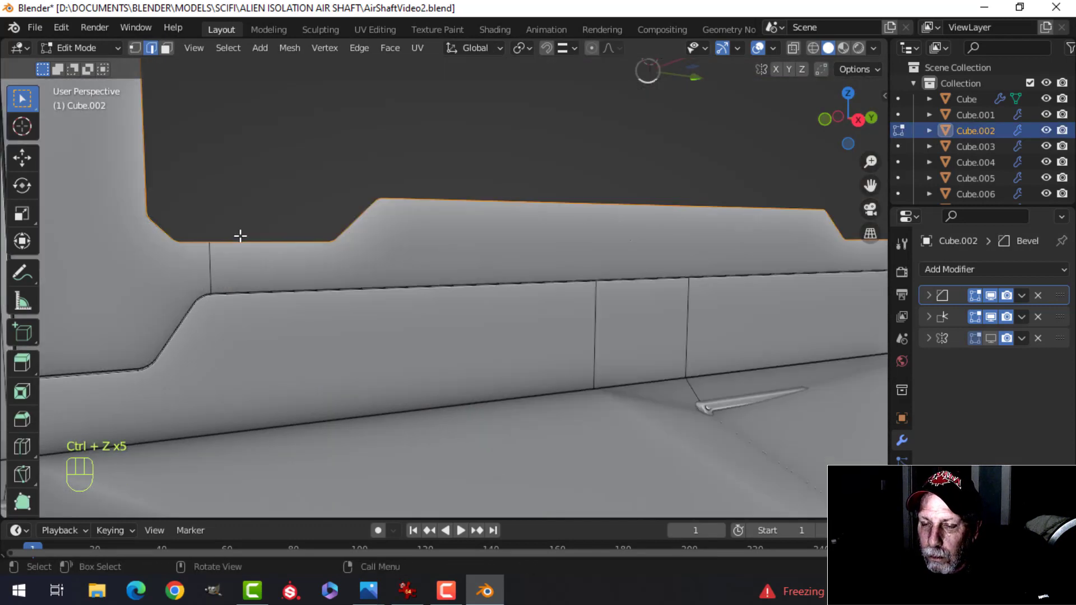
Merge all of the side wall's vertices by distance and clear the selection
{"action": "middle_click_drag", "start_coordinate": [240, 235], "coordinate": [473, 233]}
{"action": "key", "text": "a"}
{"action": "key", "text": "m"}
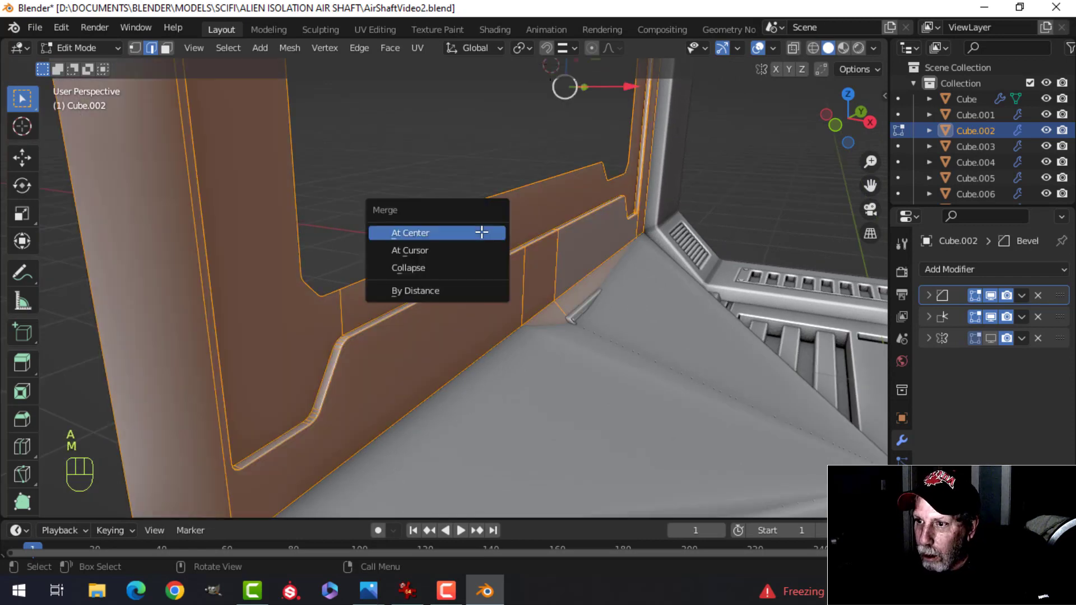
{"action": "left_click", "coordinate": [466, 289]}
{"action": "key", "text": "alt+a"}
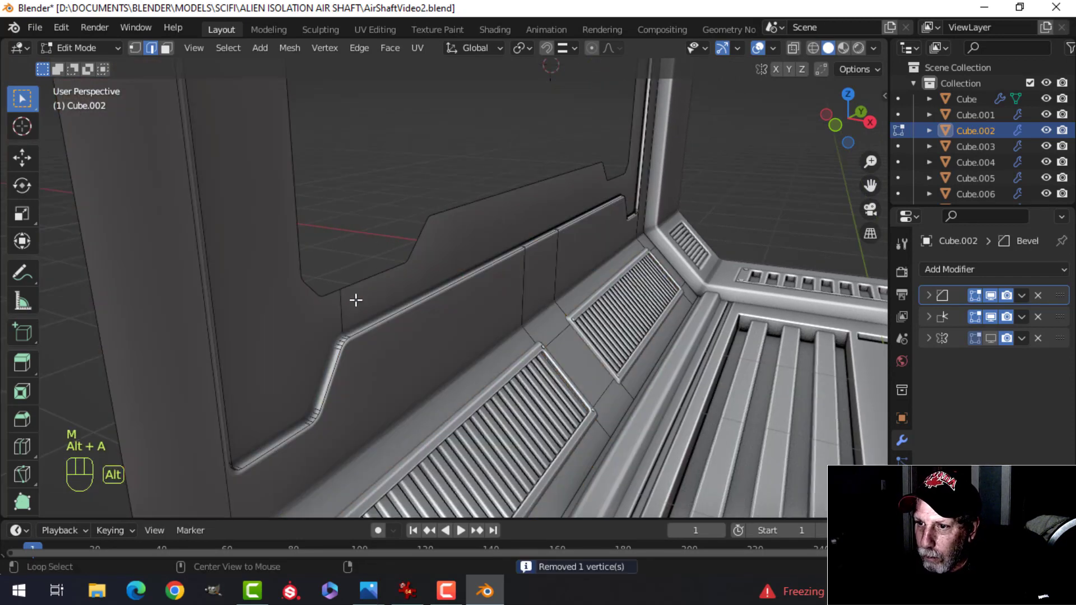
Extrude the notched opening's border loop slightly along X into the wall, fill it with a face, and return to Object Mode
{"action": "left_click", "coordinate": [320, 294], "text": "alt+shift"}
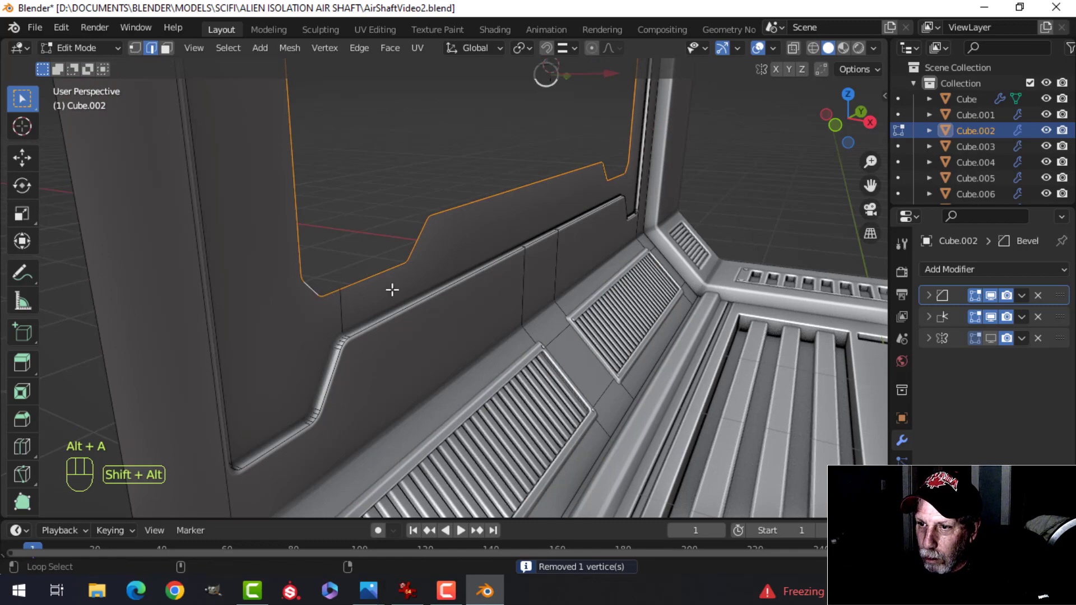
{"action": "middle_click_drag", "start_coordinate": [392, 289], "coordinate": [546, 250]}
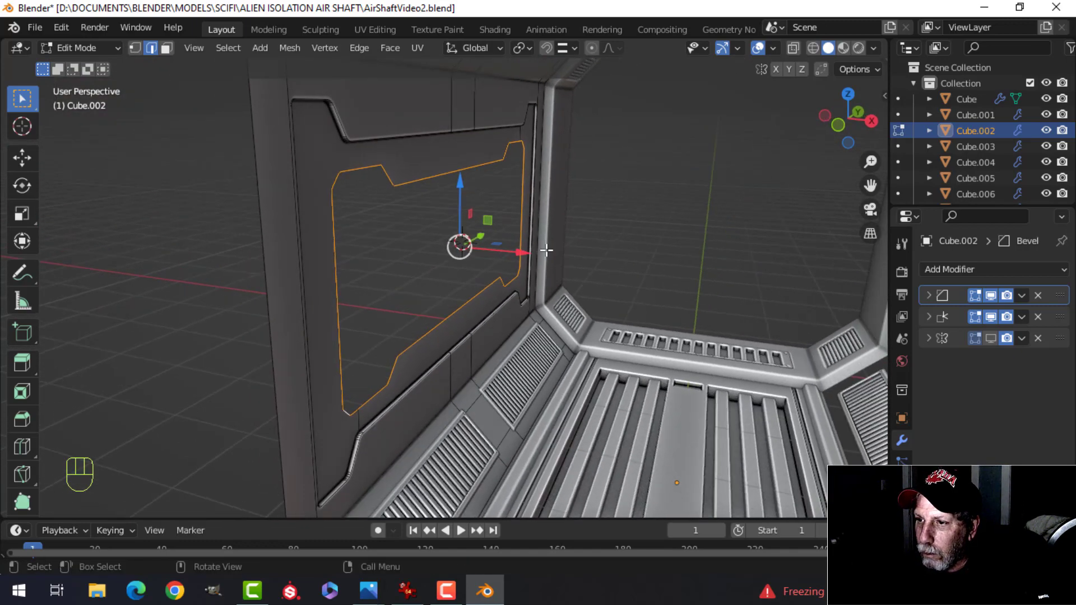
{"action": "key", "text": "e"}
{"action": "left_click_drag", "start_coordinate": [526, 255], "coordinate": [521, 255]}
{"action": "key", "text": "f"}
{"action": "middle_click_drag", "start_coordinate": [570, 253], "coordinate": [524, 288]}
{"action": "key", "text": "Tab"}
{"action": "key", "text": "alt+a"}
{"action": "scroll", "coordinate": [430, 235], "scroll_direction": "up", "scroll_amount": 2}
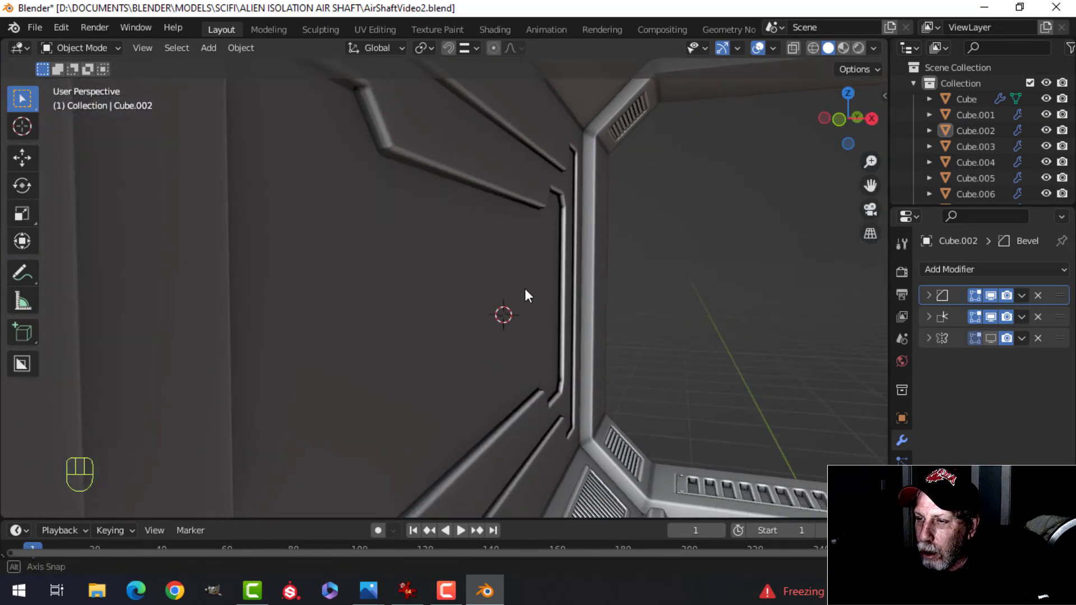
Move the inner notched panel face slightly outward along X to make the recess shallower, and leave Edit Mode
{"action": "key", "text": "Tab"}
{"action": "key", "text": "alt+a"}
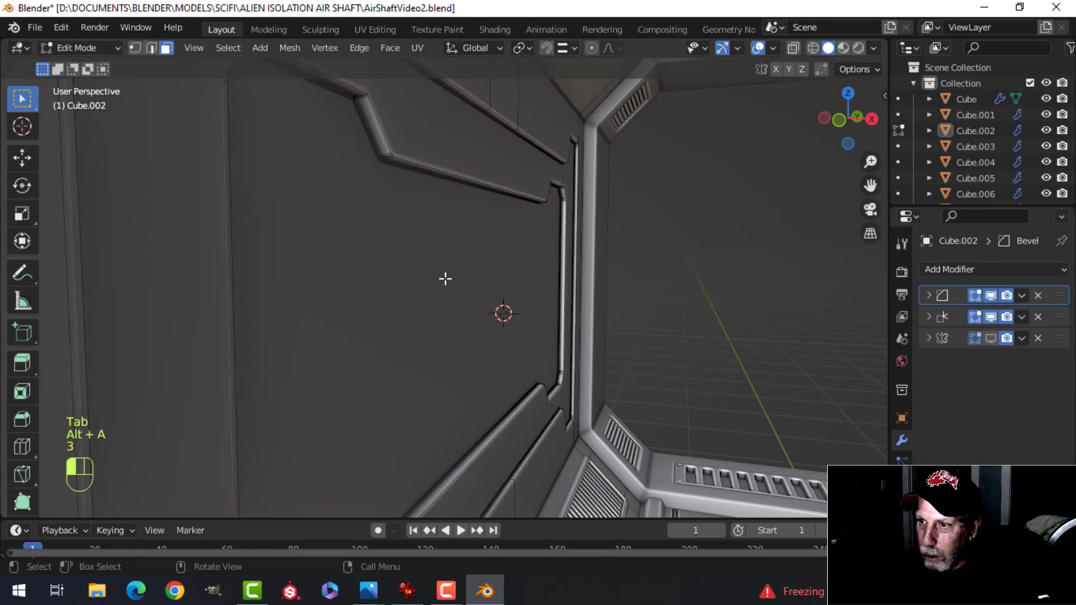
{"action": "left_click", "coordinate": [445, 279]}
{"action": "middle_click_drag", "start_coordinate": [444, 279], "coordinate": [535, 294]}
{"action": "left_click_drag", "start_coordinate": [535, 315], "coordinate": [539, 314]}
{"action": "key", "text": "Tab"}
{"action": "middle_click_drag", "start_coordinate": [580, 309], "coordinate": [396, 272]}
{"action": "scroll", "coordinate": [395, 273], "scroll_direction": "up", "scroll_amount": 5}
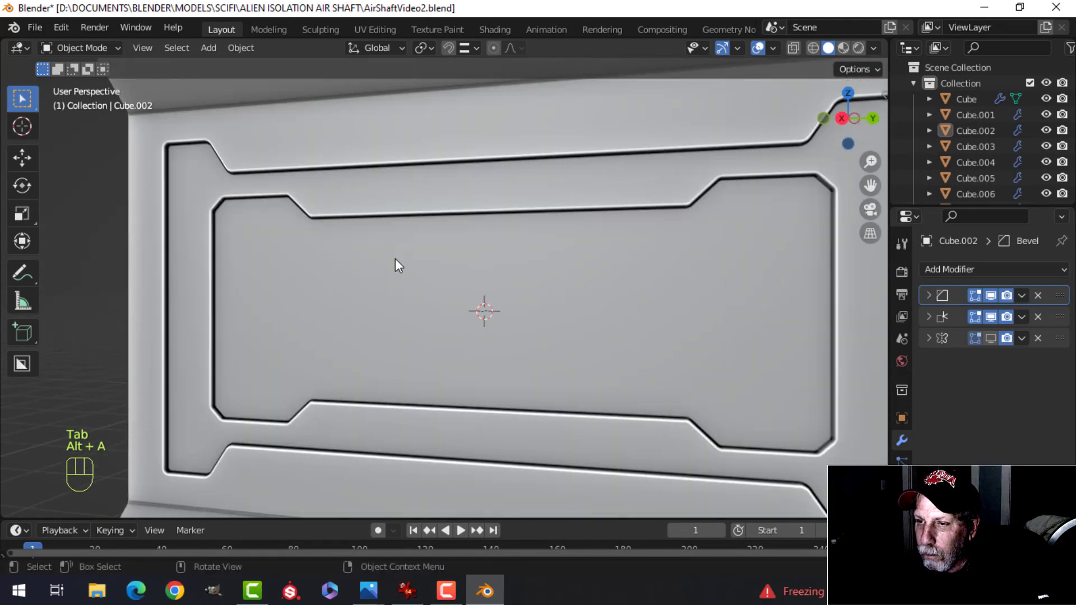
Examine the edges and depth of the side wall's nested notched recesses up close and from inside the shaft
{"action": "key", "text": "Tab"}
{"action": "scroll", "coordinate": [291, 262], "scroll_direction": "up", "scroll_amount": 2}
{"action": "key", "text": "alt+a"}
{"action": "middle_click_drag", "start_coordinate": [291, 262], "coordinate": [411, 220]}
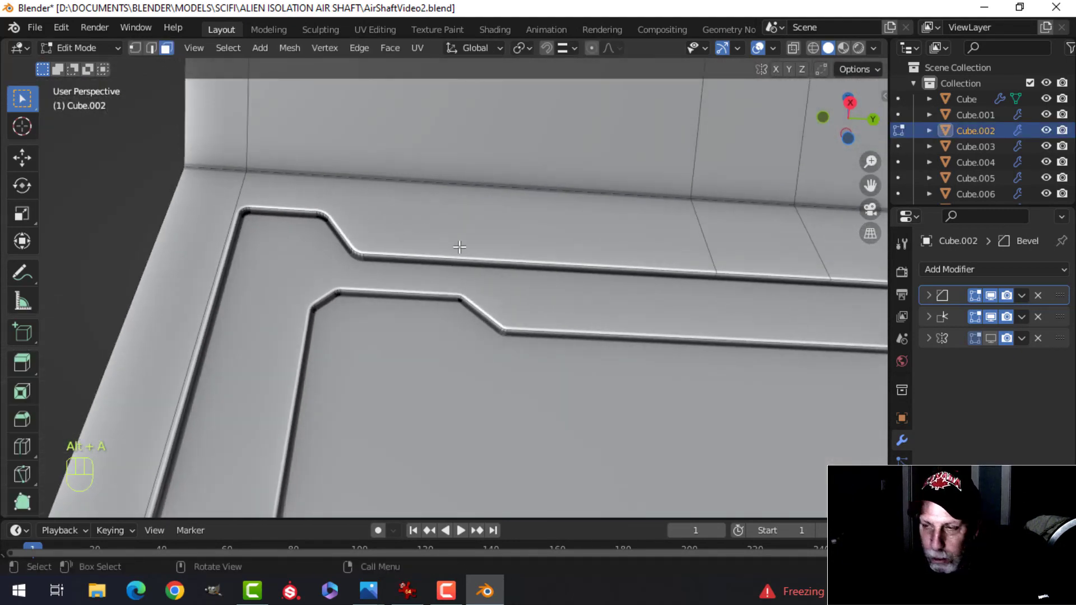
{"action": "scroll", "coordinate": [459, 247], "scroll_direction": "down", "scroll_amount": 4}
{"action": "key", "text": "Tab"}
{"action": "middle_click_drag", "start_coordinate": [492, 272], "coordinate": [555, 318]}
{"action": "scroll", "coordinate": [606, 375], "scroll_direction": "up", "scroll_amount": 2}
{"action": "middle_click_drag", "start_coordinate": [555, 318], "coordinate": [618, 297]}
{"action": "scroll", "coordinate": [594, 334], "scroll_direction": "up", "scroll_amount": 2}
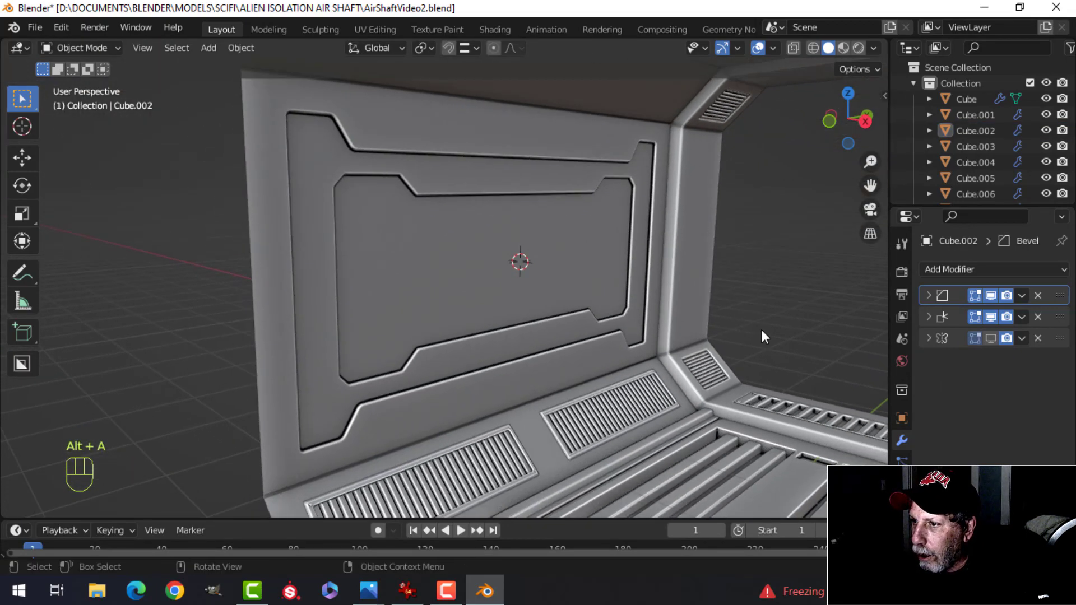
Preview the side wall with its Mirror modifier temporarily shown, hide it again, and inspect the inner notched panel
{"action": "left_click", "coordinate": [991, 337]}
{"action": "scroll", "coordinate": [524, 351], "scroll_direction": "down", "scroll_amount": 5}
{"action": "mouse_move", "coordinate": [525, 352]}
{"action": "middle_mouse_down"}
{"action": "mouse_move", "coordinate": [660, 344]}
{"action": "mouse_move", "coordinate": [505, 345]}
{"action": "mouse_move", "coordinate": [522, 353]}
{"action": "middle_mouse_up"}
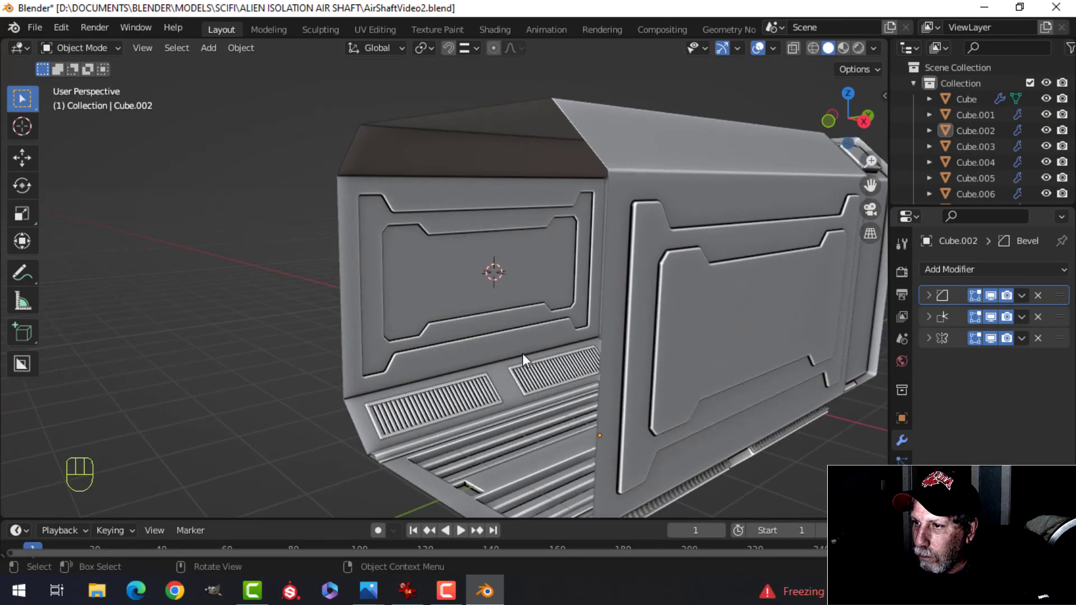
{"action": "scroll", "coordinate": [522, 353], "scroll_direction": "up", "scroll_amount": 2}
{"action": "middle_click_drag", "start_coordinate": [773, 350], "coordinate": [816, 347]}
{"action": "left_click", "coordinate": [990, 336]}
{"action": "scroll", "coordinate": [726, 321], "scroll_direction": "up", "scroll_amount": 4}
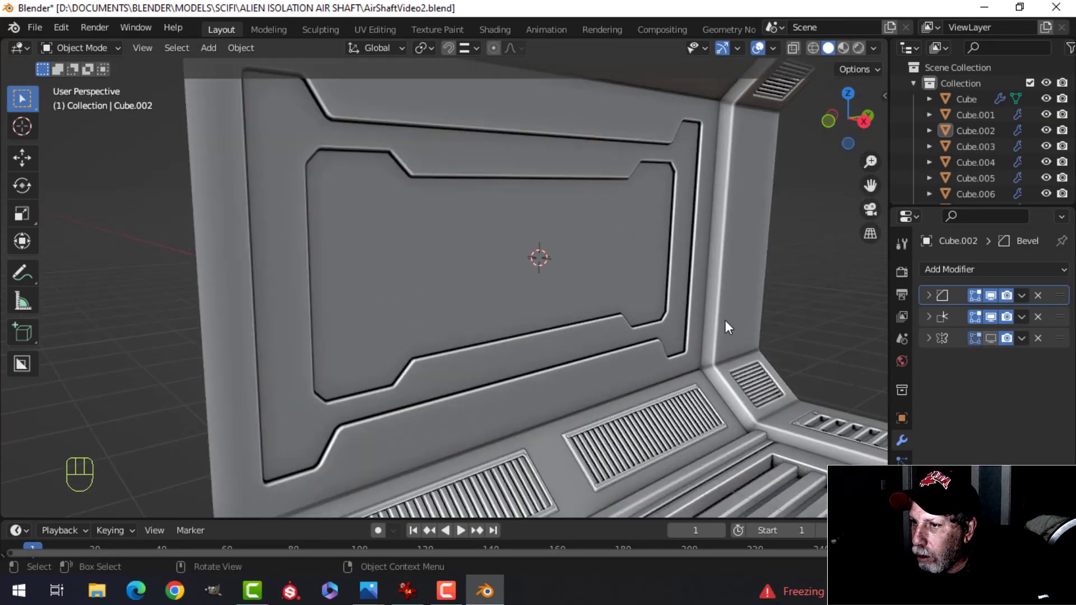
{"action": "middle_click_drag", "start_coordinate": [673, 338], "coordinate": [417, 318], "text": "shift"}
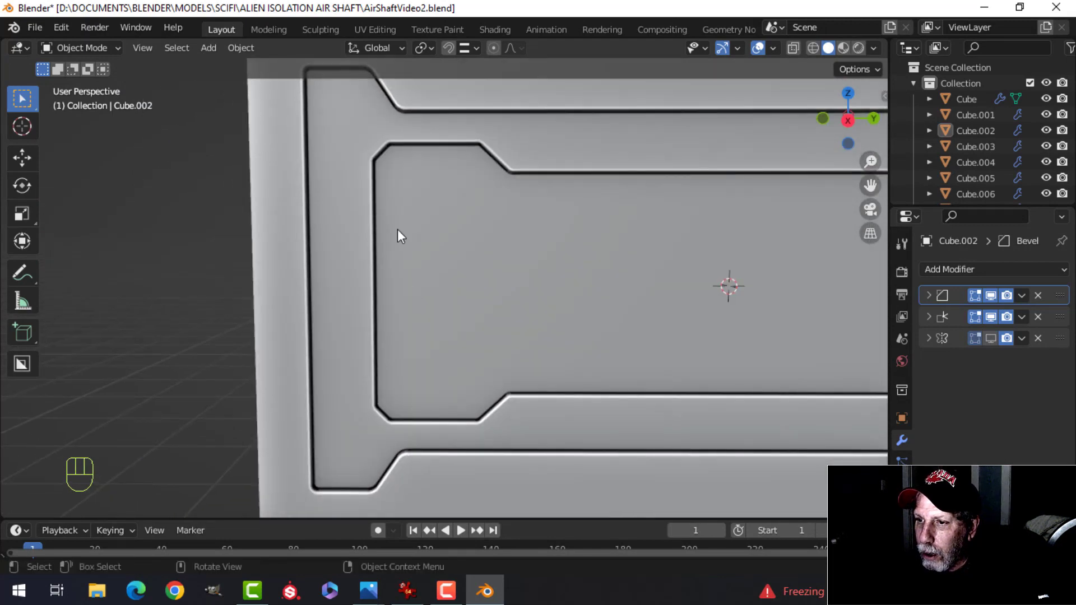
{"action": "scroll", "coordinate": [435, 298], "scroll_direction": "down", "scroll_amount": 1}
Study the handle slots on the side wall in the ai7.jpg reference image, and return to Blender
{"action": "mouse_move", "coordinate": [371, 592]}
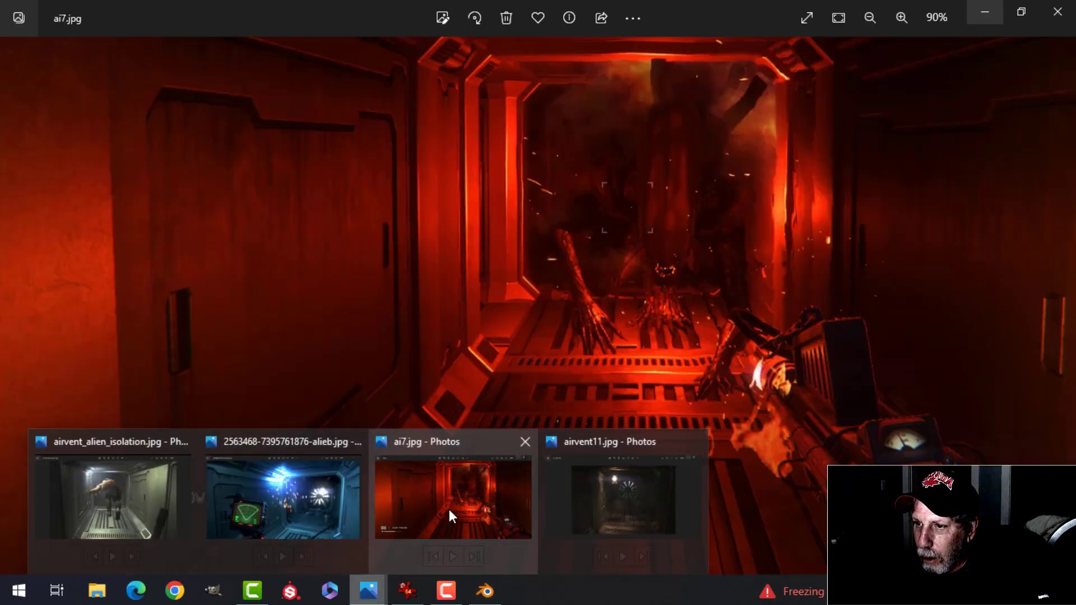
{"action": "left_click", "coordinate": [449, 511]}
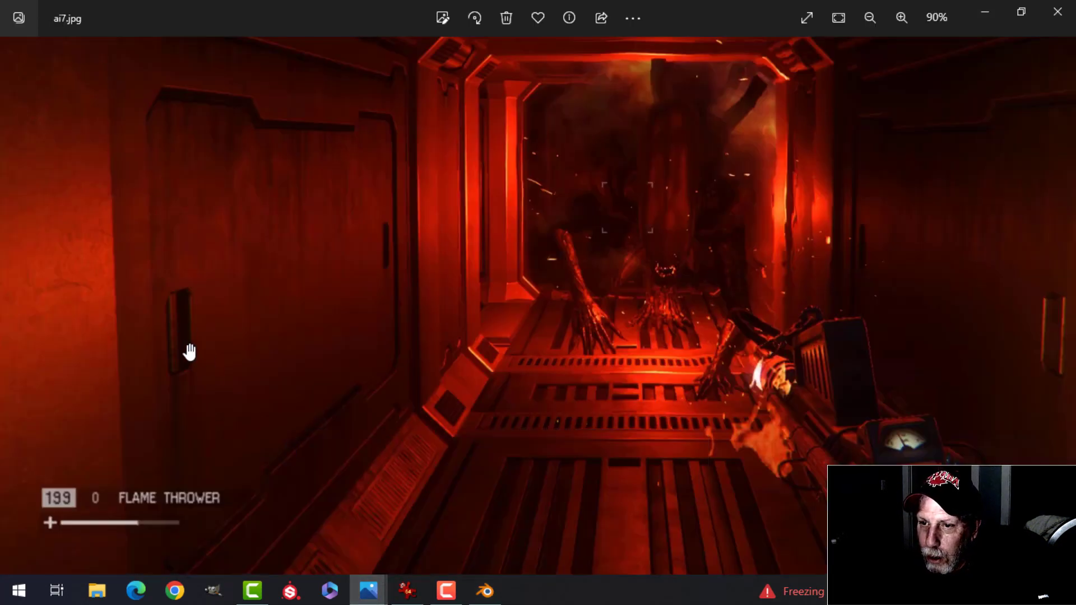
{"action": "left_click", "coordinate": [484, 595]}
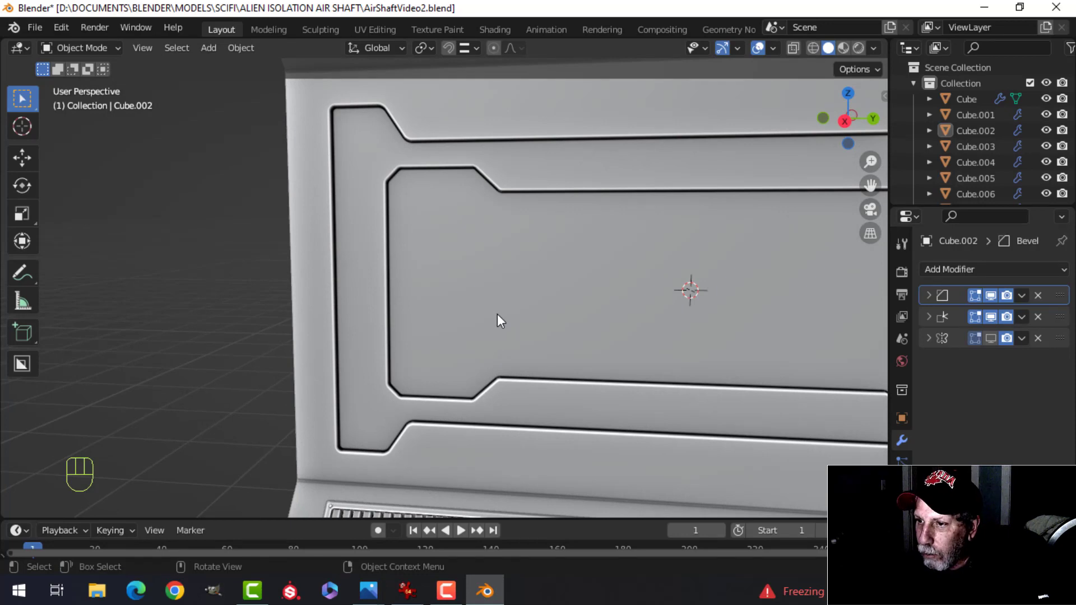
Add a plane at the centre of the inner panel, rotate it 90° about Y and scale it to about 0.2
{"action": "key", "text": "shift+a"}
{"action": "mouse_move", "coordinate": [451, 254]}
{"action": "left_click", "coordinate": [547, 254]}
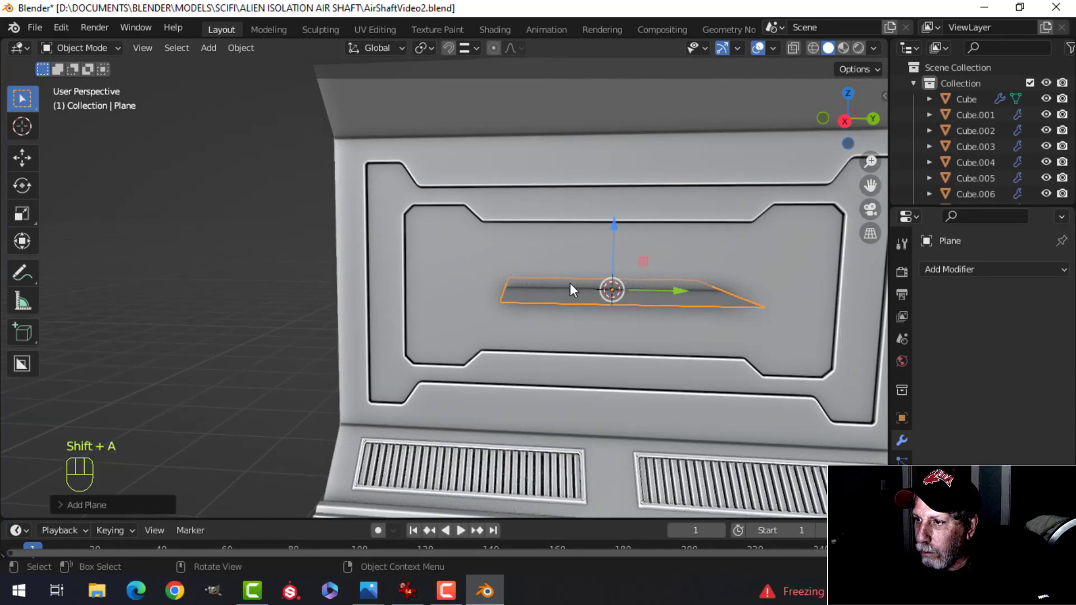
{"action": "key", "text": "Tab"}
{"action": "type", "text": "ry90"}
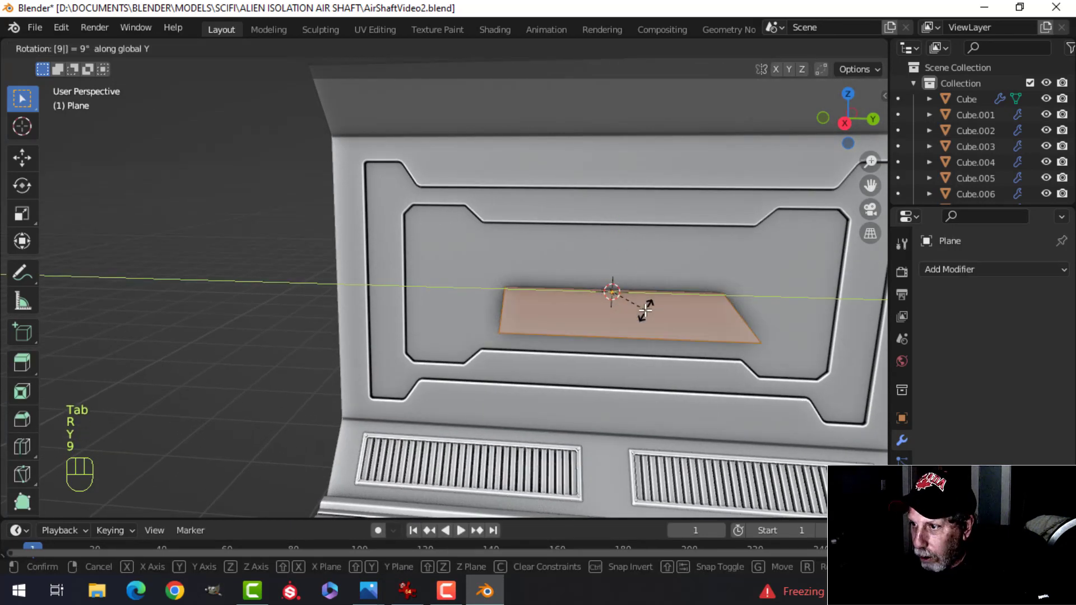
{"action": "left_click", "coordinate": [650, 305]}
{"action": "key", "text": "s"}
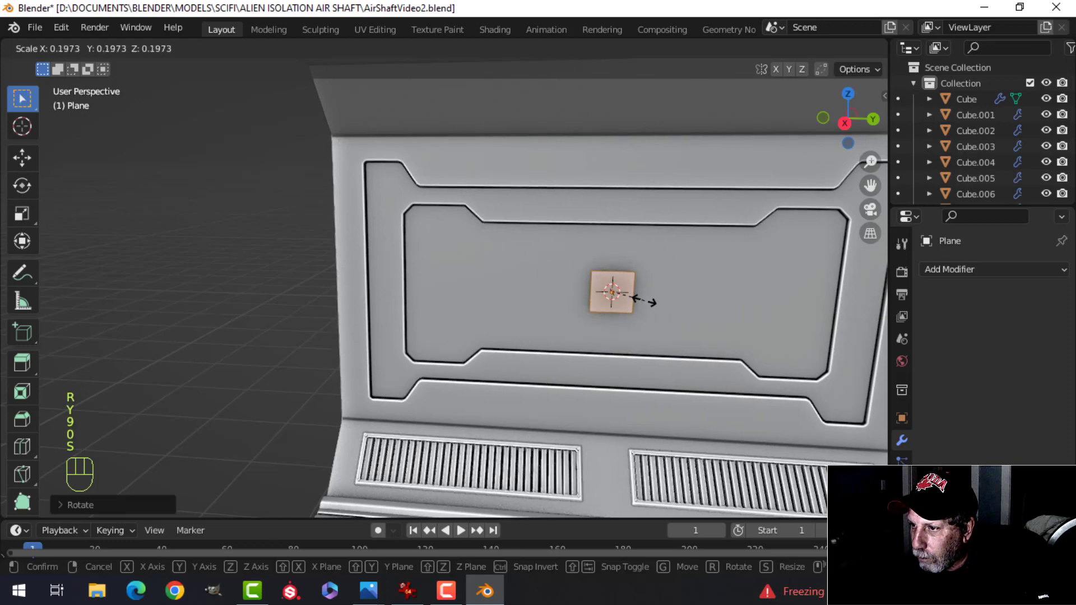
{"action": "left_click", "coordinate": [645, 301]}
Scale the plane to about 0.52 along Y and 1.49 along Z, placing it near one end of the inner panel
{"action": "key", "text": "s"}
{"action": "key", "text": "y"}
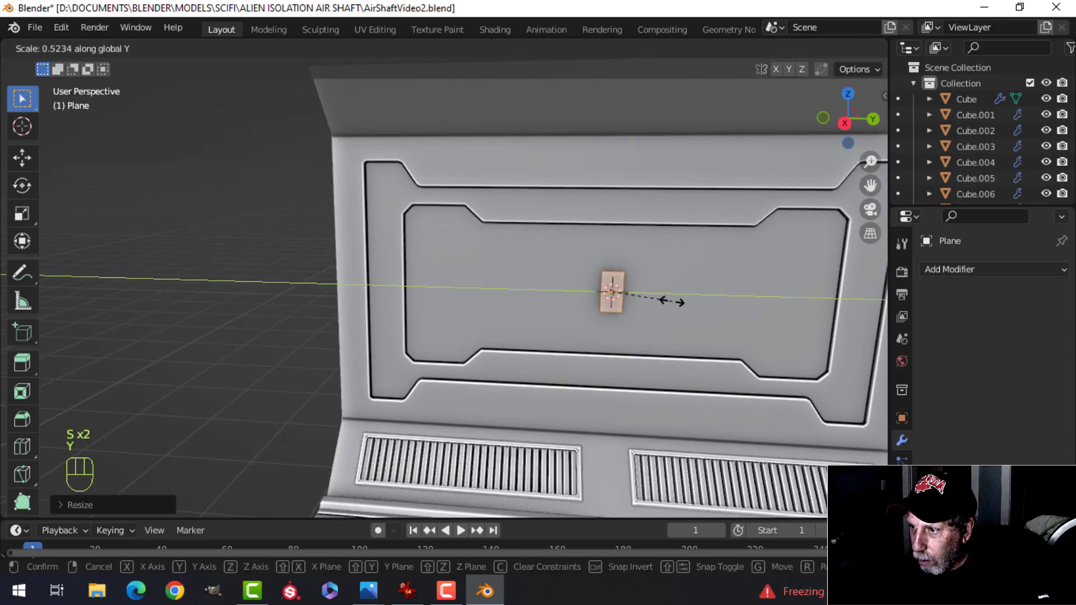
{"action": "left_click", "coordinate": [675, 300]}
{"action": "left_click_drag", "start_coordinate": [672, 298], "coordinate": [493, 312]}
{"action": "key", "text": "s"}
{"action": "key", "text": "z"}
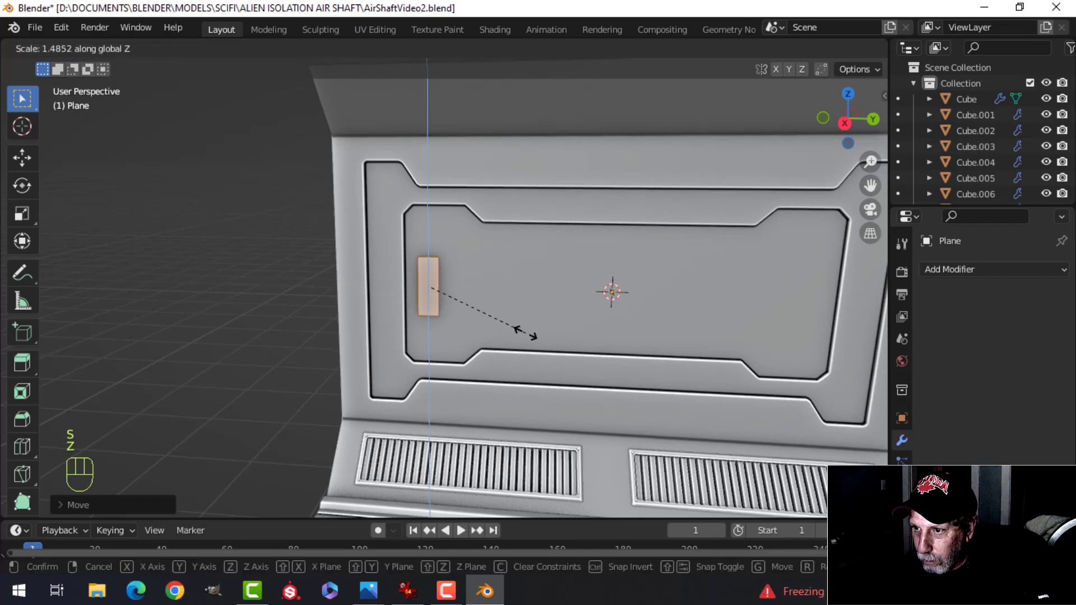
{"action": "left_click", "coordinate": [526, 331]}
Extrude the narrow plane into a block through the wall and recalculate its normals to face outside
{"action": "middle_click_drag", "start_coordinate": [527, 331], "coordinate": [567, 322]}
{"action": "key", "text": "e"}
{"action": "left_click", "coordinate": [531, 312]}
{"action": "key", "text": "a"}
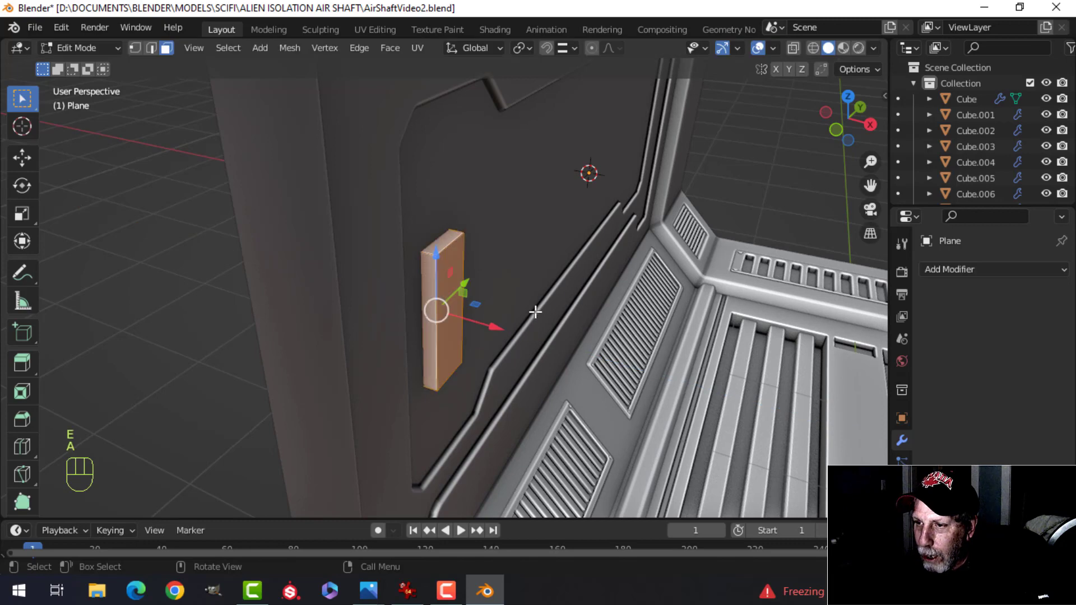
{"action": "key", "text": "alt+n"}
{"action": "left_click", "coordinate": [536, 311]}
{"action": "key", "text": "alt+a"}
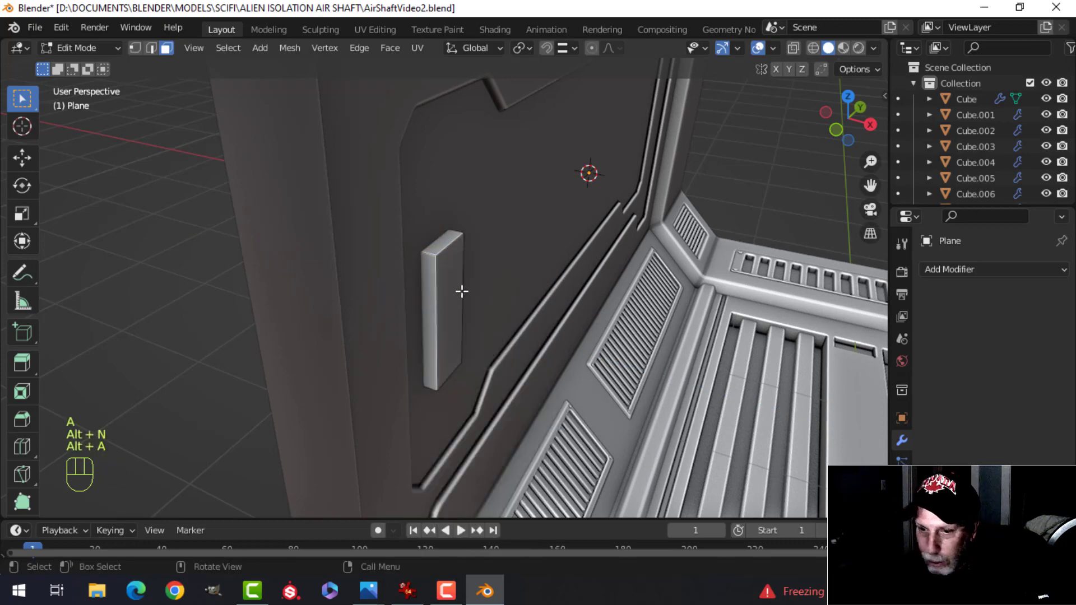
Add a Mirror modifier to the block on the Y axis only, so a matching block sits at the panel's opposite end
{"action": "middle_click_drag", "start_coordinate": [461, 291], "coordinate": [451, 288]}
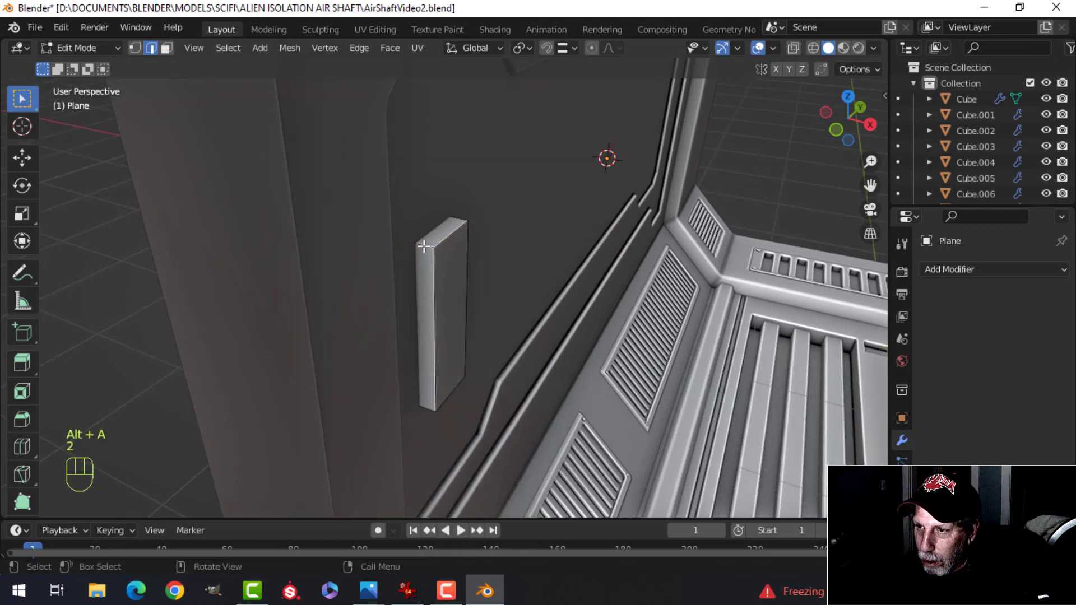
{"action": "middle_click_drag", "start_coordinate": [519, 279], "coordinate": [604, 254]}
{"action": "key", "text": "Tab"}
{"action": "left_click", "coordinate": [937, 269]}
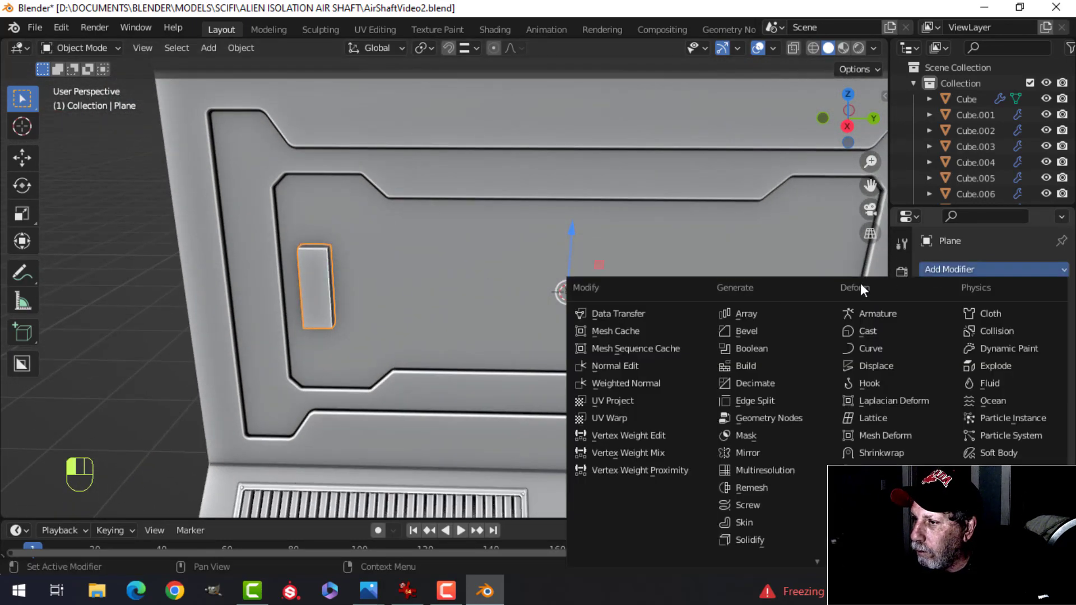
{"action": "left_click", "coordinate": [761, 451]}
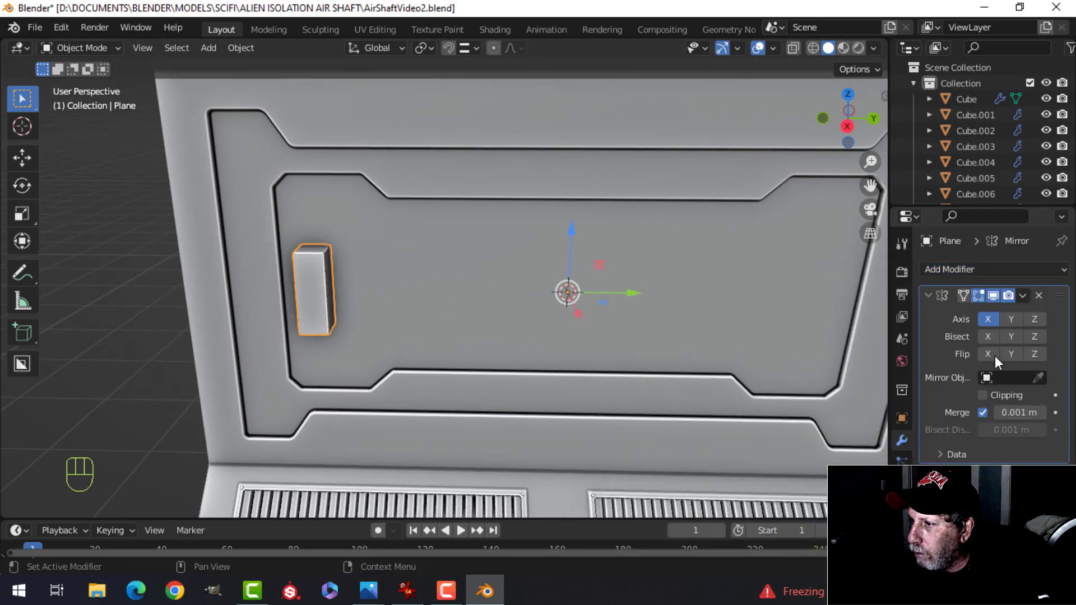
{"action": "left_click", "coordinate": [1009, 320]}
{"action": "left_click", "coordinate": [984, 321]}
{"action": "middle_click_drag", "start_coordinate": [662, 309], "coordinate": [590, 295]}
{"action": "scroll", "coordinate": [594, 297], "scroll_direction": "up", "scroll_amount": 2}
{"action": "key", "text": "alt+a"}
{"action": "scroll", "coordinate": [570, 273], "scroll_direction": "down", "scroll_amount": 1}
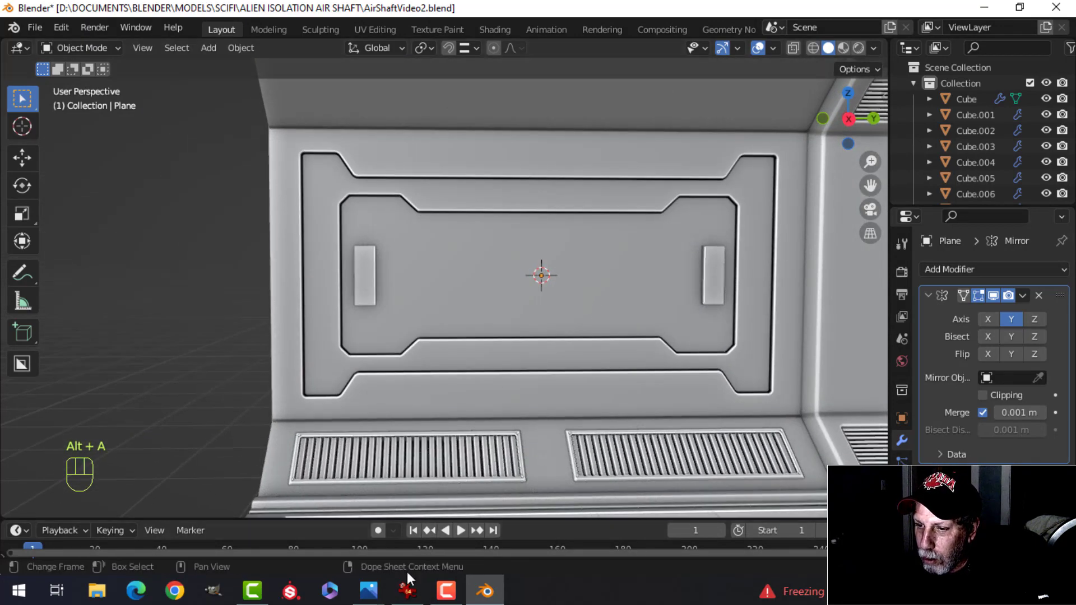
Nudge the mirrored block's geometry slightly along Y to adjust its spacing from the inner panel's edge
{"action": "mouse_move", "coordinate": [384, 598]}
{"action": "mouse_move", "coordinate": [302, 512]}
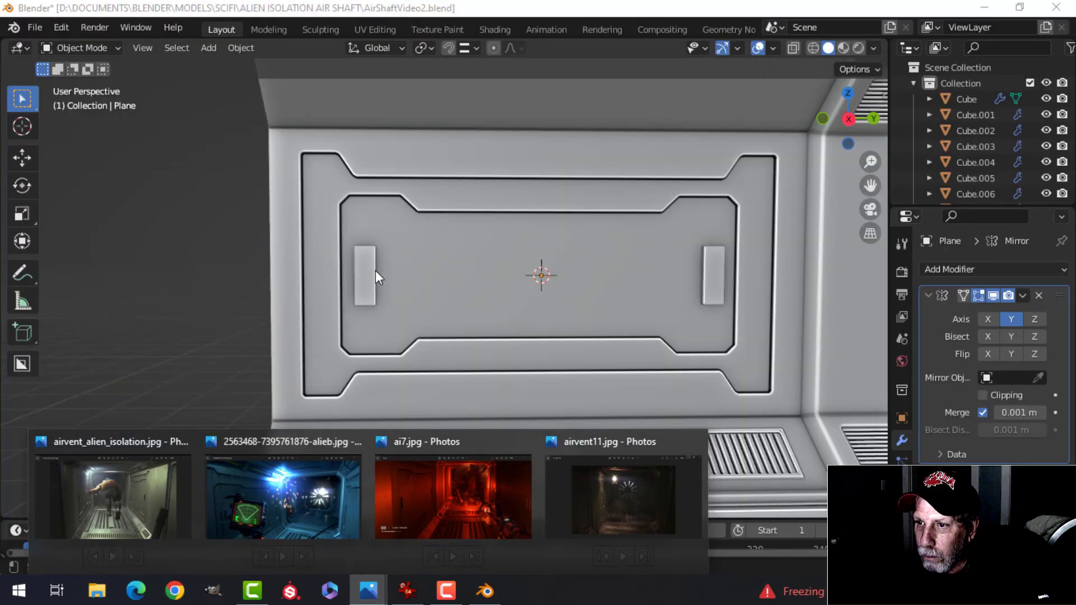
{"action": "left_click", "coordinate": [373, 278]}
{"action": "key", "text": "Tab"}
{"action": "key", "text": "a"}
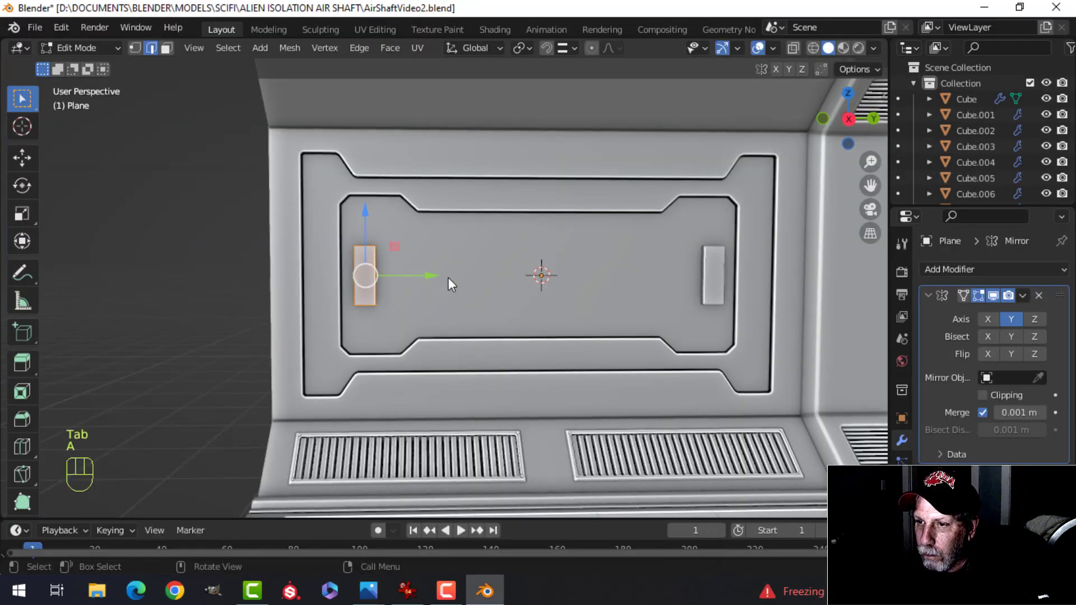
{"action": "left_click_drag", "start_coordinate": [445, 275], "coordinate": [440, 272]}
{"action": "key", "text": "Tab"}
{"action": "key", "text": "alt+a"}
Add a Difference Boolean to the side wall at the start of its modifier stack, with the mirrored blocks as cutter
{"action": "middle_click_drag", "start_coordinate": [522, 267], "coordinate": [618, 277]}
{"action": "left_click", "coordinate": [618, 277]}
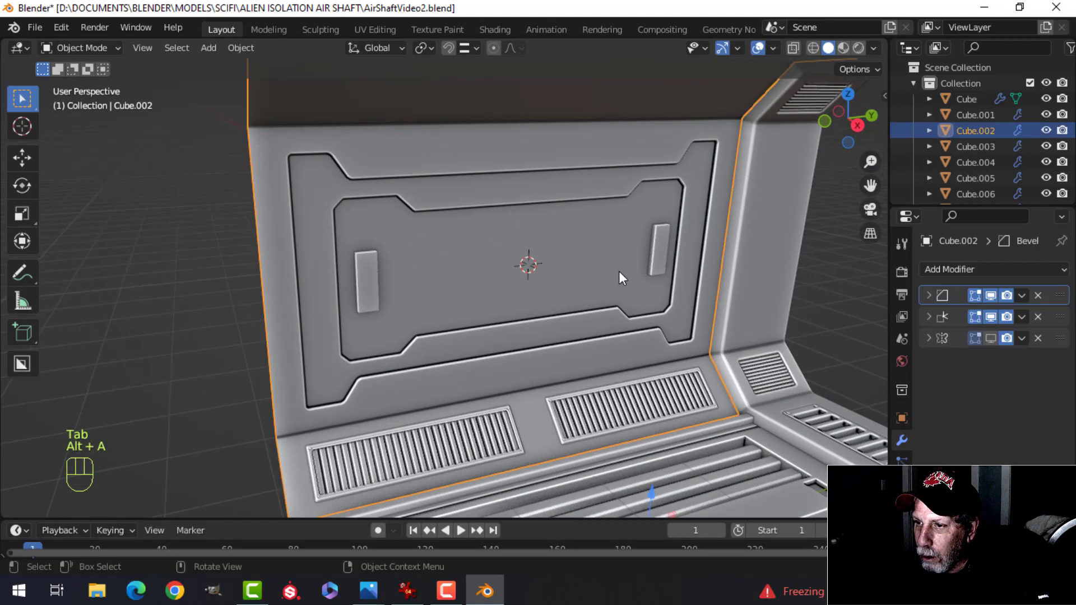
{"action": "left_click", "coordinate": [953, 270]}
{"action": "left_click", "coordinate": [732, 348]}
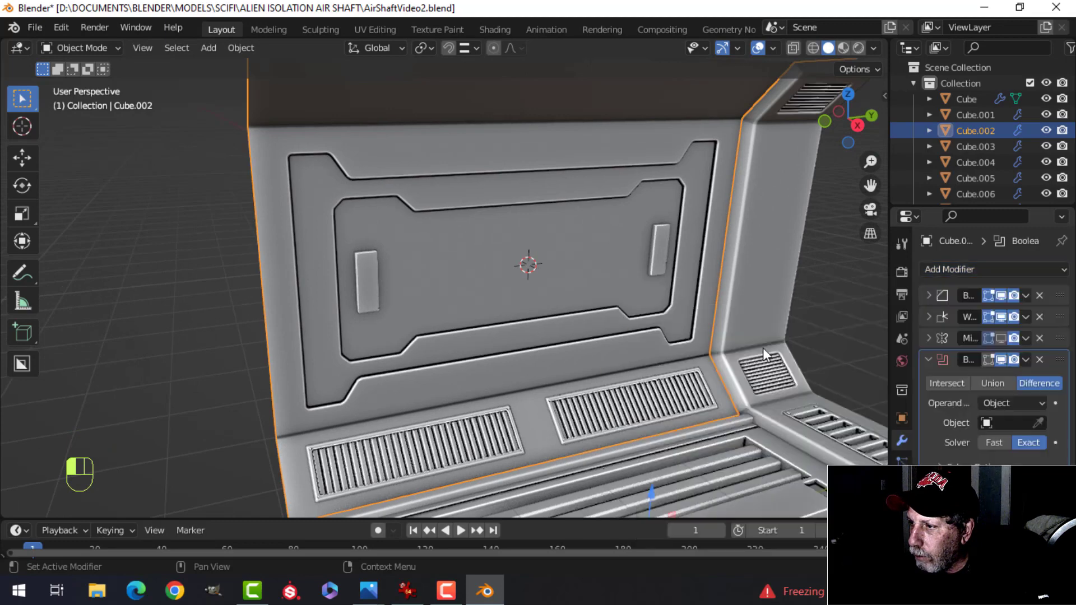
{"action": "left_click_drag", "start_coordinate": [1059, 351], "coordinate": [1060, 291]}
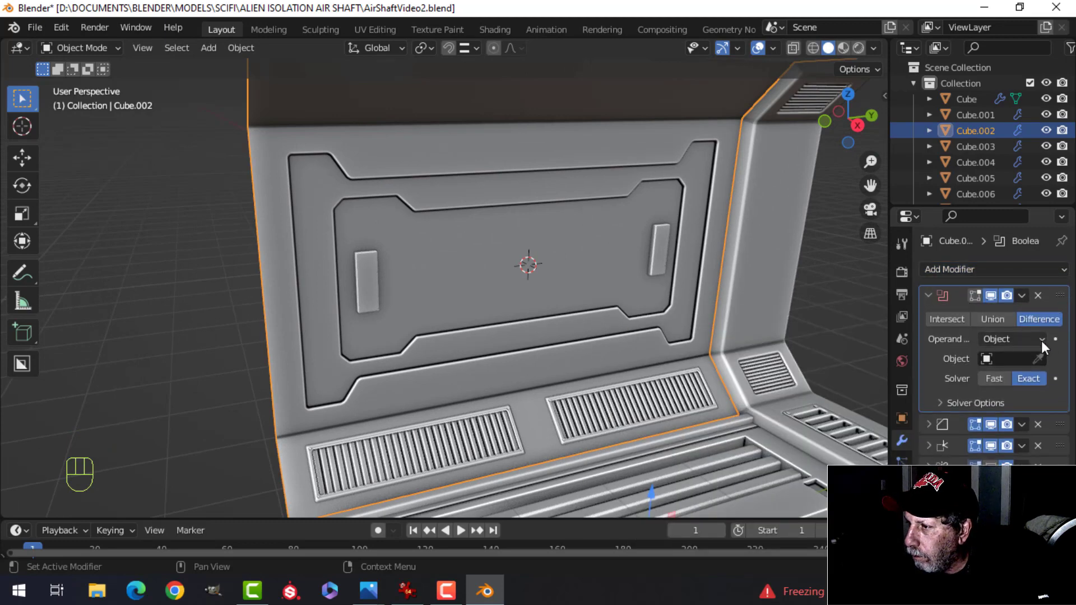
{"action": "left_click", "coordinate": [371, 284]}
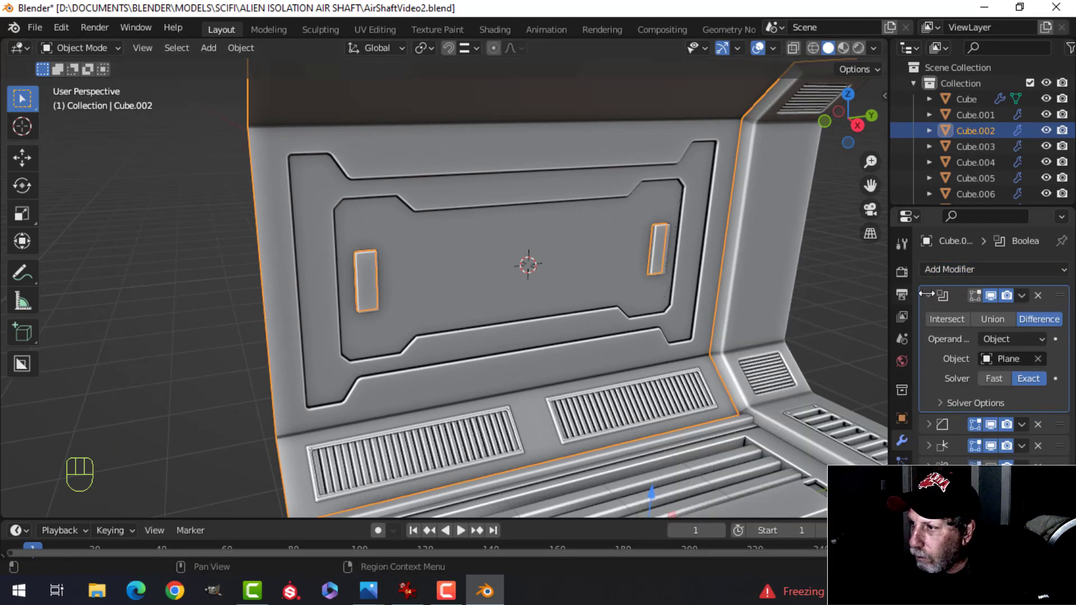
Apply the side wall's Boolean modifier and hide the cutter blocks
{"action": "left_click", "coordinate": [1021, 296]}
{"action": "left_click", "coordinate": [976, 311]}
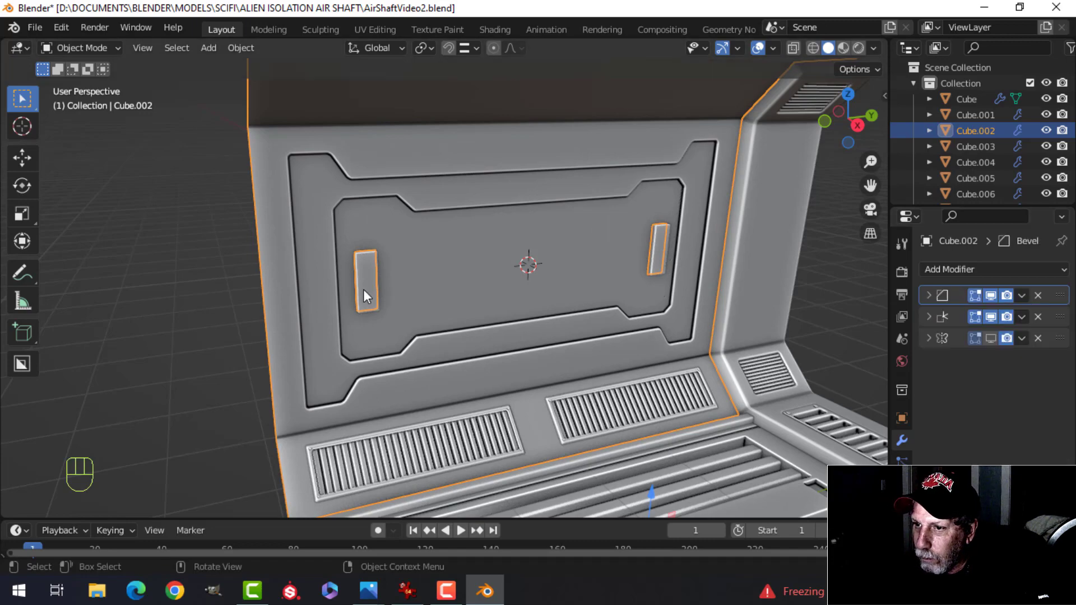
{"action": "left_click", "coordinate": [371, 278]}
{"action": "scroll", "coordinate": [411, 267], "scroll_direction": "up", "scroll_amount": 3}
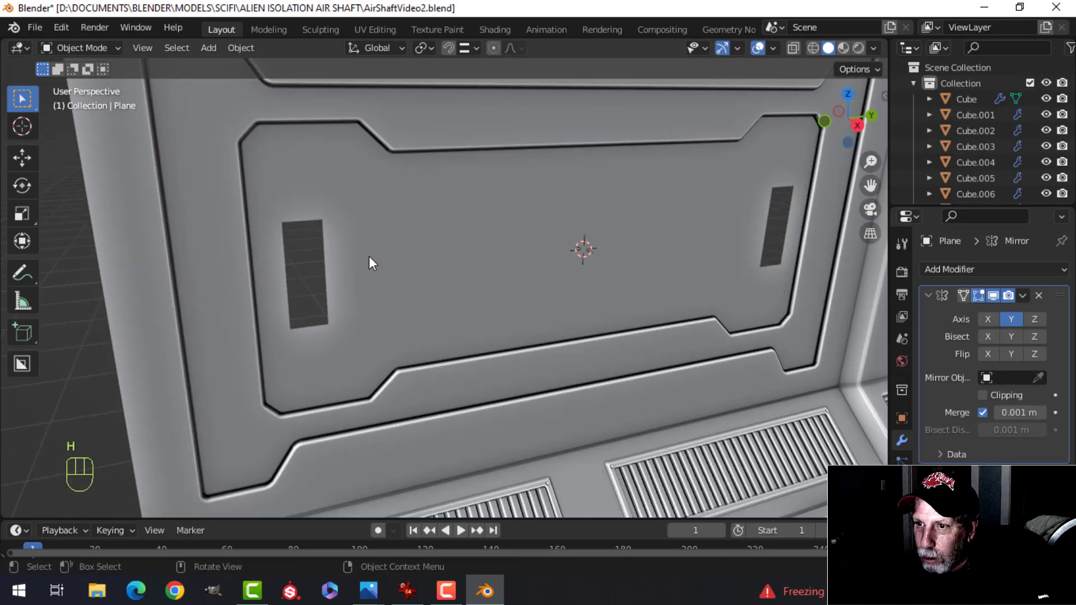
Select the border edges of both rectangular slot openings in the side wall and extrude them slightly back along X
{"action": "left_click", "coordinate": [336, 211]}
{"action": "key", "text": "Tab"}
{"action": "middle_click_drag", "start_coordinate": [358, 226], "coordinate": [404, 229], "text": "shift"}
{"action": "middle_click_drag", "start_coordinate": [404, 228], "coordinate": [393, 229]}
{"action": "scroll", "coordinate": [393, 229], "scroll_direction": "up", "scroll_amount": 2}
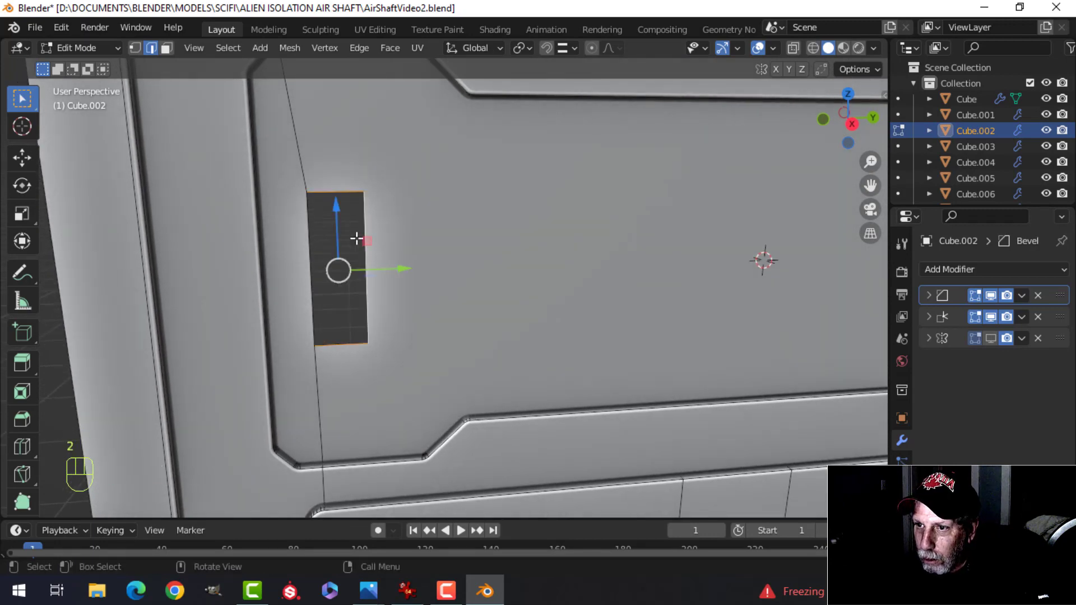
{"action": "scroll", "coordinate": [449, 240], "scroll_direction": "down", "scroll_amount": 3}
{"action": "middle_click_drag", "start_coordinate": [449, 240], "coordinate": [269, 240], "text": "shift"}
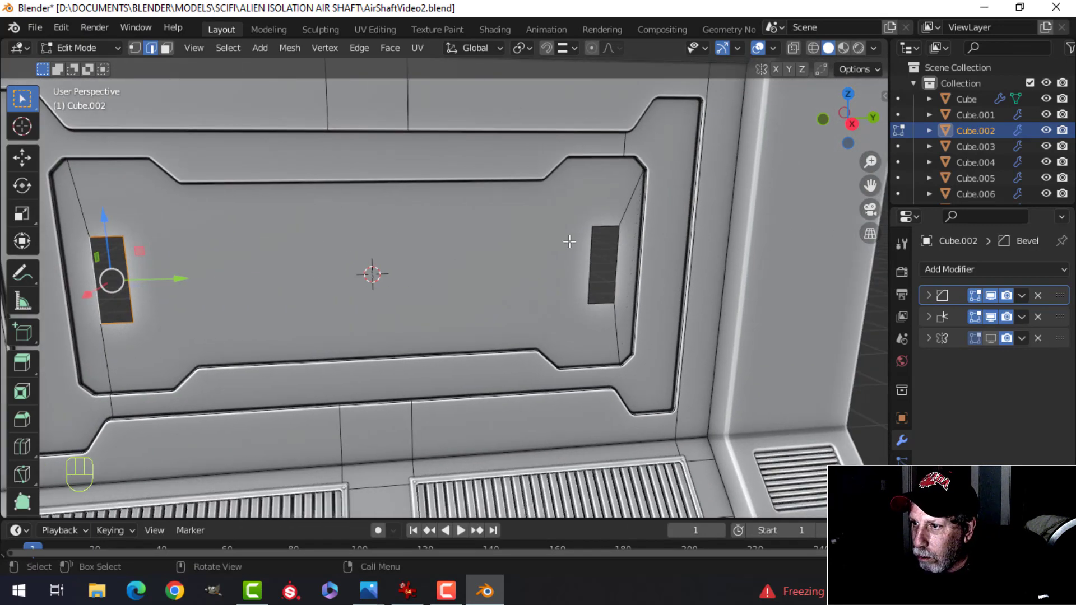
{"action": "scroll", "coordinate": [560, 255], "scroll_direction": "down", "scroll_amount": 3}
{"action": "middle_click_drag", "start_coordinate": [505, 264], "coordinate": [546, 274]}
{"action": "key", "text": "e"}
{"action": "left_click", "coordinate": [546, 275]}
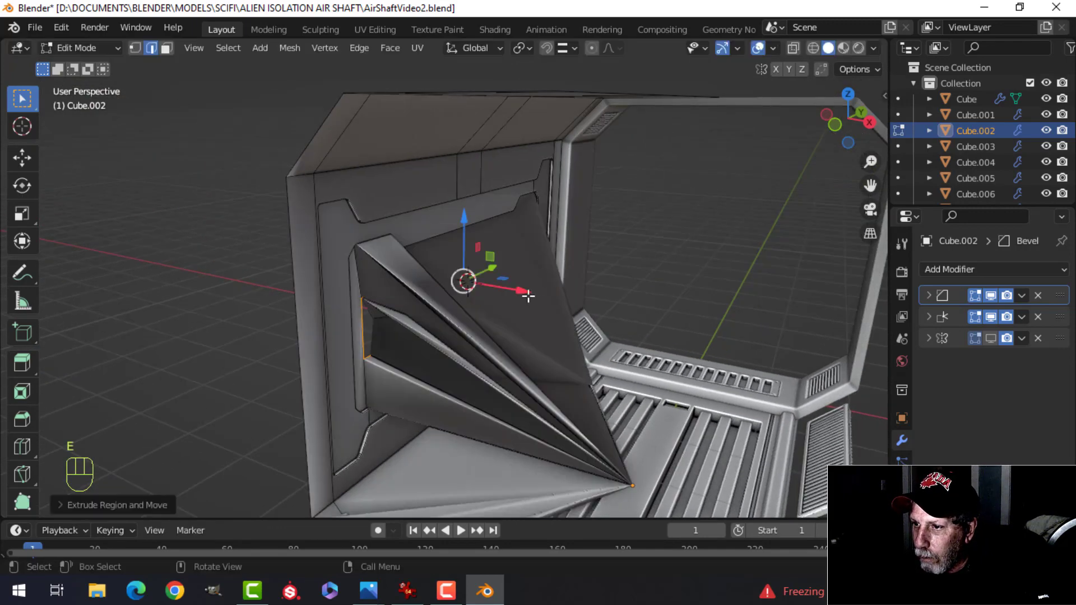
{"action": "left_click_drag", "start_coordinate": [523, 290], "coordinate": [518, 290]}
{"action": "middle_click_drag", "start_coordinate": [518, 289], "coordinate": [331, 302]}
{"action": "scroll", "coordinate": [314, 292], "scroll_direction": "up", "scroll_amount": 2}
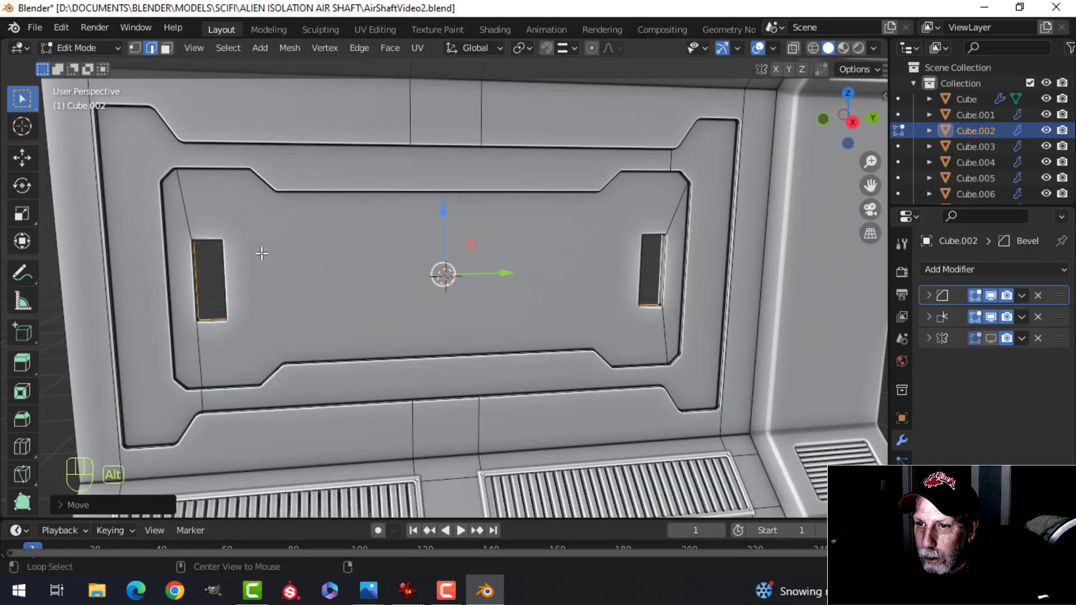
Fill the open back of each extruded handle slot with a face and clear the selection
{"action": "key", "text": "alt+a"}
{"action": "middle_click_drag", "start_coordinate": [262, 252], "coordinate": [233, 224]}
{"action": "scroll", "coordinate": [199, 258], "scroll_direction": "up", "scroll_amount": 2}
{"action": "middle_click_drag", "start_coordinate": [200, 257], "coordinate": [810, 270], "text": "shift"}
{"action": "key", "text": "f"}
{"action": "key", "text": "alt+a"}
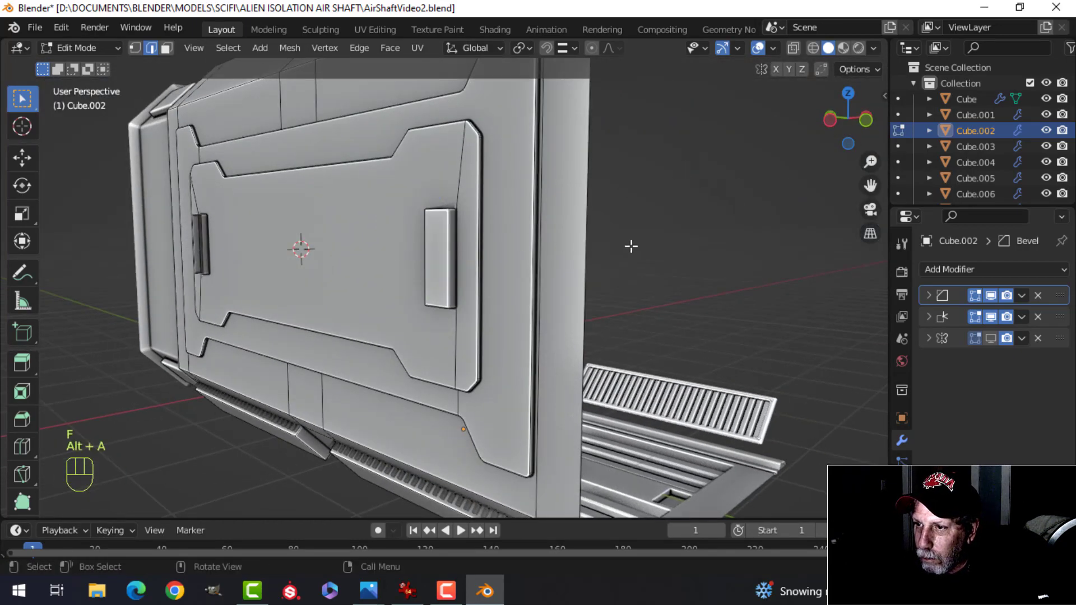
{"action": "middle_click_drag", "start_coordinate": [632, 245], "coordinate": [432, 274]}
{"action": "scroll", "coordinate": [437, 274], "scroll_direction": "down", "scroll_amount": 2}
{"action": "middle_click_drag", "start_coordinate": [523, 271], "coordinate": [489, 261], "text": "shift"}
{"action": "key", "text": "f"}
{"action": "key", "text": "alt+a"}
{"action": "scroll", "coordinate": [296, 271], "scroll_direction": "down", "scroll_amount": 3}
{"action": "scroll", "coordinate": [380, 278], "scroll_direction": "up", "scroll_amount": 2}
{"action": "scroll", "coordinate": [380, 278], "scroll_direction": "up", "scroll_amount": 1}
{"action": "middle_click_drag", "start_coordinate": [246, 279], "coordinate": [506, 269], "text": "shift"}
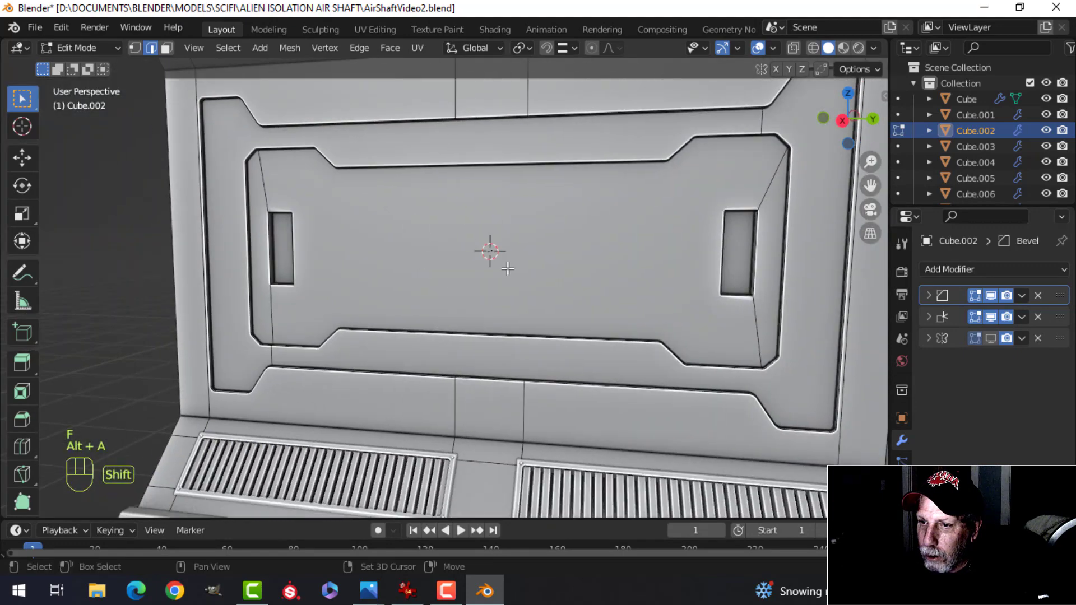
Select the back faces of both handle slots and scale them to about 0.79 around their Individual Origins
{"action": "middle_click_drag", "start_coordinate": [331, 300], "coordinate": [365, 299]}
{"action": "key", "text": "3"}
{"action": "left_click", "coordinate": [228, 240]}
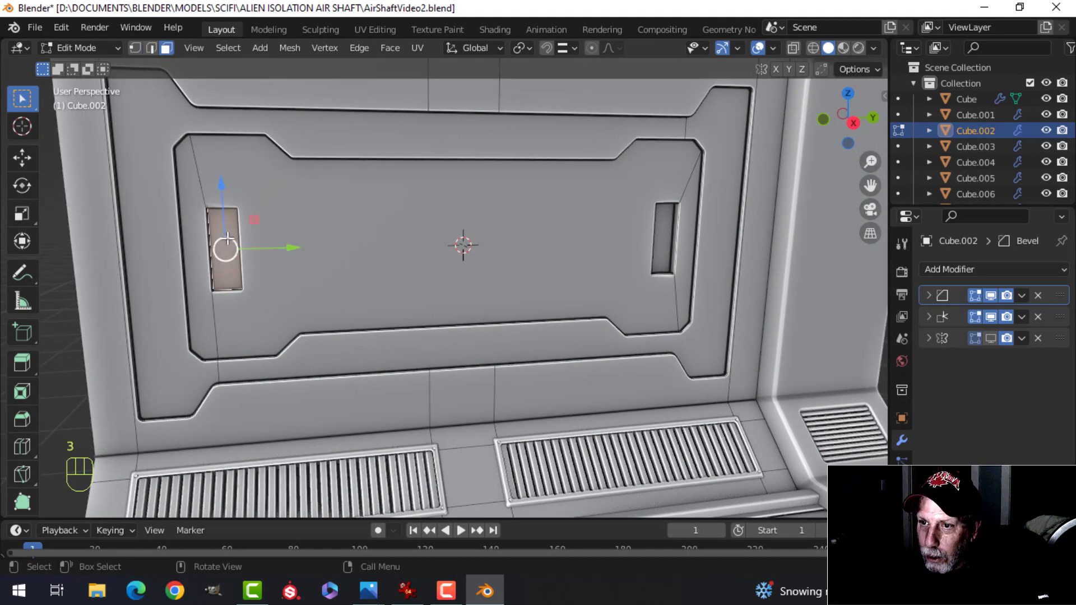
{"action": "left_click", "coordinate": [665, 241], "text": "shift"}
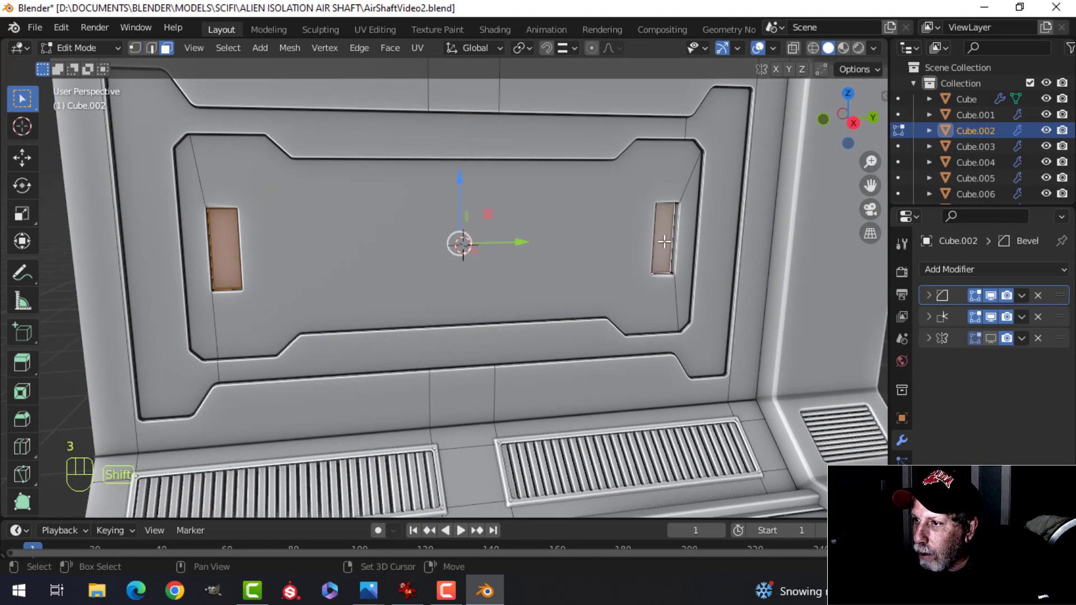
{"action": "left_click", "coordinate": [519, 50]}
{"action": "left_click", "coordinate": [537, 100]}
{"action": "middle_click_drag", "start_coordinate": [425, 212], "coordinate": [568, 192], "text": "shift"}
{"action": "key", "text": "s"}
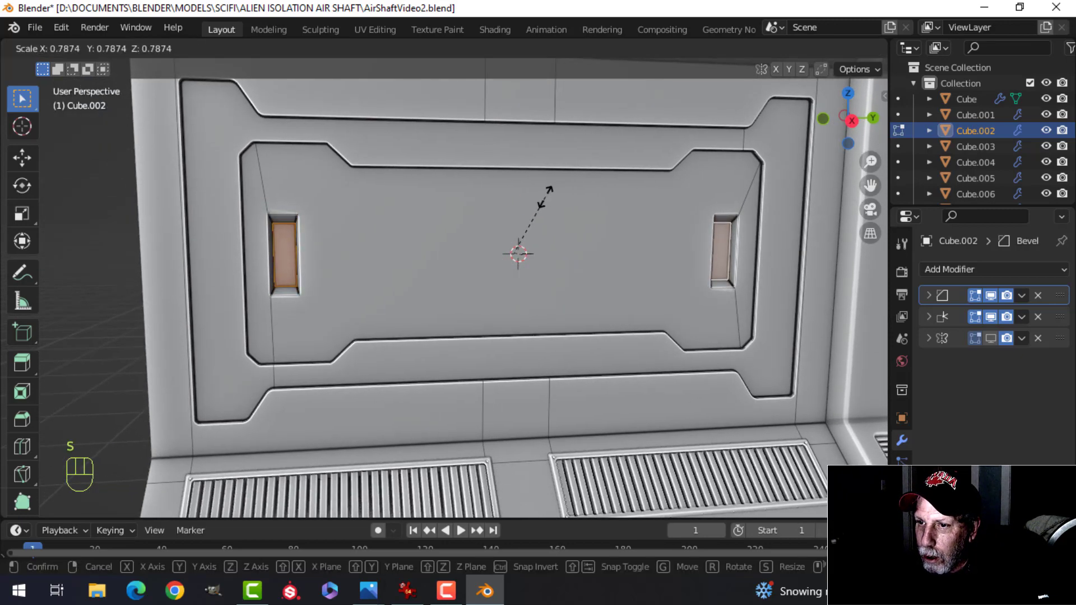
{"action": "left_click", "coordinate": [542, 196]}
Expand the side wall's Bevel modifier settings and clear the face selection
{"action": "middle_click_drag", "start_coordinate": [504, 225], "coordinate": [580, 244]}
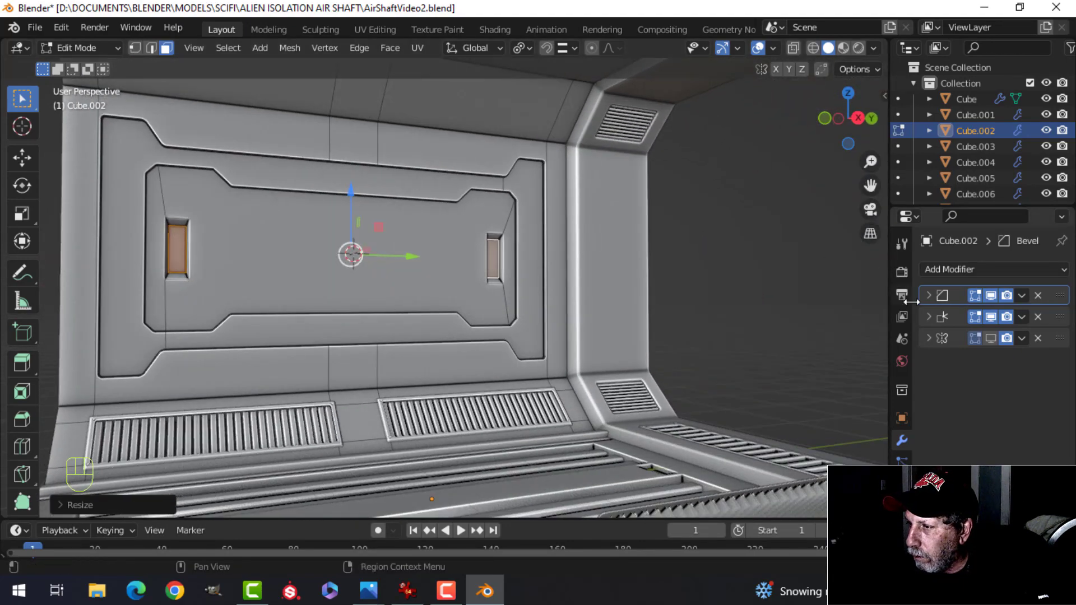
{"action": "left_click", "coordinate": [926, 296]}
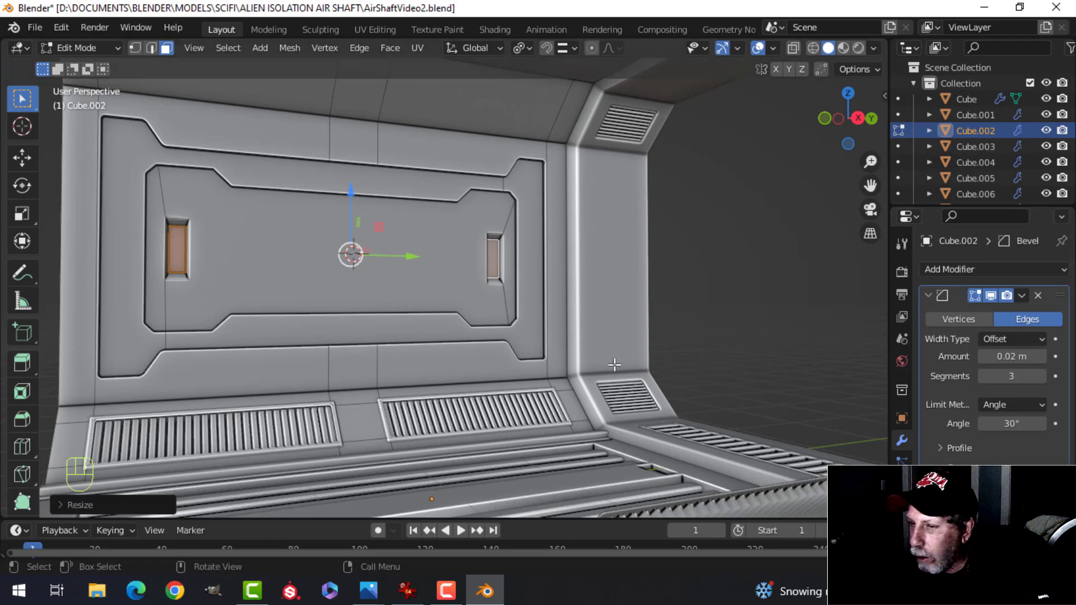
{"action": "scroll", "coordinate": [231, 229], "scroll_direction": "up", "scroll_amount": 5}
{"action": "key", "text": "alt+a"}
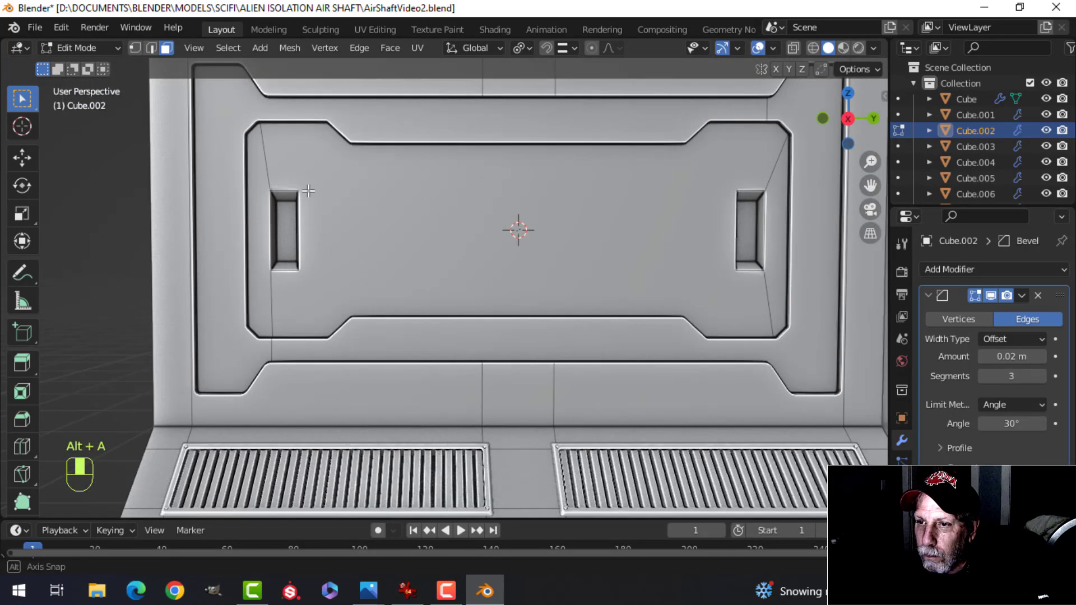
Bevel the four depth-wise corner edges of both handle slots about 0.03 m with 4 segments, using the Median Point pivot, and return to Object Mode
{"action": "scroll", "coordinate": [308, 187], "scroll_direction": "up", "scroll_amount": 3}
{"action": "middle_click_drag", "start_coordinate": [291, 186], "coordinate": [459, 211], "text": "shift"}
{"action": "scroll", "coordinate": [498, 232], "scroll_direction": "up", "scroll_amount": 2}
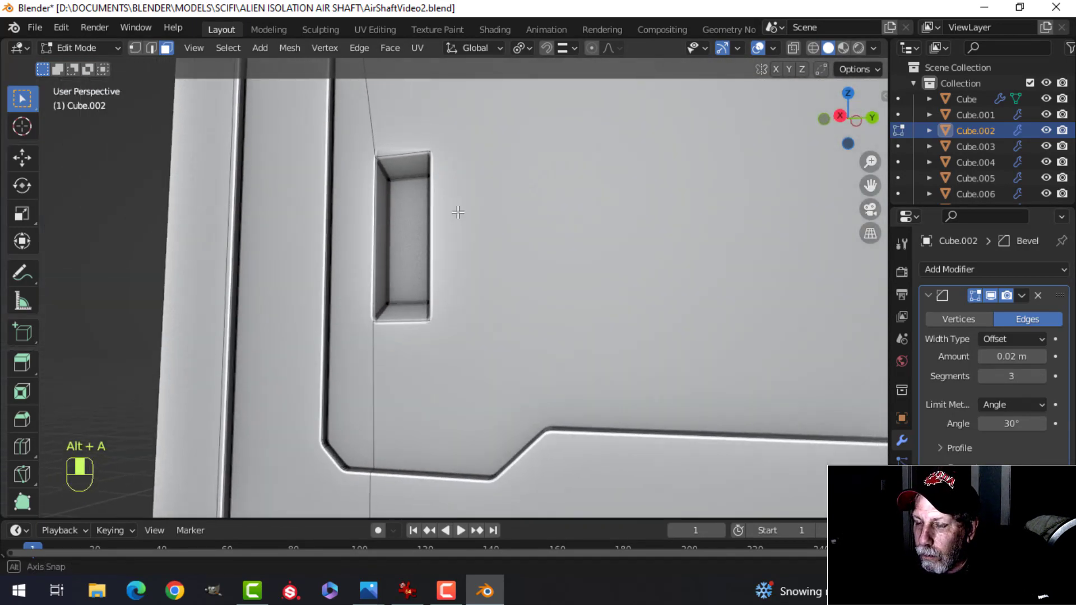
{"action": "scroll", "coordinate": [448, 202], "scroll_direction": "down", "scroll_amount": 2}
{"action": "scroll", "coordinate": [497, 270], "scroll_direction": "up", "scroll_amount": 3}
{"action": "middle_click_drag", "start_coordinate": [425, 180], "coordinate": [519, 187], "text": "shift"}
{"action": "scroll", "coordinate": [441, 207], "scroll_direction": "up", "scroll_amount": 2}
{"action": "key", "text": "2"}
{"action": "left_click", "coordinate": [419, 174]}
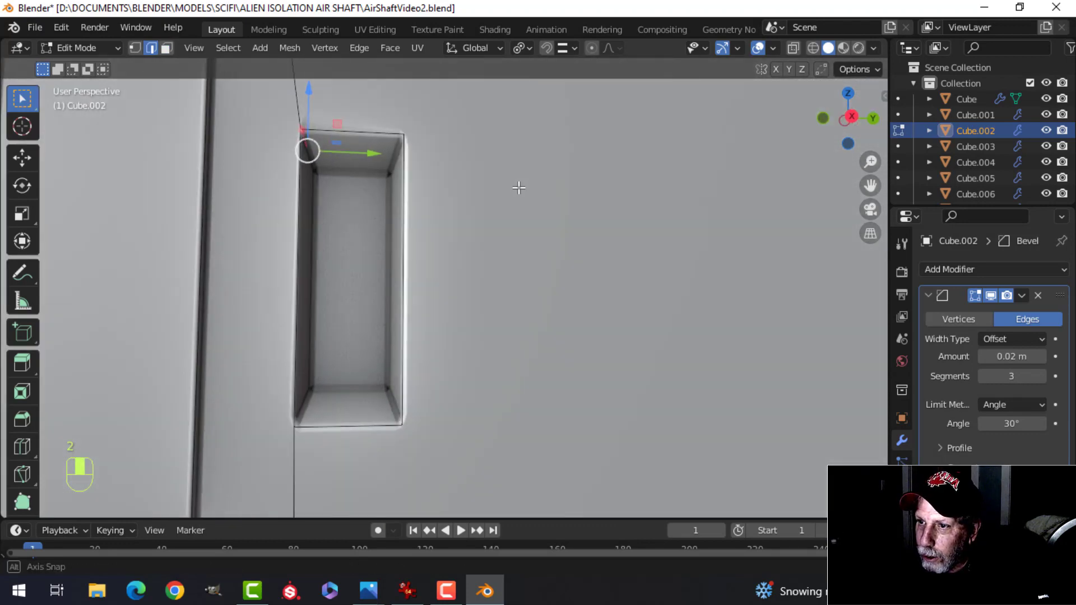
{"action": "left_click", "coordinate": [398, 157], "text": "shift"}
{"action": "middle_click_drag", "start_coordinate": [399, 168], "coordinate": [434, 314]}
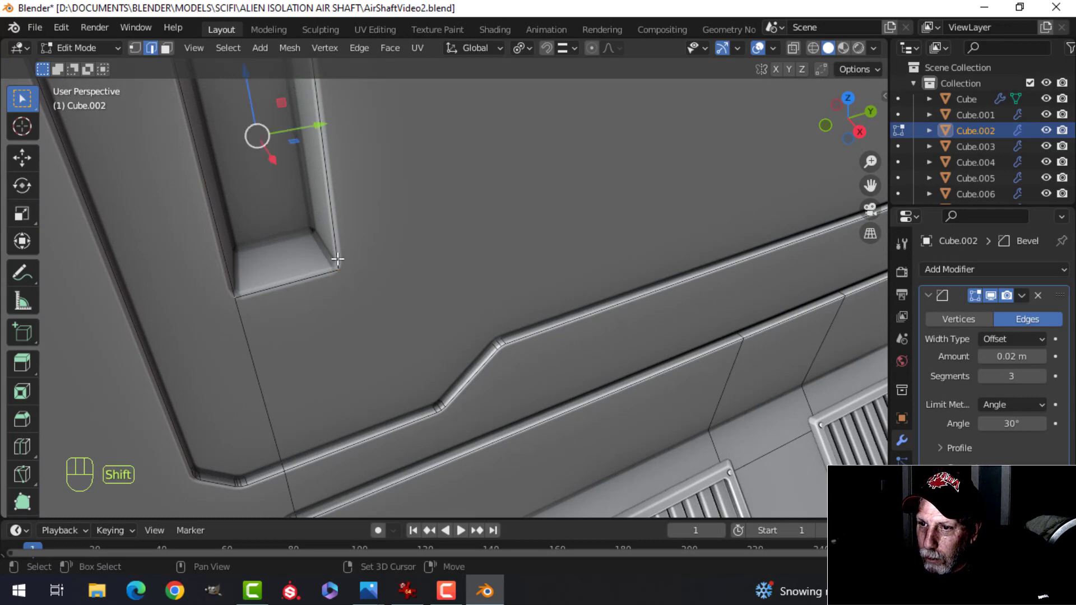
{"action": "middle_click_drag", "start_coordinate": [337, 259], "coordinate": [519, 53]}
{"action": "left_click", "coordinate": [521, 47]}
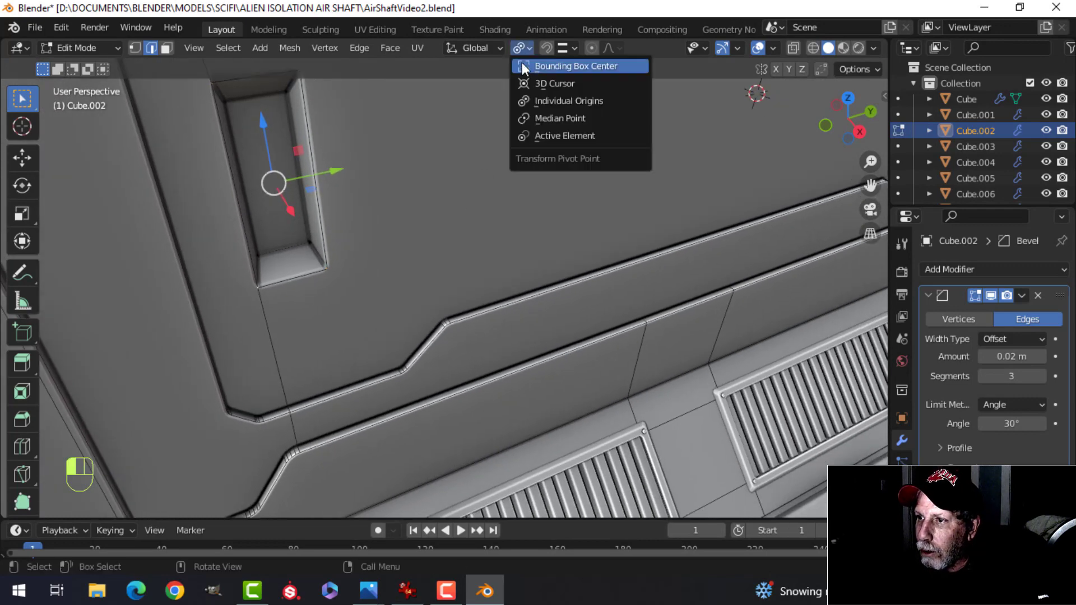
{"action": "left_click", "coordinate": [532, 118]}
{"action": "middle_click_drag", "start_coordinate": [557, 146], "coordinate": [591, 143]}
{"action": "left_click", "coordinate": [622, 213], "text": "shift"}
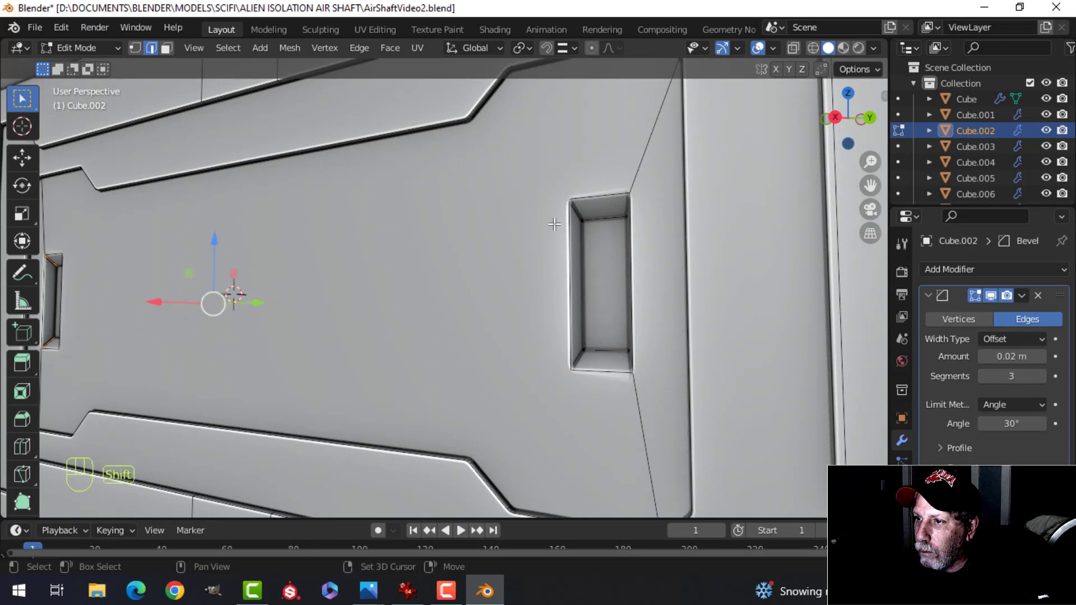
{"action": "middle_click_drag", "start_coordinate": [554, 224], "coordinate": [565, 227]}
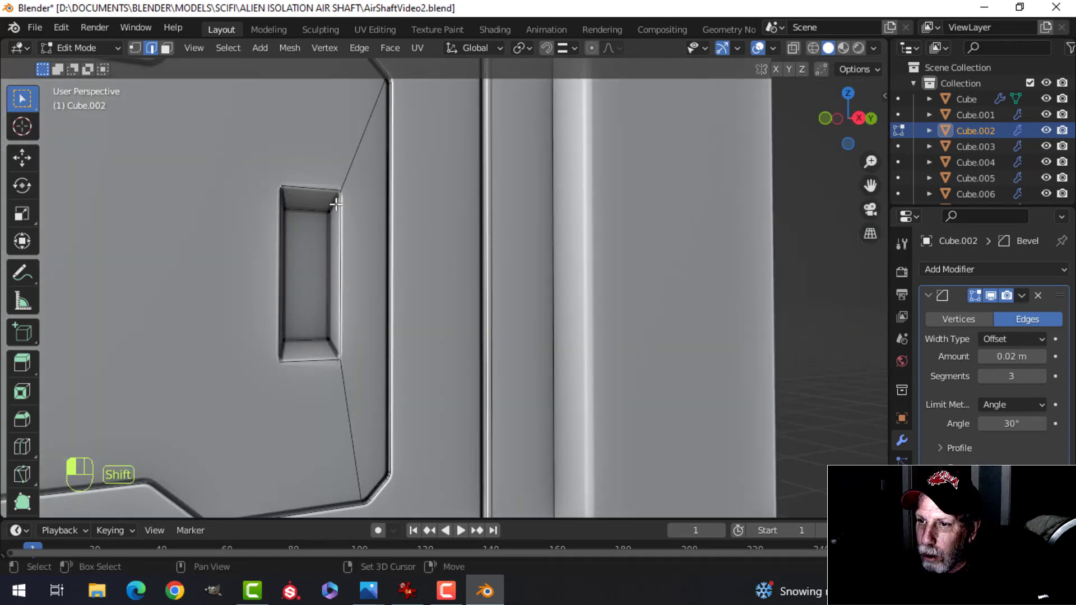
{"action": "key", "text": "ctrl+b"}
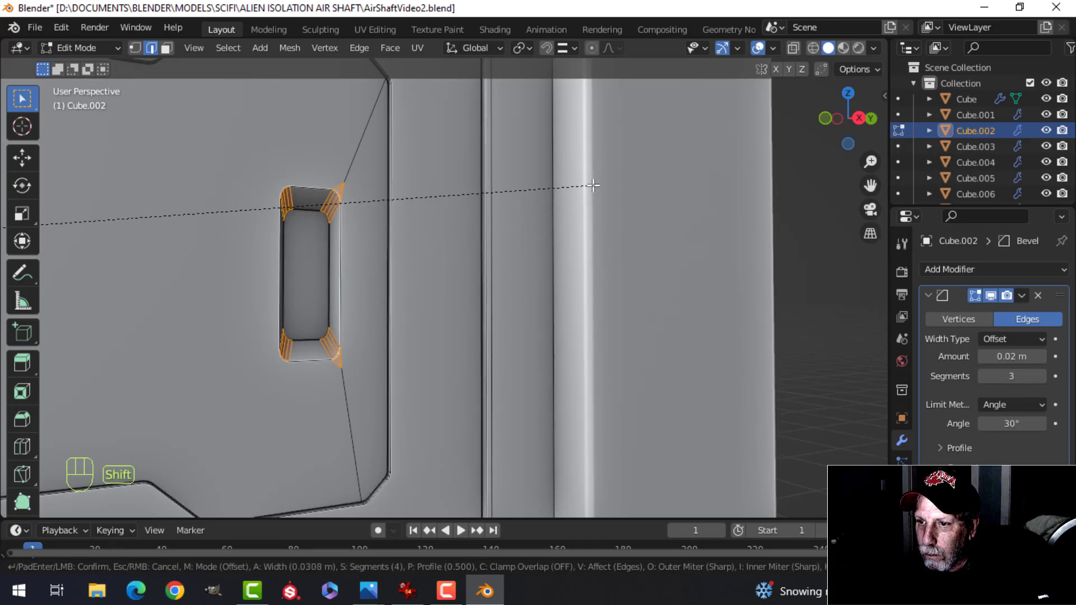
{"action": "left_click", "coordinate": [593, 185]}
{"action": "scroll", "coordinate": [576, 185], "scroll_direction": "down", "scroll_amount": 5}
{"action": "key", "text": "Tab"}
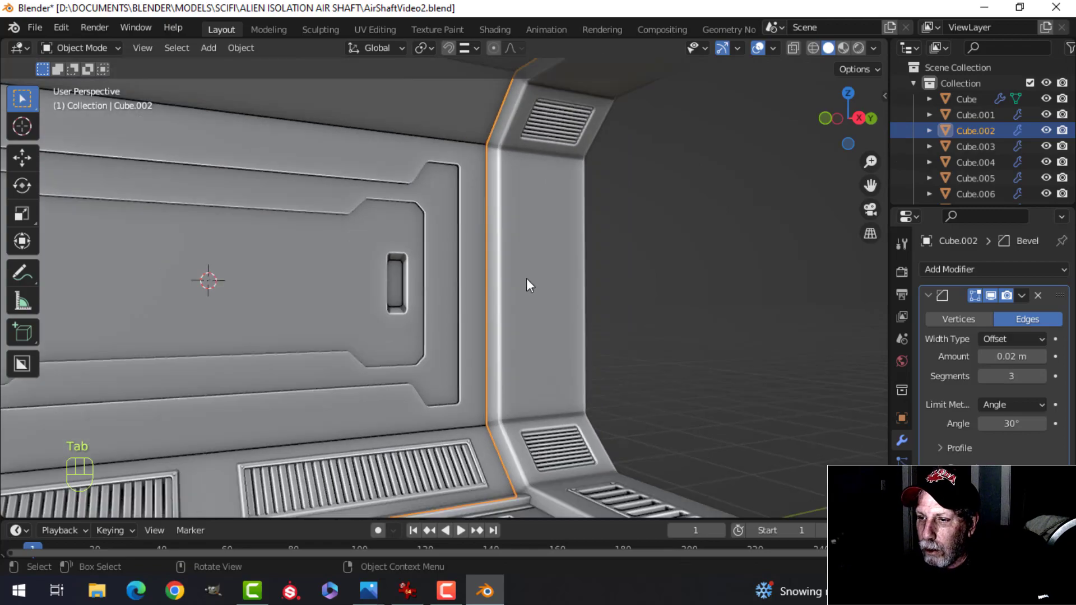
{"action": "key", "text": "alt+a"}
{"action": "middle_click_drag", "start_coordinate": [480, 324], "coordinate": [586, 226]}
{"action": "scroll", "coordinate": [462, 288], "scroll_direction": "up", "scroll_amount": 4}
{"action": "scroll", "coordinate": [444, 275], "scroll_direction": "down", "scroll_amount": 3}
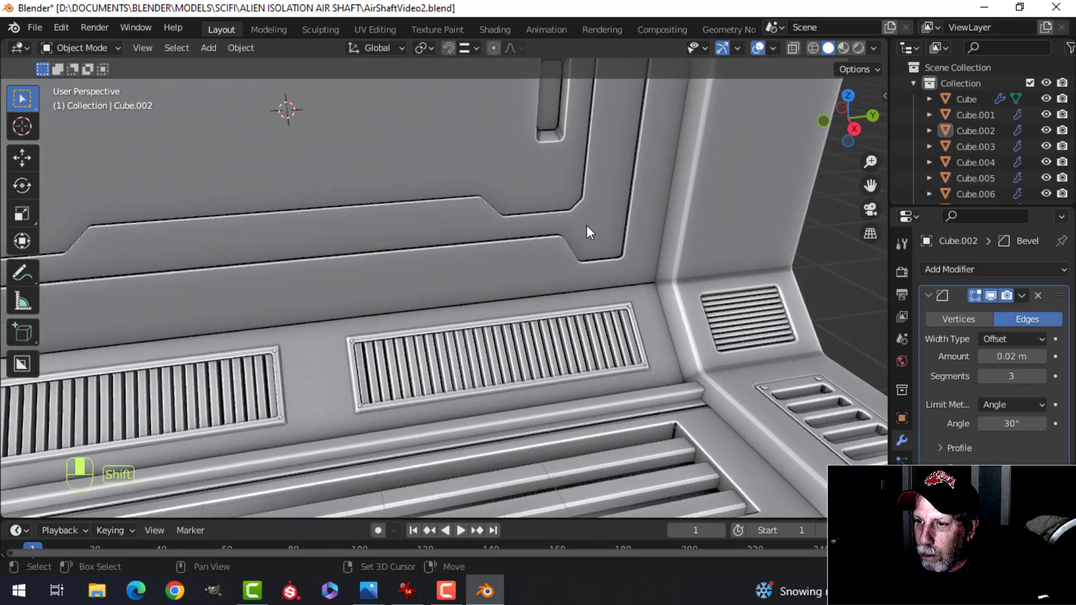
{"action": "scroll", "coordinate": [443, 299], "scroll_direction": "down", "scroll_amount": 3}
{"action": "middle_click_drag", "start_coordinate": [352, 287], "coordinate": [607, 275]}
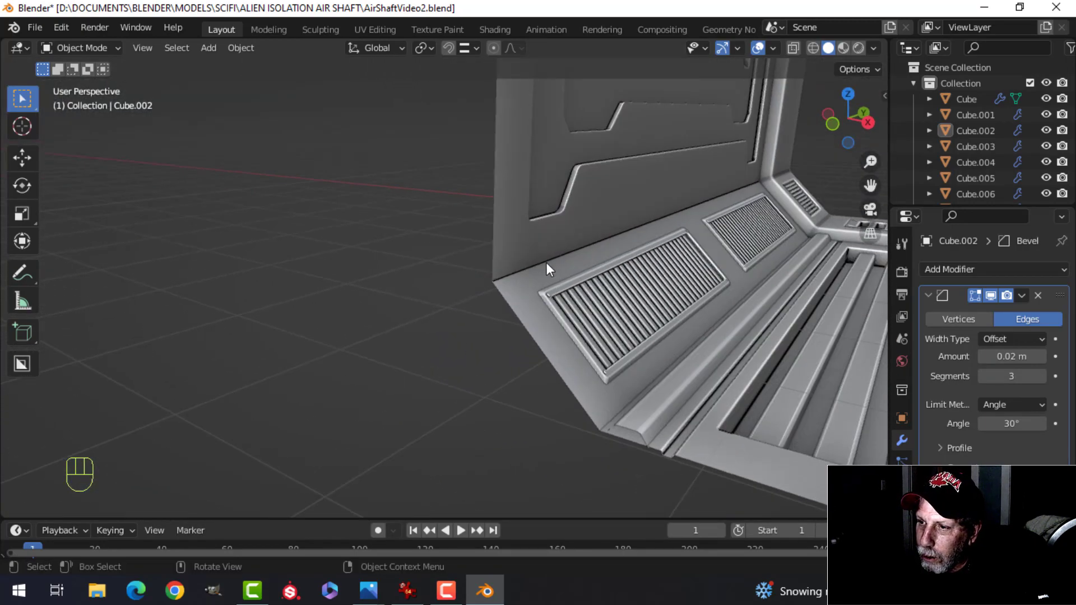
Unhide the mirrored cutter blocks and scale the block's whole mesh down slightly with the pivot set to Individual Origins
{"action": "middle_click_drag", "start_coordinate": [539, 255], "coordinate": [482, 203]}
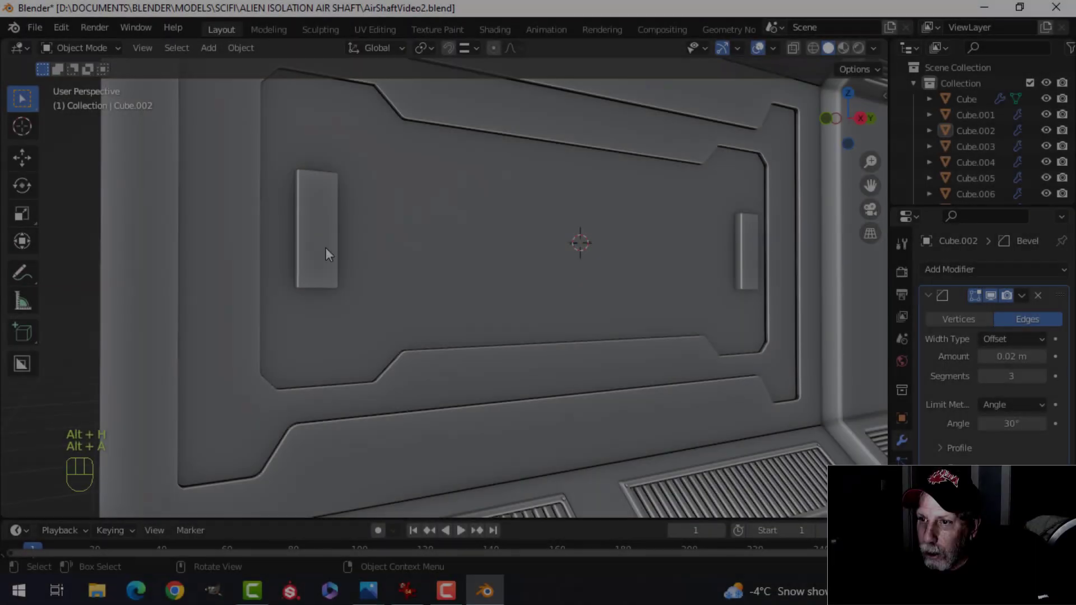
{"action": "left_click", "coordinate": [328, 231]}
{"action": "key", "text": "Tab"}
{"action": "key", "text": "a"}
{"action": "middle_click_drag", "start_coordinate": [445, 234], "coordinate": [551, 63]}
{"action": "left_click", "coordinate": [515, 47]}
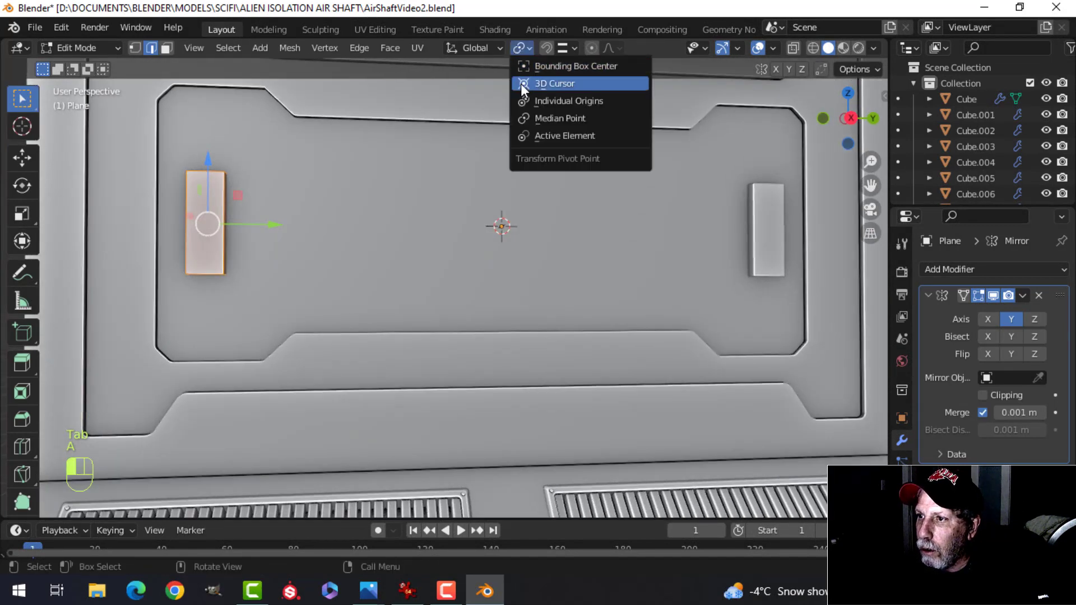
{"action": "left_click", "coordinate": [526, 98]}
{"action": "key", "text": "s"}
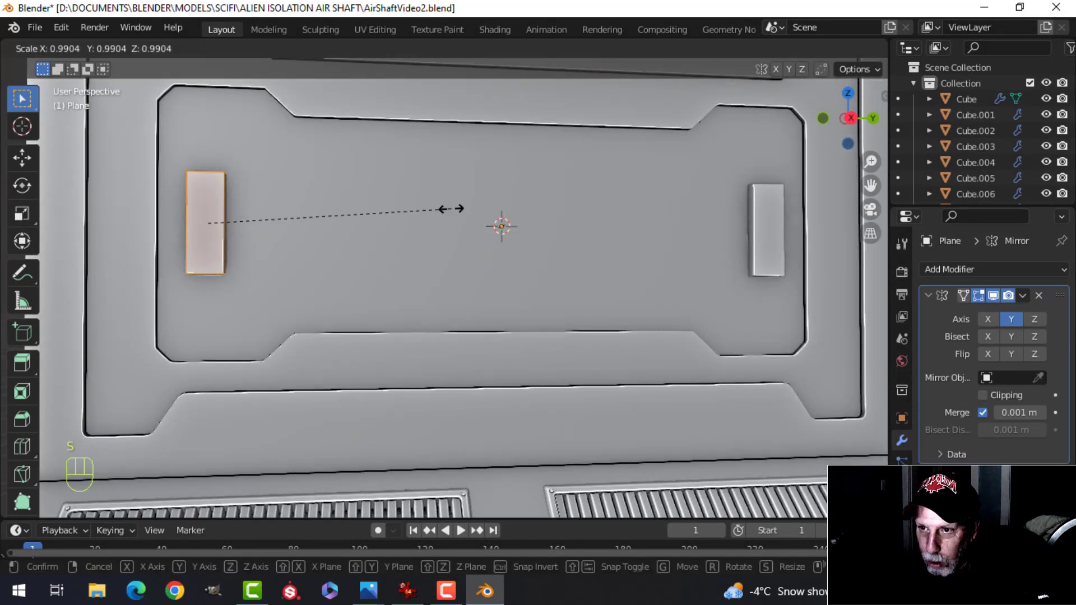
{"action": "left_click", "coordinate": [432, 211]}
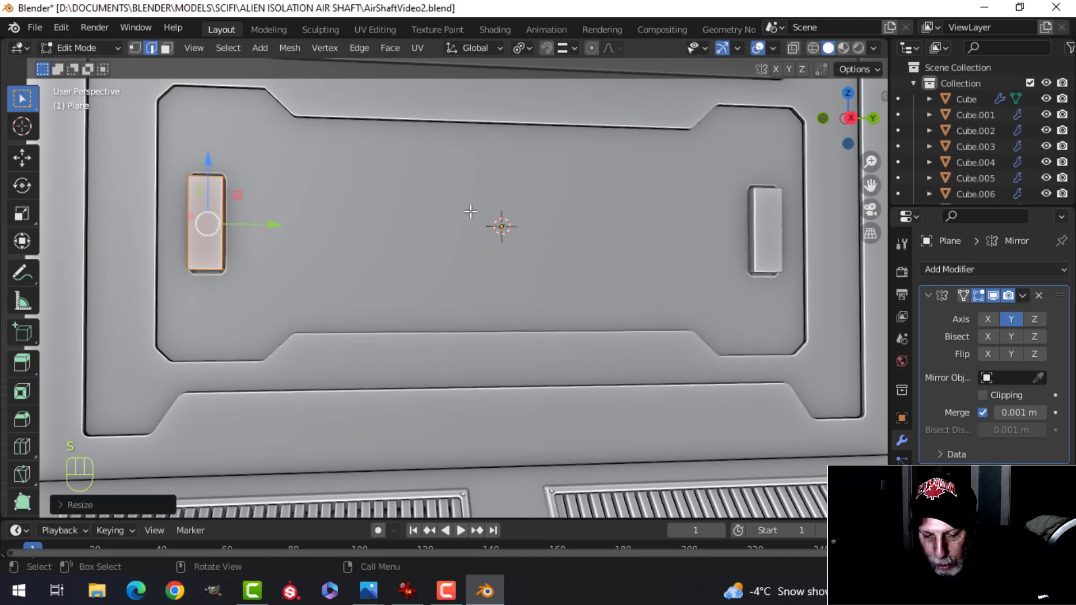
Narrow the block into a handle bar by scaling it to about 0.36 along Y
{"action": "key", "text": "s"}
{"action": "key", "text": "y"}
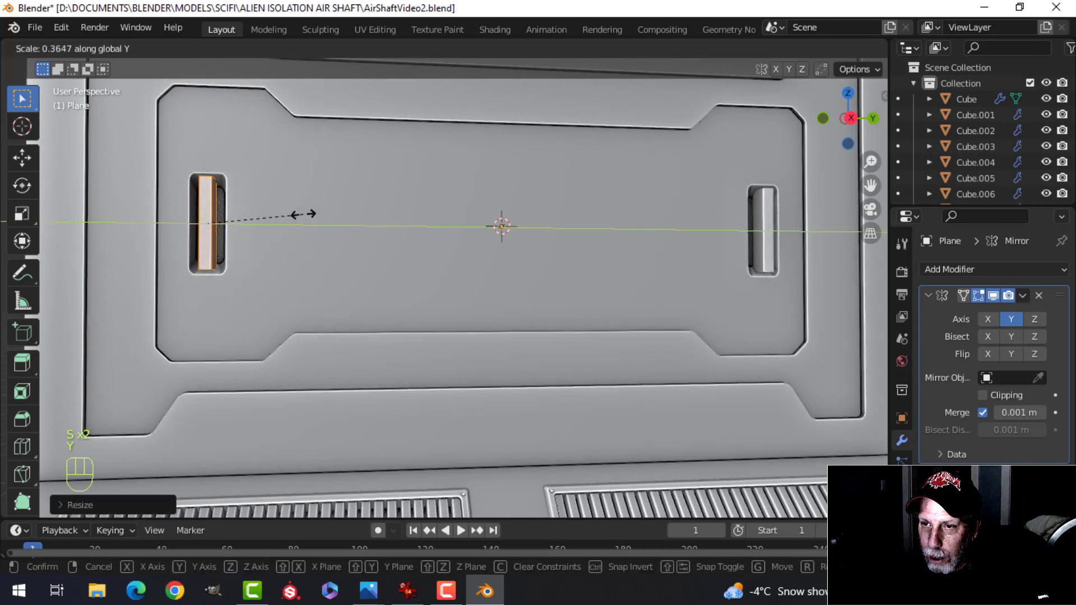
{"action": "left_click", "coordinate": [303, 215]}
Move the handle bar about -0.07 m along X so it sits inside the slot
{"action": "middle_click_drag", "start_coordinate": [305, 216], "coordinate": [399, 234]}
{"action": "scroll", "coordinate": [494, 227], "scroll_direction": "down", "scroll_amount": 3}
{"action": "middle_click_drag", "start_coordinate": [495, 227], "coordinate": [392, 252], "text": "shift"}
{"action": "middle_click_drag", "start_coordinate": [392, 252], "coordinate": [389, 254]}
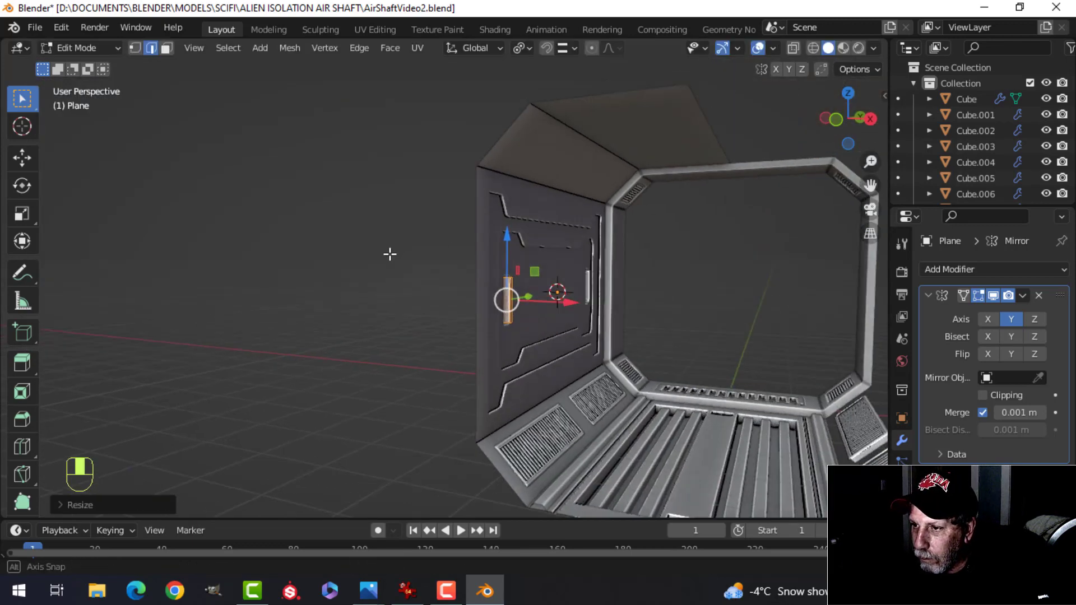
{"action": "scroll", "coordinate": [526, 274], "scroll_direction": "up", "scroll_amount": 3}
{"action": "middle_click_drag", "start_coordinate": [526, 274], "coordinate": [462, 260], "text": "shift"}
{"action": "scroll", "coordinate": [448, 243], "scroll_direction": "up", "scroll_amount": 3}
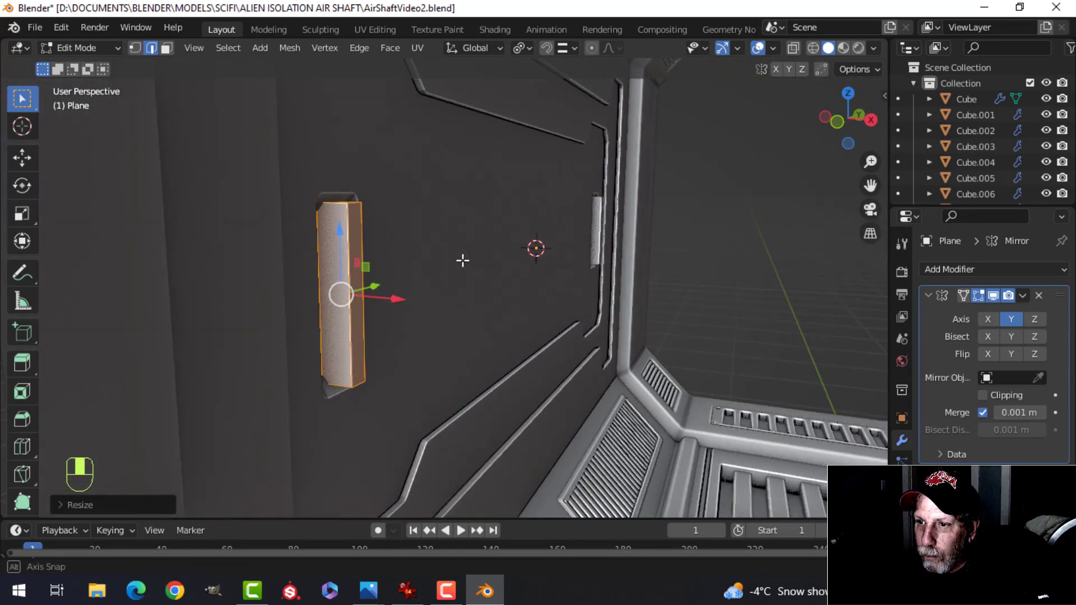
{"action": "key", "text": "g"}
{"action": "key", "text": "x"}
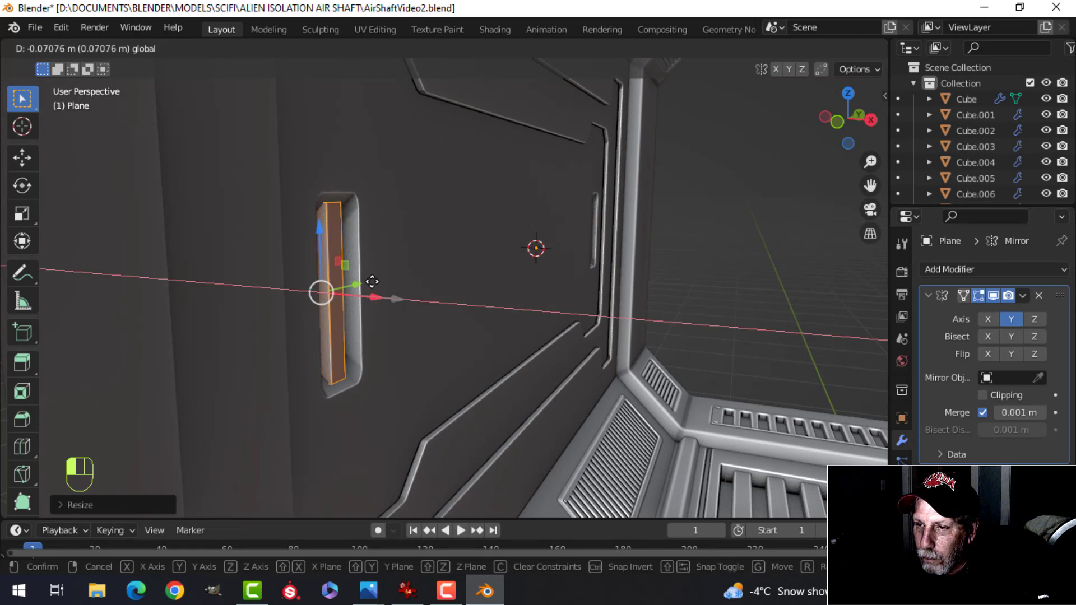
{"action": "left_click", "coordinate": [372, 281]}
Stretch the handle bar to about 1.09 along Z and adjust its depth in the slot
{"action": "key", "text": "s"}
{"action": "key", "text": "z"}
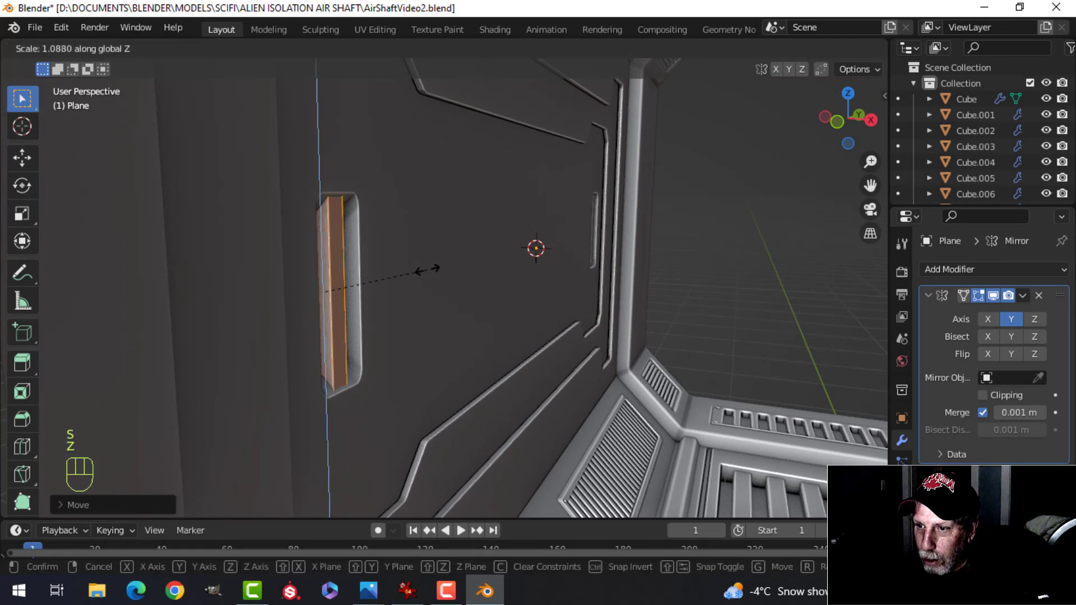
{"action": "left_click", "coordinate": [429, 271]}
{"action": "left_click_drag", "start_coordinate": [372, 296], "coordinate": [391, 272]}
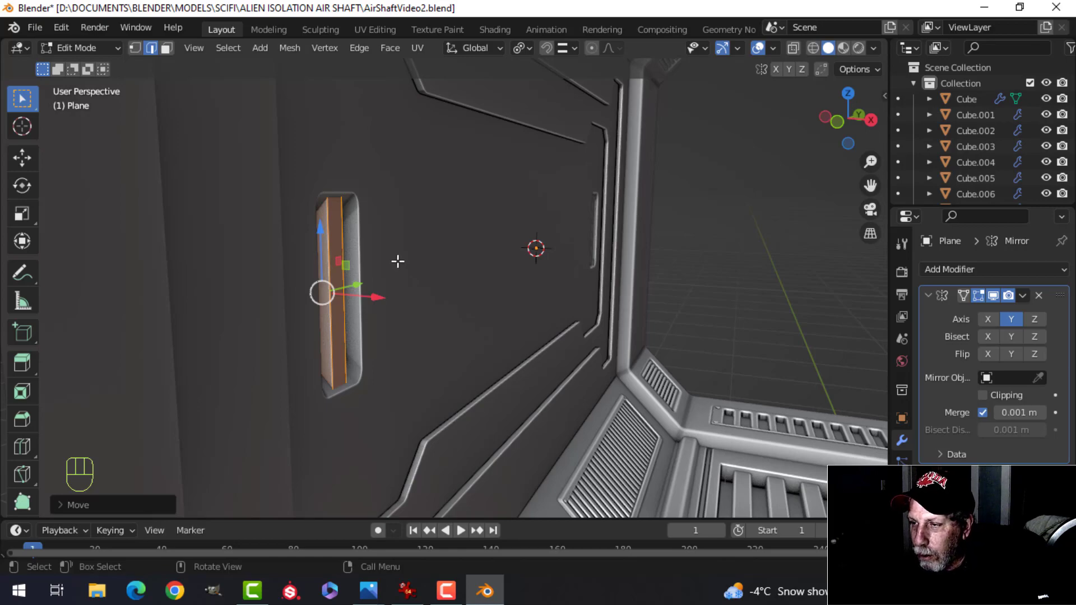
Scale the handle bar slightly thinner along Y
{"action": "mouse_move", "coordinate": [412, 260]}
{"action": "middle_mouse_down"}
{"action": "mouse_move", "coordinate": [476, 250]}
{"action": "mouse_move", "coordinate": [427, 247]}
{"action": "mouse_move", "coordinate": [487, 252]}
{"action": "mouse_move", "coordinate": [411, 252]}
{"action": "middle_mouse_up"}
{"action": "middle_click_drag", "start_coordinate": [342, 243], "coordinate": [504, 215], "text": "shift"}
{"action": "middle_click_drag", "start_coordinate": [504, 215], "coordinate": [434, 219]}
{"action": "middle_click_drag", "start_coordinate": [435, 219], "coordinate": [418, 218], "text": "shift"}
{"action": "key", "text": "s"}
{"action": "key", "text": "y"}
{"action": "left_click", "coordinate": [416, 210]}
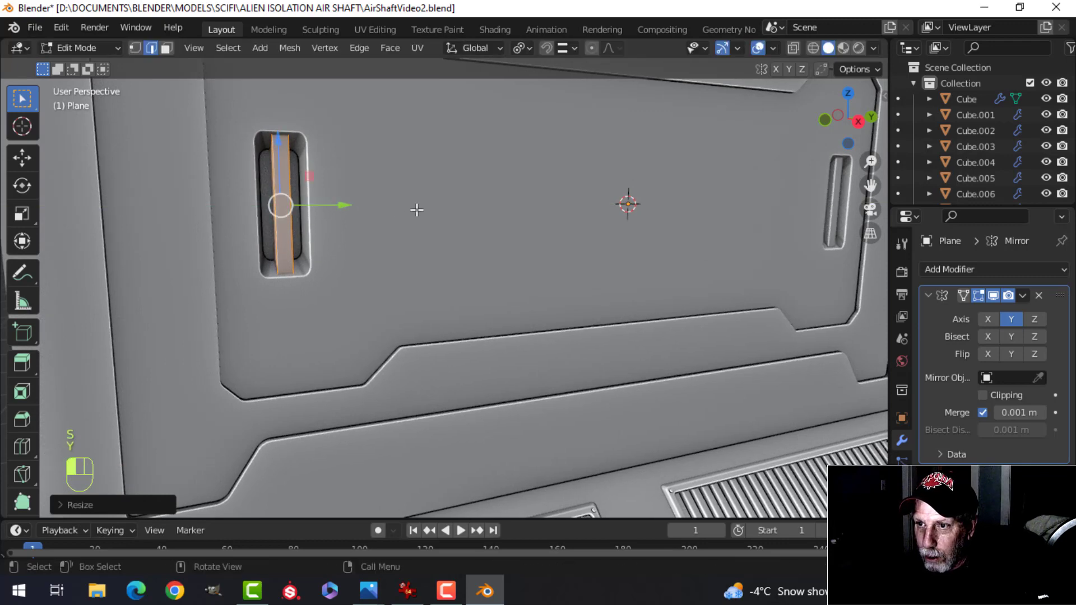
Isolate the handle bars in local view and delete the bar's back, top and bottom faces
{"action": "key", "text": "Tab"}
{"action": "key", "text": "slash"}
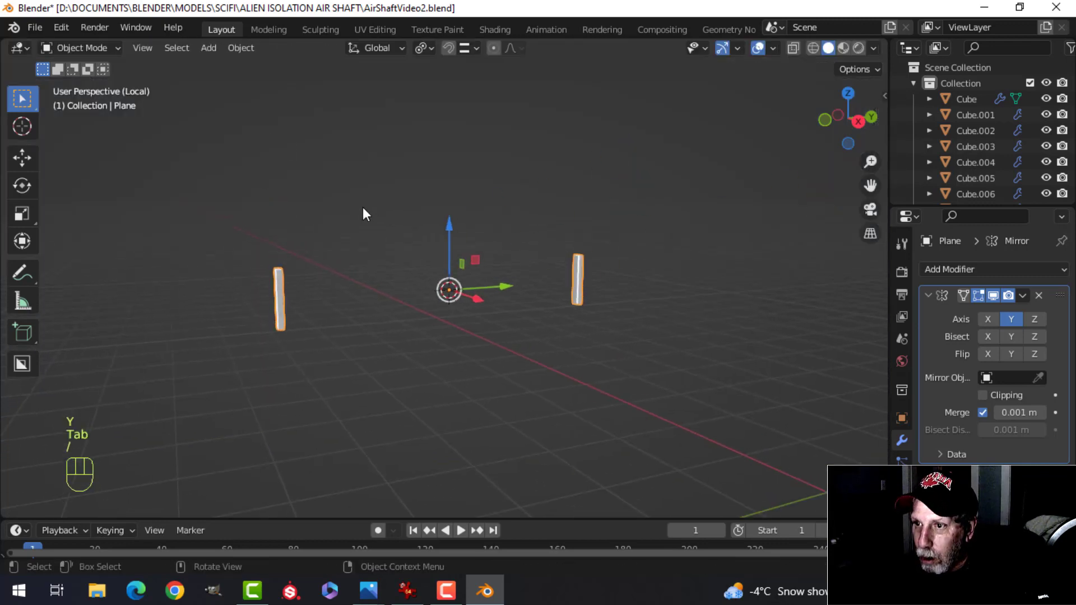
{"action": "middle_click_drag", "start_coordinate": [362, 213], "coordinate": [595, 230]}
{"action": "key", "text": "Tab"}
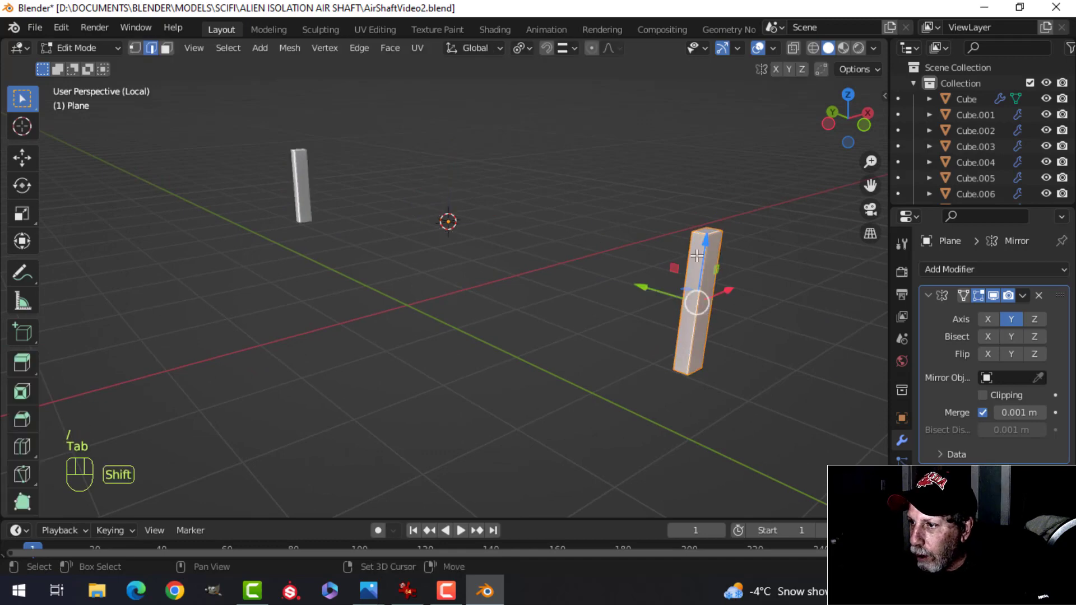
{"action": "key", "text": "alt+a"}
{"action": "middle_click_drag", "start_coordinate": [690, 250], "coordinate": [634, 241], "text": "shift"}
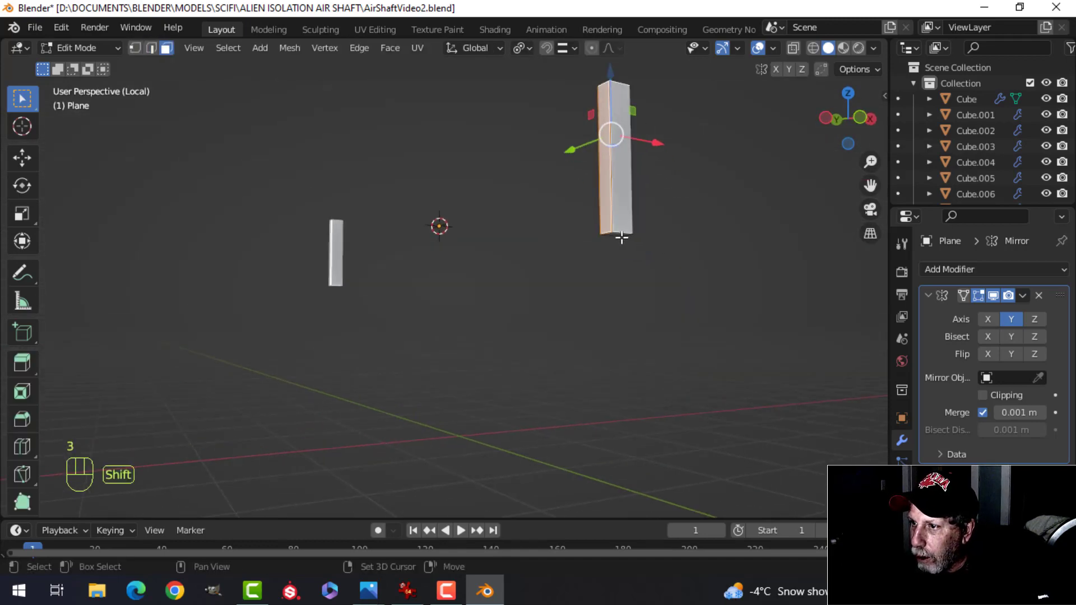
{"action": "key", "text": "x"}
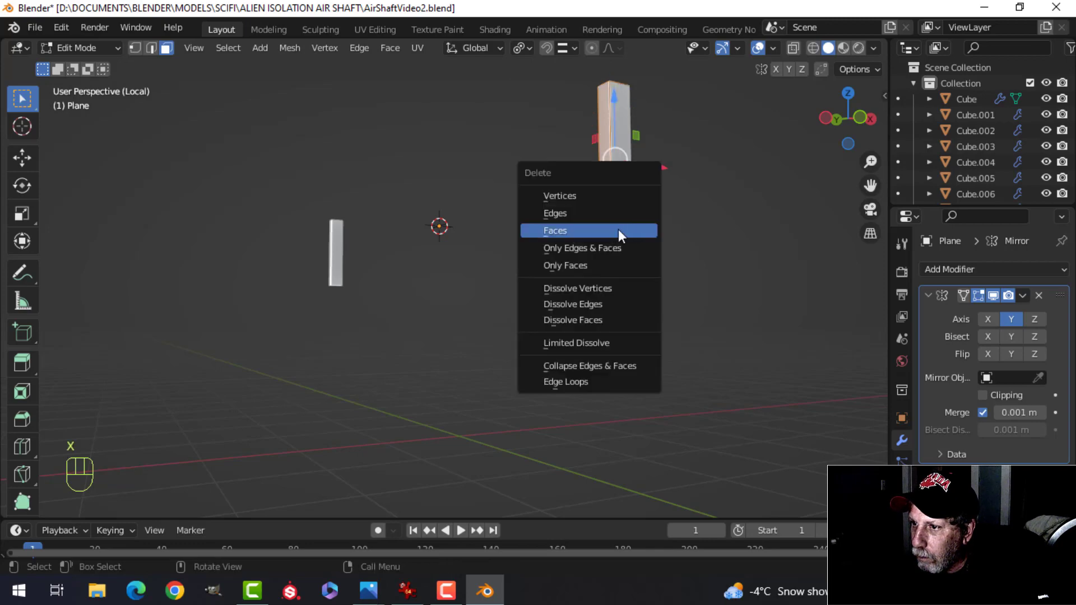
{"action": "left_click", "coordinate": [617, 230]}
Bevel the handle bar's two front vertical edges about 0.015 m with 2 segments and return to Object Mode
{"action": "middle_click_drag", "start_coordinate": [618, 230], "coordinate": [481, 268]}
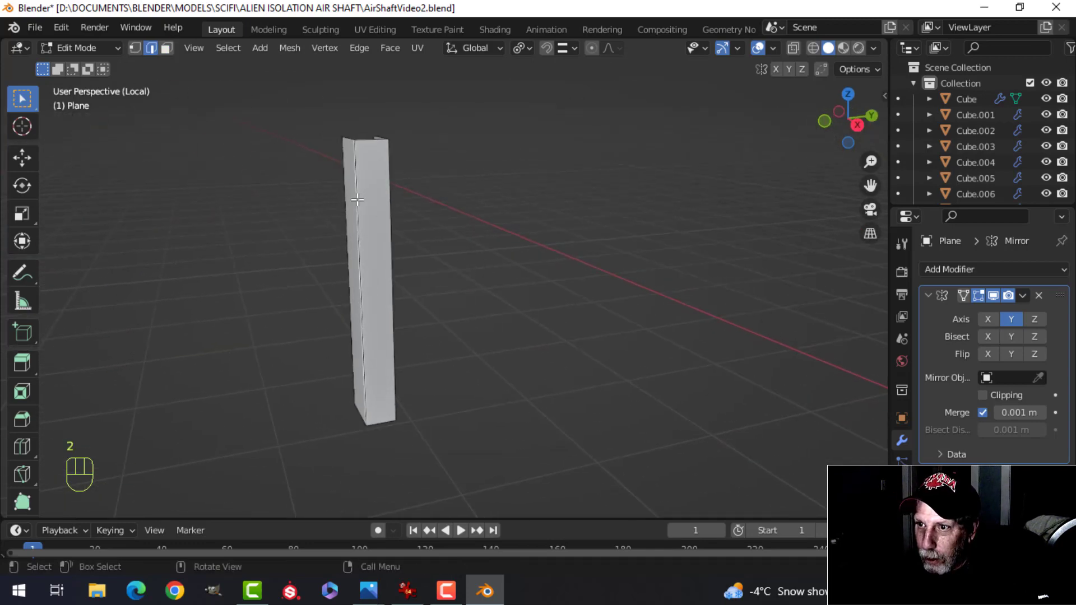
{"action": "key", "text": "ctrl+b"}
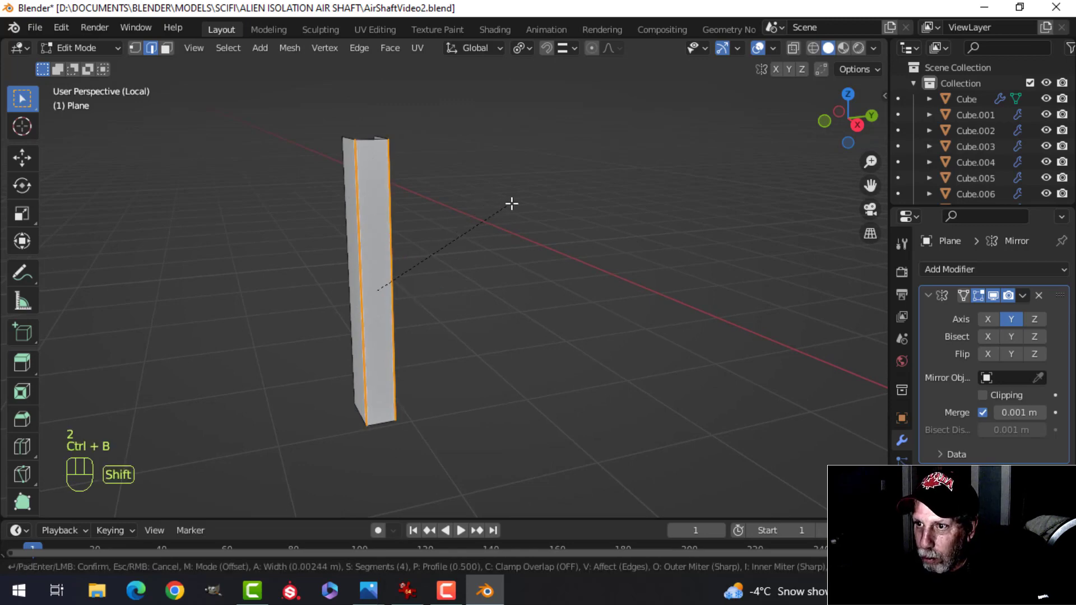
{"action": "scroll", "coordinate": [566, 195], "scroll_direction": "down", "scroll_amount": 2}
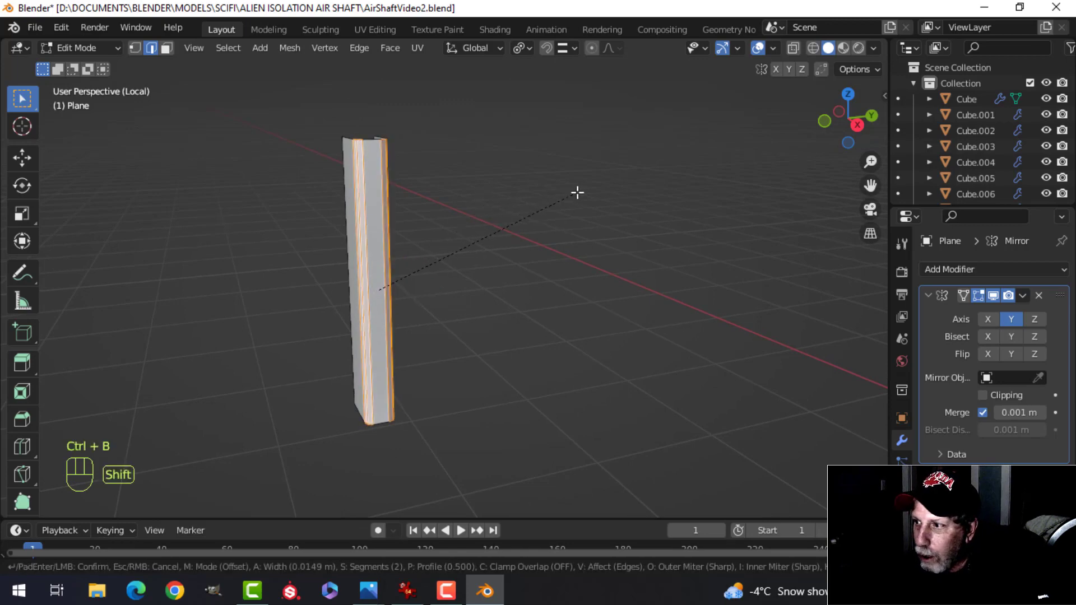
{"action": "left_click", "coordinate": [577, 192]}
{"action": "key", "text": "Tab"}
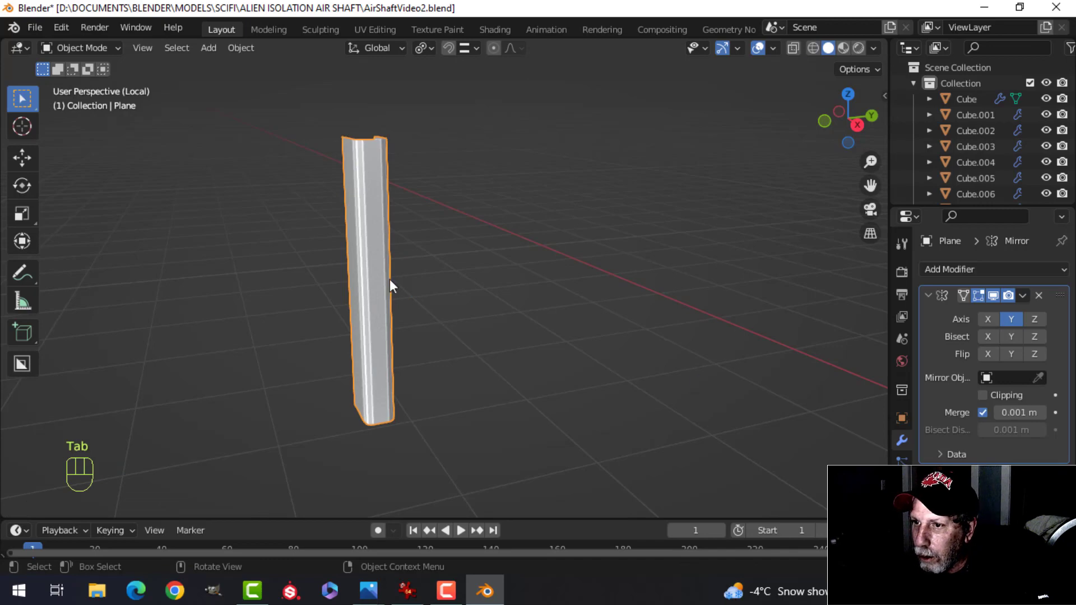
Shade the handle bars smooth and exit local view to show the whole air shaft
{"action": "right_click", "coordinate": [372, 230]}
{"action": "left_click", "coordinate": [372, 232]}
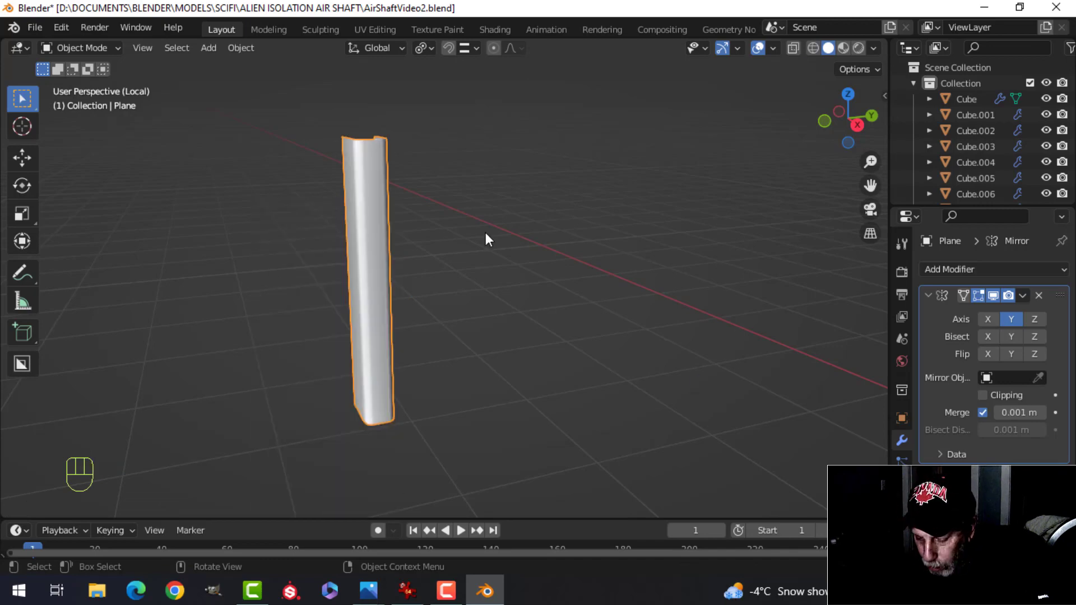
{"action": "key", "text": "KP_Divide"}
{"action": "scroll", "coordinate": [439, 222], "scroll_direction": "down", "scroll_amount": 4}
{"action": "middle_click_drag", "start_coordinate": [455, 222], "coordinate": [421, 228]}
{"action": "mouse_move", "coordinate": [434, 228]}
{"action": "middle_mouse_down"}
{"action": "mouse_move", "coordinate": [424, 227]}
{"action": "mouse_move", "coordinate": [439, 230]}
{"action": "middle_mouse_up"}
{"action": "scroll", "coordinate": [438, 230], "scroll_direction": "up", "scroll_amount": 1}
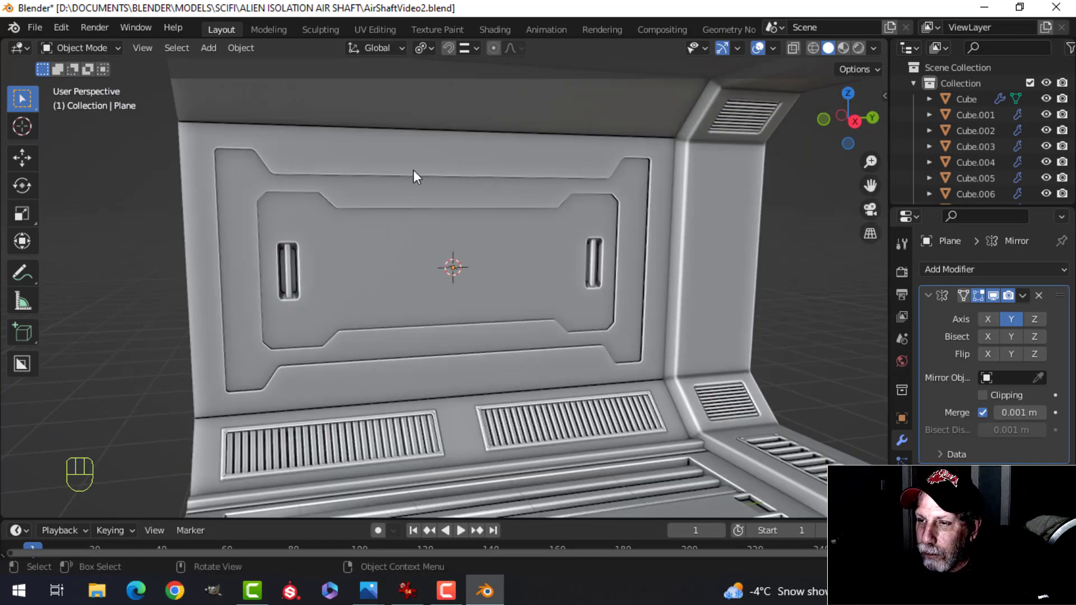
Bevel the long horizontal corner edges above and below the side wall about 0.026 m with 2 segments, returning to Object Mode
{"action": "left_click", "coordinate": [387, 151]}
{"action": "key", "text": "Tab"}
{"action": "scroll", "coordinate": [386, 179], "scroll_direction": "up", "scroll_amount": 3}
{"action": "key", "text": "alt+a"}
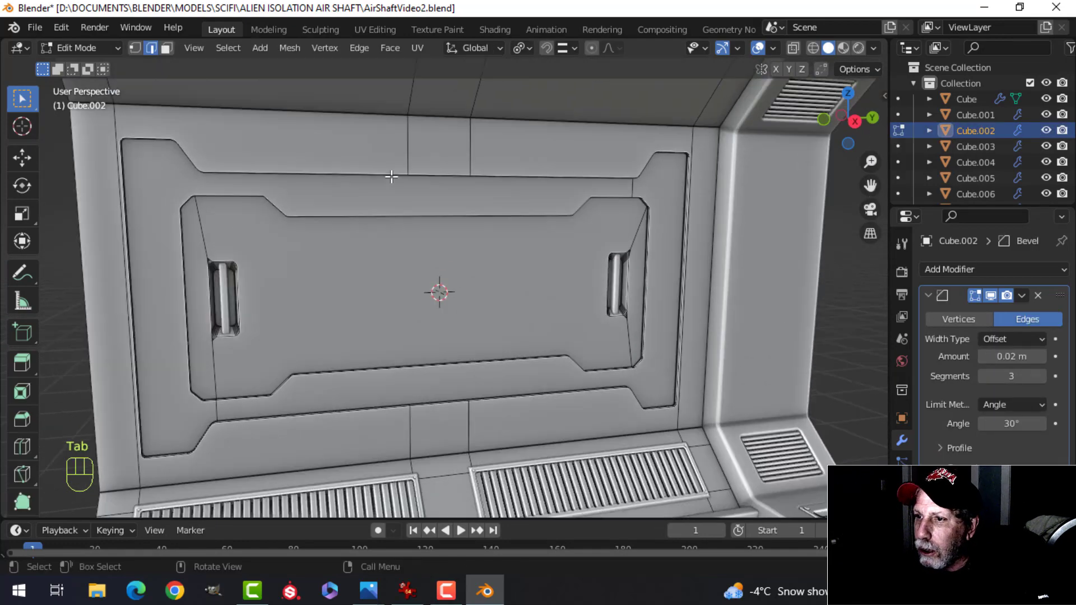
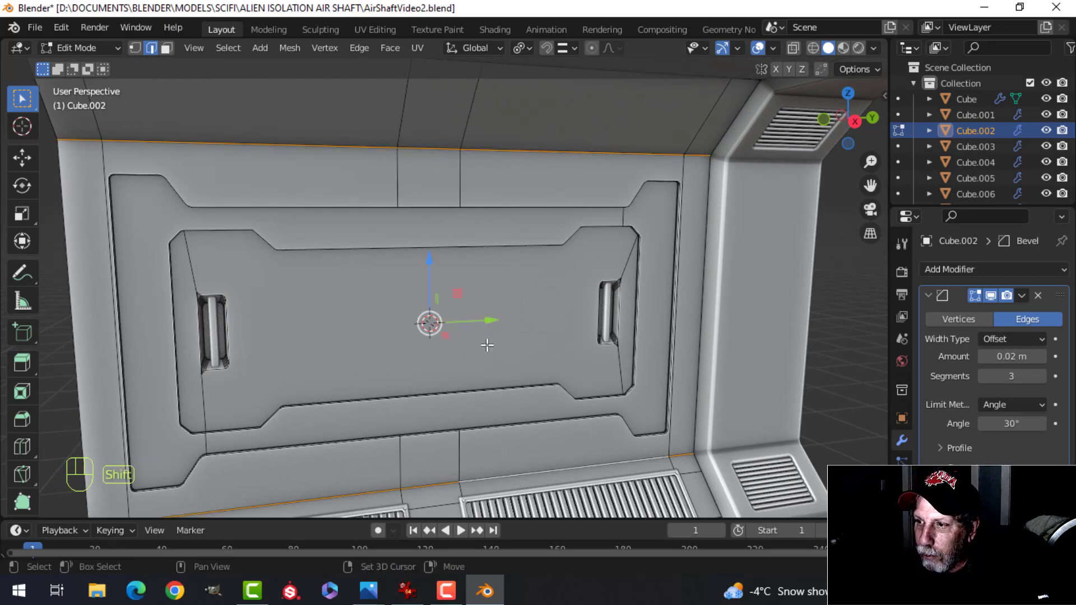
{"action": "middle_click_drag", "start_coordinate": [487, 346], "coordinate": [448, 311], "text": "shift"}
{"action": "scroll", "coordinate": [453, 283], "scroll_direction": "down", "scroll_amount": 1}
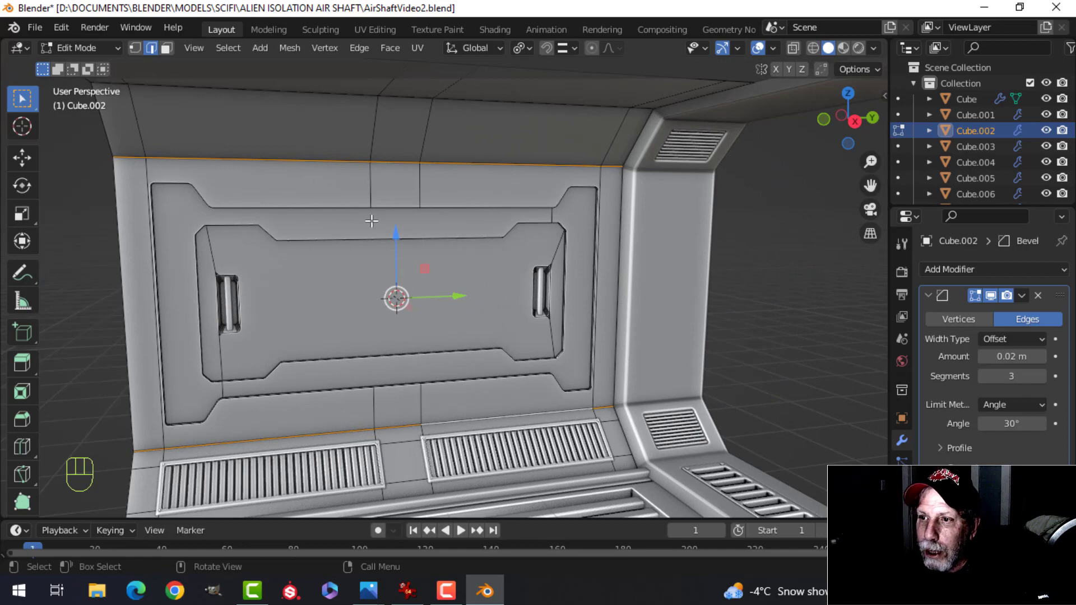
{"action": "middle_click_drag", "start_coordinate": [371, 221], "coordinate": [442, 264]}
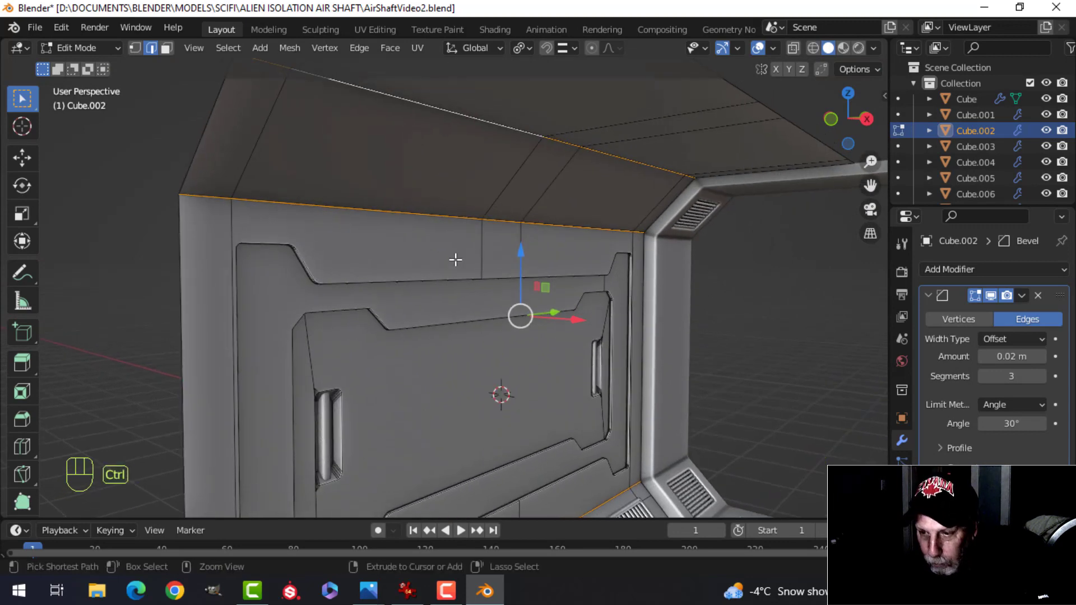
{"action": "key", "text": "ctrl+b"}
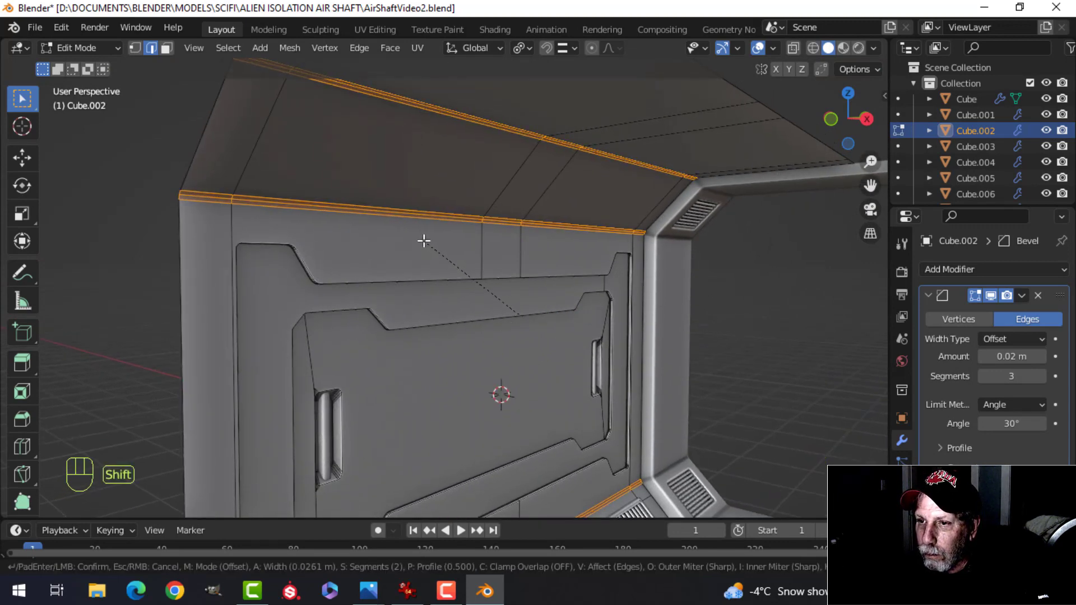
{"action": "left_click", "coordinate": [436, 245]}
{"action": "key", "text": "Tab"}
{"action": "key", "text": "alt+a"}
{"action": "scroll", "coordinate": [452, 268], "scroll_direction": "up", "scroll_amount": 3}
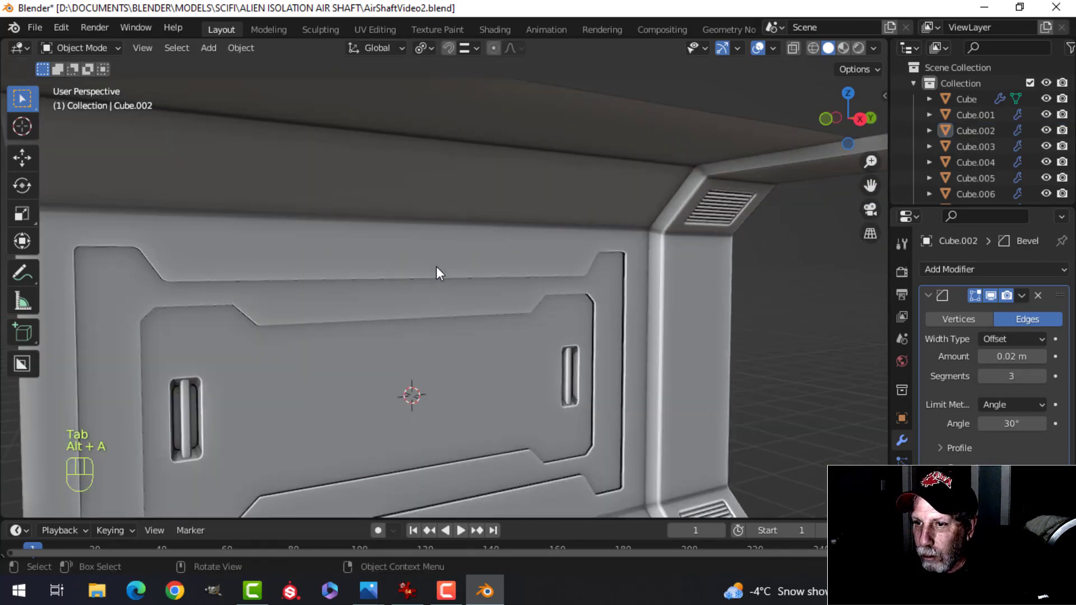
Select the complete outer rim edge of the larger notched recess and bevel it with 3 segments, returning to Object Mode
{"action": "scroll", "coordinate": [430, 264], "scroll_direction": "down", "scroll_amount": 3}
{"action": "middle_click_drag", "start_coordinate": [428, 262], "coordinate": [379, 223], "text": "shift"}
{"action": "scroll", "coordinate": [437, 235], "scroll_direction": "up", "scroll_amount": 1}
{"action": "scroll", "coordinate": [370, 252], "scroll_direction": "up", "scroll_amount": 3}
{"action": "left_click", "coordinate": [360, 277]}
{"action": "key", "text": "Tab"}
{"action": "mouse_move", "coordinate": [295, 269]}
{"action": "middle_mouse_down", "text": "shift"}
{"action": "mouse_move", "coordinate": [348, 258]}
{"action": "mouse_move", "coordinate": [305, 277]}
{"action": "middle_mouse_up", "text": "shift"}
{"action": "key", "text": "alt+a"}
{"action": "scroll", "coordinate": [302, 277], "scroll_direction": "up", "scroll_amount": 2}
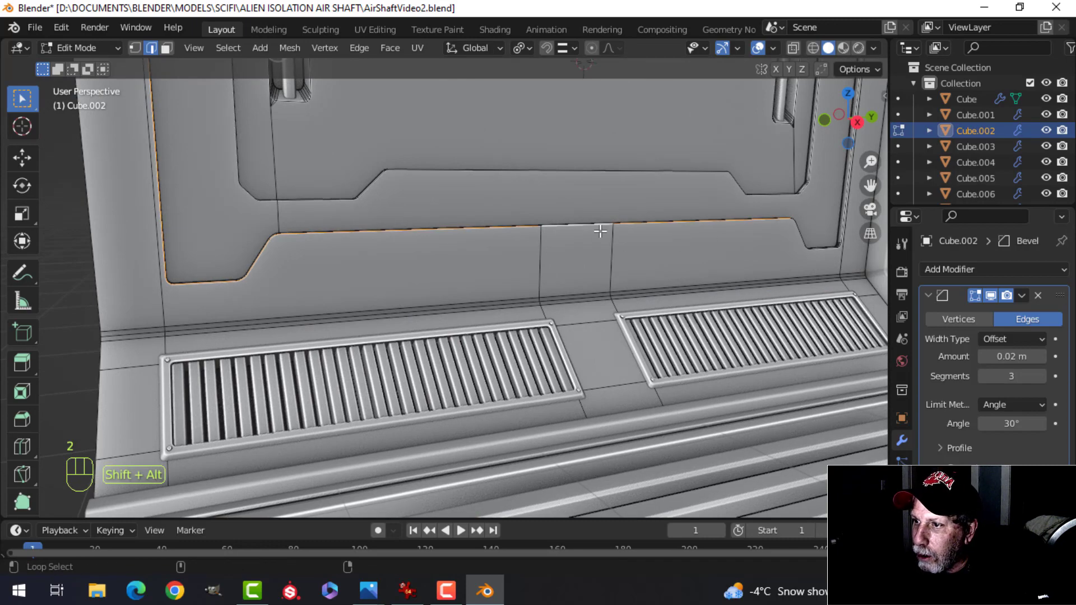
{"action": "middle_click_drag", "start_coordinate": [772, 211], "coordinate": [581, 324], "text": "shift"}
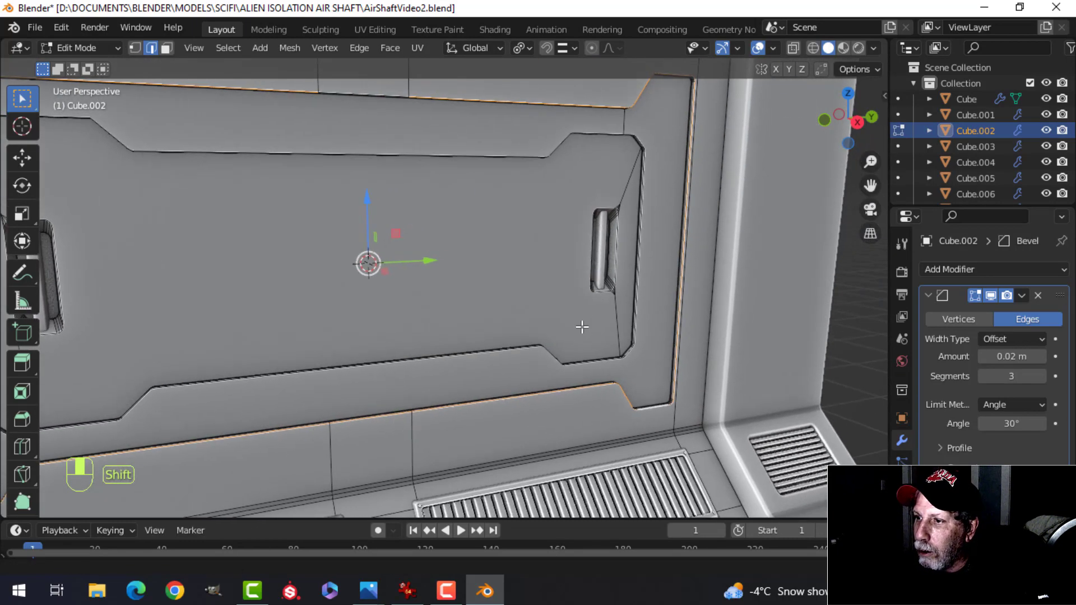
{"action": "scroll", "coordinate": [634, 268], "scroll_direction": "up", "scroll_amount": 2}
{"action": "middle_click_drag", "start_coordinate": [709, 151], "coordinate": [678, 262], "text": "shift"}
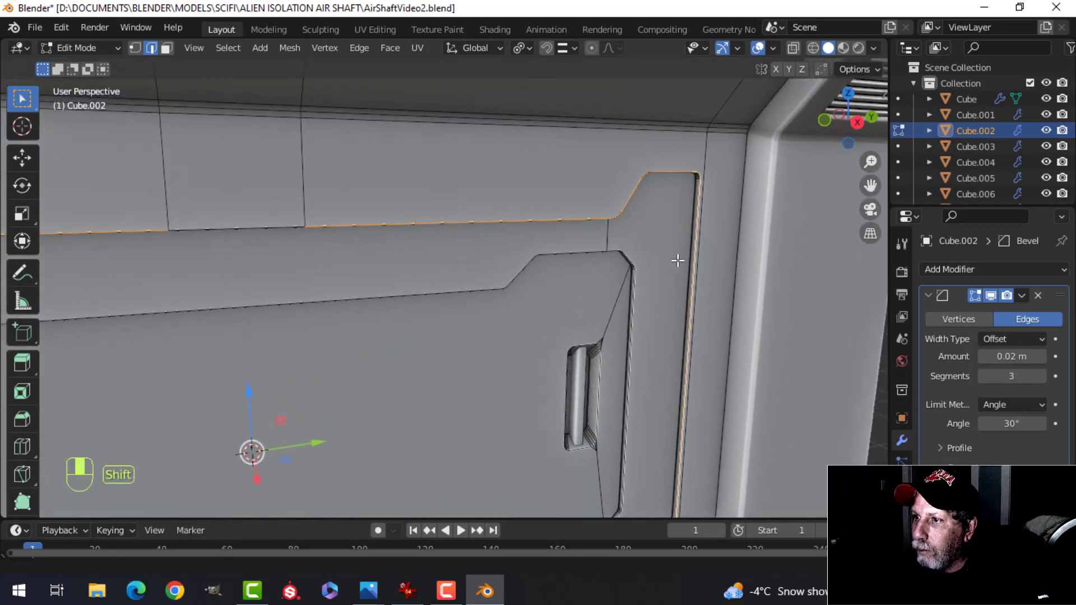
{"action": "scroll", "coordinate": [672, 262], "scroll_direction": "down", "scroll_amount": 2}
{"action": "middle_click_drag", "start_coordinate": [337, 250], "coordinate": [432, 252], "text": "shift"}
{"action": "middle_click_drag", "start_coordinate": [273, 266], "coordinate": [402, 190], "text": "shift"}
{"action": "scroll", "coordinate": [408, 213], "scroll_direction": "up", "scroll_amount": 2}
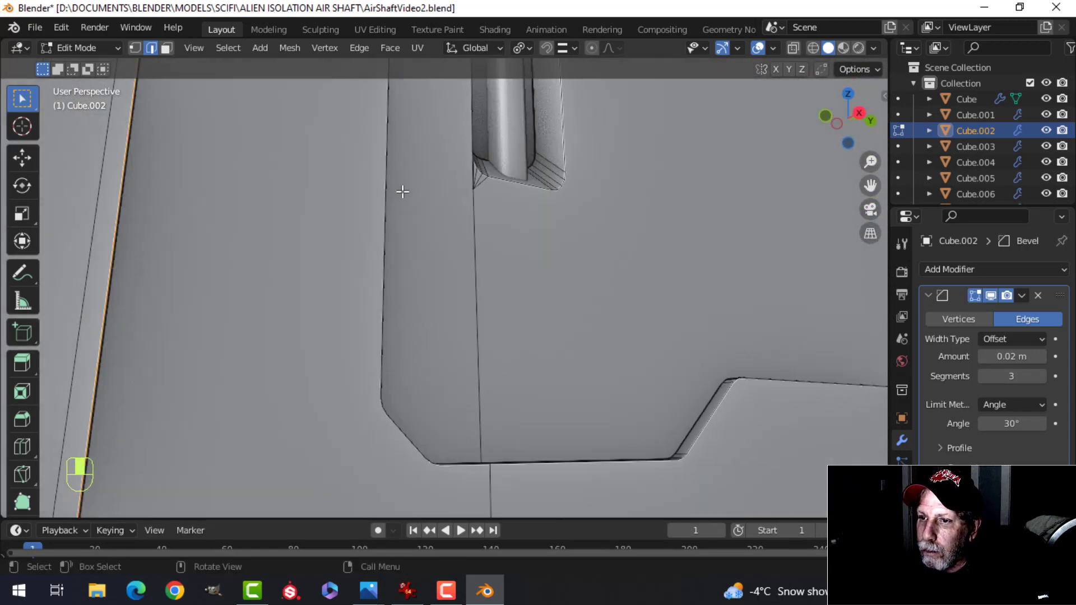
{"action": "middle_click_drag", "start_coordinate": [408, 119], "coordinate": [463, 258], "text": "shift"}
{"action": "middle_click_drag", "start_coordinate": [463, 179], "coordinate": [475, 244], "text": "shift"}
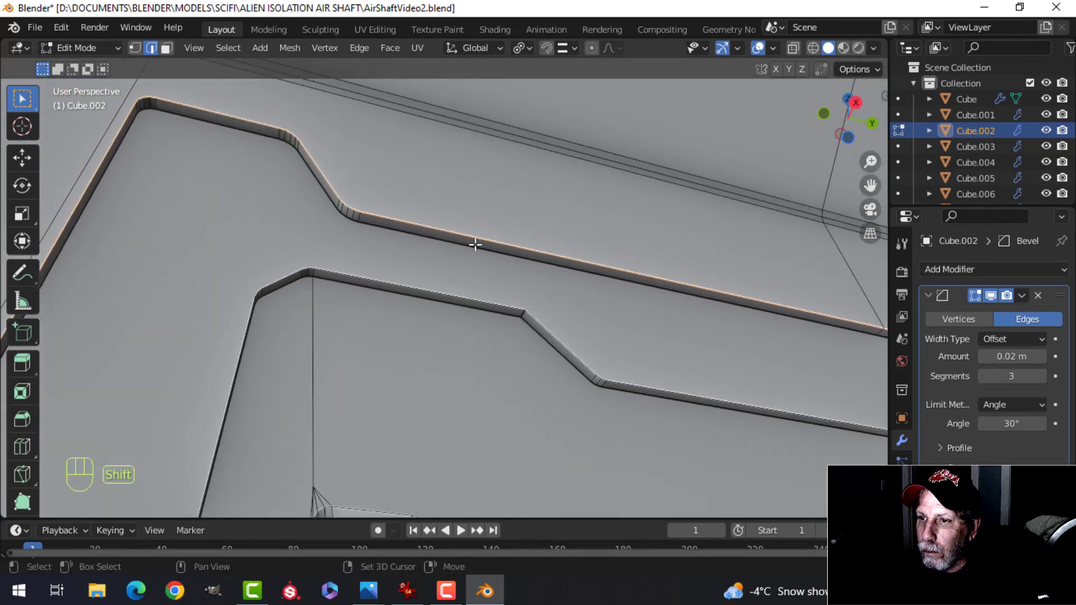
{"action": "key", "text": "ctrl+b"}
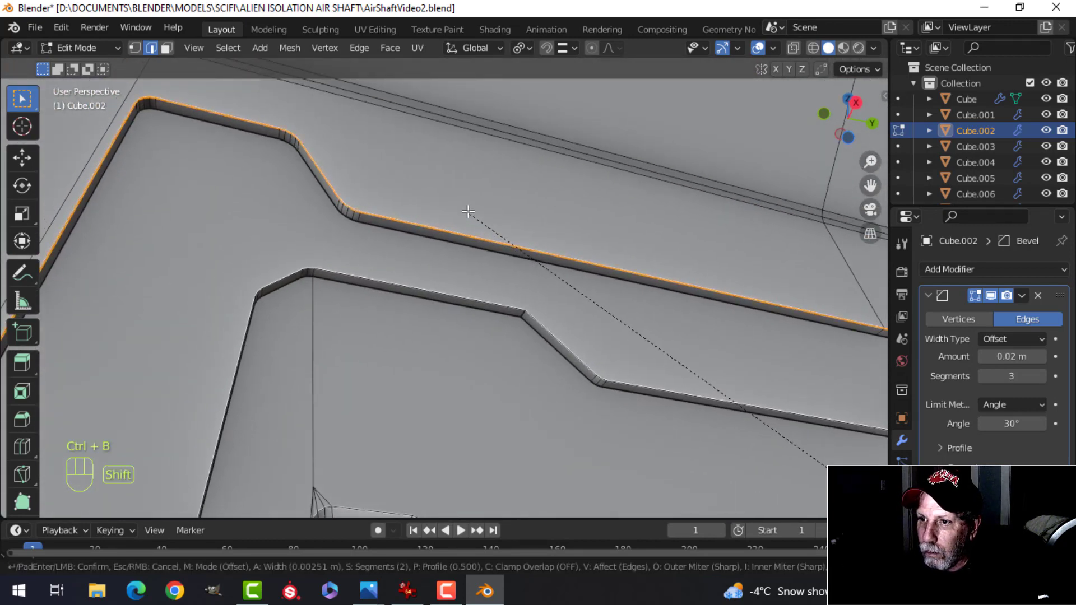
{"action": "scroll", "coordinate": [420, 178], "scroll_direction": "up", "scroll_amount": 1}
{"action": "left_click", "coordinate": [419, 178]}
{"action": "key", "text": "Tab"}
{"action": "scroll", "coordinate": [426, 196], "scroll_direction": "down", "scroll_amount": 7}
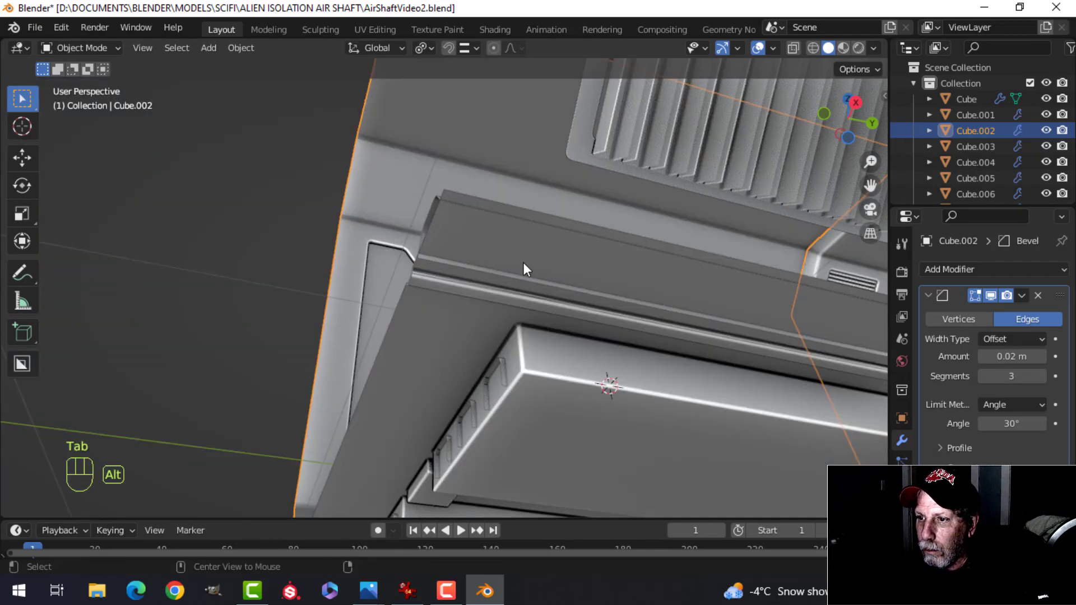
{"action": "key", "text": "alt+a"}
{"action": "middle_click_drag", "start_coordinate": [522, 262], "coordinate": [464, 194]}
{"action": "middle_click_drag", "start_coordinate": [464, 193], "coordinate": [402, 197]}
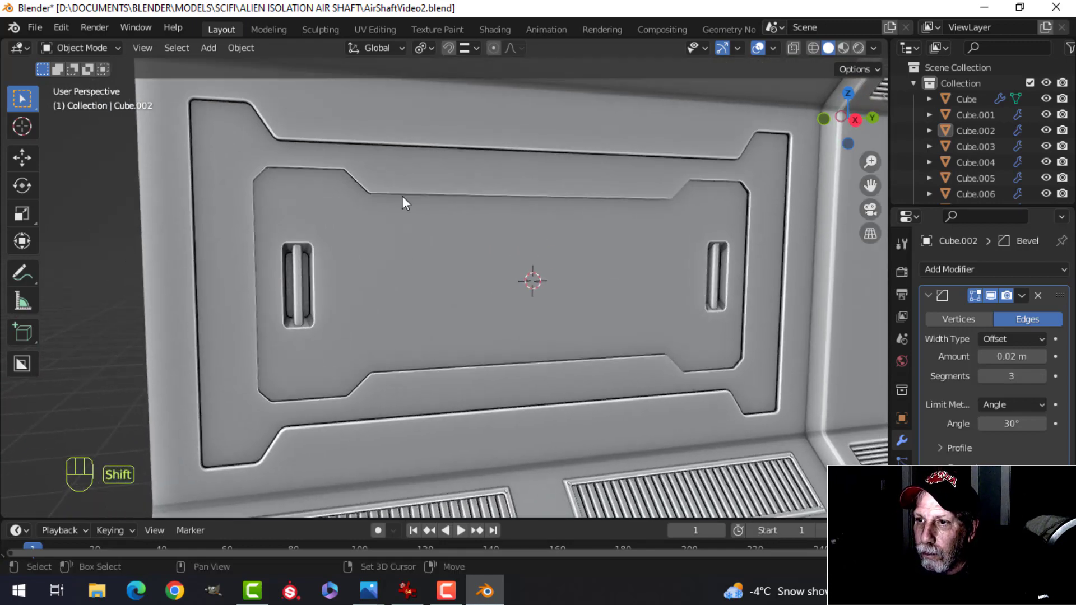
Bevel the complete rim edge of the inner notched recess about 0.016 m with 3 segments and return to Object Mode
{"action": "key", "text": "Tab"}
{"action": "scroll", "coordinate": [431, 246], "scroll_direction": "up", "scroll_amount": 5}
{"action": "middle_click_drag", "start_coordinate": [431, 246], "coordinate": [445, 268], "text": "shift"}
{"action": "key", "text": "alt+a"}
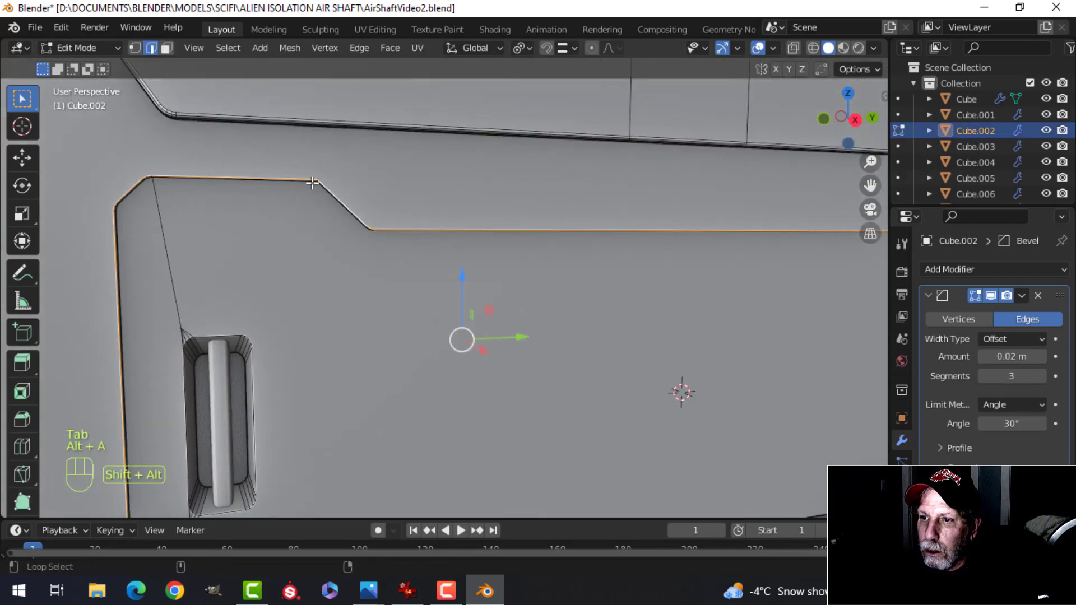
{"action": "scroll", "coordinate": [510, 245], "scroll_direction": "down", "scroll_amount": 3}
{"action": "middle_click_drag", "start_coordinate": [524, 217], "coordinate": [520, 209], "text": "shift"}
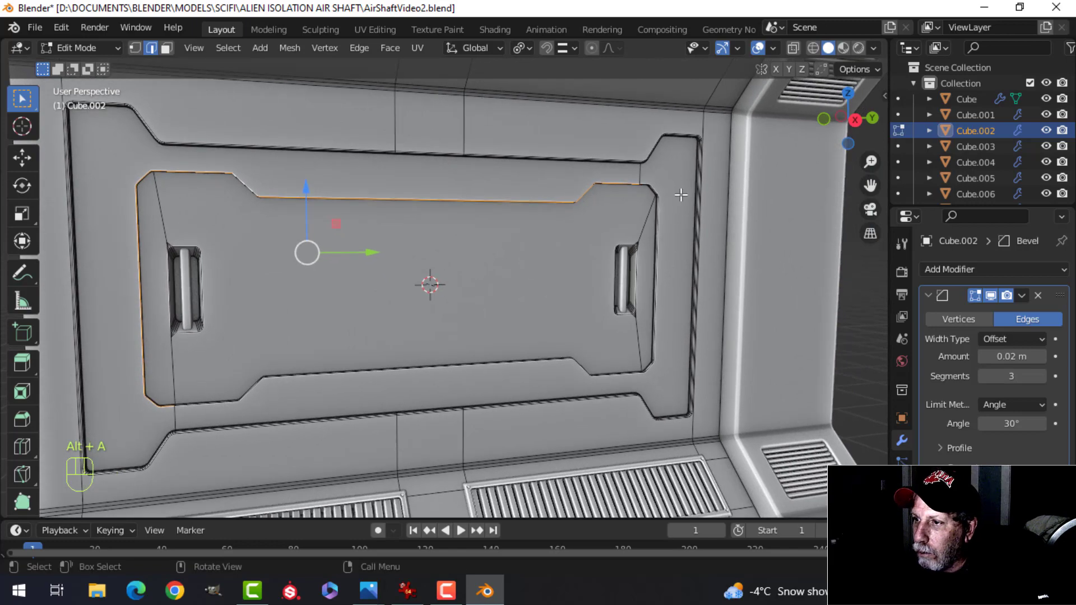
{"action": "middle_click_drag", "start_coordinate": [351, 306], "coordinate": [516, 280], "text": "shift"}
{"action": "scroll", "coordinate": [473, 291], "scroll_direction": "up", "scroll_amount": 1}
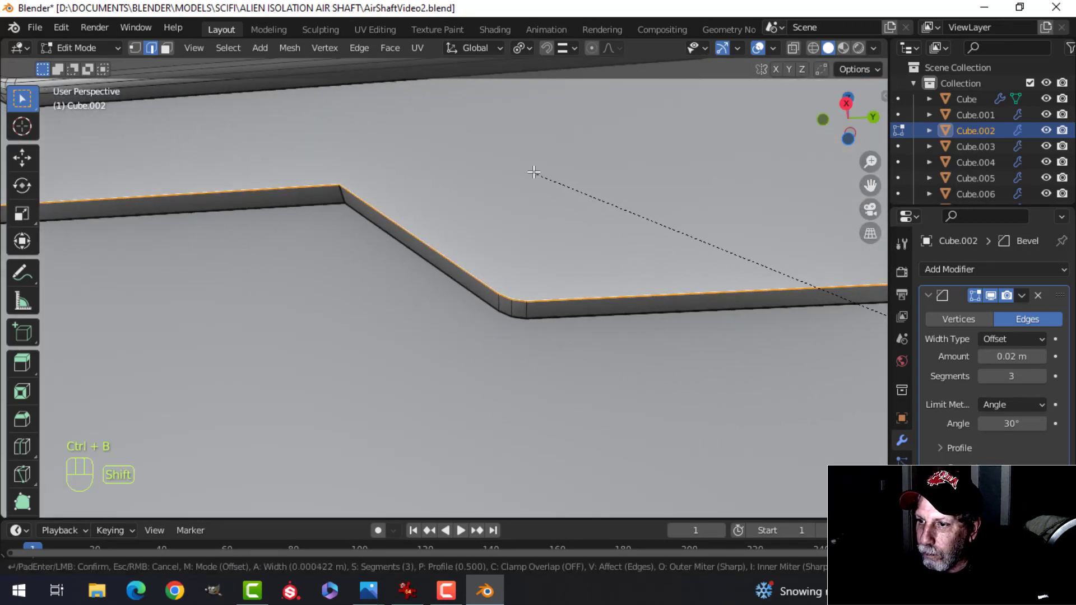
{"action": "key", "text": "Escape"}
{"action": "scroll", "coordinate": [543, 236], "scroll_direction": "down", "scroll_amount": 3}
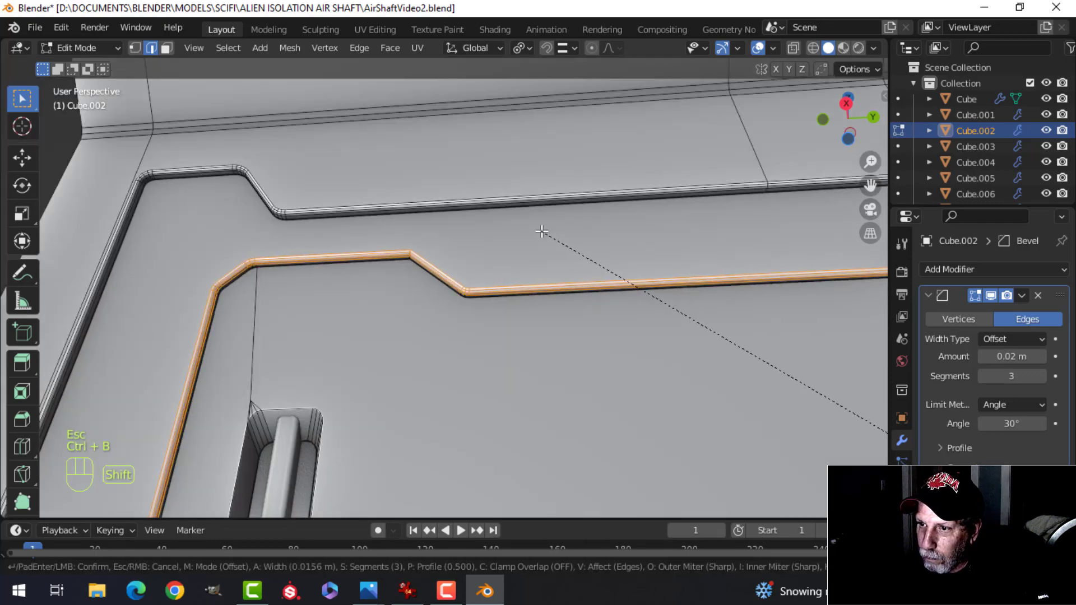
{"action": "left_click", "coordinate": [541, 231]}
{"action": "key", "text": "Tab"}
{"action": "scroll", "coordinate": [540, 244], "scroll_direction": "down", "scroll_amount": 7}
{"action": "key", "text": "alt+a"}
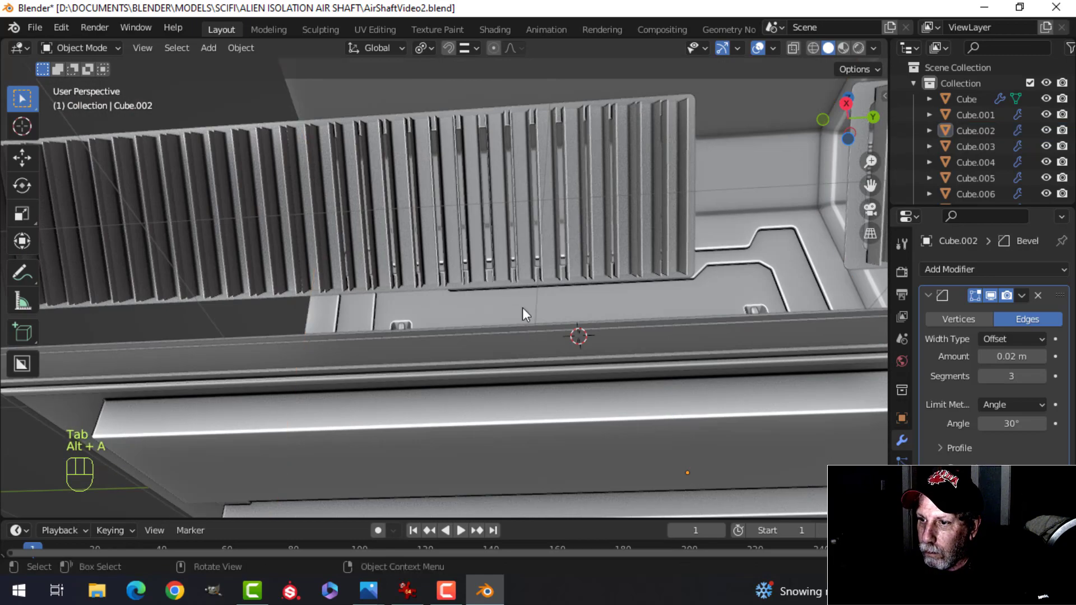
Examine the bevelled recess rims, handle slots and wall corners up close and from across the shaft
{"action": "middle_click_drag", "start_coordinate": [522, 307], "coordinate": [595, 376]}
{"action": "scroll", "coordinate": [645, 389], "scroll_direction": "up", "scroll_amount": 1}
{"action": "middle_click_drag", "start_coordinate": [658, 392], "coordinate": [526, 216], "text": "shift"}
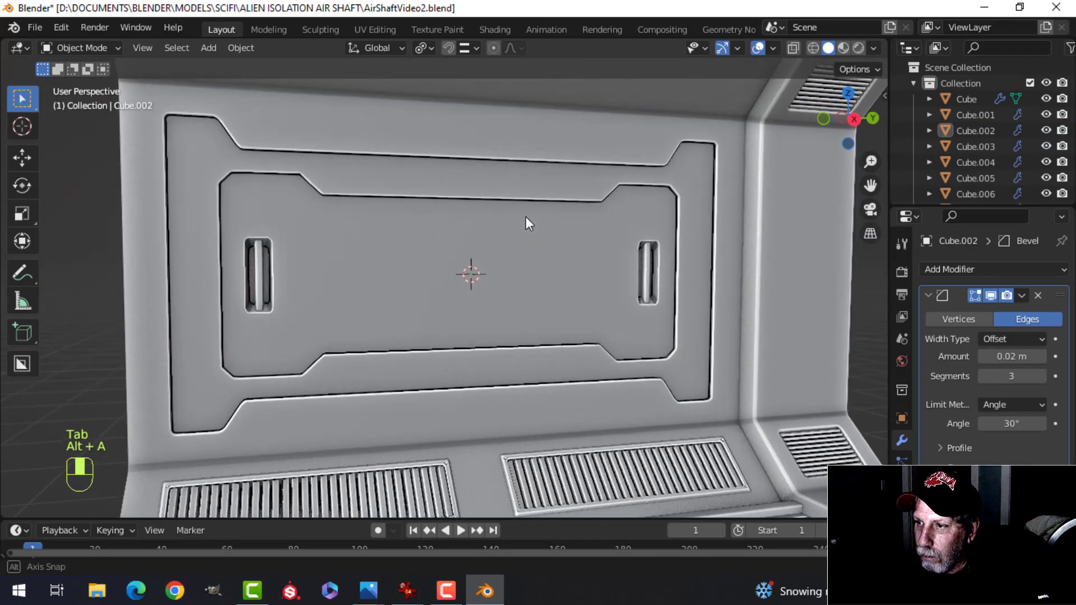
{"action": "scroll", "coordinate": [469, 237], "scroll_direction": "up", "scroll_amount": 3}
{"action": "middle_click_drag", "start_coordinate": [409, 241], "coordinate": [493, 244], "text": "shift"}
{"action": "scroll", "coordinate": [484, 222], "scroll_direction": "down", "scroll_amount": 2}
{"action": "scroll", "coordinate": [459, 237], "scroll_direction": "down", "scroll_amount": 2}
{"action": "scroll", "coordinate": [496, 245], "scroll_direction": "down", "scroll_amount": 2}
{"action": "middle_click_drag", "start_coordinate": [560, 253], "coordinate": [487, 224], "text": "shift"}
{"action": "mouse_move", "coordinate": [488, 224]}
{"action": "middle_mouse_down"}
{"action": "mouse_move", "coordinate": [448, 207]}
{"action": "mouse_move", "coordinate": [496, 226]}
{"action": "middle_mouse_up"}
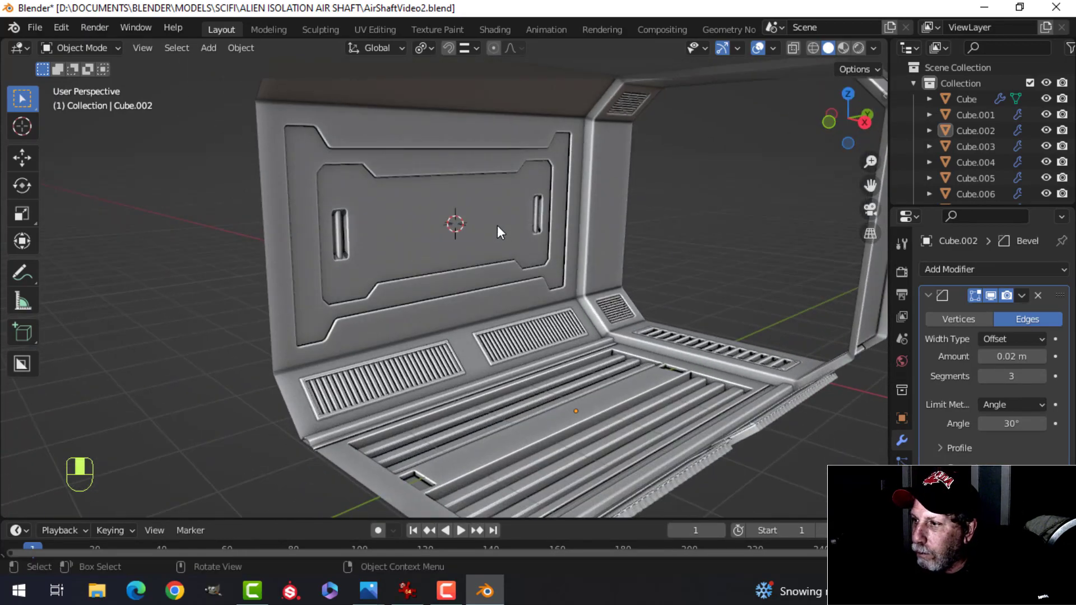
{"action": "left_click", "coordinate": [991, 296]}
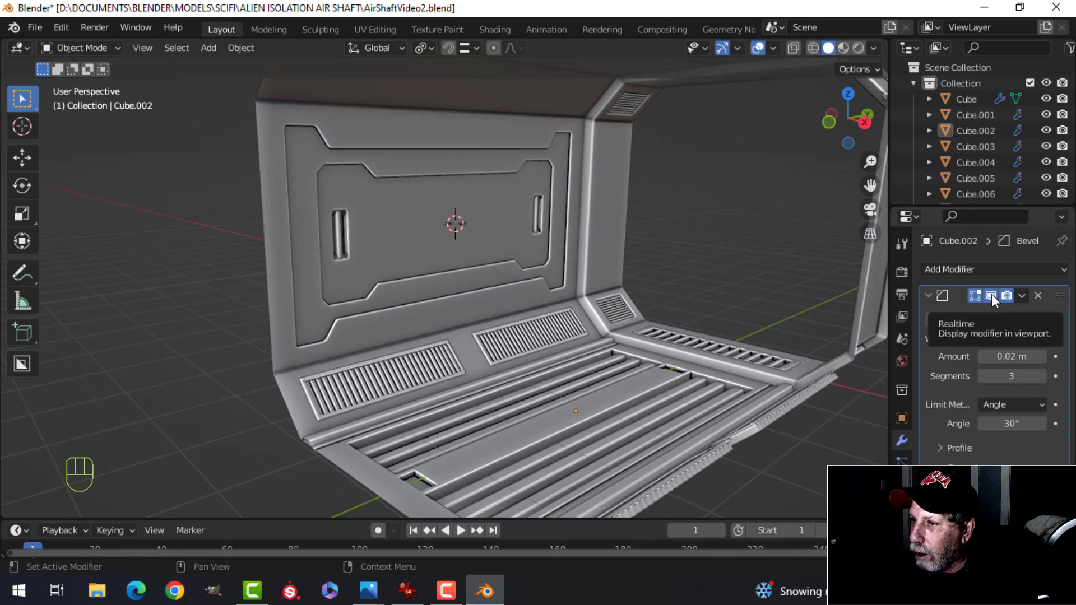
{"action": "scroll", "coordinate": [348, 293], "scroll_direction": "up", "scroll_amount": 5}
{"action": "scroll", "coordinate": [169, 244], "scroll_direction": "down", "scroll_amount": 2}
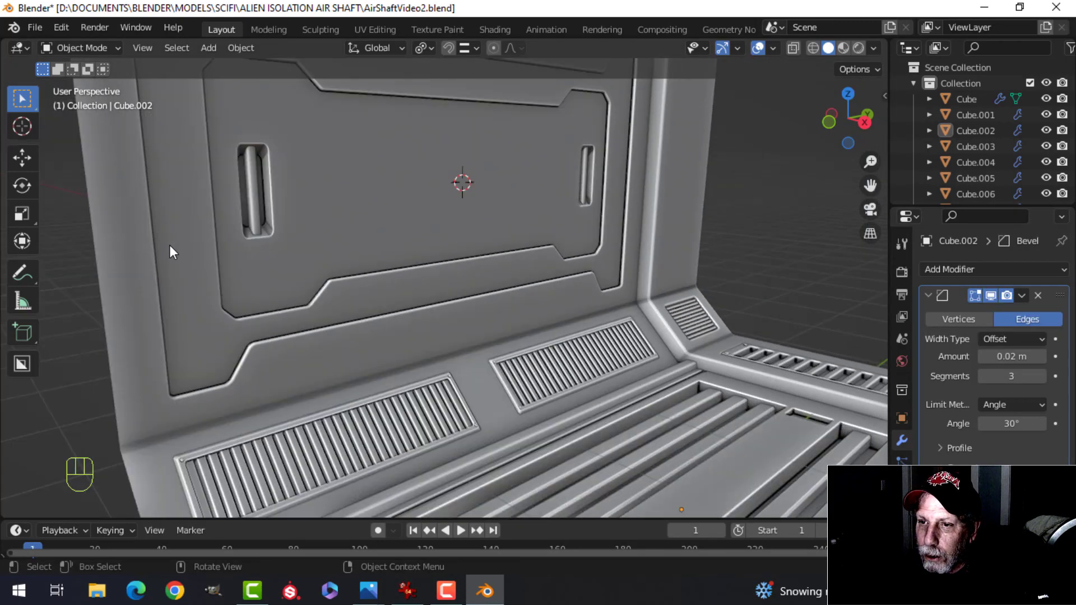
{"action": "middle_click_drag", "start_coordinate": [169, 244], "coordinate": [212, 252], "text": "shift"}
{"action": "middle_click_drag", "start_coordinate": [347, 247], "coordinate": [295, 257], "text": "shift"}
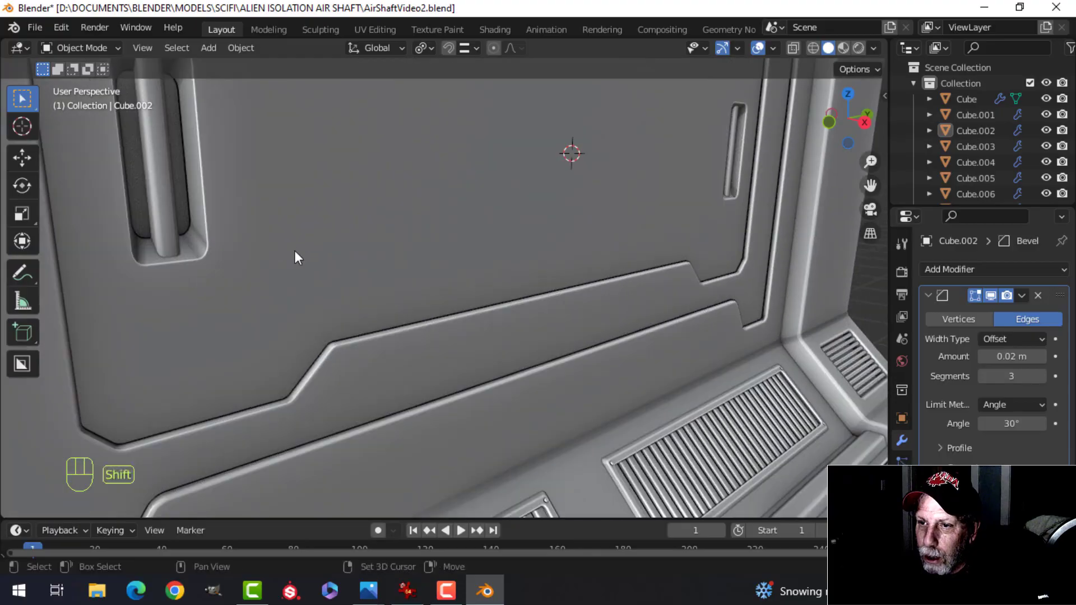
Save the AirShaftVideo2.blend file and check both side walls of the shaft
{"action": "key", "text": "ctrl+s"}
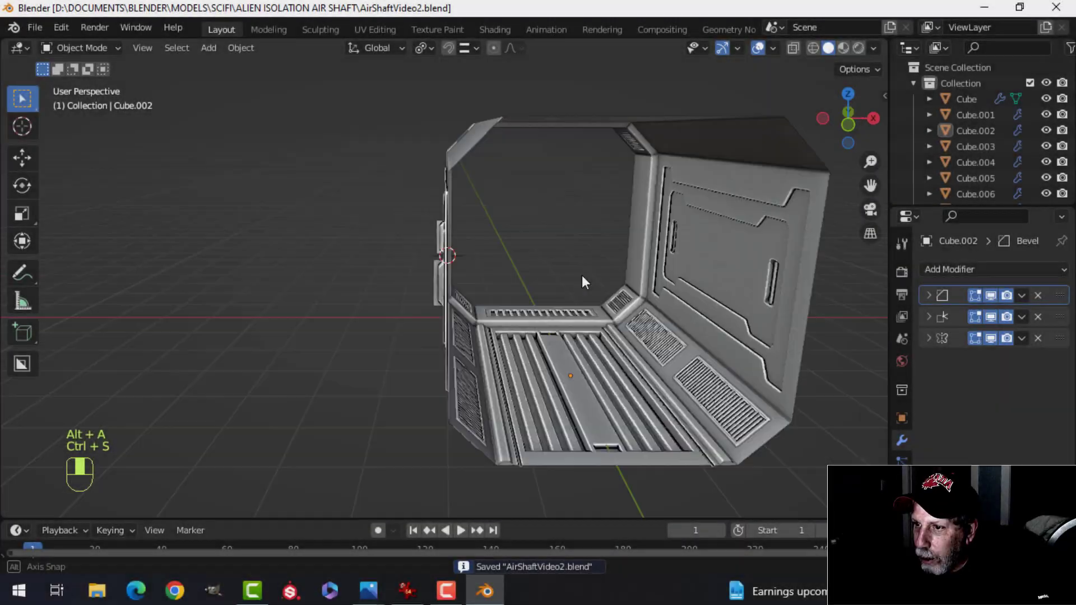
{"action": "middle_click_drag", "start_coordinate": [582, 274], "coordinate": [629, 271]}
{"action": "scroll", "coordinate": [629, 270], "scroll_direction": "up", "scroll_amount": 4}
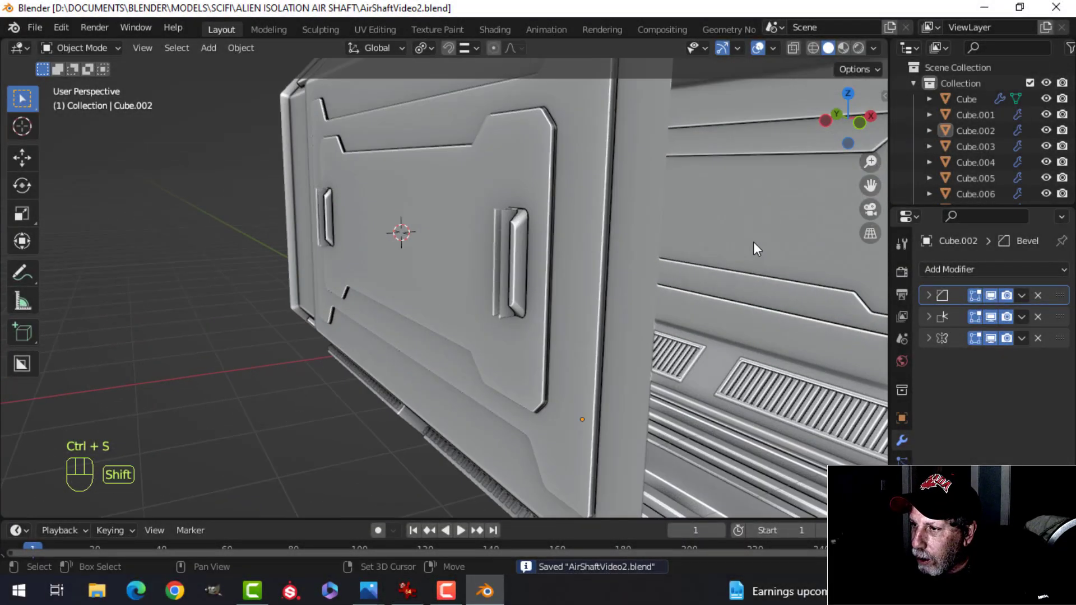
{"action": "middle_click_drag", "start_coordinate": [753, 241], "coordinate": [417, 284], "text": "shift"}
{"action": "scroll", "coordinate": [417, 284], "scroll_direction": "down", "scroll_amount": 2}
{"action": "mouse_move", "coordinate": [493, 268]}
{"action": "middle_mouse_down", "text": "shift"}
{"action": "mouse_move", "coordinate": [438, 268]}
{"action": "mouse_move", "coordinate": [473, 255]}
{"action": "mouse_move", "coordinate": [509, 281]}
{"action": "middle_mouse_up", "text": "shift"}
{"action": "scroll", "coordinate": [472, 254], "scroll_direction": "up", "scroll_amount": 1}
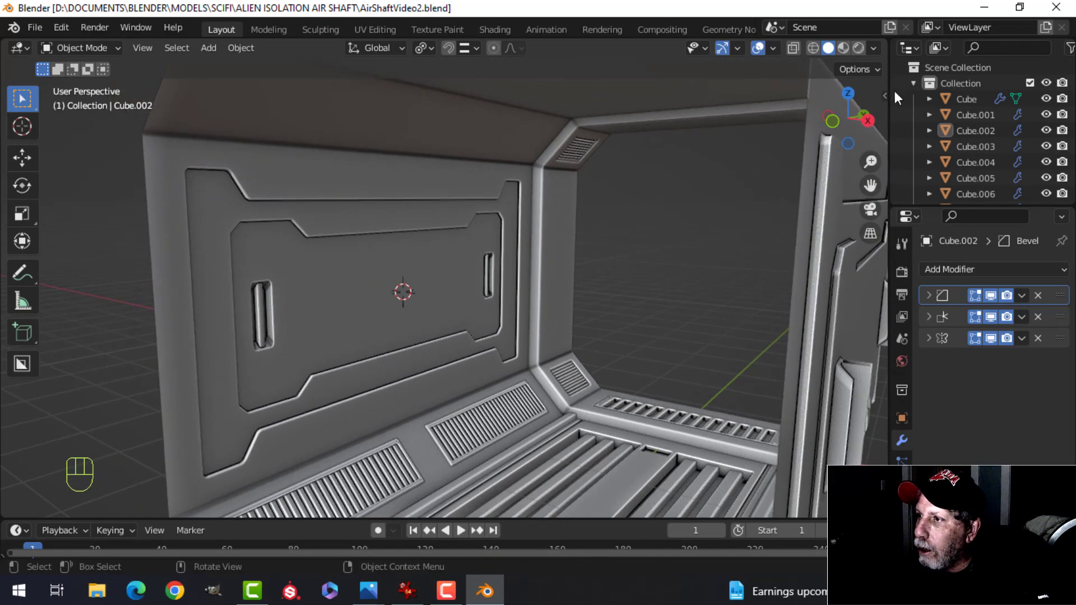
Preview the shaft from several angles with the black, bright-edged MatCap and return the viewport lighting to Studio
{"action": "left_click", "coordinate": [873, 49]}
{"action": "left_click", "coordinate": [850, 125]}
{"action": "left_click", "coordinate": [855, 155]}
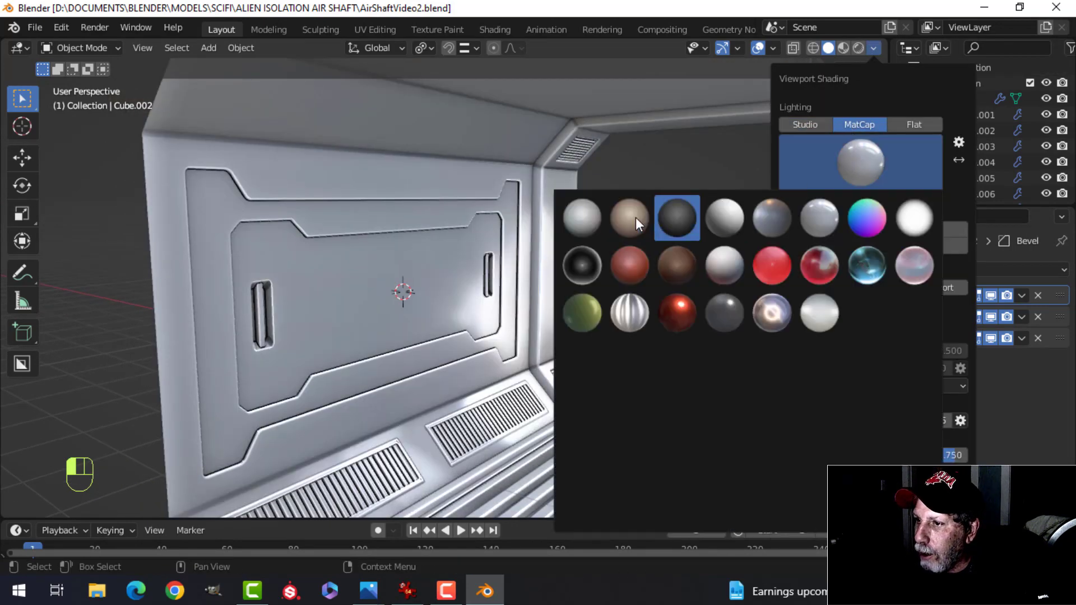
{"action": "left_click", "coordinate": [591, 261]}
{"action": "scroll", "coordinate": [569, 302], "scroll_direction": "up", "scroll_amount": 2}
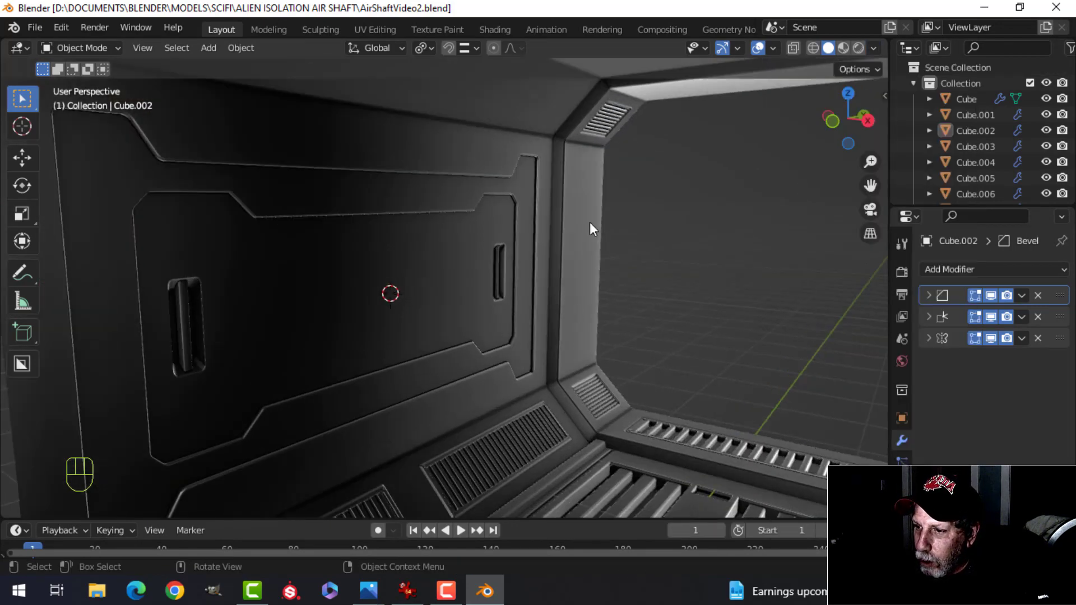
{"action": "scroll", "coordinate": [594, 236], "scroll_direction": "down", "scroll_amount": 1}
{"action": "middle_click_drag", "start_coordinate": [631, 333], "coordinate": [650, 205], "text": "shift"}
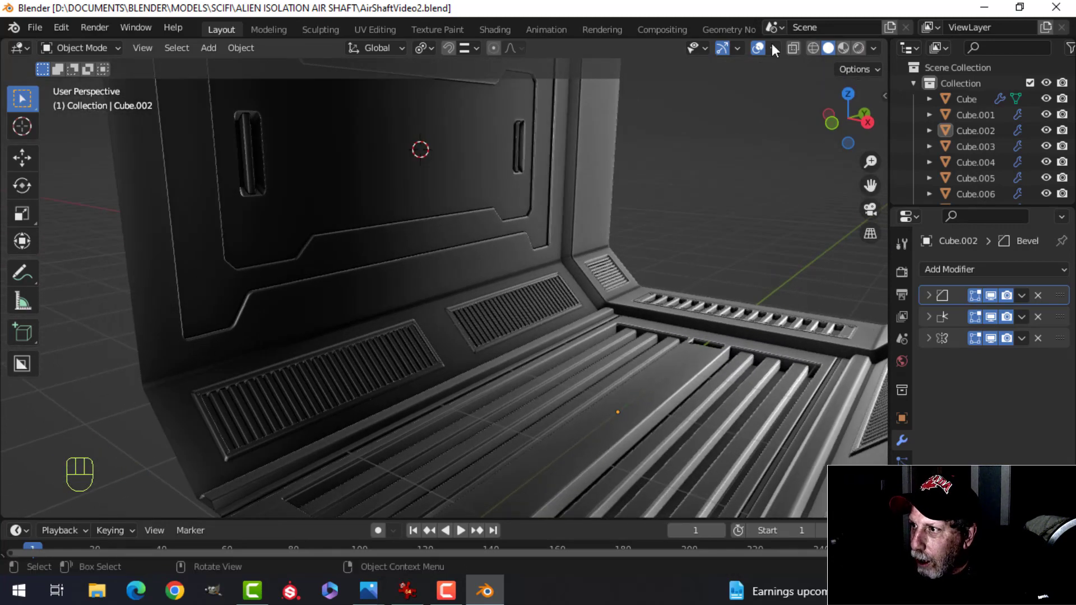
{"action": "middle_click_drag", "start_coordinate": [670, 170], "coordinate": [722, 103]}
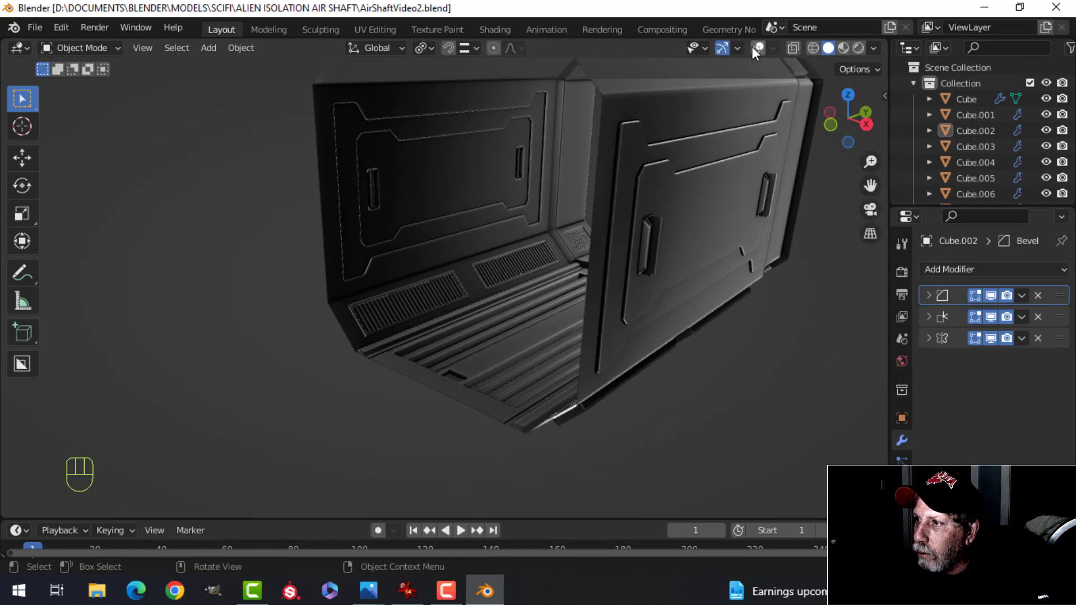
{"action": "scroll", "coordinate": [697, 147], "scroll_direction": "down", "scroll_amount": 4}
{"action": "middle_click_drag", "start_coordinate": [674, 182], "coordinate": [621, 251]}
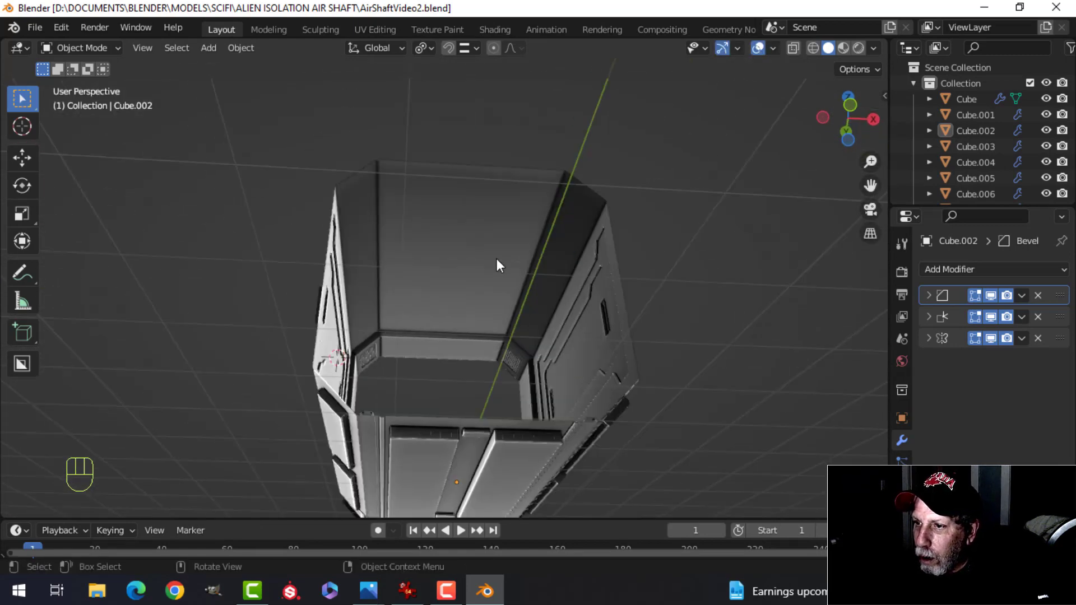
{"action": "left_click", "coordinate": [874, 48]}
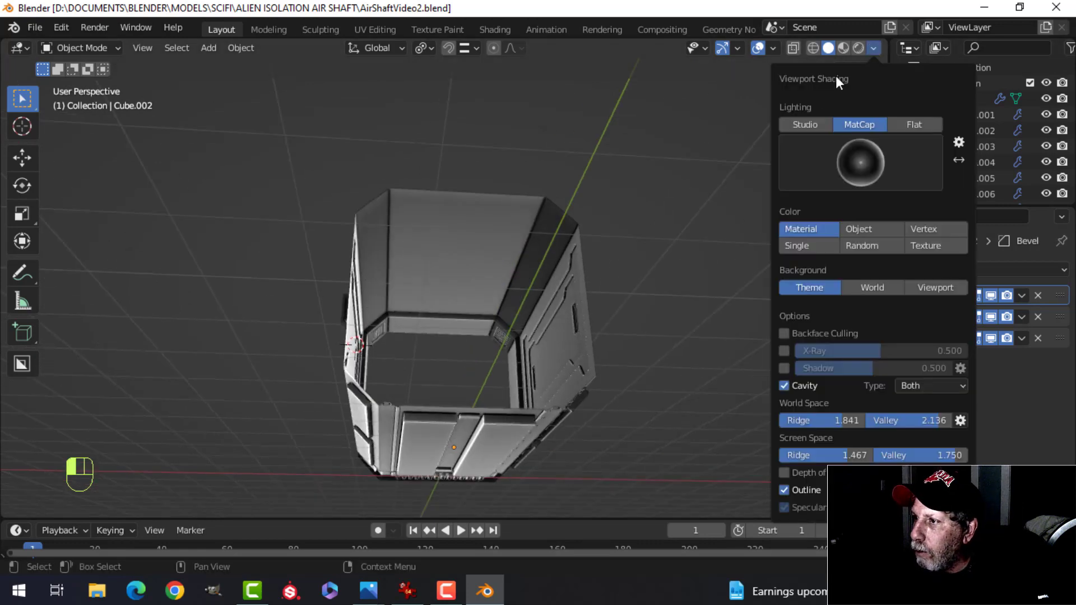
{"action": "left_click", "coordinate": [791, 123]}
Duplicate the three ceiling faces of the air shaft in Edit Mode and move the copy down along Z below the ceiling
{"action": "middle_click_drag", "start_coordinate": [701, 168], "coordinate": [525, 256]}
{"action": "left_click", "coordinate": [495, 233]}
{"action": "key", "text": "Tab"}
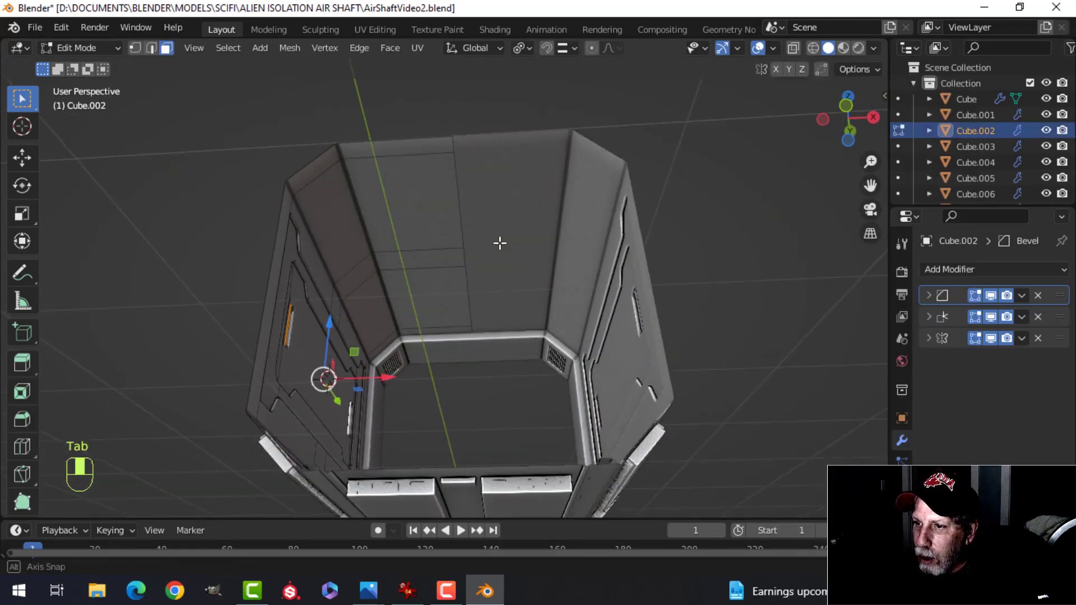
{"action": "scroll", "coordinate": [476, 252], "scroll_direction": "up", "scroll_amount": 2}
{"action": "middle_click_drag", "start_coordinate": [459, 270], "coordinate": [511, 309], "text": "shift"}
{"action": "left_click", "coordinate": [451, 238]}
{"action": "left_click", "coordinate": [439, 276], "text": "shift"}
{"action": "left_click", "coordinate": [449, 308], "text": "shift"}
{"action": "key", "text": "shift+d"}
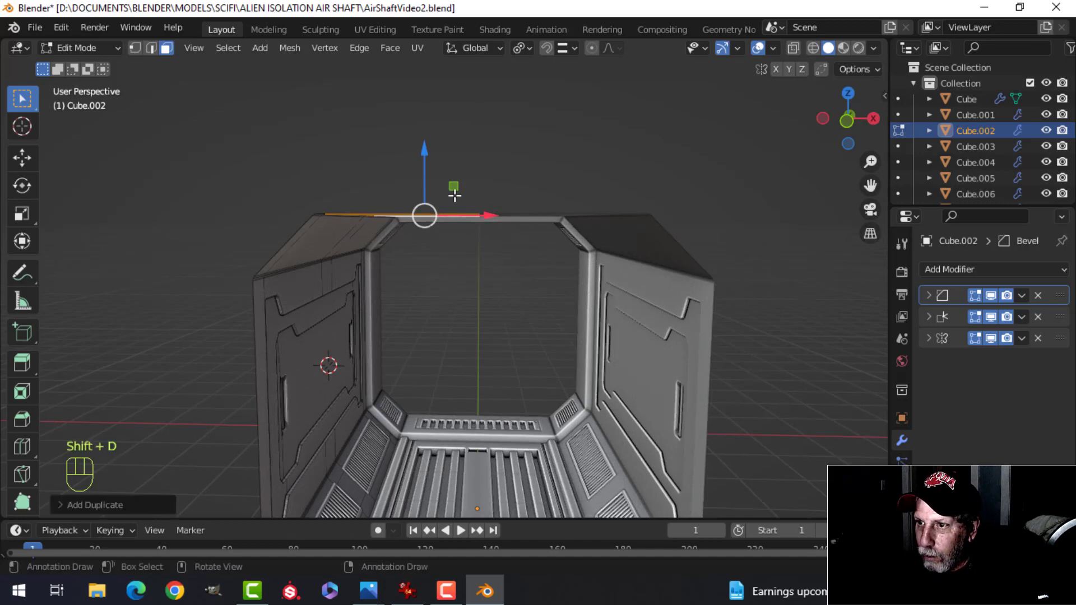
{"action": "left_click", "coordinate": [428, 187]}
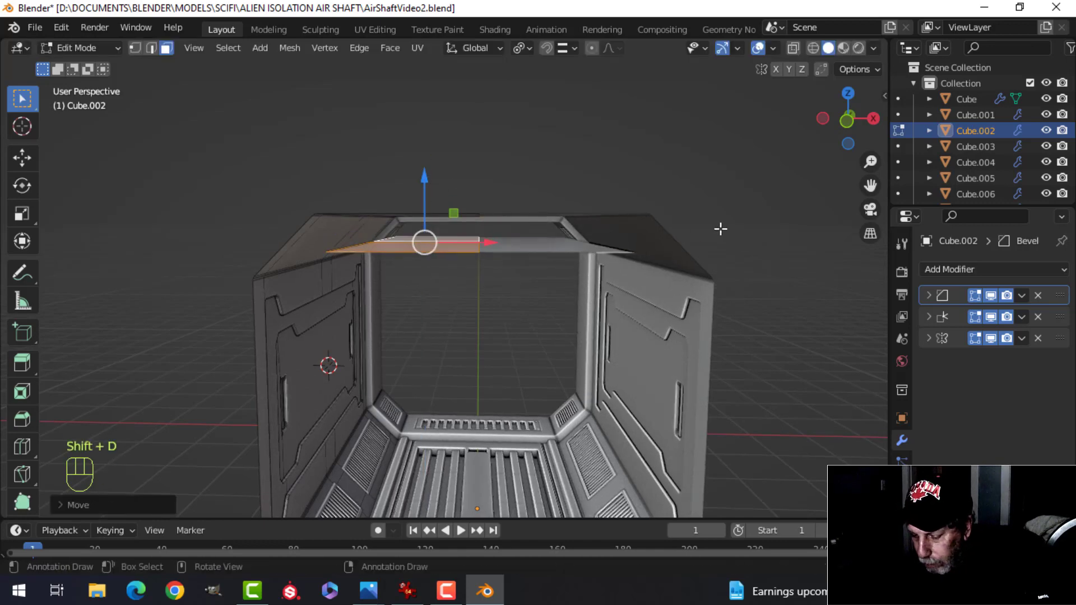
Separate the duplicated ceiling faces into their own object and apply its Mirror modifier
{"action": "key", "text": "p"}
{"action": "left_click", "coordinate": [720, 229]}
{"action": "key", "text": "Tab"}
{"action": "left_click", "coordinate": [560, 256]}
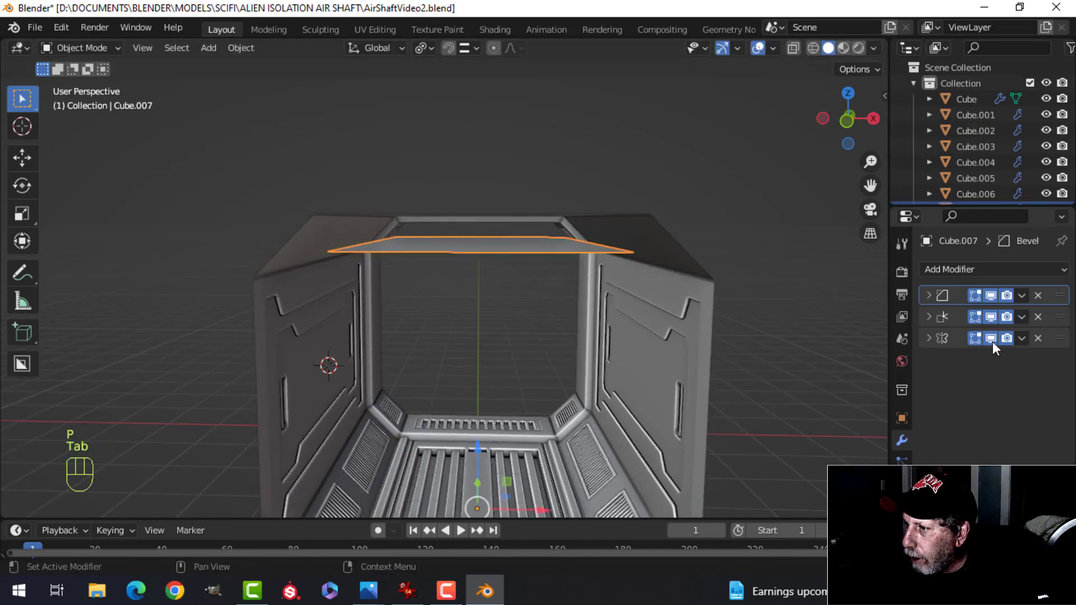
{"action": "left_click", "coordinate": [1021, 337]}
{"action": "left_click", "coordinate": [949, 353]}
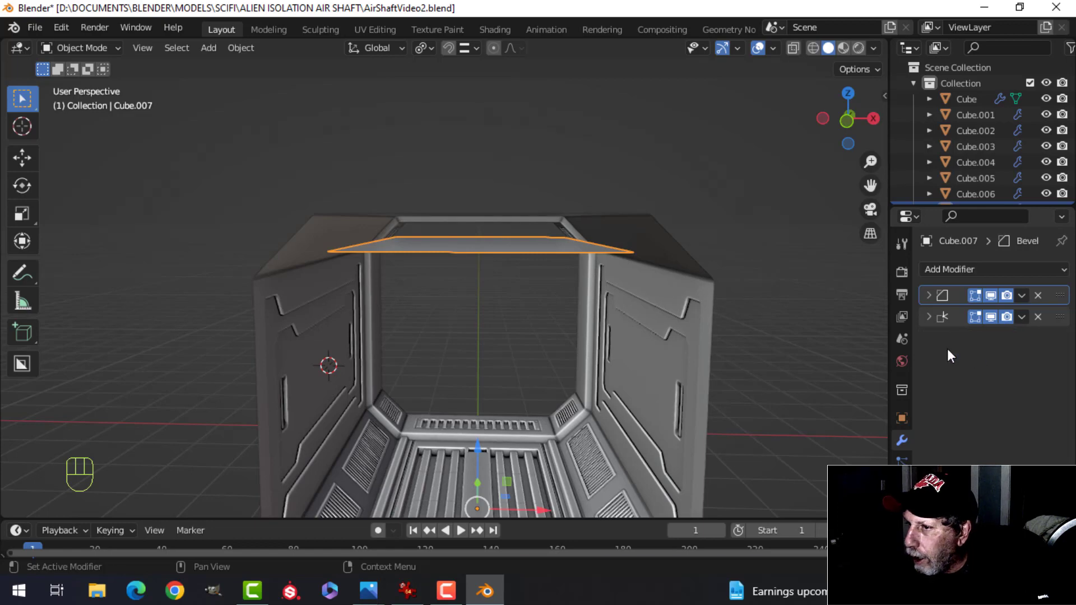
Dissolve the centre and cross edges of the separated ceiling panel, leaving one plain rectangular face
{"action": "key", "text": "Tab"}
{"action": "middle_click_drag", "start_coordinate": [528, 308], "coordinate": [501, 227]}
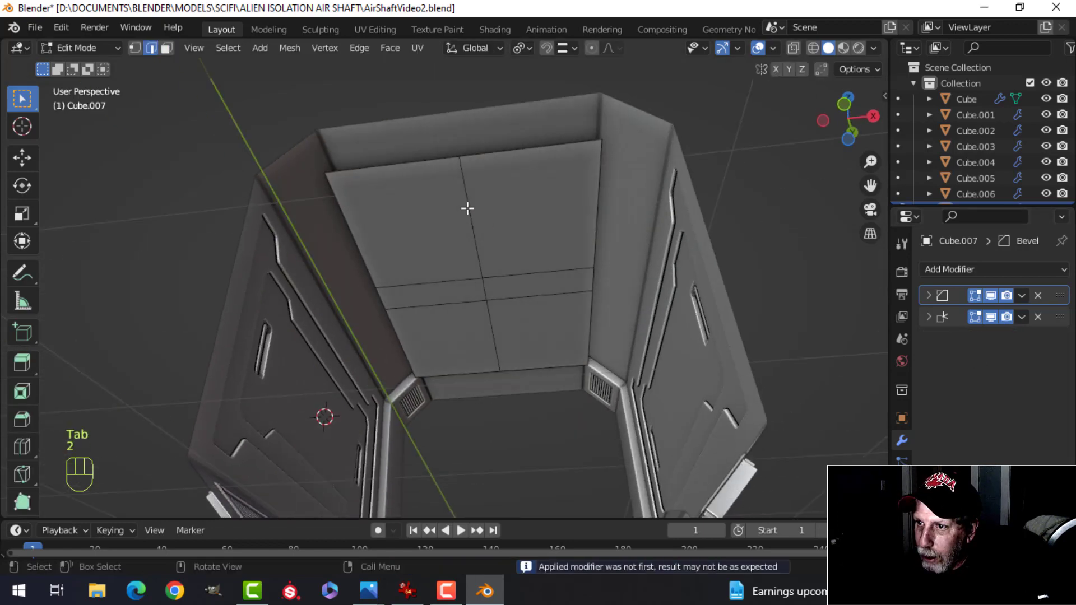
{"action": "left_click", "coordinate": [482, 301], "text": "shift"}
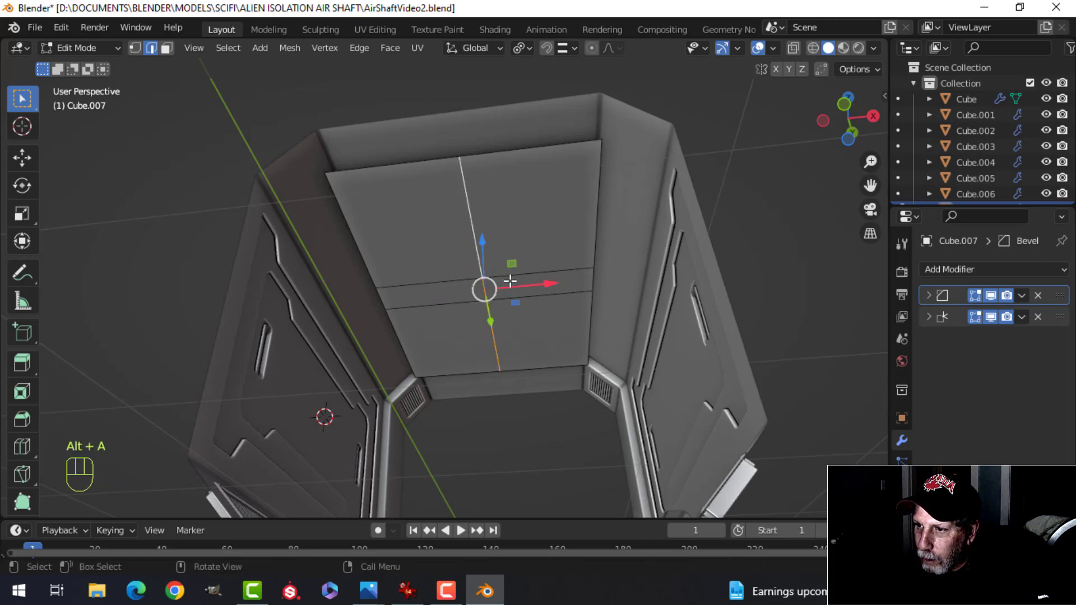
{"action": "key", "text": "x"}
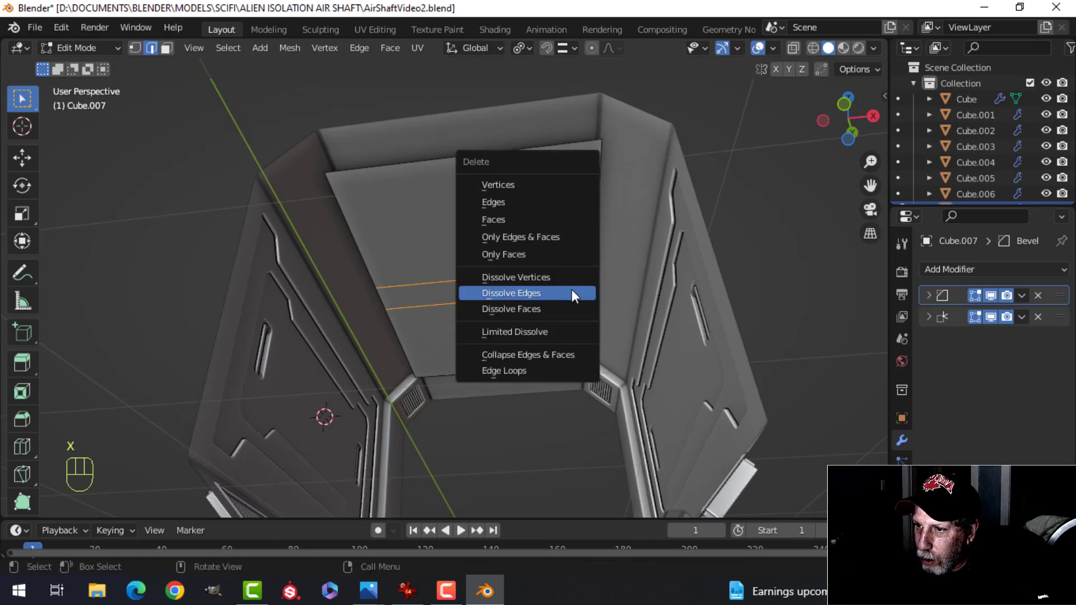
{"action": "left_click", "coordinate": [572, 290]}
{"action": "key", "text": "Tab"}
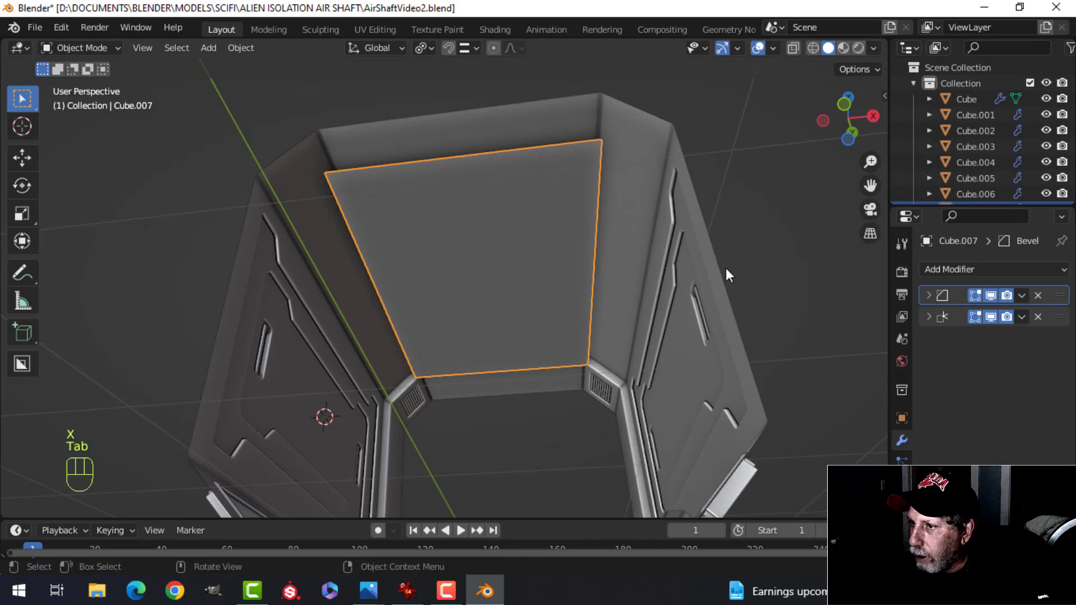
Turn off the viewport display of the shaft shell's Mirror modifier
{"action": "left_click", "coordinate": [649, 207]}
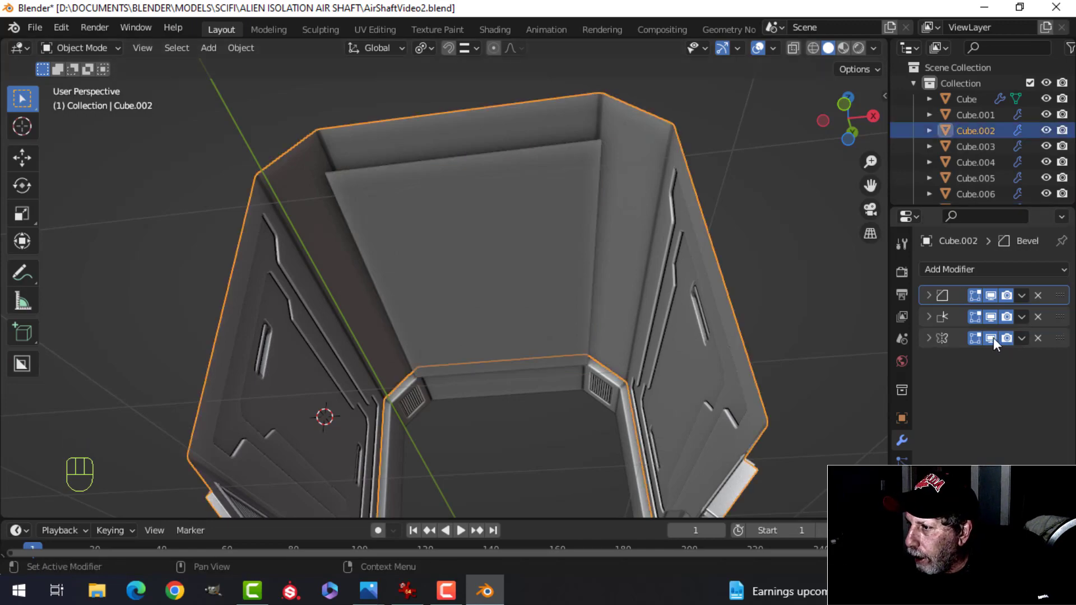
{"action": "left_click", "coordinate": [993, 337]}
{"action": "middle_click_drag", "start_coordinate": [841, 311], "coordinate": [435, 223]}
Scale the whole ceiling panel down uniformly in the top wireframe view, leaving a margin inside the ceiling
{"action": "left_click", "coordinate": [485, 226]}
{"action": "key", "text": "Tab"}
{"action": "key", "text": "a"}
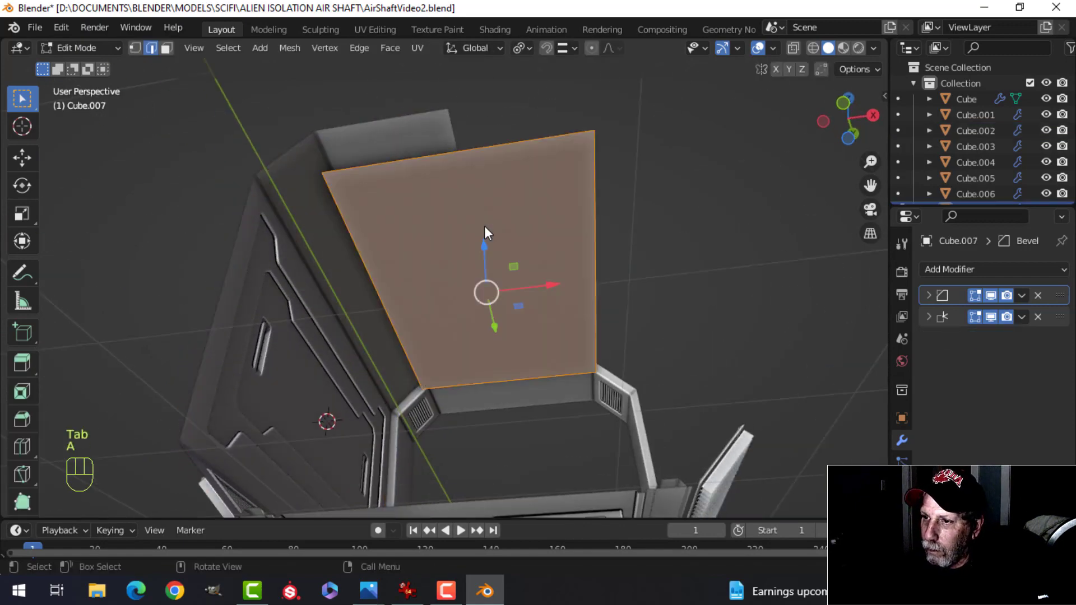
{"action": "key", "text": "KP_7"}
{"action": "key", "text": "z"}
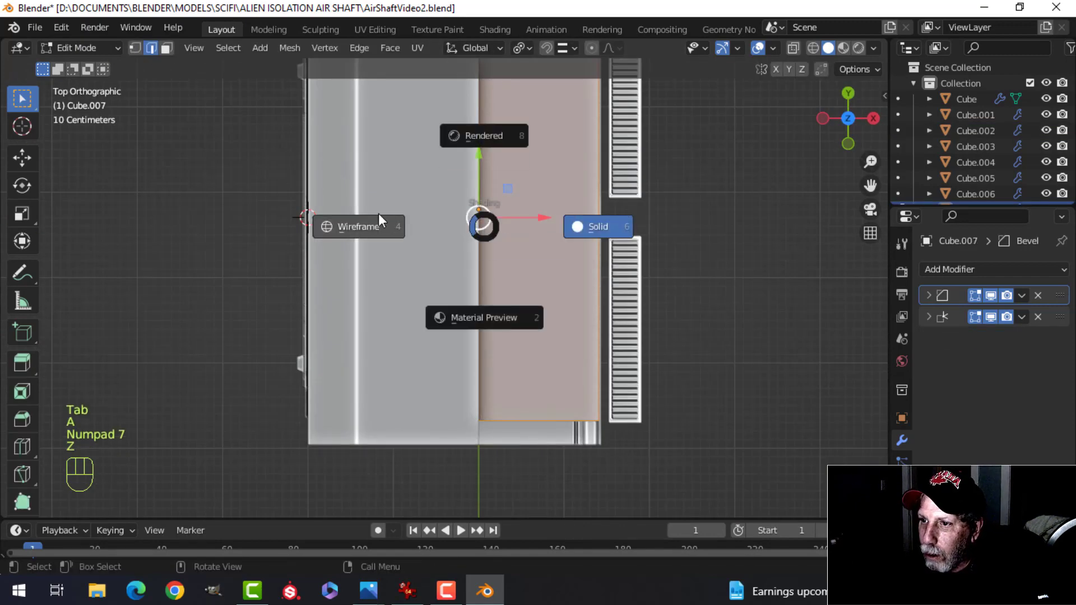
{"action": "left_click", "coordinate": [377, 219]}
{"action": "scroll", "coordinate": [512, 209], "scroll_direction": "down", "scroll_amount": 1}
{"action": "middle_click_drag", "start_coordinate": [512, 210], "coordinate": [510, 233], "text": "shift"}
{"action": "key", "text": "s"}
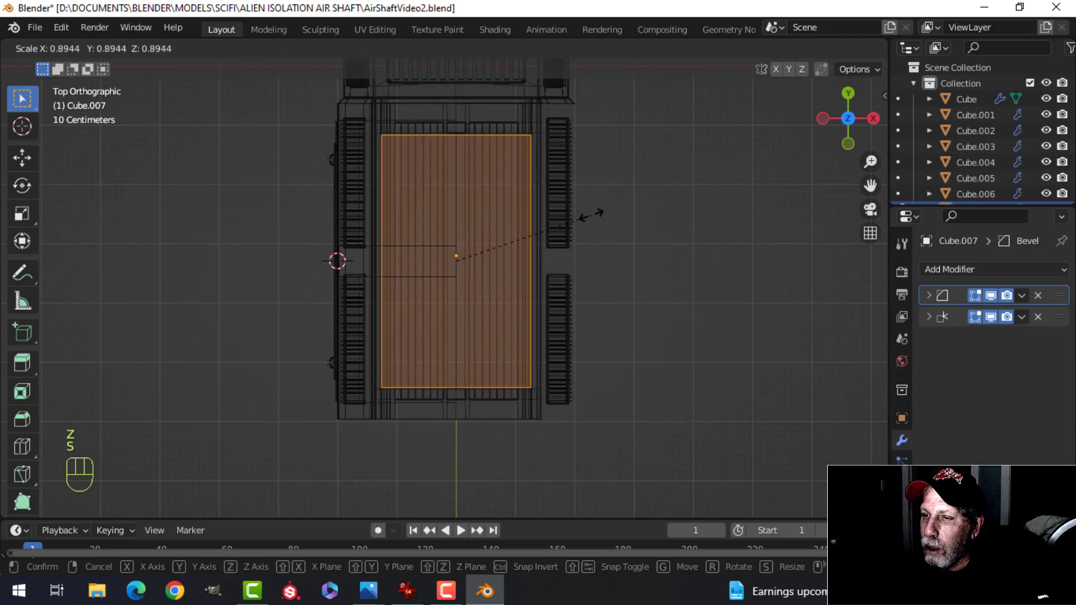
{"action": "left_click", "coordinate": [556, 232]}
{"action": "middle_click_drag", "start_coordinate": [575, 257], "coordinate": [572, 90]}
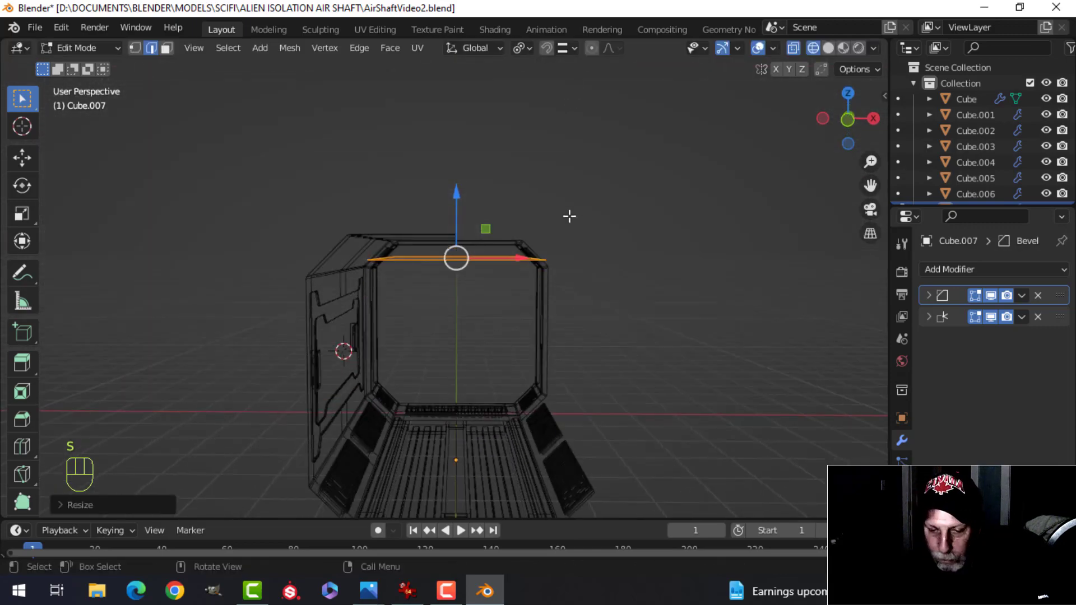
Move the ceiling panel vertically to just beneath the ceiling and narrow it slightly along X
{"action": "middle_click_drag", "start_coordinate": [511, 255], "coordinate": [474, 196]}
{"action": "key", "text": "g"}
{"action": "key", "text": "z"}
{"action": "left_click", "coordinate": [516, 145]}
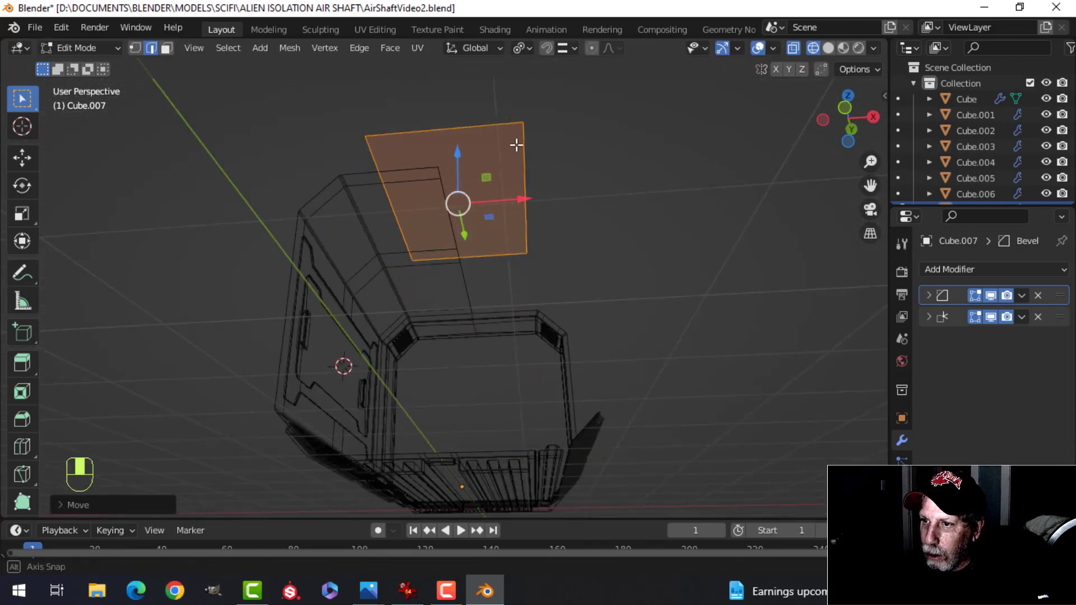
{"action": "middle_click_drag", "start_coordinate": [516, 145], "coordinate": [491, 202]}
{"action": "key", "text": "KP_7"}
{"action": "key", "text": "s"}
{"action": "key", "text": "x"}
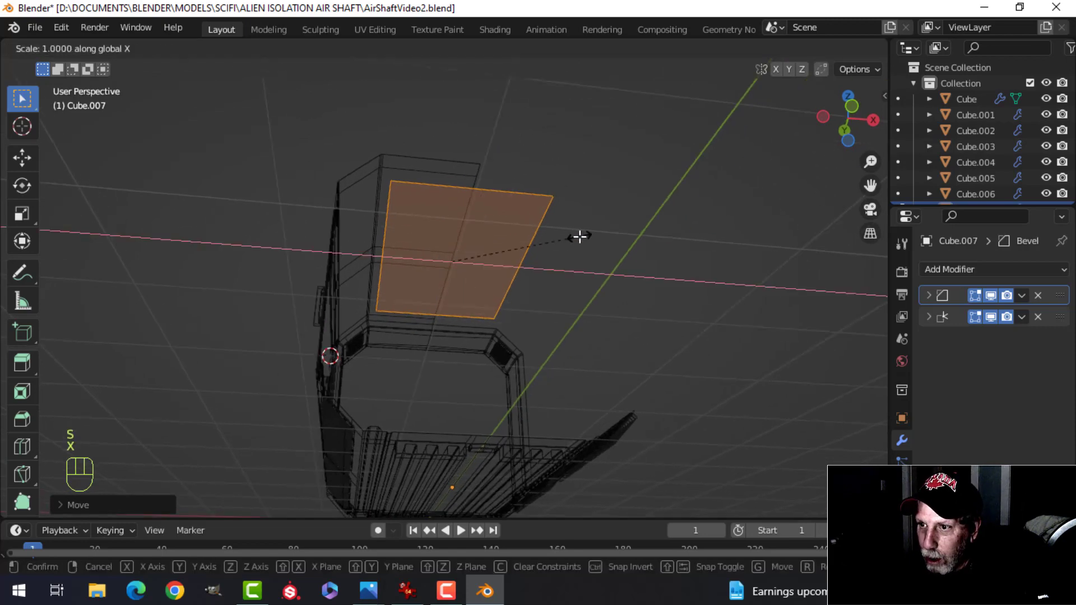
{"action": "left_click", "coordinate": [538, 224]}
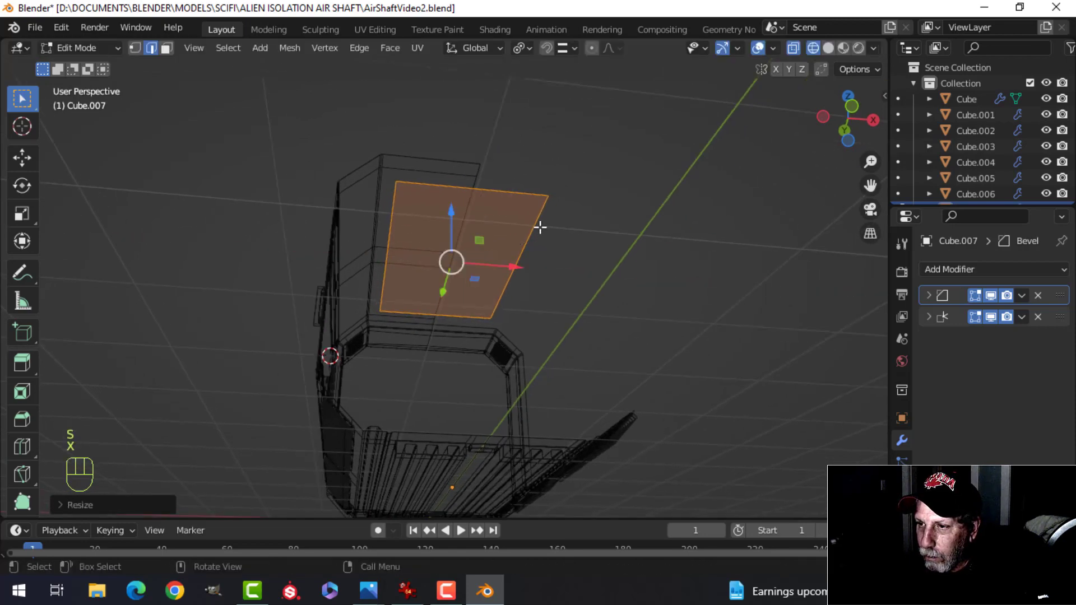
Return to solid shading and extrude the ceiling panel upward through the ceiling into a thick block
{"action": "key", "text": "alt+a"}
{"action": "mouse_move", "coordinate": [535, 224]}
{"action": "middle_mouse_down"}
{"action": "mouse_move", "coordinate": [500, 228]}
{"action": "mouse_move", "coordinate": [489, 285]}
{"action": "mouse_move", "coordinate": [497, 168]}
{"action": "mouse_move", "coordinate": [512, 168]}
{"action": "mouse_move", "coordinate": [522, 208]}
{"action": "mouse_move", "coordinate": [522, 192]}
{"action": "mouse_move", "coordinate": [502, 223]}
{"action": "mouse_move", "coordinate": [468, 233]}
{"action": "mouse_move", "coordinate": [480, 216]}
{"action": "mouse_move", "coordinate": [475, 266]}
{"action": "mouse_move", "coordinate": [472, 247]}
{"action": "middle_mouse_up"}
{"action": "key", "text": "z"}
{"action": "left_click", "coordinate": [560, 238]}
{"action": "scroll", "coordinate": [500, 237], "scroll_direction": "up", "scroll_amount": 4}
{"action": "key", "text": "Tab"}
{"action": "key", "text": "Tab"}
{"action": "key", "text": "a"}
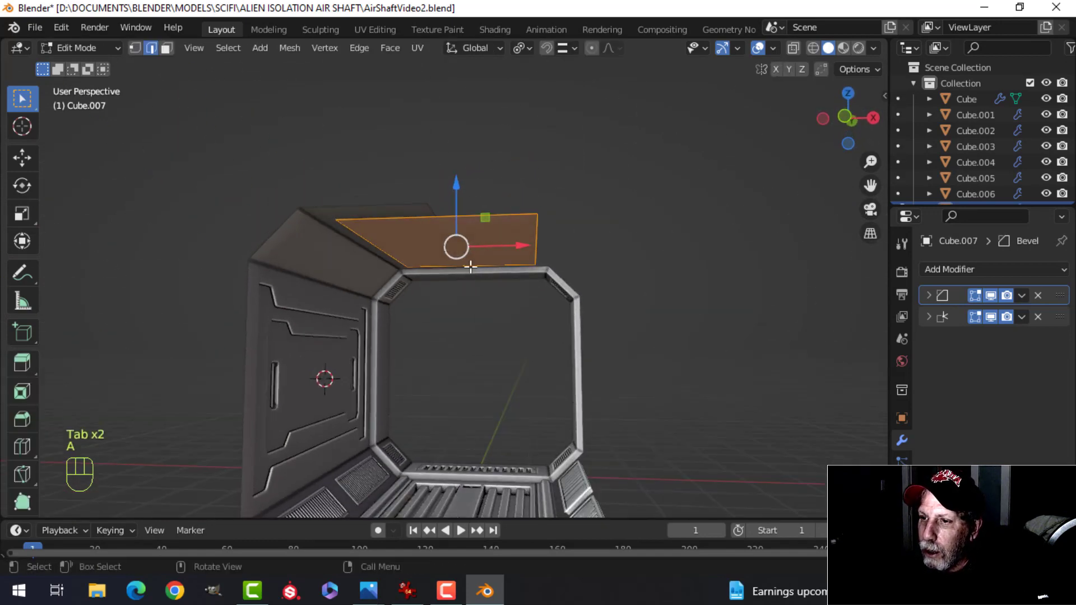
{"action": "key", "text": "e"}
{"action": "left_click", "coordinate": [482, 244]}
Recalculate the normals of the entire extruded block
{"action": "key", "text": "a"}
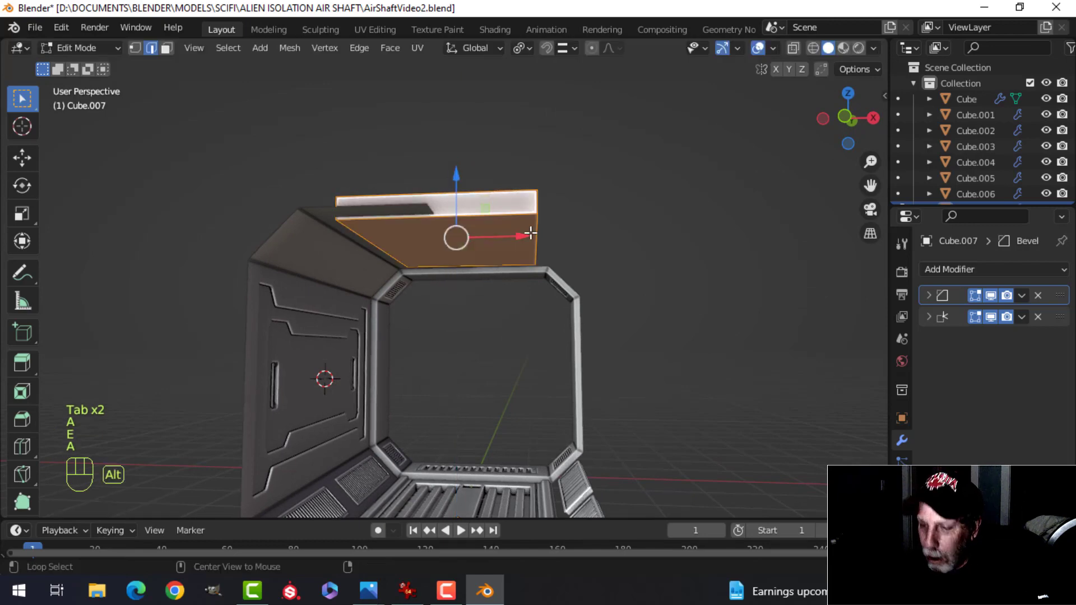
{"action": "key", "text": "alt+n"}
{"action": "left_click", "coordinate": [532, 233]}
{"action": "middle_click_drag", "start_coordinate": [531, 233], "coordinate": [475, 280]}
{"action": "key", "text": "alt+a"}
Round the block's four vertical corner edges with a three-segment bevel
{"action": "middle_click_drag", "start_coordinate": [364, 276], "coordinate": [460, 304]}
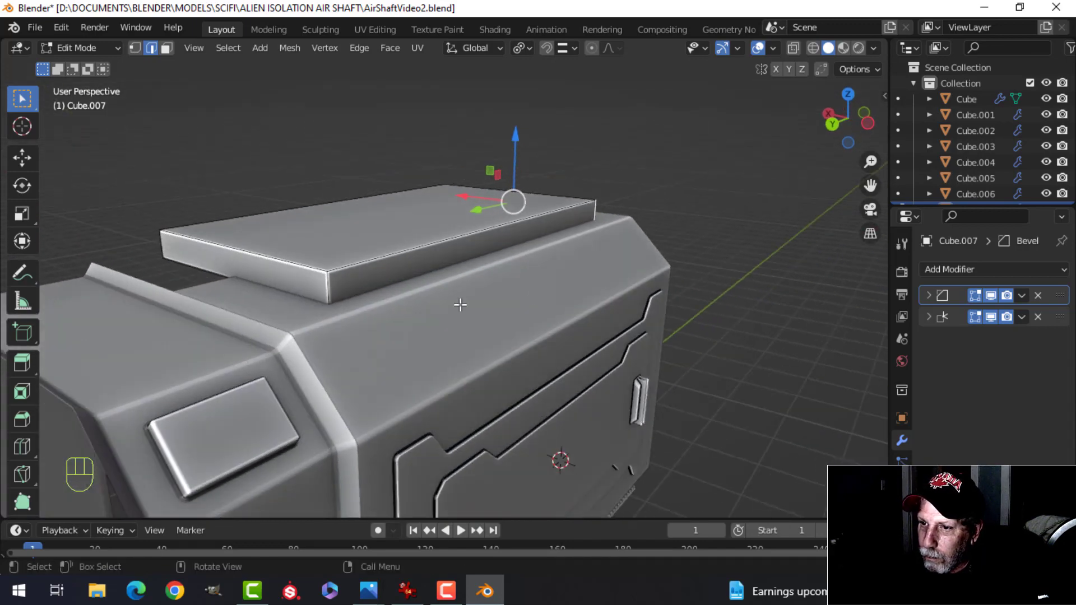
{"action": "left_click", "coordinate": [330, 290], "text": "shift"}
{"action": "middle_click_drag", "start_coordinate": [330, 290], "coordinate": [499, 339]}
{"action": "left_click", "coordinate": [606, 289], "text": "shift"}
{"action": "key", "text": "ctrl+b"}
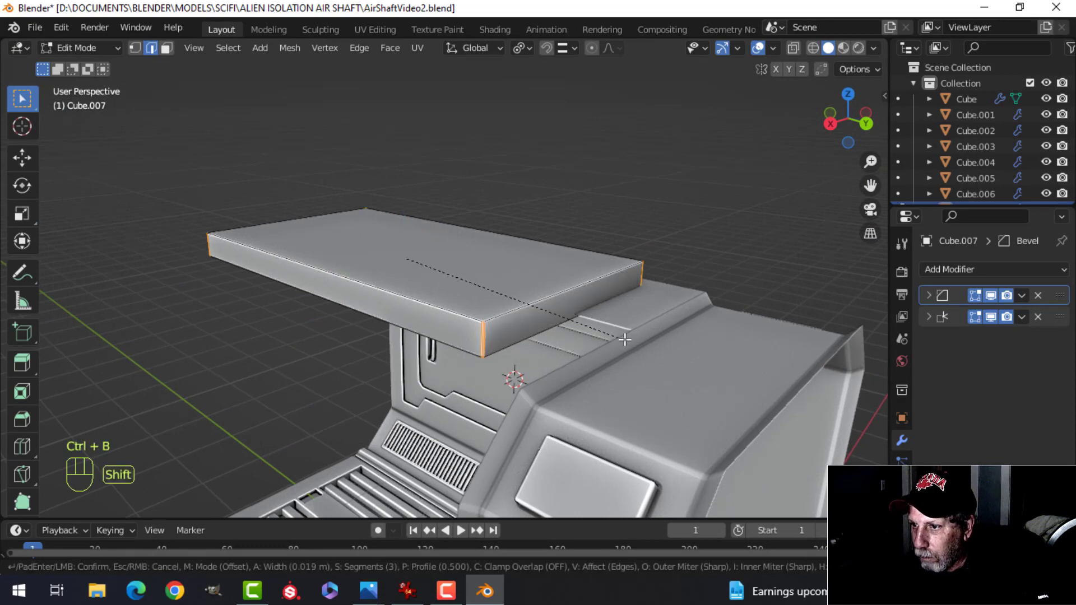
{"action": "left_click", "coordinate": [674, 352]}
{"action": "key", "text": "alt+a"}
{"action": "middle_click_drag", "start_coordinate": [674, 351], "coordinate": [535, 258]}
{"action": "key", "text": "Tab"}
{"action": "key", "text": "alt+a"}
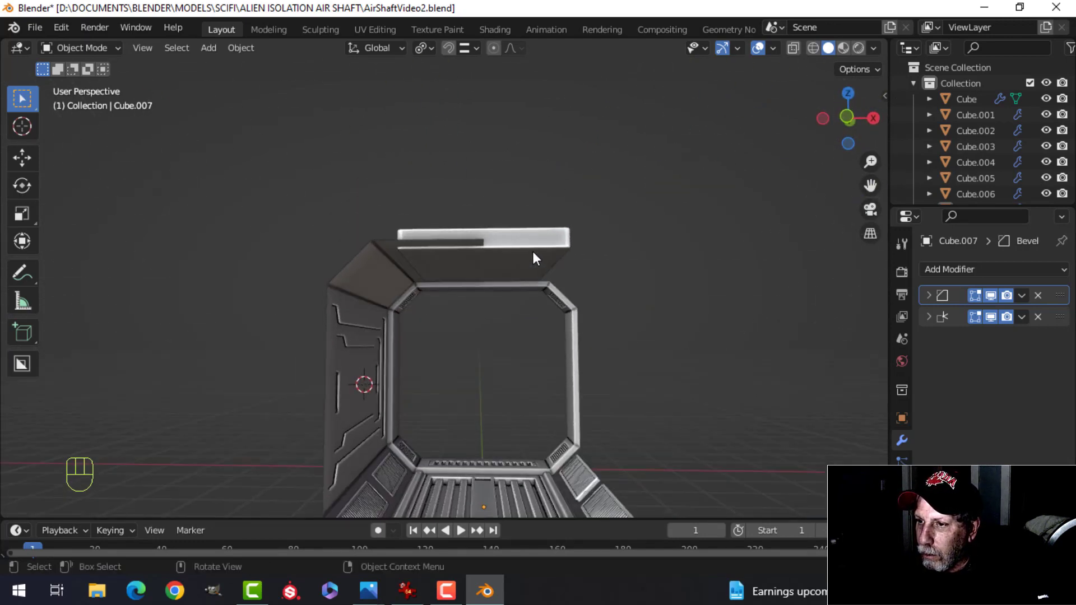
Add a Boolean Difference modifier to the shaft shell with the block as cutter, placed first in the modifier stack
{"action": "left_click_drag", "start_coordinate": [485, 437], "coordinate": [484, 439]}
{"action": "key", "text": "alt+a"}
{"action": "middle_click_drag", "start_coordinate": [541, 359], "coordinate": [510, 307]}
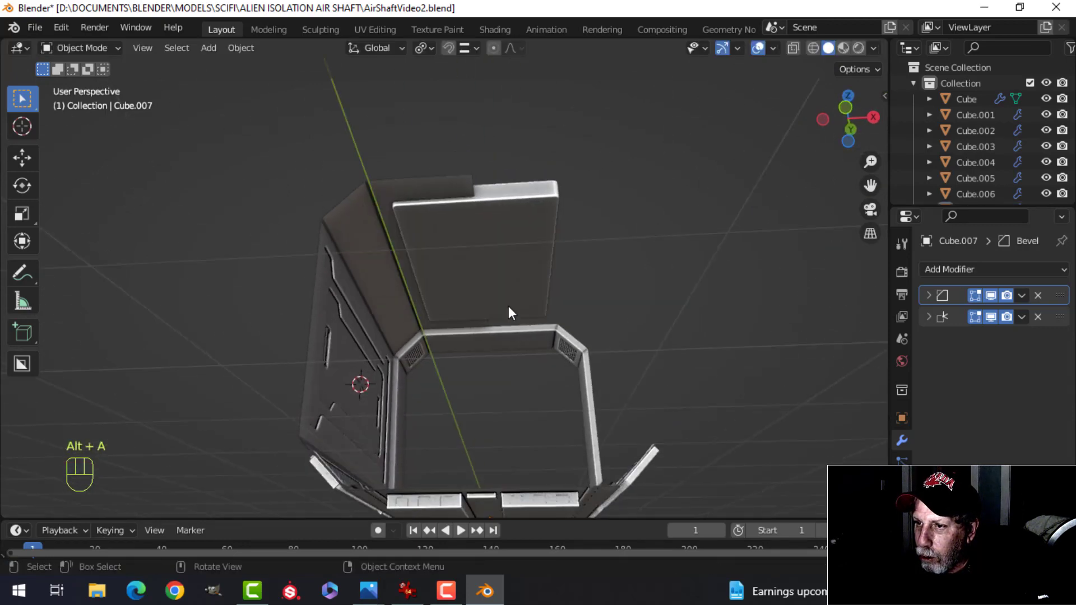
{"action": "left_click", "coordinate": [432, 192]}
{"action": "left_click", "coordinate": [969, 271]}
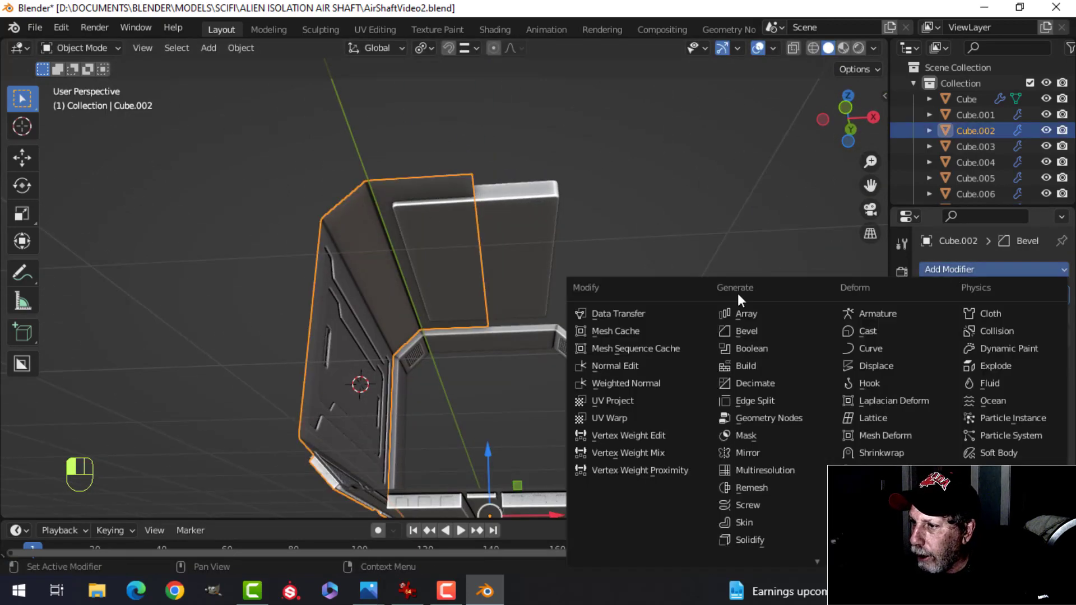
{"action": "left_click", "coordinate": [745, 345]}
{"action": "left_click_drag", "start_coordinate": [1061, 362], "coordinate": [1060, 296]}
{"action": "scroll", "coordinate": [627, 282], "scroll_direction": "up", "scroll_amount": 3}
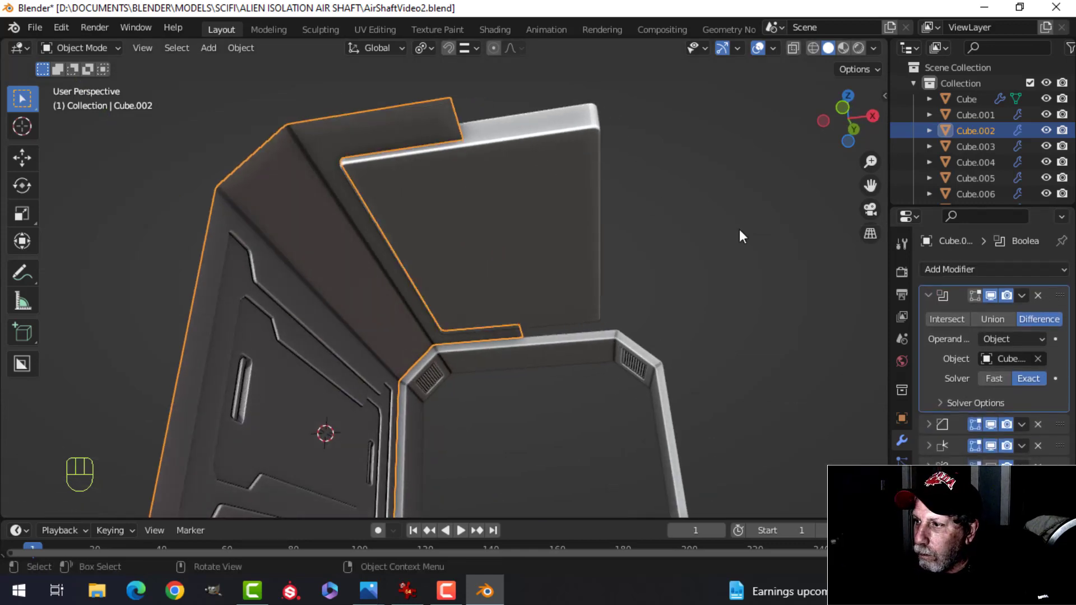
Apply the shell's Boolean modifier and delete the cutter block
{"action": "left_click", "coordinate": [1023, 296]}
{"action": "left_click", "coordinate": [971, 313]}
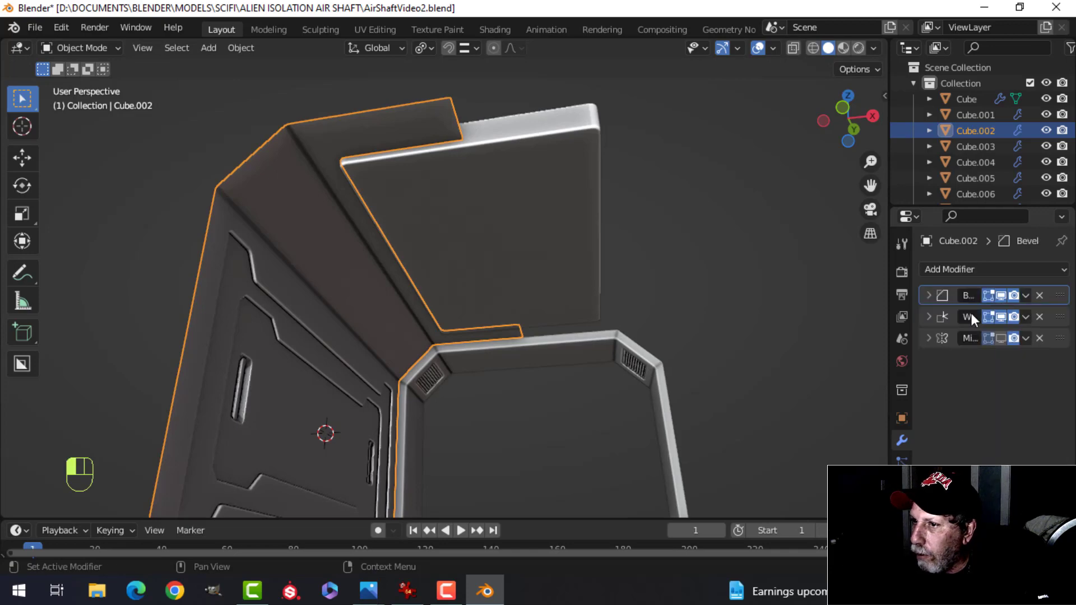
{"action": "left_click", "coordinate": [531, 223]}
{"action": "key", "text": "x"}
{"action": "left_click", "coordinate": [532, 227]}
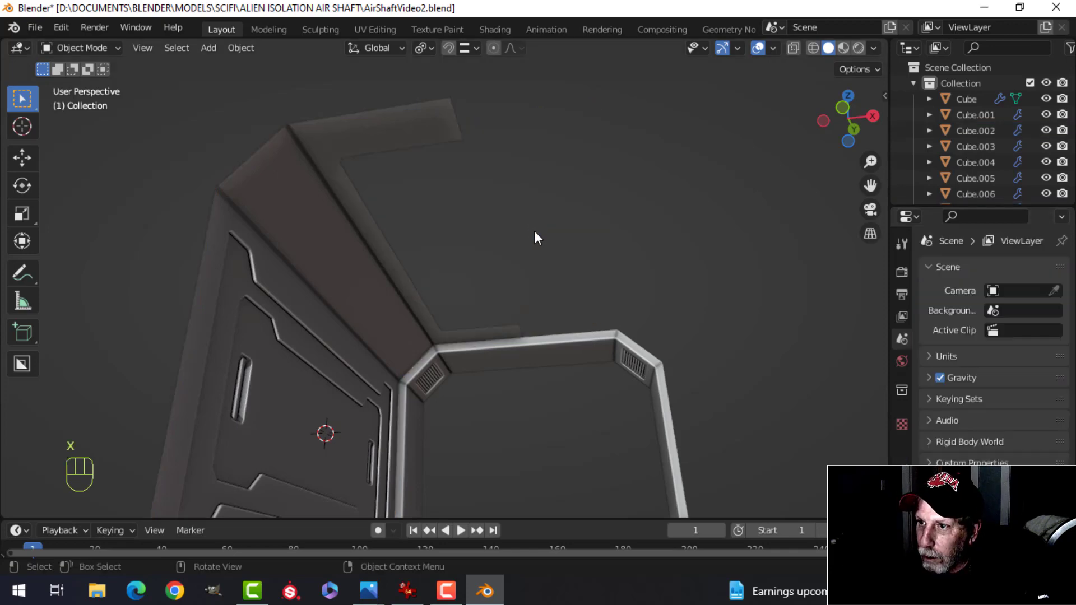
{"action": "middle_click_drag", "start_coordinate": [533, 231], "coordinate": [566, 224]}
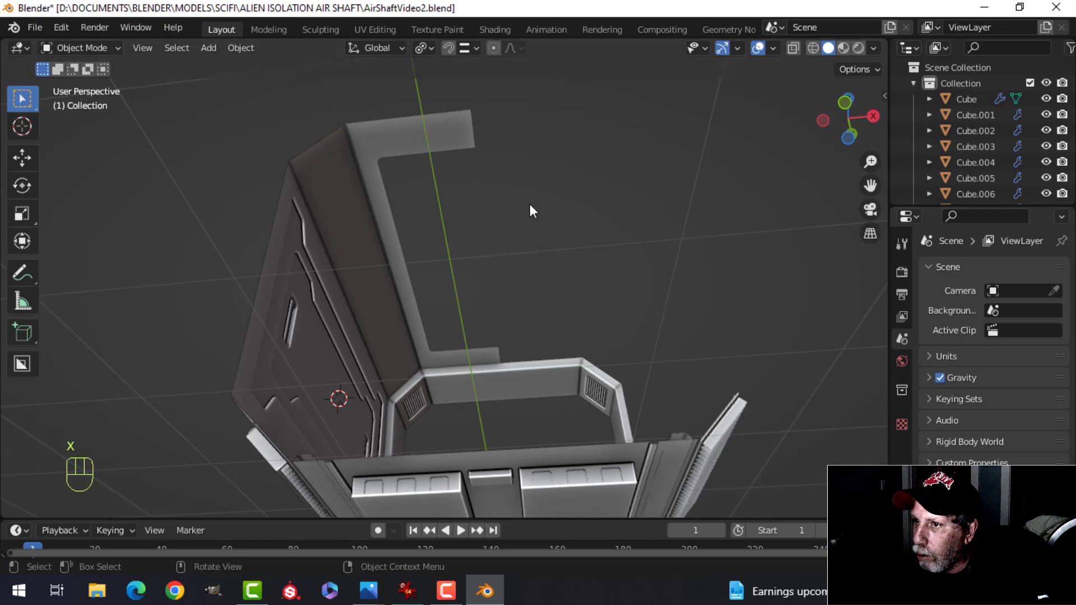
Turn the viewport display of the shell's Mirror modifier back on
{"action": "left_click", "coordinate": [454, 141]}
{"action": "left_click", "coordinate": [990, 338]}
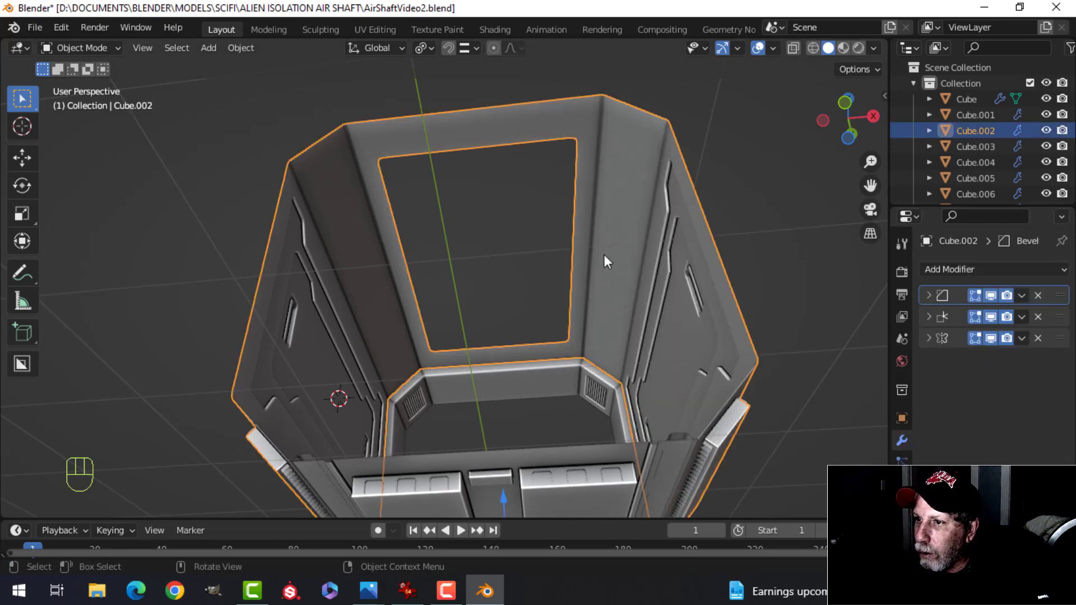
{"action": "key", "text": "alt+a"}
{"action": "middle_click_drag", "start_coordinate": [617, 191], "coordinate": [577, 352]}
Extrude the edge loop around the shell's ceiling opening upward a short distance
{"action": "left_click", "coordinate": [418, 382]}
{"action": "key", "text": "Tab"}
{"action": "middle_click_drag", "start_coordinate": [528, 327], "coordinate": [435, 344]}
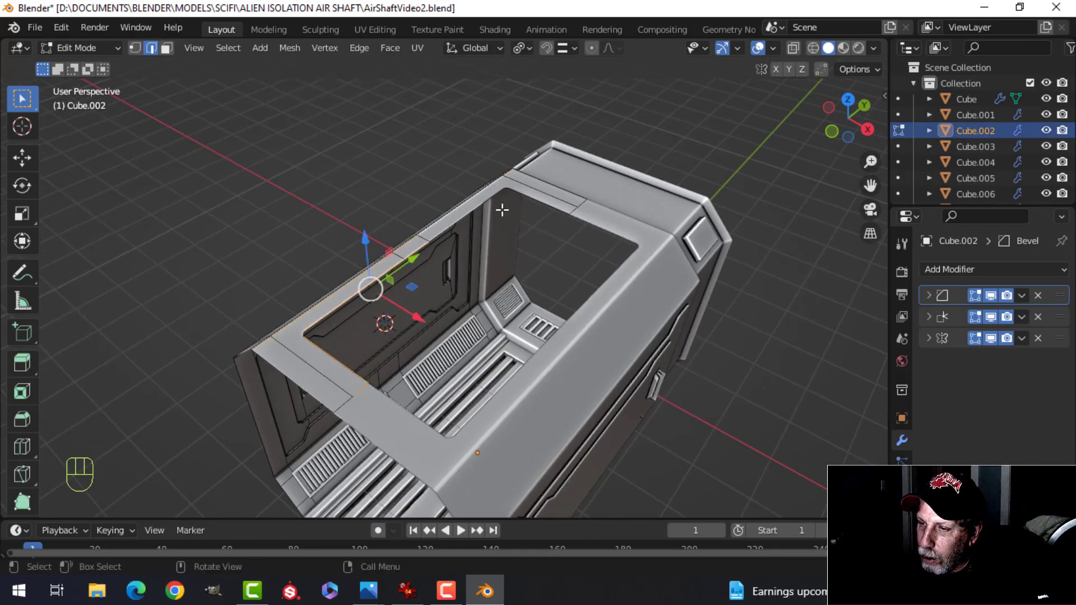
{"action": "key", "text": "ctrl+z"}
{"action": "middle_click_drag", "start_coordinate": [503, 210], "coordinate": [449, 285]}
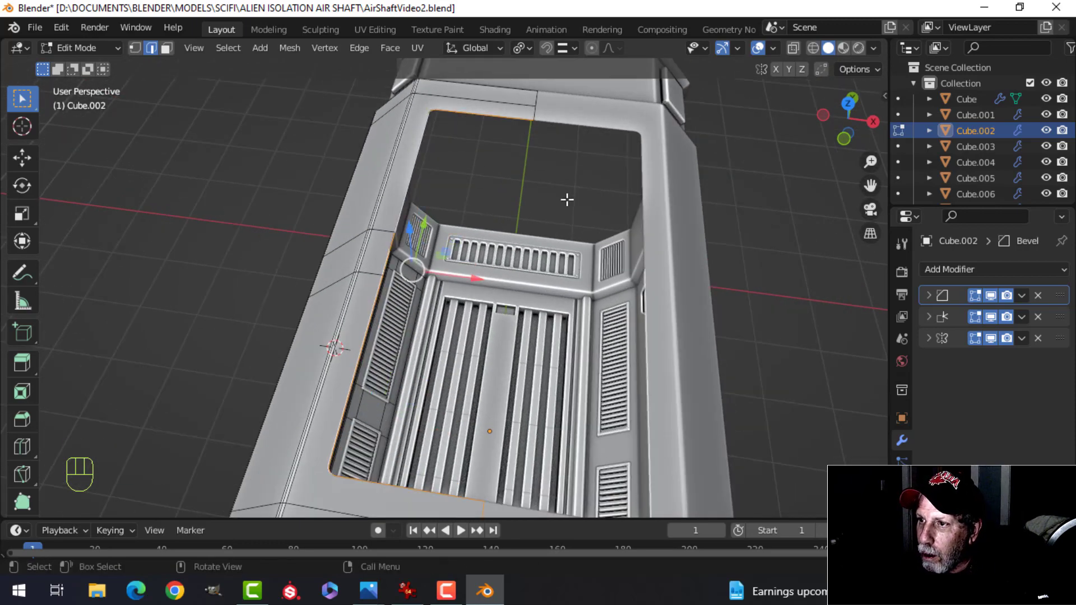
{"action": "scroll", "coordinate": [567, 200], "scroll_direction": "down", "scroll_amount": 3}
{"action": "middle_click_drag", "start_coordinate": [470, 391], "coordinate": [406, 287], "text": "shift"}
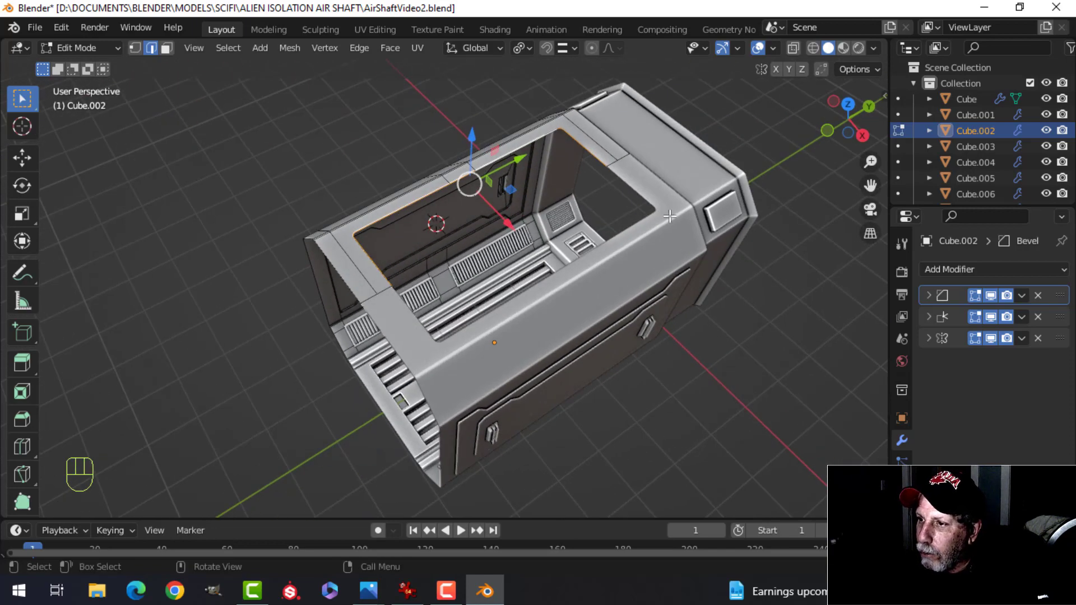
{"action": "middle_click_drag", "start_coordinate": [670, 215], "coordinate": [532, 333]}
{"action": "key", "text": "e"}
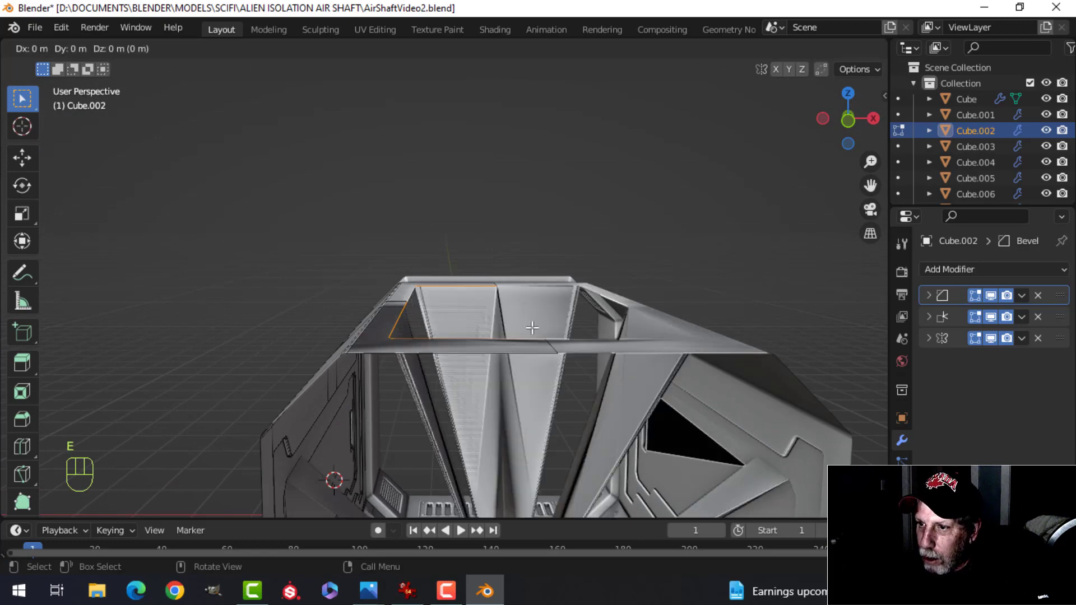
{"action": "left_click", "coordinate": [508, 320]}
{"action": "left_click_drag", "start_coordinate": [432, 250], "coordinate": [430, 239]}
Fill the raised edge loop with a face to close the ceiling recess
{"action": "key", "text": "f"}
{"action": "key", "text": "Tab"}
{"action": "key", "text": "alt+a"}
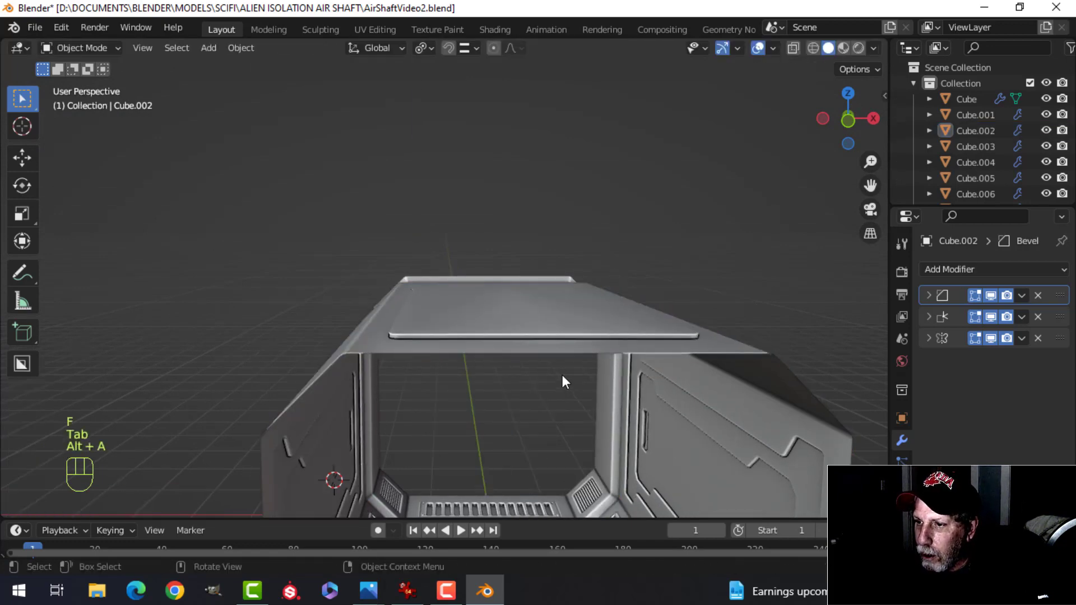
Bevel the lower rim edges around the ceiling recess with four segments
{"action": "middle_click_drag", "start_coordinate": [563, 375], "coordinate": [456, 245]}
{"action": "left_click", "coordinate": [456, 249]}
{"action": "key", "text": "Tab"}
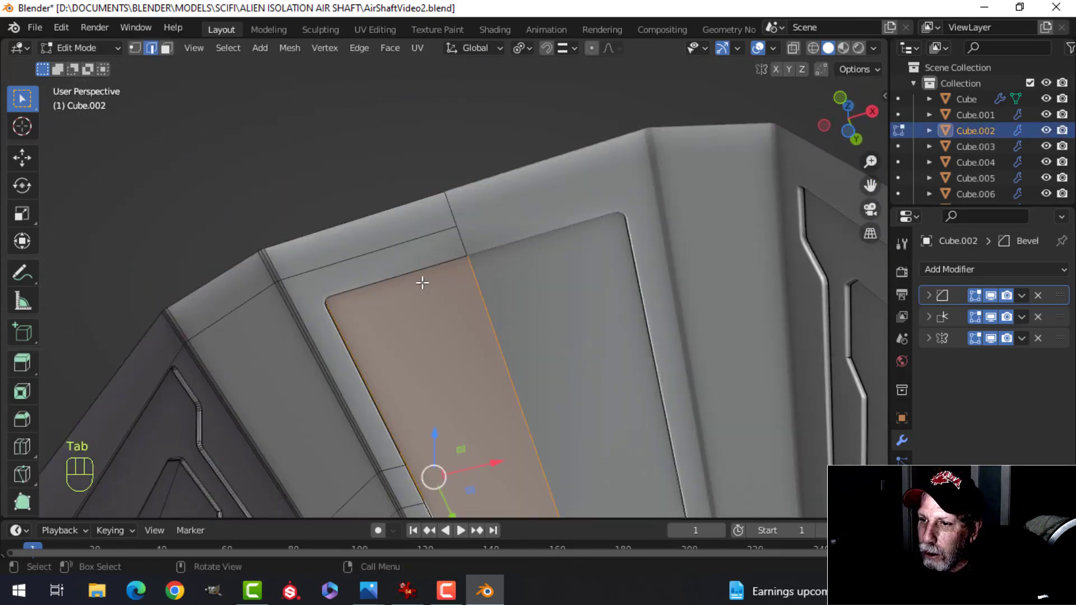
{"action": "key", "text": "alt+a"}
{"action": "middle_click_drag", "start_coordinate": [453, 446], "coordinate": [401, 296], "text": "shift"}
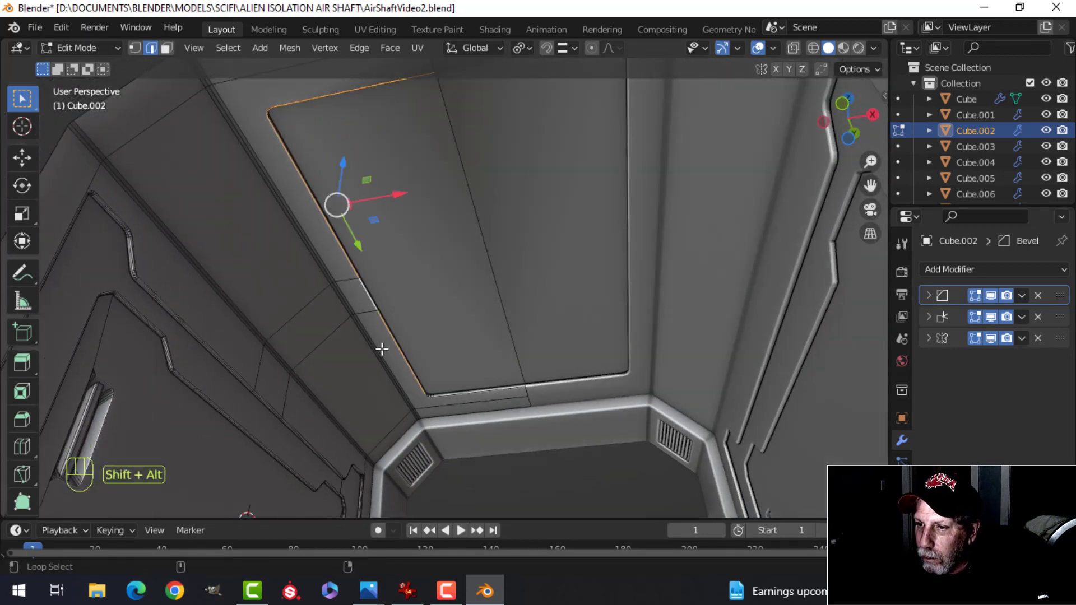
{"action": "scroll", "coordinate": [473, 399], "scroll_direction": "up", "scroll_amount": 2}
{"action": "middle_click_drag", "start_coordinate": [500, 387], "coordinate": [568, 265], "text": "shift"}
{"action": "scroll", "coordinate": [473, 285], "scroll_direction": "up", "scroll_amount": 1}
{"action": "scroll", "coordinate": [489, 317], "scroll_direction": "up", "scroll_amount": 2}
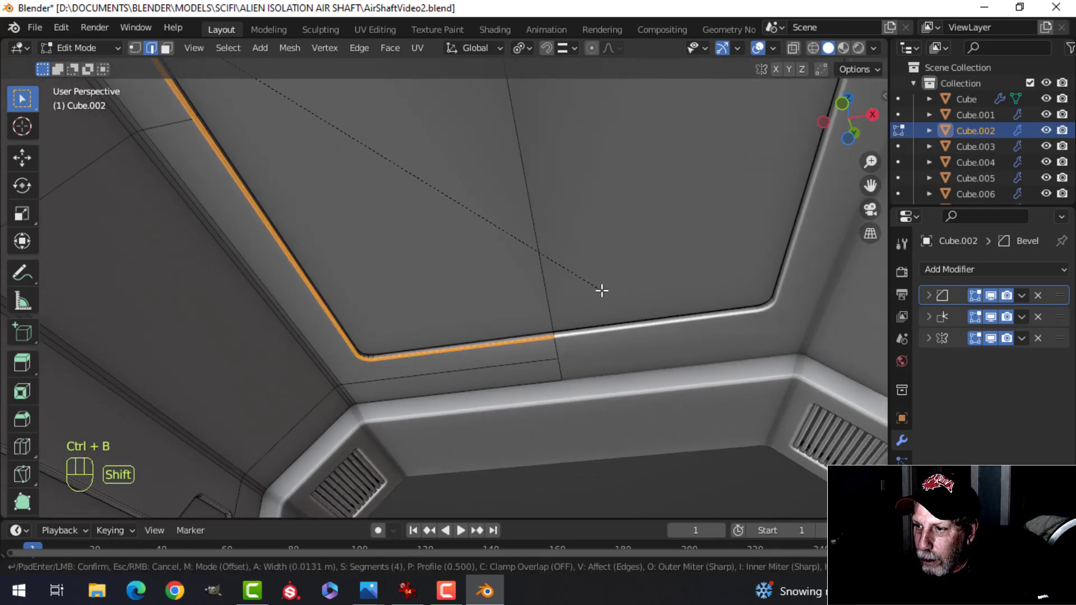
{"action": "left_click", "coordinate": [690, 311]}
{"action": "key", "text": "Tab"}
{"action": "scroll", "coordinate": [752, 260], "scroll_direction": "down", "scroll_amount": 3}
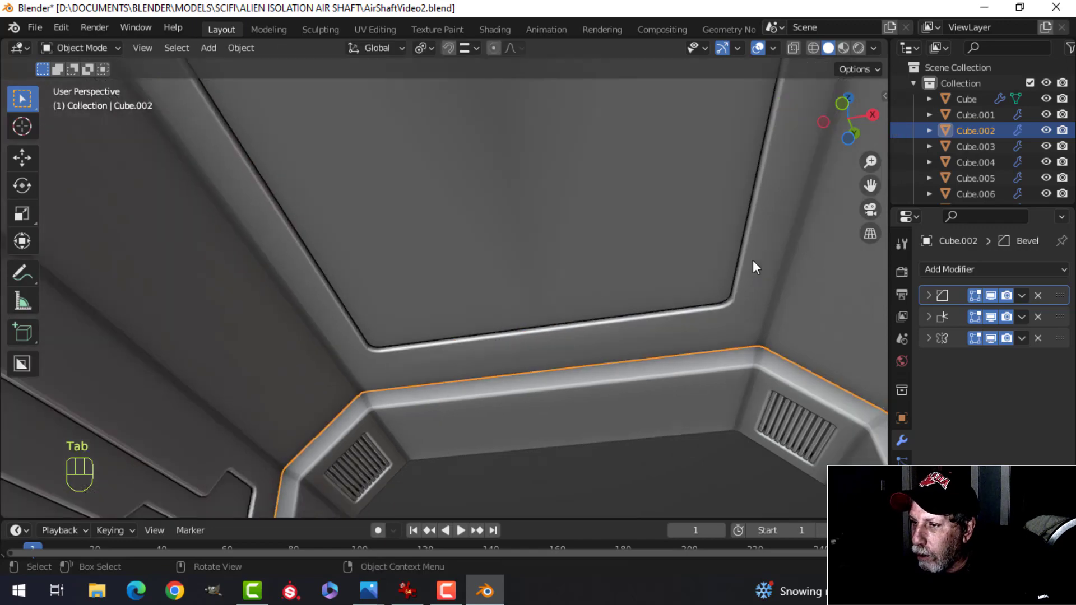
Try to apply the Mirror modifier on the shell
{"action": "key", "text": "alt+a"}
{"action": "middle_click_drag", "start_coordinate": [547, 270], "coordinate": [522, 220]}
{"action": "scroll", "coordinate": [522, 220], "scroll_direction": "down", "scroll_amount": 4}
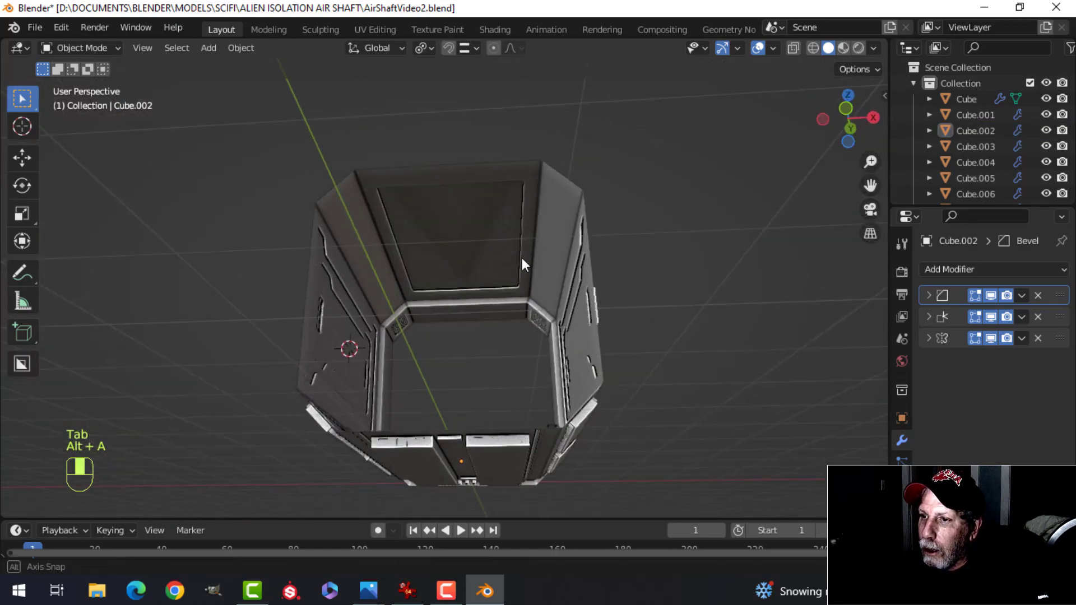
{"action": "left_click", "coordinate": [523, 258]}
{"action": "mouse_move", "coordinate": [523, 258]}
{"action": "middle_mouse_down"}
{"action": "mouse_move", "coordinate": [509, 227]}
{"action": "mouse_move", "coordinate": [517, 253]}
{"action": "middle_mouse_up"}
{"action": "scroll", "coordinate": [509, 227], "scroll_direction": "up", "scroll_amount": 2}
{"action": "left_click", "coordinate": [1022, 339]}
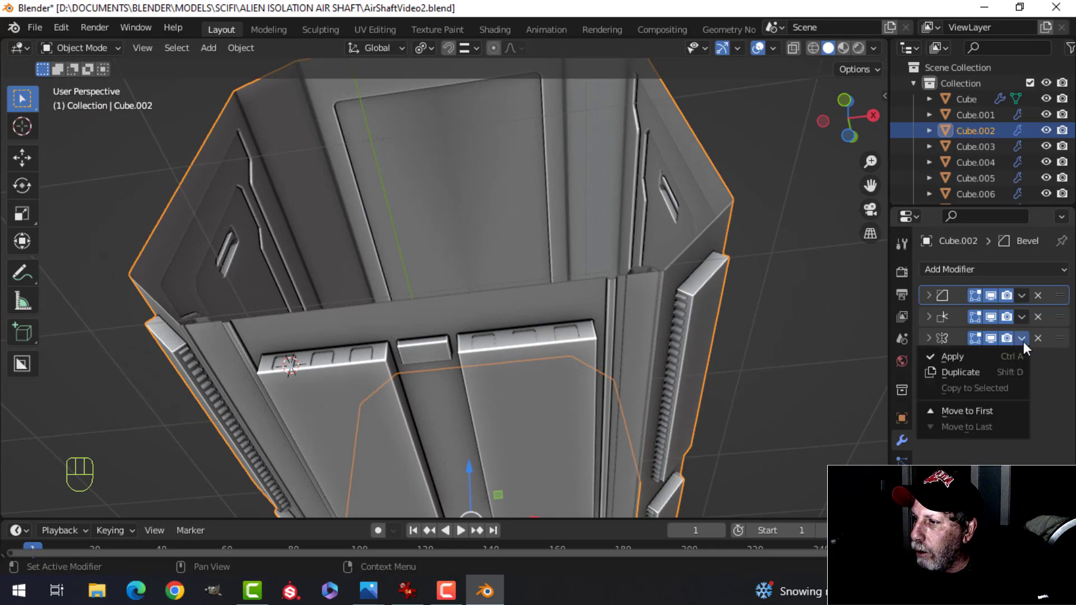
{"action": "left_click", "coordinate": [981, 355]}
{"action": "key", "text": "ctrl+z"}
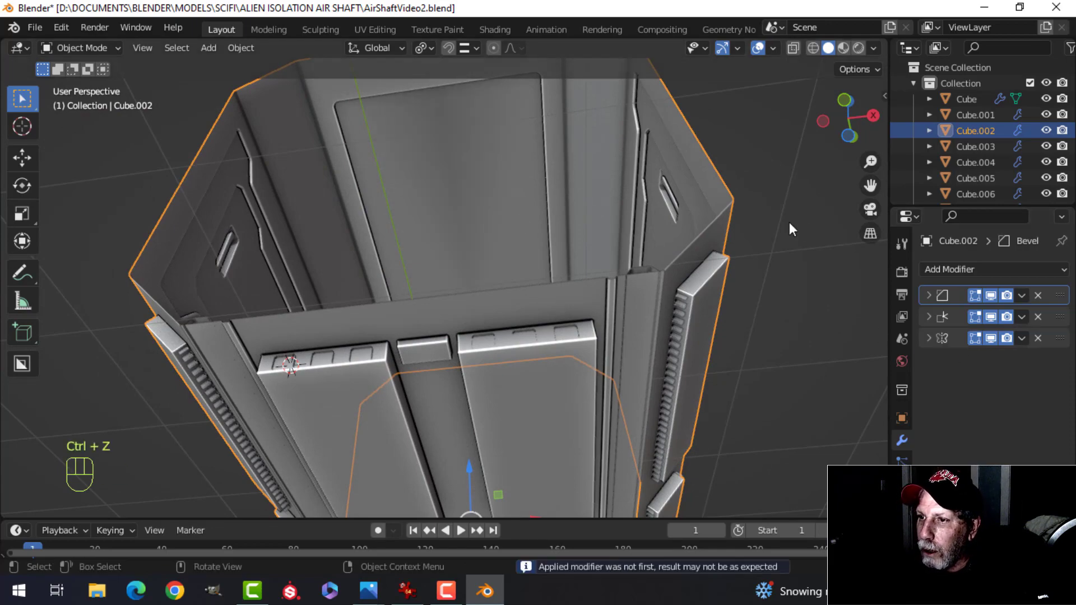
Snap the 3D cursor to the centre edge of the shell's ceiling recess
{"action": "key", "text": "alt+a"}
{"action": "middle_click_drag", "start_coordinate": [789, 221], "coordinate": [469, 245]}
{"action": "middle_click_drag", "start_coordinate": [412, 194], "coordinate": [431, 247], "text": "shift"}
{"action": "key", "text": "Tab"}
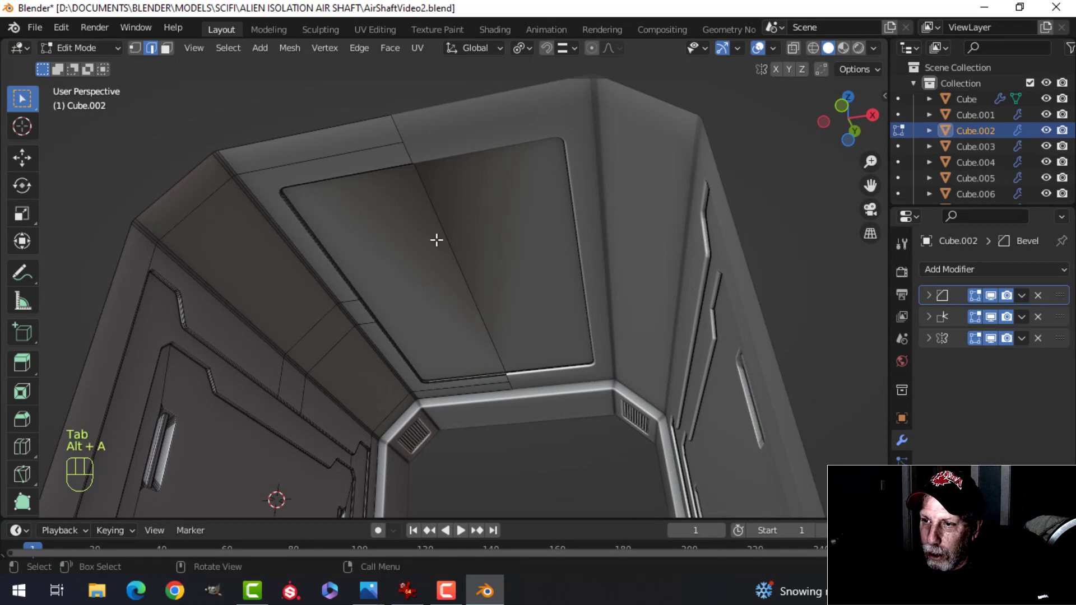
{"action": "key", "text": "2"}
{"action": "left_click", "coordinate": [450, 238]}
{"action": "key", "text": "shift+s"}
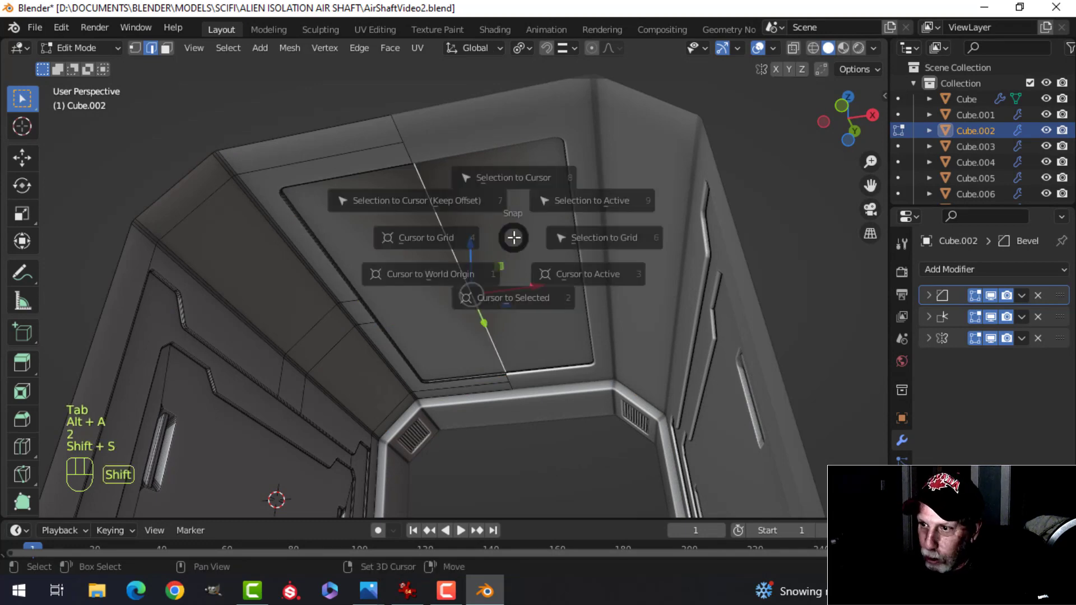
{"action": "left_click", "coordinate": [528, 323]}
{"action": "key", "text": "Tab"}
{"action": "key", "text": "alt+a"}
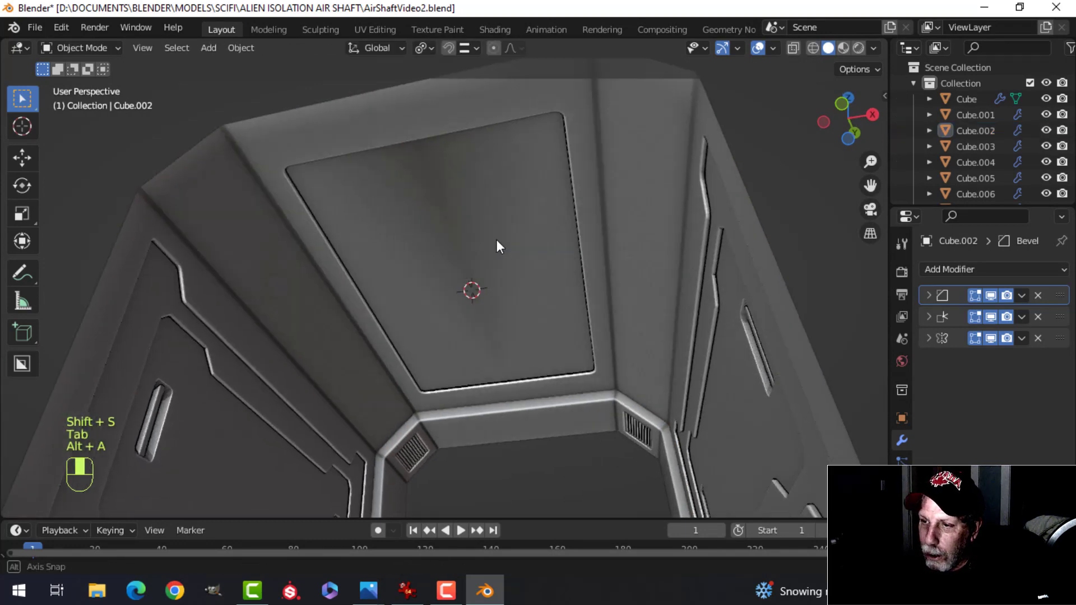
Add a plane at the 3D cursor, raise its mesh above the ceiling recess and shift it toward the shaft's open end
{"action": "key", "text": "shift+a"}
{"action": "mouse_move", "coordinate": [496, 245]}
{"action": "left_click", "coordinate": [585, 246]}
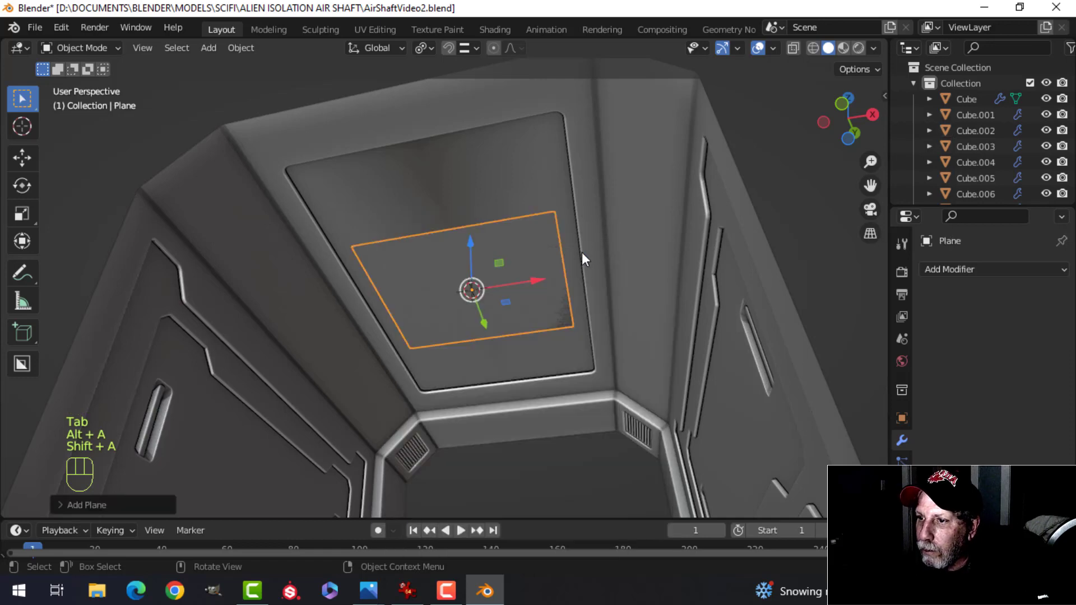
{"action": "key", "text": "Tab"}
{"action": "middle_click_drag", "start_coordinate": [582, 252], "coordinate": [509, 342]}
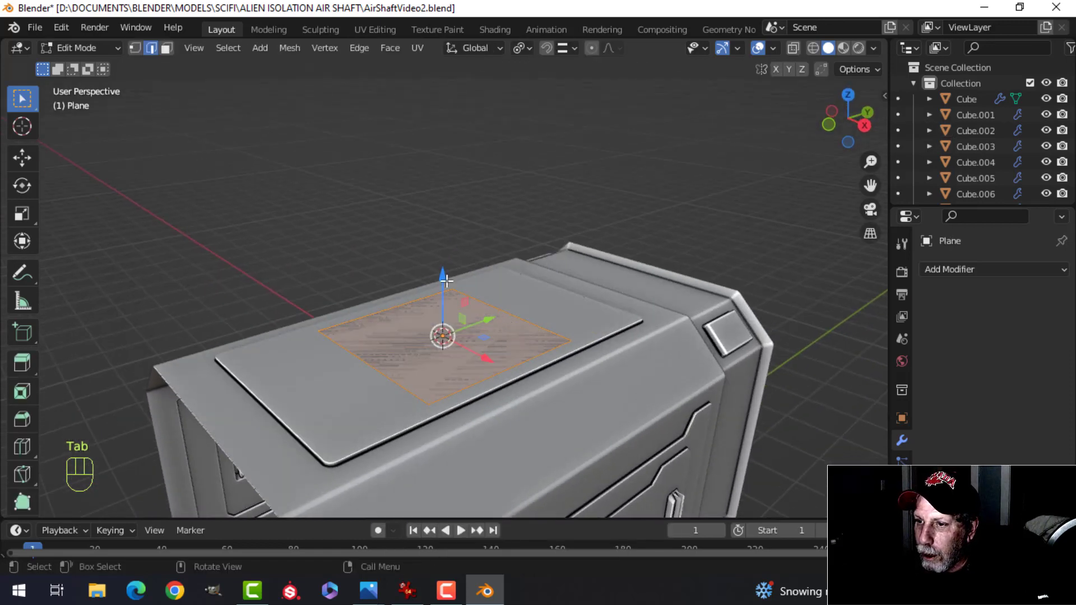
{"action": "left_click_drag", "start_coordinate": [445, 280], "coordinate": [446, 261]}
{"action": "middle_click_drag", "start_coordinate": [497, 274], "coordinate": [494, 306]}
{"action": "left_click_drag", "start_coordinate": [494, 311], "coordinate": [427, 336]}
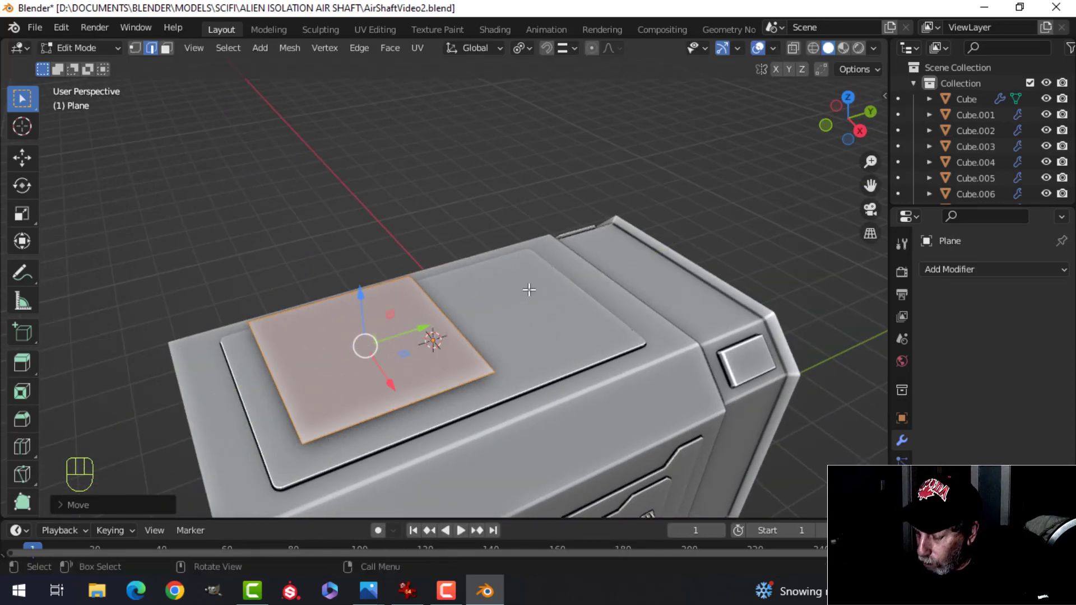
Squash the plane along Y into a narrow strip, place it near the recess's open end and scale it to about 0.9
{"action": "key", "text": "KP_7"}
{"action": "key", "text": "s"}
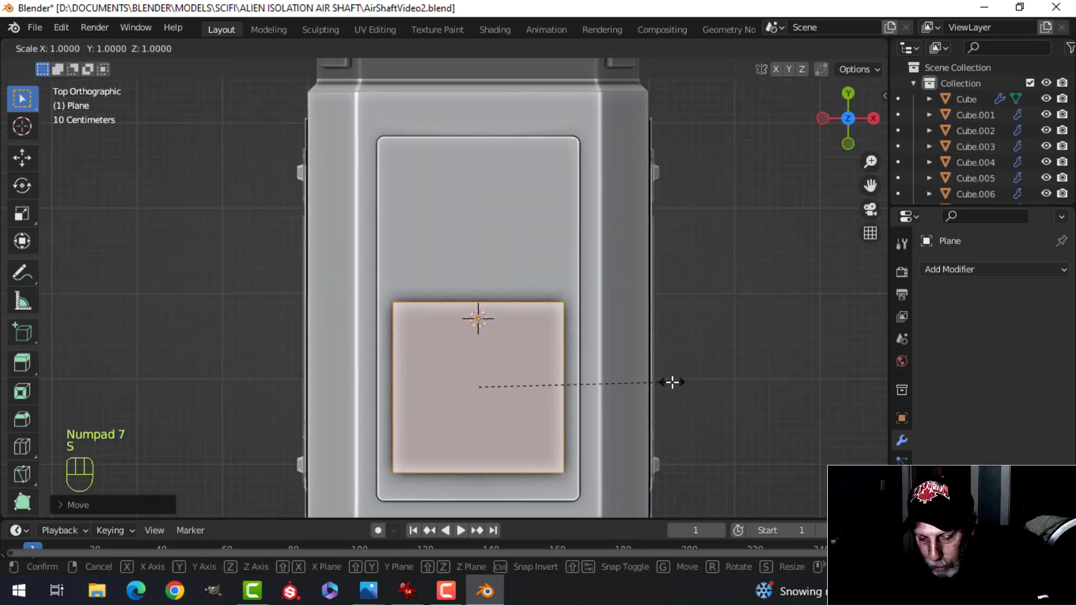
{"action": "key", "text": "y"}
{"action": "left_click", "coordinate": [511, 361]}
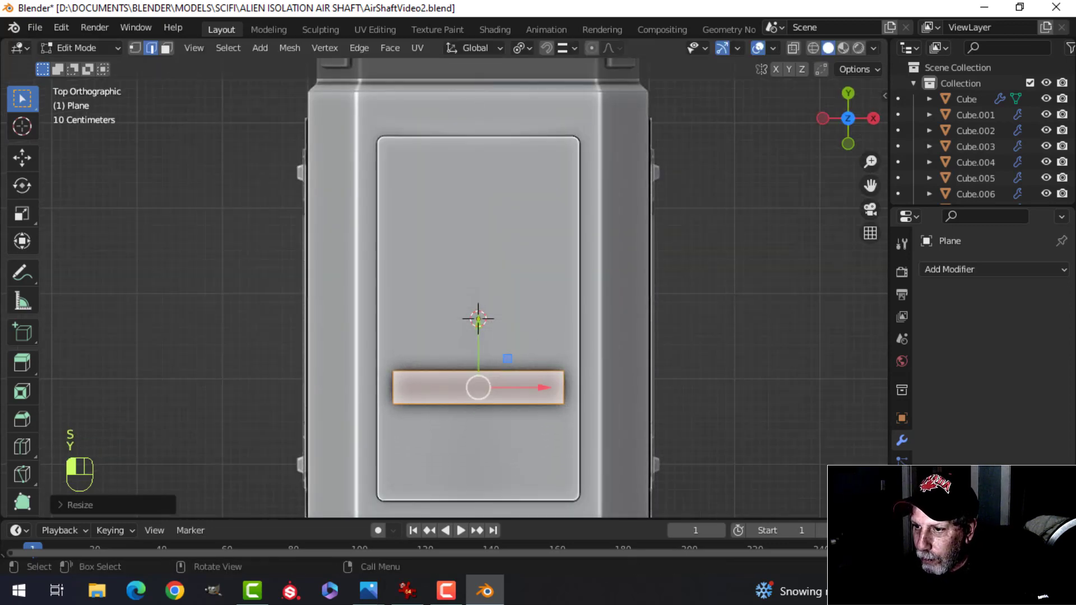
{"action": "left_click_drag", "start_coordinate": [480, 321], "coordinate": [481, 394]}
{"action": "key", "text": "s"}
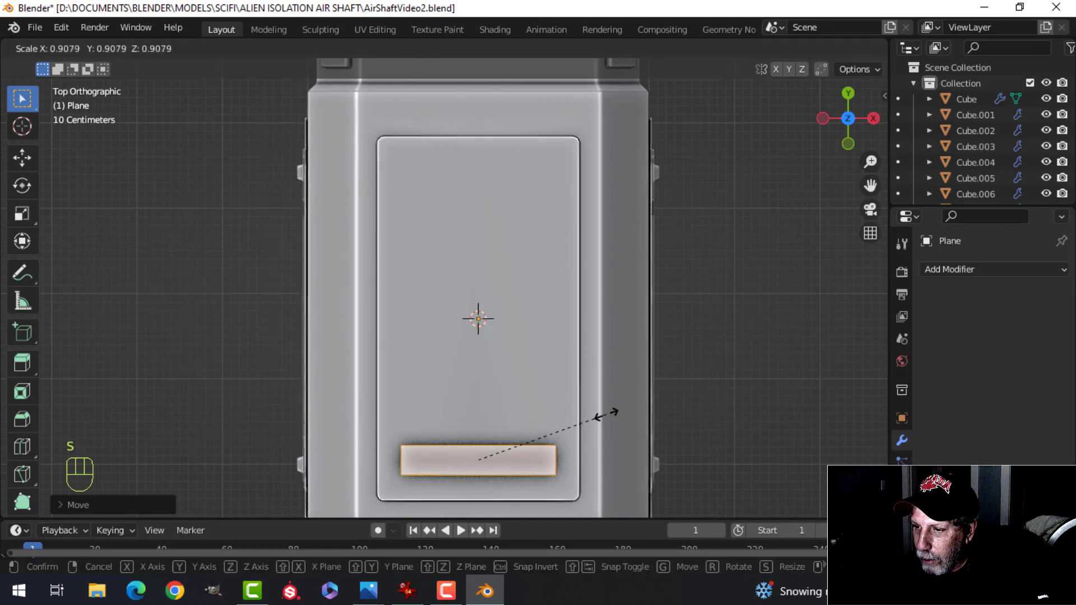
{"action": "left_click", "coordinate": [602, 416]}
Extrude the strip downward into a thin block and correct its face normals
{"action": "middle_click_drag", "start_coordinate": [591, 424], "coordinate": [546, 269], "text": "shift"}
{"action": "middle_click_drag", "start_coordinate": [569, 320], "coordinate": [569, 185]}
{"action": "middle_click_drag", "start_coordinate": [491, 262], "coordinate": [490, 200], "text": "shift"}
{"action": "middle_click_drag", "start_coordinate": [501, 248], "coordinate": [510, 232]}
{"action": "key", "text": "e"}
{"action": "left_click", "coordinate": [528, 244]}
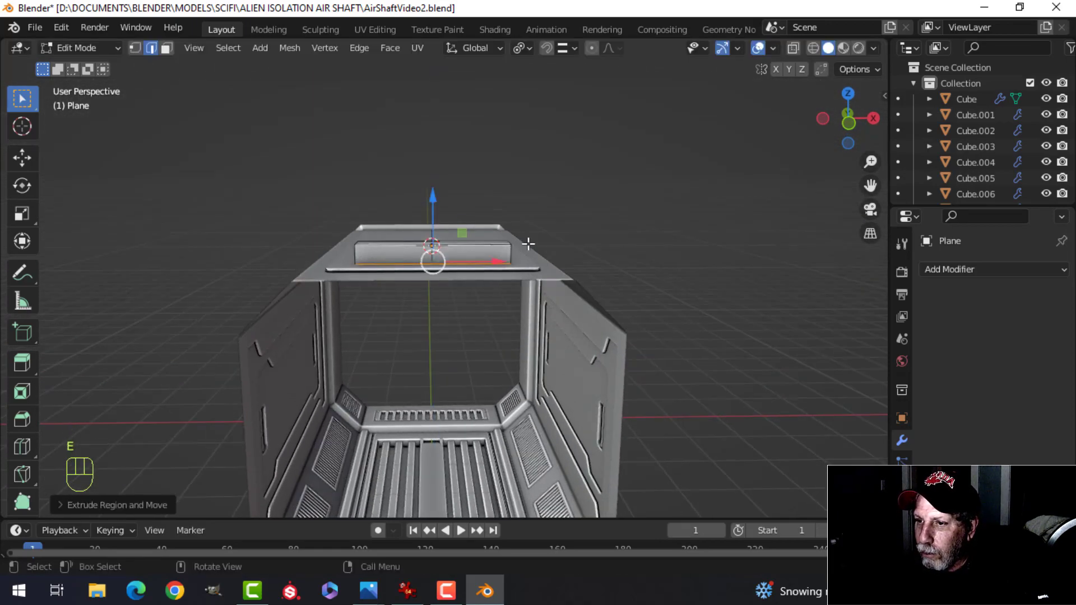
{"action": "key", "text": "alt+n"}
{"action": "left_click", "coordinate": [528, 246]}
Bevel the block's four vertical corner edges to round them
{"action": "middle_click_drag", "start_coordinate": [538, 253], "coordinate": [479, 289]}
{"action": "scroll", "coordinate": [505, 297], "scroll_direction": "up", "scroll_amount": 1}
{"action": "key", "text": "alt+a"}
{"action": "middle_click_drag", "start_coordinate": [562, 303], "coordinate": [379, 327]}
{"action": "scroll", "coordinate": [501, 300], "scroll_direction": "up", "scroll_amount": 1}
{"action": "key", "text": "2"}
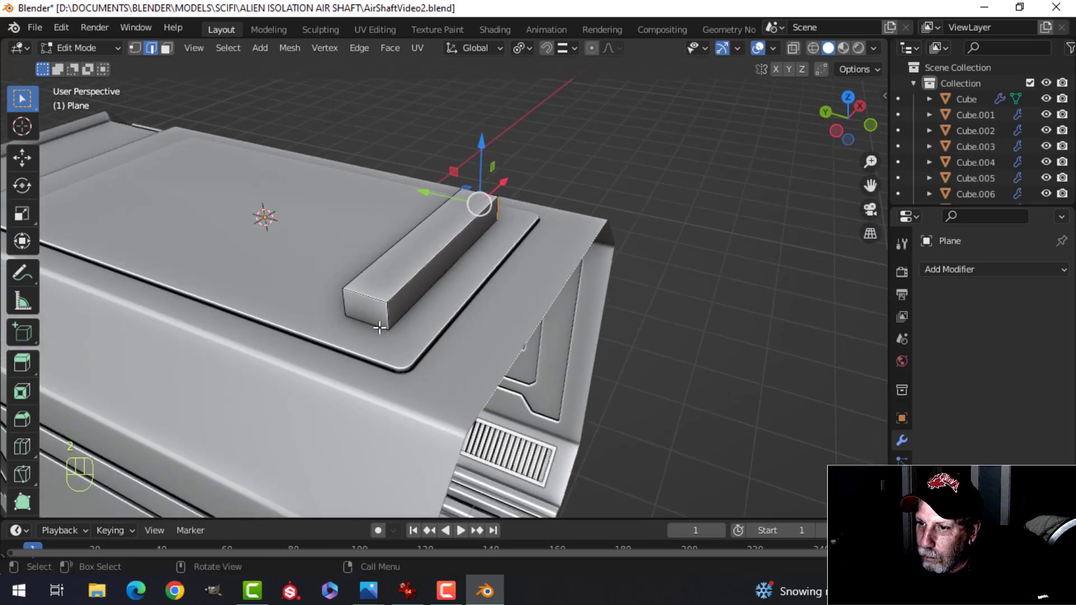
{"action": "left_click", "coordinate": [389, 314], "text": "shift"}
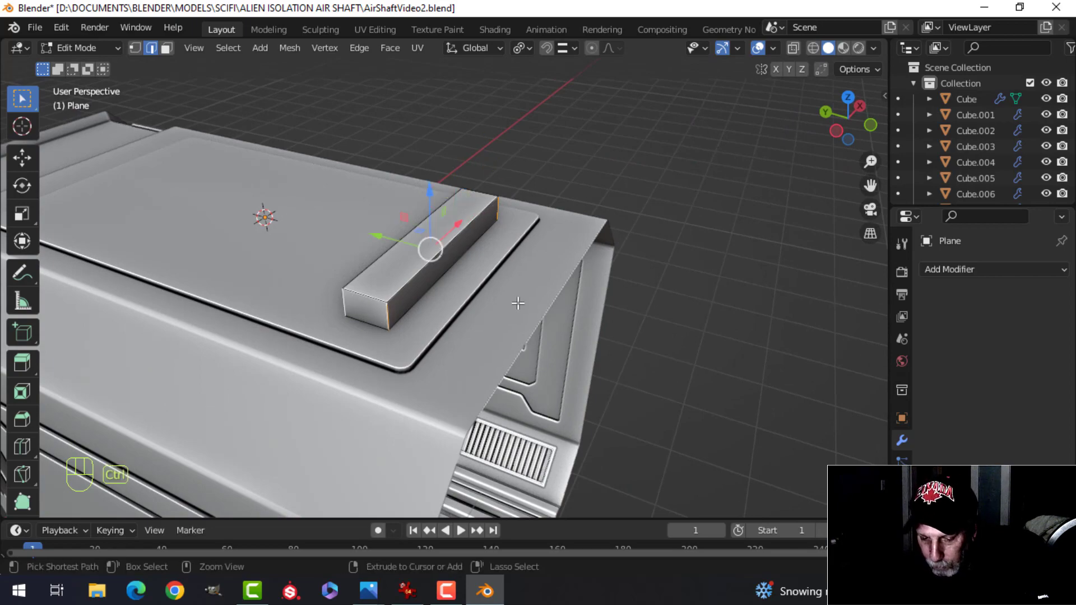
{"action": "key", "text": "ctrl+b"}
{"action": "left_click", "coordinate": [608, 307]}
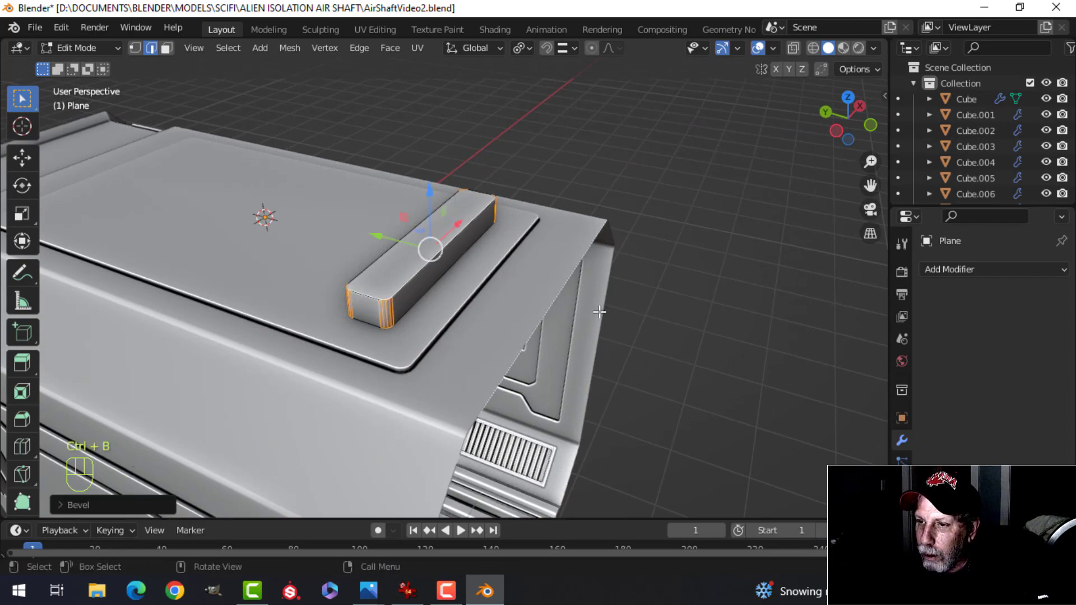
Lower the whole rounded block so that it passes through the ceiling recess
{"action": "key", "text": "a"}
{"action": "middle_click_drag", "start_coordinate": [427, 247], "coordinate": [475, 239]}
{"action": "left_click_drag", "start_coordinate": [430, 179], "coordinate": [432, 195]}
{"action": "middle_click_drag", "start_coordinate": [470, 314], "coordinate": [531, 275]}
{"action": "key", "text": "Tab"}
{"action": "key", "text": "alt+a"}
Add a Boolean Difference modifier to the shell, place it first in the stack and set the rounded block as its object
{"action": "left_click", "coordinate": [527, 156]}
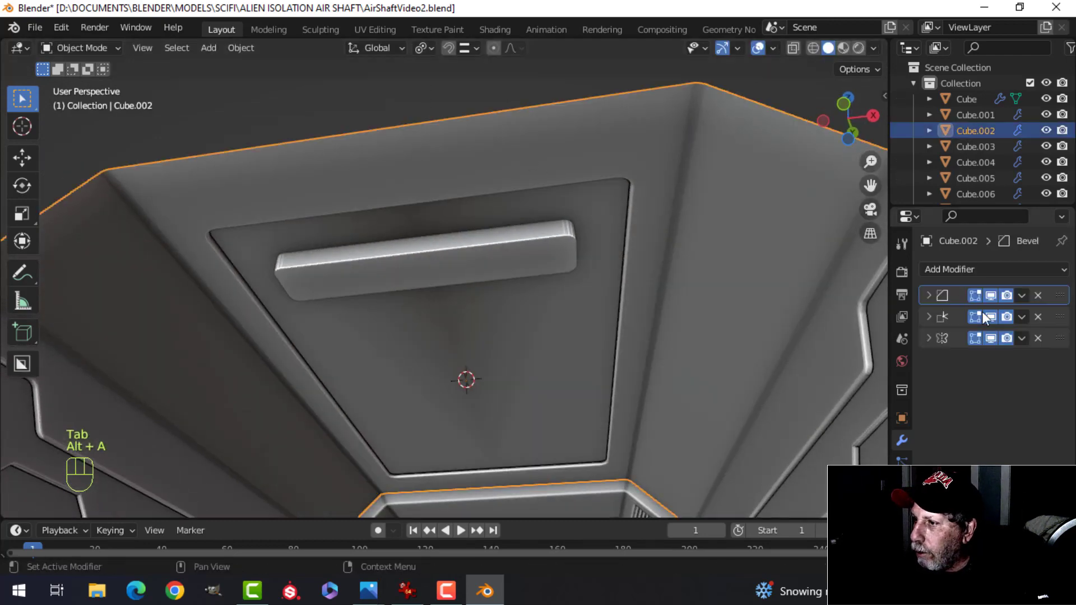
{"action": "left_click", "coordinate": [990, 270]}
{"action": "left_click", "coordinate": [777, 344]}
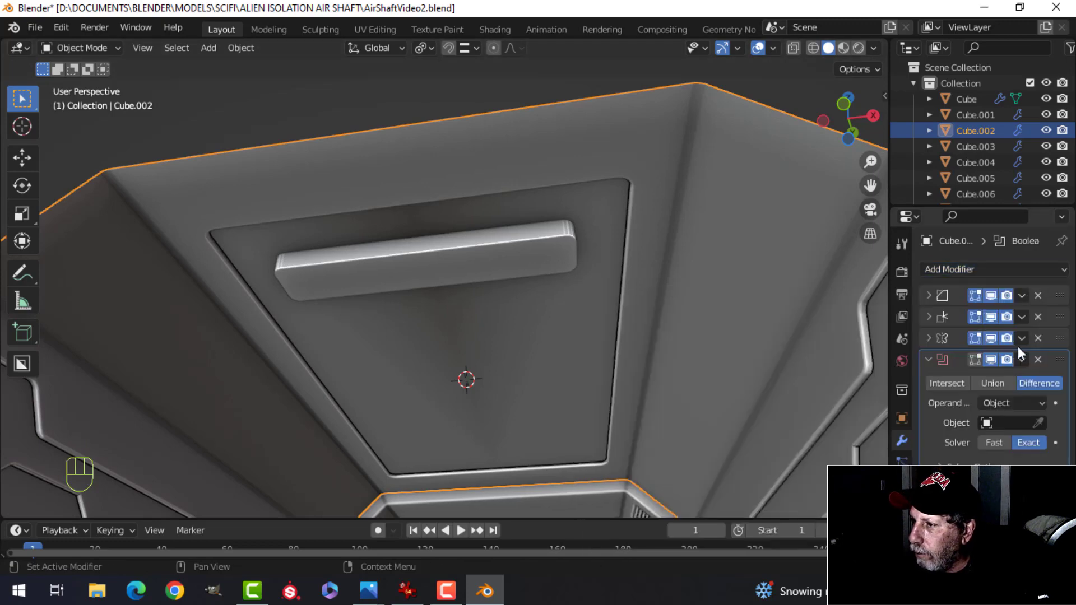
{"action": "left_click_drag", "start_coordinate": [1057, 362], "coordinate": [1055, 275]}
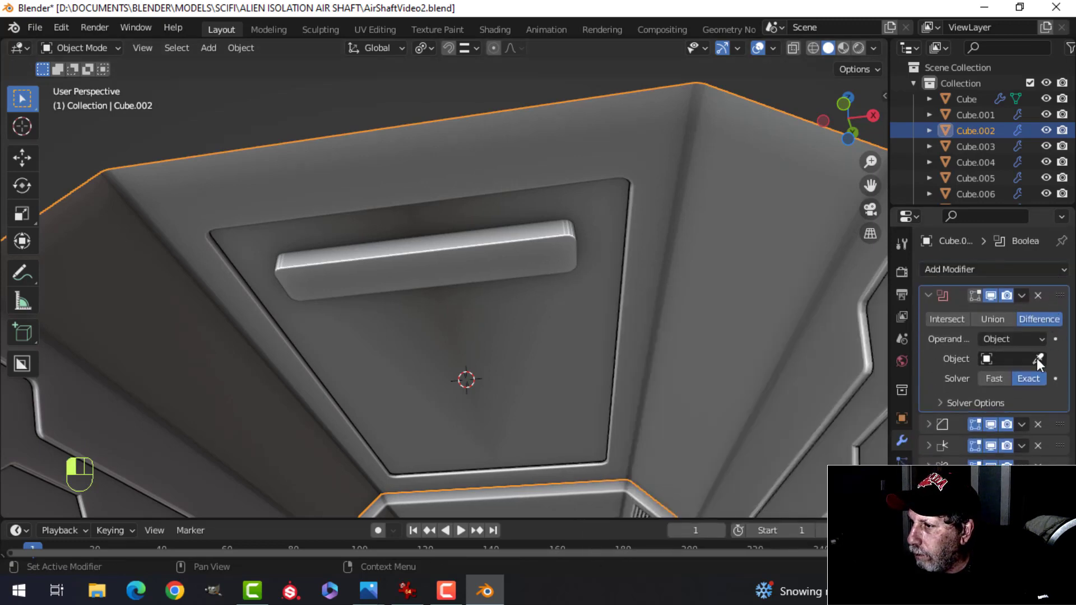
{"action": "left_click", "coordinate": [490, 265]}
Apply the shell's Boolean modifier and delete the cutter block
{"action": "left_click", "coordinate": [1023, 295]}
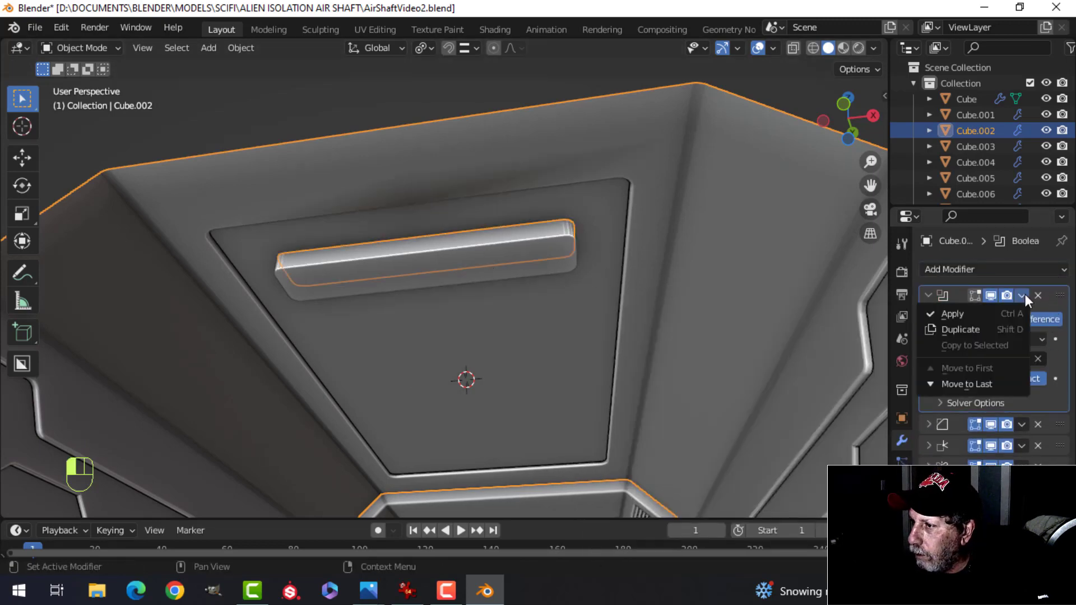
{"action": "left_click", "coordinate": [988, 311]}
{"action": "left_click", "coordinate": [441, 256]}
{"action": "key", "text": "x"}
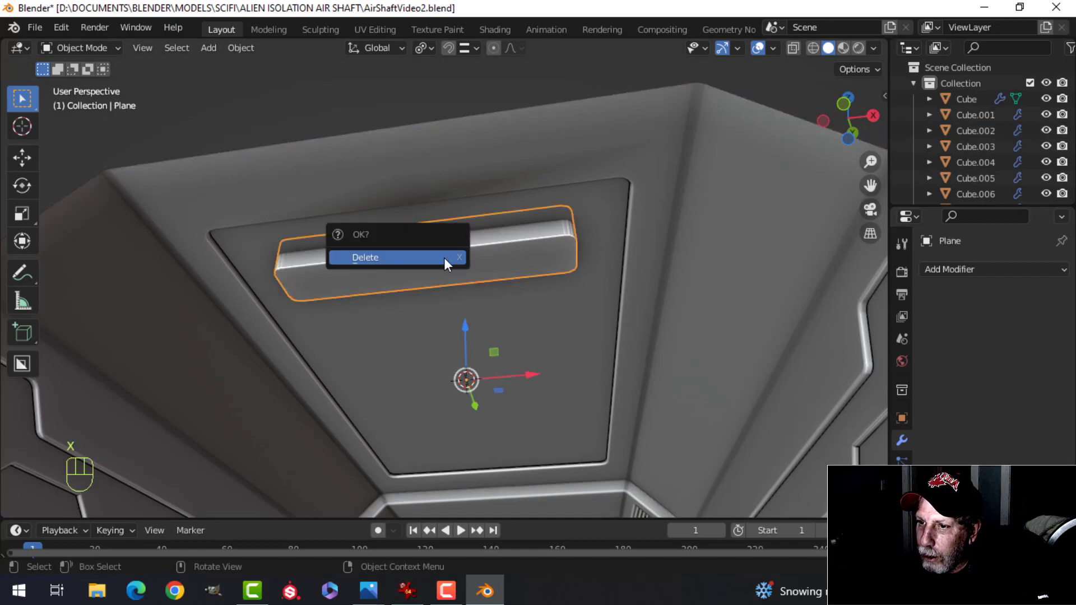
{"action": "left_click", "coordinate": [444, 258]}
Extrude the edge loop around the new ceiling slot upward a short distance and fill it with a face
{"action": "left_click", "coordinate": [482, 235]}
{"action": "key", "text": "Tab"}
{"action": "middle_click_drag", "start_coordinate": [482, 235], "coordinate": [489, 367]}
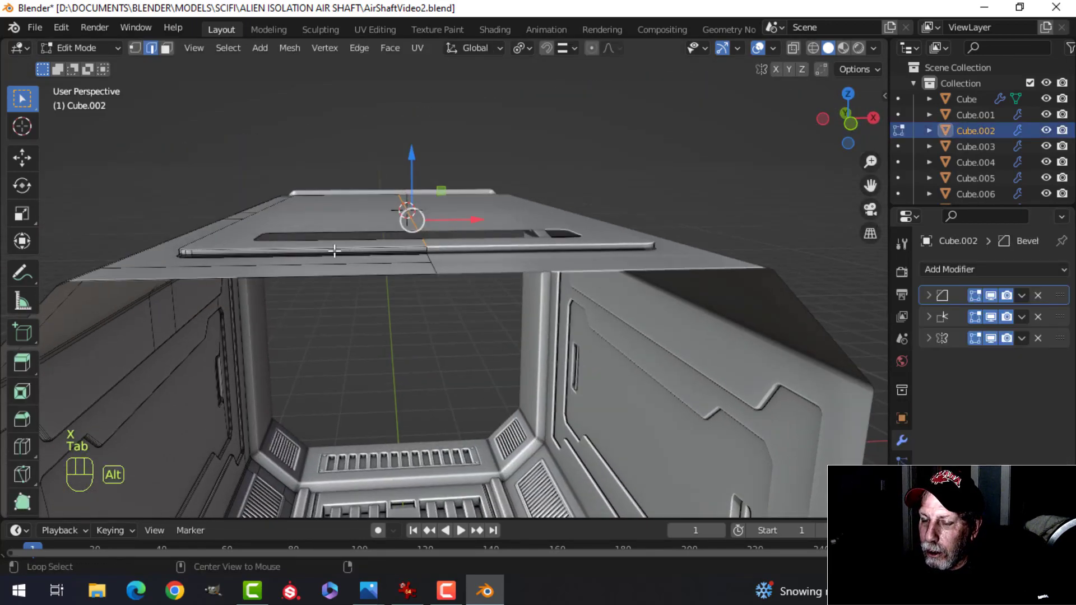
{"action": "key", "text": "alt+a"}
{"action": "middle_click_drag", "start_coordinate": [334, 250], "coordinate": [378, 287]}
{"action": "scroll", "coordinate": [378, 286], "scroll_direction": "up", "scroll_amount": 1}
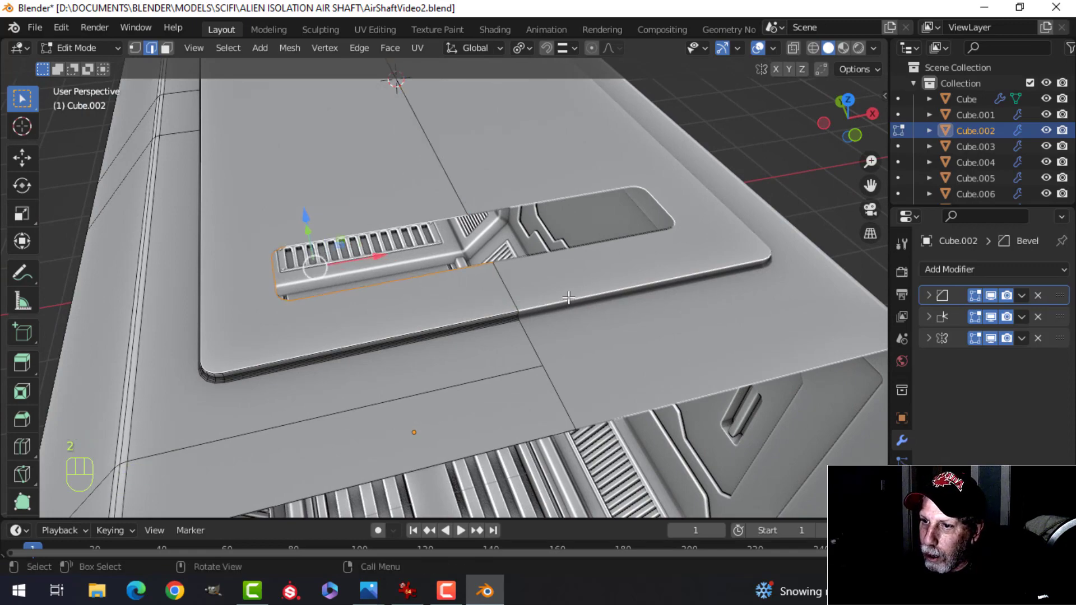
{"action": "middle_click_drag", "start_coordinate": [569, 297], "coordinate": [491, 288]}
{"action": "key", "text": "e"}
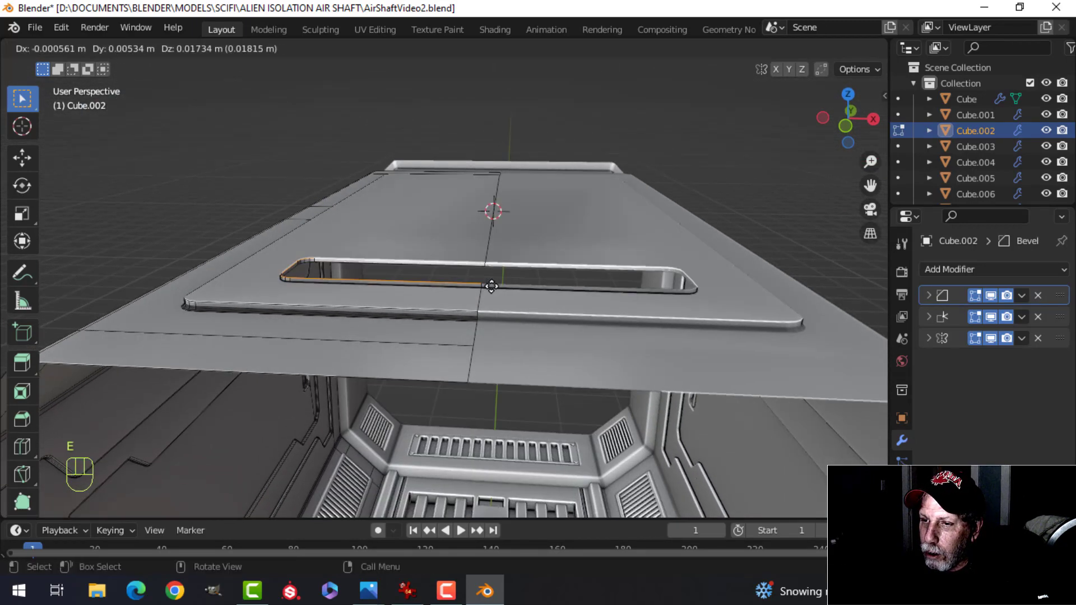
{"action": "right_click", "coordinate": [492, 283]}
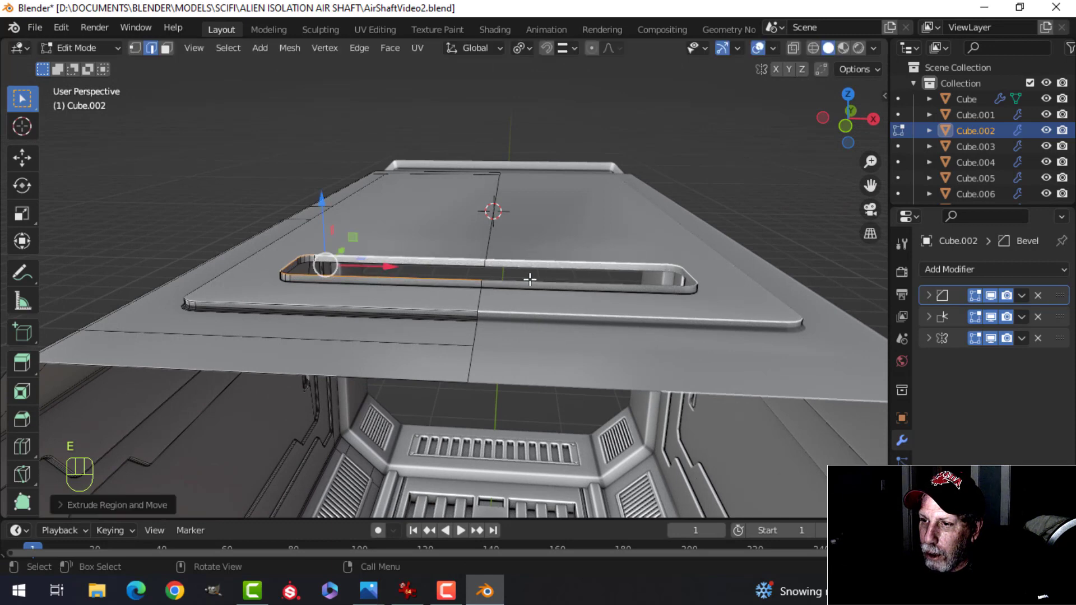
{"action": "key", "text": "f"}
{"action": "middle_click_drag", "start_coordinate": [531, 279], "coordinate": [425, 234]}
Bevel the lower rim edges around the ceiling slot
{"action": "key", "text": "alt+a"}
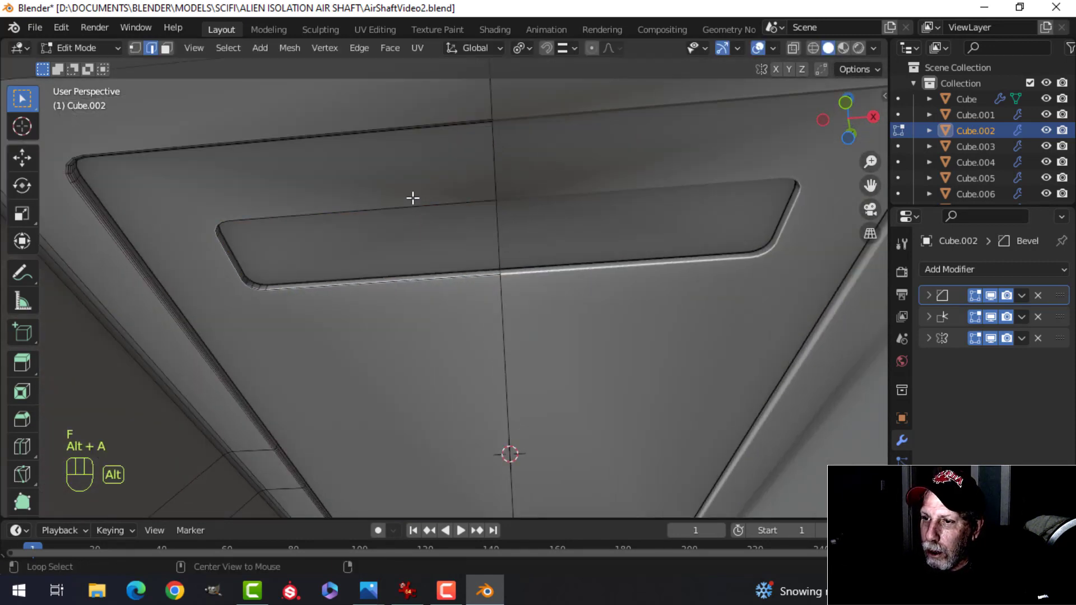
{"action": "left_click", "coordinate": [549, 288], "text": "alt"}
{"action": "key", "text": "ctrl+b"}
{"action": "left_click", "coordinate": [522, 310]}
{"action": "key", "text": "Tab"}
{"action": "key", "text": "alt+a"}
{"action": "scroll", "coordinate": [522, 308], "scroll_direction": "down", "scroll_amount": 3}
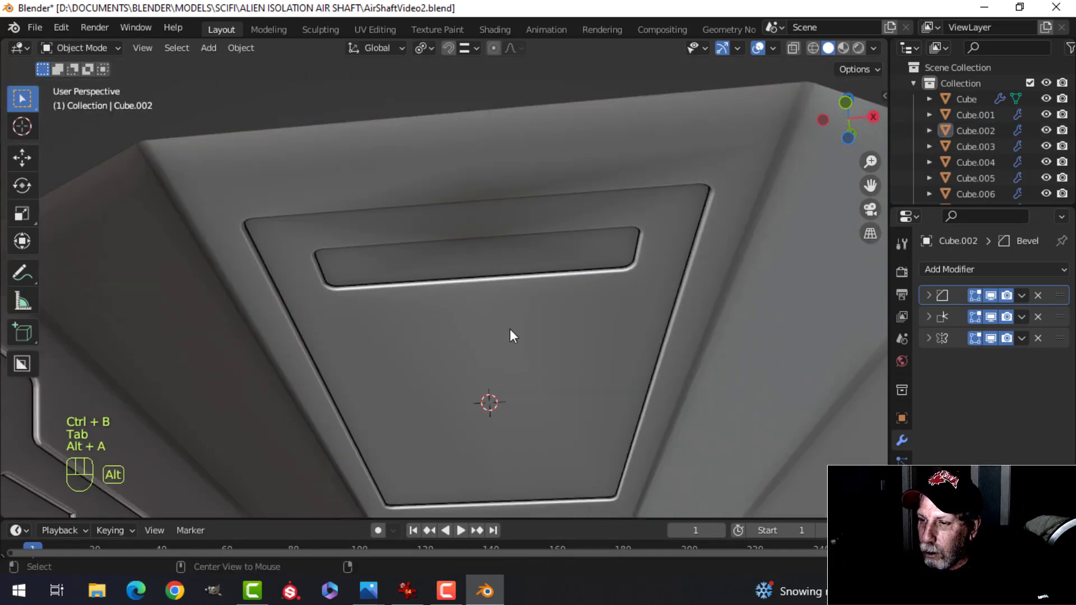
Merge the shell's whole mesh by distance to remove duplicate vertices
{"action": "middle_click_drag", "start_coordinate": [509, 337], "coordinate": [486, 287]}
{"action": "scroll", "coordinate": [481, 308], "scroll_direction": "down", "scroll_amount": 3}
{"action": "left_click", "coordinate": [564, 273]}
{"action": "key", "text": "Tab"}
{"action": "key", "text": "a"}
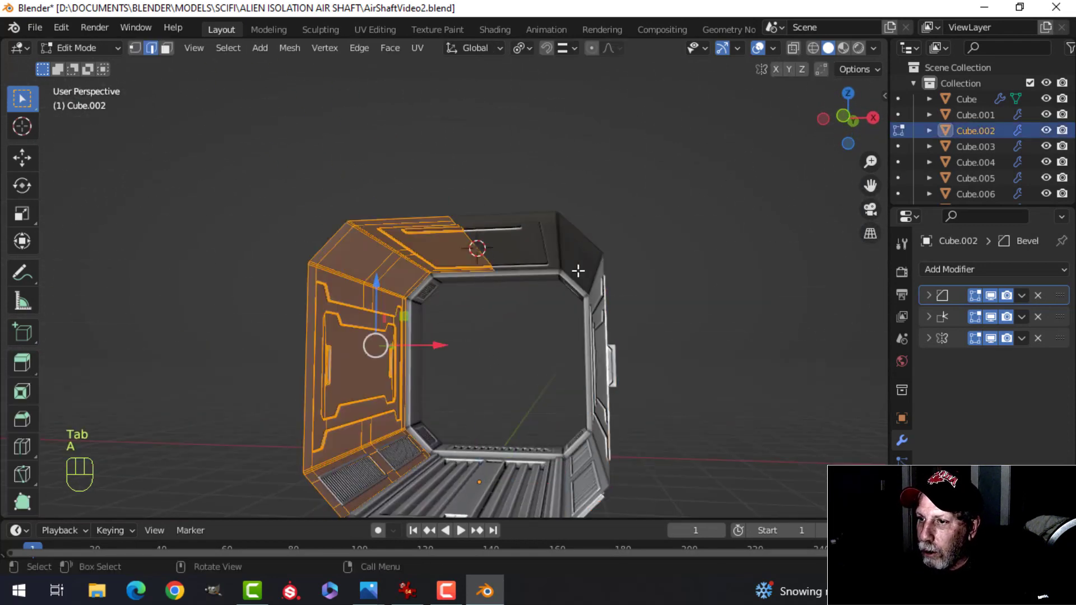
{"action": "key", "text": "m"}
{"action": "left_click", "coordinate": [579, 271]}
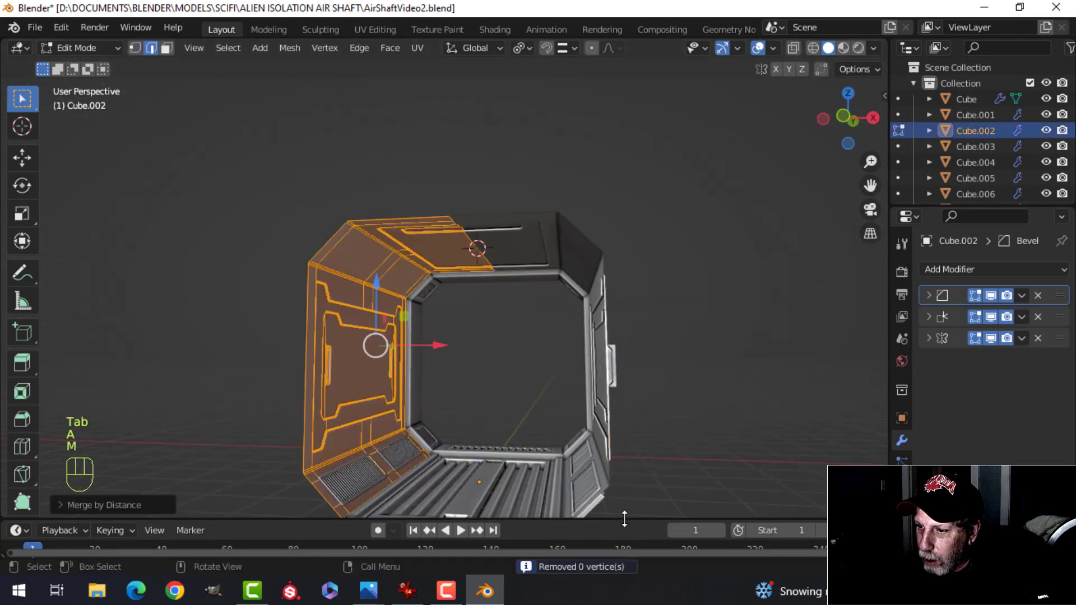
{"action": "key", "text": "alt+a"}
{"action": "key", "text": "Tab"}
{"action": "key", "text": "alt+a"}
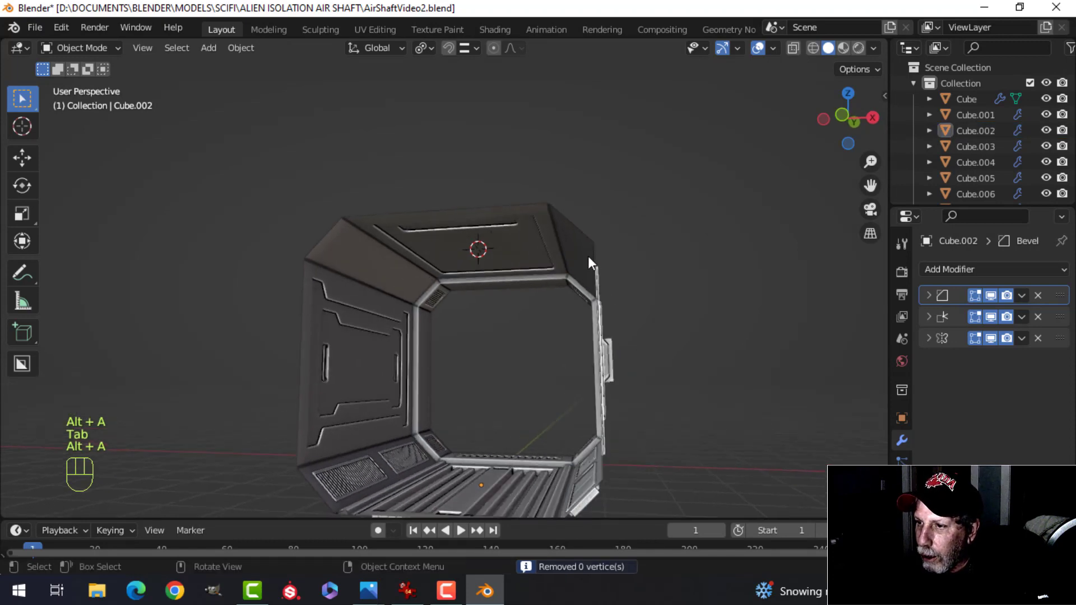
Check the model's normals with the Face Orientation overlay, turn it off again and save the file
{"action": "left_click", "coordinate": [772, 49]}
{"action": "left_click", "coordinate": [675, 335]}
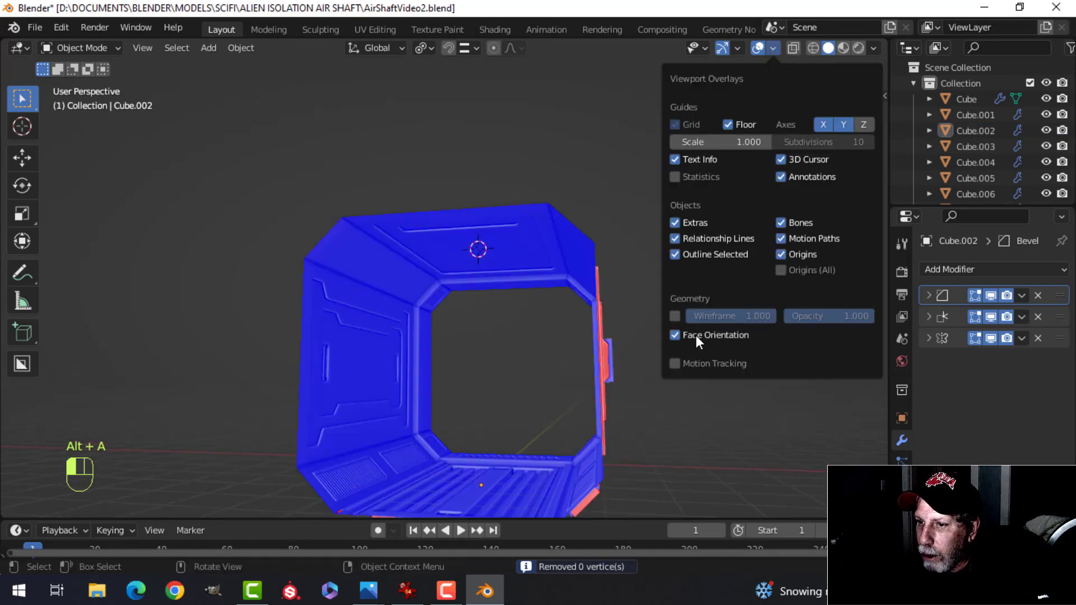
{"action": "left_click", "coordinate": [695, 335]}
{"action": "key", "text": "ctrl+s"}
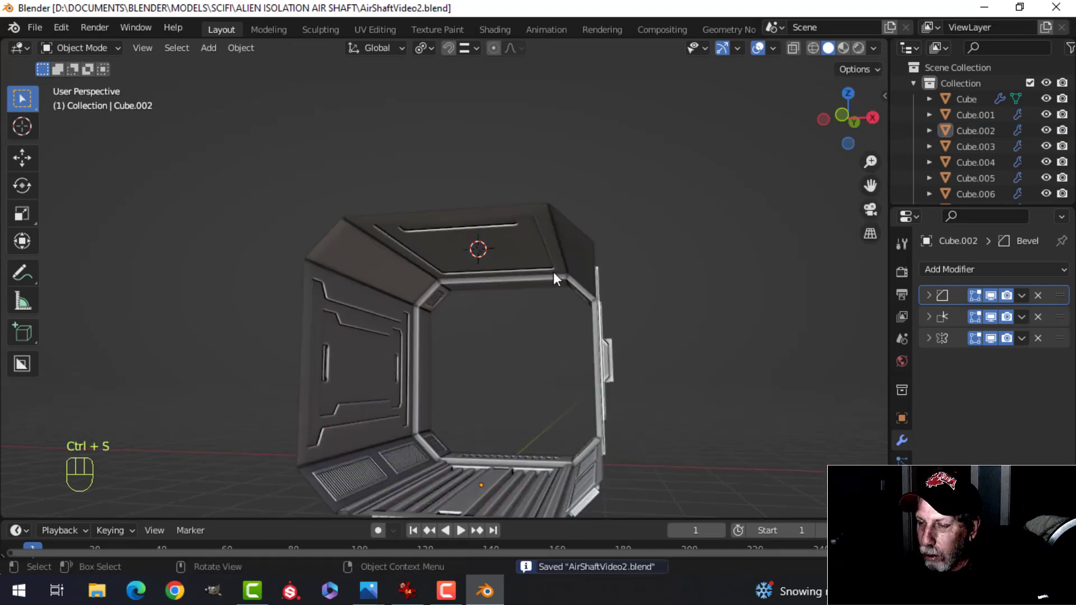
Try to move the shell away from the floor and end frame
{"action": "middle_click_drag", "start_coordinate": [553, 271], "coordinate": [545, 308]}
{"action": "left_click", "coordinate": [561, 224]}
{"action": "left_click_drag", "start_coordinate": [478, 342], "coordinate": [409, 370]}
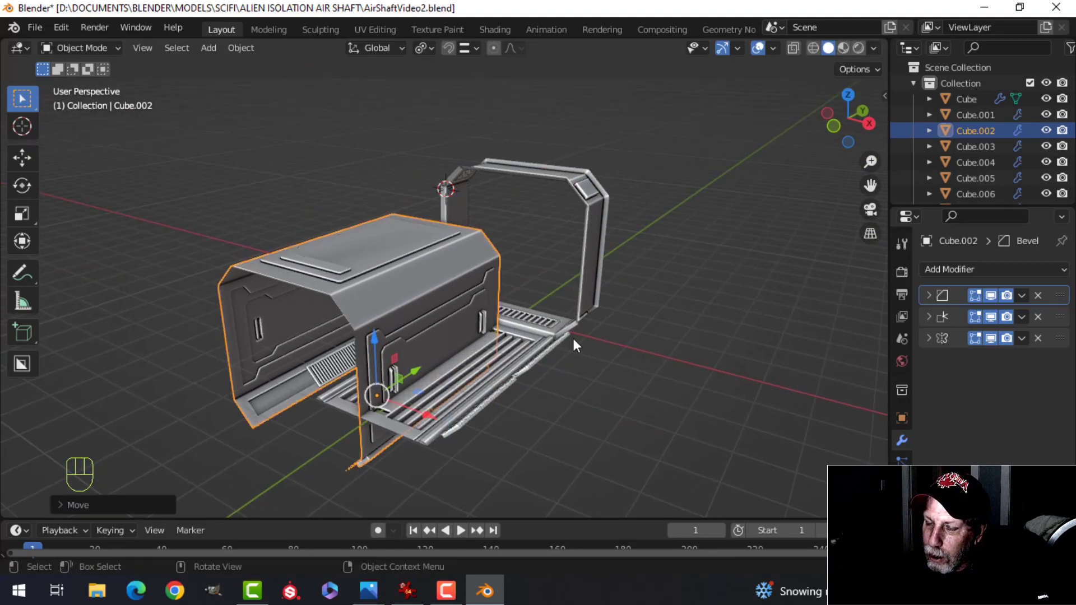
{"action": "key", "text": "ctrl+z"}
Duplicate the shell and place the copy along Y beyond the end frame, snapped against the frame's far edge
{"action": "middle_click_drag", "start_coordinate": [549, 304], "coordinate": [477, 317]}
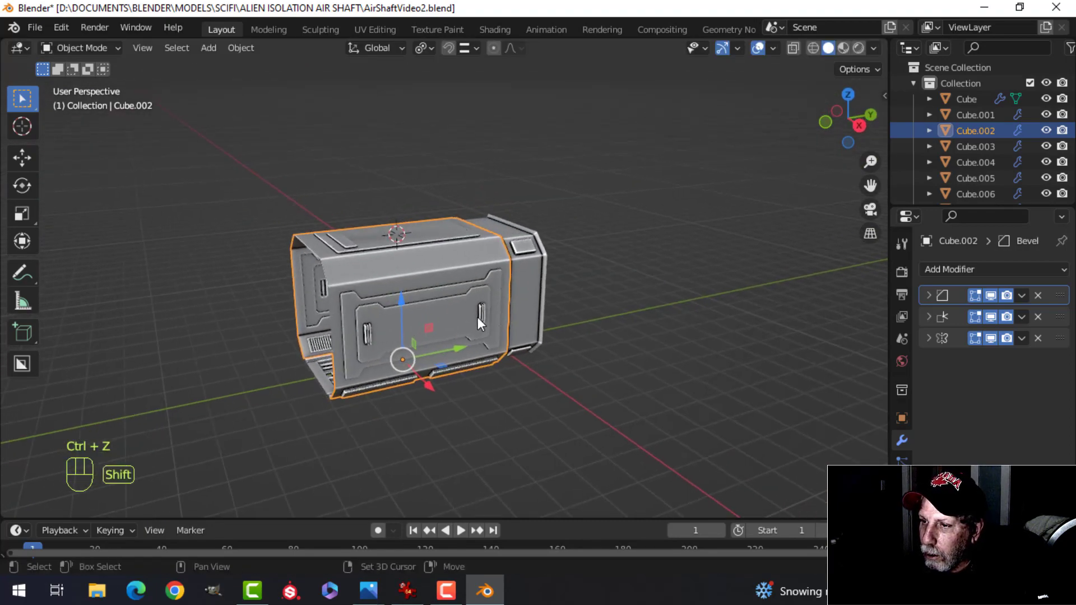
{"action": "key", "text": "KP_7"}
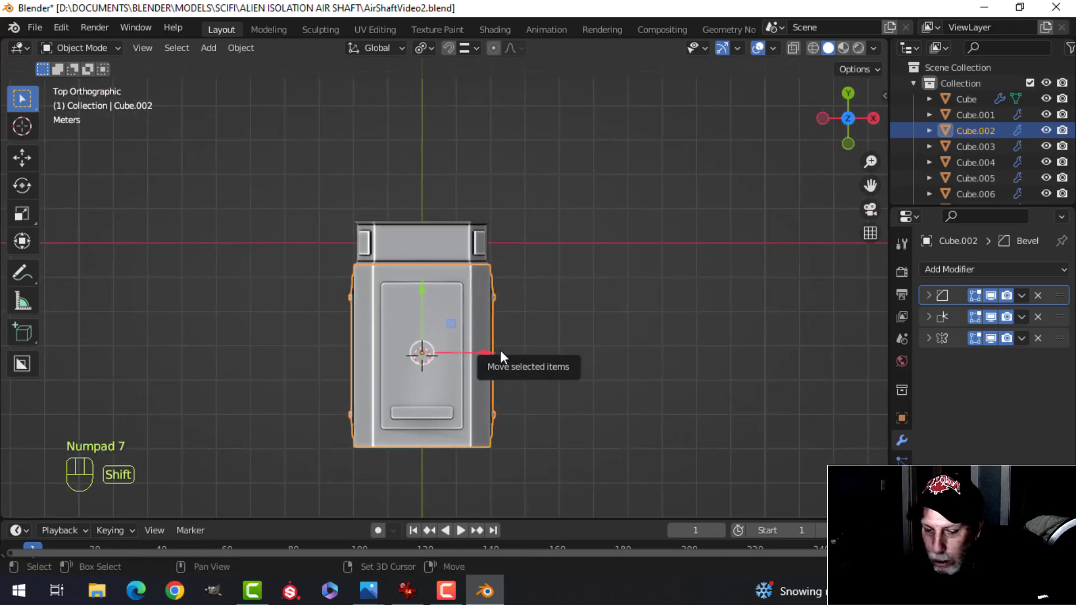
{"action": "key", "text": "shift+d"}
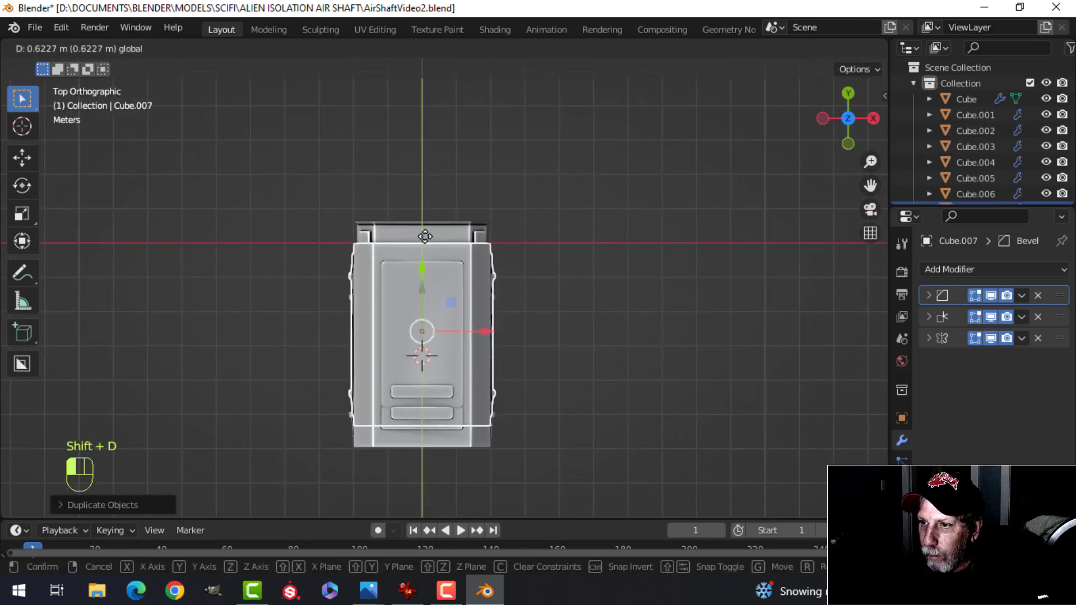
{"action": "left_click_drag", "start_coordinate": [453, 73], "coordinate": [457, 498]}
{"action": "middle_click_drag", "start_coordinate": [514, 271], "coordinate": [538, 377], "text": "shift"}
{"action": "key", "text": "g"}
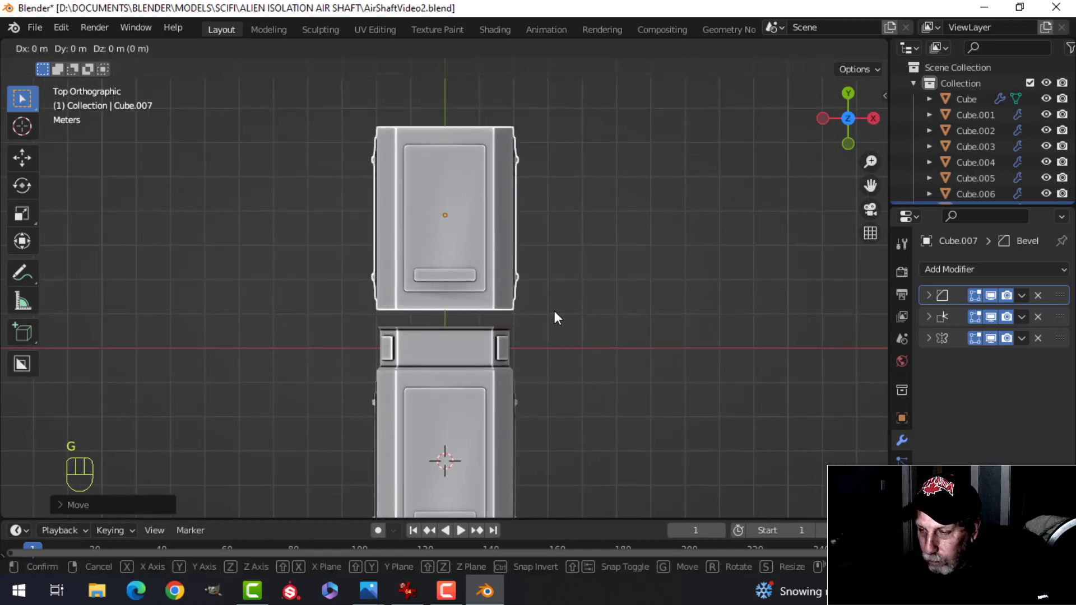
{"action": "key", "text": "y"}
{"action": "key", "text": "ctrl"}
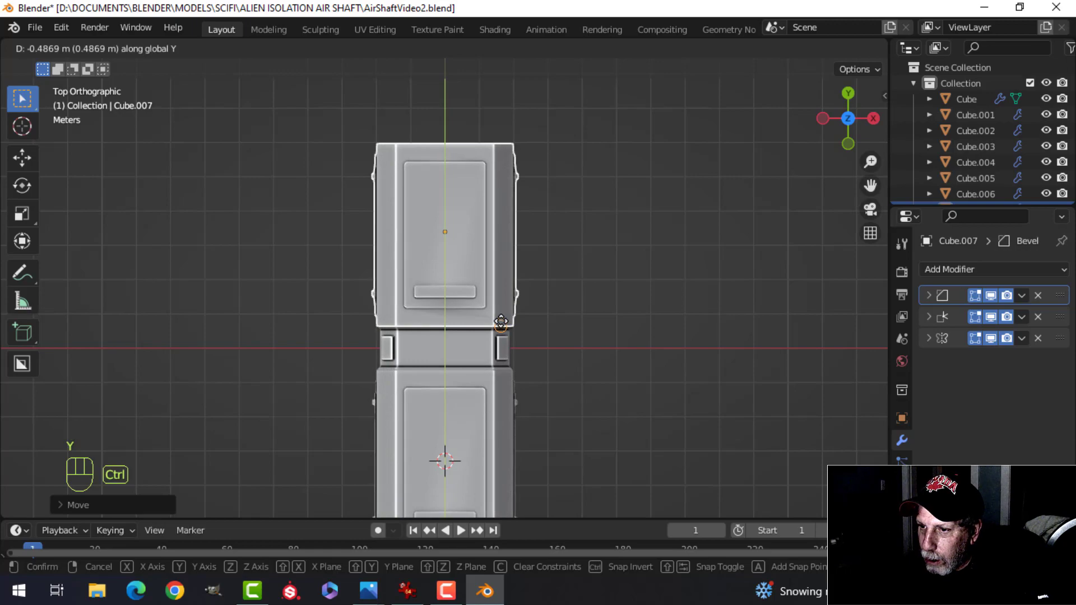
{"action": "left_click", "coordinate": [501, 322], "text": "ctrl"}
{"action": "middle_click_drag", "start_coordinate": [536, 344], "coordinate": [493, 343]}
{"action": "scroll", "coordinate": [491, 336], "scroll_direction": "up", "scroll_amount": 3}
Deselect everything, change the solid-view lighting and inspect the interior of the joined shaft sections
{"action": "key", "text": "alt+a"}
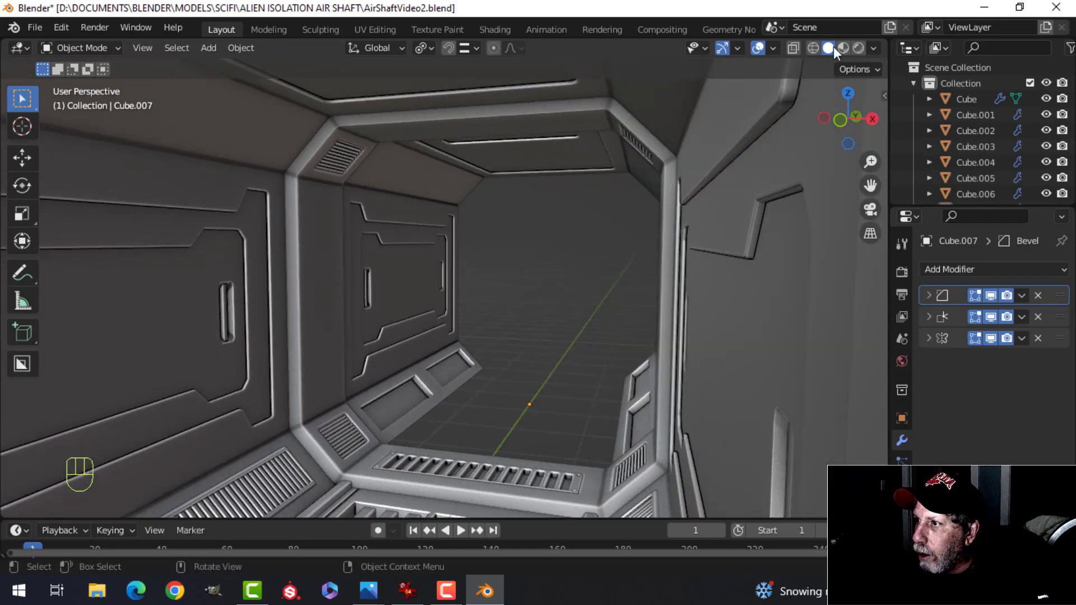
{"action": "left_click", "coordinate": [873, 48]}
{"action": "left_click", "coordinate": [824, 121]}
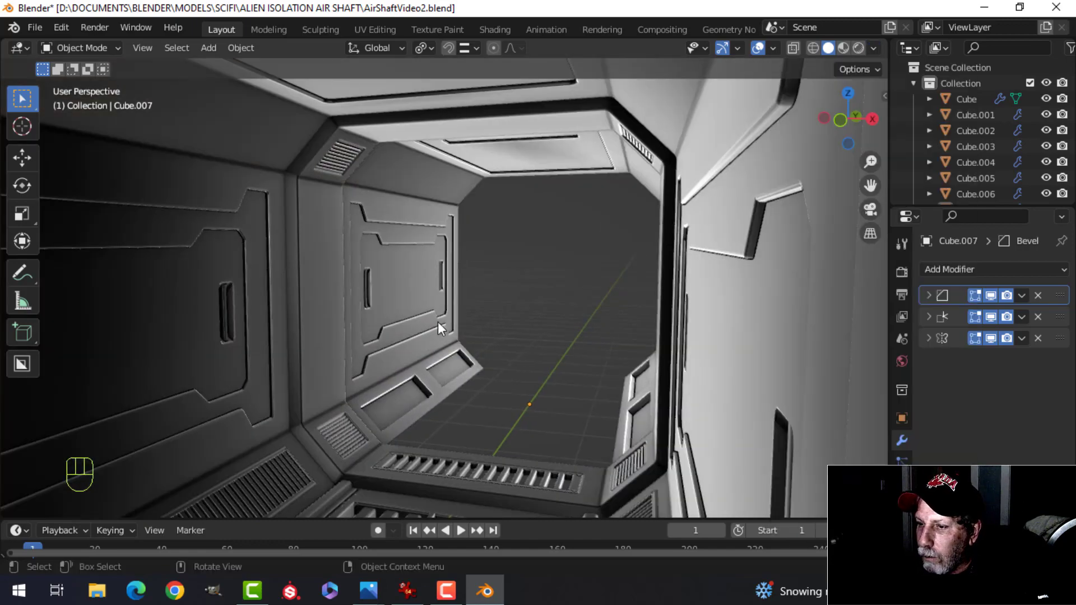
{"action": "scroll", "coordinate": [438, 322], "scroll_direction": "up", "scroll_amount": 1}
{"action": "middle_click_drag", "start_coordinate": [439, 324], "coordinate": [501, 288], "text": "shift"}
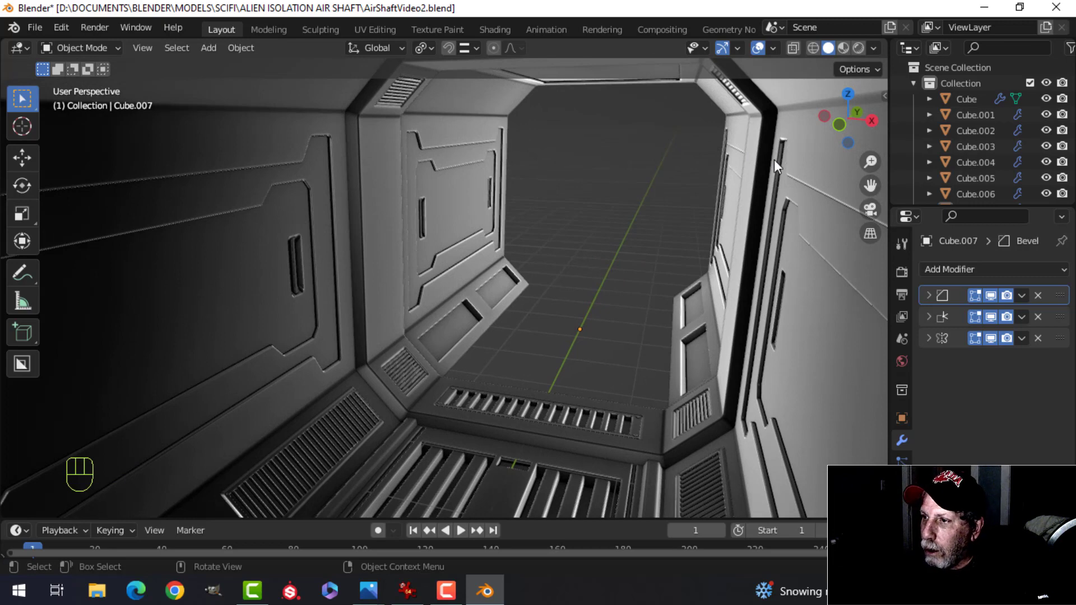
Delete the duplicated shell beyond the end frame and restore the earlier solid-view lighting
{"action": "left_click", "coordinate": [489, 120]}
{"action": "key", "text": "x"}
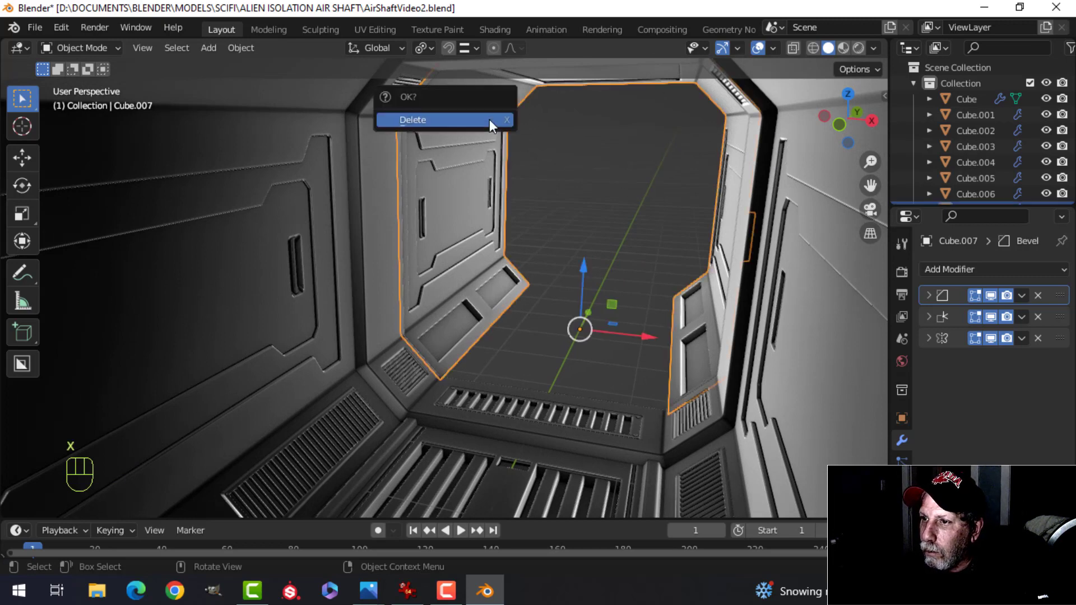
{"action": "left_click", "coordinate": [492, 119]}
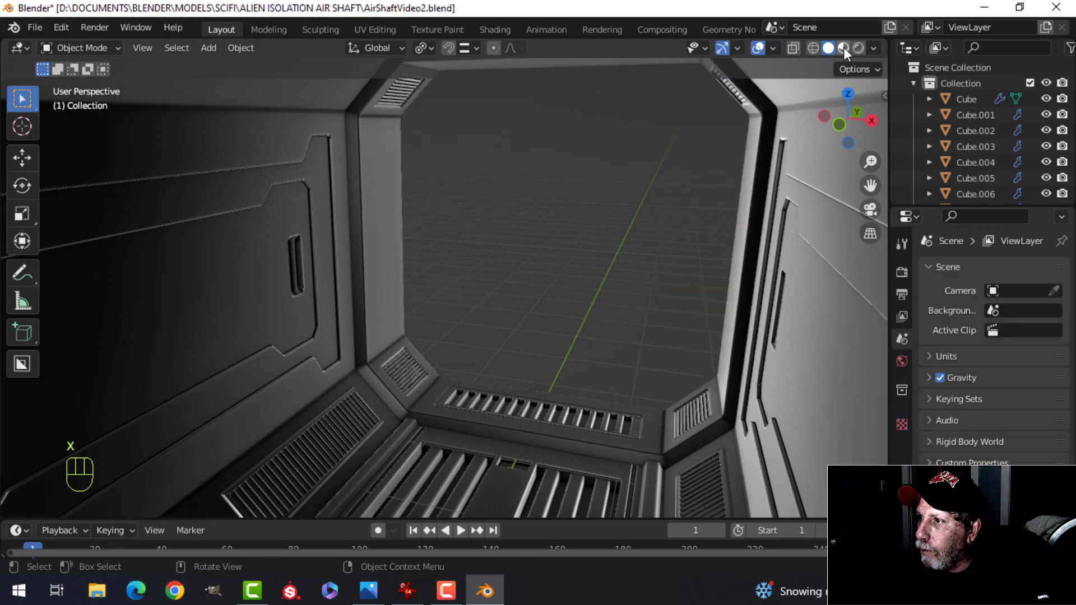
{"action": "left_click", "coordinate": [873, 48]}
{"action": "left_click", "coordinate": [801, 121]}
Snap the 3D cursor to the shell's sloped upper face next to the end frame, finishing in Object Mode with nothing selected
{"action": "mouse_move", "coordinate": [672, 185]}
{"action": "middle_mouse_down"}
{"action": "mouse_move", "coordinate": [413, 204]}
{"action": "mouse_move", "coordinate": [521, 180]}
{"action": "mouse_move", "coordinate": [429, 229]}
{"action": "mouse_move", "coordinate": [431, 250]}
{"action": "mouse_move", "coordinate": [442, 231]}
{"action": "middle_mouse_up"}
{"action": "scroll", "coordinate": [425, 210], "scroll_direction": "down", "scroll_amount": 3}
{"action": "middle_click_drag", "start_coordinate": [470, 193], "coordinate": [457, 215], "text": "shift"}
{"action": "scroll", "coordinate": [473, 241], "scroll_direction": "up", "scroll_amount": 2}
{"action": "left_click", "coordinate": [478, 213]}
{"action": "key", "text": "Tab"}
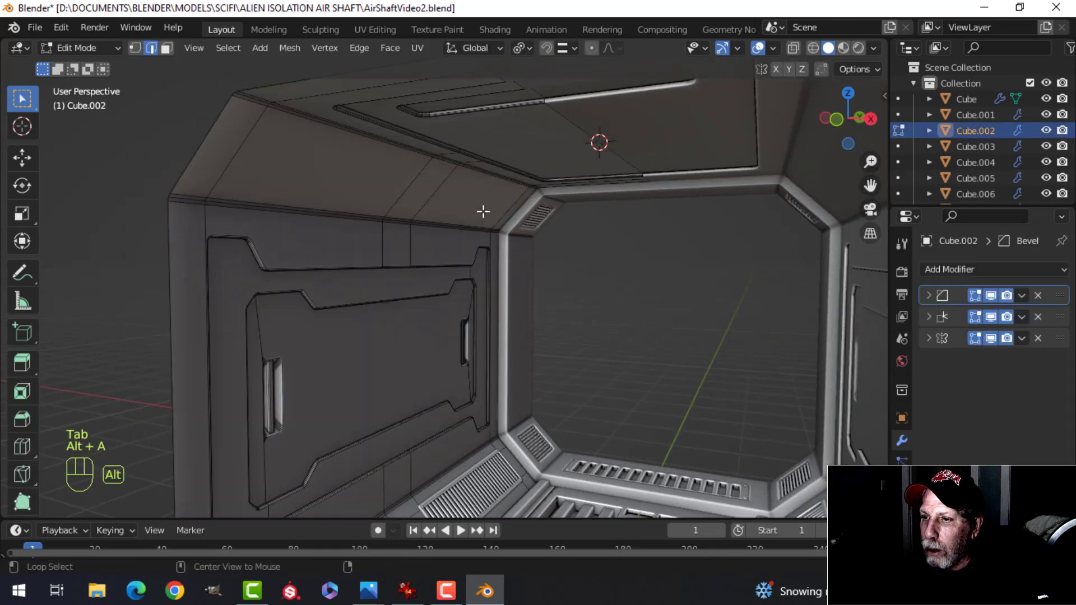
{"action": "key", "text": "3"}
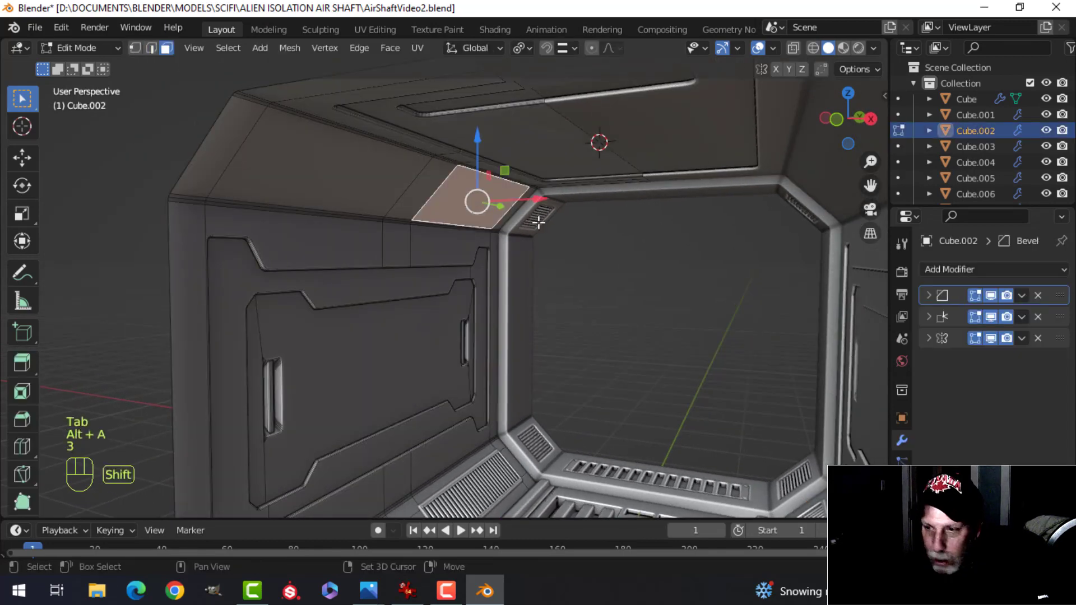
{"action": "key", "text": "shift+s"}
{"action": "left_click", "coordinate": [529, 312]}
{"action": "key", "text": "Tab"}
{"action": "key", "text": "alt+a"}
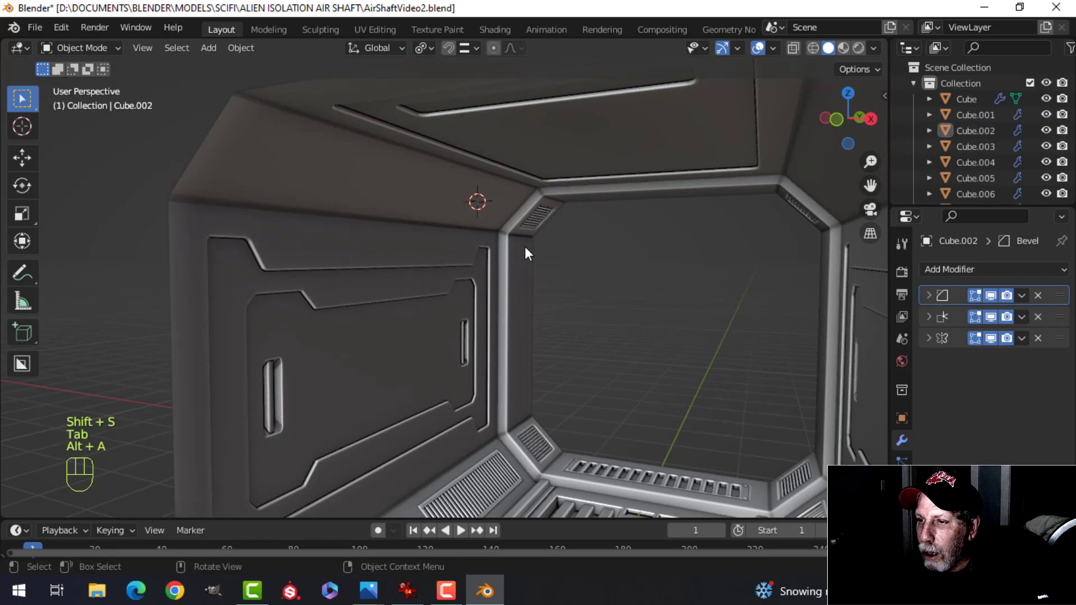
Add a Path curve at the 3D cursor and enter Edit Mode on it
{"action": "mouse_move", "coordinate": [525, 247]}
{"action": "middle_mouse_down"}
{"action": "mouse_move", "coordinate": [513, 244]}
{"action": "mouse_move", "coordinate": [519, 254]}
{"action": "middle_mouse_up"}
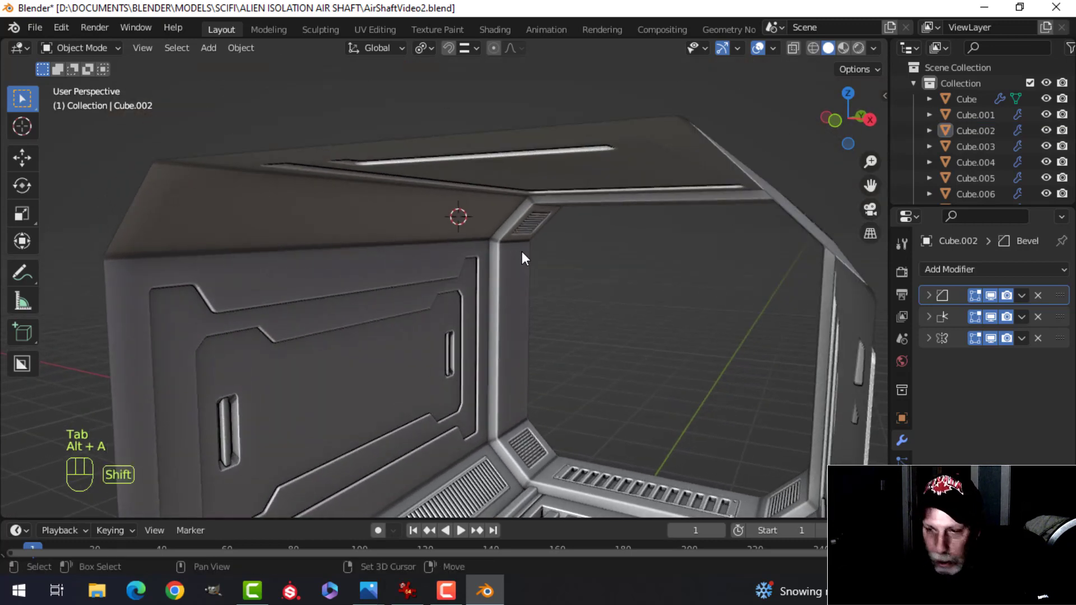
{"action": "key", "text": "shift+a"}
{"action": "mouse_move", "coordinate": [481, 253]}
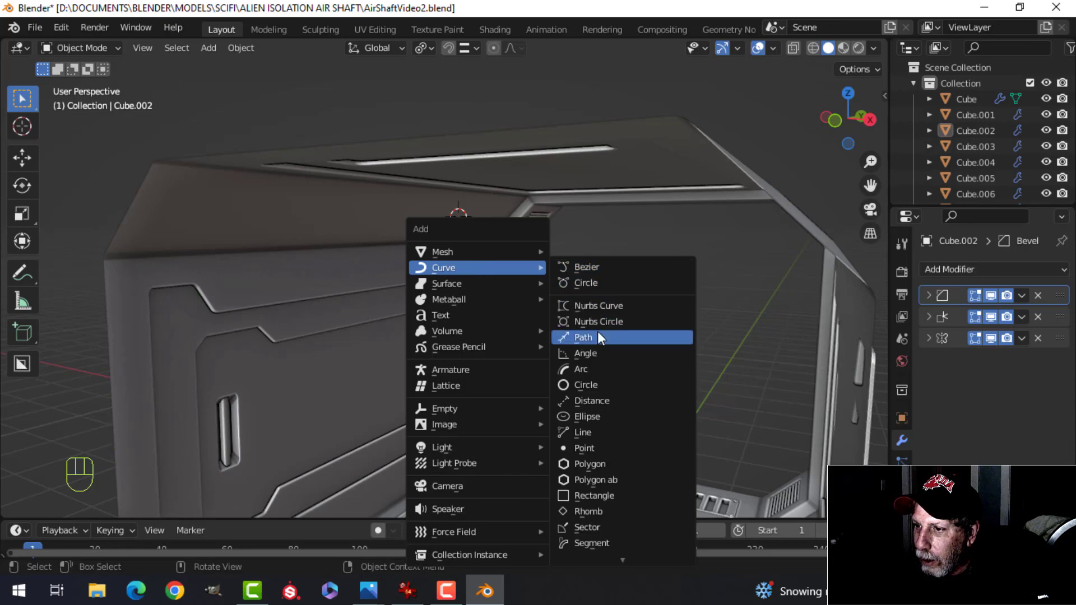
{"action": "left_click", "coordinate": [597, 337]}
{"action": "key", "text": "Tab"}
{"action": "middle_click_drag", "start_coordinate": [529, 274], "coordinate": [516, 288]}
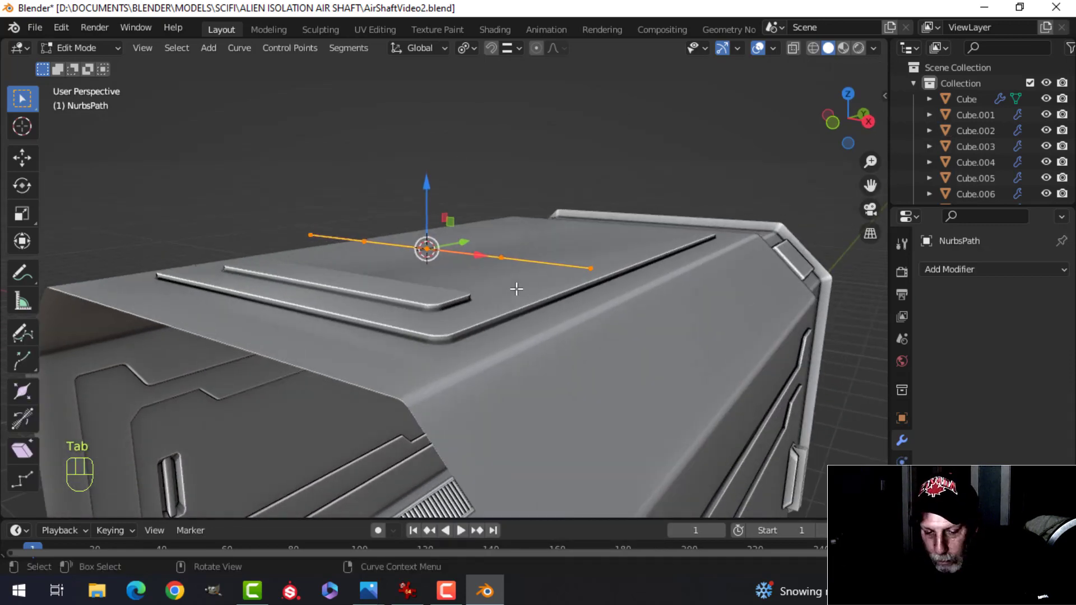
Set the transform pivot to Median Point and rotate the path's points 90° about Z
{"action": "left_click", "coordinate": [470, 48]}
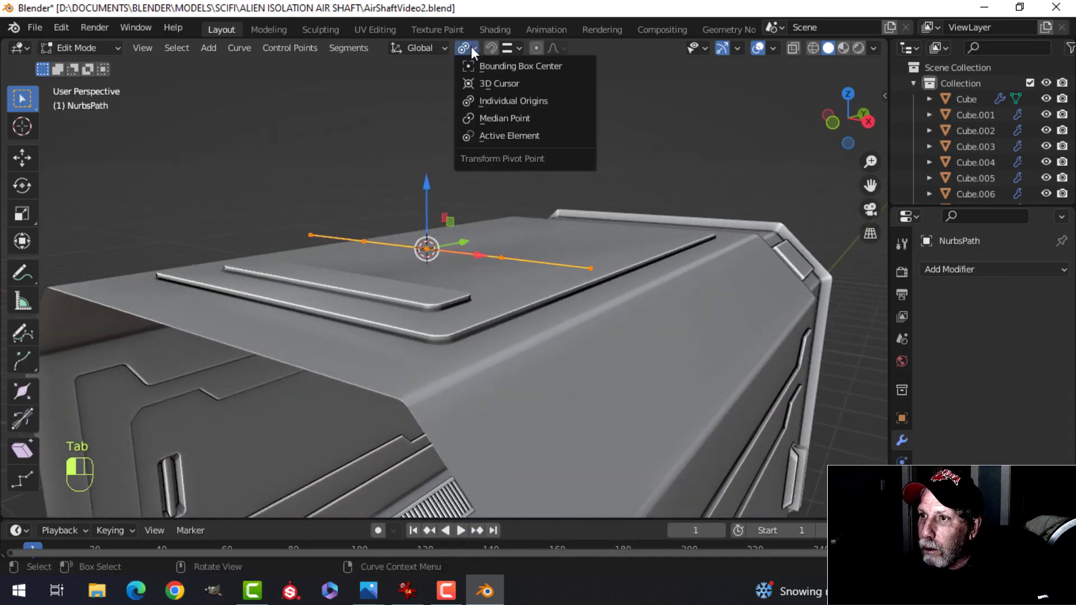
{"action": "left_click", "coordinate": [485, 119]}
{"action": "key", "text": "r"}
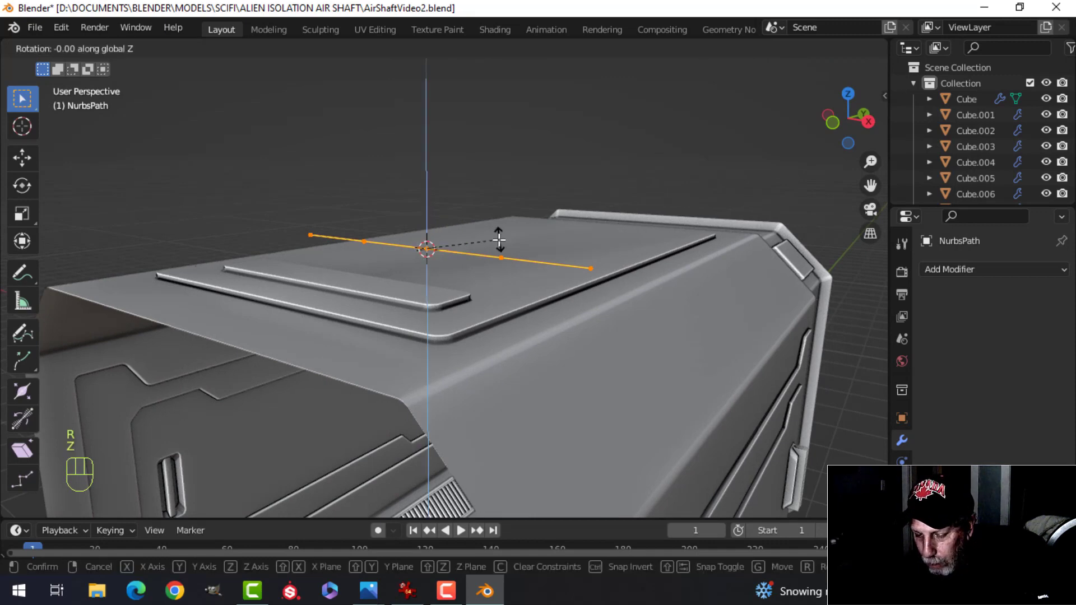
{"action": "key", "text": "Return"}
{"action": "middle_click_drag", "start_coordinate": [499, 240], "coordinate": [542, 218]}
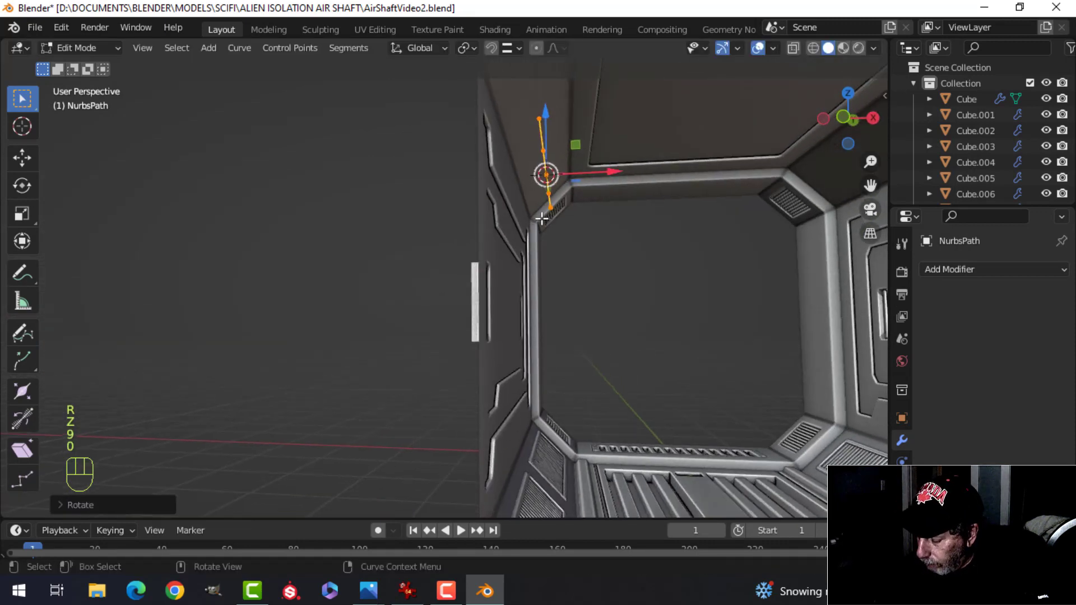
In front view, move the path's points about 0.07 m along X and 0.28 m down, just inside the sloped upper corner
{"action": "key", "text": "KP_1"}
{"action": "key", "text": "g"}
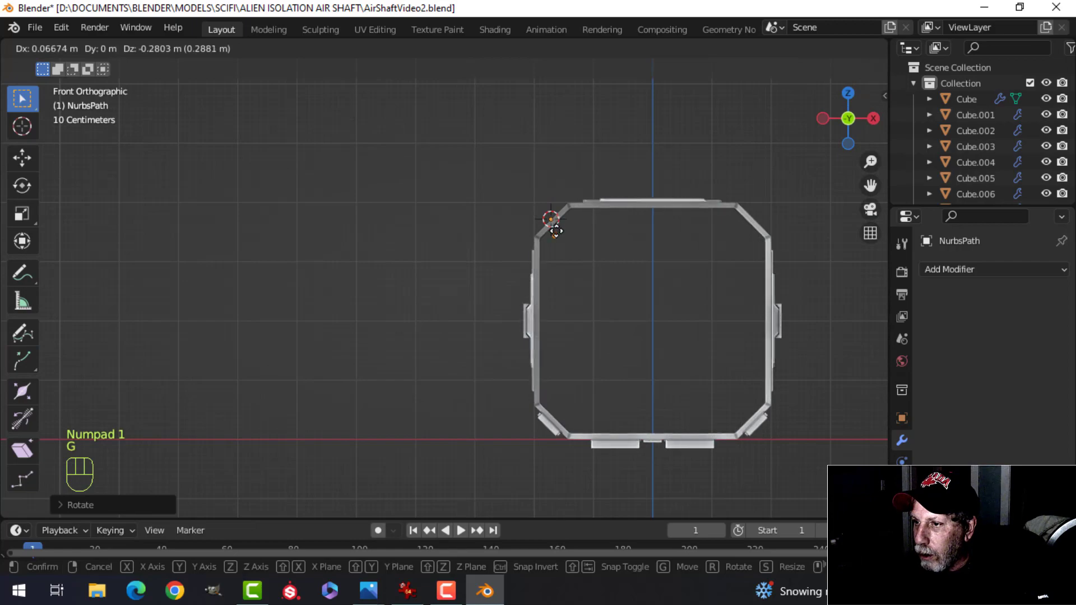
{"action": "left_click", "coordinate": [555, 231]}
{"action": "middle_click_drag", "start_coordinate": [584, 212], "coordinate": [493, 272]}
{"action": "key", "text": "Tab"}
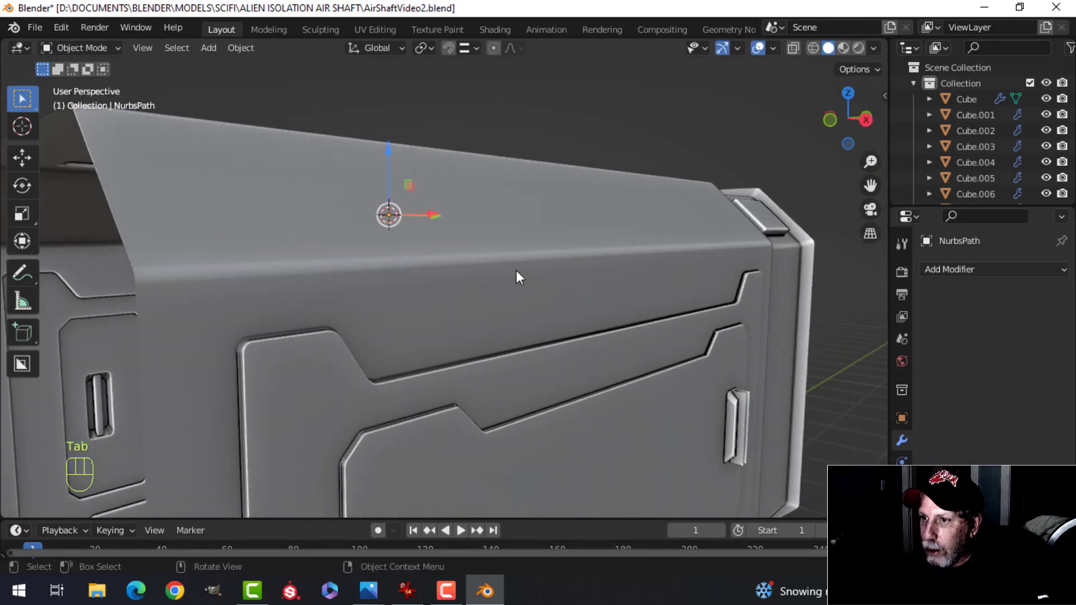
Turn off the viewport display of the shell's Mirror modifier to expose the interior of one half
{"action": "left_click", "coordinate": [586, 231]}
{"action": "left_click", "coordinate": [991, 338]}
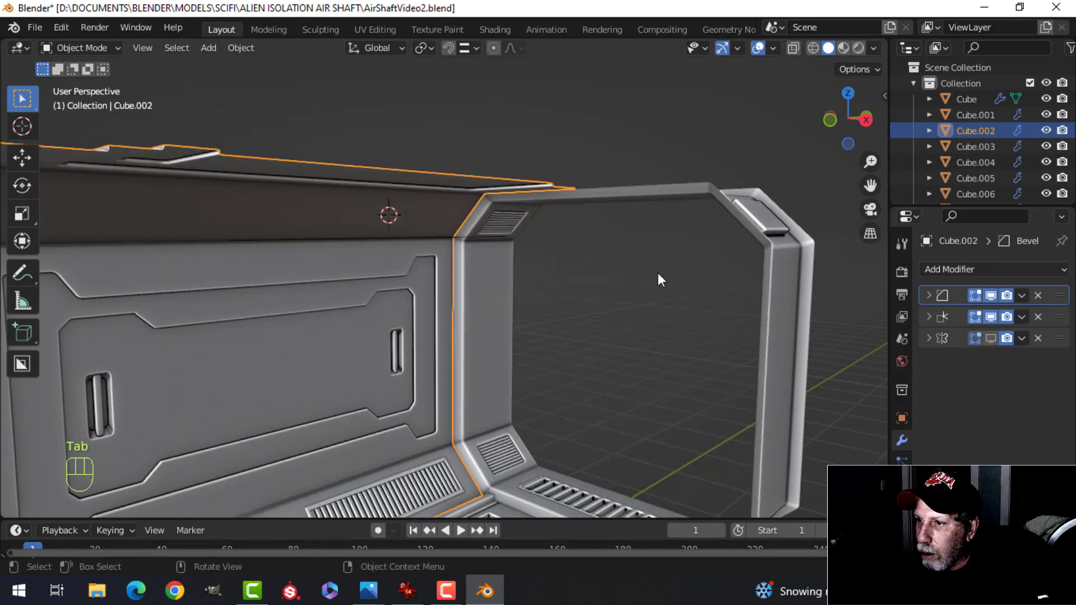
{"action": "middle_click_drag", "start_coordinate": [658, 273], "coordinate": [560, 258]}
{"action": "scroll", "coordinate": [560, 258], "scroll_direction": "down", "scroll_amount": 2}
{"action": "middle_click_drag", "start_coordinate": [493, 276], "coordinate": [554, 219], "text": "shift"}
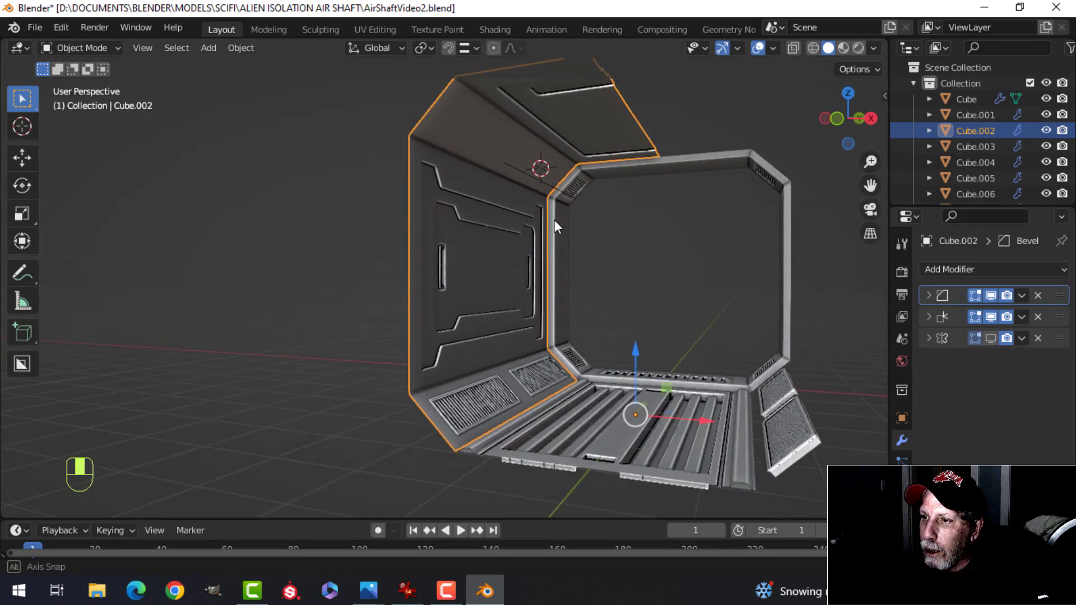
In right side view, move the path up along the sloped upper wall and back until its end meets the shell's frame-side edge
{"action": "left_click", "coordinate": [530, 175]}
{"action": "key", "text": "KP_3"}
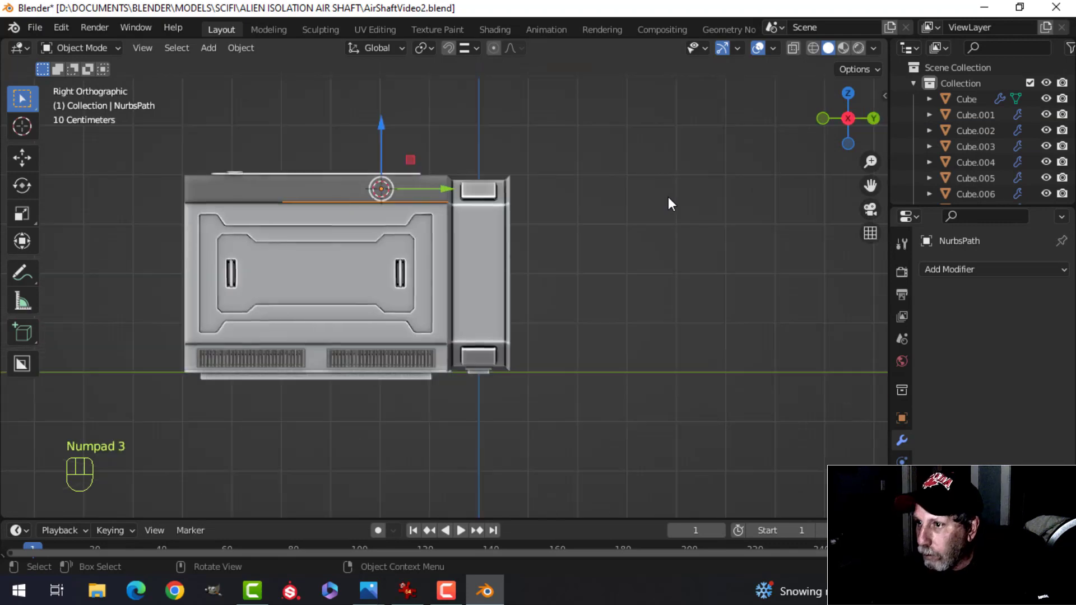
{"action": "scroll", "coordinate": [668, 197], "scroll_direction": "up", "scroll_amount": 2}
{"action": "middle_click_drag", "start_coordinate": [432, 234], "coordinate": [486, 317], "text": "shift"}
{"action": "key", "text": "g"}
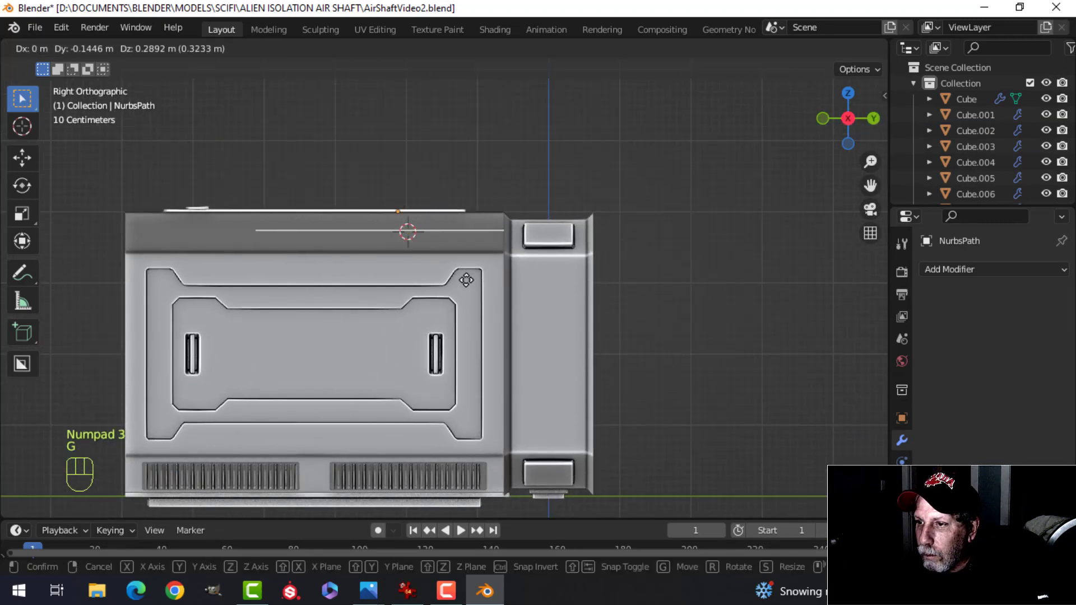
{"action": "left_click", "coordinate": [430, 277]}
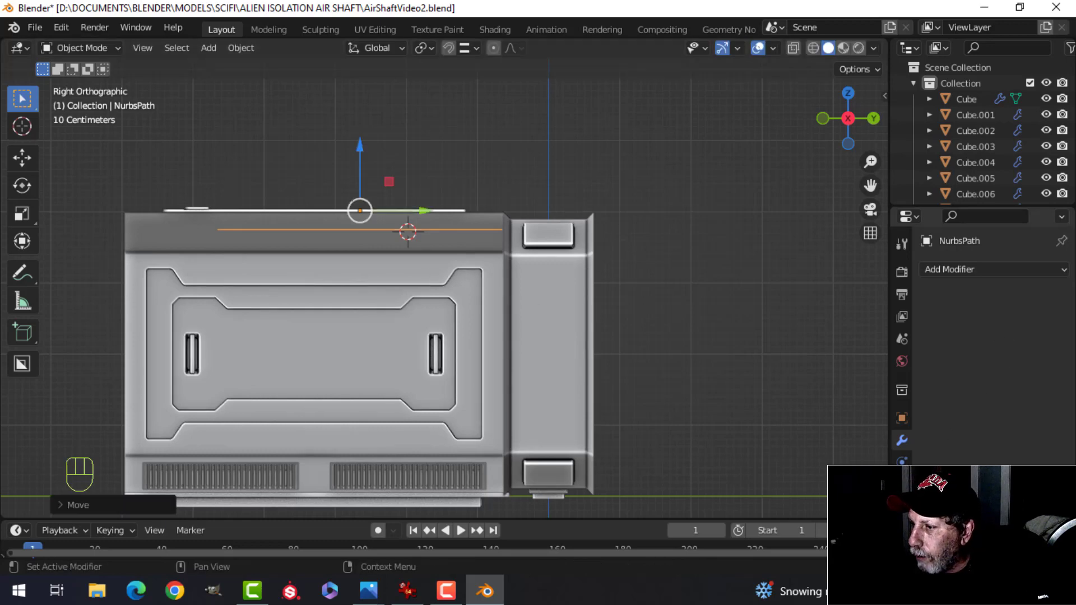
Give the path a round bevel with a depth of 0.078 m to turn it into a pipe
{"action": "left_click", "coordinate": [901, 506]}
{"action": "scroll", "coordinate": [947, 480], "scroll_direction": "down", "scroll_amount": 8}
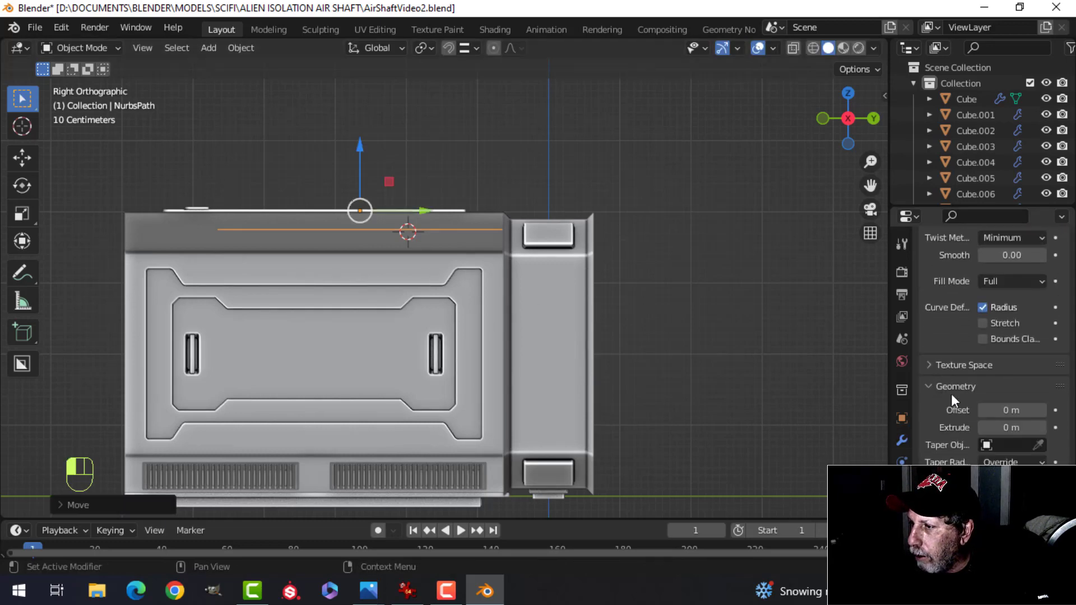
{"action": "scroll", "coordinate": [953, 397], "scroll_direction": "down", "scroll_amount": 5}
{"action": "left_click_drag", "start_coordinate": [1012, 421], "coordinate": [1059, 421], "text": "shift"}
{"action": "middle_click_drag", "start_coordinate": [541, 318], "coordinate": [657, 328]}
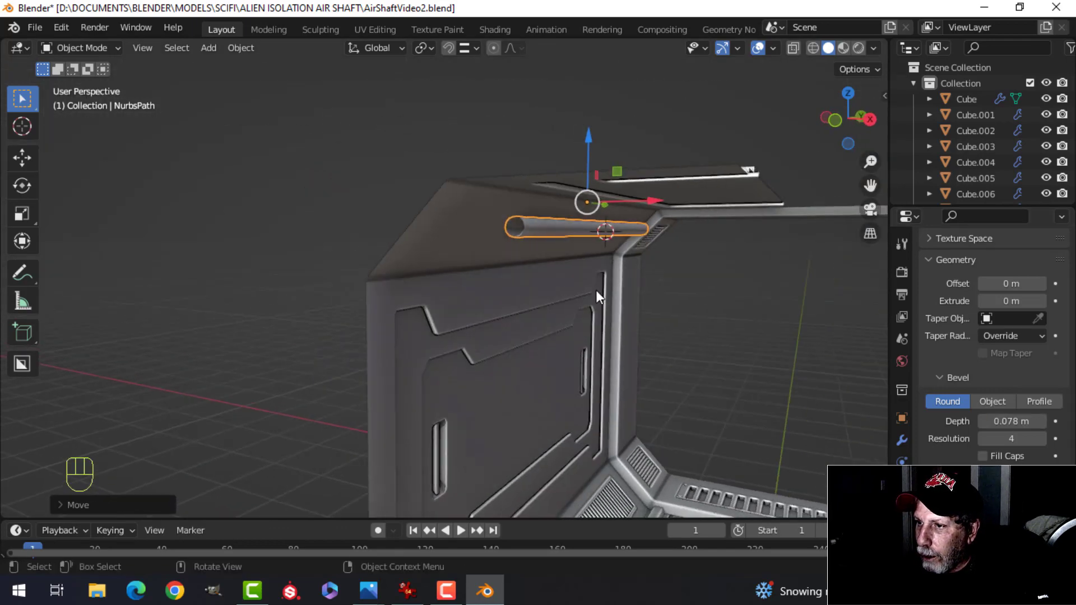
Pull the pipe's front end point about 1.2 m along Y to the open end of the shell
{"action": "key", "text": "alt+a"}
{"action": "left_click", "coordinate": [472, 227]}
{"action": "key", "text": "Tab"}
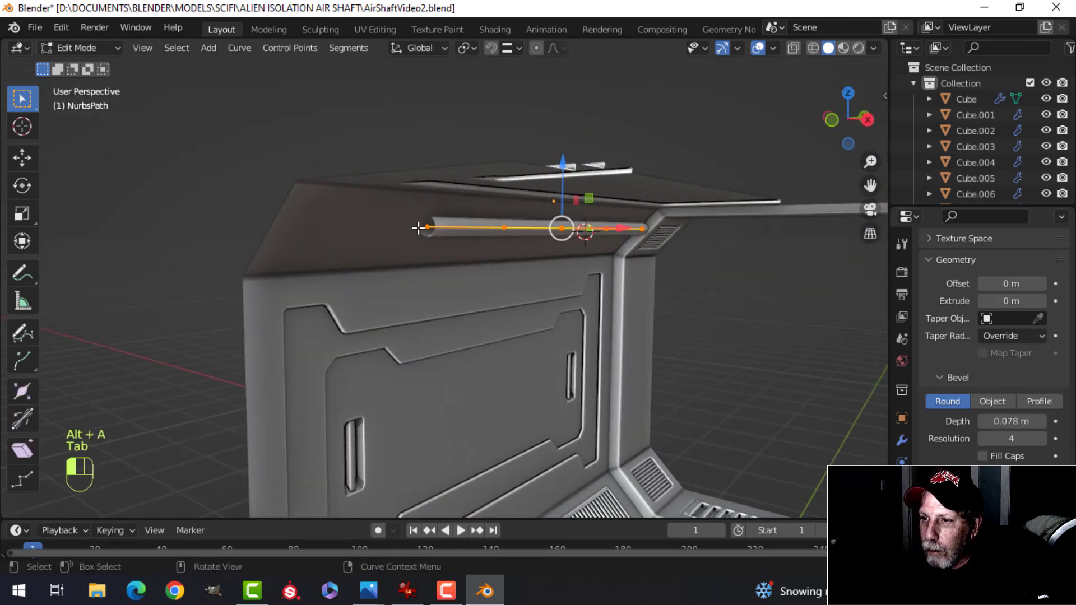
{"action": "scroll", "coordinate": [405, 278], "scroll_direction": "up", "scroll_amount": 3}
{"action": "middle_click_drag", "start_coordinate": [314, 286], "coordinate": [404, 279], "text": "shift"}
{"action": "middle_click_drag", "start_coordinate": [387, 285], "coordinate": [421, 272]}
{"action": "left_click_drag", "start_coordinate": [478, 229], "coordinate": [327, 228]}
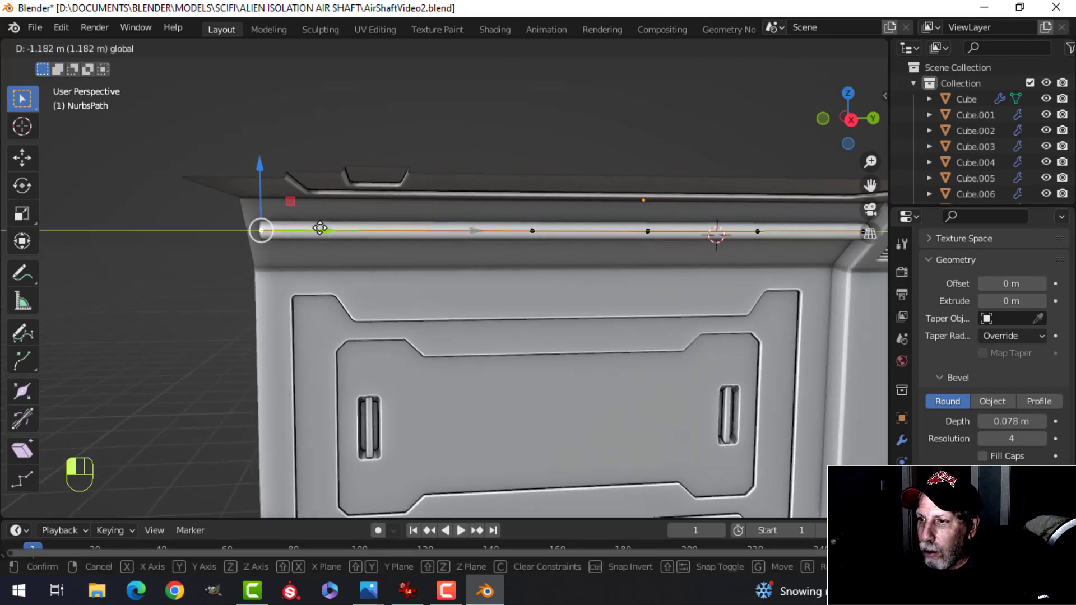
{"action": "middle_click_drag", "start_coordinate": [327, 228], "coordinate": [313, 264]}
Move the pipe's two control points nearest the end frame back along Y, leaving the pipe short of the frame
{"action": "middle_click_drag", "start_coordinate": [396, 283], "coordinate": [496, 278], "text": "shift"}
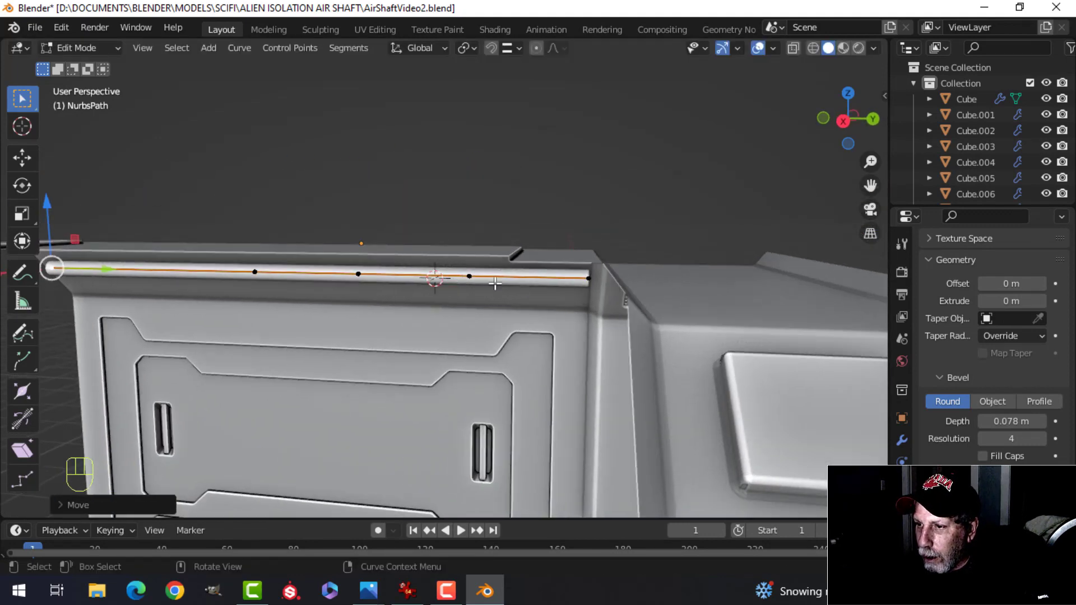
{"action": "key", "text": "alt+a"}
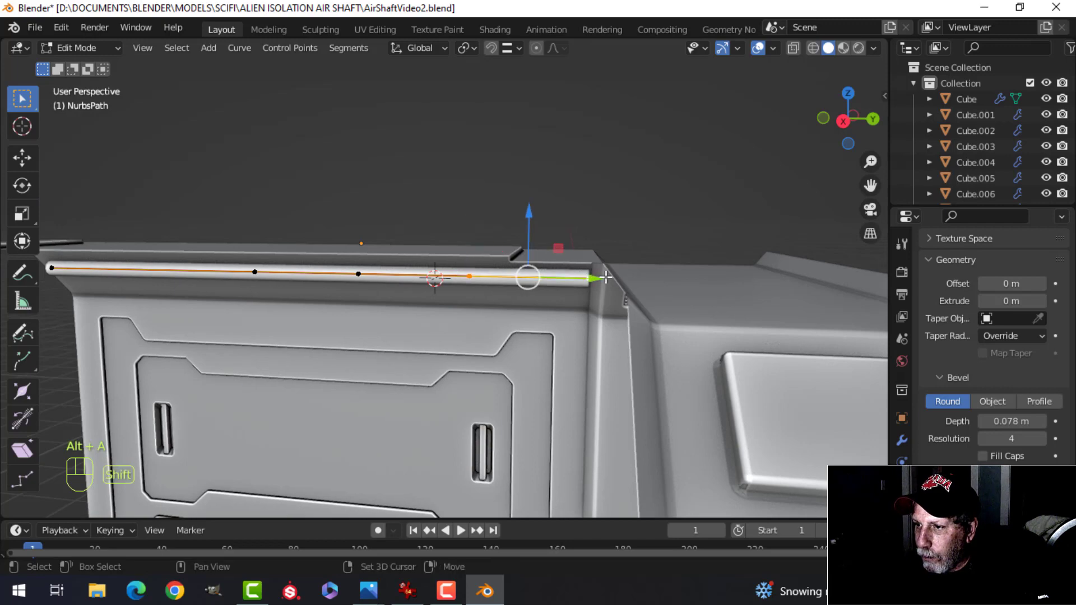
{"action": "left_click_drag", "start_coordinate": [599, 278], "coordinate": [530, 279]}
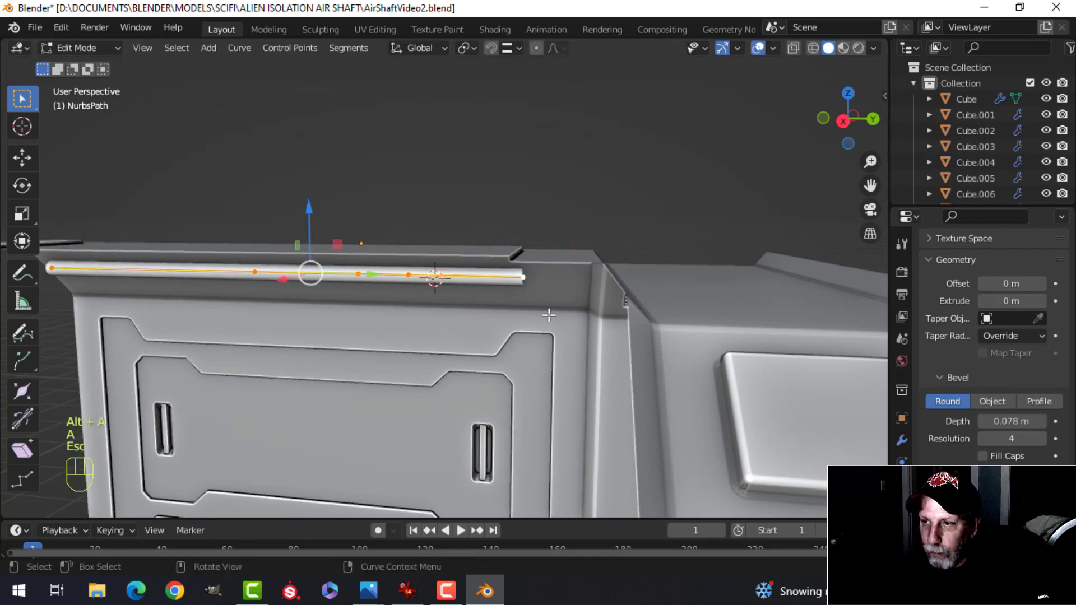
Snap the 3D cursor to the centre of all the pipe's control points, then leave Edit Mode and deselect the pipe
{"action": "key", "text": "shift+s"}
{"action": "left_click", "coordinate": [541, 370]}
{"action": "key", "text": "Tab"}
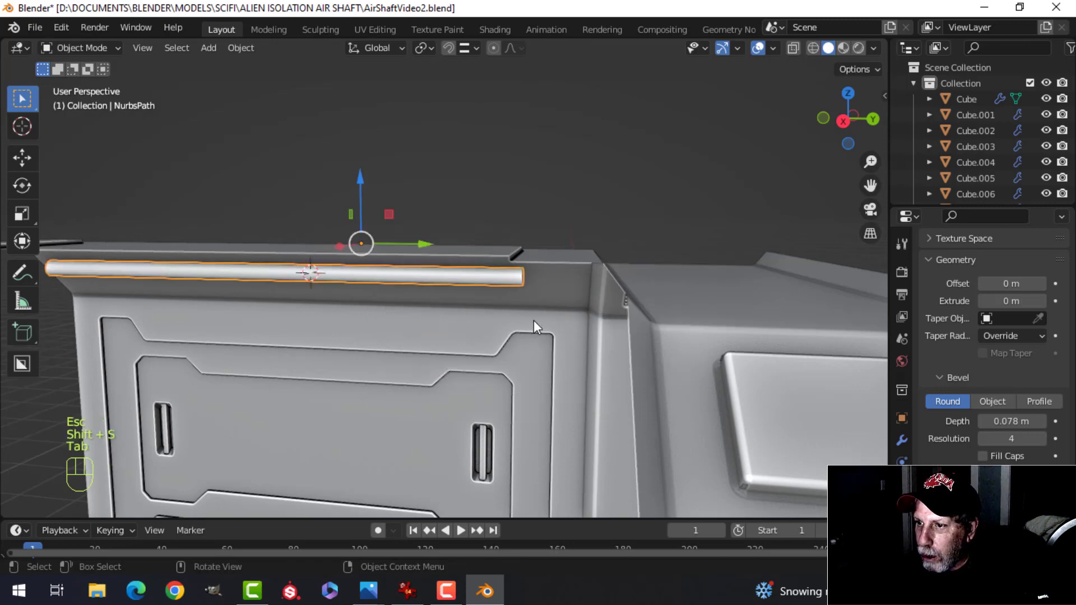
{"action": "middle_click_drag", "start_coordinate": [535, 321], "coordinate": [530, 294]}
{"action": "key", "text": "alt+a"}
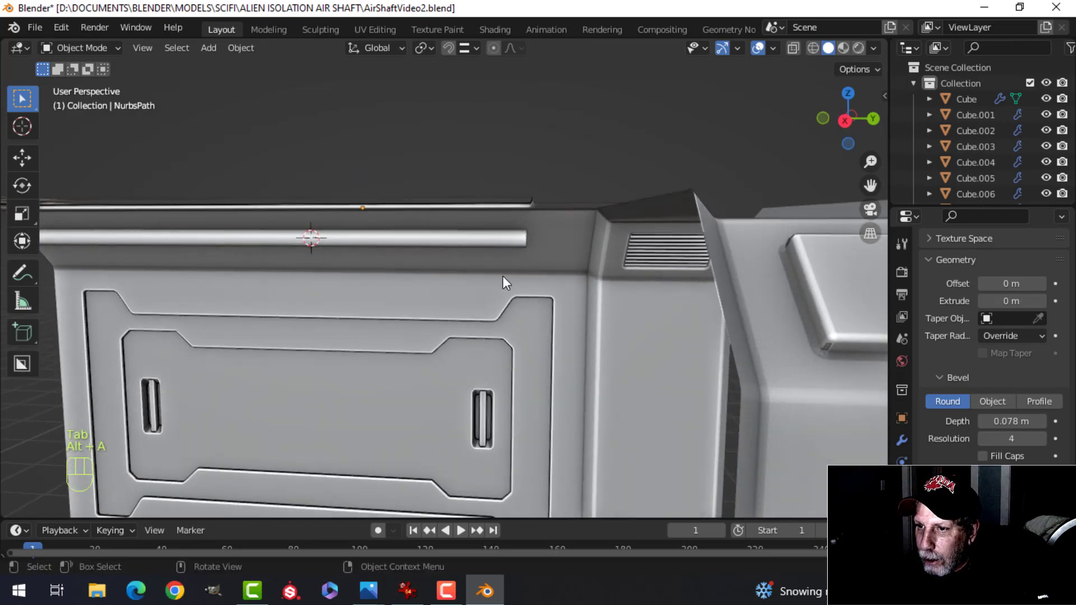
Snap the 3D cursor to the pipe's selected end control point near the frame, then return to Object Mode
{"action": "key", "text": "Tab"}
{"action": "key", "text": "shift+s"}
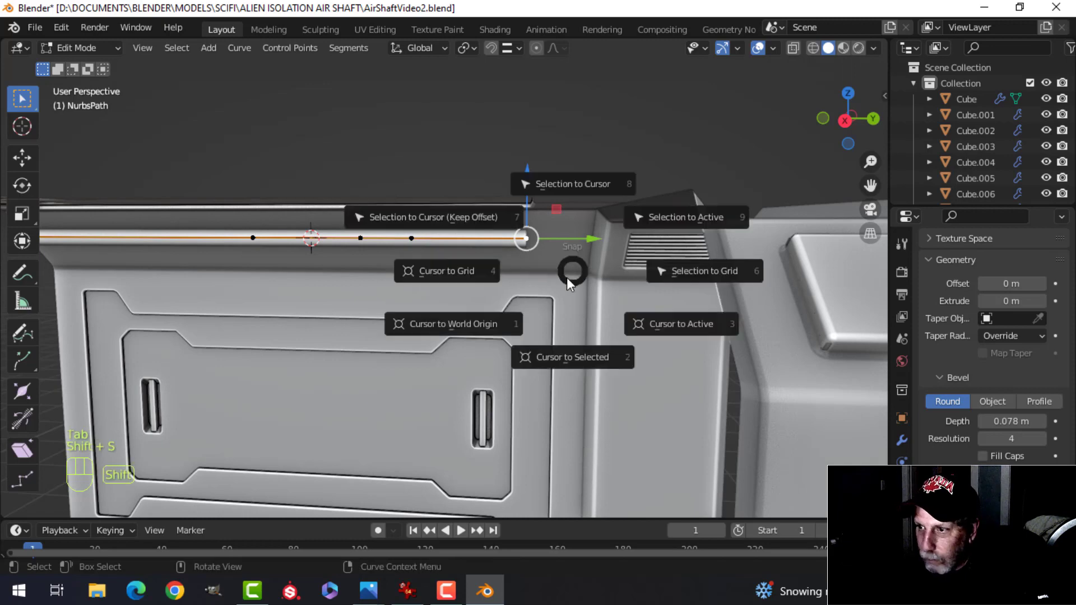
{"action": "key", "text": "shift+s"}
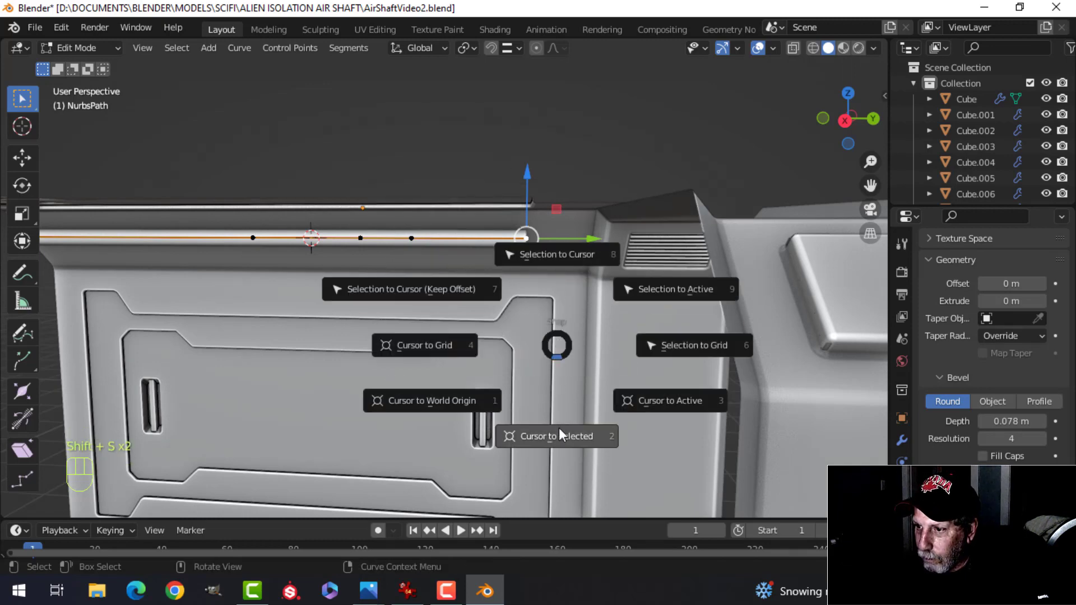
{"action": "left_click", "coordinate": [558, 432]}
{"action": "key", "text": "Tab"}
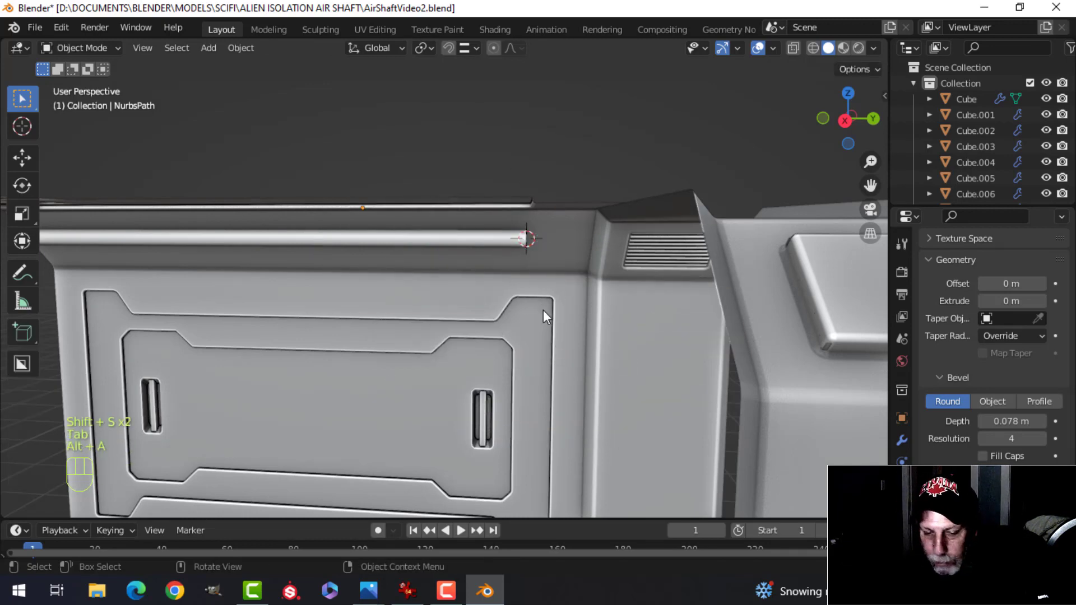
Add a cube at the 3D cursor and scale its mesh to about 0.2 to form a box around the pipe's end
{"action": "key", "text": "shift+a"}
{"action": "mouse_move", "coordinate": [486, 251]}
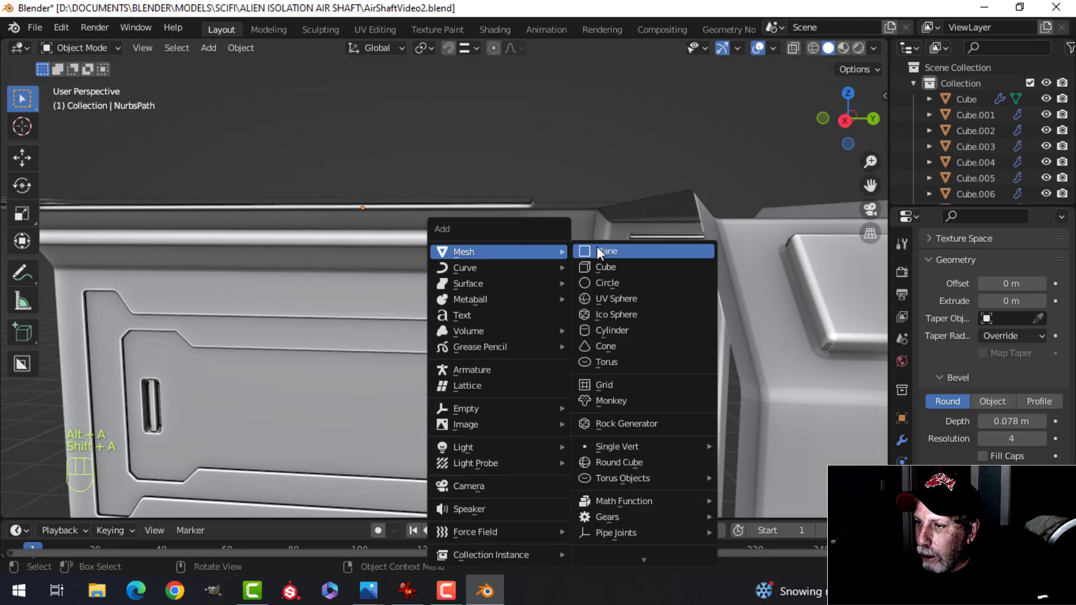
{"action": "left_click", "coordinate": [605, 266]}
{"action": "key", "text": "Tab"}
{"action": "key", "text": "s"}
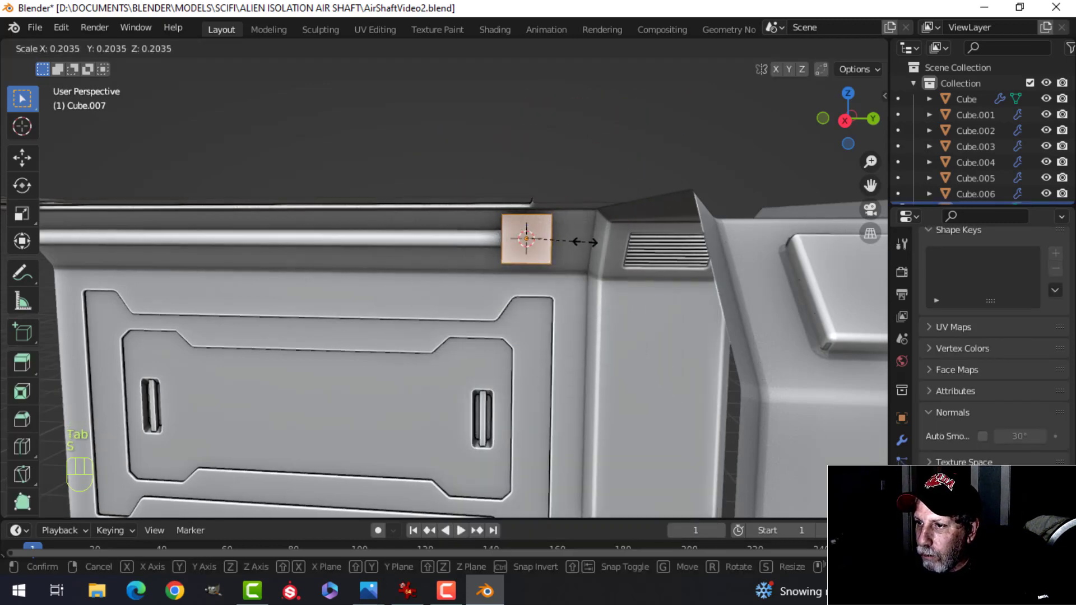
{"action": "left_click", "coordinate": [591, 242]}
Pull the box's interior-facing side out along X and nudge its upper face
{"action": "middle_click_drag", "start_coordinate": [591, 242], "coordinate": [567, 211]}
{"action": "key", "text": "alt+a"}
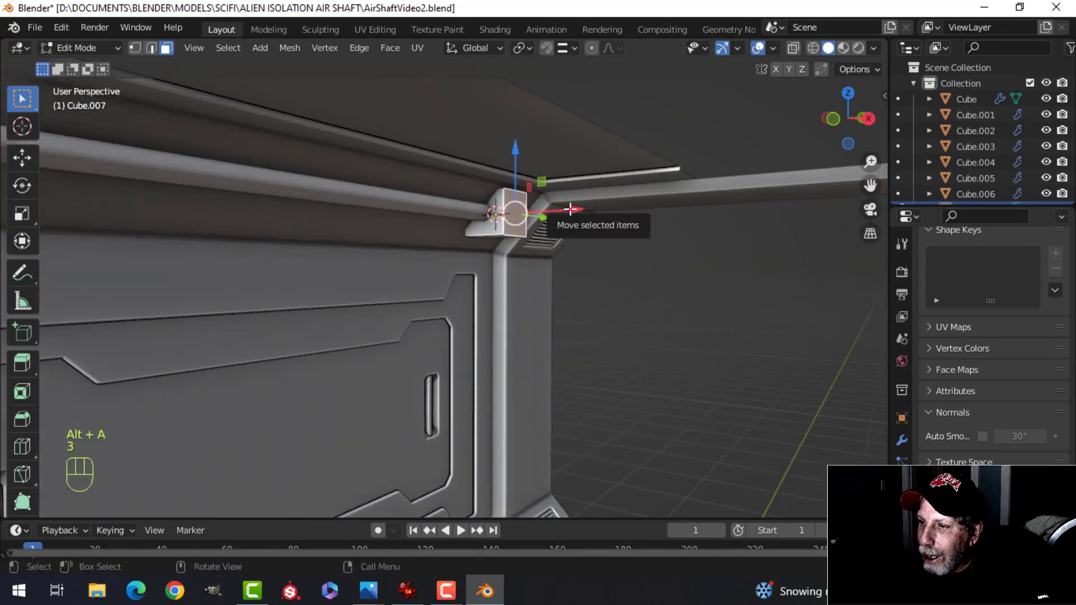
{"action": "left_click_drag", "start_coordinate": [571, 209], "coordinate": [600, 210]}
{"action": "middle_click_drag", "start_coordinate": [601, 210], "coordinate": [516, 208]}
{"action": "key", "text": "alt+a"}
{"action": "left_click", "coordinate": [504, 197]}
{"action": "left_click_drag", "start_coordinate": [499, 199], "coordinate": [500, 193]}
Move the box's opposite side face along X toward the shell's sloped wall
{"action": "middle_click_drag", "start_coordinate": [500, 193], "coordinate": [529, 244]}
{"action": "key", "text": "alt+a"}
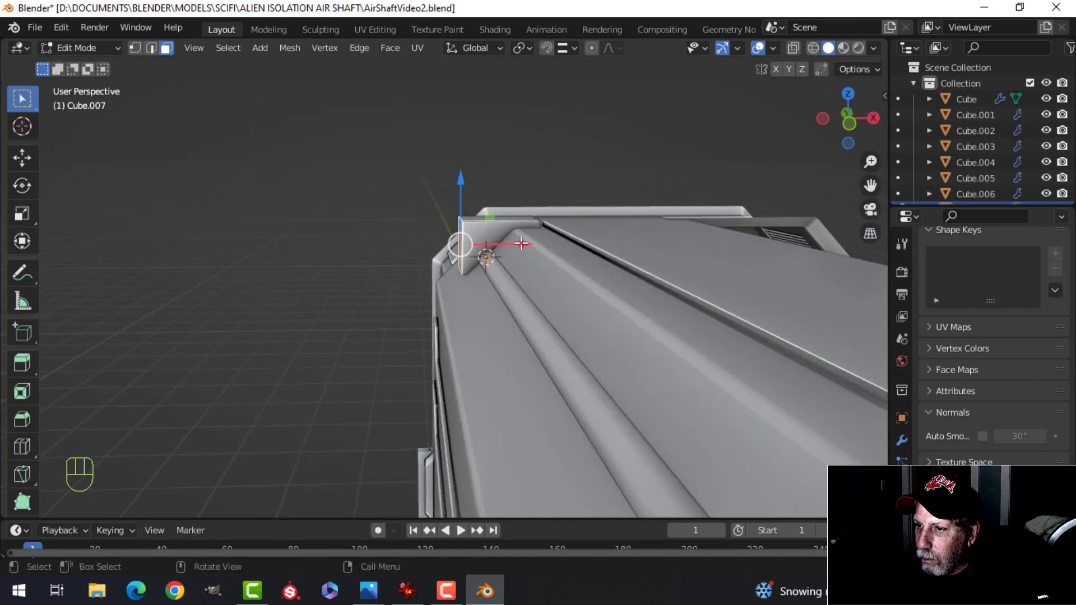
{"action": "left_click_drag", "start_coordinate": [521, 244], "coordinate": [522, 244]}
{"action": "middle_click_drag", "start_coordinate": [522, 243], "coordinate": [508, 181]}
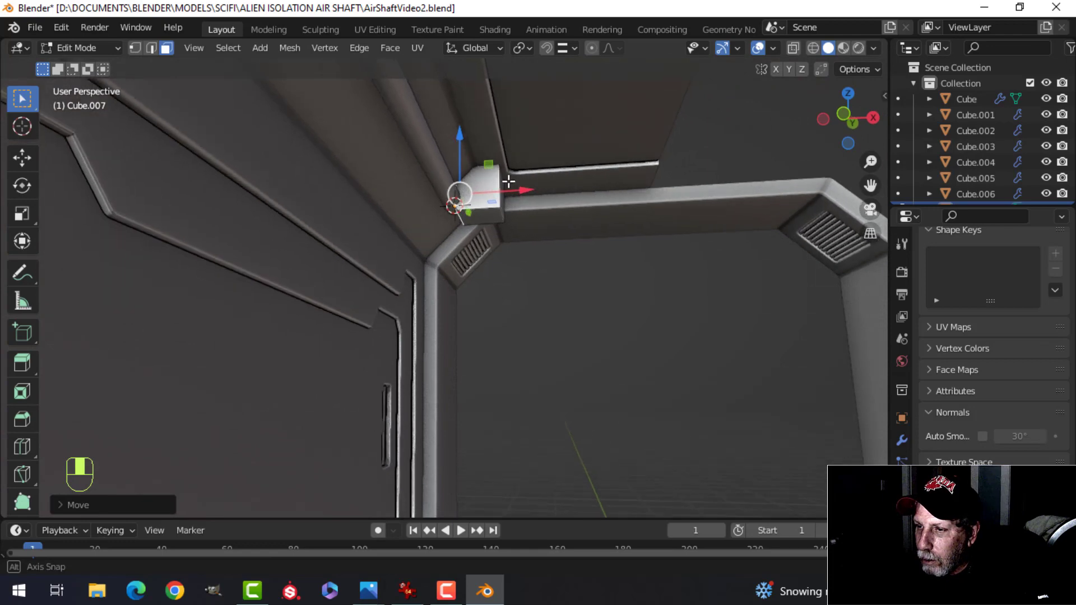
{"action": "left_click_drag", "start_coordinate": [527, 191], "coordinate": [492, 191]}
Move the box's pipe-side face back about 0.22 m along Y to lengthen the box over the pipe
{"action": "key", "text": "alt+a"}
{"action": "middle_click_drag", "start_coordinate": [491, 191], "coordinate": [327, 241]}
{"action": "left_click_drag", "start_coordinate": [337, 214], "coordinate": [304, 213]}
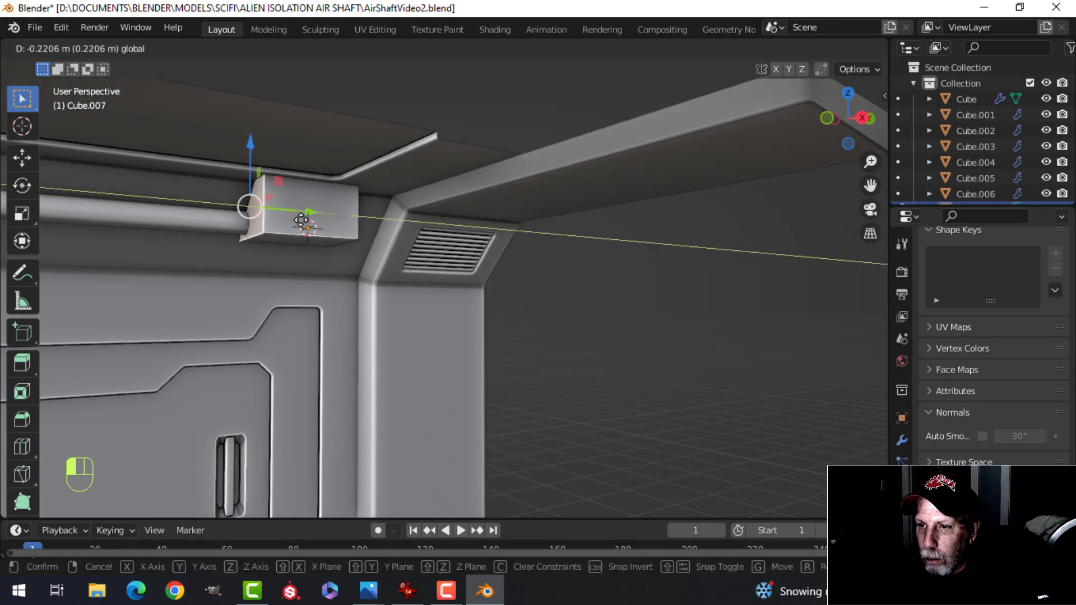
{"action": "key", "text": "alt+a"}
{"action": "middle_click_drag", "start_coordinate": [361, 223], "coordinate": [378, 237]}
{"action": "middle_click_drag", "start_coordinate": [378, 237], "coordinate": [428, 222]}
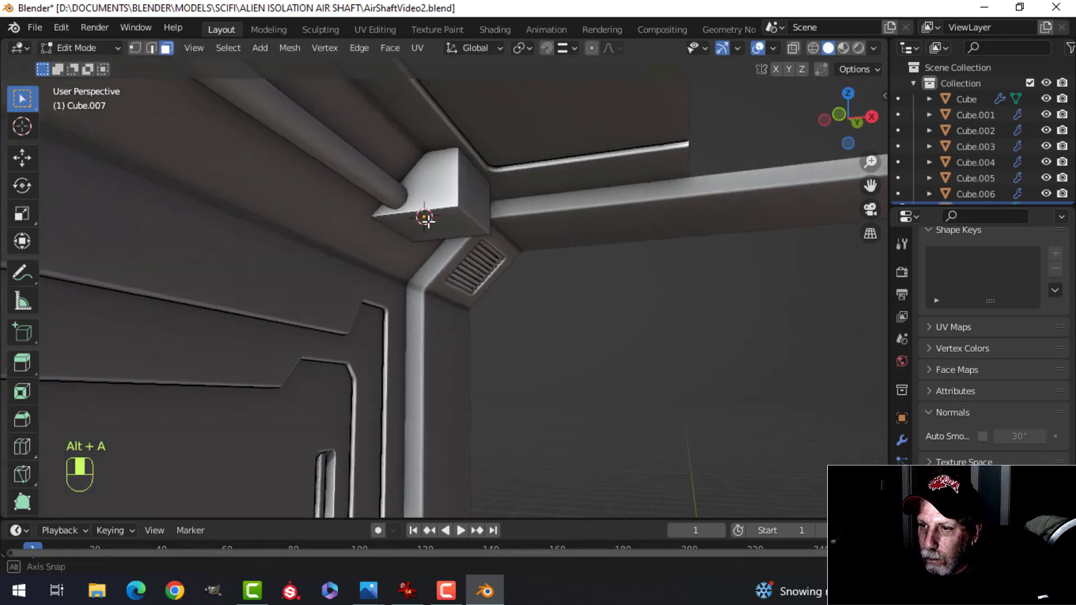
Select the whole box mesh and adjust its width by scaling it along X
{"action": "key", "text": "a"}
{"action": "middle_click_drag", "start_coordinate": [589, 224], "coordinate": [447, 262]}
{"action": "key", "text": "s"}
{"action": "key", "text": "x"}
{"action": "left_click", "coordinate": [585, 217]}
{"action": "key", "text": "alt+a"}
Isolate the box in local view and re-enter Edit Mode with nothing selected
{"action": "scroll", "coordinate": [413, 241], "scroll_direction": "up", "scroll_amount": 1}
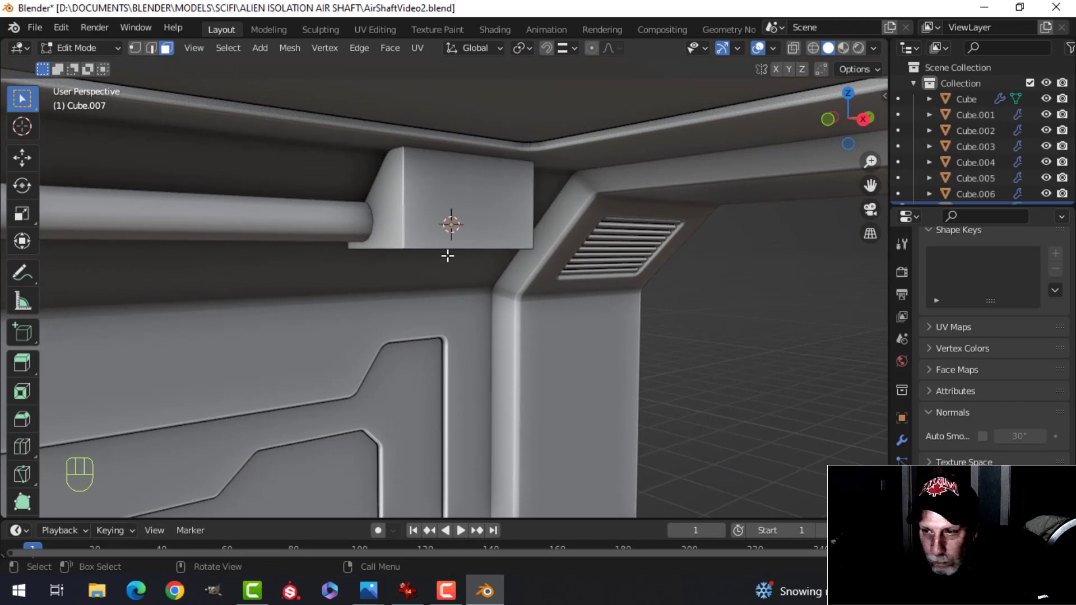
{"action": "key", "text": "a"}
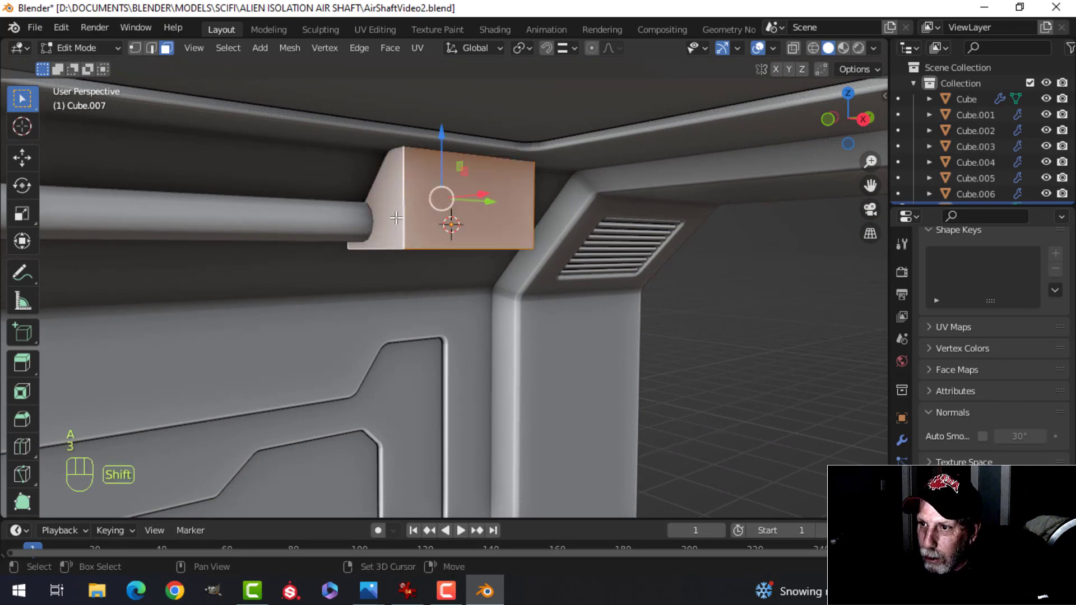
{"action": "middle_click_drag", "start_coordinate": [396, 218], "coordinate": [421, 229]}
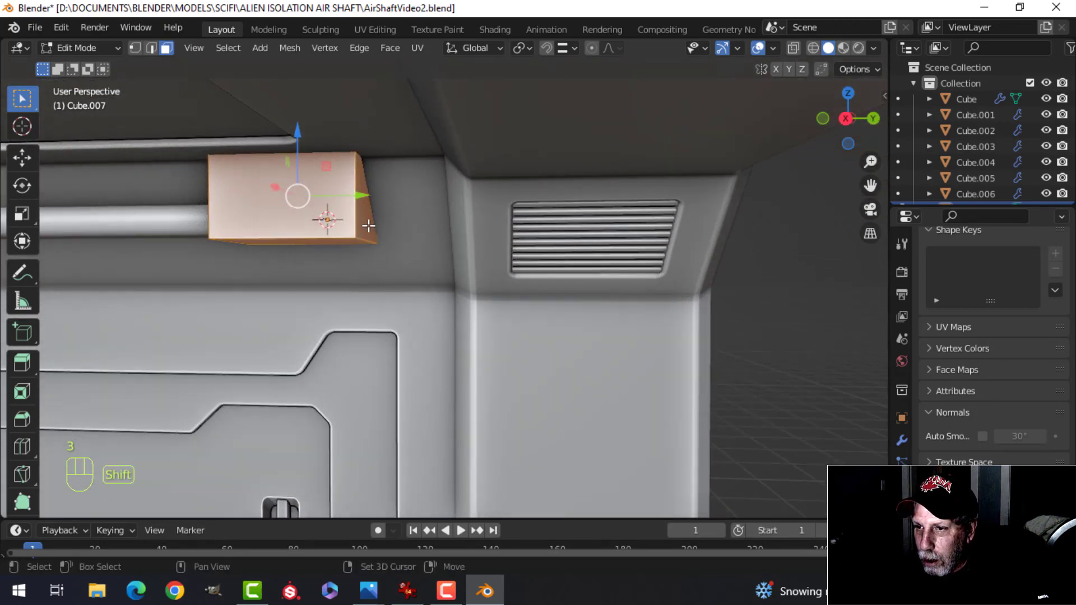
{"action": "middle_click_drag", "start_coordinate": [335, 254], "coordinate": [429, 251], "text": "shift"}
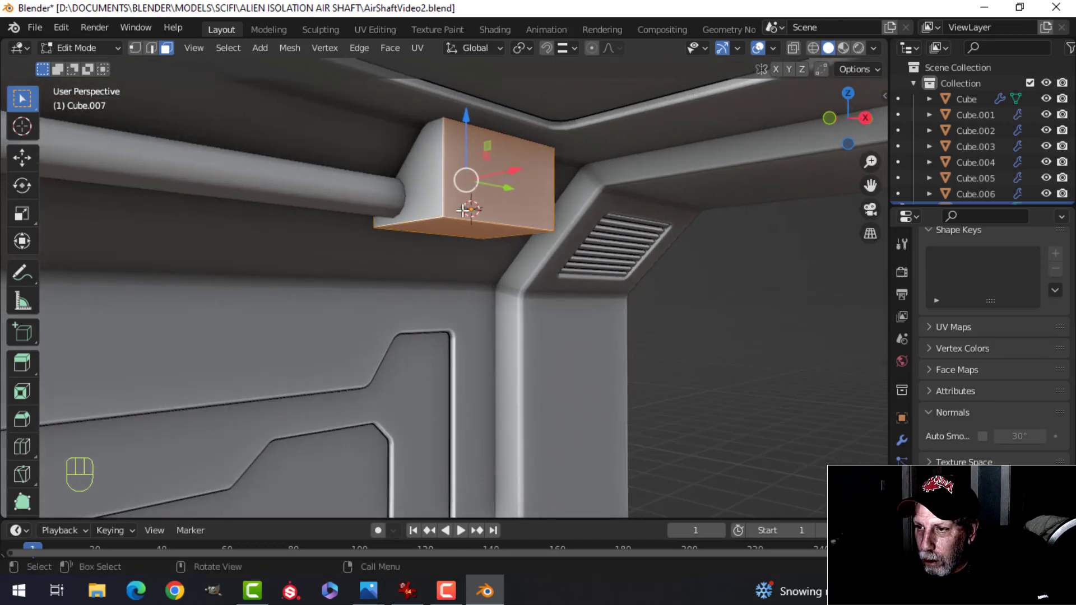
{"action": "key", "text": "2"}
{"action": "key", "text": "alt+a"}
{"action": "key", "text": "Tab"}
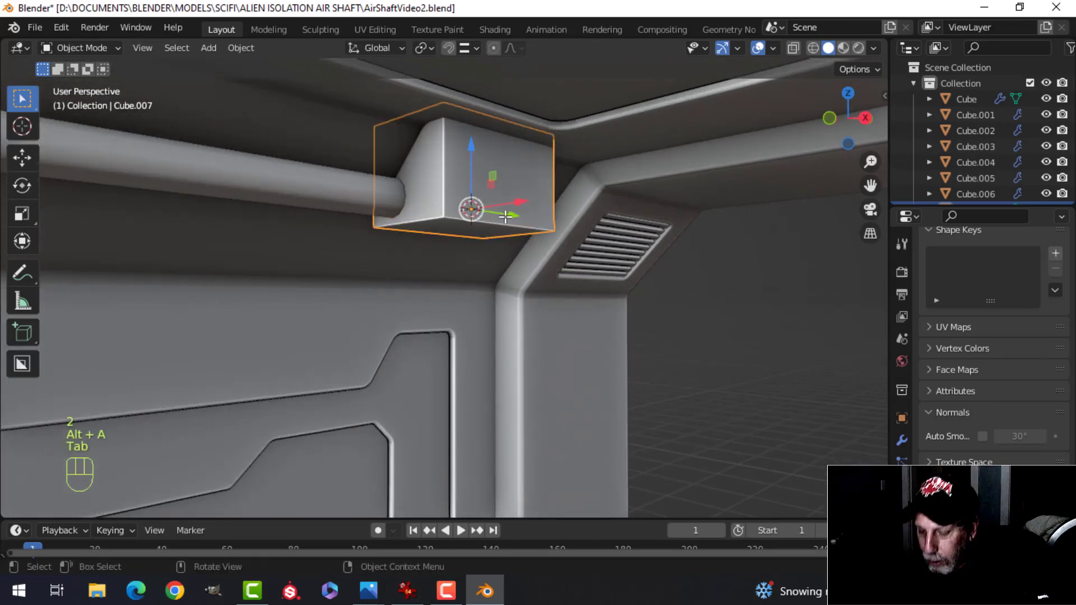
{"action": "key", "text": "KP_Divide"}
{"action": "middle_click_drag", "start_coordinate": [506, 230], "coordinate": [506, 275]}
{"action": "key", "text": "Tab"}
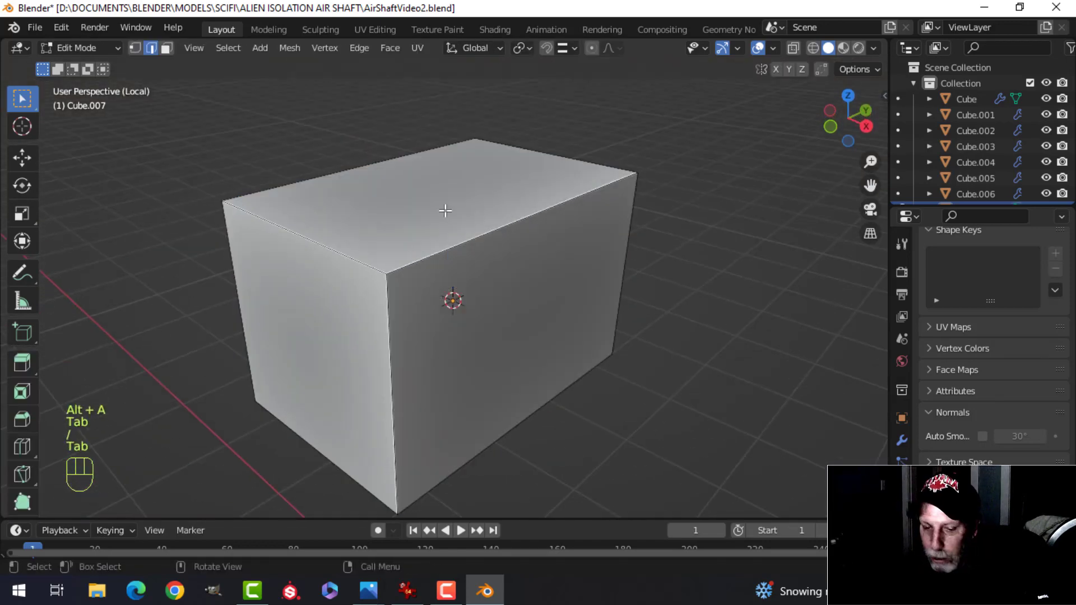
Lower the box's top face along Z to reduce its height
{"action": "key", "text": "3"}
{"action": "left_click", "coordinate": [437, 211]}
{"action": "left_click_drag", "start_coordinate": [445, 127], "coordinate": [445, 154]}
{"action": "key", "text": "alt+a"}
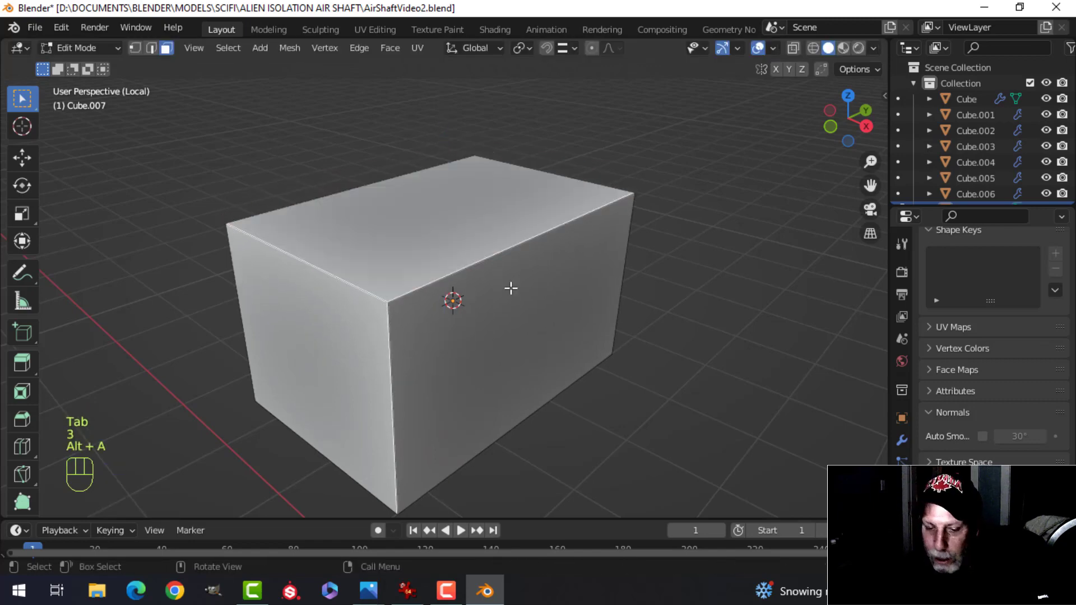
Bevel the box's four lengthwise edges with 4 segments to round its corners
{"action": "middle_click_drag", "start_coordinate": [472, 298], "coordinate": [461, 277]}
{"action": "key", "text": "2"}
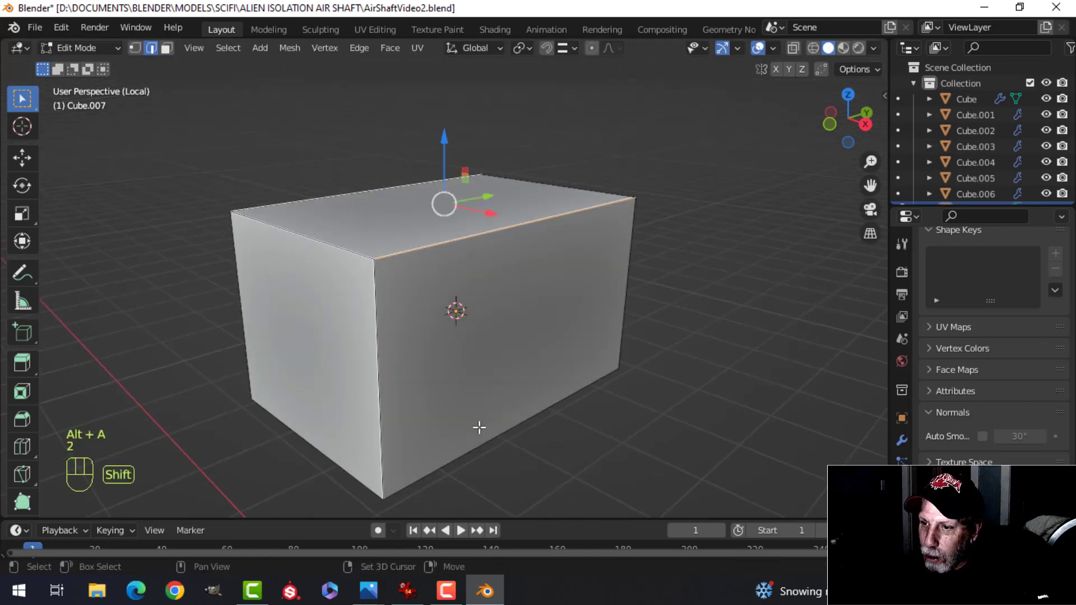
{"action": "middle_click_drag", "start_coordinate": [383, 419], "coordinate": [408, 420]}
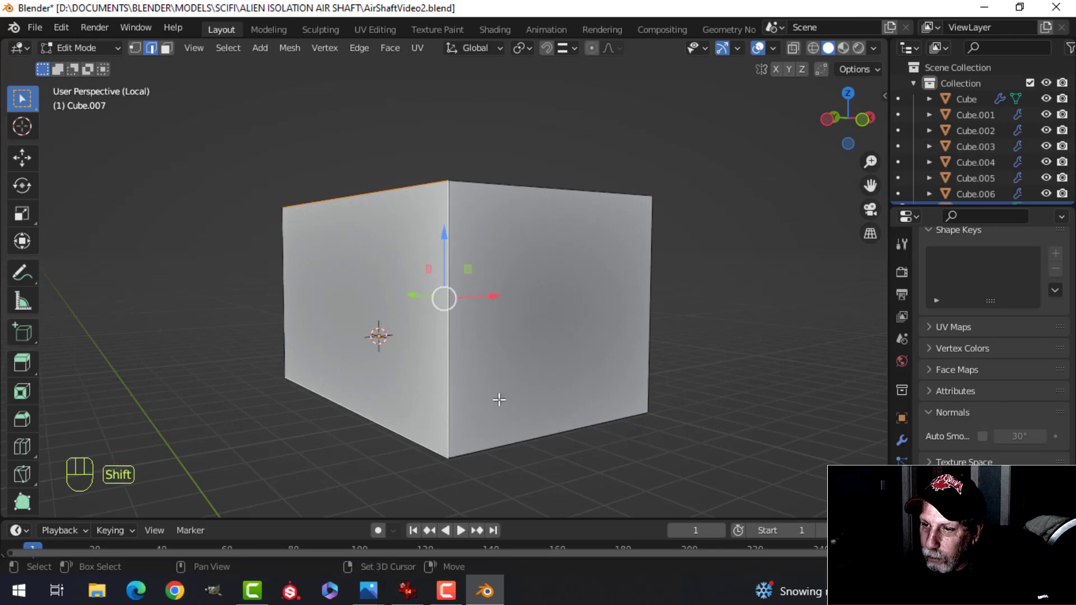
{"action": "middle_click_drag", "start_coordinate": [560, 379], "coordinate": [463, 387]}
{"action": "key", "text": "ctrl+b"}
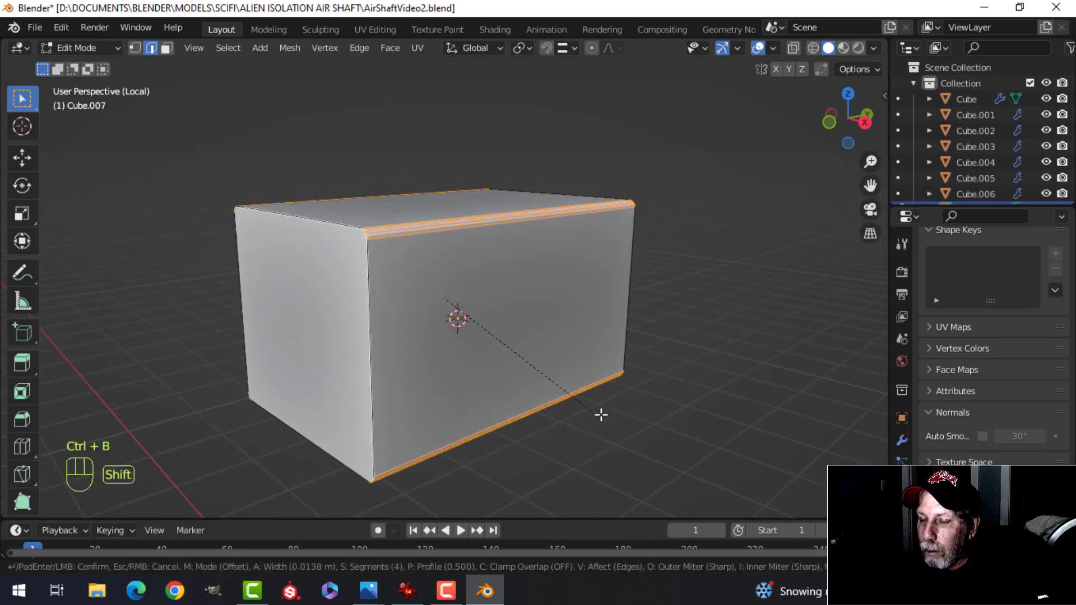
{"action": "left_click", "coordinate": [624, 424]}
{"action": "key", "text": "alt+a"}
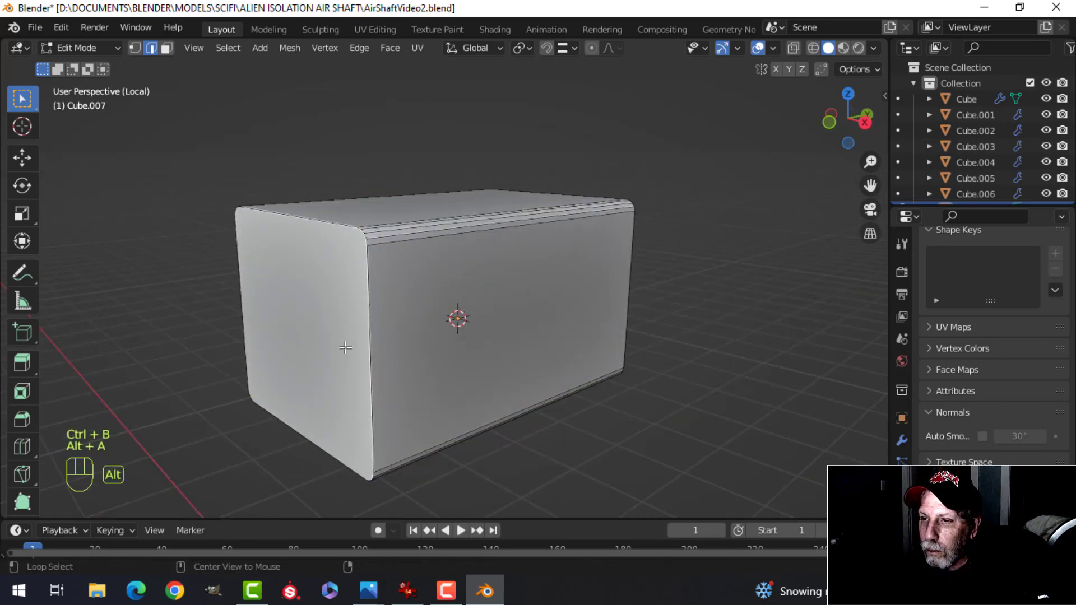
Inset the box's pipe-side end face by about 0.016 m and extrude it slightly inward
{"action": "key", "text": "3"}
{"action": "left_click", "coordinate": [322, 318]}
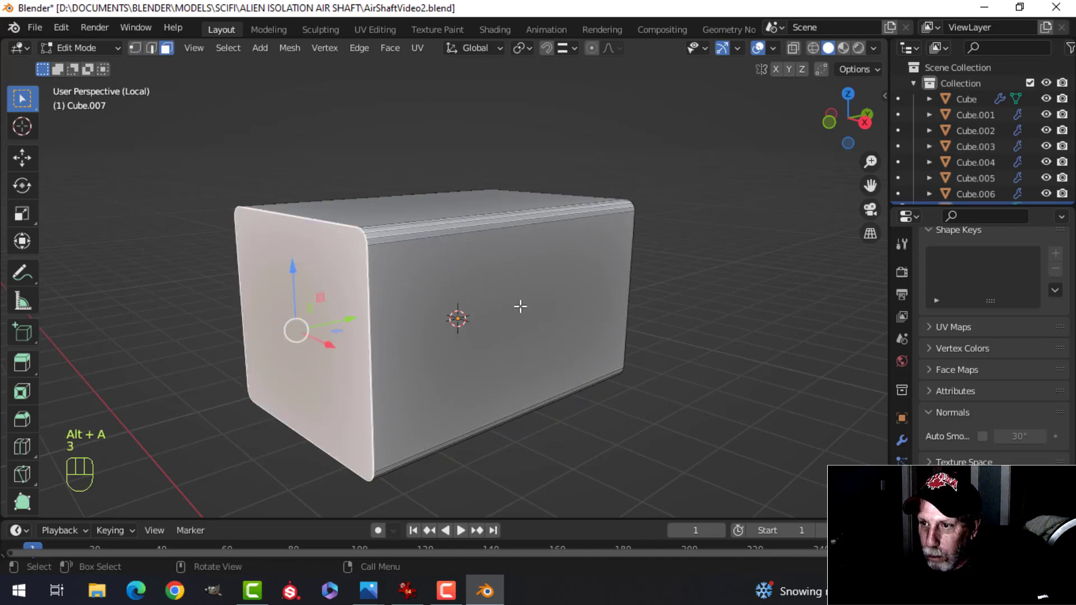
{"action": "key", "text": "i"}
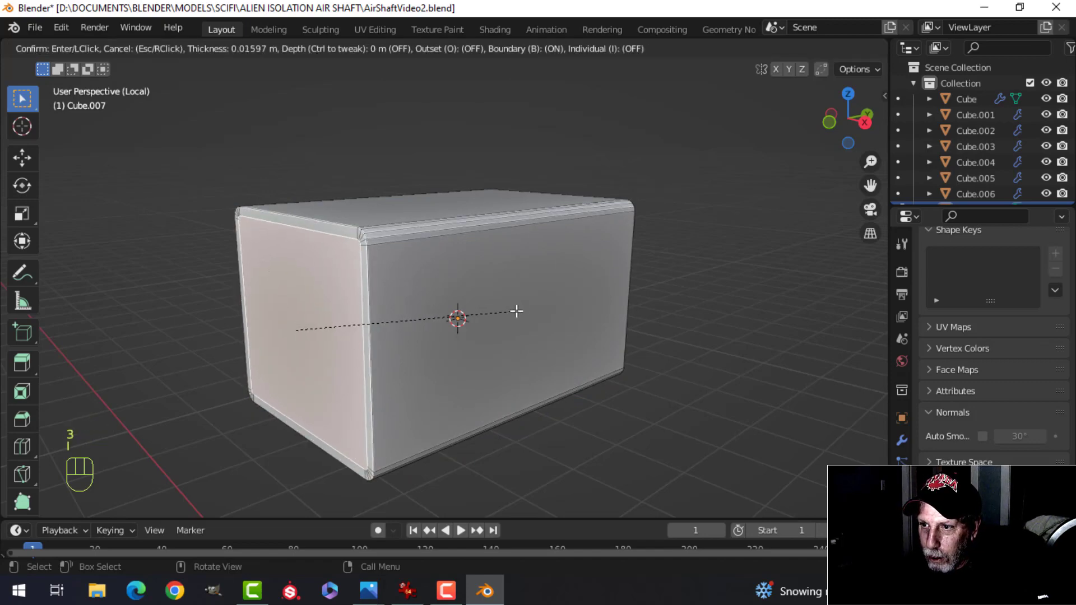
{"action": "left_click", "coordinate": [519, 312]}
{"action": "scroll", "coordinate": [507, 312], "scroll_direction": "up", "scroll_amount": 3}
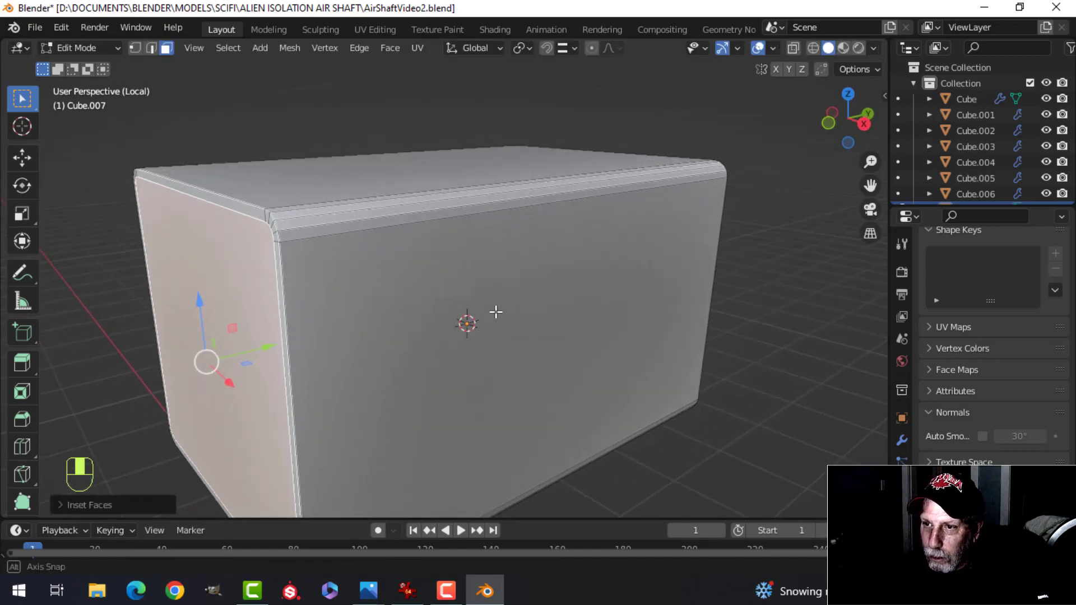
{"action": "key", "text": "e"}
{"action": "left_click", "coordinate": [511, 312]}
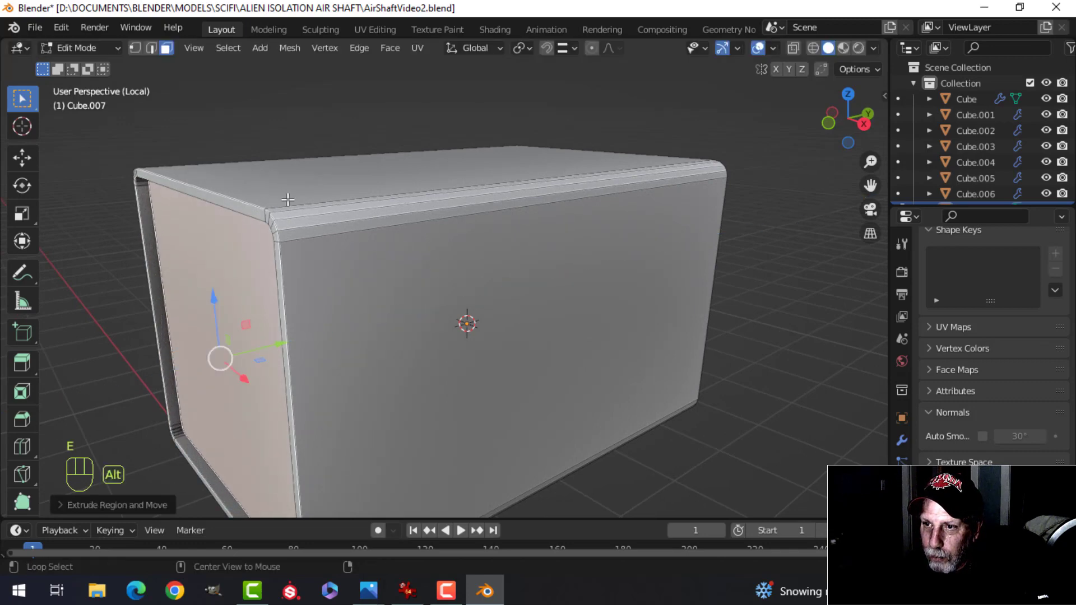
Bevel the outer edge loop of the recessed end's rim with 2 segments, about 0.002 m wide
{"action": "key", "text": "alt+a"}
{"action": "left_click", "coordinate": [250, 203], "text": "alt+shift"}
{"action": "key", "text": "alt+a"}
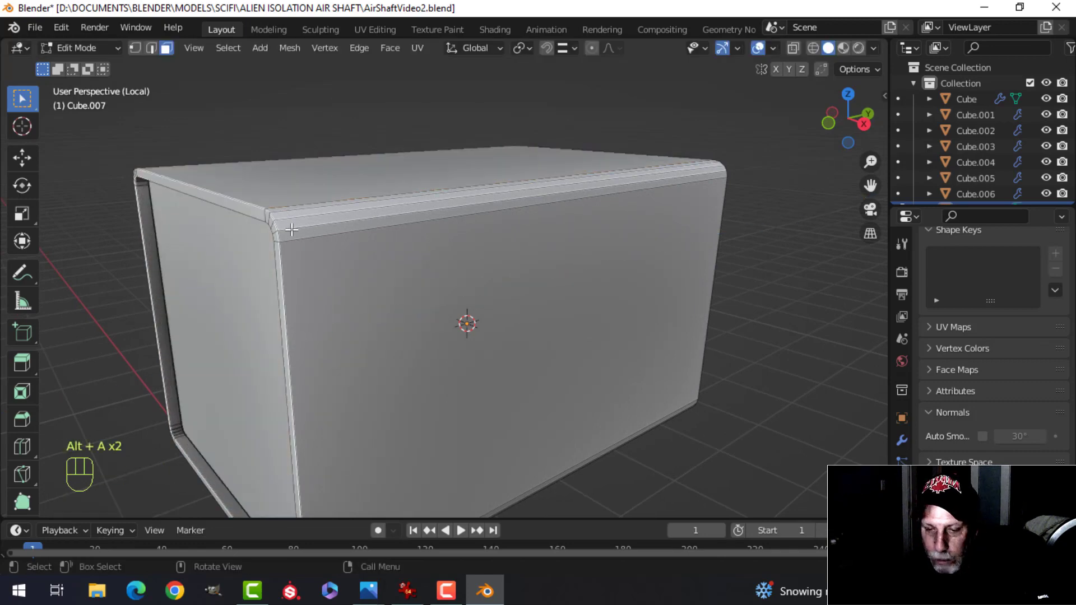
{"action": "key", "text": "2"}
{"action": "left_click", "coordinate": [250, 198], "text": "alt+shift"}
{"action": "key", "text": "ctrl+b"}
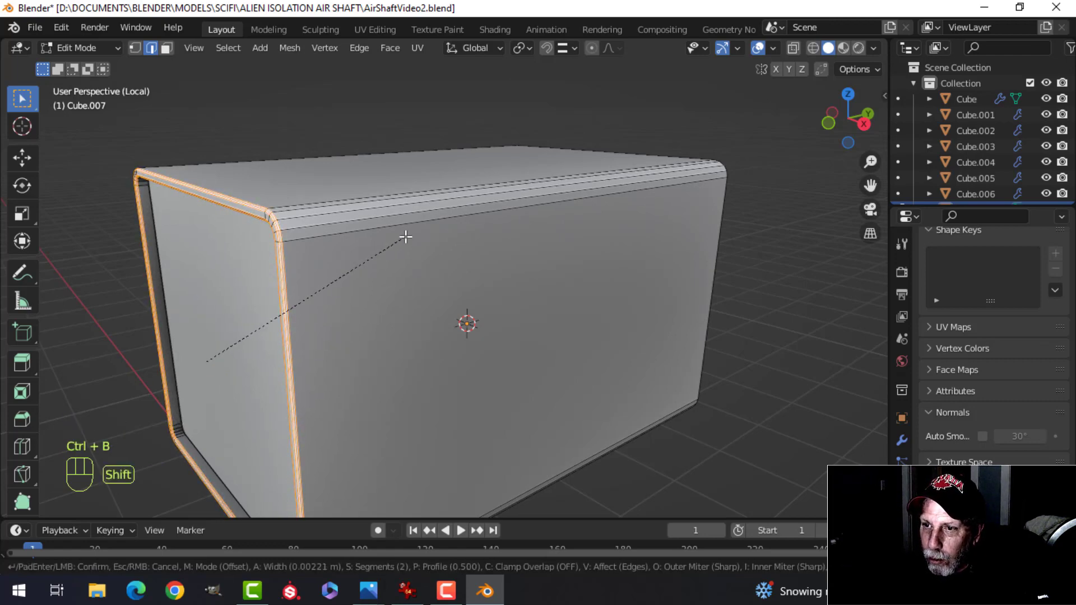
{"action": "left_click", "coordinate": [405, 237]}
{"action": "key", "text": "alt+a"}
Add a loop cut around the box near its recessed end and bevel it with 2 segments into a narrow band
{"action": "key", "text": "ctrl+r"}
{"action": "left_click", "coordinate": [348, 231]}
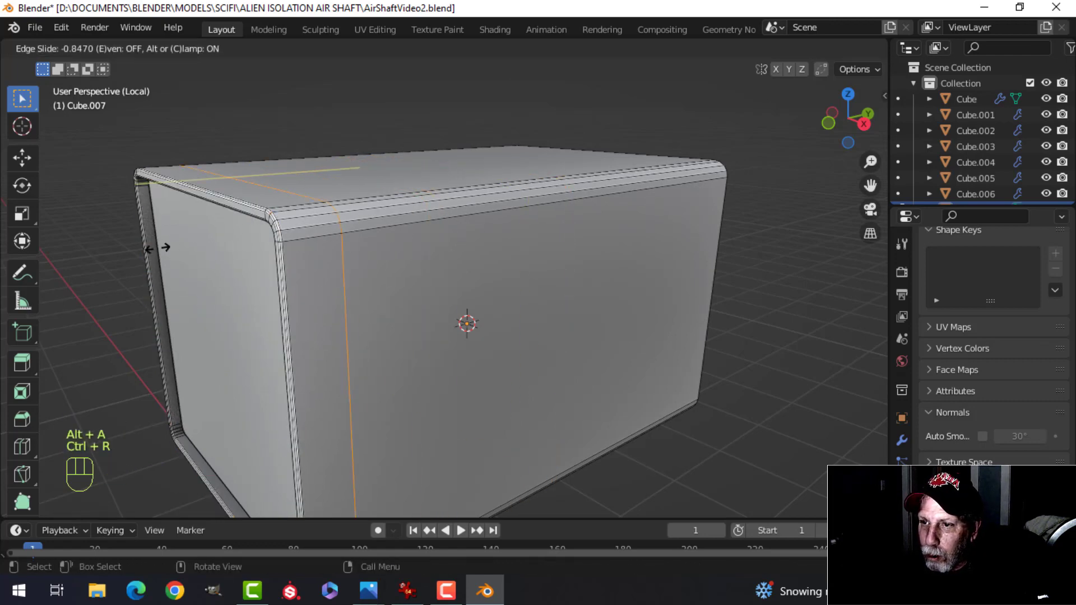
{"action": "left_click", "coordinate": [157, 247]}
{"action": "middle_click_drag", "start_coordinate": [157, 247], "coordinate": [278, 325]}
{"action": "key", "text": "ctrl+b"}
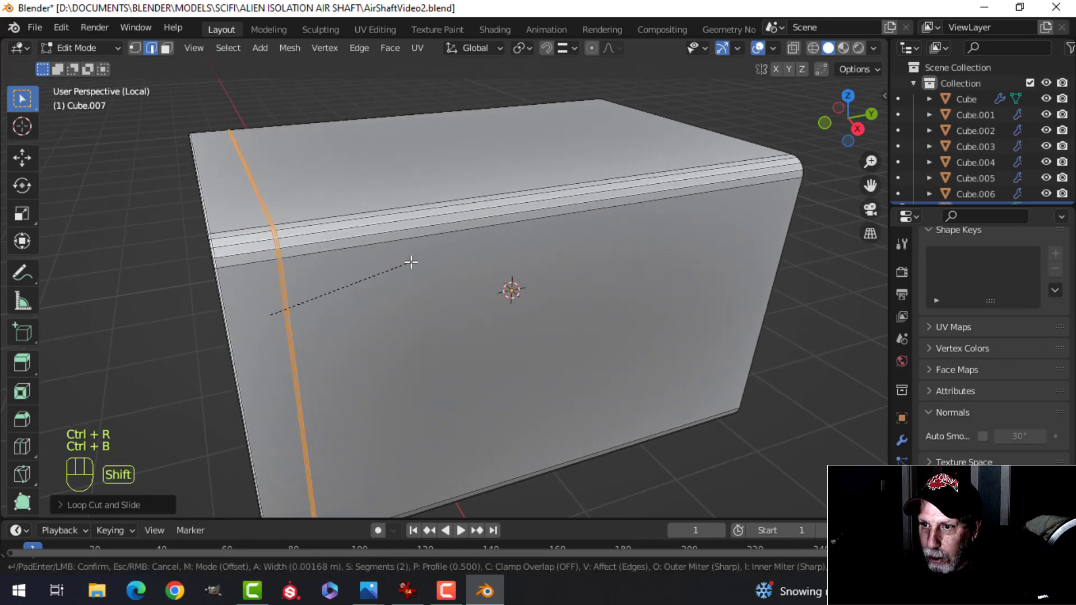
{"action": "left_click", "coordinate": [428, 261]}
Extrude the narrow band's faces in place and shrink them inward along their normals to form a groove
{"action": "key", "text": "3"}
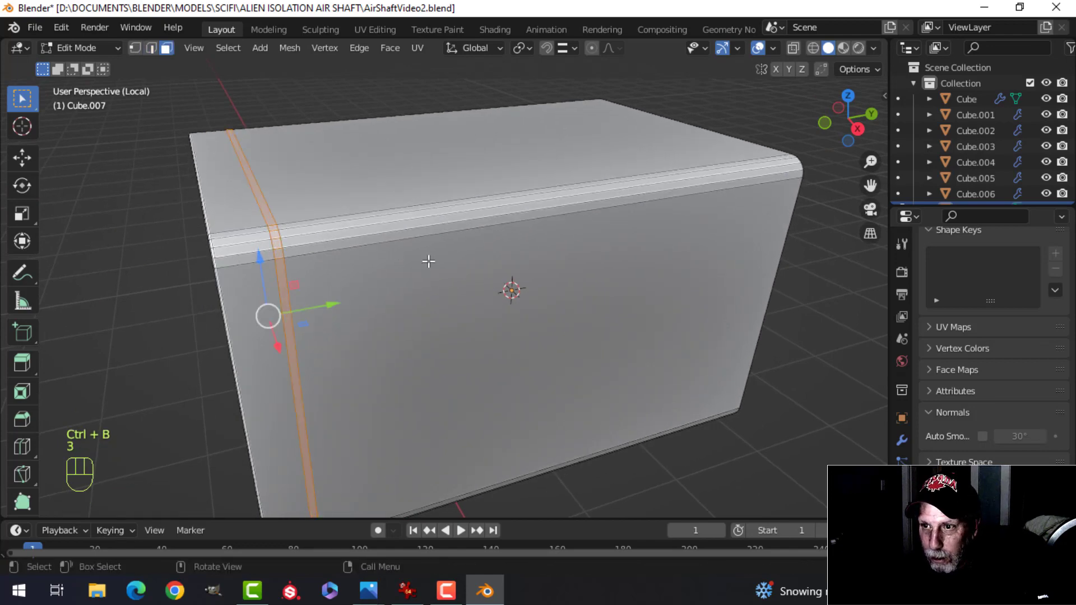
{"action": "key", "text": "e"}
{"action": "right_click", "coordinate": [428, 261]}
{"action": "key", "text": "alt+s"}
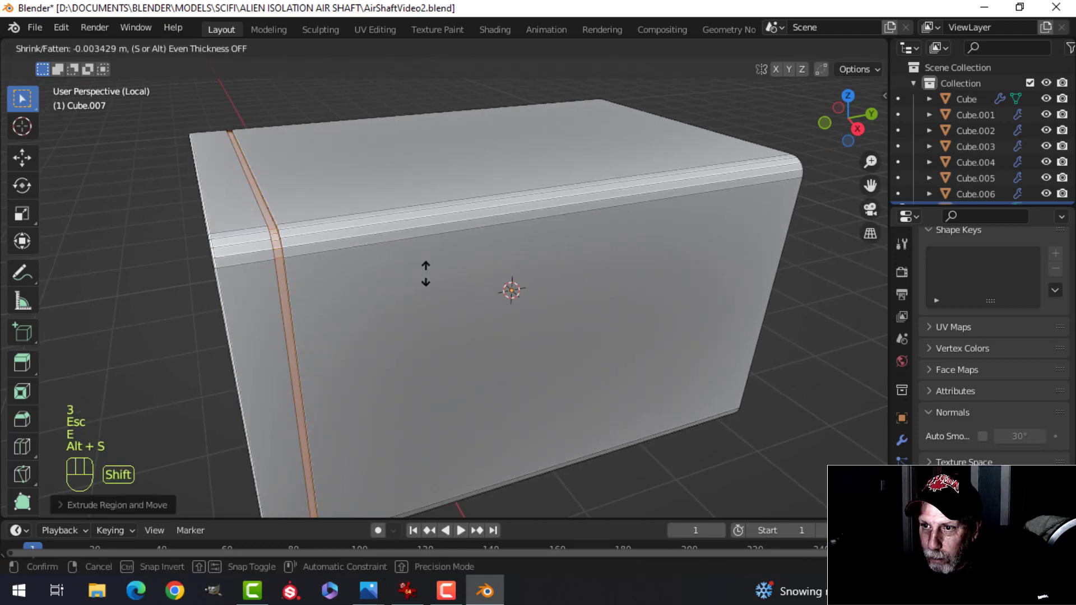
{"action": "left_click", "coordinate": [430, 281]}
{"action": "key", "text": "alt+a"}
Bevel the groove's two outer edge loops, then clear the selection
{"action": "left_click", "coordinate": [245, 204], "text": "alt+shift"}
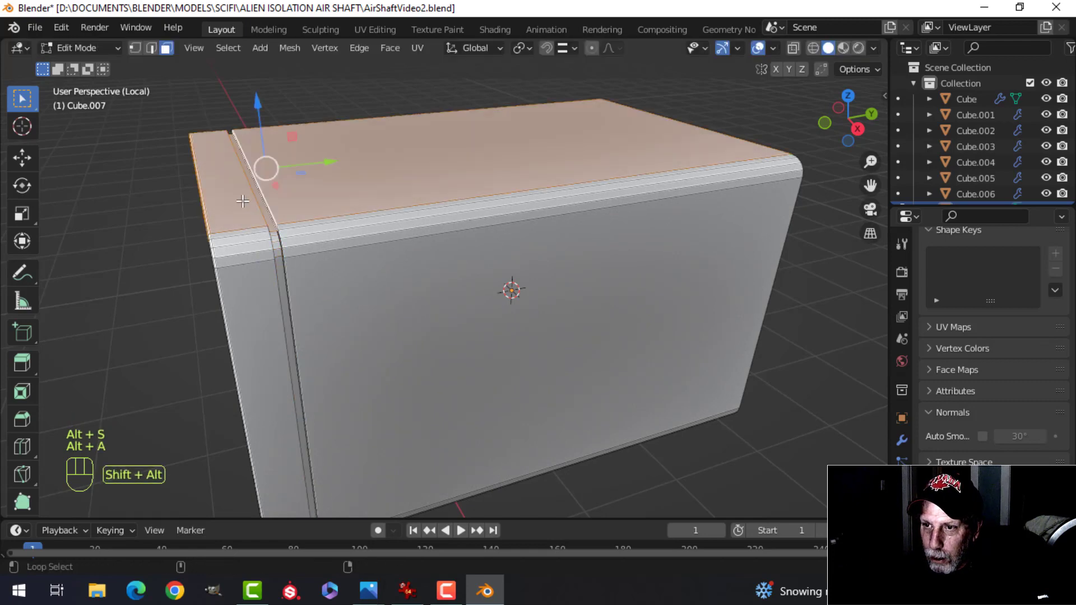
{"action": "key", "text": "alt+a"}
{"action": "key", "text": "2"}
{"action": "middle_click_drag", "start_coordinate": [241, 195], "coordinate": [417, 244]}
{"action": "key", "text": "ctrl+b"}
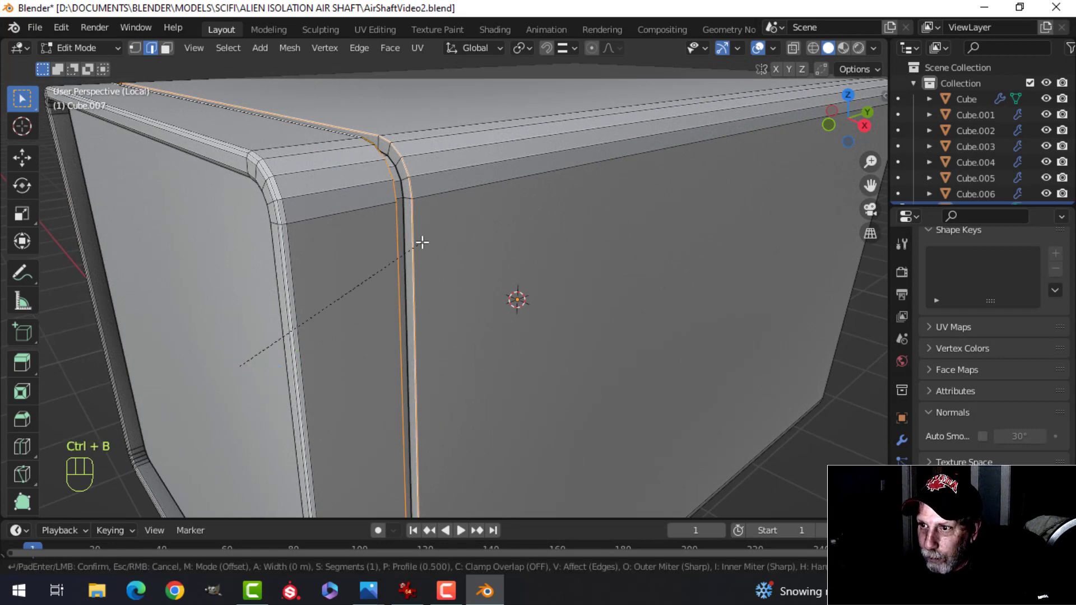
{"action": "left_click", "coordinate": [471, 232]}
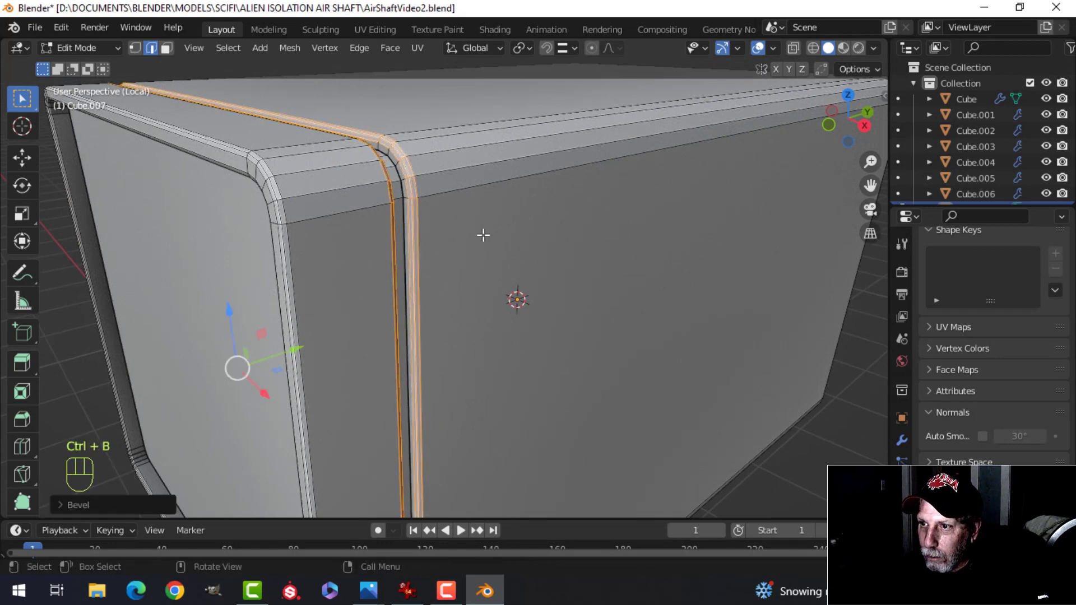
{"action": "key", "text": "alt+a"}
{"action": "scroll", "coordinate": [571, 233], "scroll_direction": "down", "scroll_amount": 4}
{"action": "middle_click_drag", "start_coordinate": [571, 233], "coordinate": [518, 212]}
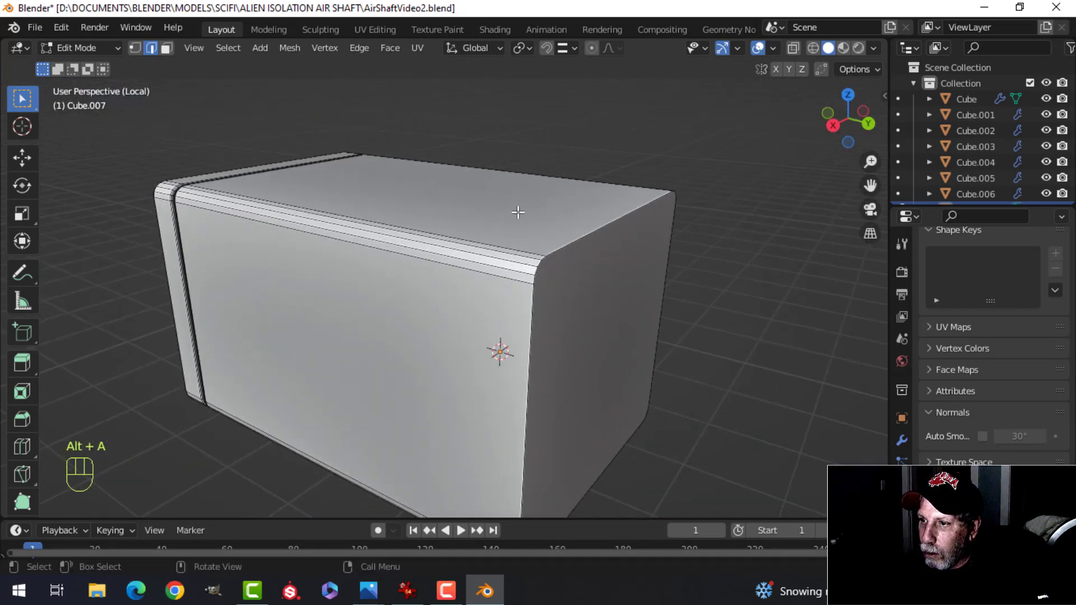
Bevel the edge loop around the connector box's opposite end with 2 segments and return from the isolated view to the full scene
{"action": "left_click", "coordinate": [562, 229], "text": "alt+shift"}
{"action": "key", "text": "ctrl+b"}
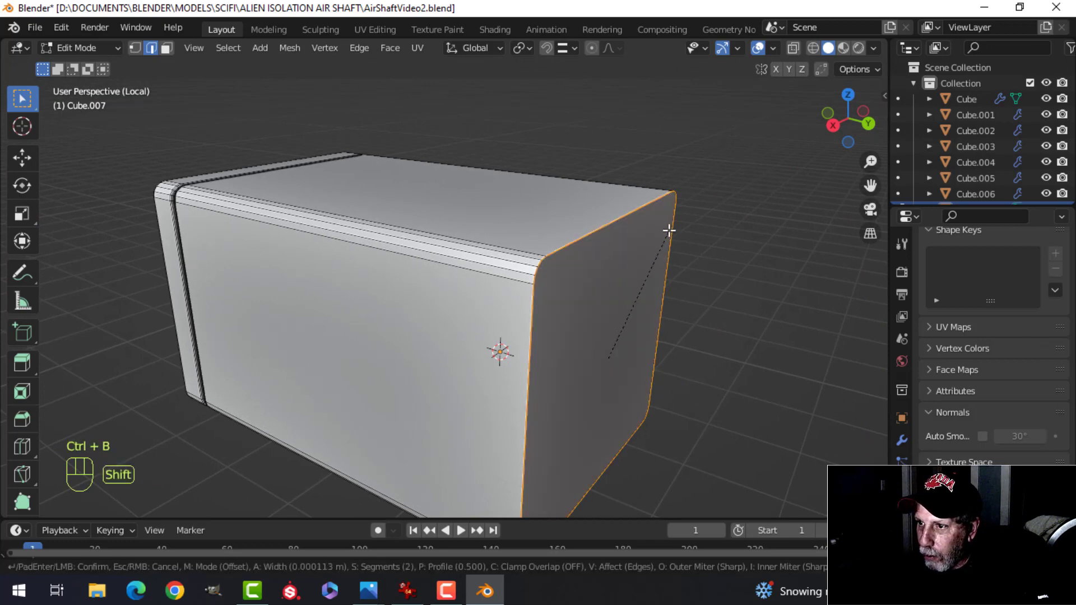
{"action": "left_click", "coordinate": [670, 186]}
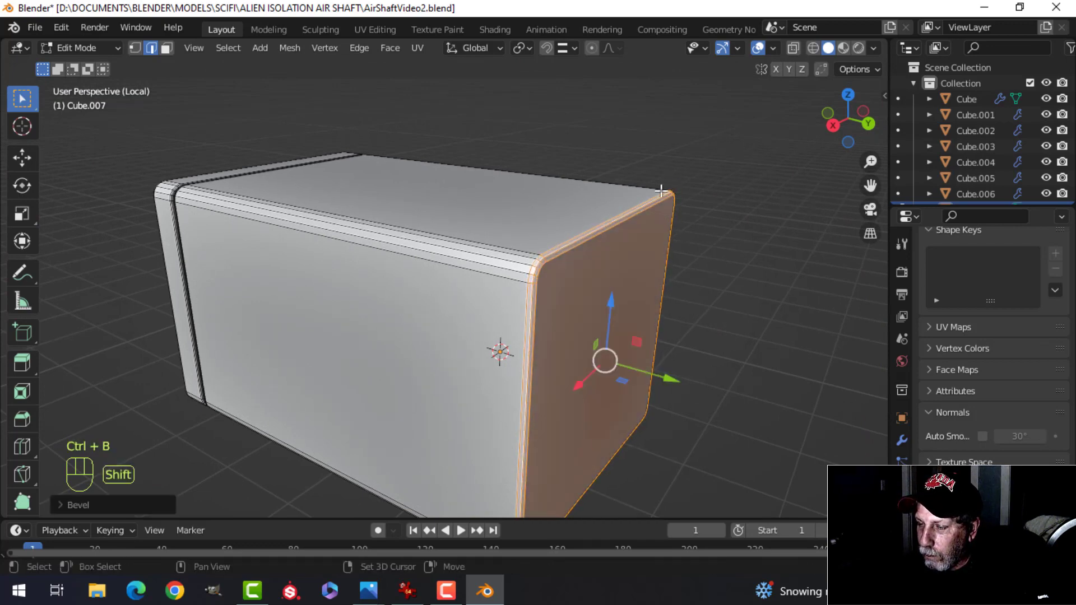
{"action": "key", "text": "Tab"}
{"action": "middle_click_drag", "start_coordinate": [435, 296], "coordinate": [505, 224]}
{"action": "key", "text": "alt+a"}
{"action": "key", "text": "KP_Divide"}
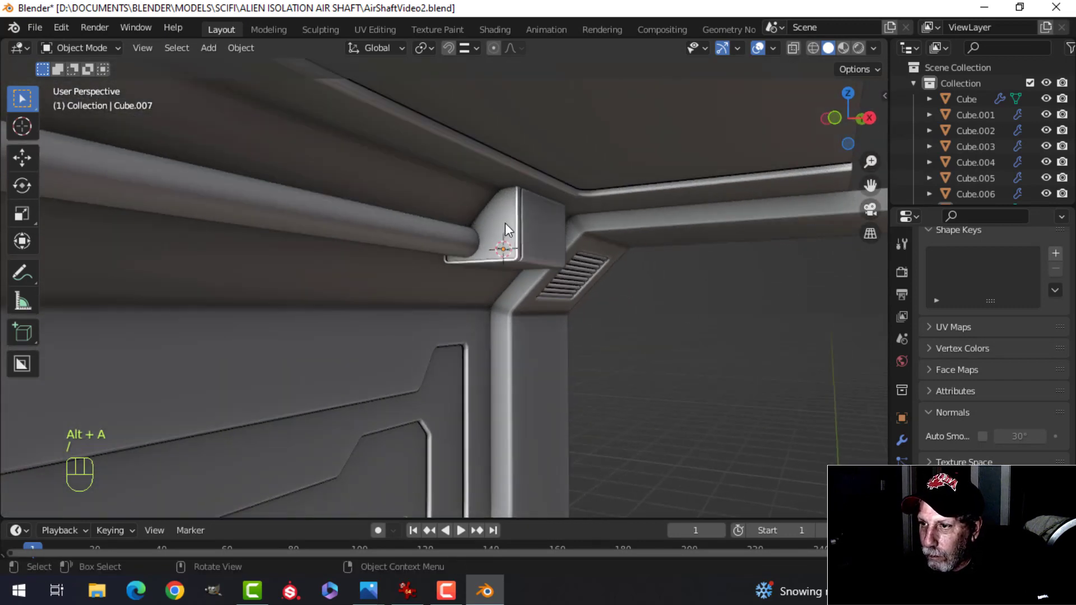
Move the connector box's entire geometry slightly down along Z, then deselect it
{"action": "key", "text": "Tab"}
{"action": "key", "text": "a"}
{"action": "left_click_drag", "start_coordinate": [489, 167], "coordinate": [489, 184]}
{"action": "middle_click_drag", "start_coordinate": [489, 185], "coordinate": [436, 307]}
{"action": "key", "text": "Tab"}
{"action": "key", "text": "alt+a"}
Duplicate the corner pipe and place the copy up and to the right of the original in front view
{"action": "scroll", "coordinate": [503, 257], "scroll_direction": "down", "scroll_amount": 2}
{"action": "left_click", "coordinate": [468, 261]}
{"action": "scroll", "coordinate": [498, 278], "scroll_direction": "down", "scroll_amount": 2}
{"action": "key", "text": "KP_1"}
{"action": "scroll", "coordinate": [489, 270], "scroll_direction": "up", "scroll_amount": 2}
{"action": "key", "text": "shift+d"}
{"action": "right_click", "coordinate": [436, 308]}
{"action": "key", "text": "g"}
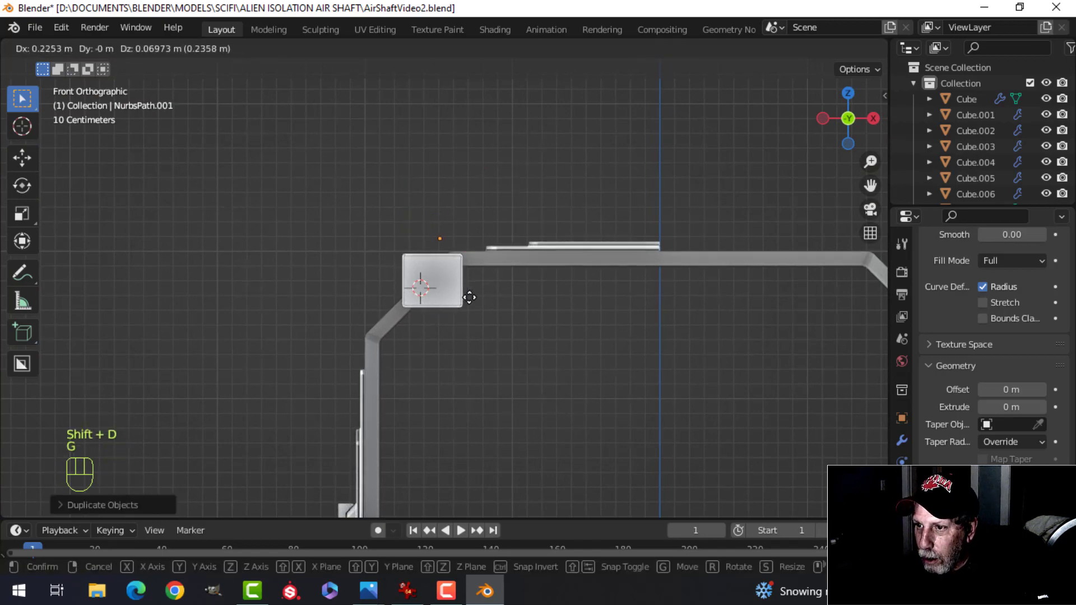
{"action": "left_click", "coordinate": [499, 291]}
{"action": "middle_click_drag", "start_coordinate": [532, 290], "coordinate": [509, 270]}
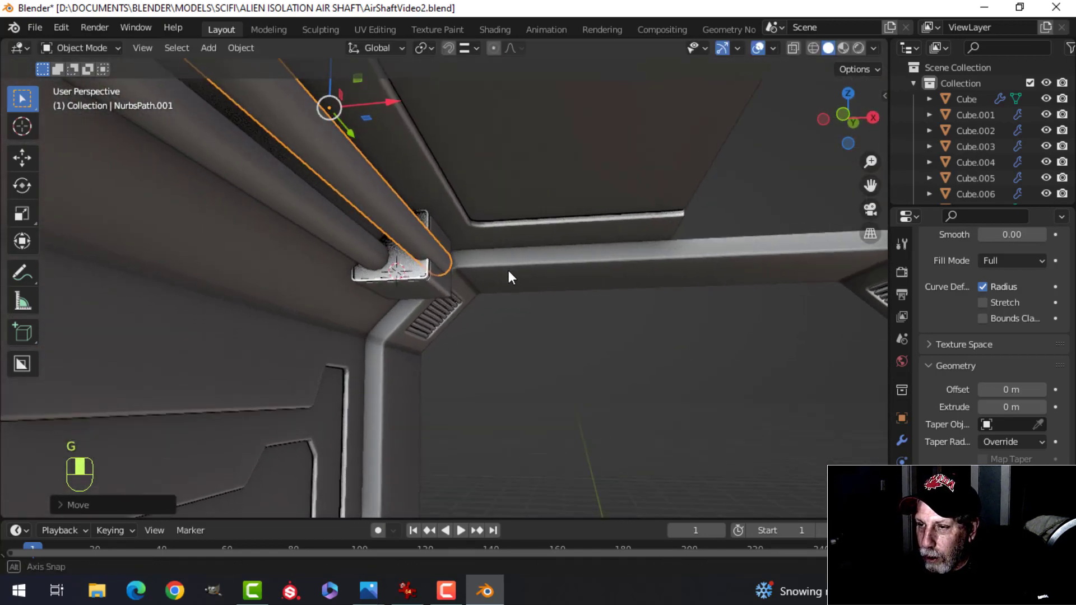
Reduce the duplicate pipe's bevel depth and shift it along X and Z to line up with the box's upper area
{"action": "left_click_drag", "start_coordinate": [1012, 527], "coordinate": [977, 527], "text": "shift"}
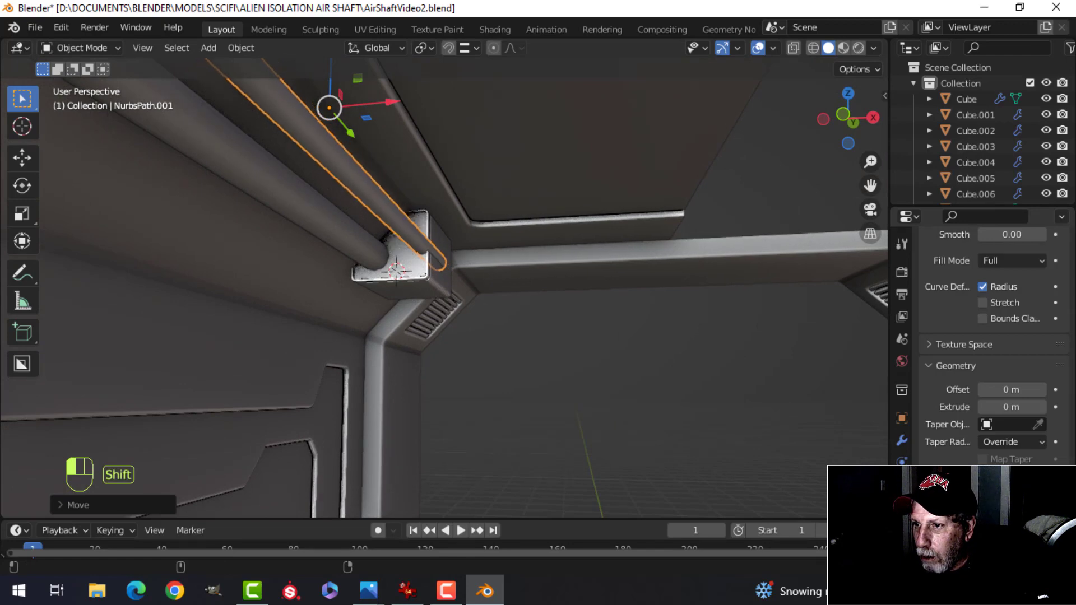
{"action": "middle_click_drag", "start_coordinate": [371, 229], "coordinate": [434, 221], "text": "shift"}
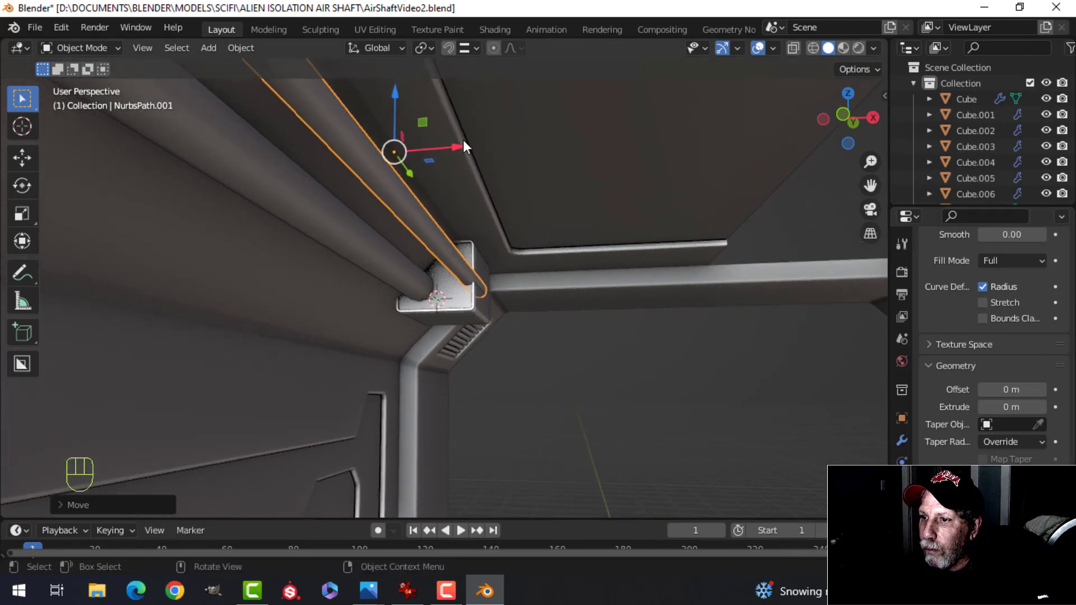
{"action": "left_click_drag", "start_coordinate": [464, 143], "coordinate": [407, 137]}
{"action": "left_click_drag", "start_coordinate": [369, 98], "coordinate": [370, 69]}
{"action": "middle_click_drag", "start_coordinate": [369, 69], "coordinate": [421, 233]}
Pull the thinner pipe's end back from the box and separate a duplicate of its last segment into its own object
{"action": "key", "text": "Tab"}
{"action": "left_click_drag", "start_coordinate": [421, 233], "coordinate": [310, 241]}
{"action": "middle_click_drag", "start_coordinate": [233, 272], "coordinate": [381, 296], "text": "shift"}
{"action": "left_click", "coordinate": [278, 256], "text": "shift"}
{"action": "scroll", "coordinate": [380, 285], "scroll_direction": "up", "scroll_amount": 2}
{"action": "key", "text": "shift+d"}
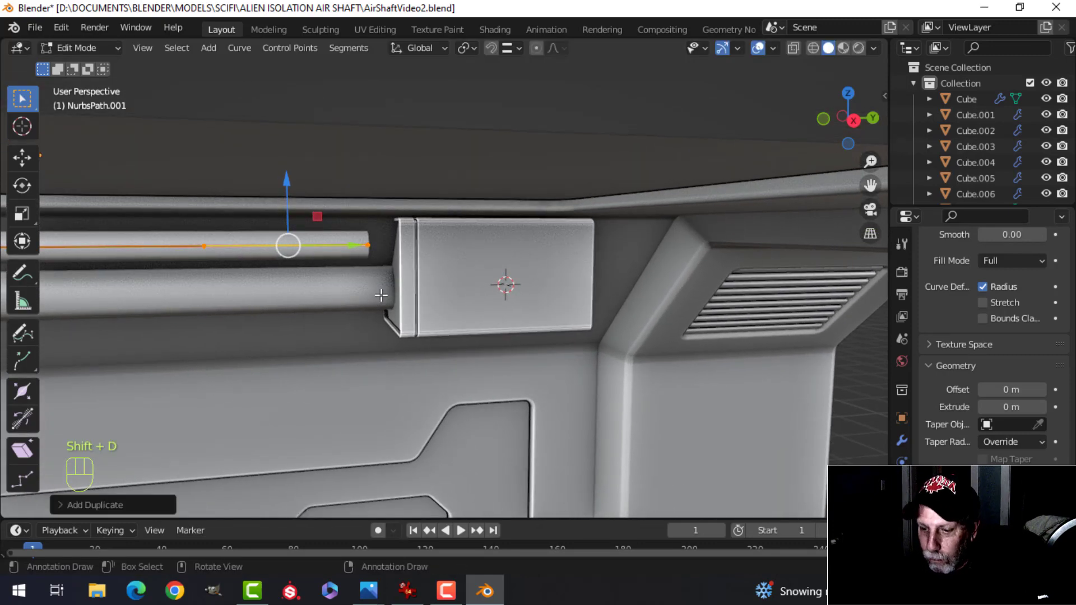
{"action": "key", "text": "p"}
{"action": "key", "text": "Tab"}
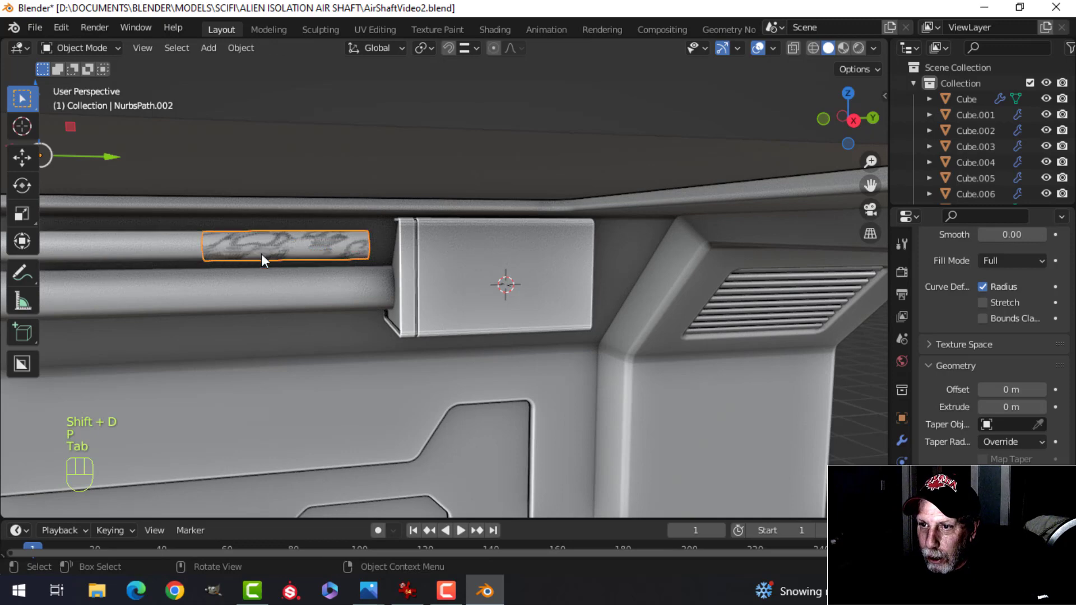
Shorten the separated segment toward the pipe's end and thicken it slightly into a sleeve
{"action": "key", "text": "Tab"}
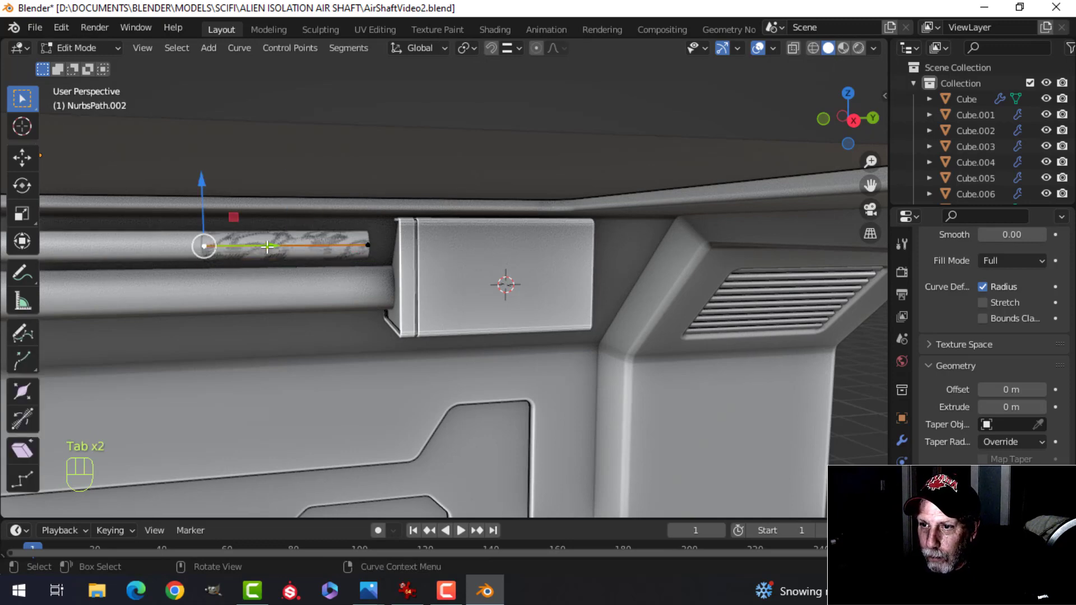
{"action": "left_click_drag", "start_coordinate": [268, 246], "coordinate": [382, 246]}
{"action": "key", "text": "Tab"}
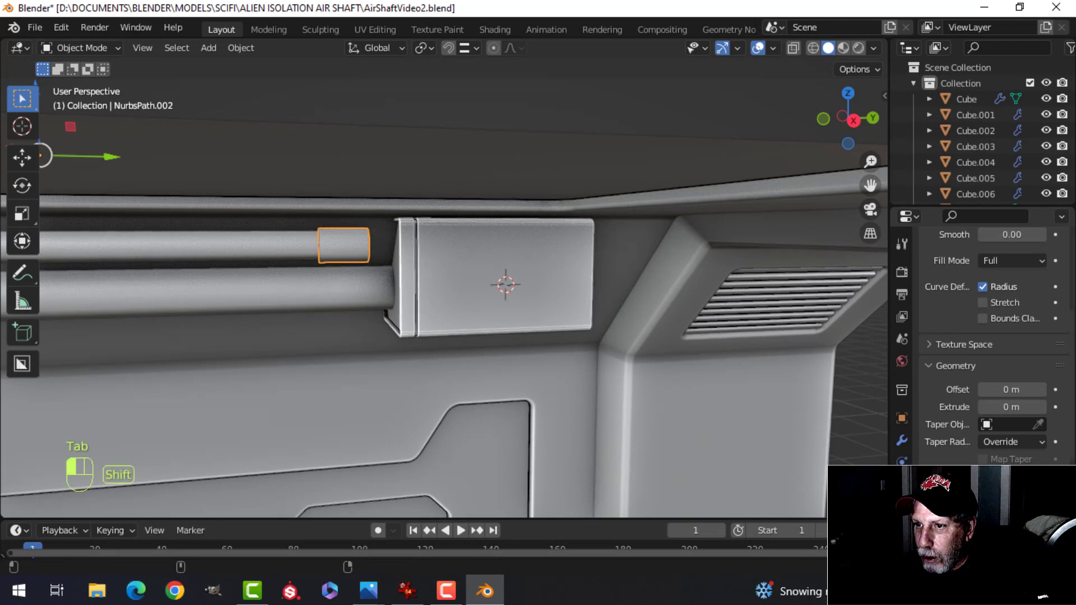
{"action": "middle_click_drag", "start_coordinate": [426, 275], "coordinate": [394, 280]}
Set the sleeve curve's preview resolution to 3 and convert it to a mesh
{"action": "scroll", "coordinate": [963, 344], "scroll_direction": "up", "scroll_amount": 5}
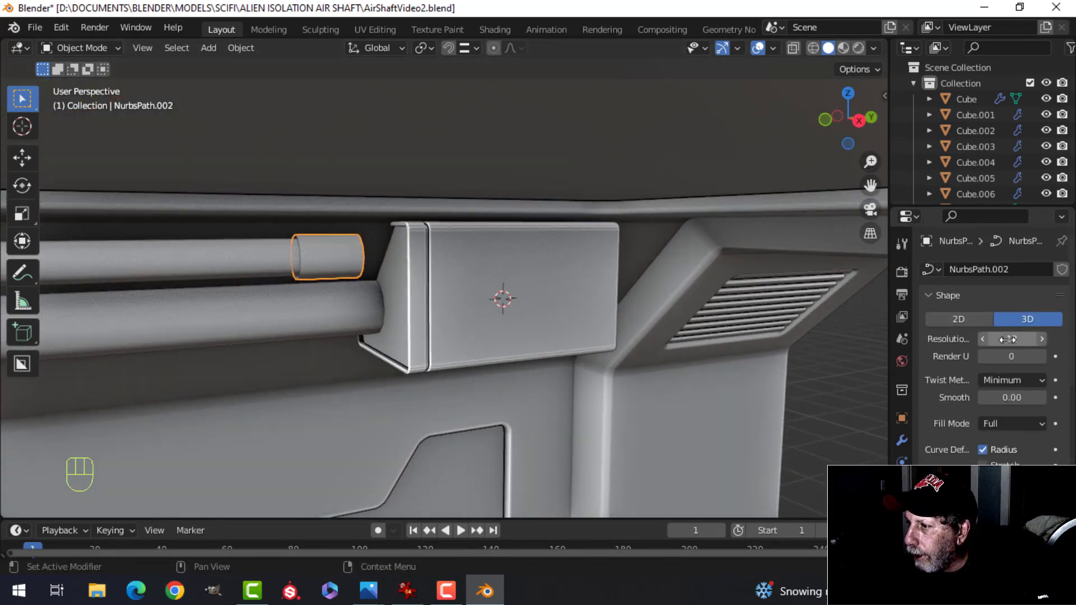
{"action": "left_click", "coordinate": [1036, 339]}
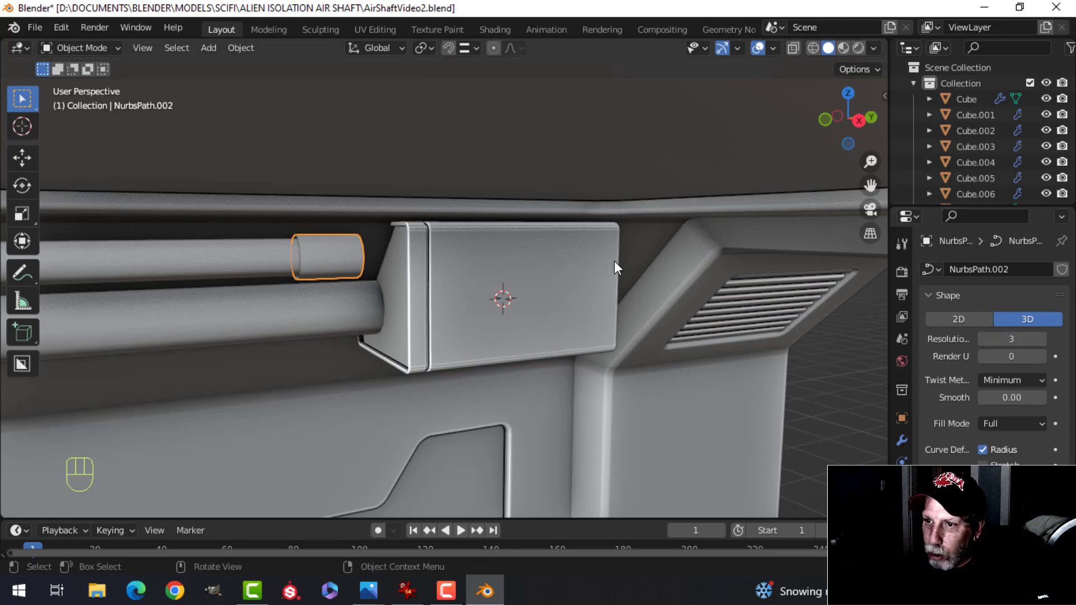
{"action": "right_click", "coordinate": [355, 259]}
{"action": "mouse_move", "coordinate": [345, 292]}
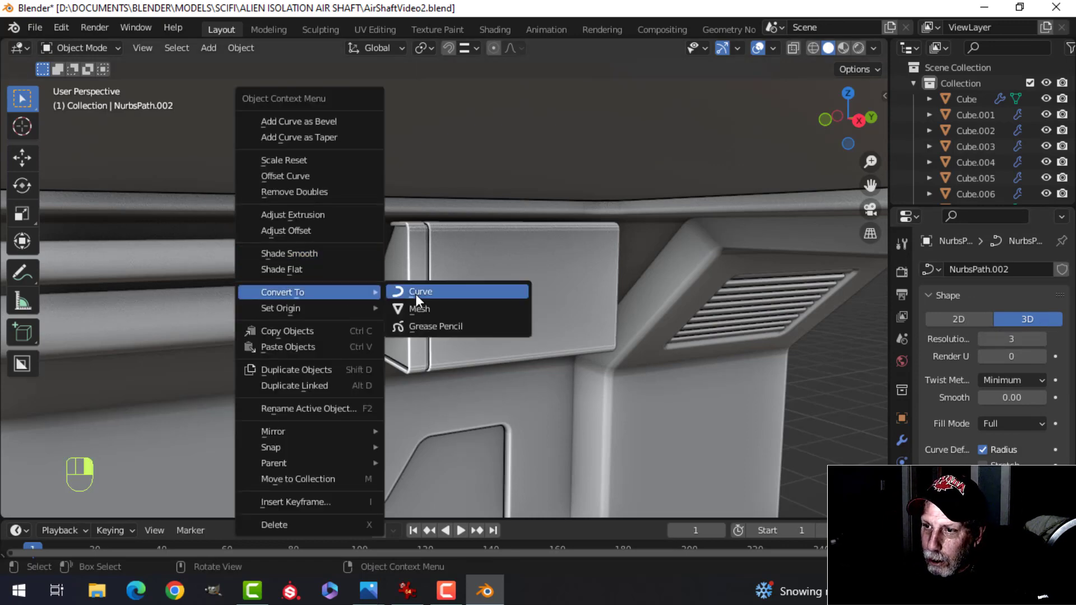
{"action": "left_click", "coordinate": [420, 309]}
Fill the sleeve's open end facing away from the box and dissolve the edge loop around its middle
{"action": "key", "text": "Tab"}
{"action": "middle_click_drag", "start_coordinate": [420, 309], "coordinate": [356, 247]}
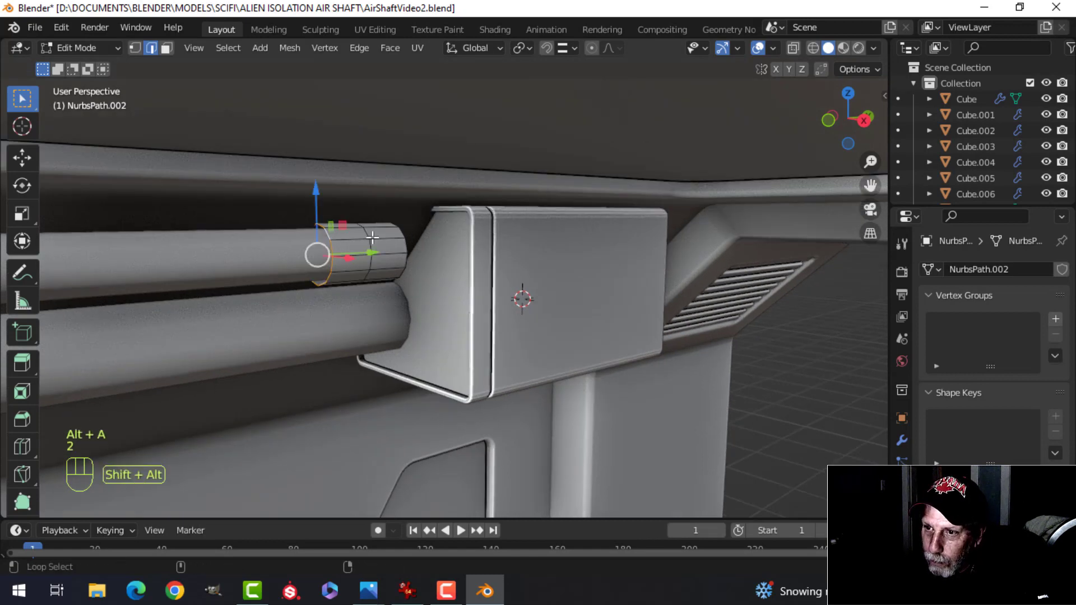
{"action": "key", "text": "f"}
{"action": "scroll", "coordinate": [305, 228], "scroll_direction": "up", "scroll_amount": 3}
{"action": "key", "text": "alt+a"}
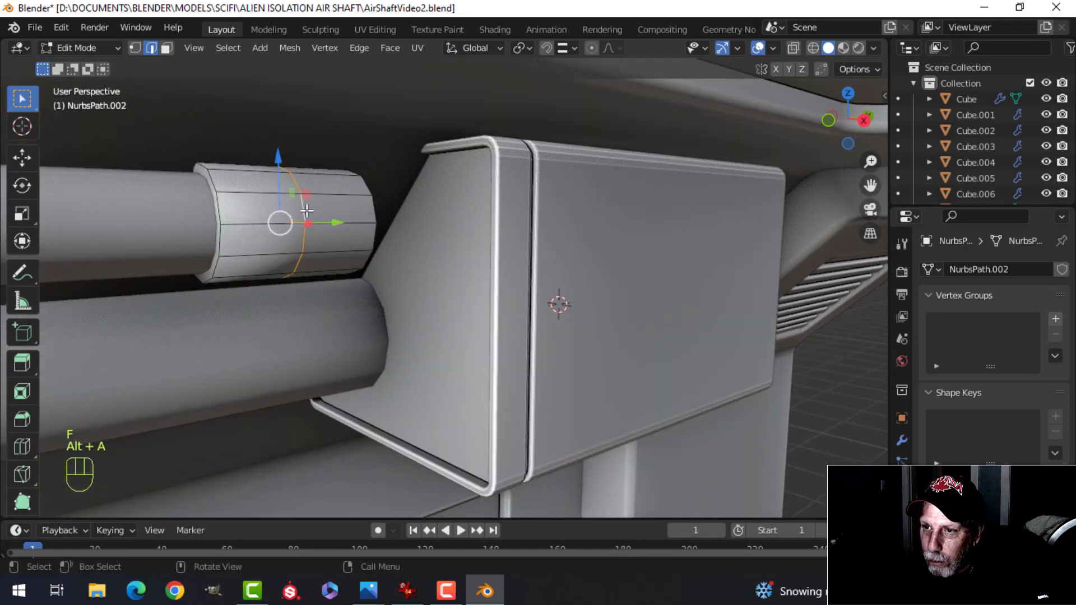
{"action": "key", "text": "x"}
{"action": "left_click", "coordinate": [285, 210]}
Bevel the rim of the sleeve's filled end with 2 segments, about 0.002 m wide
{"action": "middle_click_drag", "start_coordinate": [224, 189], "coordinate": [274, 224], "text": "shift"}
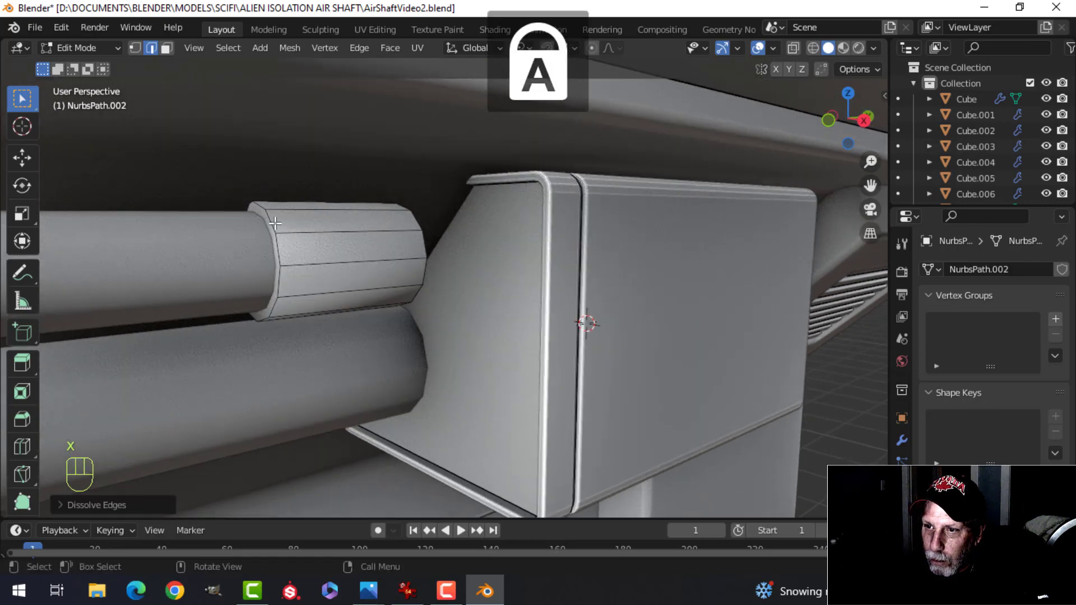
{"action": "left_click", "coordinate": [275, 223], "text": "alt+shift"}
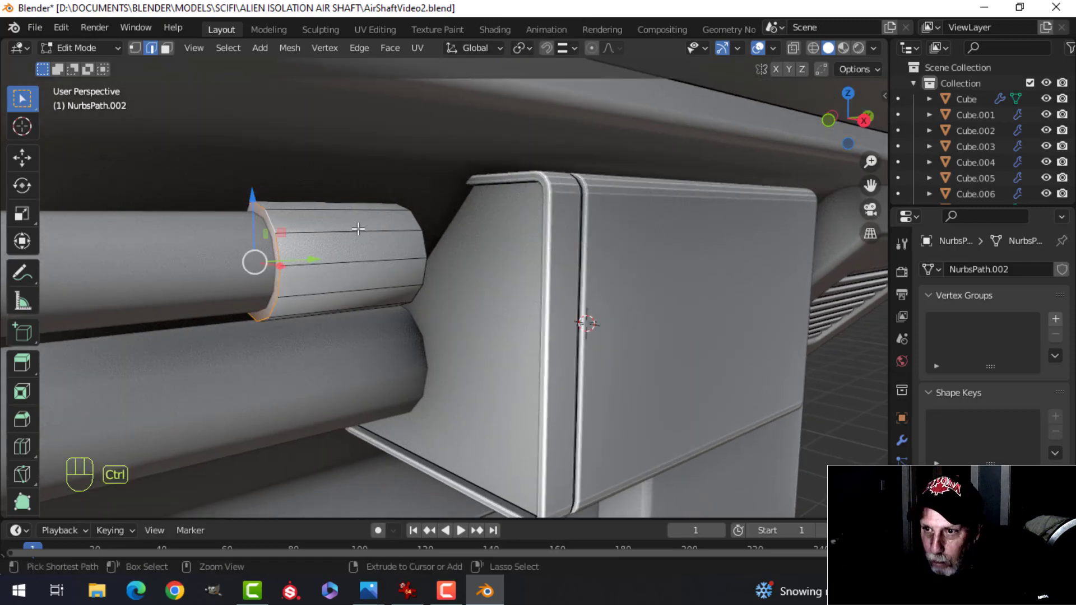
{"action": "key", "text": "ctrl+b"}
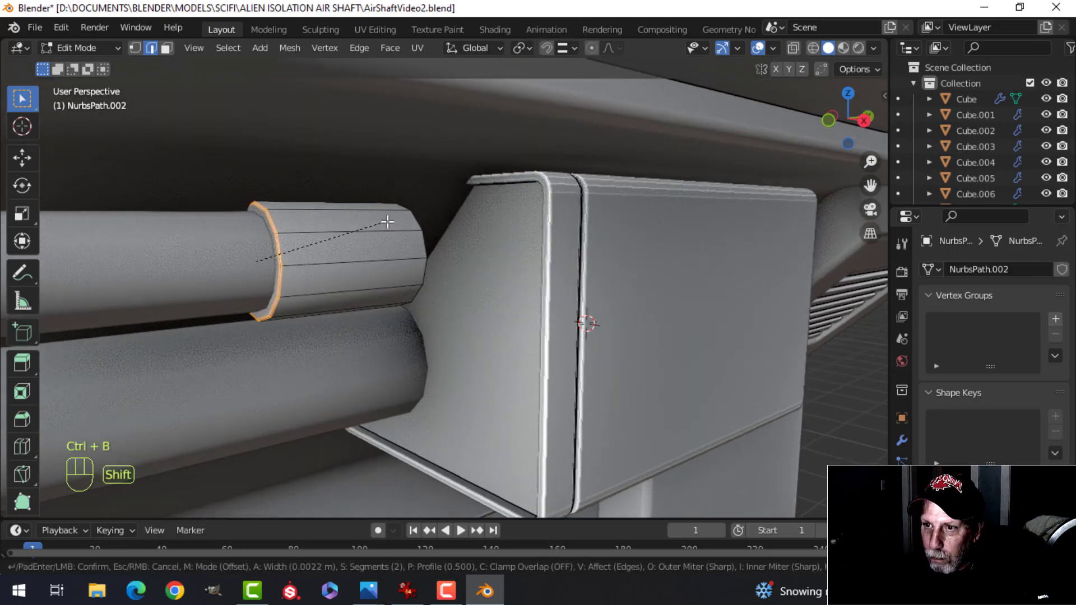
{"action": "left_click", "coordinate": [412, 214]}
{"action": "key", "text": "Tab"}
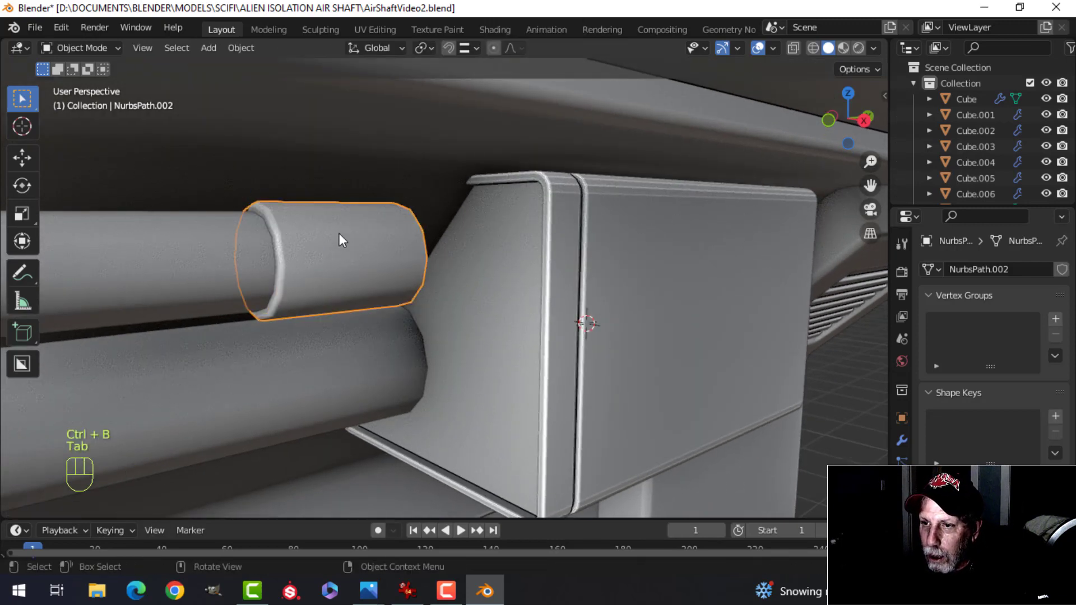
Move the sleeve's entire geometry along Y until it meets the connector box
{"action": "scroll", "coordinate": [330, 232], "scroll_direction": "down", "scroll_amount": 3}
{"action": "left_click", "coordinate": [378, 254]}
{"action": "middle_click_drag", "start_coordinate": [392, 266], "coordinate": [375, 271]}
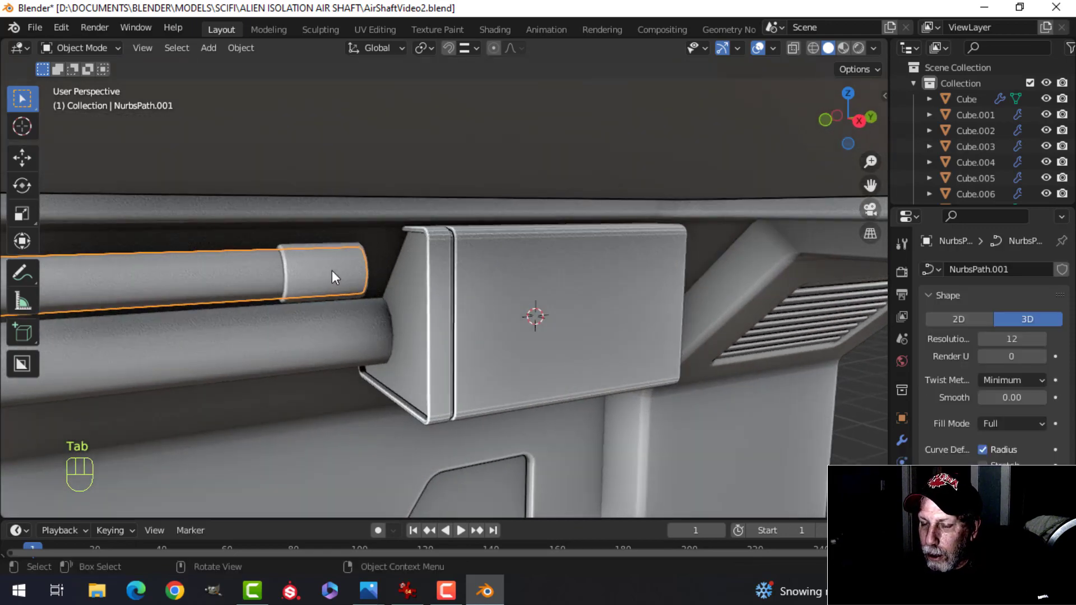
{"action": "left_click", "coordinate": [331, 270]}
{"action": "key", "text": "Tab"}
{"action": "key", "text": "a"}
{"action": "left_click_drag", "start_coordinate": [365, 270], "coordinate": [418, 279]}
{"action": "key", "text": "Tab"}
{"action": "middle_click_drag", "start_coordinate": [418, 278], "coordinate": [452, 281]}
Reduce the original corner pipe's bevel depth slightly and reposition the pipe against the shaft's angled corner
{"action": "key", "text": "alt+a"}
{"action": "left_click", "coordinate": [430, 279]}
{"action": "scroll", "coordinate": [1035, 432], "scroll_direction": "down", "scroll_amount": 8}
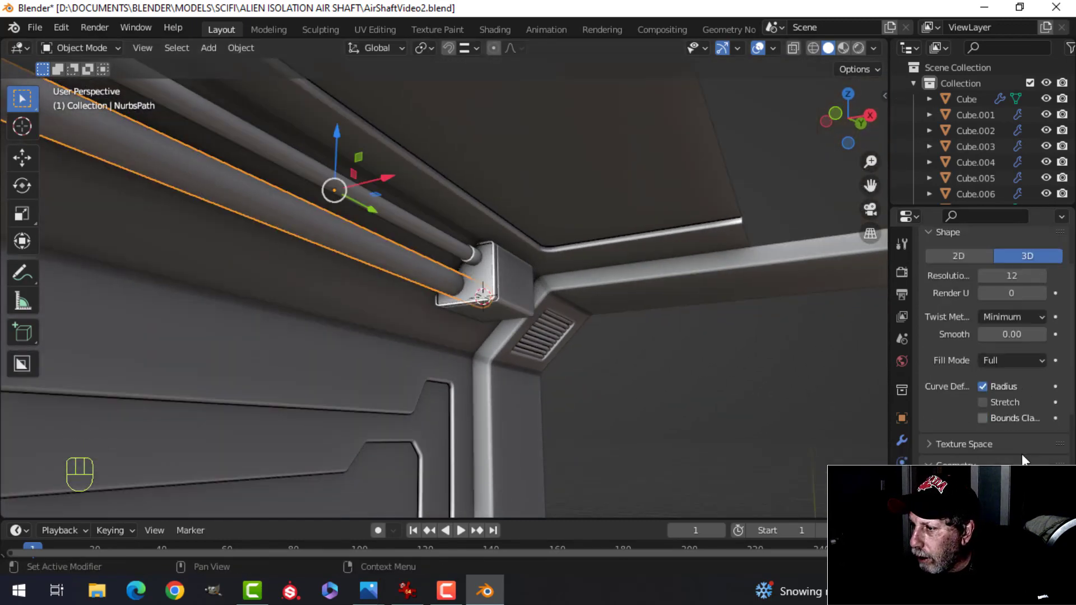
{"action": "left_click_drag", "start_coordinate": [1017, 464], "coordinate": [1017, 464], "text": "shift"}
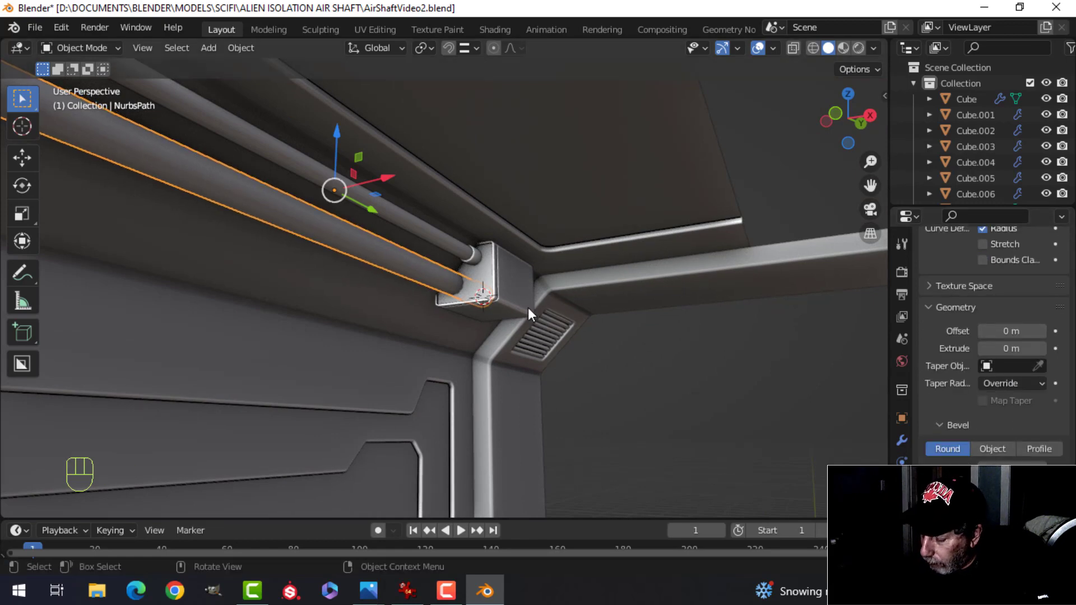
{"action": "middle_click_drag", "start_coordinate": [528, 308], "coordinate": [507, 291]}
{"action": "left_click_drag", "start_coordinate": [455, 189], "coordinate": [514, 240]}
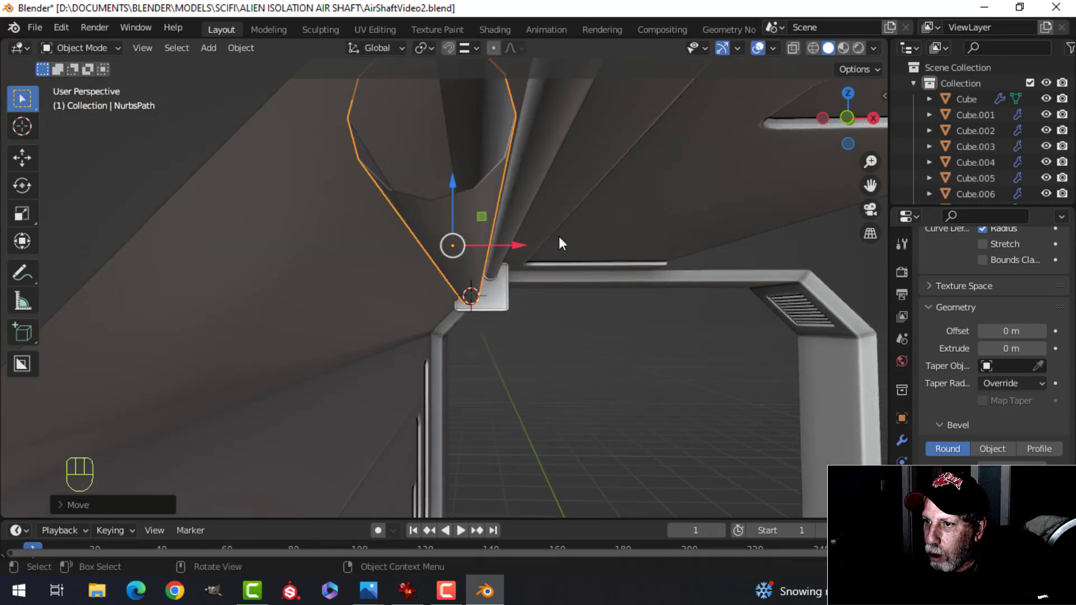
{"action": "middle_click_drag", "start_coordinate": [560, 237], "coordinate": [501, 246]}
Duplicate the upper pipe together with its sleeve and place the copies lower down, beside the original pipe
{"action": "key", "text": "alt+a"}
{"action": "middle_click_drag", "start_coordinate": [456, 305], "coordinate": [546, 295]}
{"action": "left_click", "coordinate": [465, 202], "text": "shift"}
{"action": "scroll", "coordinate": [457, 272], "scroll_direction": "down", "scroll_amount": 3}
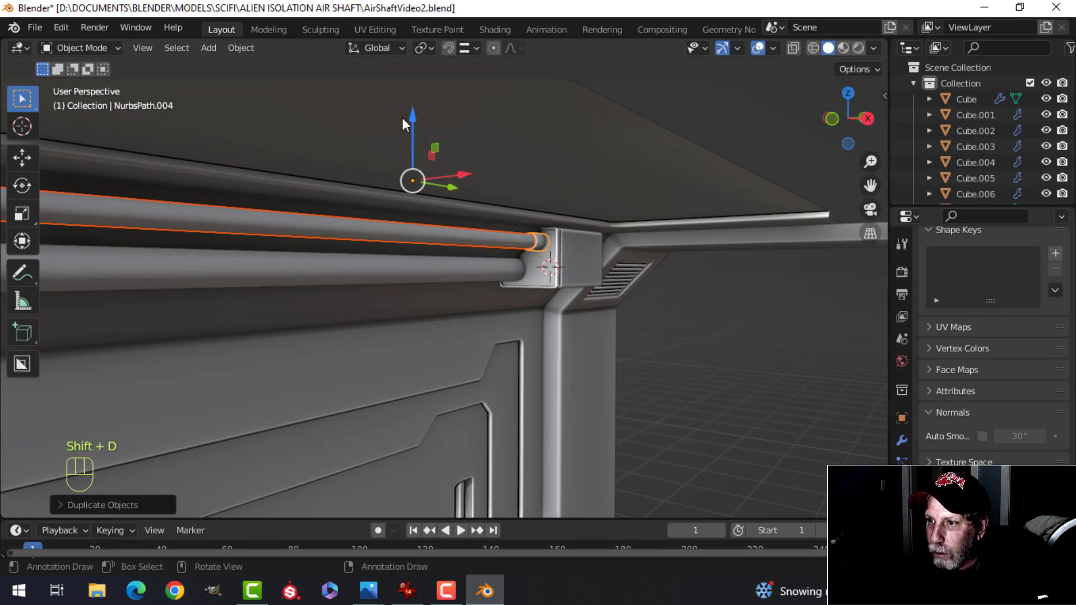
{"action": "left_click_drag", "start_coordinate": [411, 114], "coordinate": [425, 158]}
{"action": "middle_click_drag", "start_coordinate": [431, 162], "coordinate": [570, 208]}
{"action": "left_click_drag", "start_coordinate": [550, 171], "coordinate": [549, 159]}
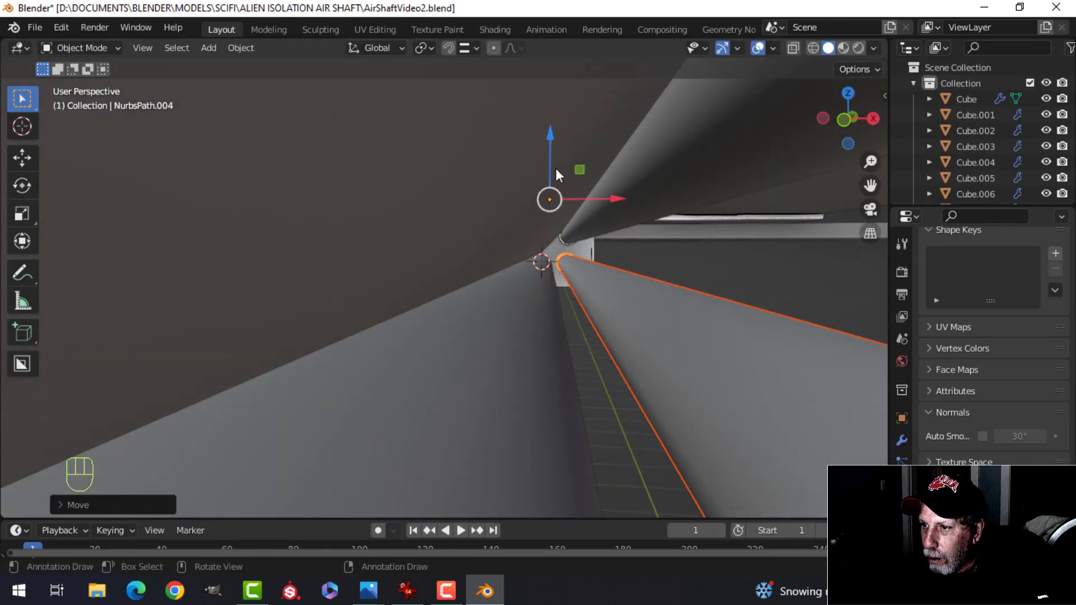
{"action": "middle_click_drag", "start_coordinate": [556, 168], "coordinate": [609, 232]}
Reduce the lower duplicate pipe's bevel depth to make it noticeably thinner than its sleeve
{"action": "scroll", "coordinate": [545, 264], "scroll_direction": "up", "scroll_amount": 1}
{"action": "key", "text": "alt+a"}
{"action": "left_click", "coordinate": [544, 261]}
{"action": "middle_click_drag", "start_coordinate": [647, 278], "coordinate": [614, 272], "text": "shift"}
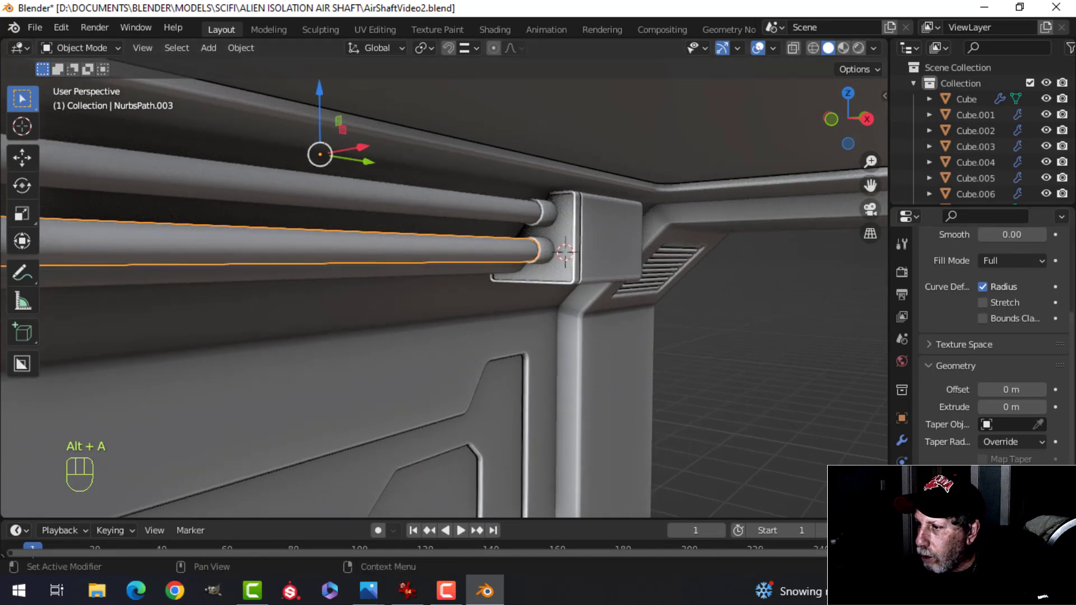
{"action": "left_click_drag", "start_coordinate": [1012, 520], "coordinate": [996, 520], "text": "shift"}
{"action": "scroll", "coordinate": [543, 288], "scroll_direction": "up", "scroll_amount": 2}
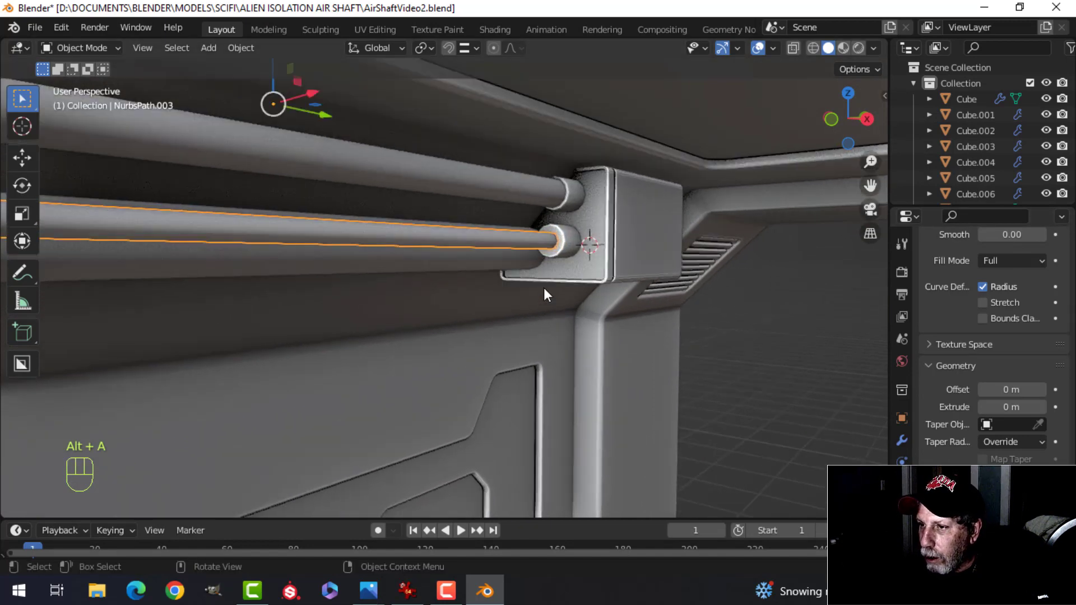
Scale down the duplicate sleeve's whole mesh uniformly to suit the thin pipe
{"action": "key", "text": "alt+a"}
{"action": "left_click", "coordinate": [600, 231]}
{"action": "key", "text": "Tab"}
{"action": "key", "text": "a"}
{"action": "mouse_move", "coordinate": [659, 241]}
{"action": "middle_mouse_down"}
{"action": "mouse_move", "coordinate": [644, 281]}
{"action": "mouse_move", "coordinate": [665, 258]}
{"action": "middle_mouse_up"}
{"action": "key", "text": "s"}
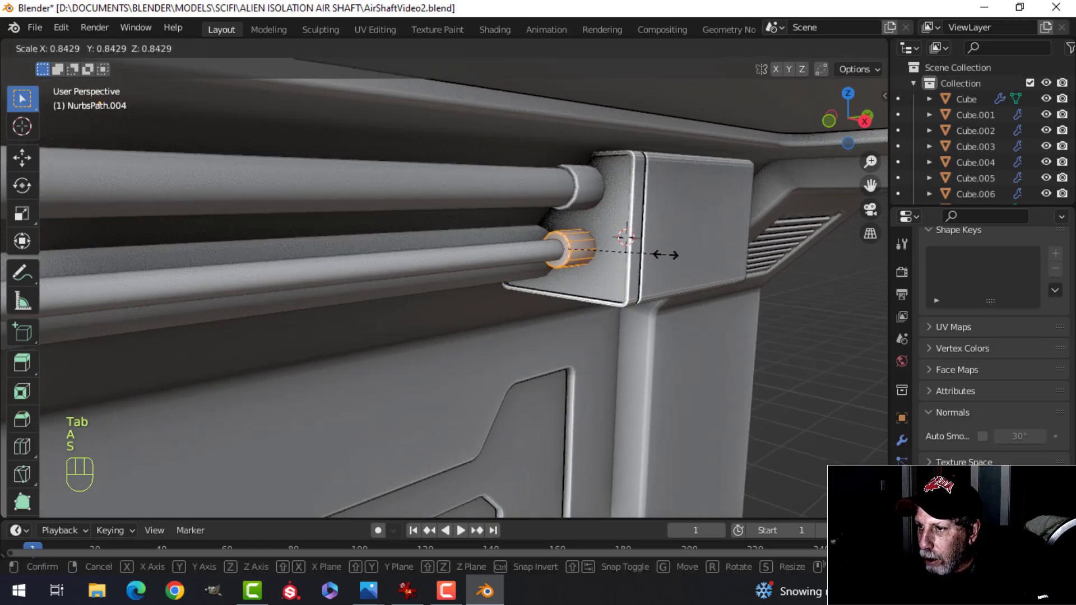
{"action": "left_click", "coordinate": [659, 255]}
{"action": "key", "text": "Tab"}
{"action": "key", "text": "alt+a"}
Select the thin pipe together with its sleeve and raise both slightly along Z
{"action": "scroll", "coordinate": [480, 285], "scroll_direction": "down", "scroll_amount": 3}
{"action": "mouse_move", "coordinate": [480, 285]}
{"action": "middle_mouse_down"}
{"action": "mouse_move", "coordinate": [470, 260]}
{"action": "mouse_move", "coordinate": [441, 244]}
{"action": "mouse_move", "coordinate": [576, 261]}
{"action": "mouse_move", "coordinate": [462, 243]}
{"action": "mouse_move", "coordinate": [467, 298]}
{"action": "middle_mouse_up"}
{"action": "left_click", "coordinate": [454, 255]}
{"action": "scroll", "coordinate": [466, 298], "scroll_direction": "up", "scroll_amount": 2}
{"action": "left_click", "coordinate": [604, 279], "text": "shift"}
{"action": "left_click_drag", "start_coordinate": [472, 179], "coordinate": [473, 175]}
{"action": "scroll", "coordinate": [563, 234], "scroll_direction": "up", "scroll_amount": 1}
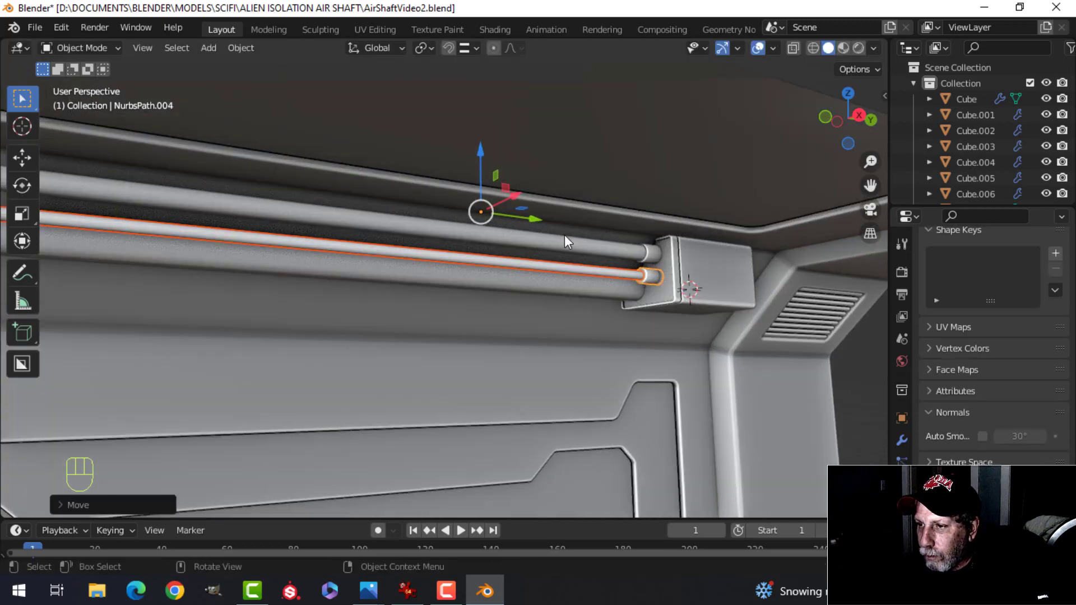
Bend the thin pipe by moving one of its inner control points down along Z and slightly along X
{"action": "left_click", "coordinate": [546, 261]}
{"action": "key", "text": "Tab"}
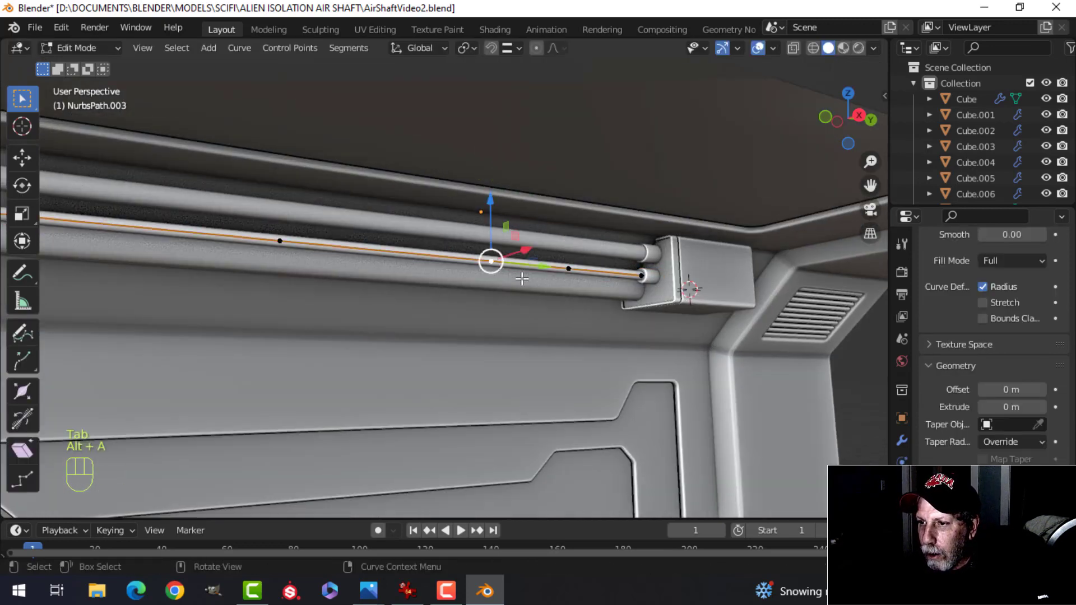
{"action": "middle_click_drag", "start_coordinate": [522, 279], "coordinate": [513, 283]}
{"action": "left_click_drag", "start_coordinate": [476, 217], "coordinate": [475, 230]}
{"action": "middle_click_drag", "start_coordinate": [336, 286], "coordinate": [628, 292], "text": "shift"}
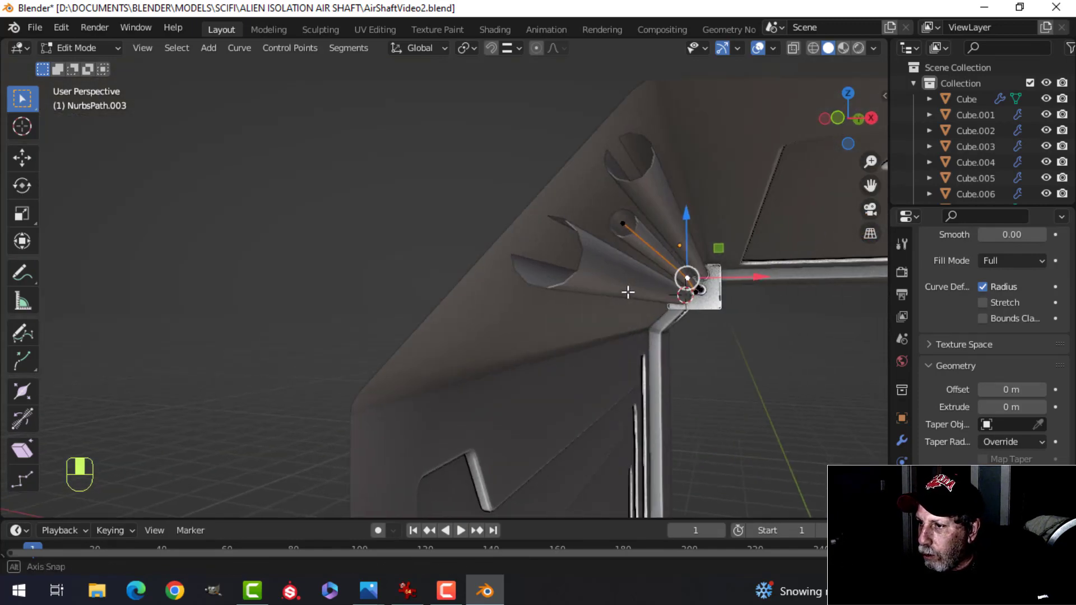
{"action": "left_click_drag", "start_coordinate": [743, 276], "coordinate": [753, 276]}
Subdivide the thin pipe's long segment between its far end point and the neighbouring control point
{"action": "middle_click_drag", "start_coordinate": [754, 276], "coordinate": [349, 277]}
{"action": "scroll", "coordinate": [527, 319], "scroll_direction": "down", "scroll_amount": 3}
{"action": "key", "text": "alt+a"}
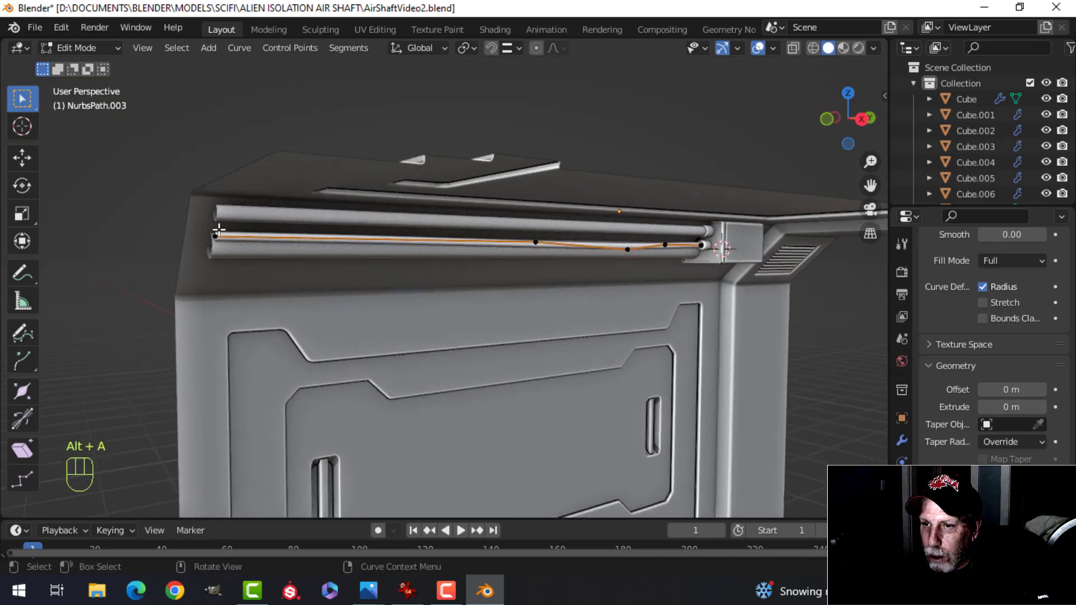
{"action": "right_click", "coordinate": [399, 241]}
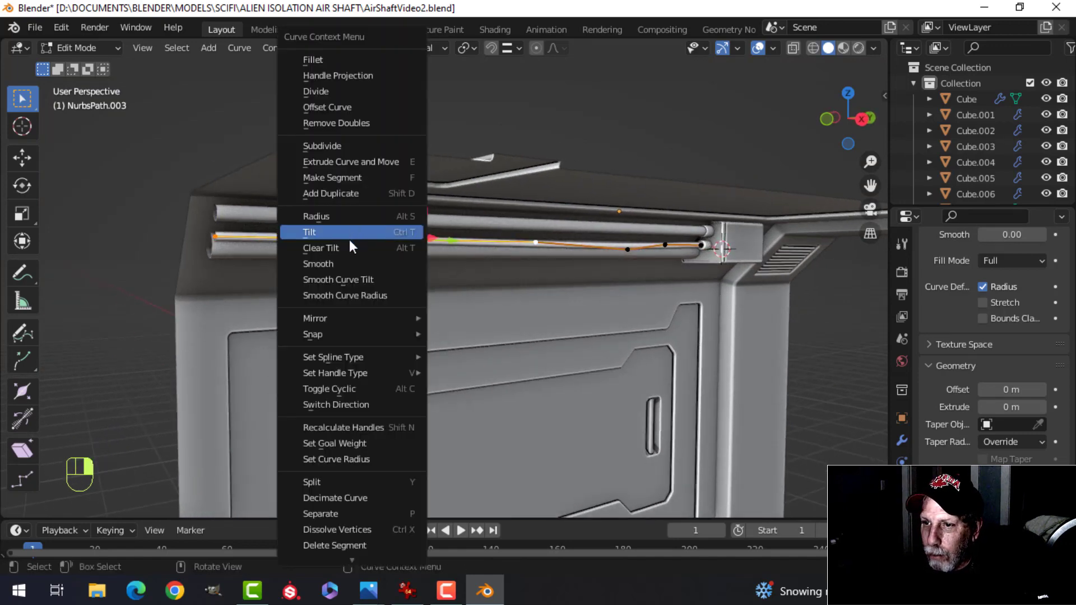
{"action": "left_click", "coordinate": [347, 146]}
{"action": "key", "text": "alt+a"}
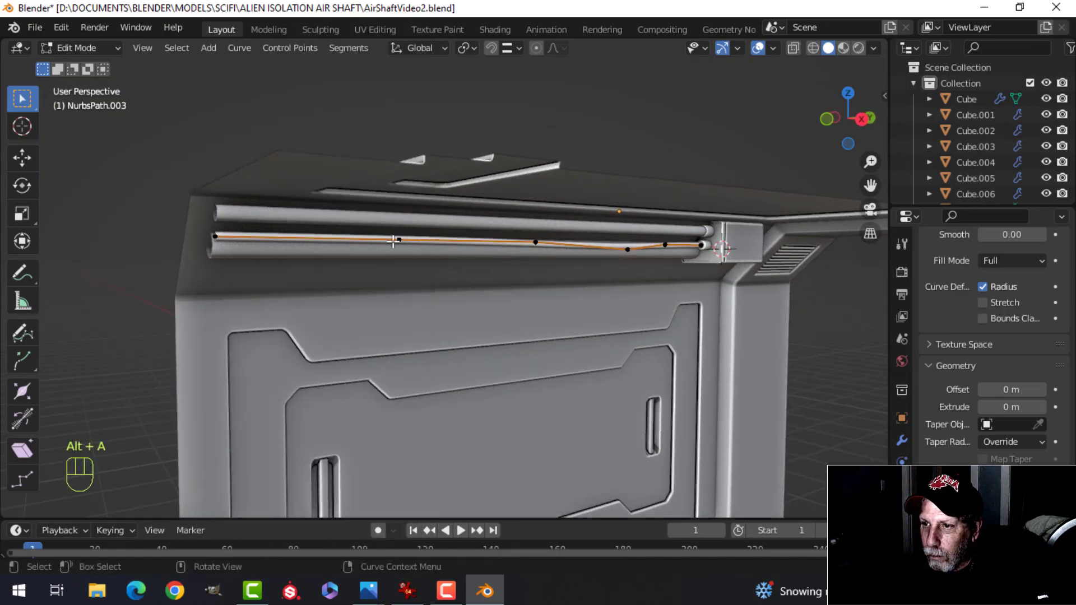
Bend the upper pipe by moving one of its inner control points down along Z and slightly along X
{"action": "key", "text": "Tab"}
{"action": "scroll", "coordinate": [560, 252], "scroll_direction": "up", "scroll_amount": 3}
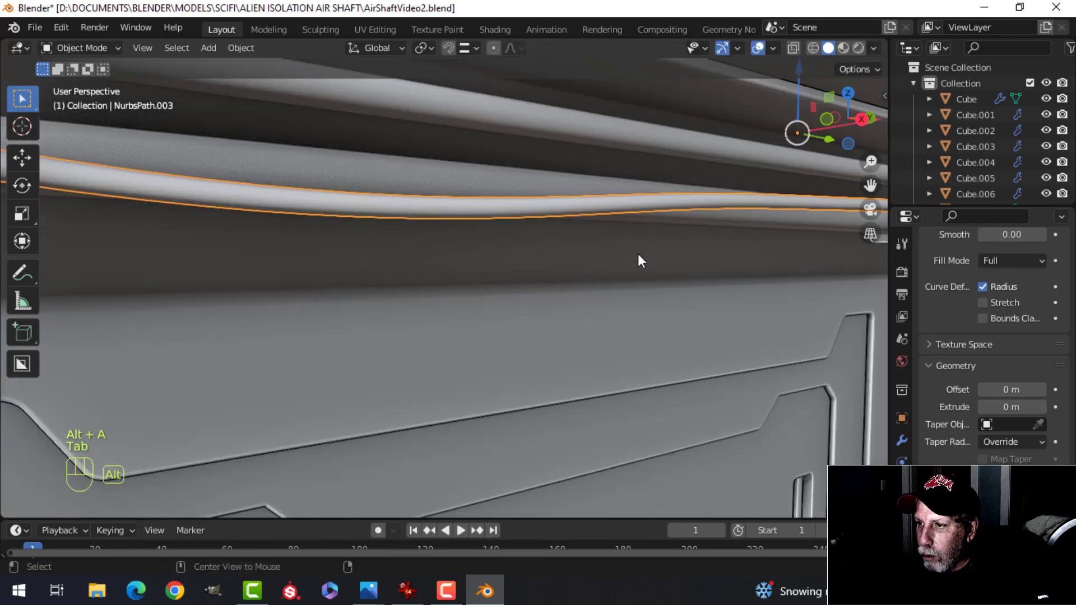
{"action": "key", "text": "alt+a"}
{"action": "middle_click_drag", "start_coordinate": [613, 258], "coordinate": [580, 282]}
{"action": "left_click", "coordinate": [566, 239]}
{"action": "key", "text": "Tab"}
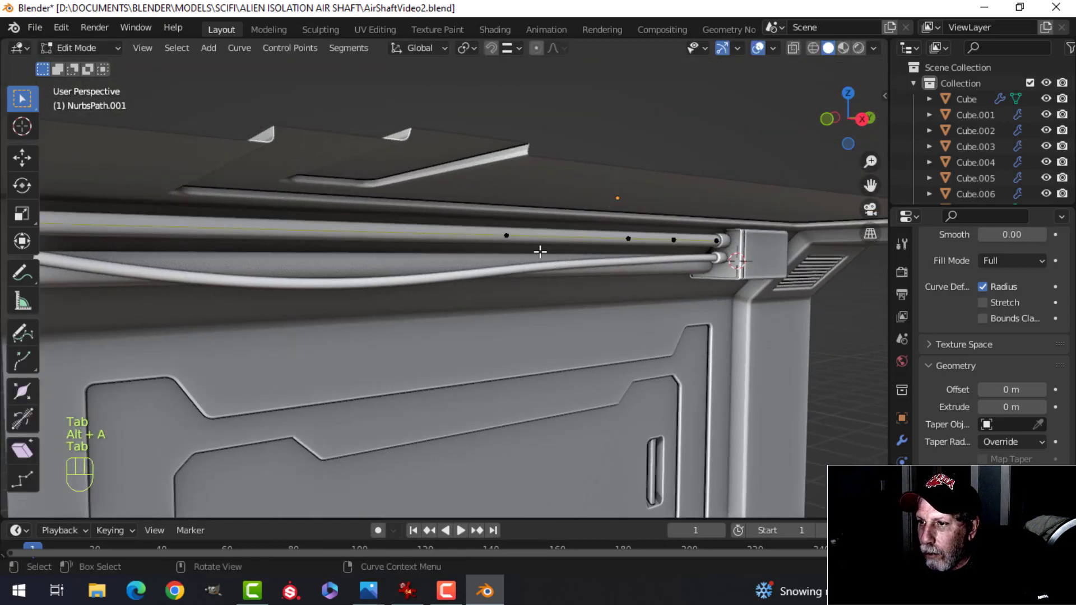
{"action": "left_click", "coordinate": [508, 236]}
{"action": "left_click_drag", "start_coordinate": [506, 189], "coordinate": [505, 204]}
{"action": "middle_click_drag", "start_coordinate": [505, 204], "coordinate": [580, 285]}
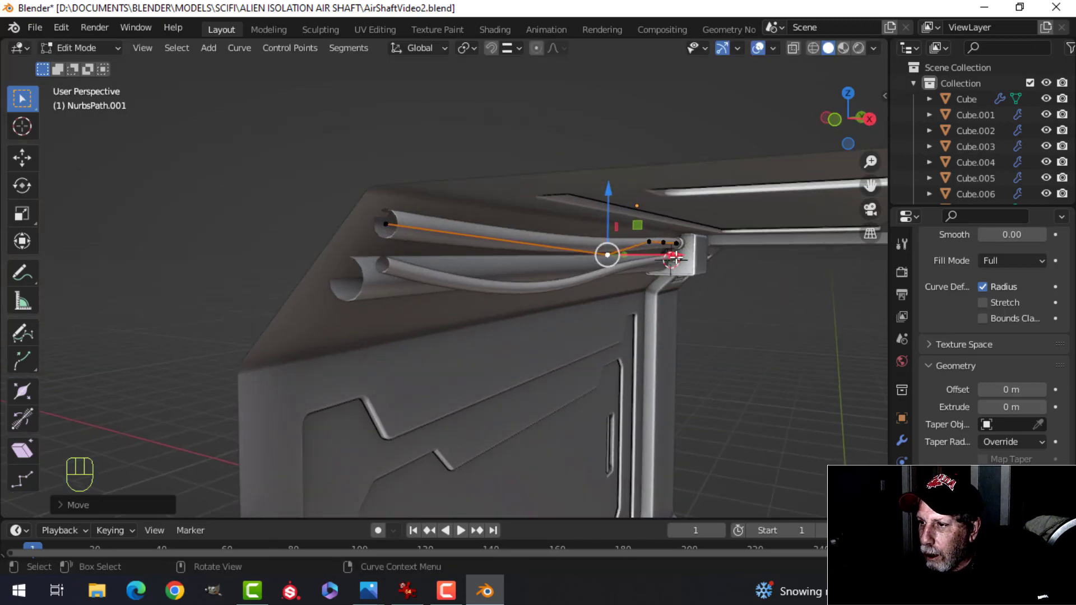
{"action": "left_click_drag", "start_coordinate": [676, 258], "coordinate": [668, 258]}
{"action": "key", "text": "Tab"}
{"action": "middle_click_drag", "start_coordinate": [641, 269], "coordinate": [620, 274]}
{"action": "scroll", "coordinate": [620, 274], "scroll_direction": "down", "scroll_amount": 3}
{"action": "key", "text": "alt+a"}
{"action": "scroll", "coordinate": [620, 277], "scroll_direction": "up", "scroll_amount": 3}
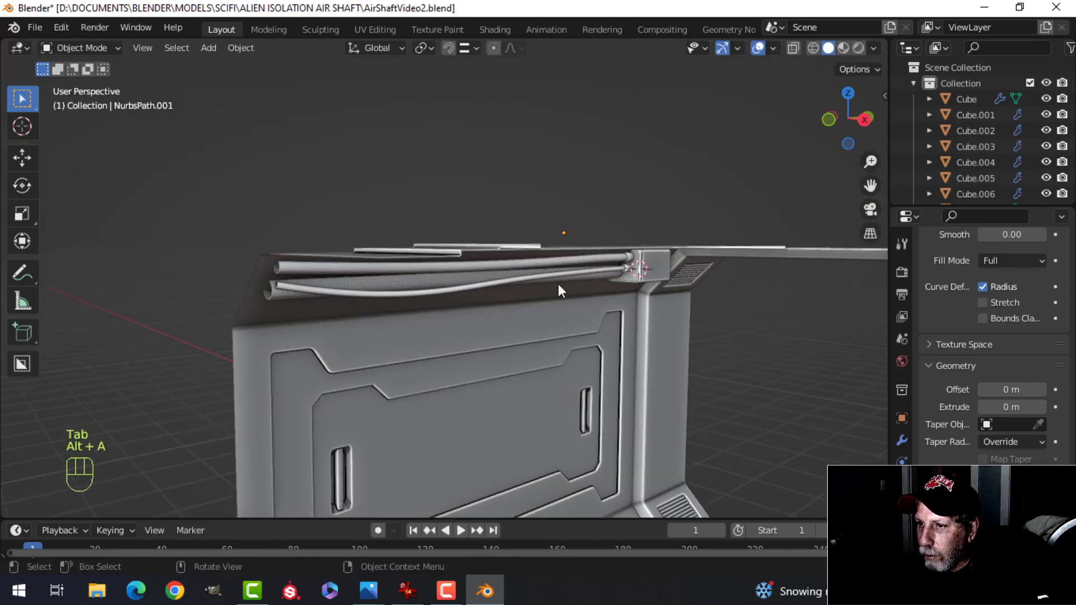
Move the lower thick pipe's inner control point about 0.9 m along negative Y and down along Z
{"action": "scroll", "coordinate": [558, 284], "scroll_direction": "up", "scroll_amount": 3}
{"action": "left_click", "coordinate": [456, 271]}
{"action": "key", "text": "Tab"}
{"action": "middle_click_drag", "start_coordinate": [557, 298], "coordinate": [567, 273]}
{"action": "key", "text": "alt+a"}
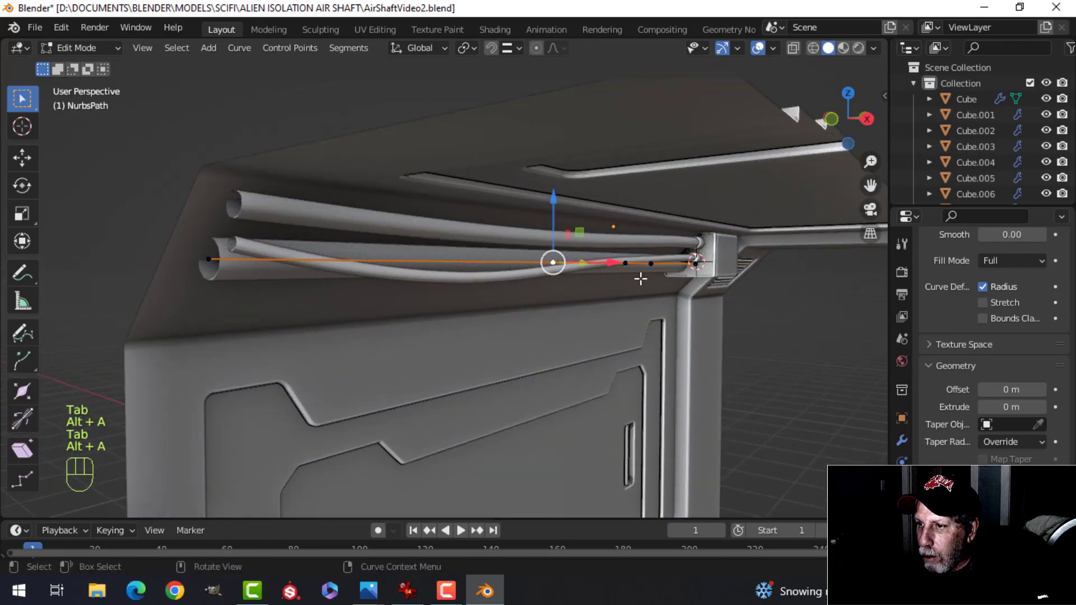
{"action": "middle_click_drag", "start_coordinate": [640, 278], "coordinate": [568, 282]}
{"action": "left_click_drag", "start_coordinate": [483, 267], "coordinate": [432, 269]}
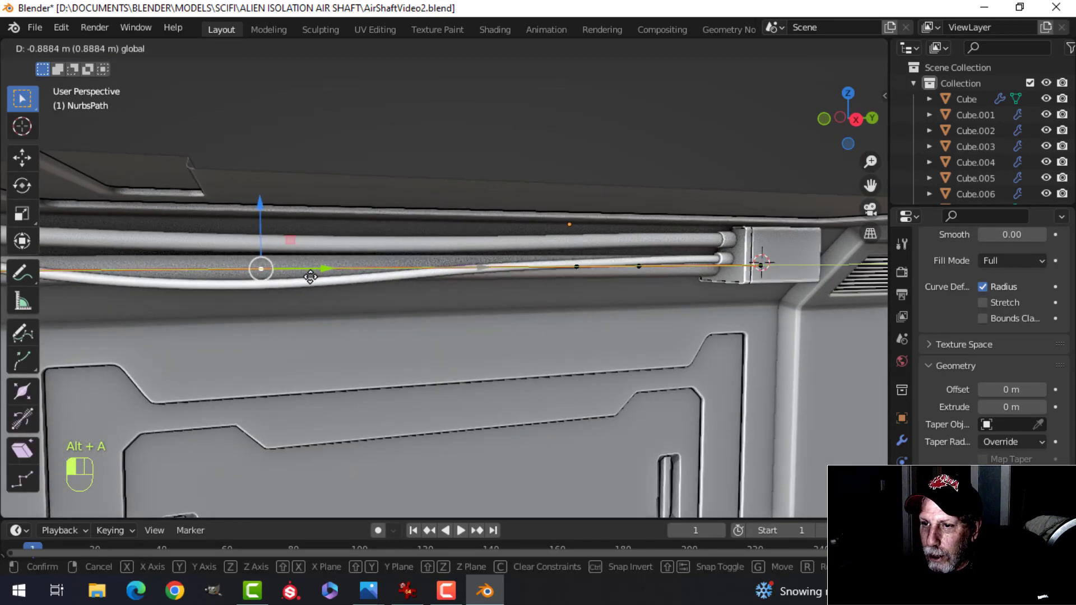
{"action": "left_click_drag", "start_coordinate": [310, 276], "coordinate": [303, 277]}
{"action": "middle_click_drag", "start_coordinate": [284, 312], "coordinate": [502, 312]}
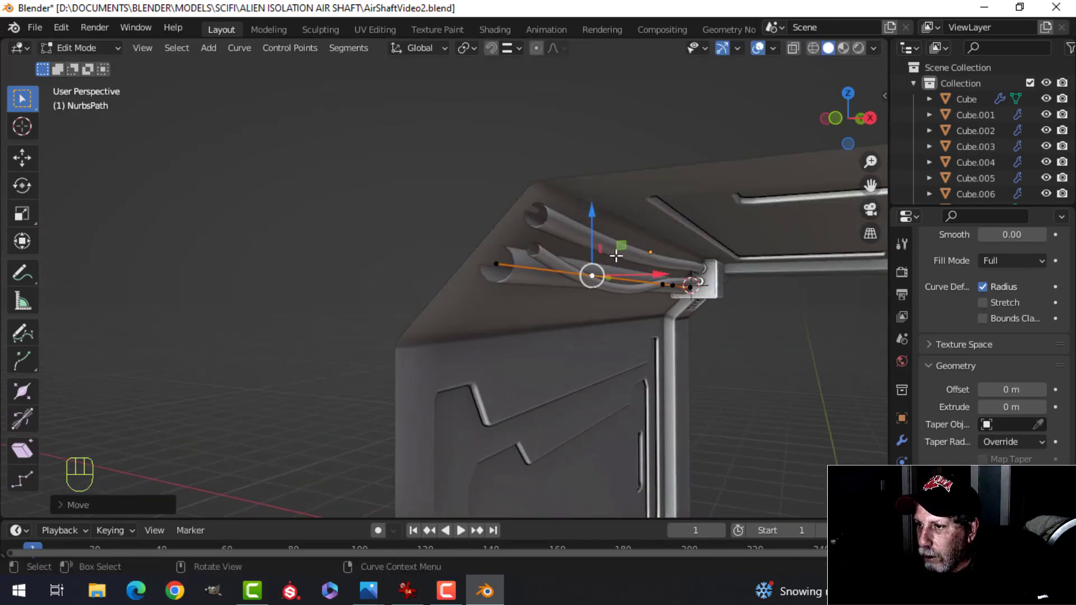
{"action": "left_click_drag", "start_coordinate": [603, 224], "coordinate": [600, 243]}
Extrude two new control points from the lower thick pipe's open end, sending the last about 1.1 m along X across the shaft opening
{"action": "middle_click_drag", "start_coordinate": [478, 269], "coordinate": [585, 328]}
{"action": "key", "text": "e"}
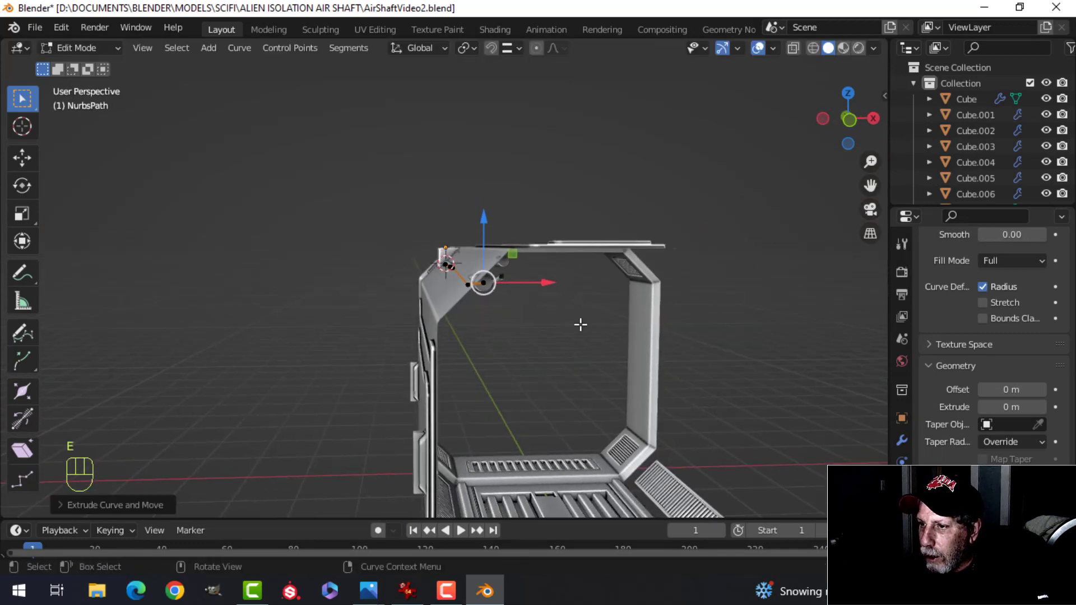
{"action": "left_click_drag", "start_coordinate": [615, 278], "coordinate": [616, 279]}
{"action": "middle_click_drag", "start_coordinate": [641, 315], "coordinate": [629, 334]}
{"action": "key", "text": "e"}
{"action": "left_click", "coordinate": [629, 334]}
{"action": "left_click_drag", "start_coordinate": [517, 293], "coordinate": [622, 294]}
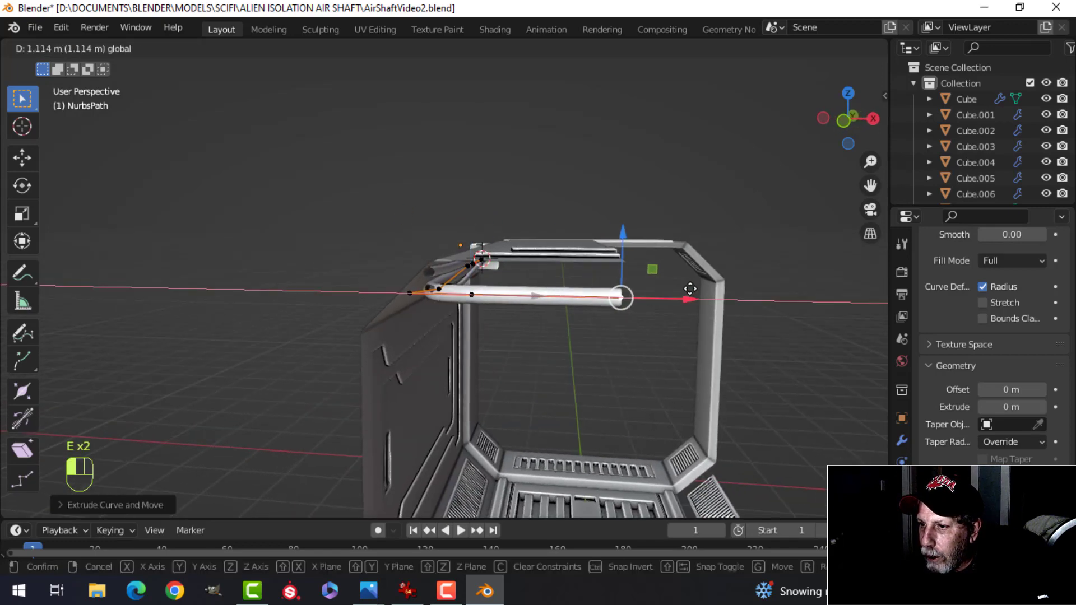
{"action": "left_click_drag", "start_coordinate": [689, 289], "coordinate": [698, 289]}
Lower the extruded middle control point of the thick pipe along Z and raise its new end point slightly
{"action": "left_click_drag", "start_coordinate": [474, 246], "coordinate": [477, 262]}
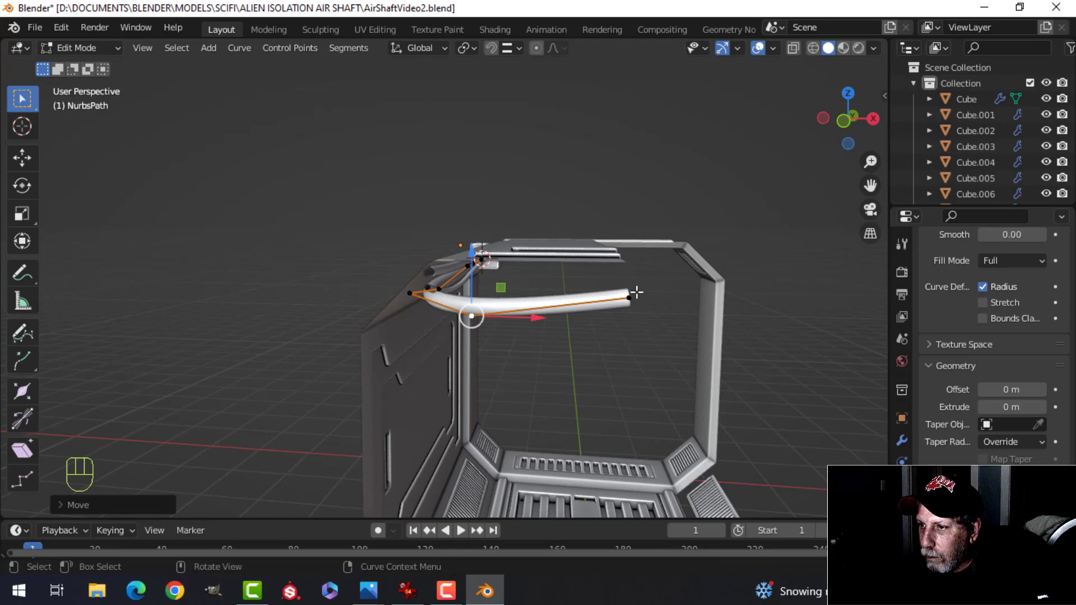
{"action": "left_click_drag", "start_coordinate": [627, 259], "coordinate": [629, 251]}
{"action": "key", "text": "Tab"}
{"action": "middle_click_drag", "start_coordinate": [663, 303], "coordinate": [516, 322]}
{"action": "scroll", "coordinate": [519, 322], "scroll_direction": "up", "scroll_amount": 1}
{"action": "key", "text": "alt+a"}
{"action": "scroll", "coordinate": [519, 322], "scroll_direction": "up", "scroll_amount": 1}
Lower the thick pipe's inner control point and the neighbouring corner point at the shaft's edge slightly along Z
{"action": "key", "text": "Tab"}
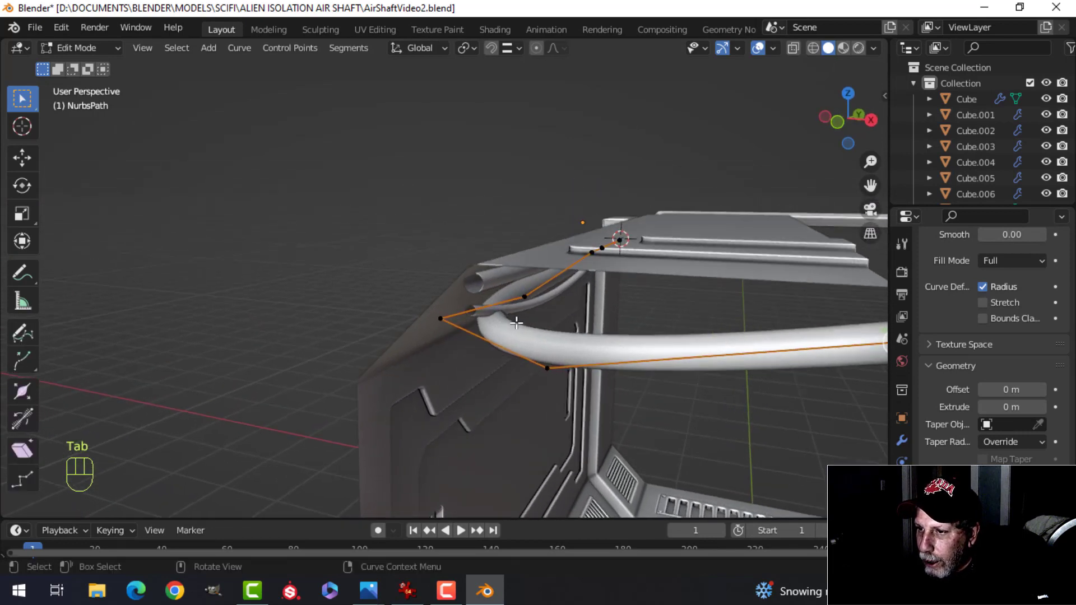
{"action": "left_click_drag", "start_coordinate": [532, 239], "coordinate": [532, 247]}
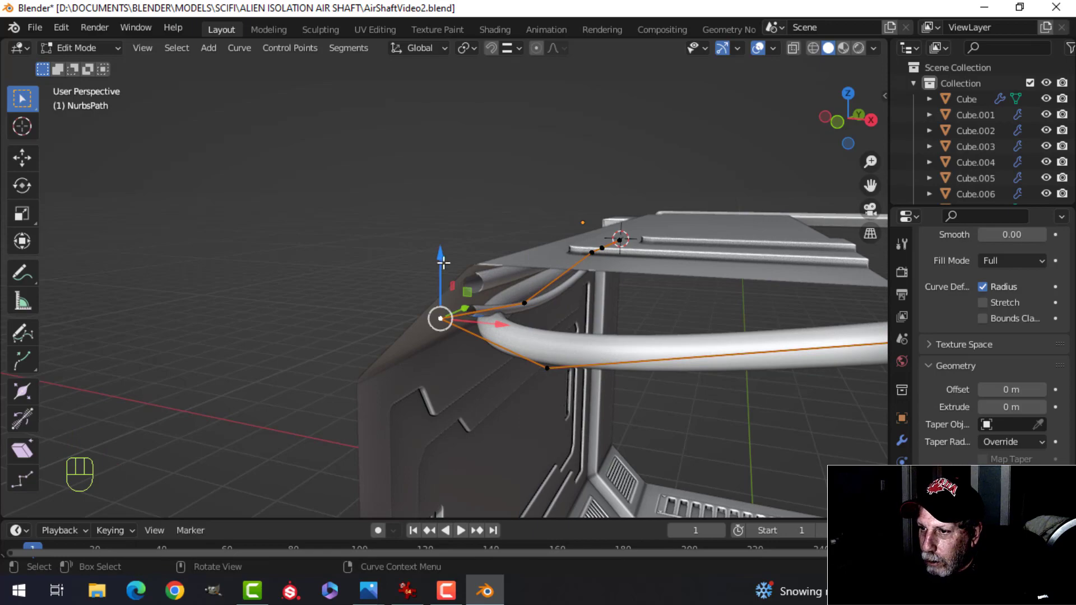
{"action": "left_click_drag", "start_coordinate": [444, 263], "coordinate": [448, 280]}
{"action": "key", "text": "Tab"}
{"action": "scroll", "coordinate": [645, 304], "scroll_direction": "down", "scroll_amount": 3}
{"action": "key", "text": "alt+a"}
Move the thick pipe's end point inside the connector box back along Y to the box front and snap the 3D cursor to it
{"action": "middle_click_drag", "start_coordinate": [645, 304], "coordinate": [611, 321]}
{"action": "scroll", "coordinate": [550, 294], "scroll_direction": "up", "scroll_amount": 6}
{"action": "left_click", "coordinate": [608, 302]}
{"action": "left_click", "coordinate": [621, 337]}
{"action": "key", "text": "Tab"}
{"action": "middle_click_drag", "start_coordinate": [650, 351], "coordinate": [633, 355]}
{"action": "left_click", "coordinate": [762, 329]}
{"action": "scroll", "coordinate": [754, 367], "scroll_direction": "down", "scroll_amount": 2}
{"action": "middle_click_drag", "start_coordinate": [754, 367], "coordinate": [728, 376]}
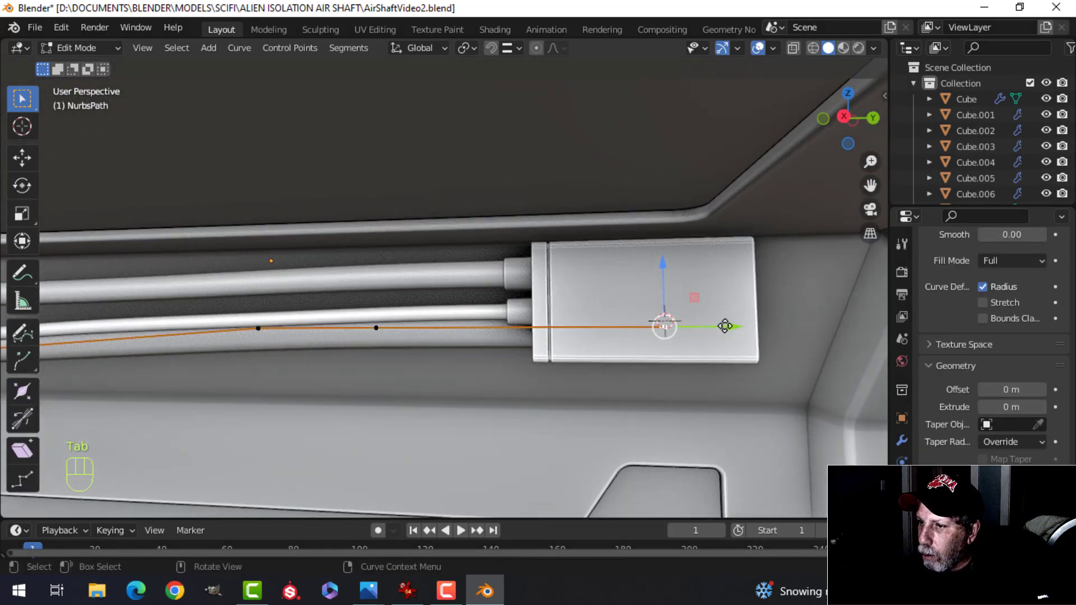
{"action": "left_click_drag", "start_coordinate": [725, 326], "coordinate": [626, 326]}
{"action": "key", "text": "shift+s"}
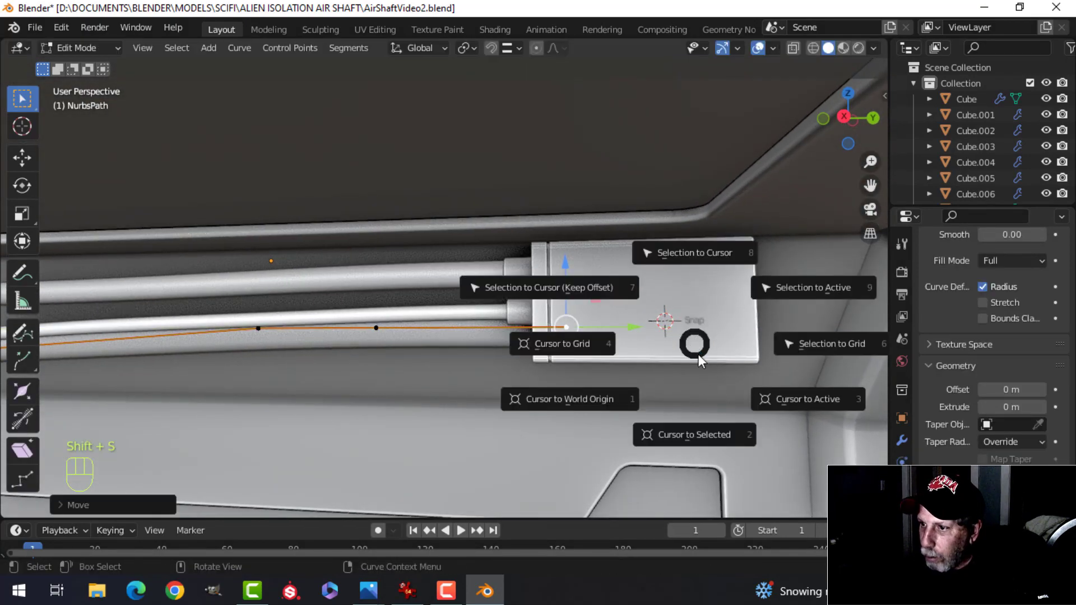
{"action": "left_click", "coordinate": [701, 437]}
{"action": "key", "text": "Tab"}
Set the upper pipe sleeve's origin to its geometry
{"action": "middle_click_drag", "start_coordinate": [525, 355], "coordinate": [533, 277]}
{"action": "left_click", "coordinate": [536, 274]}
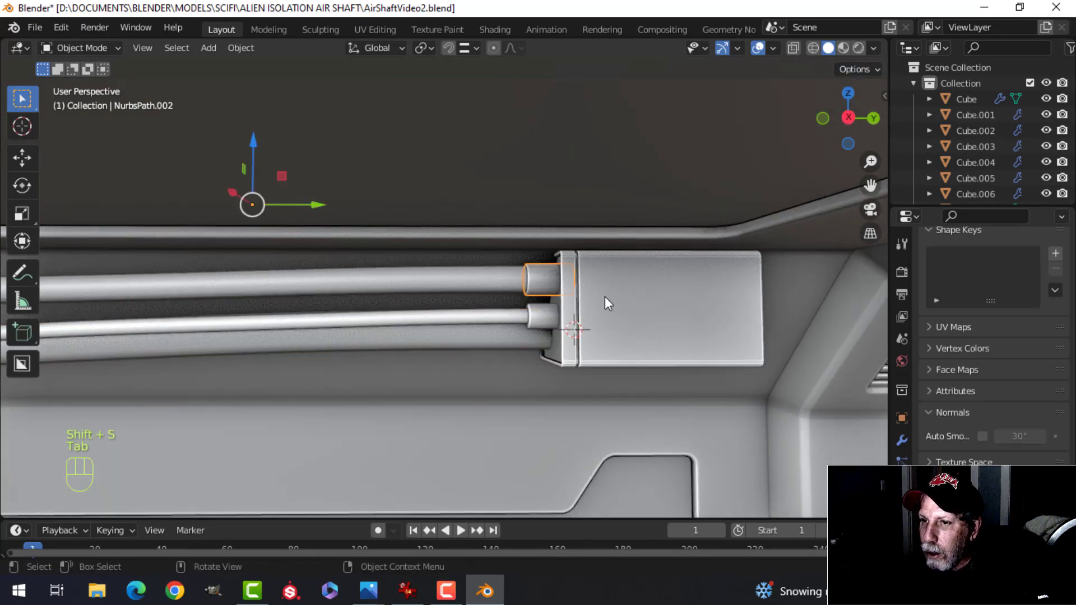
{"action": "key", "text": "Tab"}
{"action": "key", "text": "Tab"}
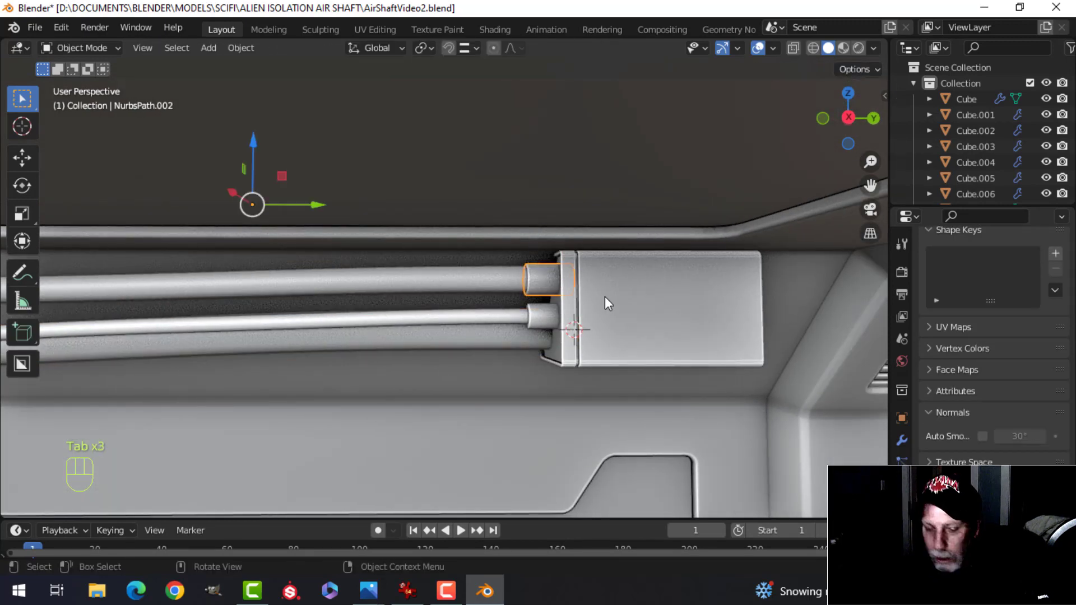
{"action": "right_click", "coordinate": [549, 273]}
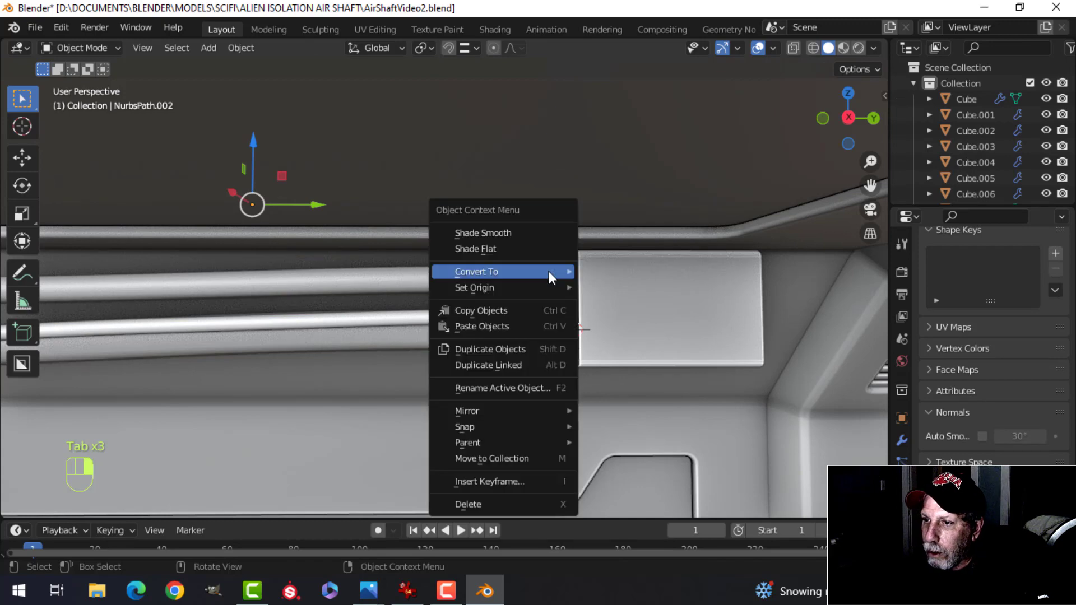
{"action": "mouse_move", "coordinate": [520, 288]}
{"action": "left_click", "coordinate": [628, 303]}
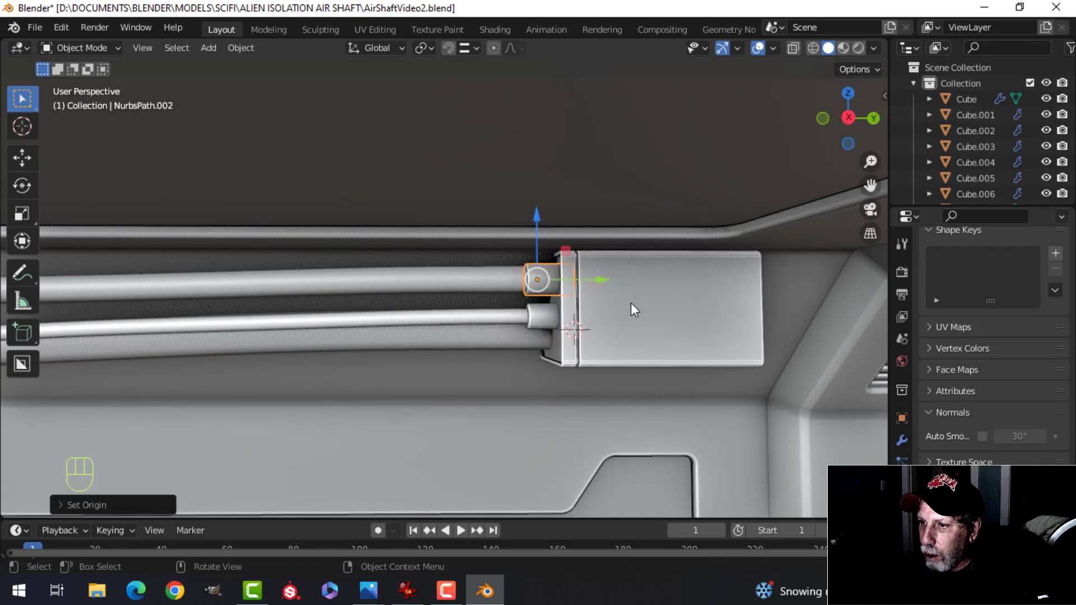
Duplicate the upper sleeve and place the copy at the 3D cursor by applying Origin to 3D Cursor and Geometry to Origin
{"action": "key", "text": "shift+d"}
{"action": "left_click_drag", "start_coordinate": [532, 227], "coordinate": [549, 332]}
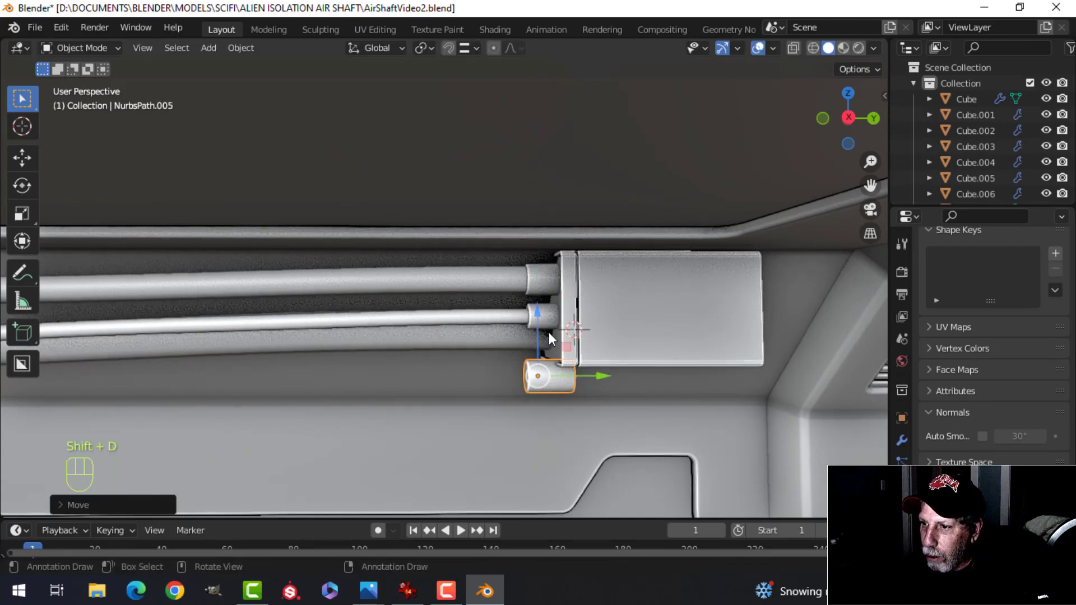
{"action": "left_click", "coordinate": [247, 49]}
{"action": "mouse_move", "coordinate": [254, 84]}
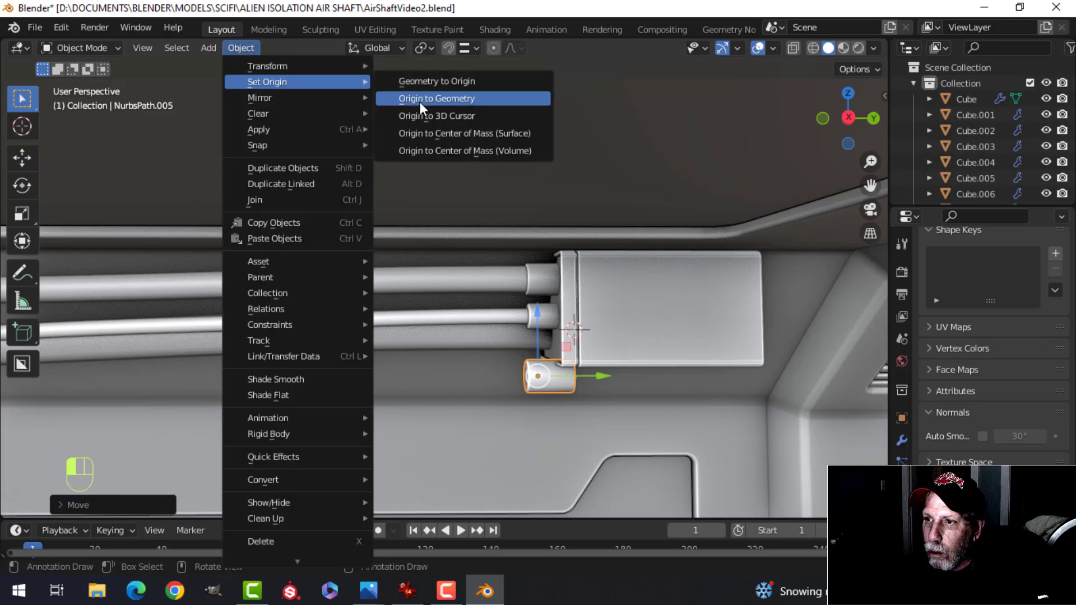
{"action": "left_click", "coordinate": [426, 116]}
{"action": "left_click", "coordinate": [240, 48]}
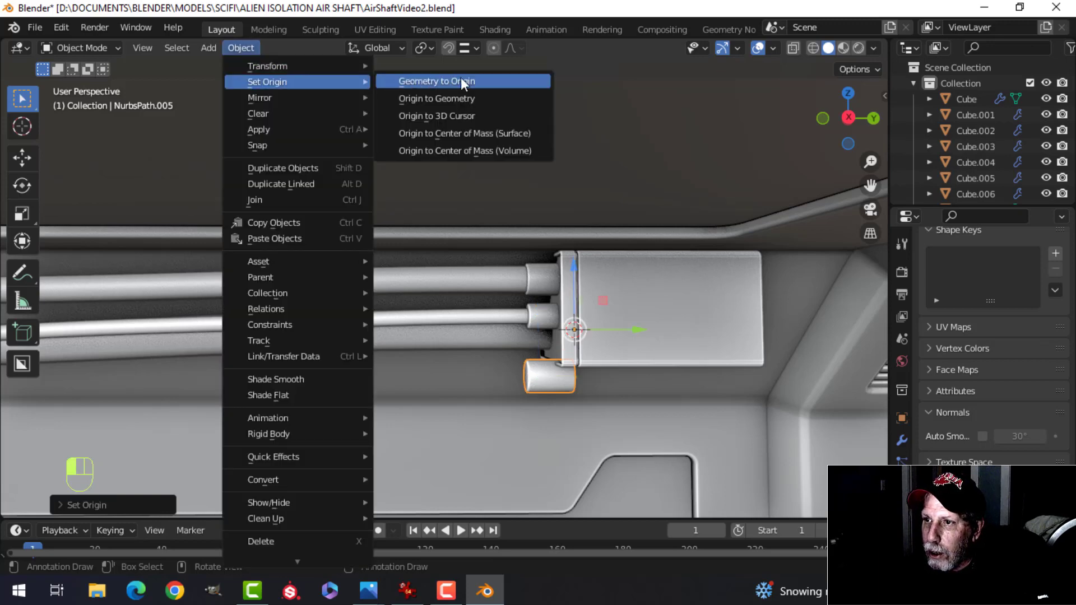
{"action": "left_click", "coordinate": [461, 80]}
Slide the duplicate sleeve out of the connector box onto the lower thick pipe at the box's front face
{"action": "middle_click_drag", "start_coordinate": [488, 180], "coordinate": [517, 292]}
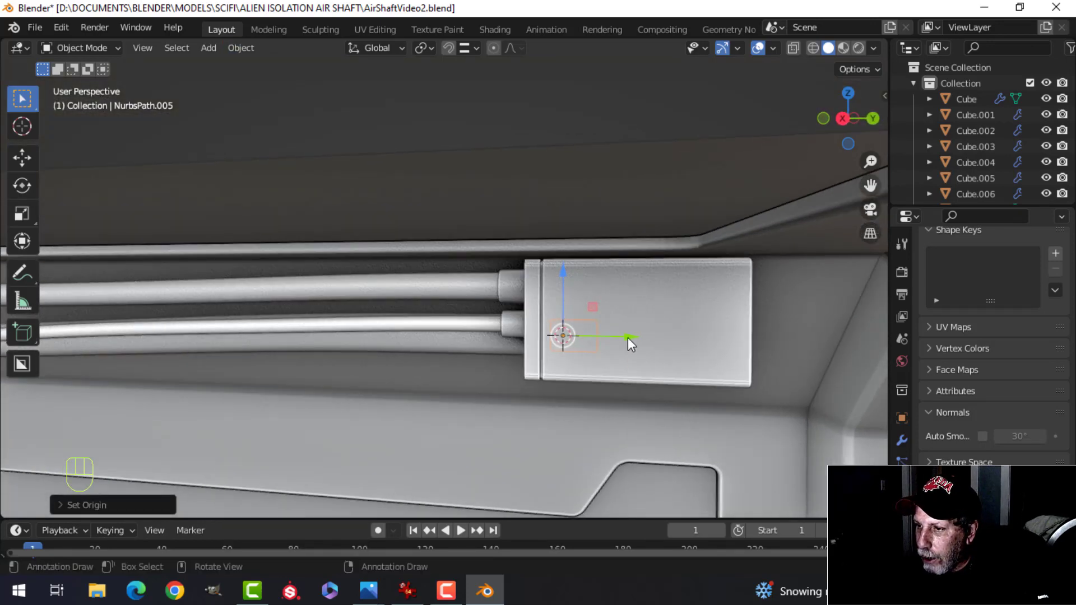
{"action": "key", "text": "g"}
{"action": "left_click", "coordinate": [502, 354]}
{"action": "middle_click_drag", "start_coordinate": [502, 354], "coordinate": [566, 349]}
Isolate the duplicate sleeve with the thick pipe and scale up the sleeve's whole mesh, excluding Y, to fit around the pipe
{"action": "left_click", "coordinate": [489, 270], "text": "shift"}
{"action": "key", "text": "KP_Divide"}
{"action": "left_click", "coordinate": [509, 355]}
{"action": "key", "text": "Tab"}
{"action": "key", "text": "a"}
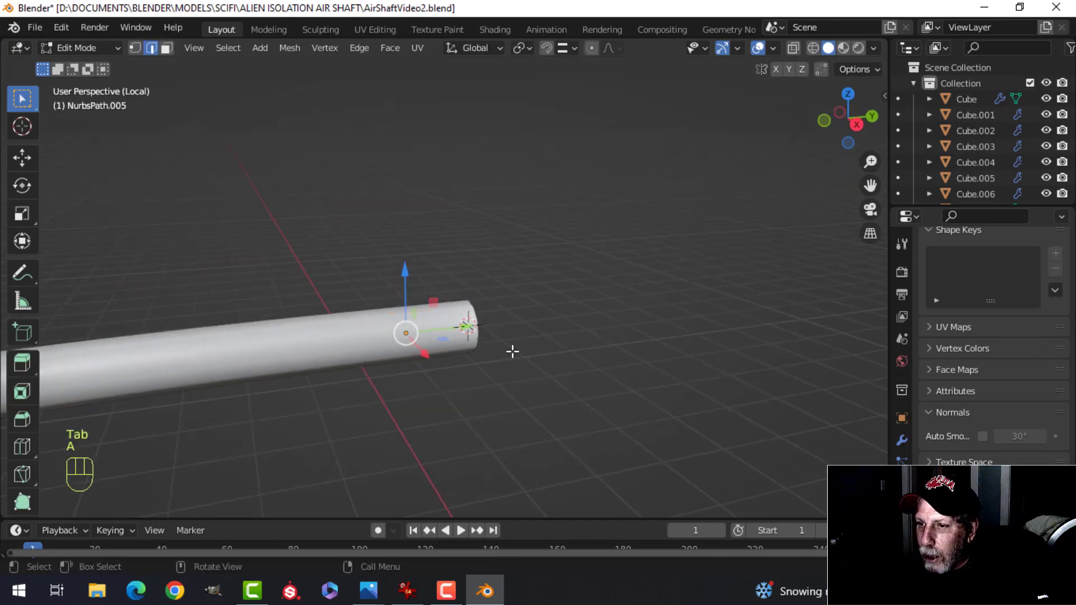
{"action": "key", "text": "s"}
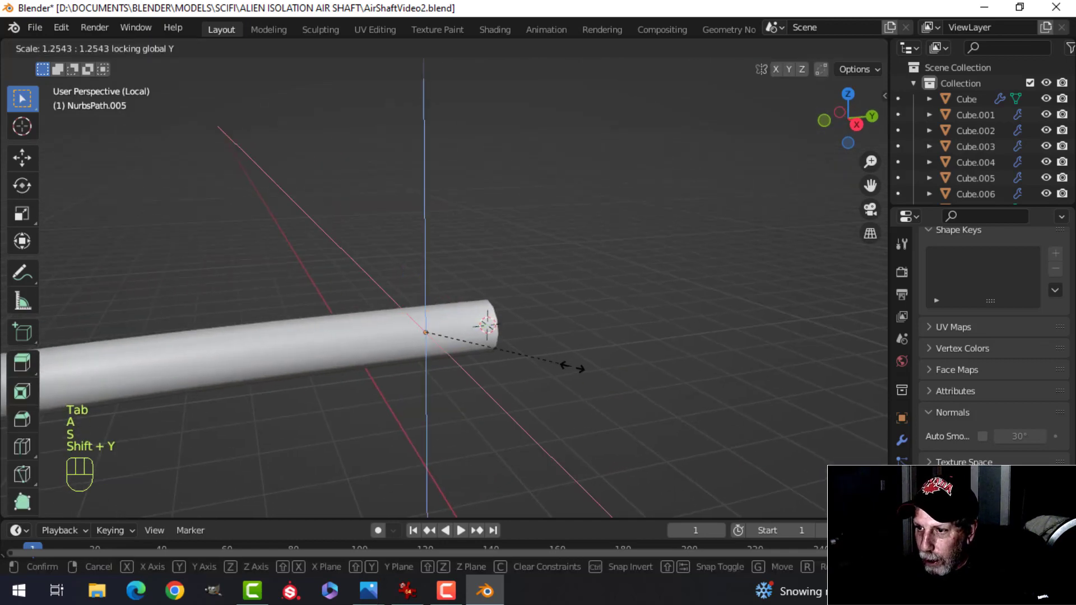
{"action": "left_click", "coordinate": [594, 377]}
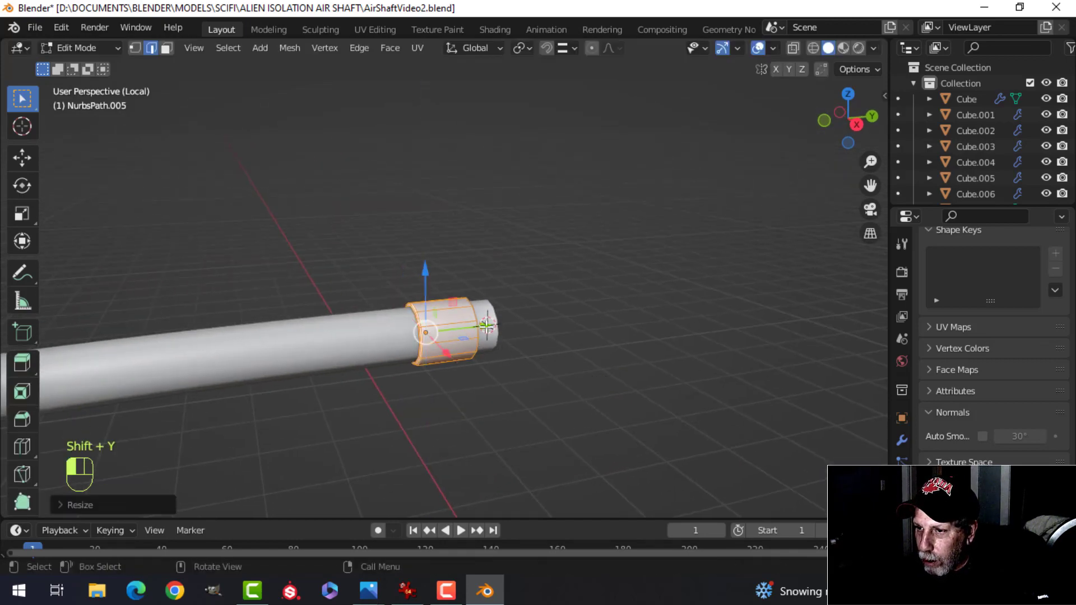
{"action": "key", "text": "Tab"}
{"action": "key", "text": "slash"}
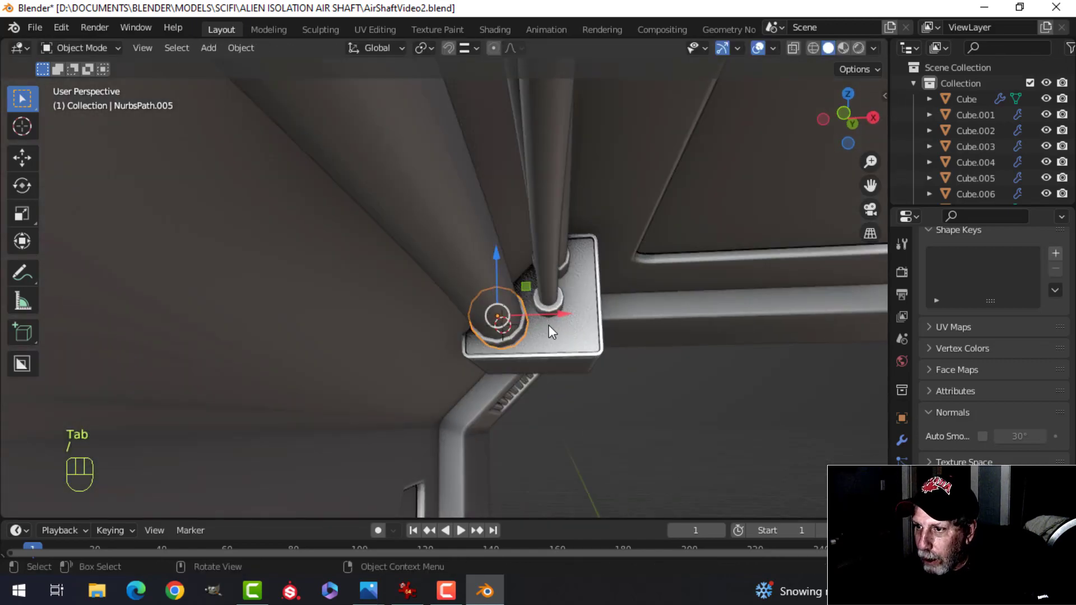
Select the thin pipe together with its sleeve at the connector box
{"action": "middle_click_drag", "start_coordinate": [549, 325], "coordinate": [526, 304]}
{"action": "key", "text": "alt+a"}
{"action": "left_click", "coordinate": [515, 277]}
{"action": "left_click", "coordinate": [509, 281]}
{"action": "left_click_drag", "start_coordinate": [509, 121], "coordinate": [541, 184]}
{"action": "middle_click_drag", "start_coordinate": [544, 189], "coordinate": [552, 272]}
{"action": "key", "text": "alt+a"}
{"action": "left_click", "coordinate": [504, 250], "text": "shift"}
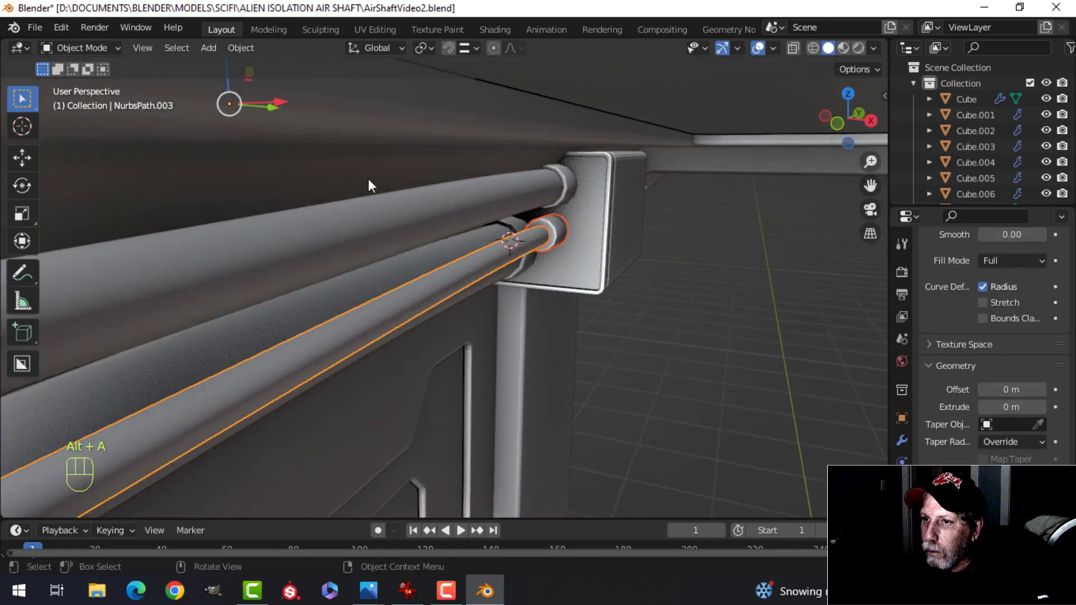
{"action": "key", "text": "g"}
{"action": "key", "text": "y"}
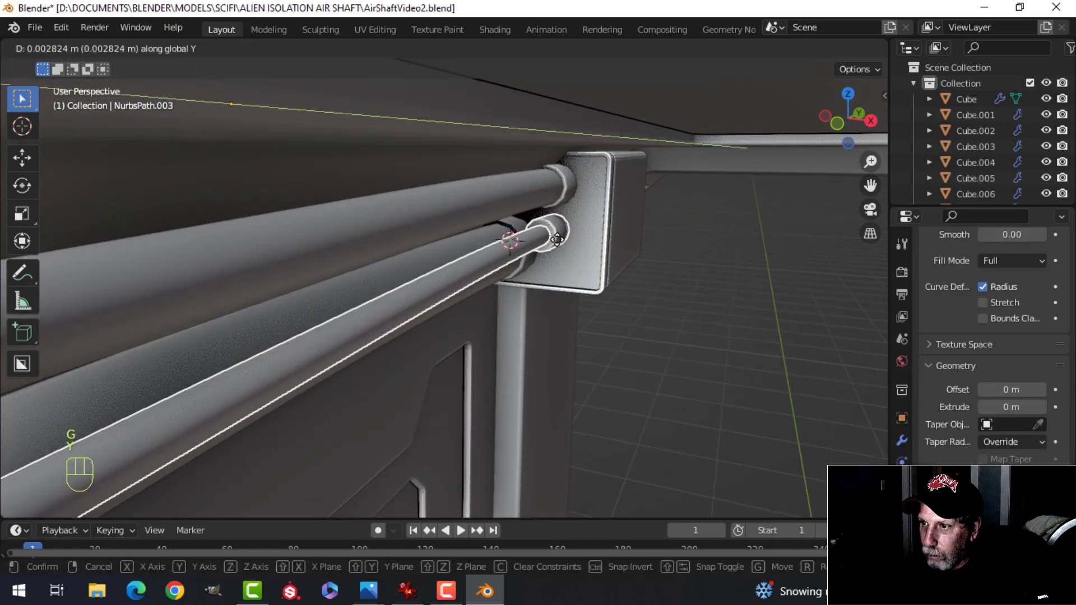
{"action": "key", "text": "Escape"}
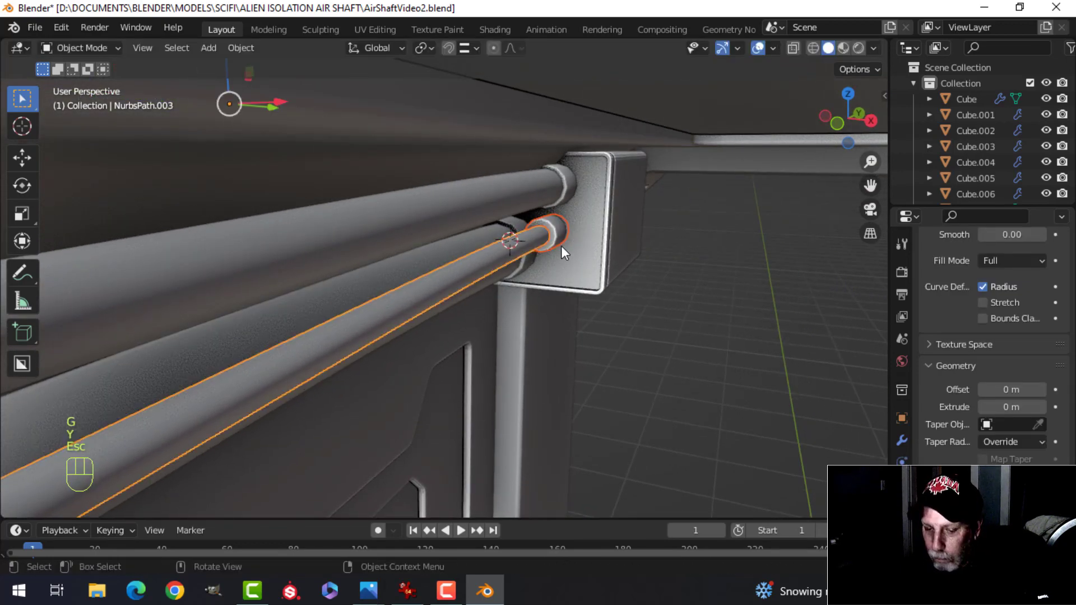
Move the thin pipe and its sleeve slightly along X, away from the lower thick pipe
{"action": "key", "text": "g"}
{"action": "key", "text": "x"}
{"action": "left_click", "coordinate": [605, 259]}
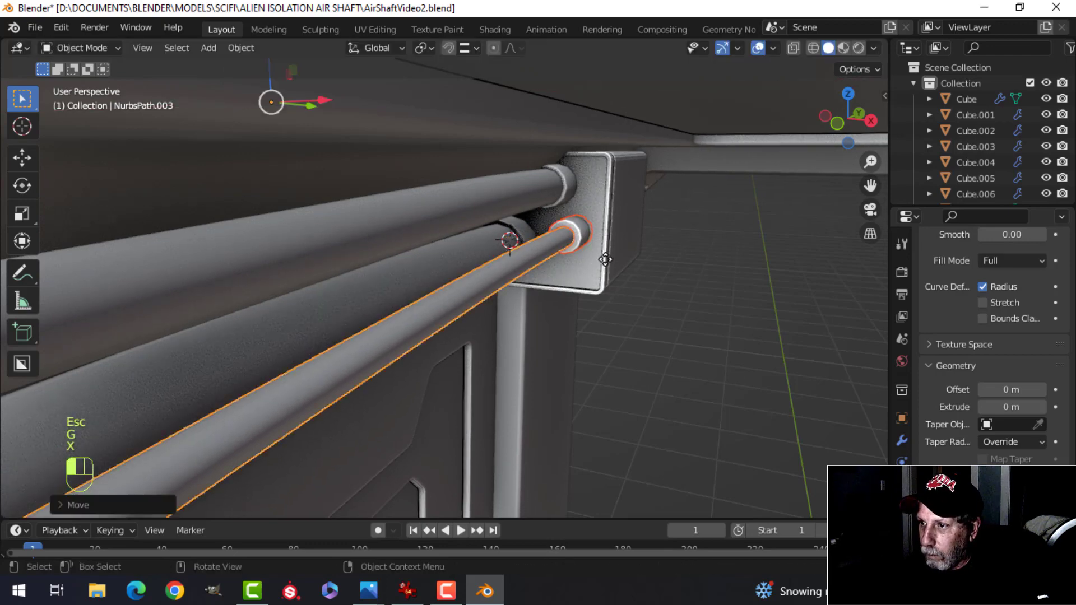
{"action": "mouse_move", "coordinate": [500, 185]}
{"action": "middle_mouse_down"}
{"action": "mouse_move", "coordinate": [534, 192]}
{"action": "mouse_move", "coordinate": [512, 176]}
{"action": "middle_mouse_up"}
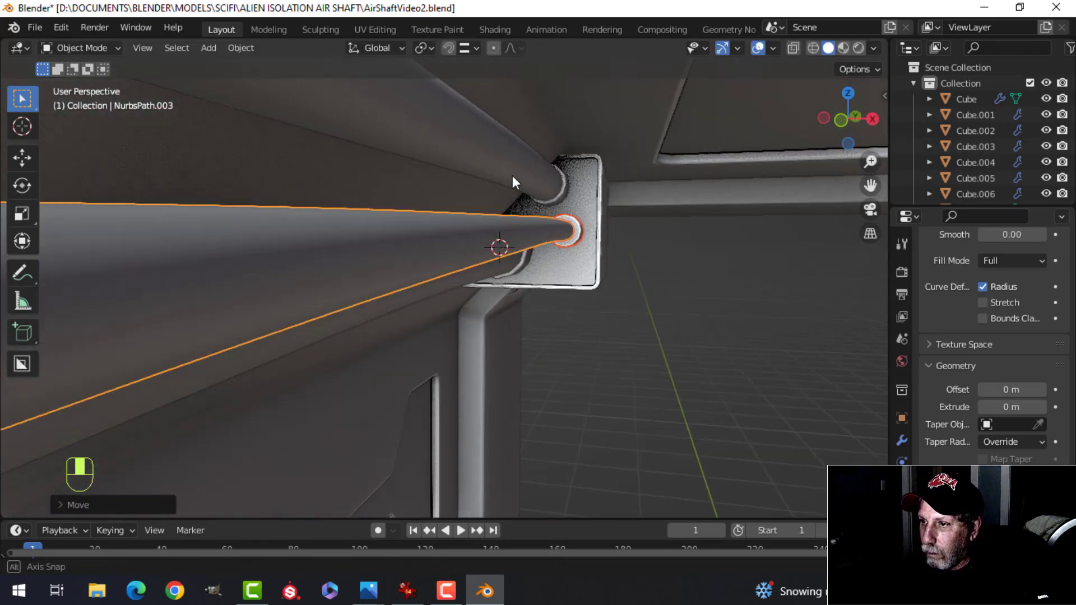
{"action": "key", "text": "alt+a"}
Adjust the bend of one corner pipe by nudging one of its control points slightly
{"action": "middle_click_drag", "start_coordinate": [586, 220], "coordinate": [430, 235]}
{"action": "scroll", "coordinate": [525, 200], "scroll_direction": "down", "scroll_amount": 2}
{"action": "scroll", "coordinate": [455, 274], "scroll_direction": "down", "scroll_amount": 1}
{"action": "middle_click_drag", "start_coordinate": [429, 236], "coordinate": [508, 178], "text": "shift"}
{"action": "left_click", "coordinate": [476, 151]}
{"action": "key", "text": "Tab"}
{"action": "scroll", "coordinate": [497, 180], "scroll_direction": "down", "scroll_amount": 1}
{"action": "left_click_drag", "start_coordinate": [560, 155], "coordinate": [572, 156]}
{"action": "key", "text": "Tab"}
{"action": "scroll", "coordinate": [617, 193], "scroll_direction": "down", "scroll_amount": 4}
{"action": "key", "text": "alt+a"}
Extrude the thin pipe's open end about 0.4 m along negative Y past the shaft's edge in the right orthographic view
{"action": "middle_click_drag", "start_coordinate": [617, 194], "coordinate": [504, 182]}
{"action": "scroll", "coordinate": [528, 184], "scroll_direction": "up", "scroll_amount": 4}
{"action": "middle_click_drag", "start_coordinate": [426, 177], "coordinate": [392, 166], "text": "shift"}
{"action": "scroll", "coordinate": [384, 250], "scroll_direction": "up", "scroll_amount": 1}
{"action": "scroll", "coordinate": [417, 252], "scroll_direction": "down", "scroll_amount": 1}
{"action": "left_click", "coordinate": [237, 178]}
{"action": "key", "text": "Tab"}
{"action": "key", "text": "KP_3"}
{"action": "key", "text": "e"}
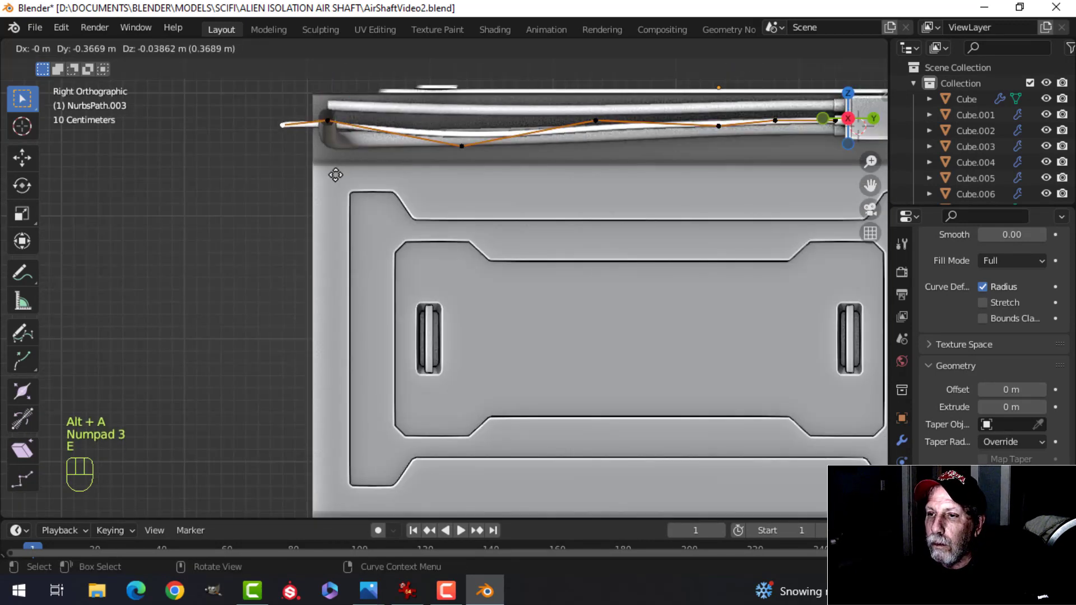
{"action": "left_click", "coordinate": [333, 181]}
Extrude the thin pipe's end about 0.5 m downward and shift the new end point along negative X
{"action": "key", "text": "e"}
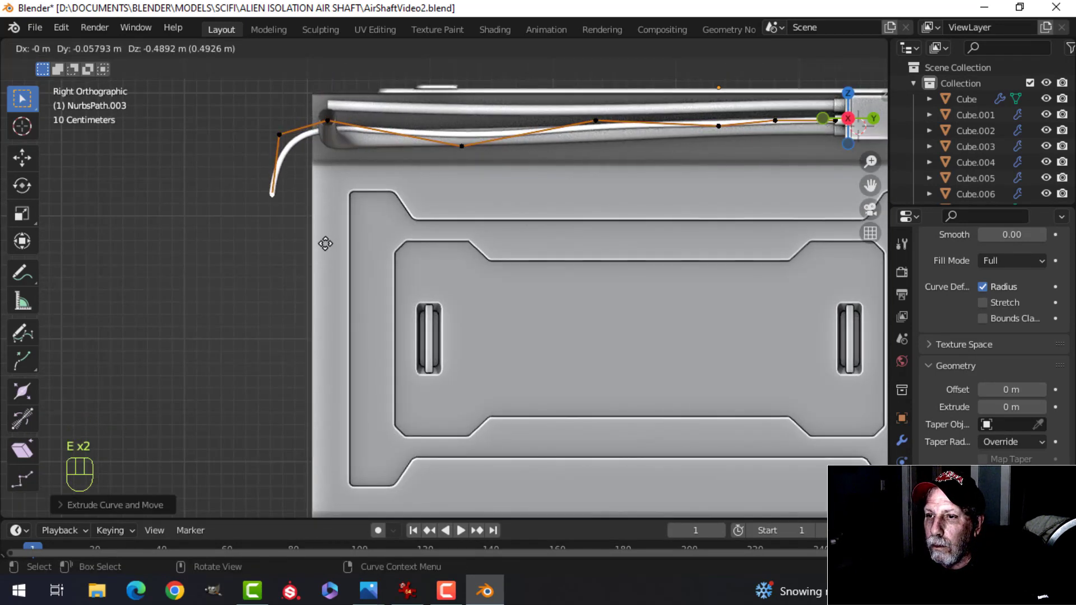
{"action": "middle_click_drag", "start_coordinate": [323, 245], "coordinate": [457, 223]}
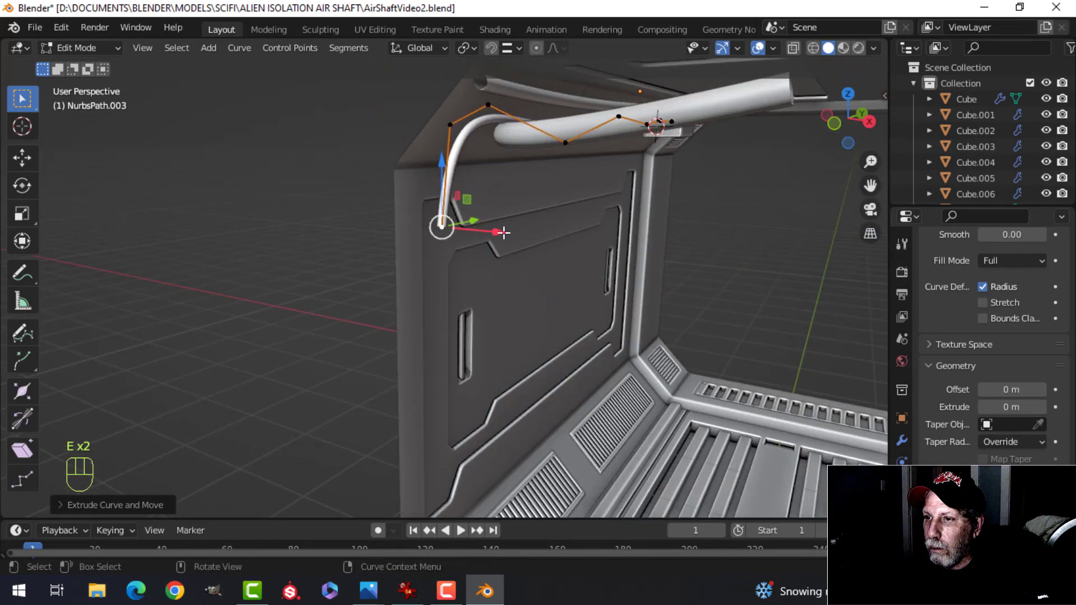
{"action": "left_click_drag", "start_coordinate": [504, 232], "coordinate": [424, 240]}
{"action": "middle_click_drag", "start_coordinate": [465, 227], "coordinate": [623, 276]}
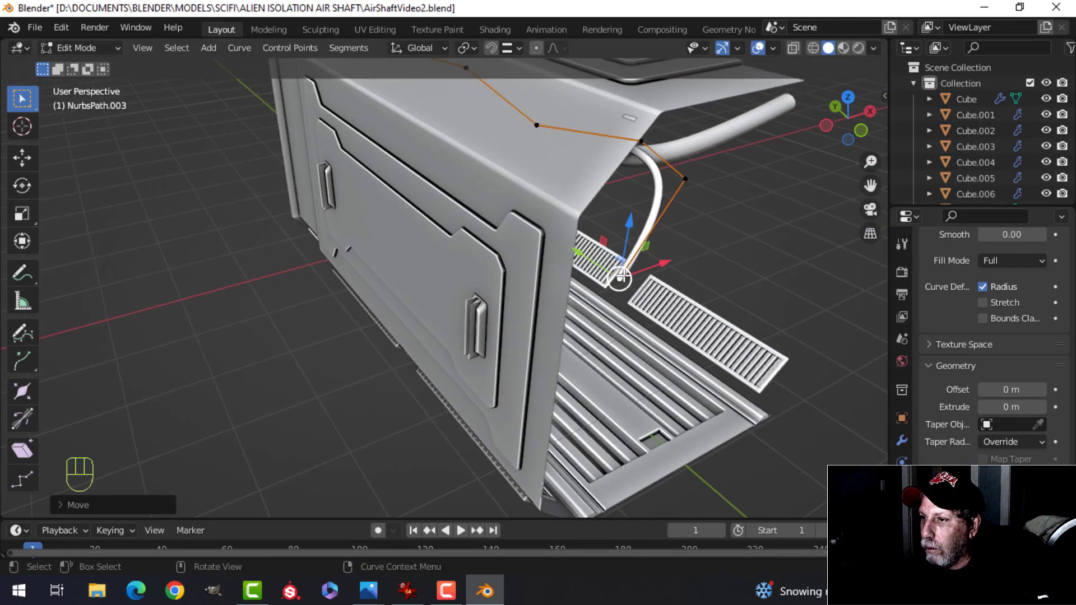
Move the thin pipe's end point closer to the shaft and further along negative X in the top orthographic view
{"action": "key", "text": "KP_7"}
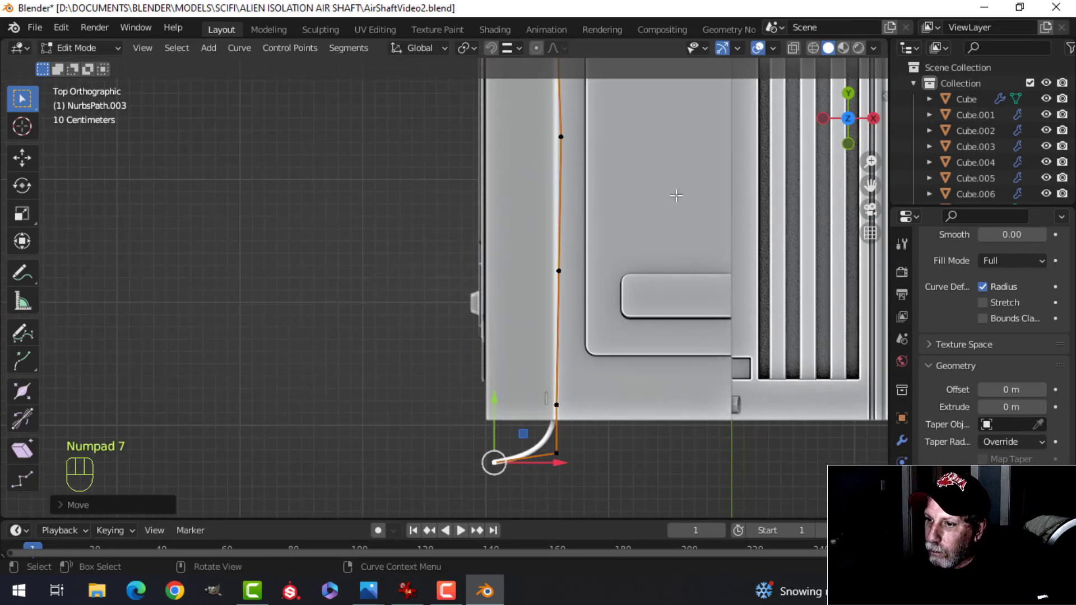
{"action": "key", "text": "g"}
{"action": "left_click", "coordinate": [536, 328]}
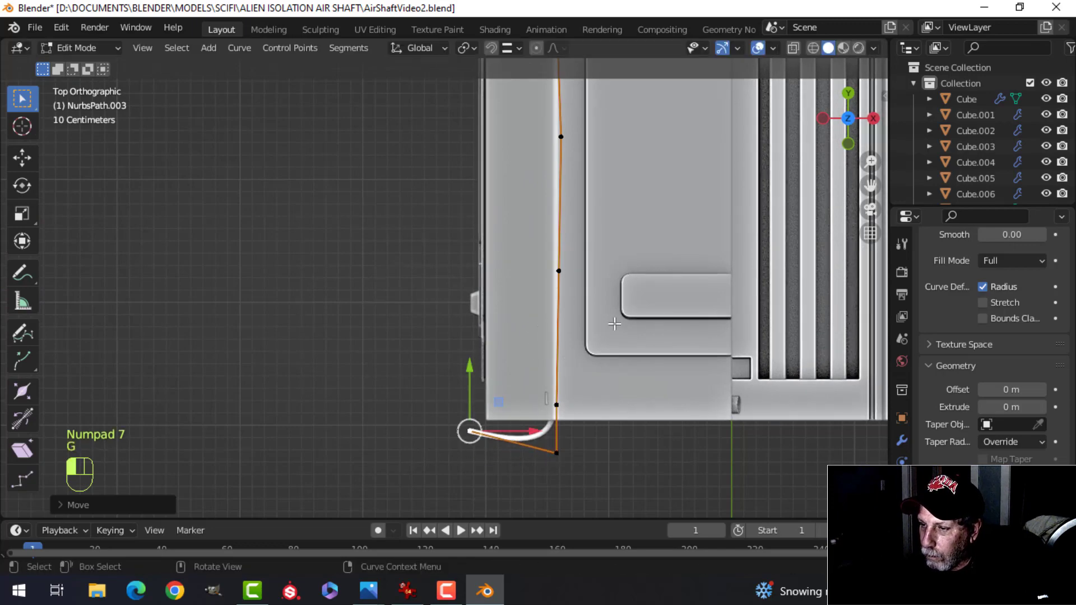
{"action": "middle_click_drag", "start_coordinate": [536, 327], "coordinate": [365, 187]}
{"action": "key", "text": "Tab"}
{"action": "key", "text": "alt+a"}
Shift the thin pipe's lowest control point along its run slightly along positive Y in the right orthographic view
{"action": "scroll", "coordinate": [565, 193], "scroll_direction": "up", "scroll_amount": 3}
{"action": "scroll", "coordinate": [543, 207], "scroll_direction": "down", "scroll_amount": 2}
{"action": "scroll", "coordinate": [518, 217], "scroll_direction": "up", "scroll_amount": 1}
{"action": "scroll", "coordinate": [499, 202], "scroll_direction": "up", "scroll_amount": 2}
{"action": "key", "text": "Tab"}
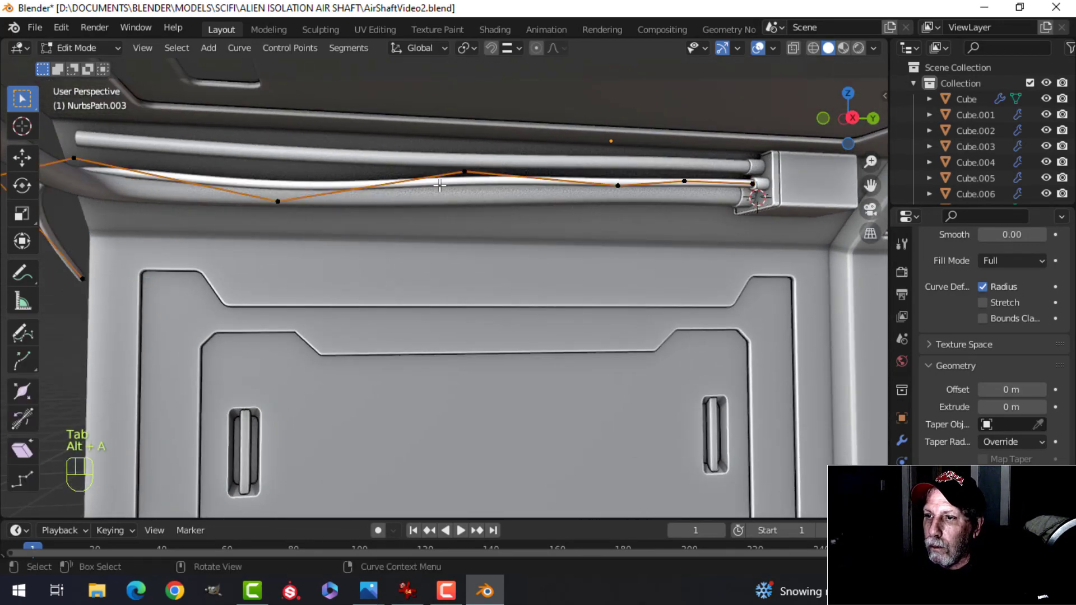
{"action": "left_click_drag", "start_coordinate": [465, 125], "coordinate": [462, 140]}
{"action": "key", "text": "alt+a"}
{"action": "key", "text": "KP_3"}
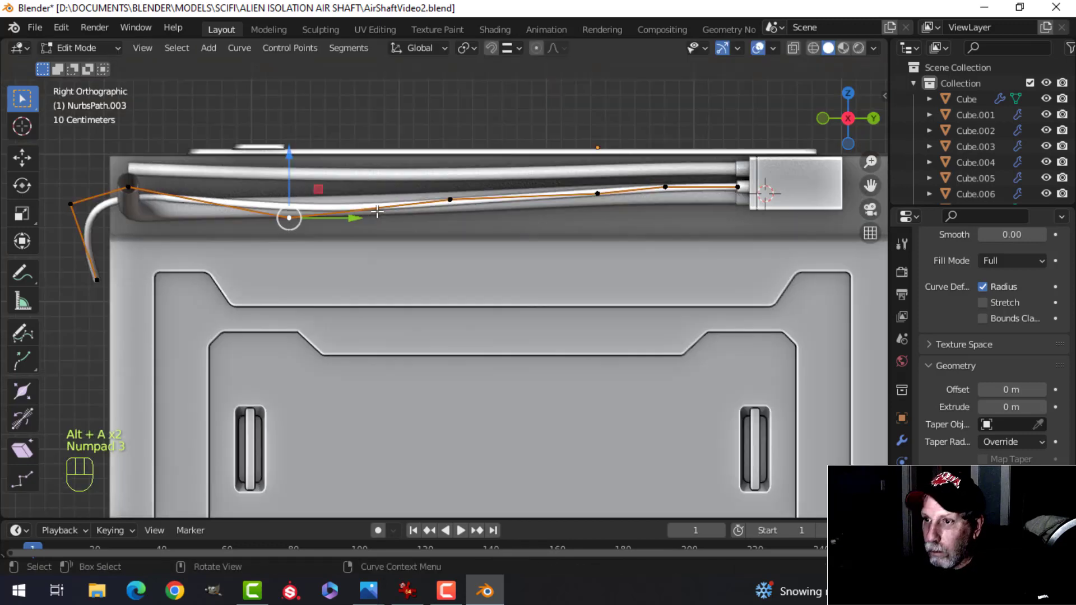
{"action": "key", "text": "g"}
{"action": "left_click", "coordinate": [405, 216]}
{"action": "scroll", "coordinate": [405, 216], "scroll_direction": "down", "scroll_amount": 3}
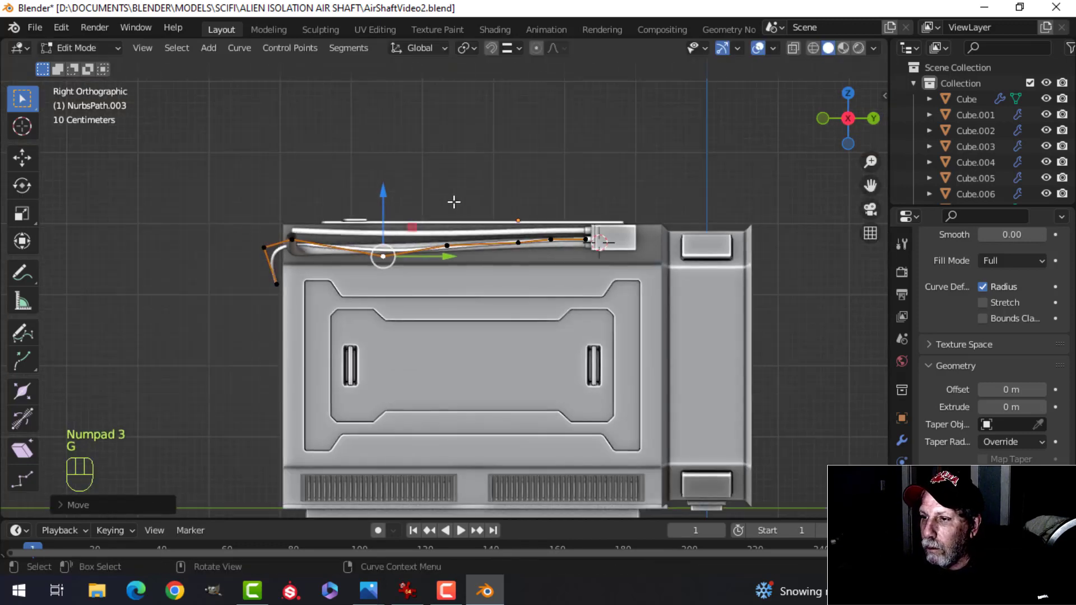
{"action": "key", "text": "Tab"}
{"action": "scroll", "coordinate": [644, 291], "scroll_direction": "up", "scroll_amount": 3}
{"action": "key", "text": "alt+a"}
Add a mesh circle at the 3D cursor in front of the connector box and open its creation settings
{"action": "middle_click_drag", "start_coordinate": [721, 264], "coordinate": [430, 260]}
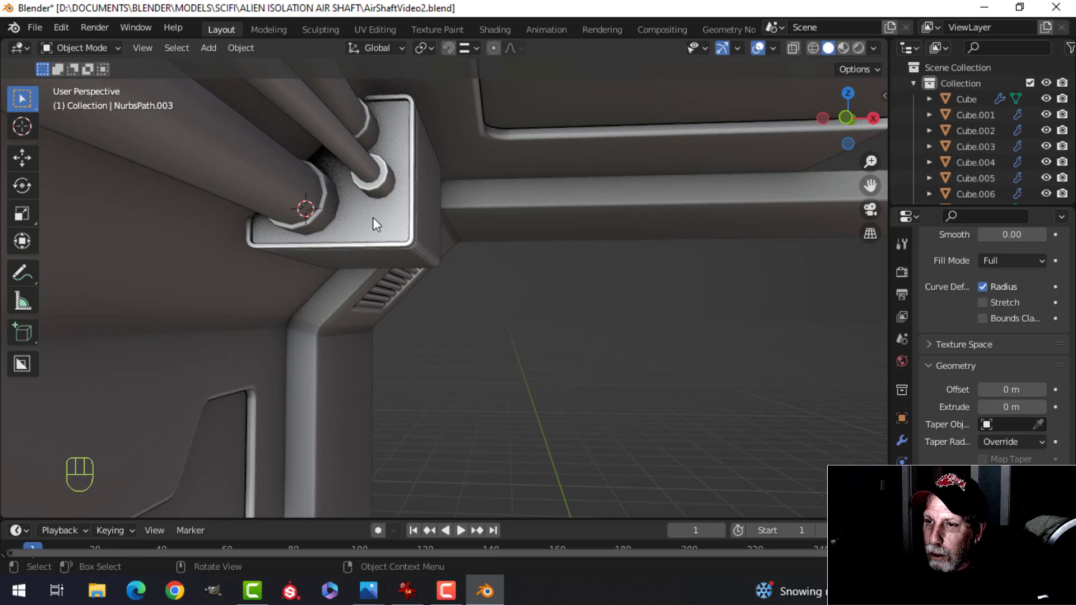
{"action": "middle_click_drag", "start_coordinate": [372, 217], "coordinate": [348, 226]}
{"action": "key", "text": "shift+a"}
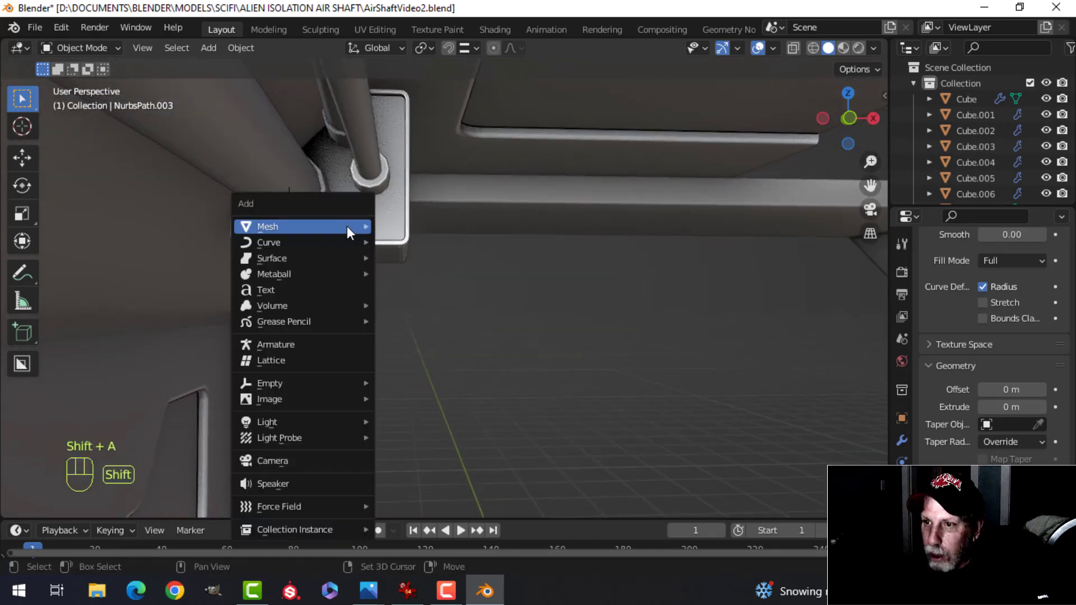
{"action": "mouse_move", "coordinate": [348, 227]}
{"action": "left_click", "coordinate": [428, 253]}
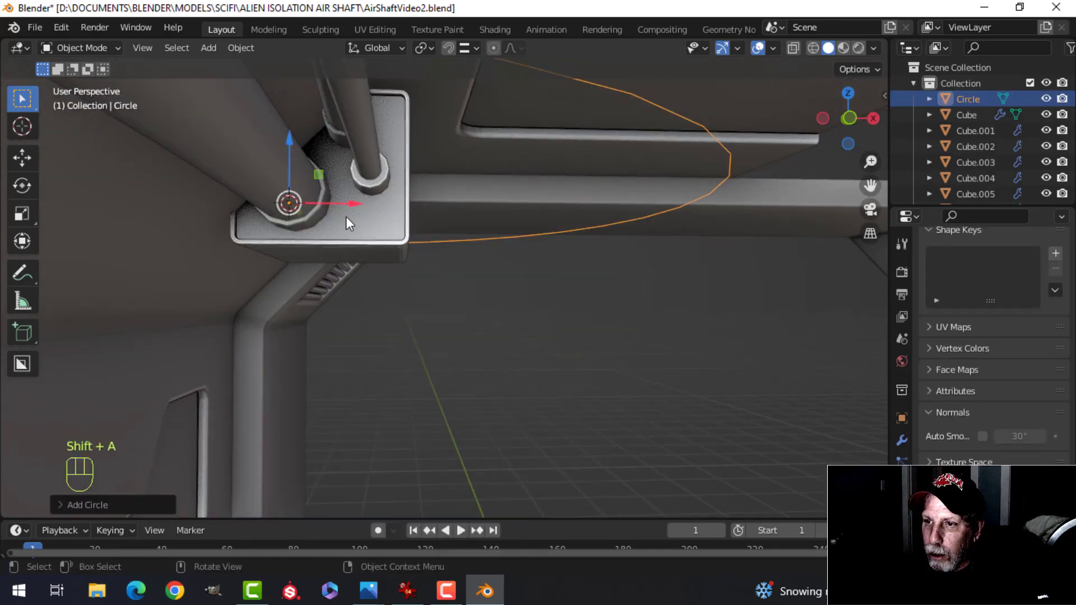
{"action": "middle_click_drag", "start_coordinate": [349, 223], "coordinate": [349, 290], "text": "ctrl"}
{"action": "left_click", "coordinate": [101, 508]}
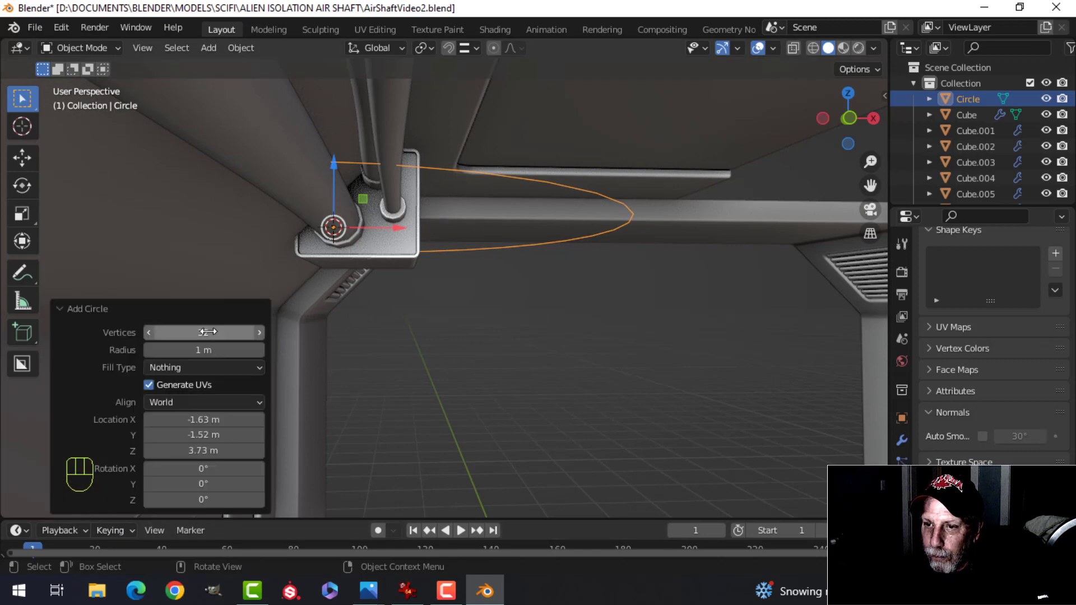
{"action": "scroll", "coordinate": [331, 335], "scroll_direction": "down", "scroll_amount": 3}
Scale the circle down to about 0.141 and rotate it 90° about the X axis
{"action": "key", "text": "Tab"}
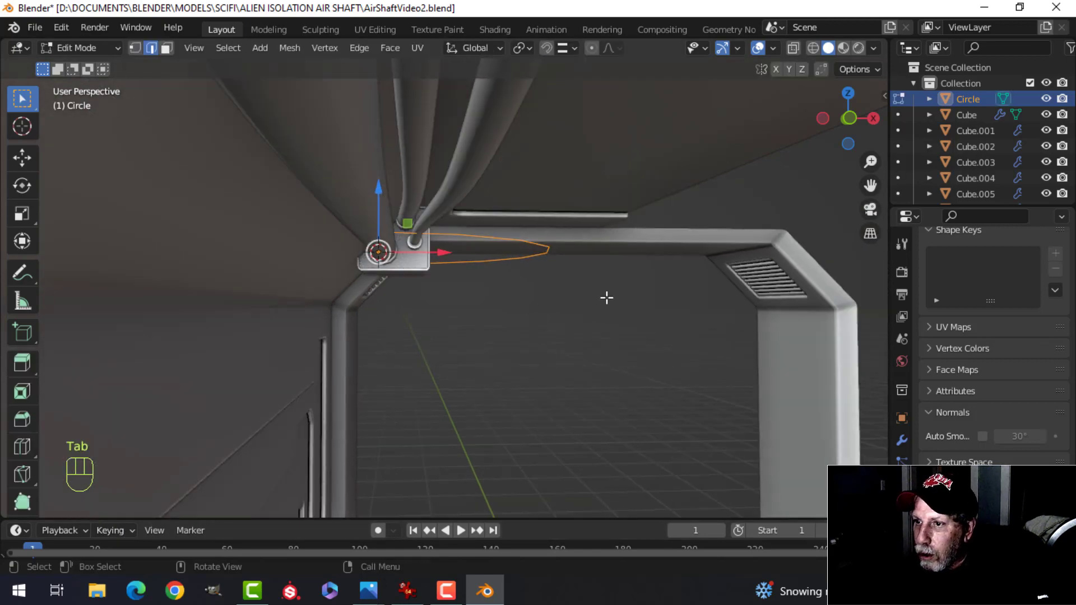
{"action": "key", "text": "s"}
{"action": "left_click", "coordinate": [456, 297]}
{"action": "scroll", "coordinate": [456, 298], "scroll_direction": "up", "scroll_amount": 5}
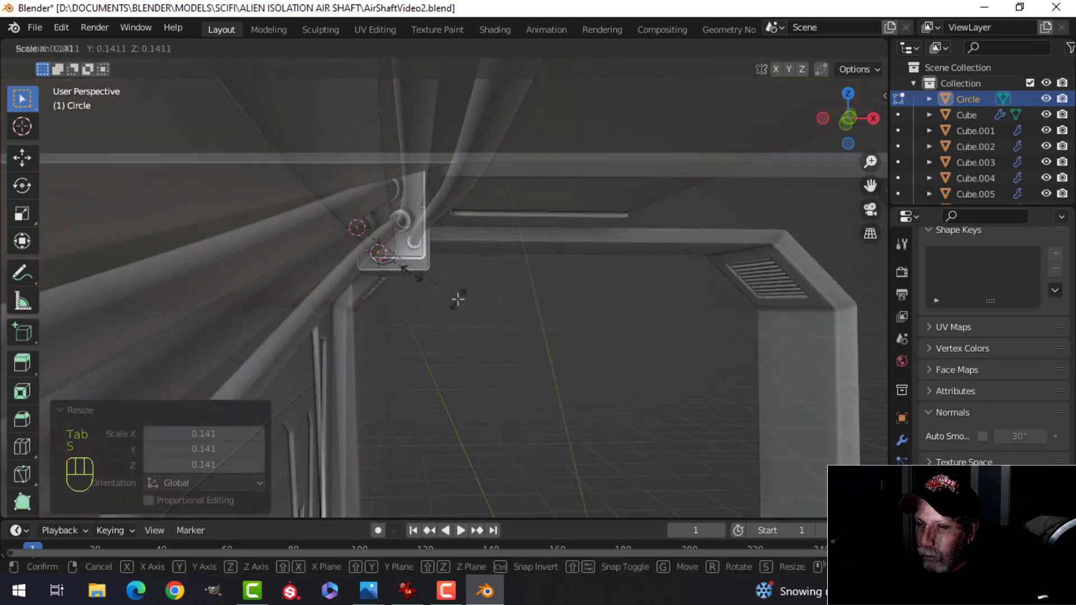
{"action": "key", "text": "r"}
{"action": "key", "text": "x"}
{"action": "left_click", "coordinate": [456, 298]}
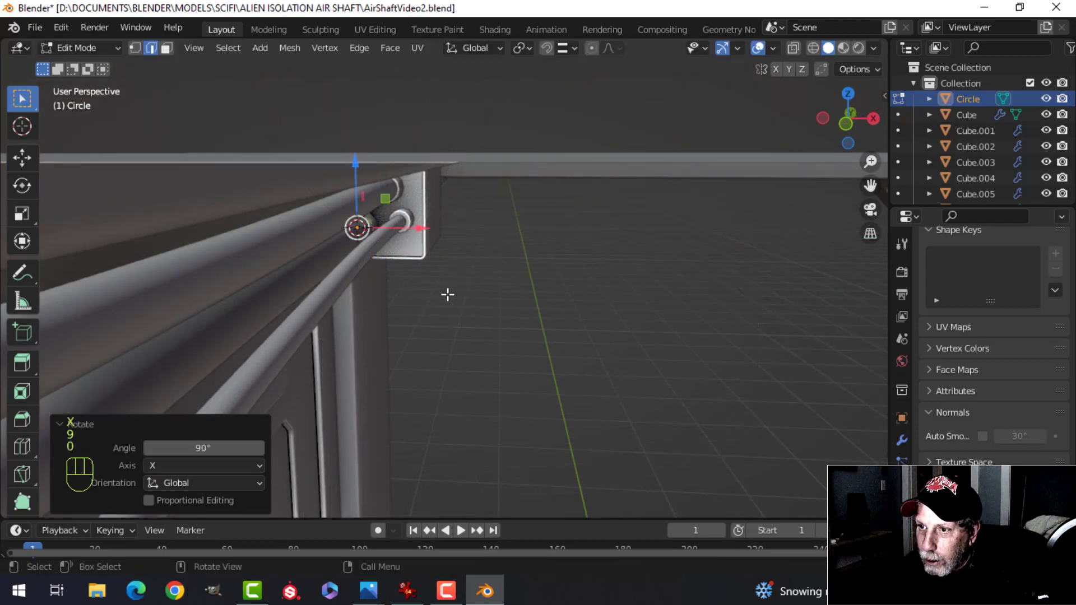
Move the circle about 0.31 m along X to the connector box's edge and scale it by about 0.63
{"action": "scroll", "coordinate": [446, 290], "scroll_direction": "down", "scroll_amount": 1}
{"action": "left_click_drag", "start_coordinate": [437, 236], "coordinate": [506, 236]}
{"action": "middle_click_drag", "start_coordinate": [500, 278], "coordinate": [500, 249]}
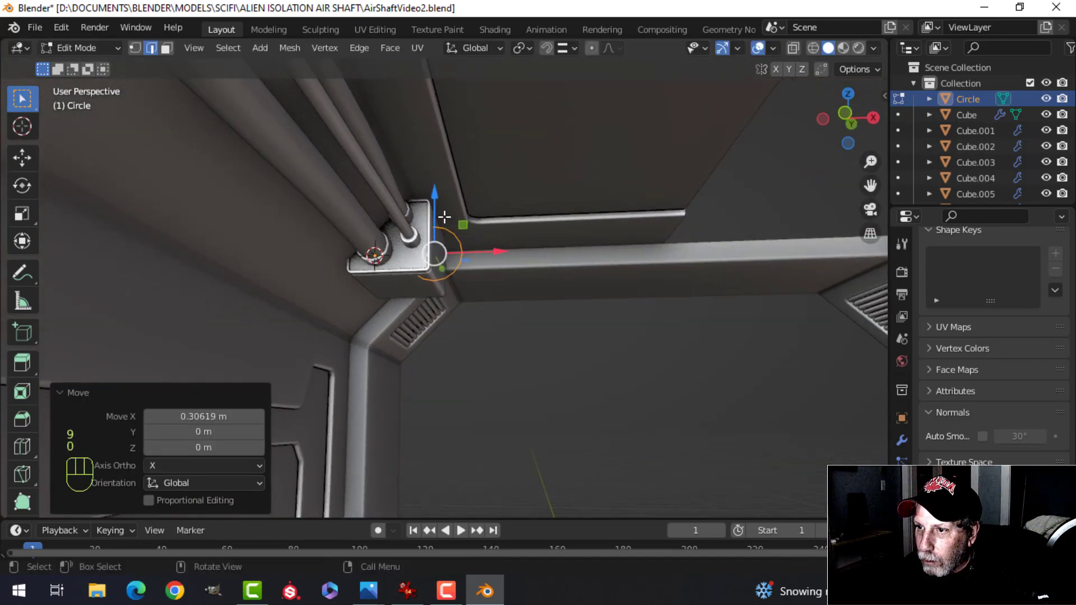
{"action": "key", "text": "s"}
{"action": "left_click", "coordinate": [459, 251]}
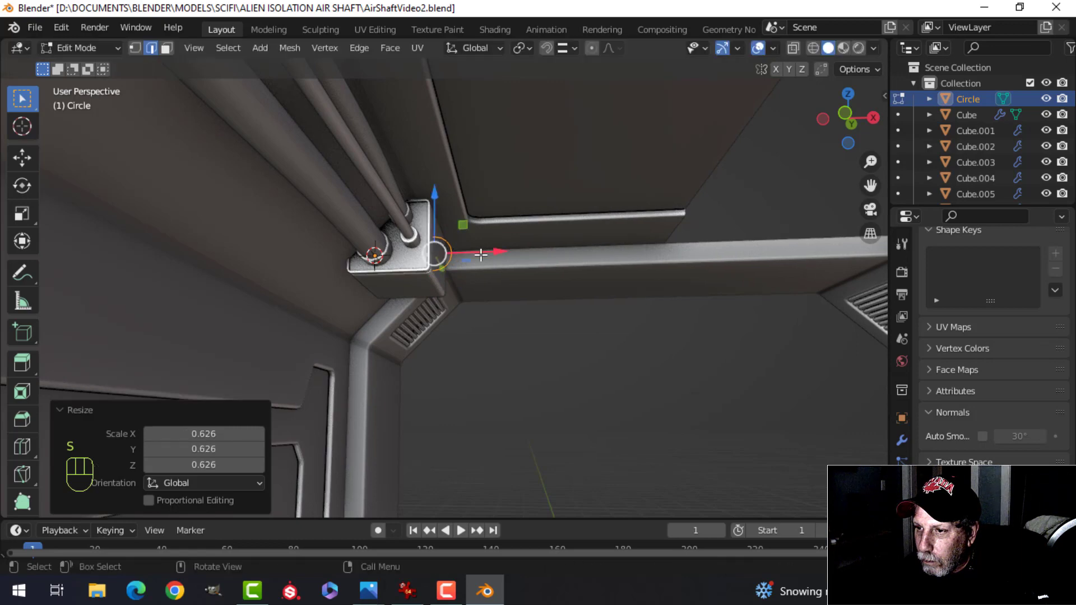
Fill the circle with a face and move the disc along negative Y toward the connector box's pipe-side face
{"action": "key", "text": "f"}
{"action": "middle_click_drag", "start_coordinate": [518, 255], "coordinate": [469, 305]}
{"action": "middle_click_drag", "start_coordinate": [582, 250], "coordinate": [520, 286]}
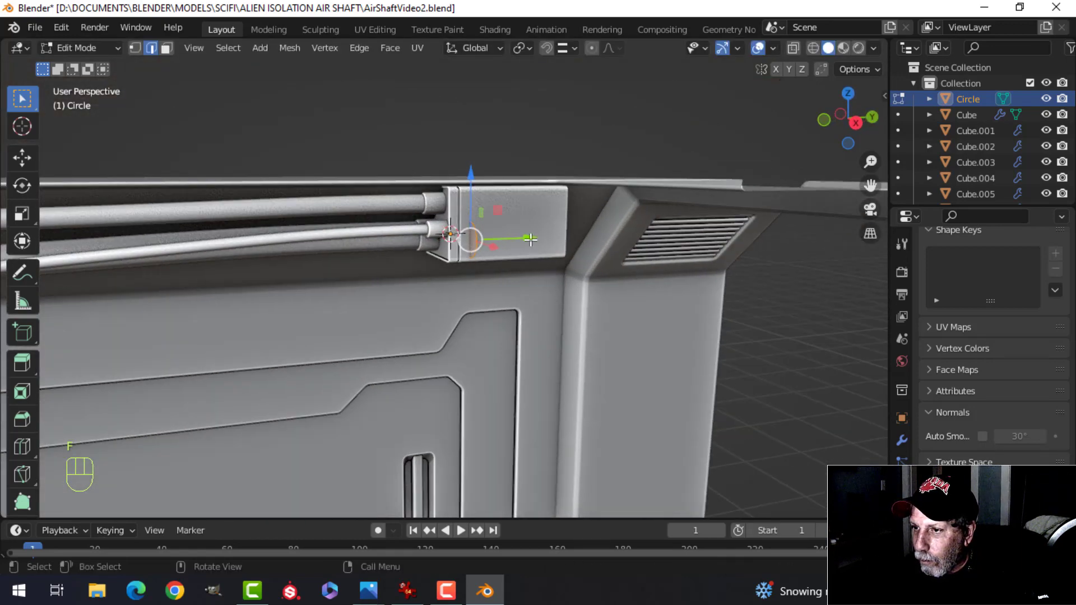
{"action": "left_click_drag", "start_coordinate": [529, 238], "coordinate": [491, 260]}
{"action": "scroll", "coordinate": [491, 259], "scroll_direction": "up", "scroll_amount": 2}
{"action": "middle_click_drag", "start_coordinate": [486, 266], "coordinate": [499, 306]}
Isolate the disc together with the connector box in local view
{"action": "key", "text": "Tab"}
{"action": "left_click", "coordinate": [524, 256], "text": "shift"}
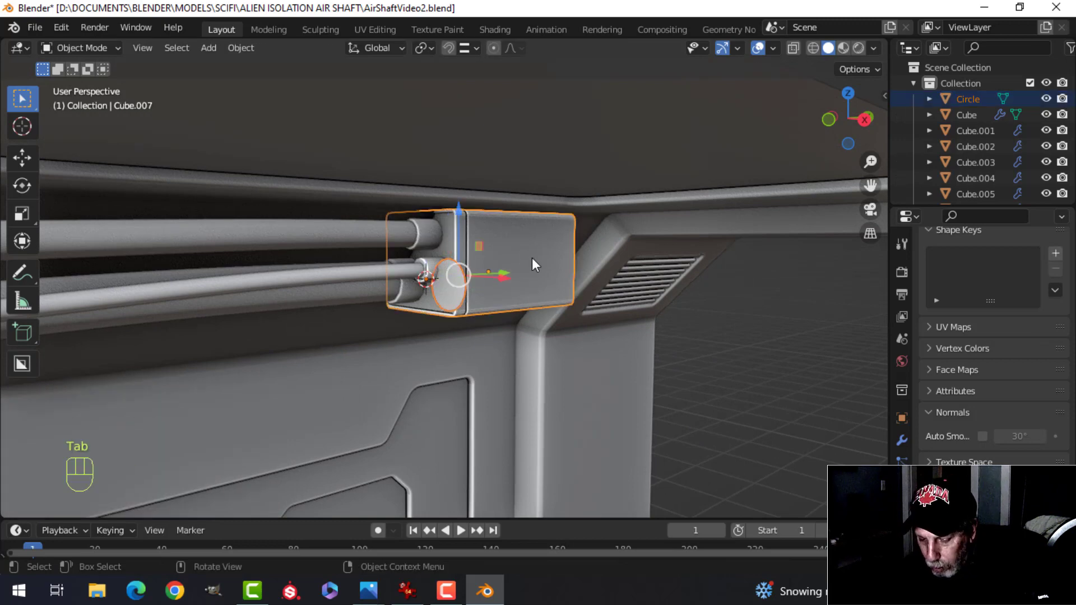
{"action": "key", "text": "slash"}
Shrink the disc in the front orthographic view and position it inside the lower corner of the box face on the positive X side
{"action": "key", "text": "Tab"}
{"action": "key", "text": "a"}
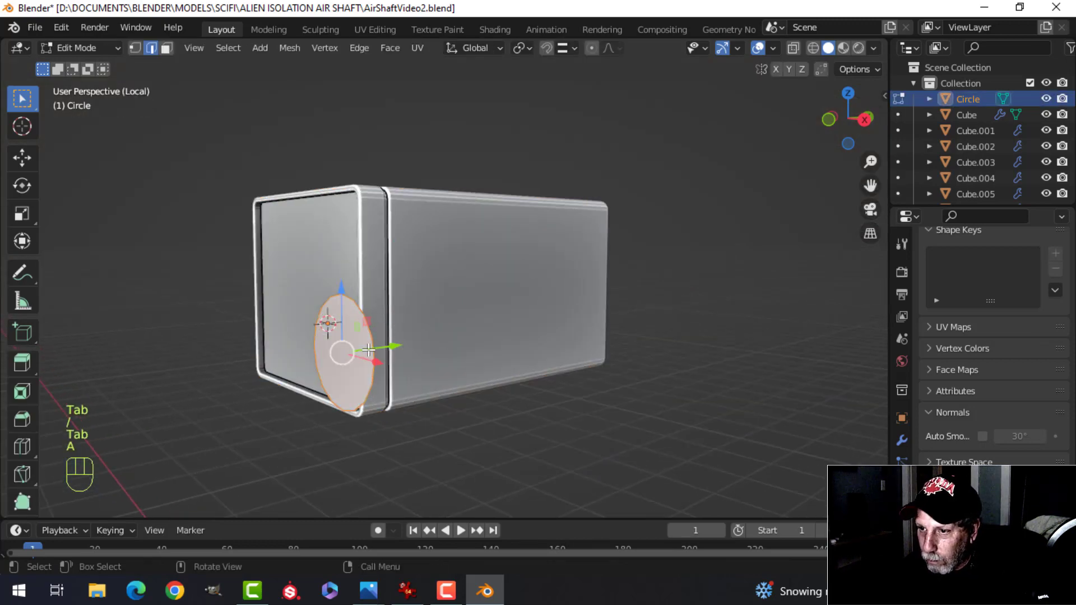
{"action": "key", "text": "KP_1"}
{"action": "scroll", "coordinate": [656, 358], "scroll_direction": "up", "scroll_amount": 1}
{"action": "key", "text": "s"}
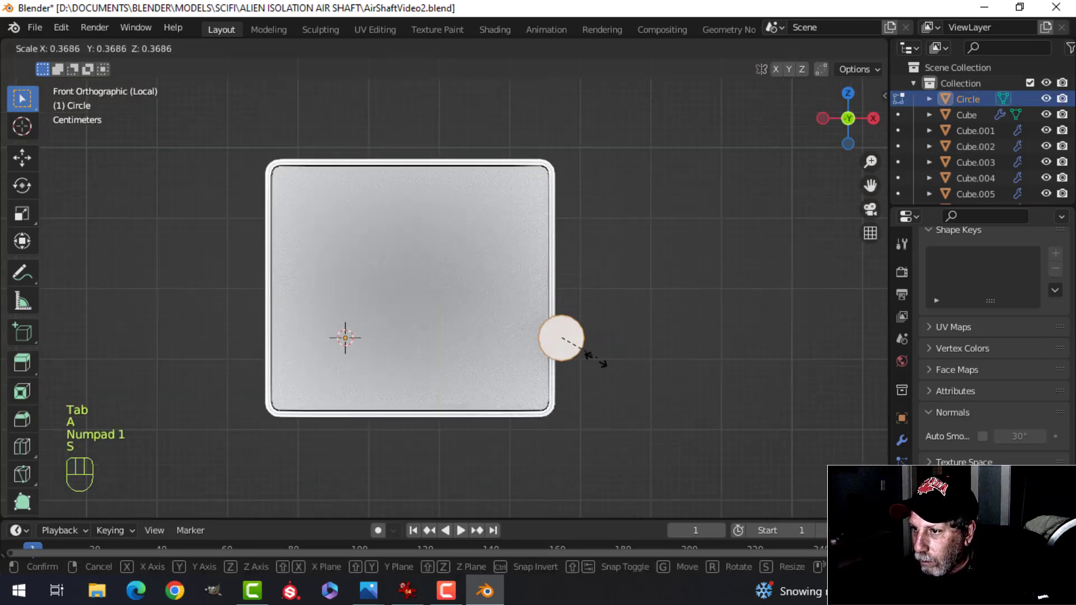
{"action": "left_click", "coordinate": [603, 354]}
{"action": "key", "text": "g"}
{"action": "left_click", "coordinate": [538, 390]}
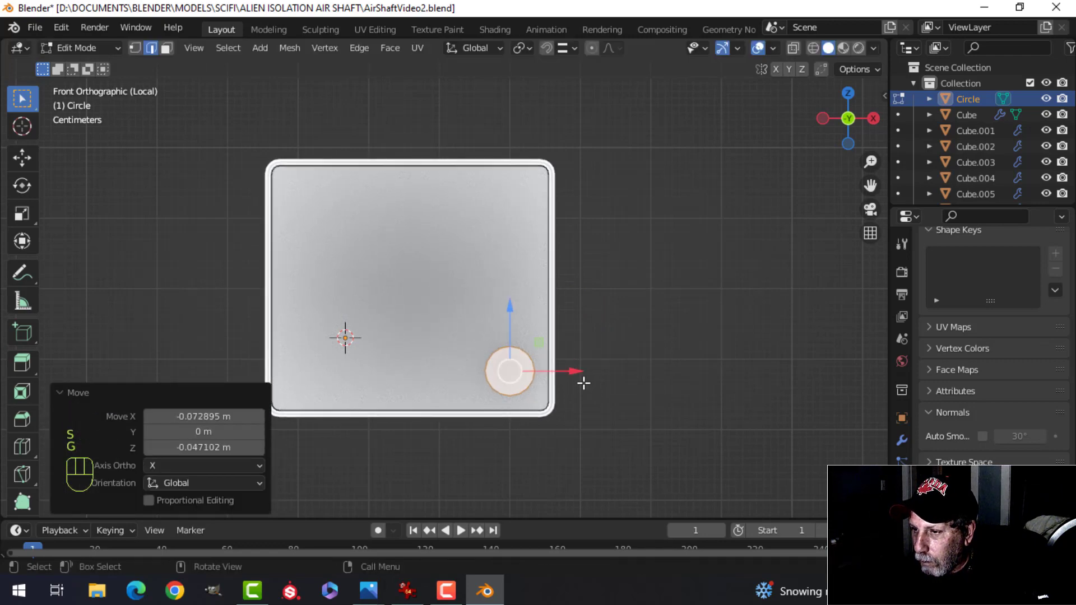
{"action": "key", "text": "s"}
{"action": "left_click", "coordinate": [590, 379]}
Extrude the disc about 0.011 m away from the box to give it a flange thickness
{"action": "middle_click_drag", "start_coordinate": [591, 379], "coordinate": [584, 301]}
{"action": "scroll", "coordinate": [449, 427], "scroll_direction": "up", "scroll_amount": 2}
{"action": "scroll", "coordinate": [495, 334], "scroll_direction": "up", "scroll_amount": 1}
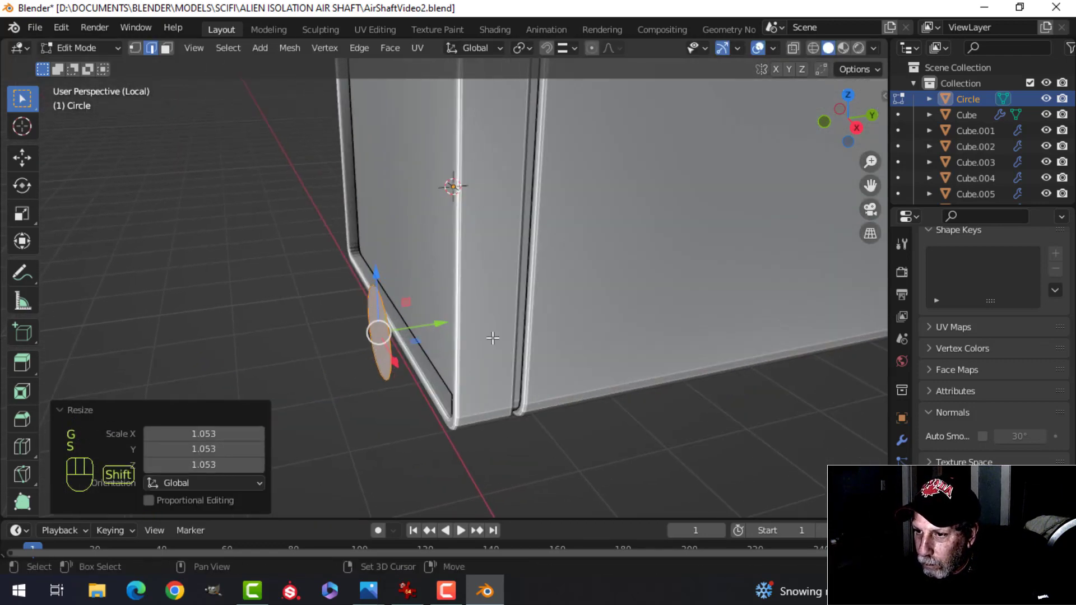
{"action": "middle_click_drag", "start_coordinate": [494, 334], "coordinate": [552, 309], "text": "shift"}
{"action": "middle_click_drag", "start_coordinate": [552, 309], "coordinate": [594, 307]}
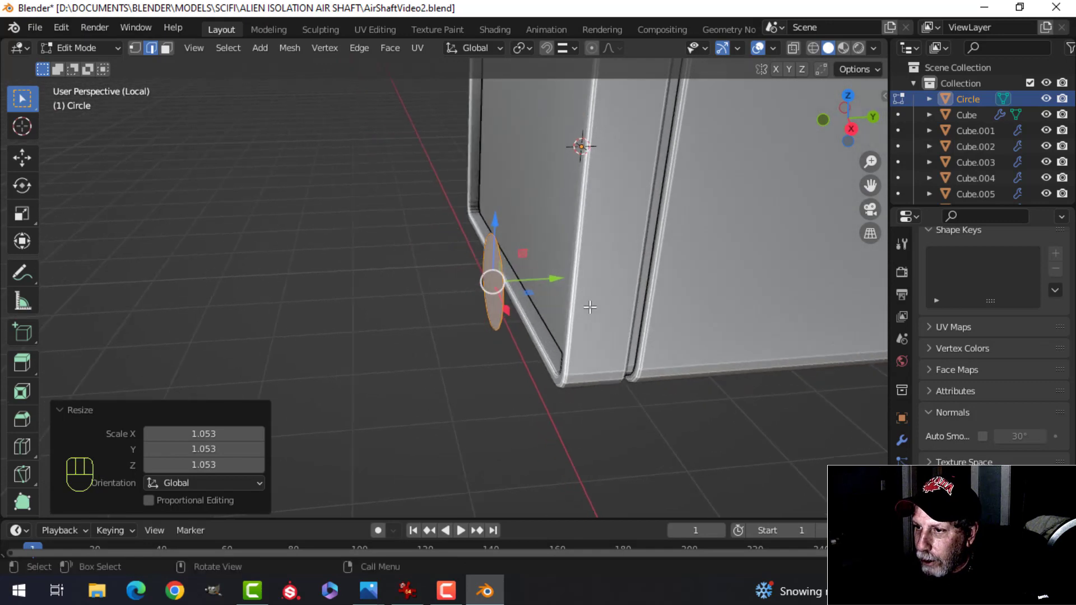
{"action": "key", "text": "e"}
{"action": "left_click", "coordinate": [575, 310]}
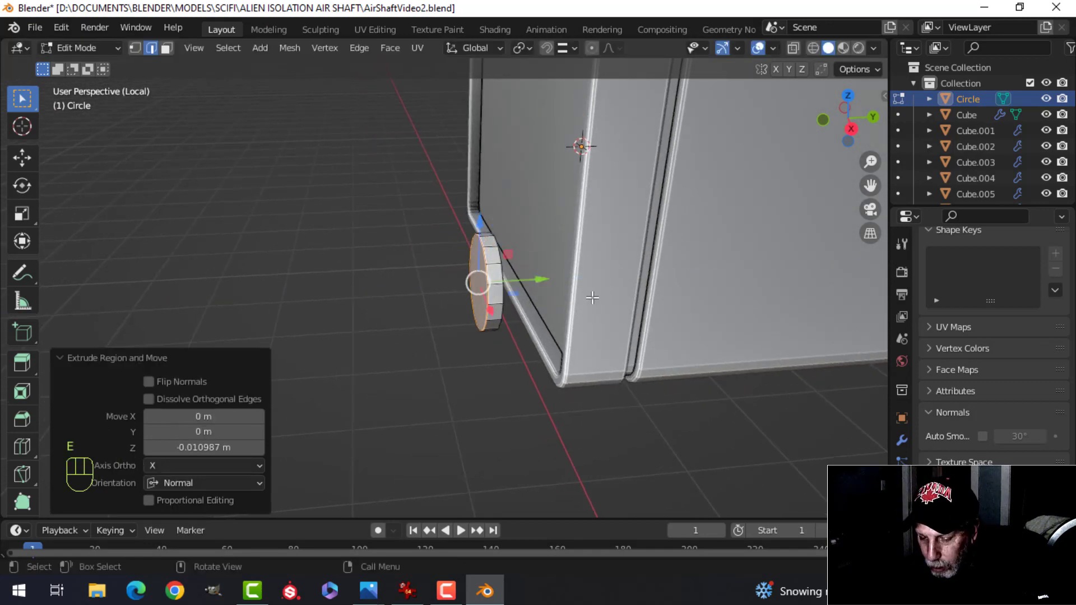
Inset the disc's front face about 0.008 m and extrude the inner face outward about 0.02 m
{"action": "key", "text": "i"}
{"action": "left_click", "coordinate": [581, 293]}
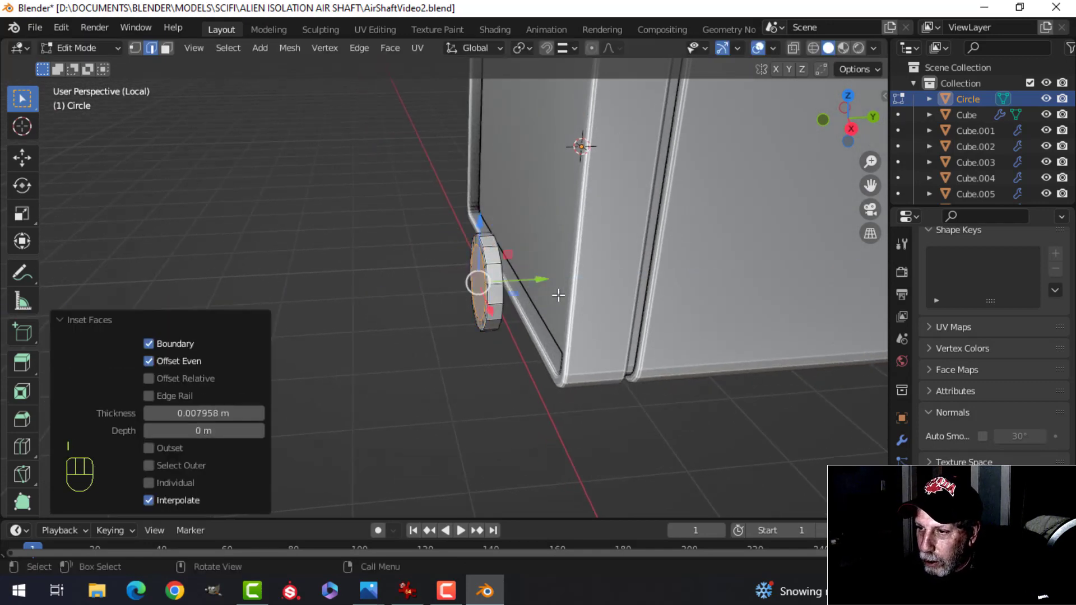
{"action": "middle_click_drag", "start_coordinate": [581, 294], "coordinate": [532, 300]}
{"action": "key", "text": "e"}
{"action": "left_click", "coordinate": [523, 304]}
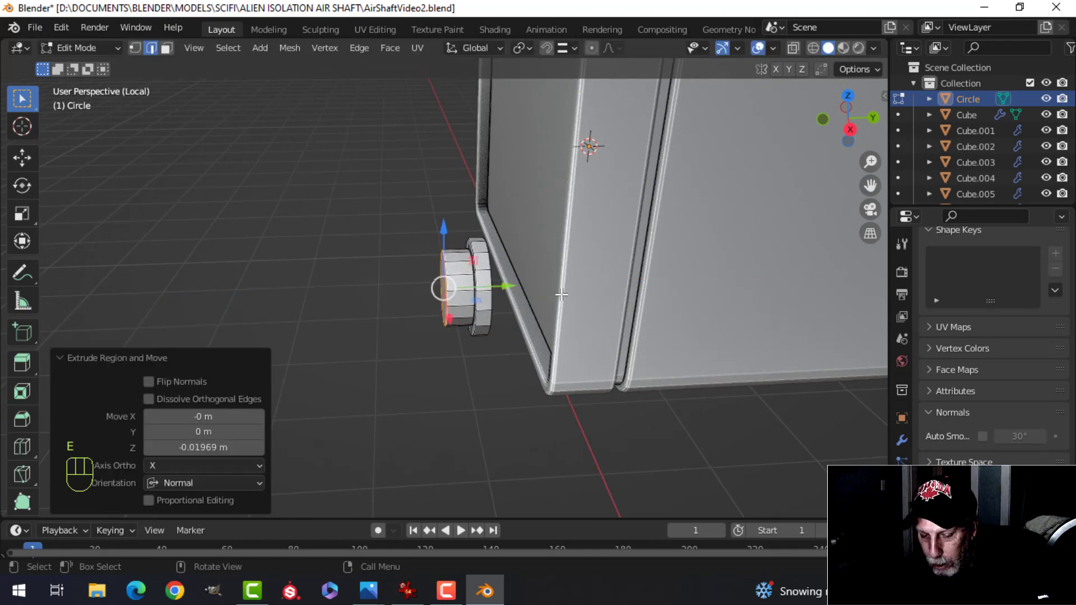
Bevel the front edge of the inner extrusion with several segments to round it into a dome
{"action": "key", "text": "ctrl+b"}
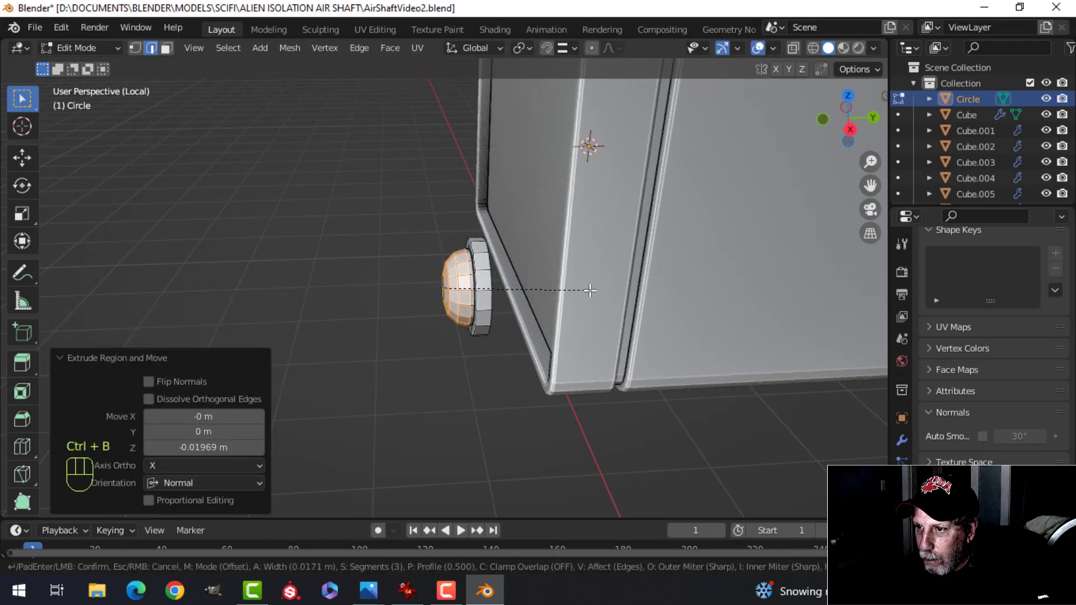
{"action": "key", "text": "Escape"}
{"action": "key", "text": "alt+a"}
{"action": "middle_click_drag", "start_coordinate": [590, 291], "coordinate": [538, 303], "text": "shift"}
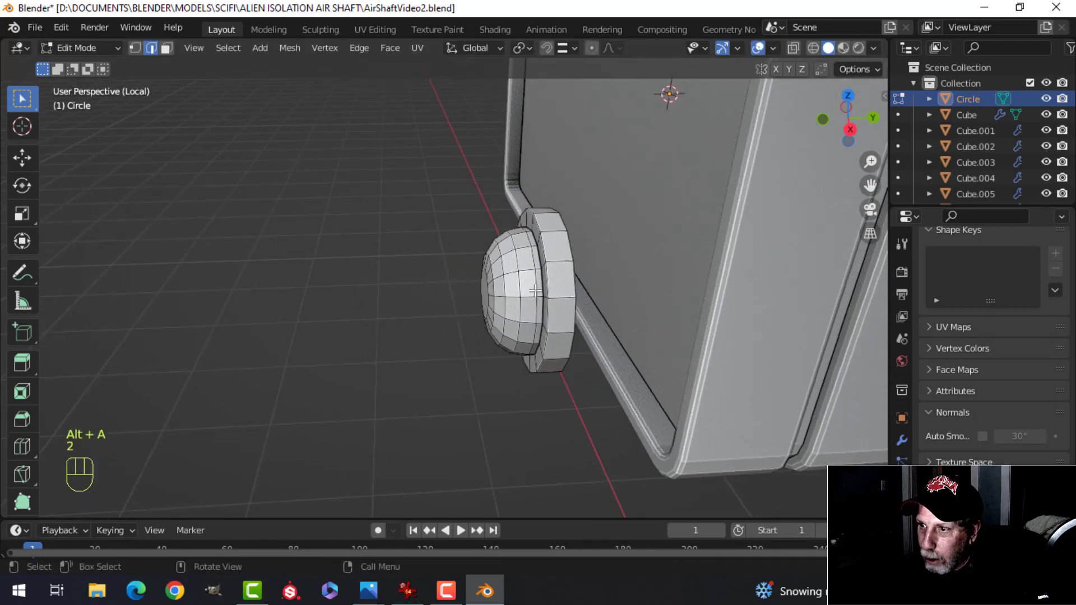
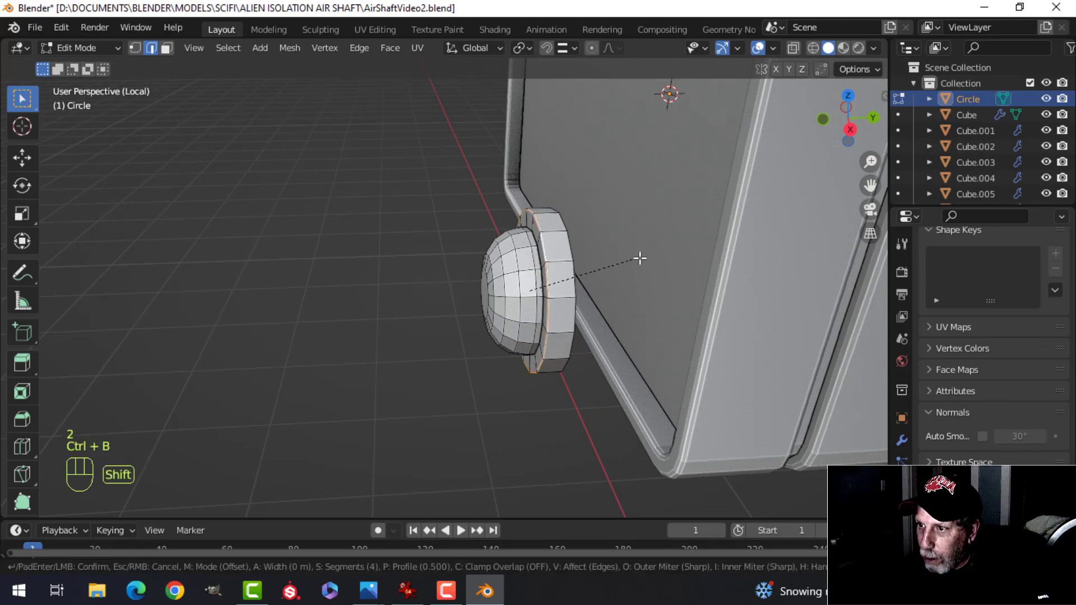
Bevel the flange's outer front edge loop about 0.0017 m with one segment
{"action": "key", "text": "ctrl+b"}
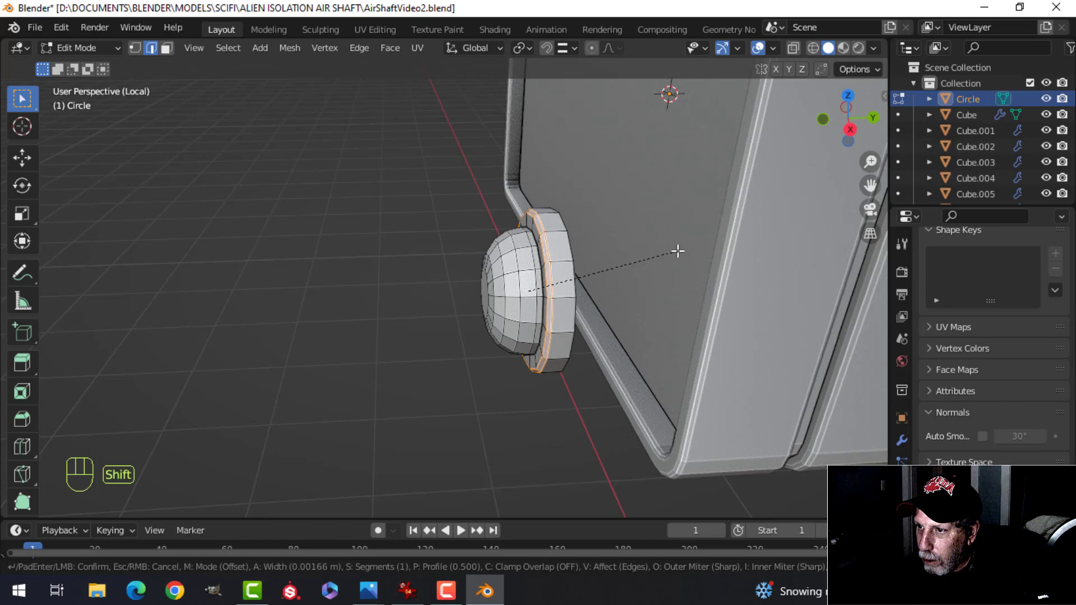
{"action": "left_click", "coordinate": [678, 251]}
{"action": "middle_click_drag", "start_coordinate": [679, 250], "coordinate": [532, 287]}
{"action": "key", "text": "alt+a"}
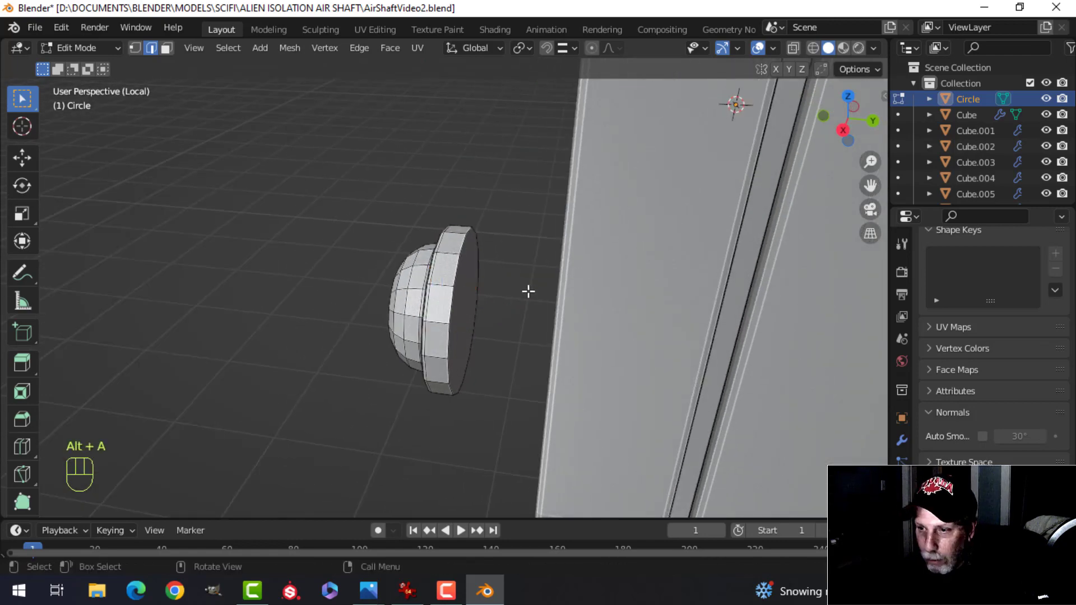
Delete the flange's back face and move the whole domed rivet along Y onto the connector box face
{"action": "key", "text": "x"}
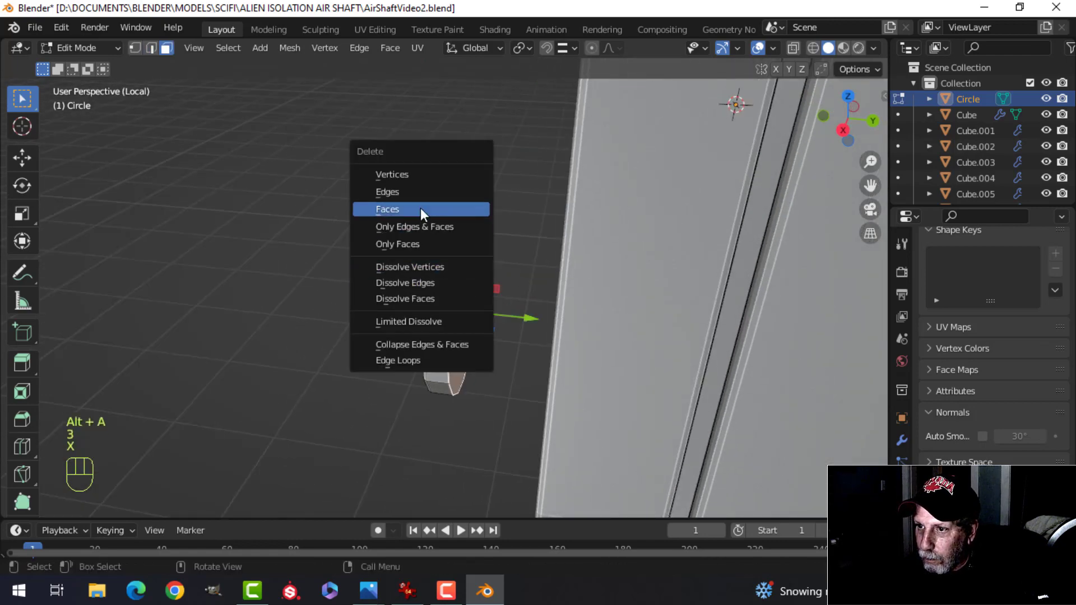
{"action": "key", "text": "a"}
{"action": "middle_click_drag", "start_coordinate": [491, 313], "coordinate": [530, 320]}
{"action": "left_click_drag", "start_coordinate": [538, 321], "coordinate": [660, 320]}
Apply smooth shading to the domed rivet and leave local view to show the whole air shaft
{"action": "key", "text": "Tab"}
{"action": "right_click", "coordinate": [617, 289]}
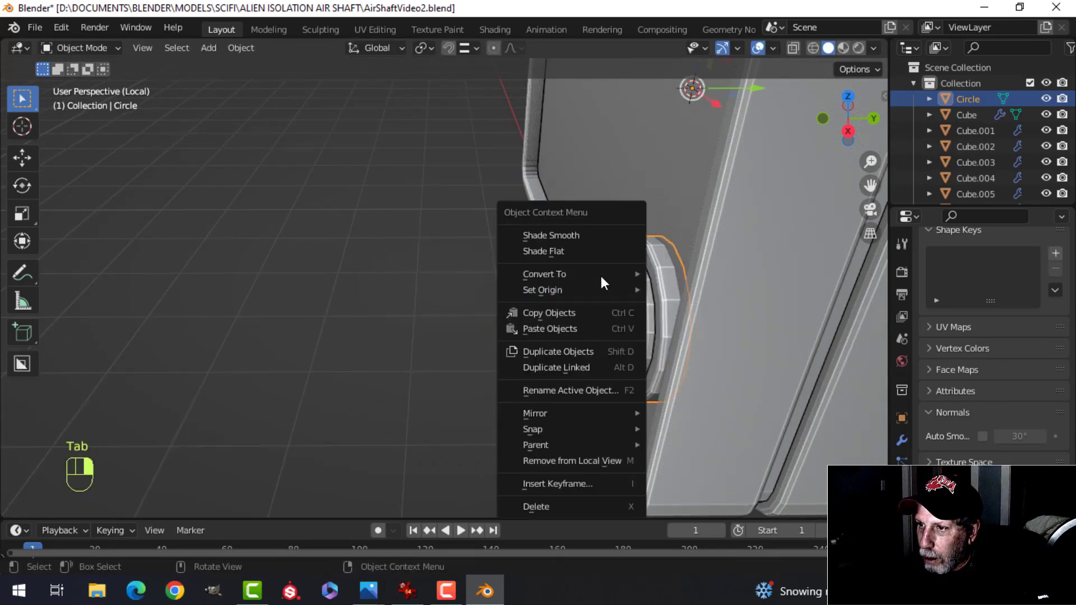
{"action": "left_click", "coordinate": [591, 236]}
{"action": "scroll", "coordinate": [586, 253], "scroll_direction": "down", "scroll_amount": 4}
{"action": "key", "text": "alt+a"}
{"action": "middle_click_drag", "start_coordinate": [489, 297], "coordinate": [533, 240]}
{"action": "key", "text": "KP_Divide"}
Nudge the domed rivet's geometry slightly along negative X, away from the connector box's edge
{"action": "scroll", "coordinate": [459, 313], "scroll_direction": "up", "scroll_amount": 2}
{"action": "middle_click_drag", "start_coordinate": [532, 241], "coordinate": [570, 281]}
{"action": "scroll", "coordinate": [474, 281], "scroll_direction": "up", "scroll_amount": 2}
{"action": "left_click", "coordinate": [506, 307]}
{"action": "key", "text": "Tab"}
{"action": "key", "text": "a"}
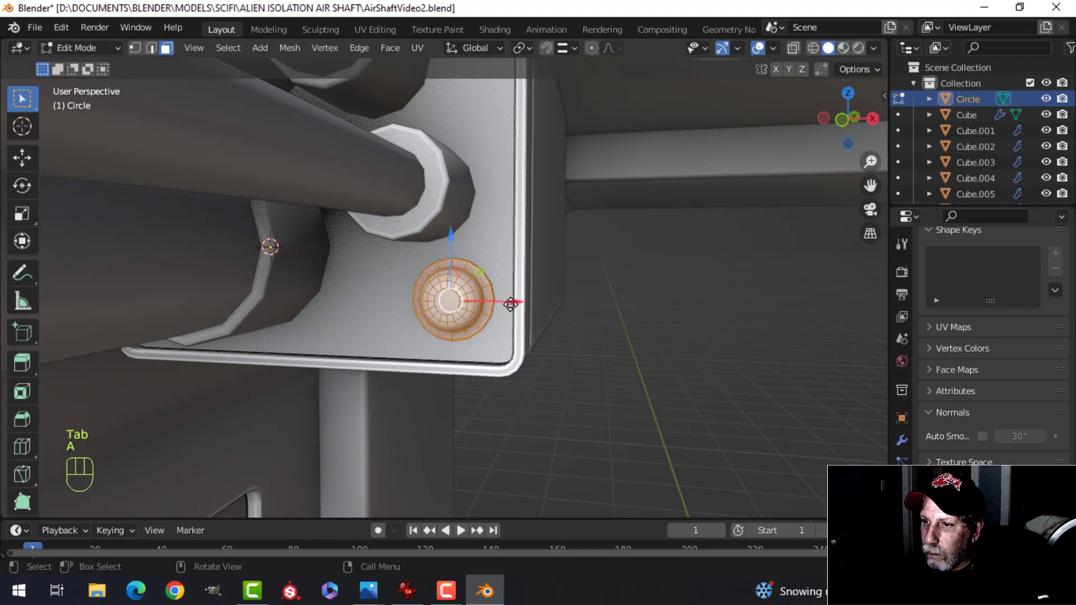
{"action": "left_click_drag", "start_coordinate": [511, 305], "coordinate": [505, 304]}
{"action": "key", "text": "Tab"}
{"action": "scroll", "coordinate": [539, 285], "scroll_direction": "down", "scroll_amount": 5}
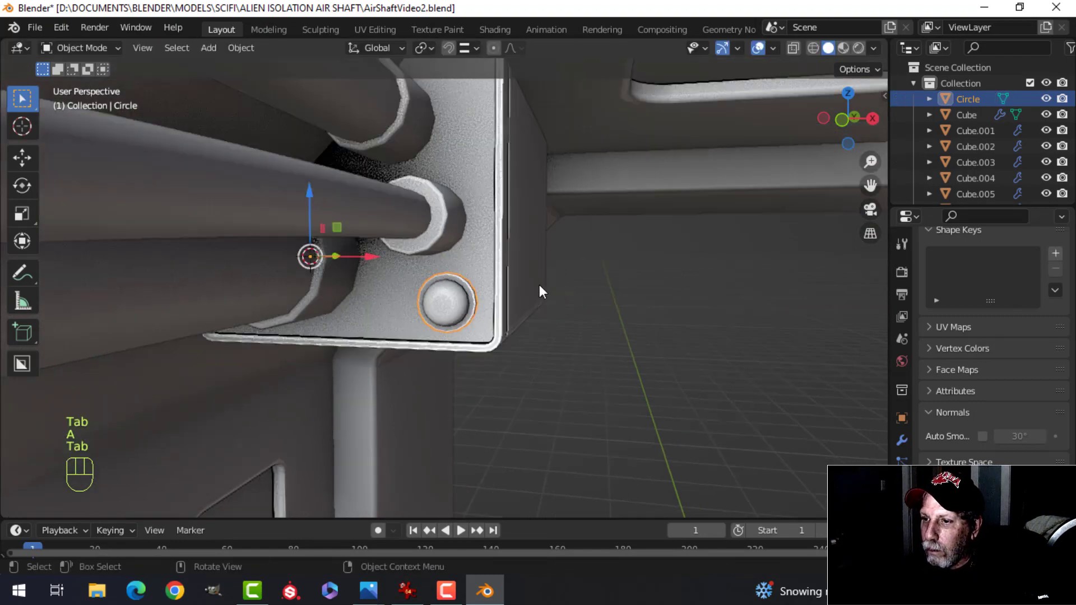
Save the file and turn on the Face Orientation overlay to check the normals
{"action": "key", "text": "alt+a"}
{"action": "middle_click_drag", "start_coordinate": [533, 299], "coordinate": [687, 179]}
{"action": "key", "text": "ctrl+s"}
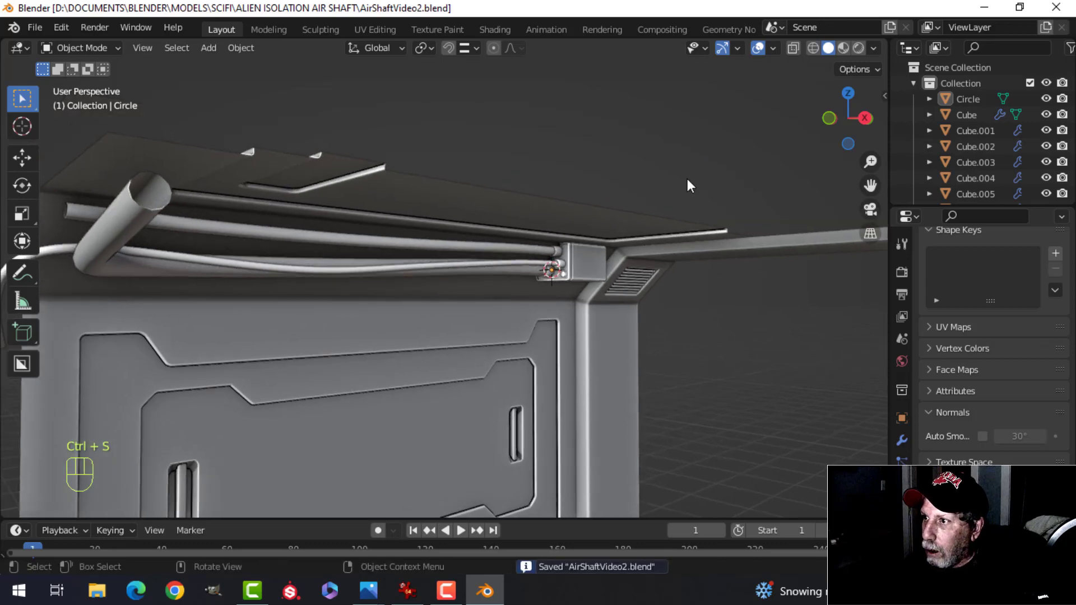
{"action": "left_click", "coordinate": [774, 49]}
{"action": "left_click", "coordinate": [698, 338]}
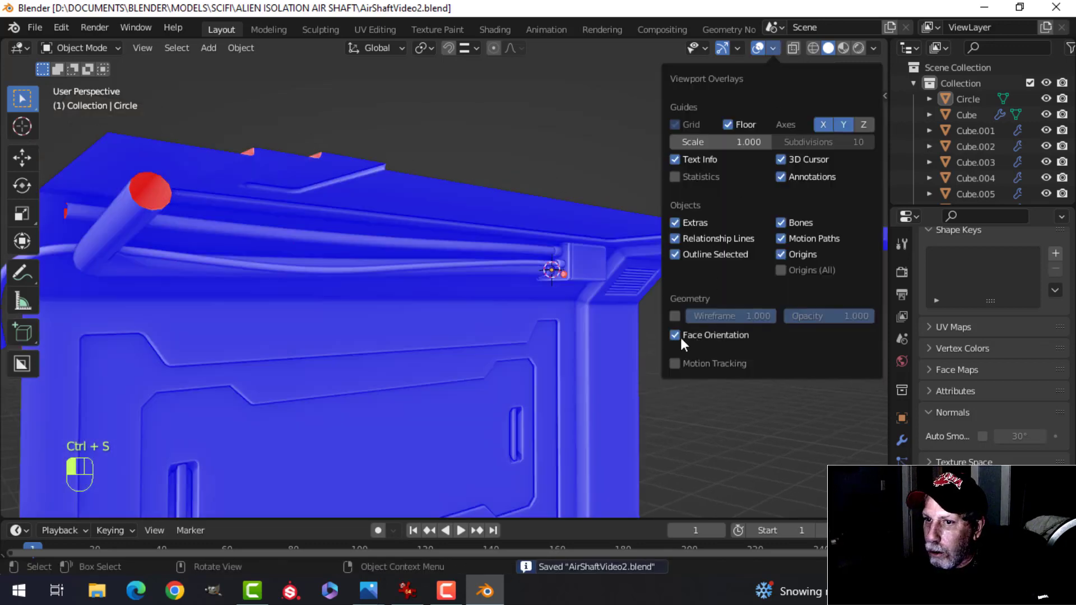
Correct the normals of the domed rivet on the connector box so they face outward
{"action": "scroll", "coordinate": [563, 276], "scroll_direction": "up", "scroll_amount": 7}
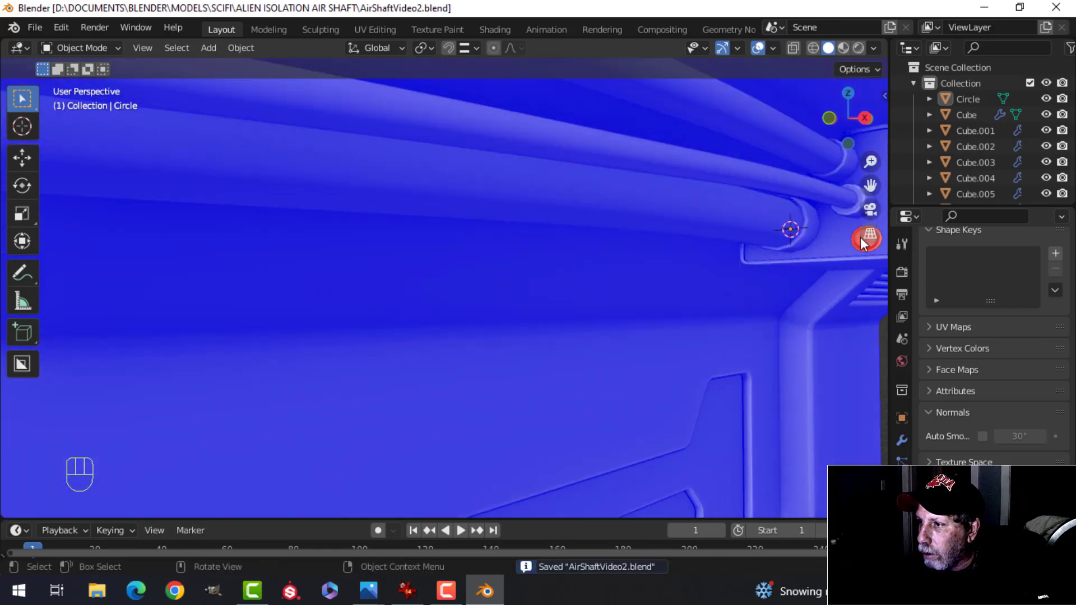
{"action": "left_click", "coordinate": [860, 237]}
{"action": "middle_click_drag", "start_coordinate": [718, 277], "coordinate": [459, 305], "text": "shift"}
{"action": "key", "text": "Tab"}
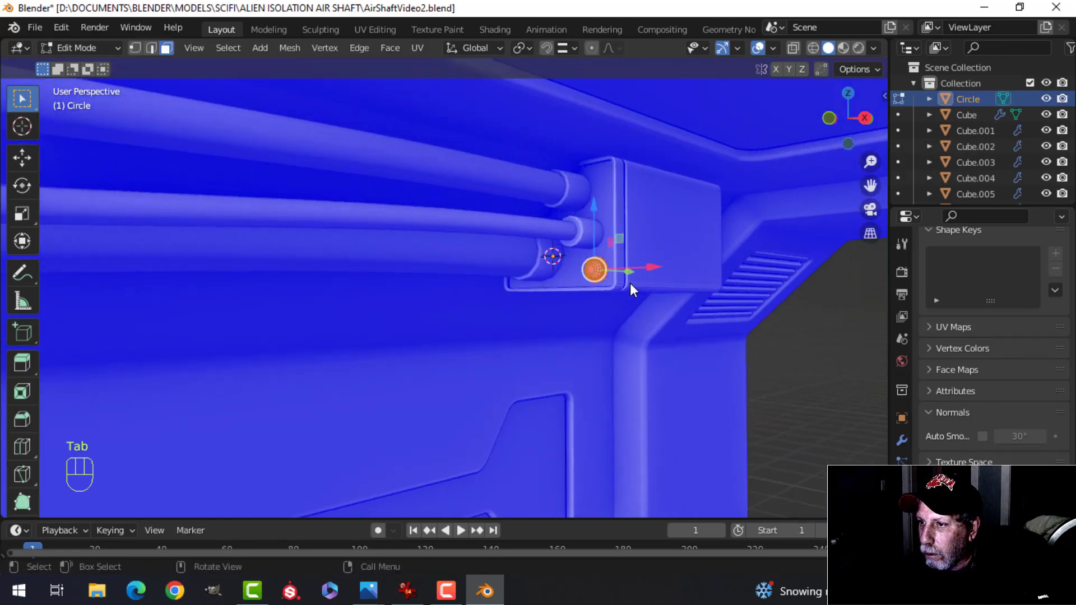
{"action": "key", "text": "a"}
{"action": "key", "text": "alt+n"}
{"action": "left_click", "coordinate": [630, 283]}
{"action": "key", "text": "alt+a"}
{"action": "key", "text": "Tab"}
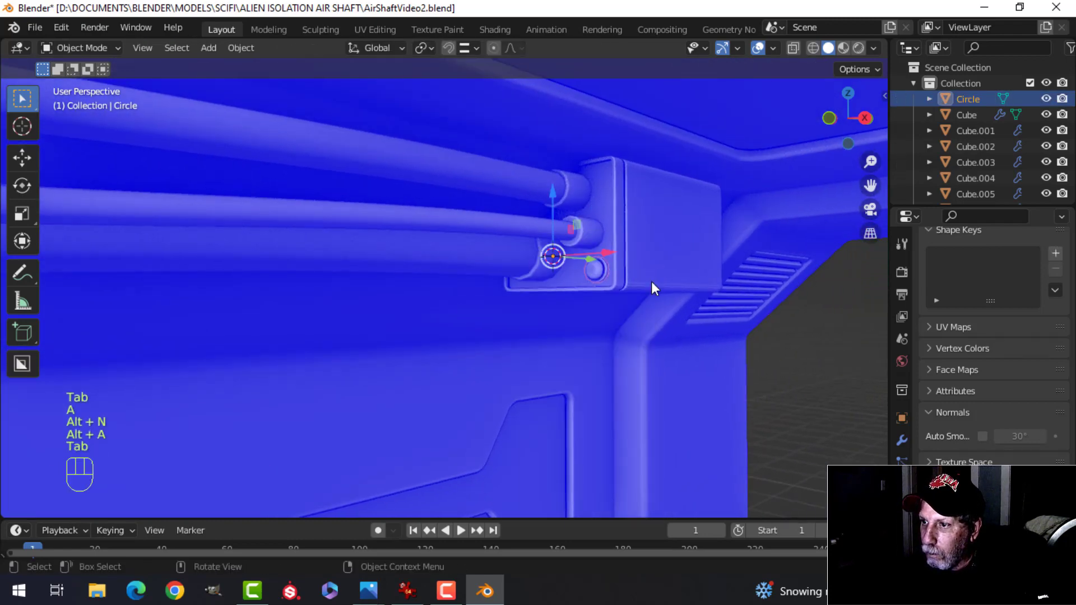
Save the file and turn off the Face Orientation overlay
{"action": "scroll", "coordinate": [361, 291], "scroll_direction": "down", "scroll_amount": 3}
{"action": "key", "text": "alt+a"}
{"action": "scroll", "coordinate": [322, 294], "scroll_direction": "down", "scroll_amount": 3}
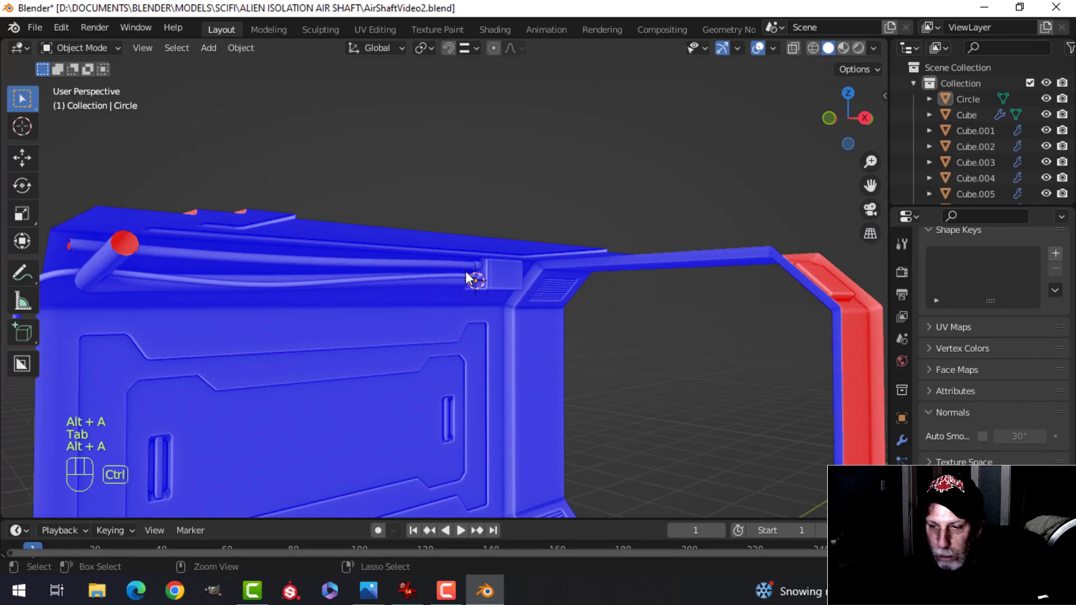
{"action": "key", "text": "ctrl+s"}
{"action": "left_click", "coordinate": [773, 48]}
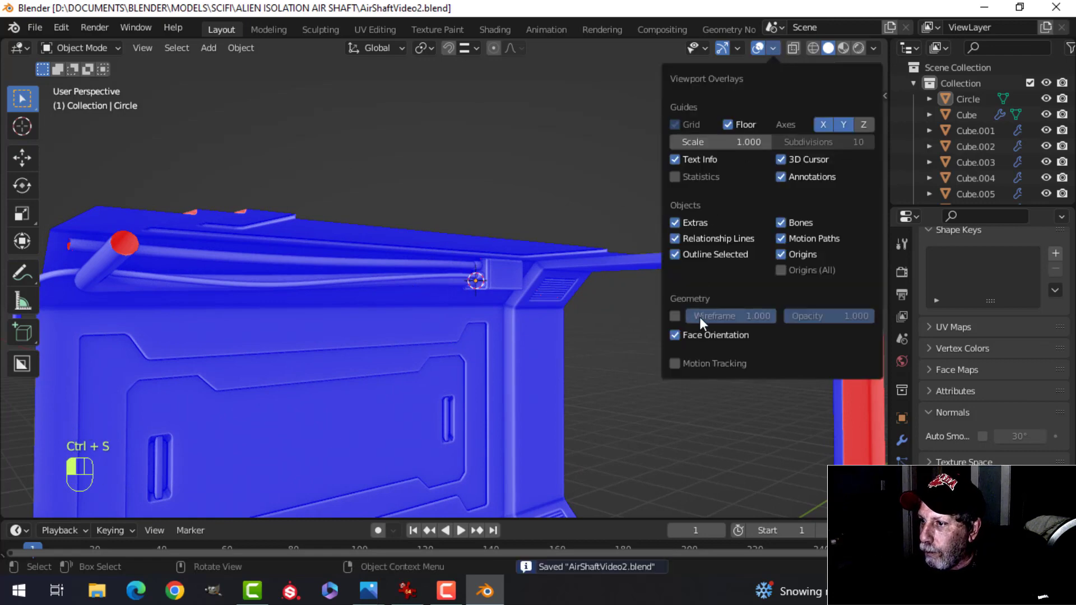
{"action": "left_click", "coordinate": [702, 331]}
{"action": "scroll", "coordinate": [491, 294], "scroll_direction": "down", "scroll_amount": 3}
{"action": "middle_click_drag", "start_coordinate": [491, 294], "coordinate": [539, 240]}
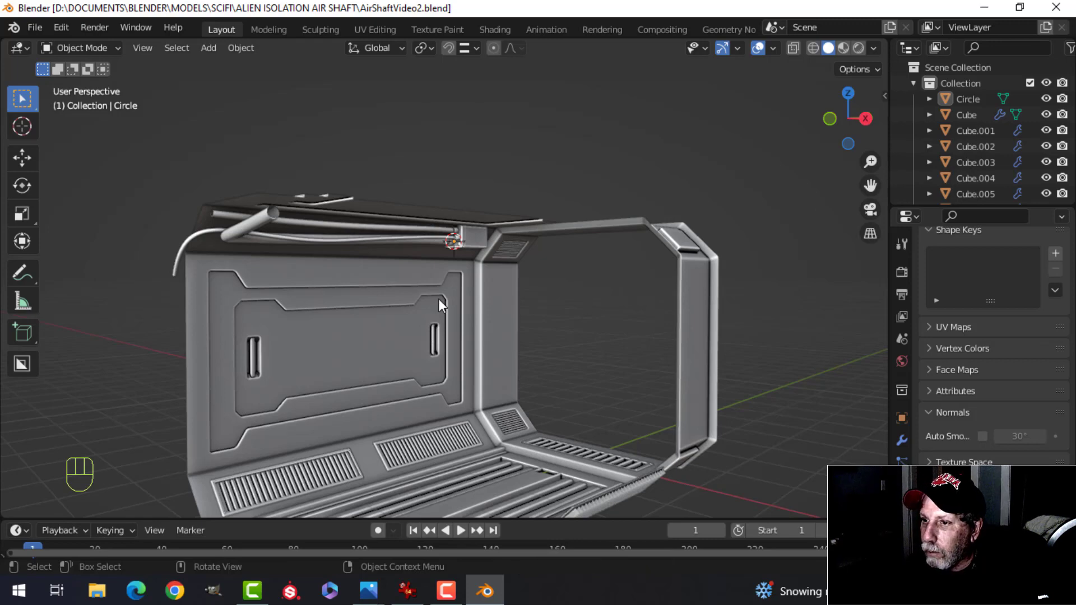
Enable viewport display of the Mirror modifier on the air shaft's main wall section, showing the opposite side wall
{"action": "left_click", "coordinate": [492, 293]}
{"action": "left_click", "coordinate": [398, 279]}
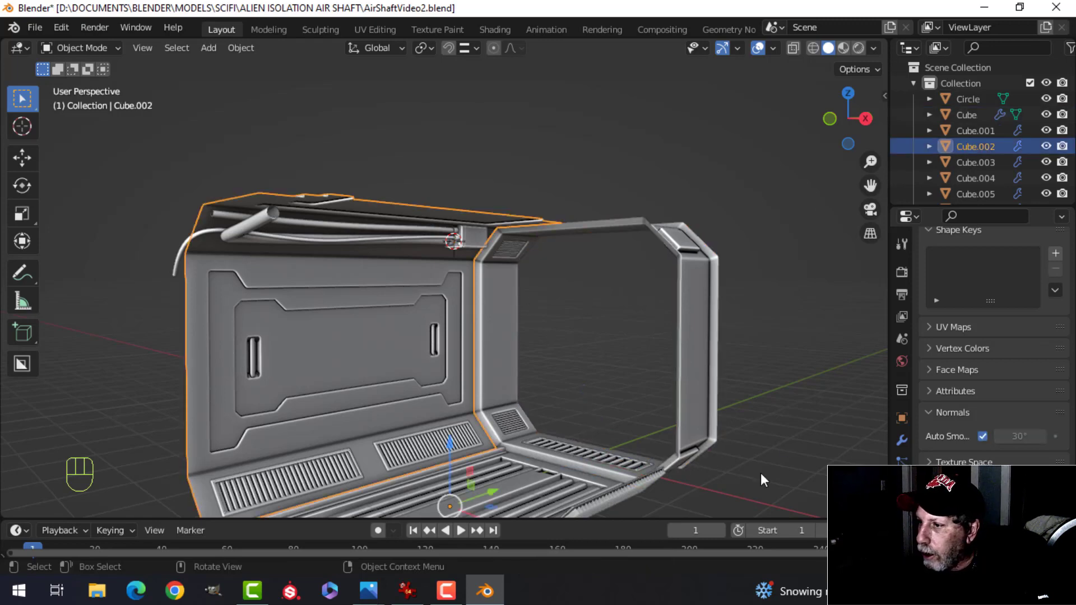
{"action": "left_click", "coordinate": [903, 440]}
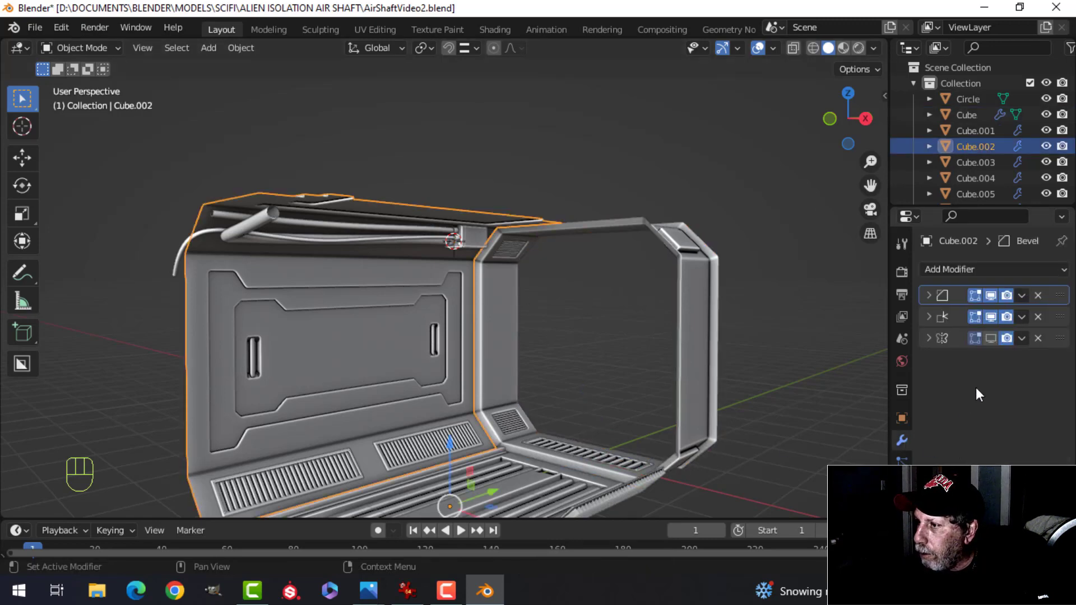
{"action": "left_click", "coordinate": [991, 337]}
{"action": "middle_click_drag", "start_coordinate": [552, 301], "coordinate": [601, 281]}
{"action": "scroll", "coordinate": [541, 301], "scroll_direction": "up", "scroll_amount": 1}
{"action": "key", "text": "alt+a"}
Turn on viewport shadows and switch the viewport lighting to MatCap, with gizmos and overlays hidden
{"action": "left_click", "coordinate": [874, 48]}
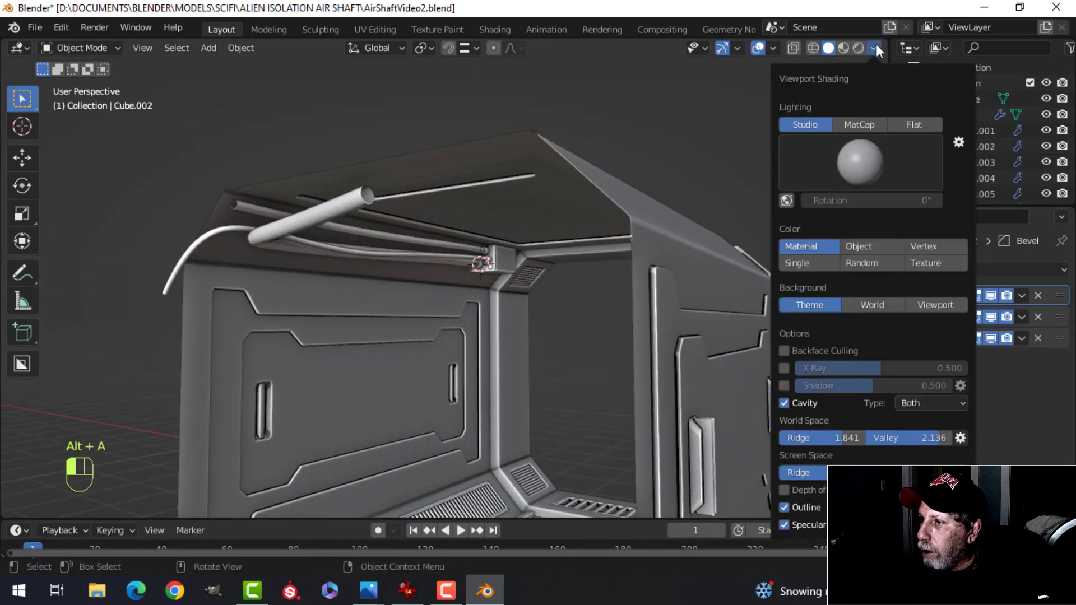
{"action": "left_click", "coordinate": [784, 386]}
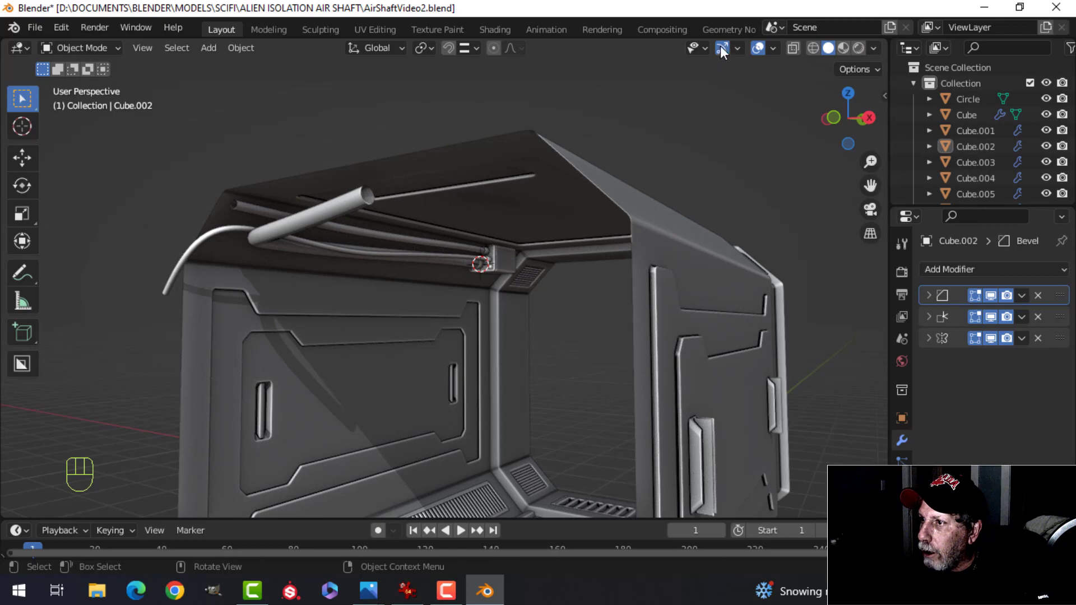
{"action": "left_click", "coordinate": [875, 49]}
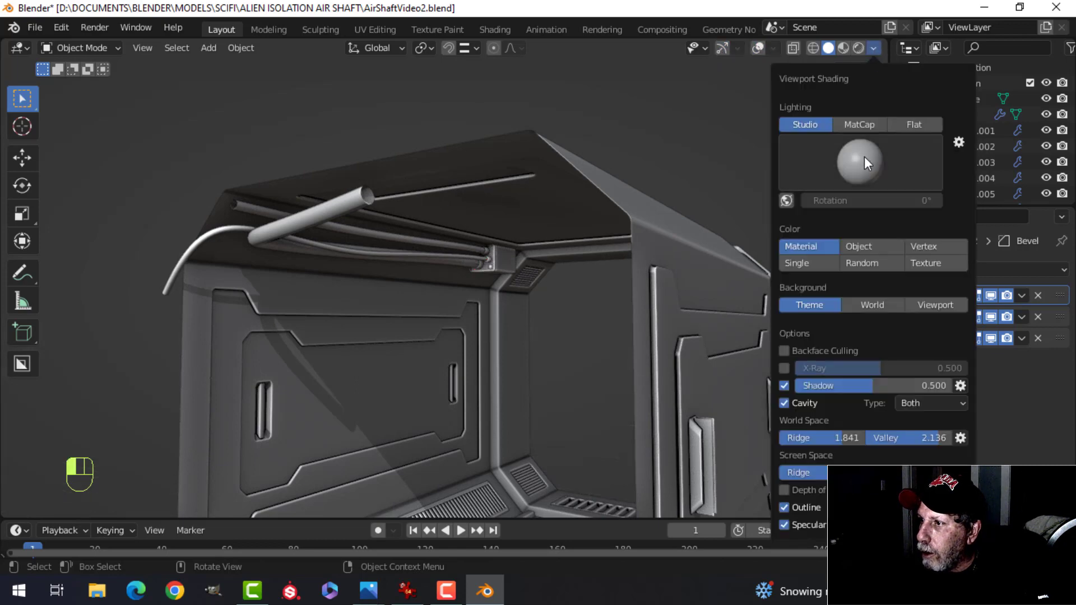
{"action": "left_click", "coordinate": [858, 128]}
Examine the air shaft's wall panels, floor grates, corner vents and pipes under the dark MatCap lighting
{"action": "scroll", "coordinate": [538, 315], "scroll_direction": "up", "scroll_amount": 4}
{"action": "middle_click_drag", "start_coordinate": [539, 314], "coordinate": [408, 310], "text": "shift"}
{"action": "scroll", "coordinate": [567, 303], "scroll_direction": "up", "scroll_amount": 3}
{"action": "scroll", "coordinate": [453, 288], "scroll_direction": "down", "scroll_amount": 4}
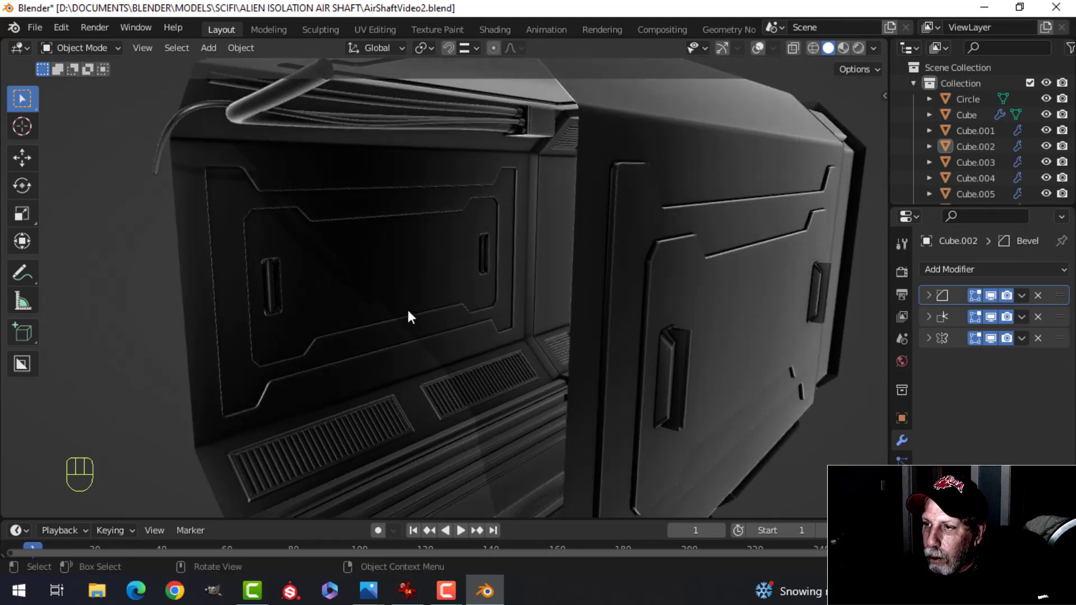
{"action": "scroll", "coordinate": [677, 185], "scroll_direction": "down", "scroll_amount": 6}
{"action": "middle_click_drag", "start_coordinate": [677, 185], "coordinate": [529, 214]}
{"action": "scroll", "coordinate": [604, 218], "scroll_direction": "up", "scroll_amount": 5}
{"action": "scroll", "coordinate": [529, 215], "scroll_direction": "up", "scroll_amount": 2}
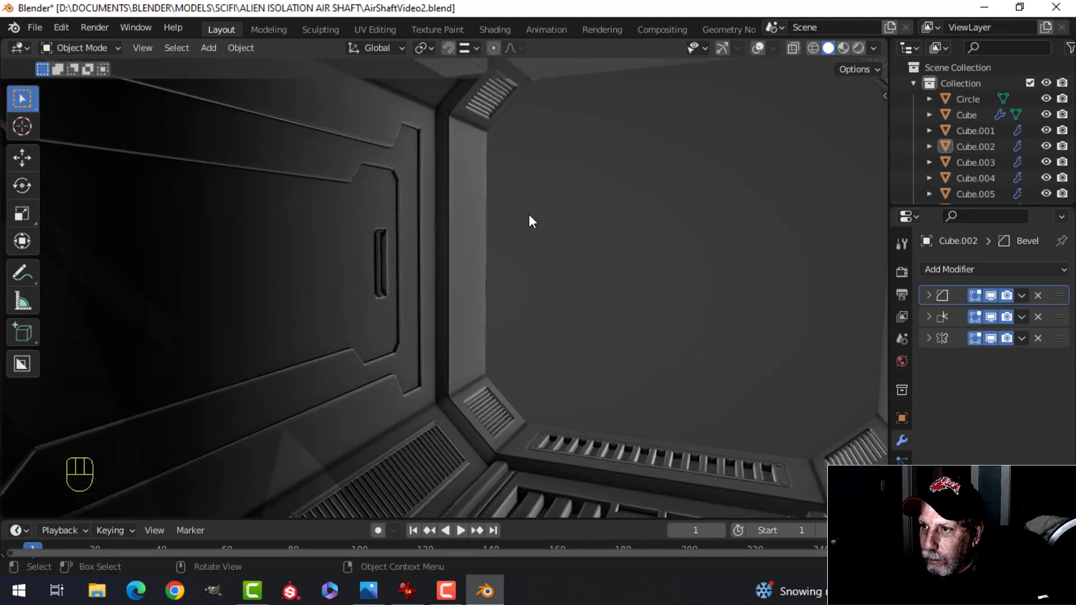
{"action": "scroll", "coordinate": [529, 216], "scroll_direction": "down", "scroll_amount": 3}
{"action": "middle_click_drag", "start_coordinate": [511, 212], "coordinate": [543, 217], "text": "shift"}
{"action": "scroll", "coordinate": [458, 158], "scroll_direction": "down", "scroll_amount": 3}
{"action": "middle_click_drag", "start_coordinate": [459, 159], "coordinate": [472, 181], "text": "shift"}
{"action": "middle_click_drag", "start_coordinate": [562, 182], "coordinate": [506, 191], "text": "shift"}
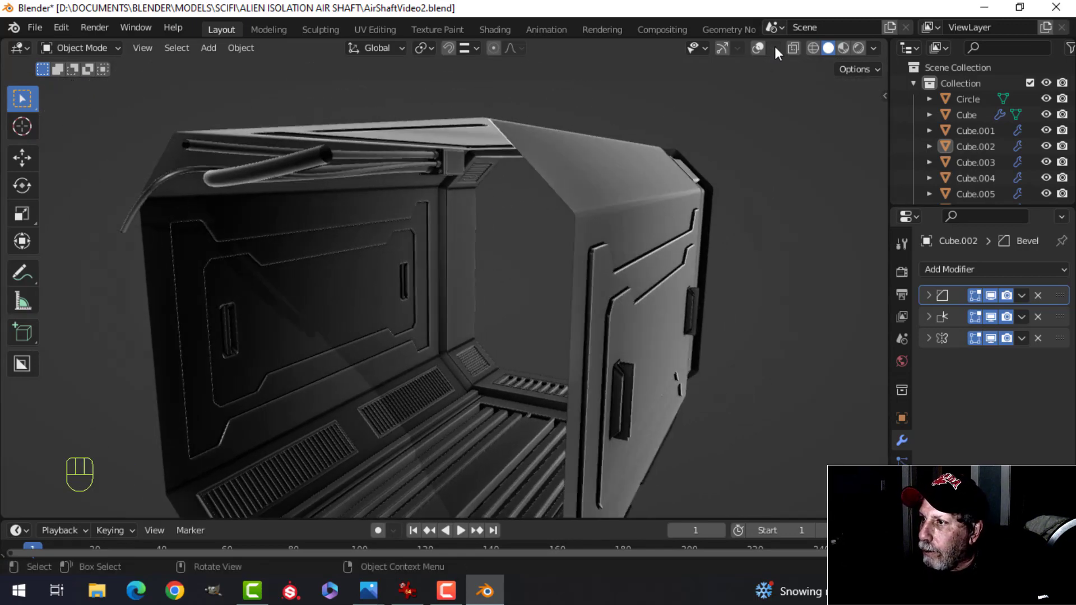
Show the gizmos and overlays again and set the viewport lighting back to Studio
{"action": "left_click", "coordinate": [723, 48]}
{"action": "left_click", "coordinate": [758, 48]}
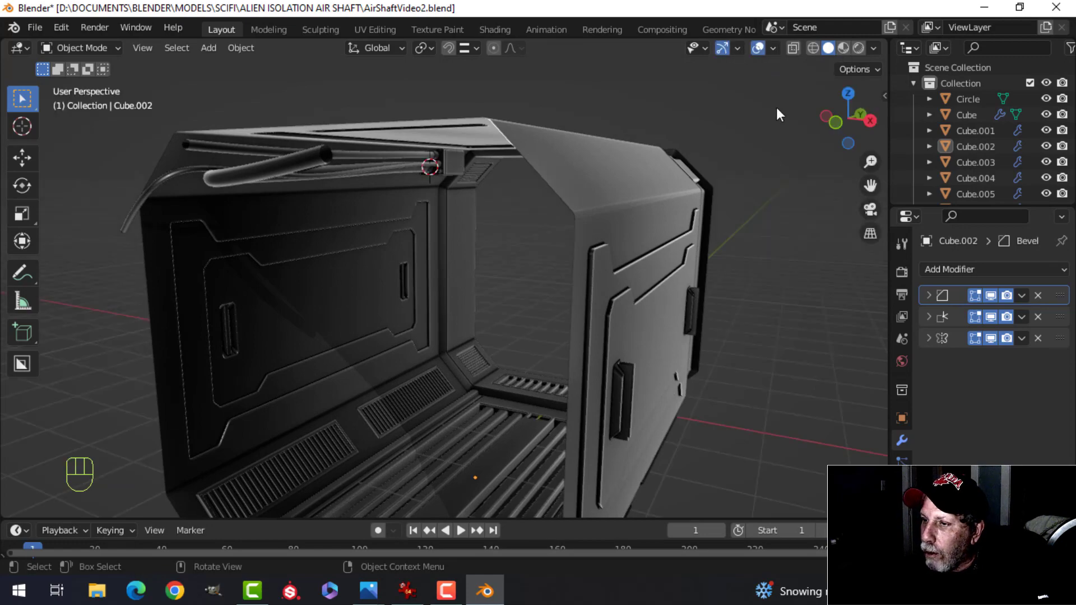
{"action": "left_click", "coordinate": [873, 48]}
{"action": "left_click", "coordinate": [800, 120]}
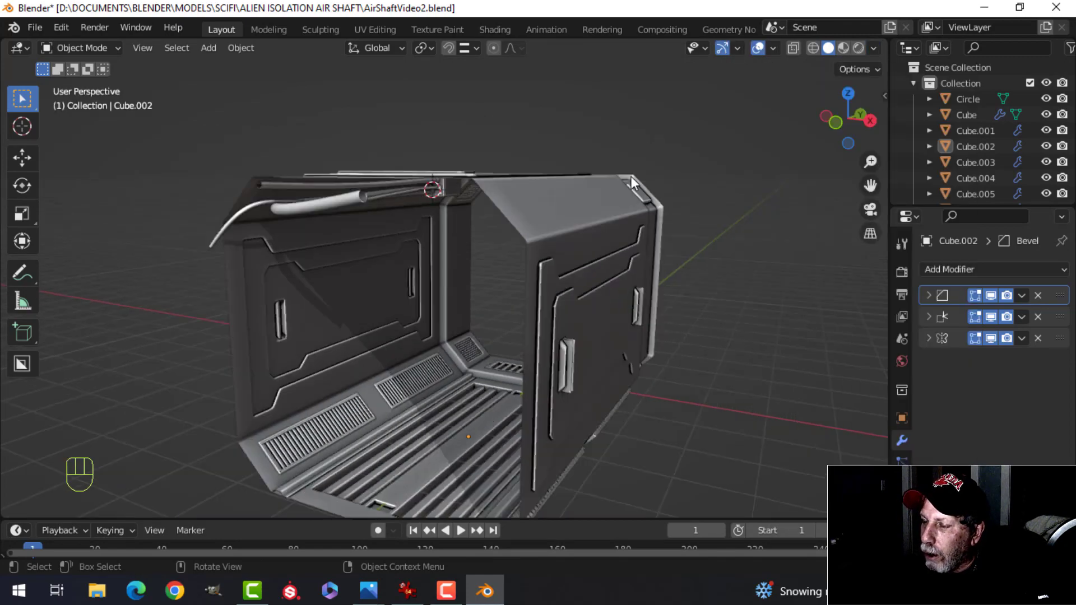
Duplicate the shaft's end frame and move the copy along Y until it butts against the original frame
{"action": "middle_click_drag", "start_coordinate": [630, 176], "coordinate": [439, 162]}
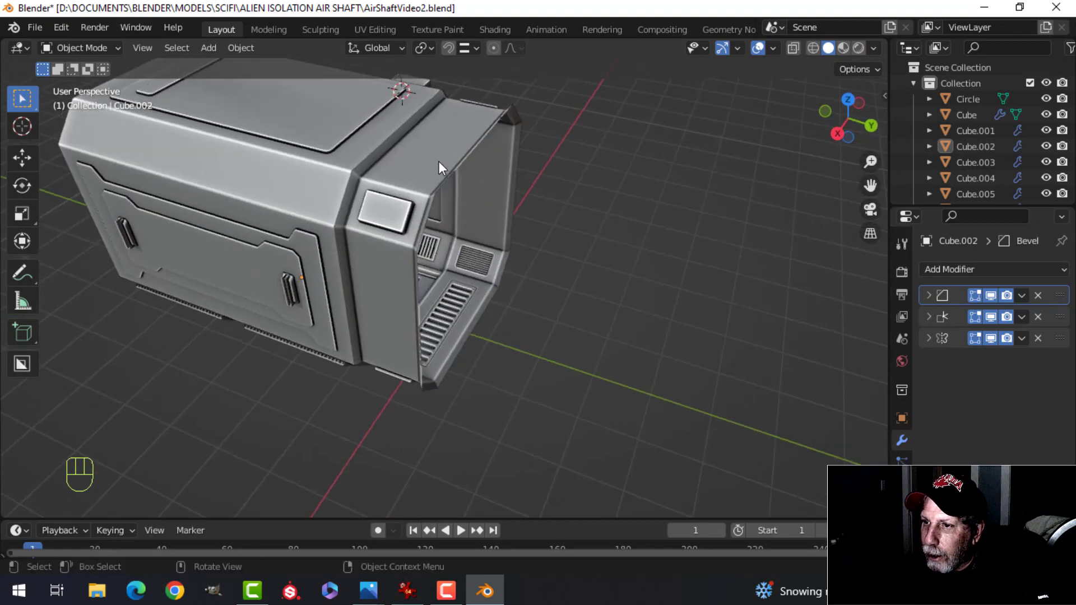
{"action": "left_click", "coordinate": [503, 173]}
{"action": "middle_click_drag", "start_coordinate": [502, 174], "coordinate": [482, 158]}
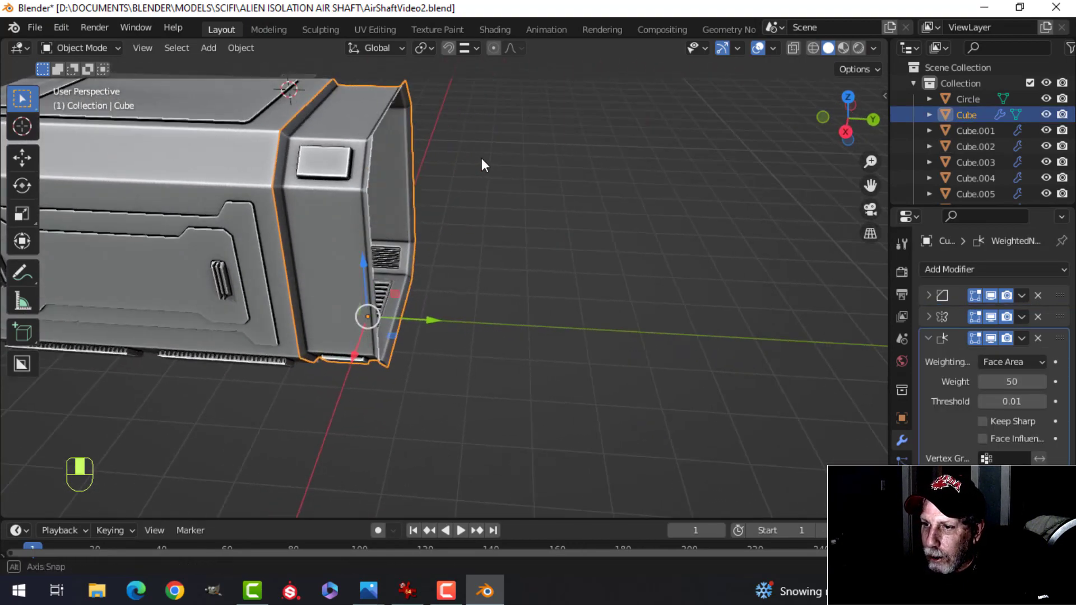
{"action": "key", "text": "shift+d"}
{"action": "left_click", "coordinate": [512, 164]}
{"action": "left_click_drag", "start_coordinate": [435, 320], "coordinate": [544, 308]}
{"action": "middle_click_drag", "start_coordinate": [544, 309], "coordinate": [579, 300]}
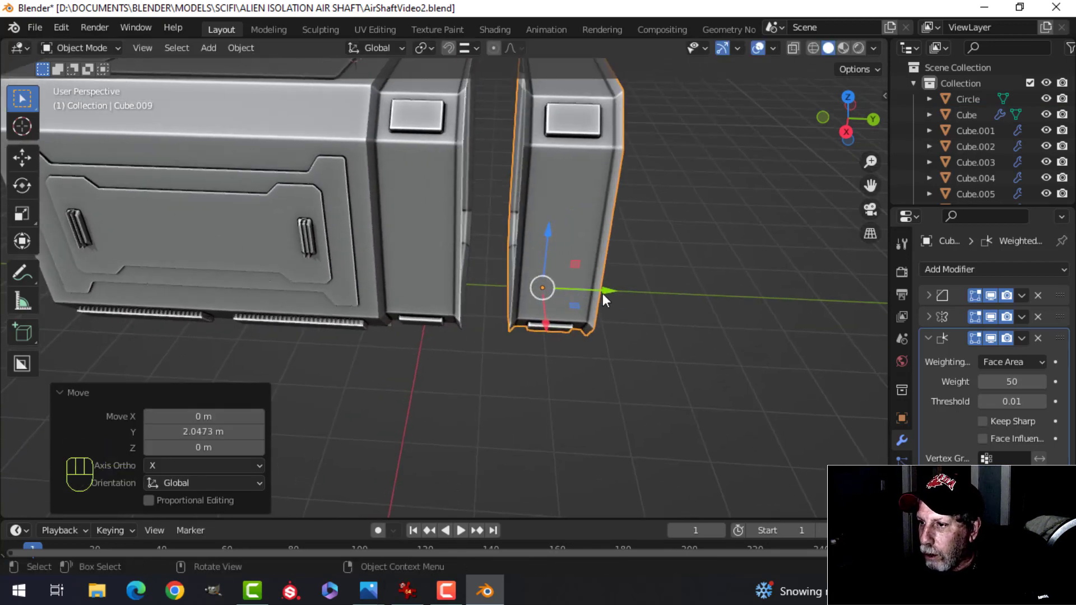
{"action": "left_click_drag", "start_coordinate": [603, 292], "coordinate": [472, 203], "text": "ctrl"}
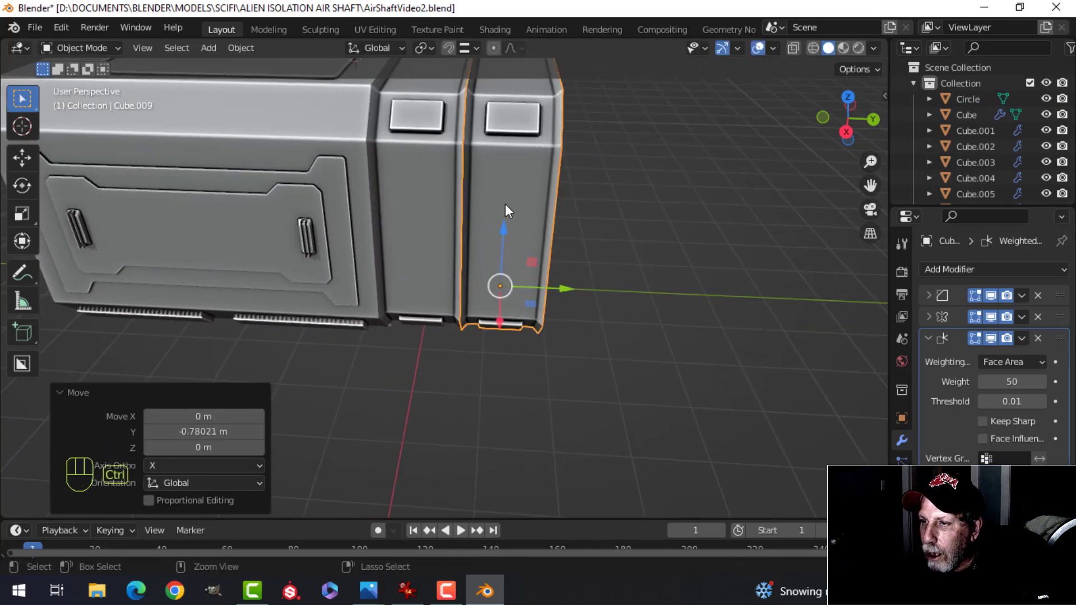
Fill the outer edge loop of the duplicated end frame with a face to close off the shaft, and return to Object Mode
{"action": "key", "text": "alt+a"}
{"action": "middle_click_drag", "start_coordinate": [588, 198], "coordinate": [521, 140]}
{"action": "left_click", "coordinate": [517, 100]}
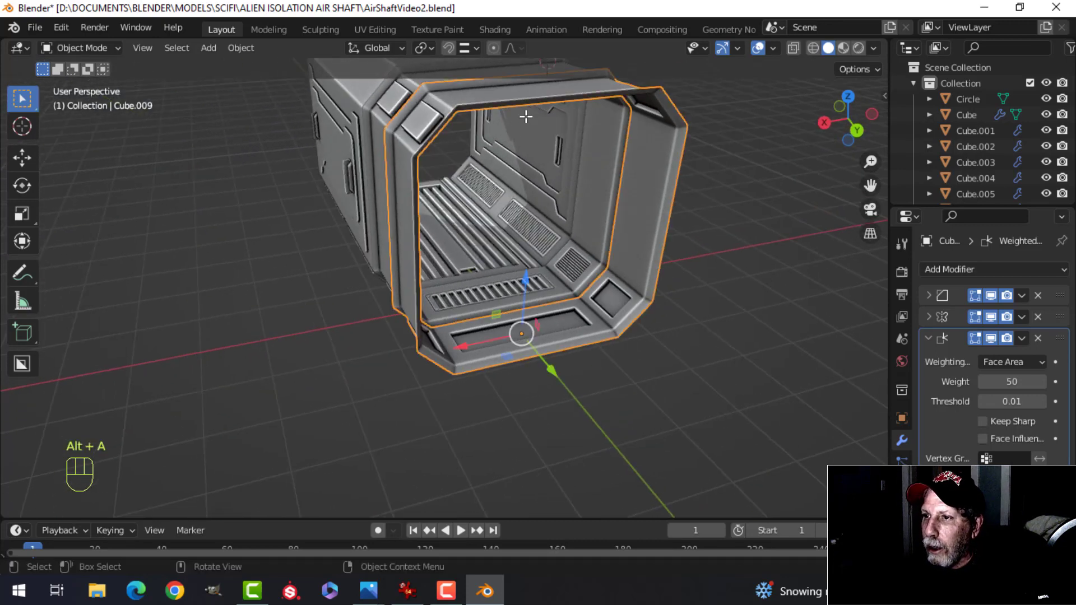
{"action": "key", "text": "Tab"}
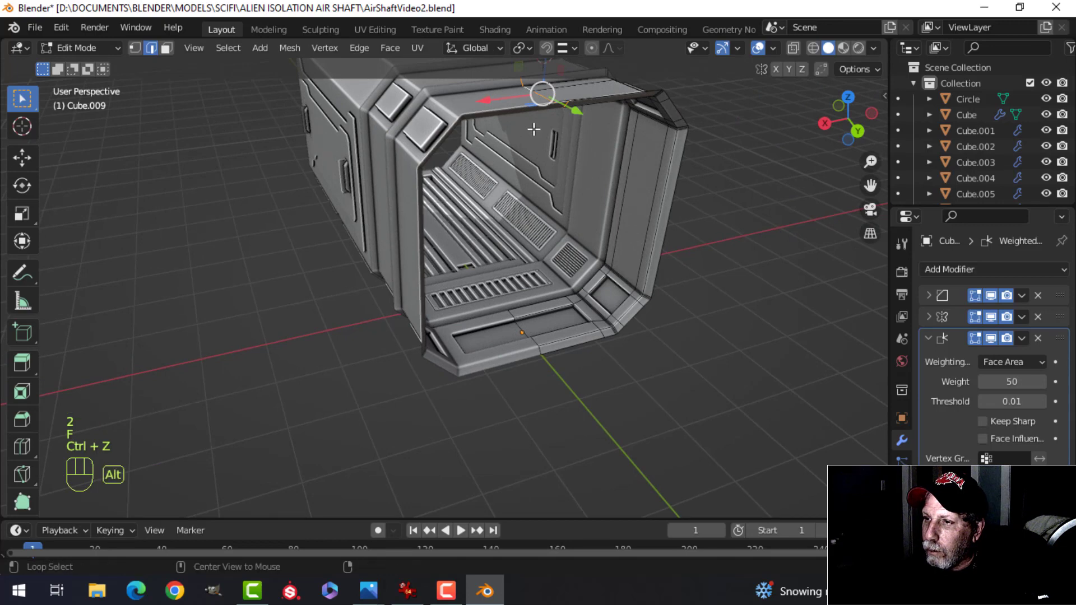
{"action": "left_click", "coordinate": [485, 112], "text": "alt+shift"}
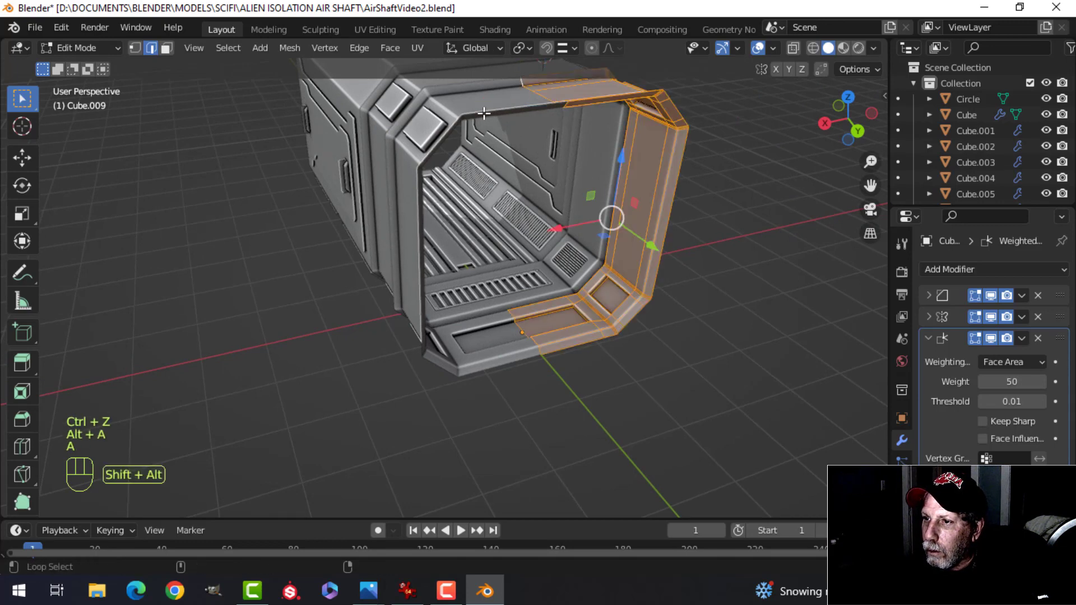
{"action": "key", "text": "alt+a"}
{"action": "middle_click_drag", "start_coordinate": [604, 123], "coordinate": [596, 142]}
{"action": "left_click", "coordinate": [591, 106], "text": "alt+shift"}
{"action": "key", "text": "f"}
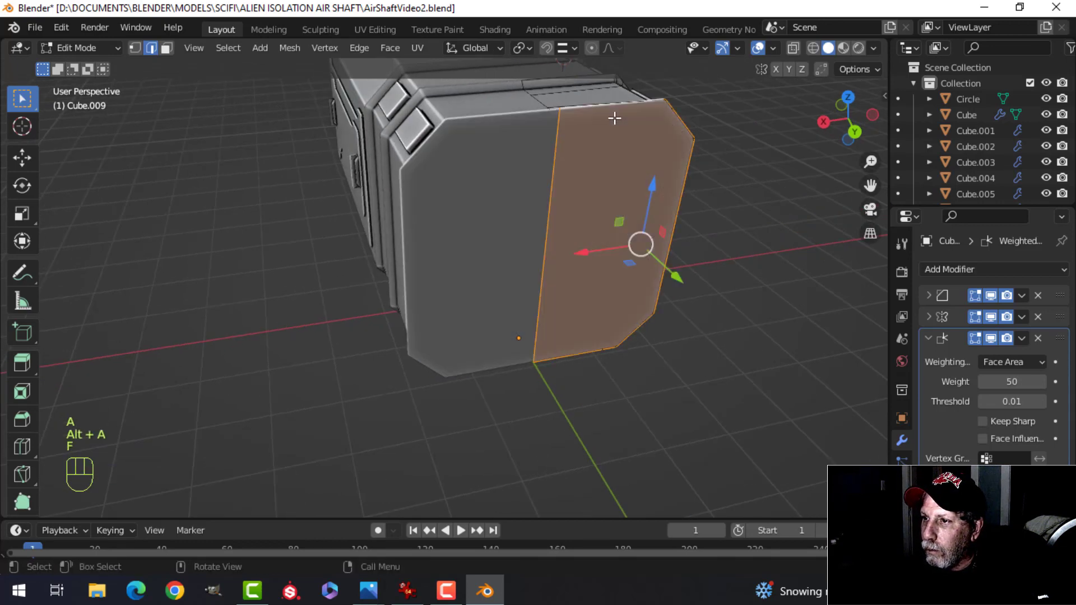
{"action": "key", "text": "alt+a"}
{"action": "middle_click_drag", "start_coordinate": [365, 216], "coordinate": [668, 186]}
{"action": "scroll", "coordinate": [570, 246], "scroll_direction": "up", "scroll_amount": 3}
{"action": "scroll", "coordinate": [570, 246], "scroll_direction": "up", "scroll_amount": 3}
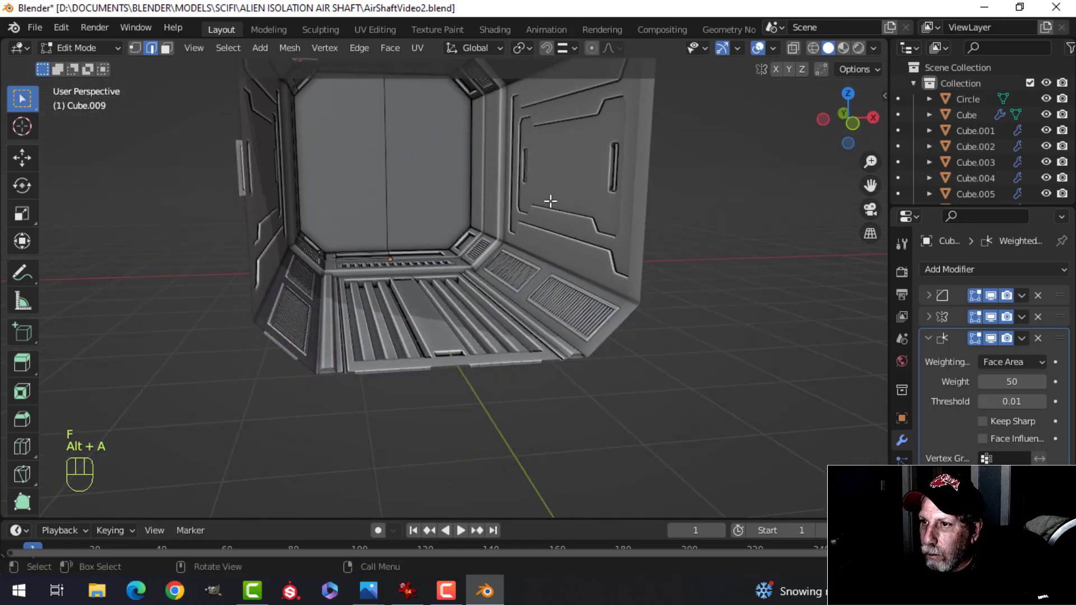
{"action": "key", "text": "Tab"}
{"action": "key", "text": "alt+a"}
Switch the viewport lighting to MatCap and hide the overlays for a view inside the shaft
{"action": "middle_click_drag", "start_coordinate": [546, 204], "coordinate": [421, 234]}
{"action": "left_click", "coordinate": [872, 49]}
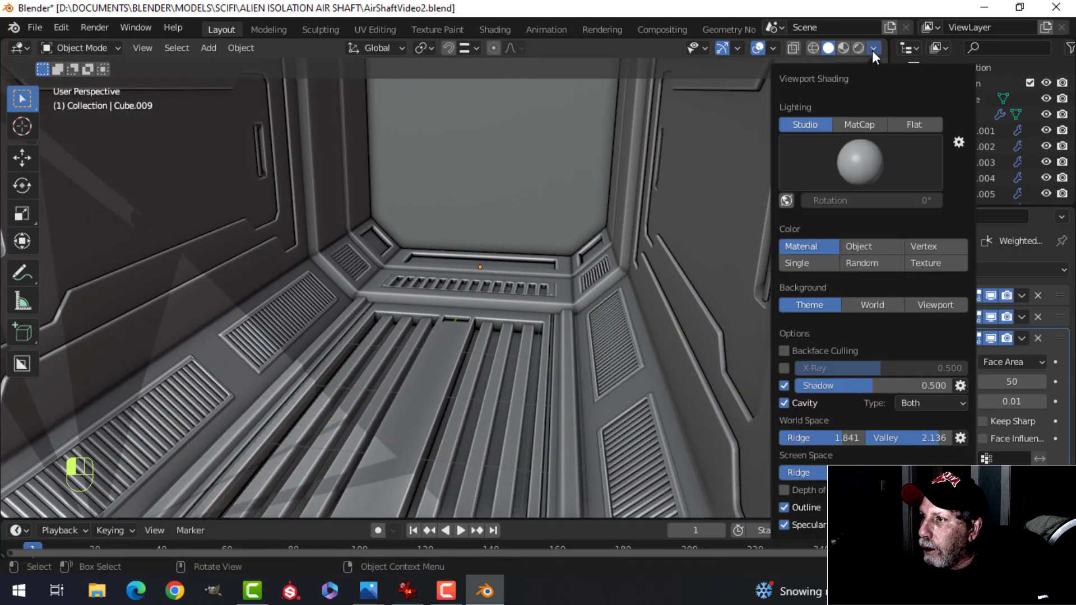
{"action": "left_click", "coordinate": [846, 121]}
{"action": "left_click", "coordinate": [735, 49]}
{"action": "left_click", "coordinate": [758, 48]}
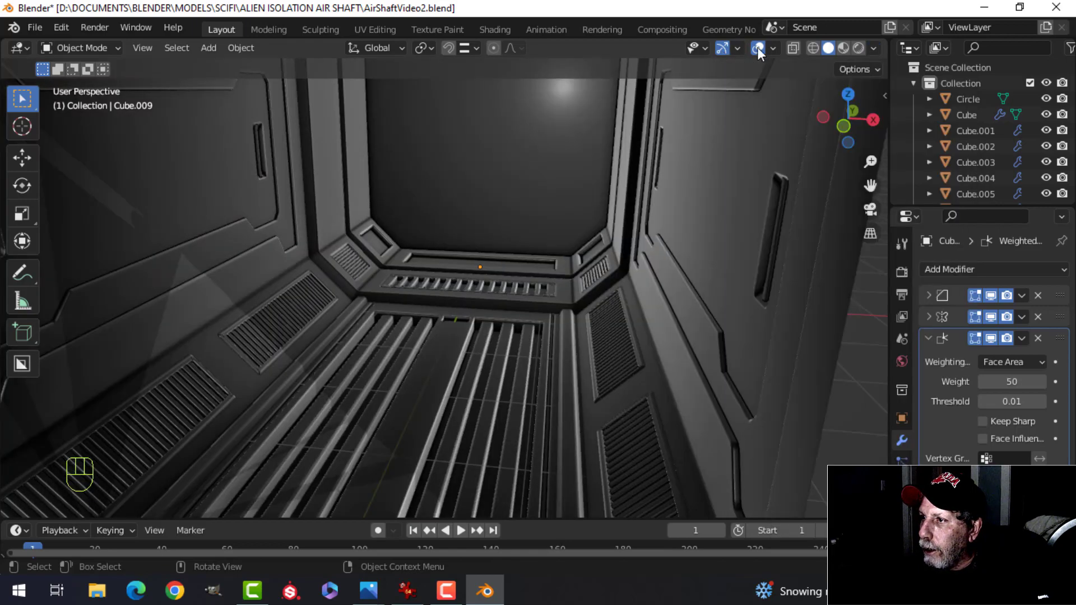
Replace the dark MatCap with a lighter grey metallic one
{"action": "middle_click_drag", "start_coordinate": [749, 74], "coordinate": [846, 64]}
{"action": "left_click", "coordinate": [873, 48]}
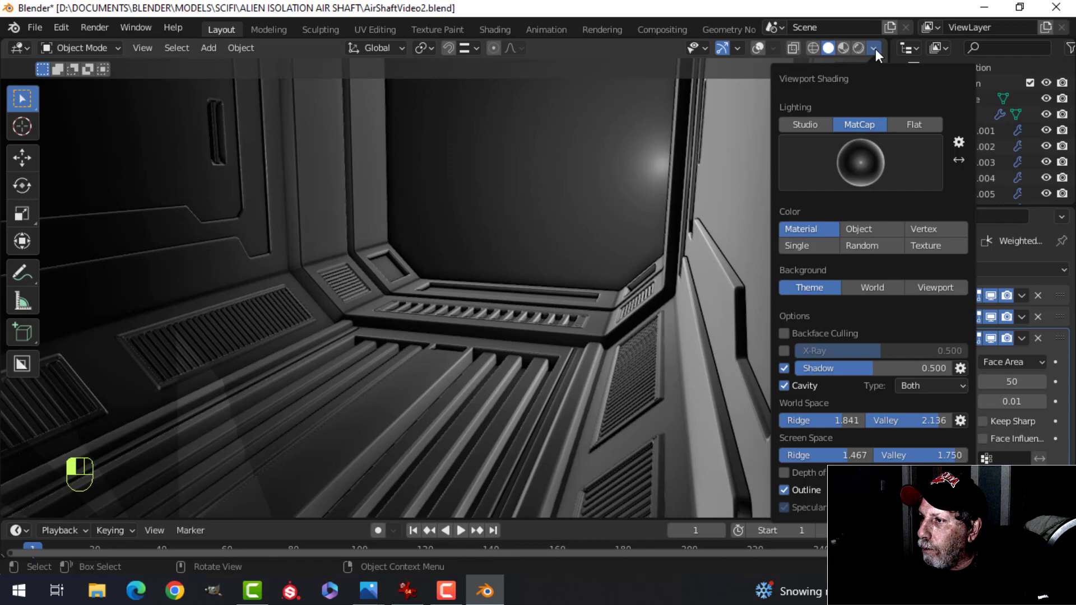
{"action": "left_click", "coordinate": [861, 161]}
{"action": "left_click", "coordinate": [816, 214]}
Examine the closed-off shaft interior, including the ceiling, end wall, side panels, pipes and connector box
{"action": "mouse_move", "coordinate": [701, 213]}
{"action": "middle_mouse_down"}
{"action": "mouse_move", "coordinate": [608, 218]}
{"action": "mouse_move", "coordinate": [704, 260]}
{"action": "mouse_move", "coordinate": [644, 220]}
{"action": "mouse_move", "coordinate": [627, 288]}
{"action": "mouse_move", "coordinate": [600, 284]}
{"action": "mouse_move", "coordinate": [612, 269]}
{"action": "mouse_move", "coordinate": [607, 252]}
{"action": "mouse_move", "coordinate": [655, 263]}
{"action": "mouse_move", "coordinate": [482, 182]}
{"action": "middle_mouse_up"}
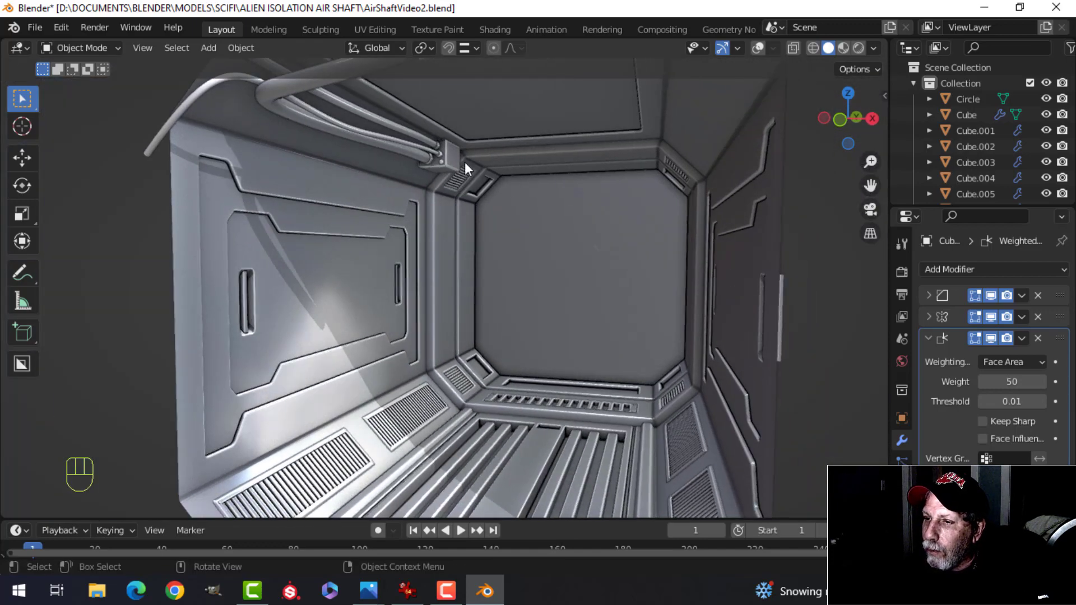
{"action": "middle_click_drag", "start_coordinate": [577, 190], "coordinate": [583, 190]}
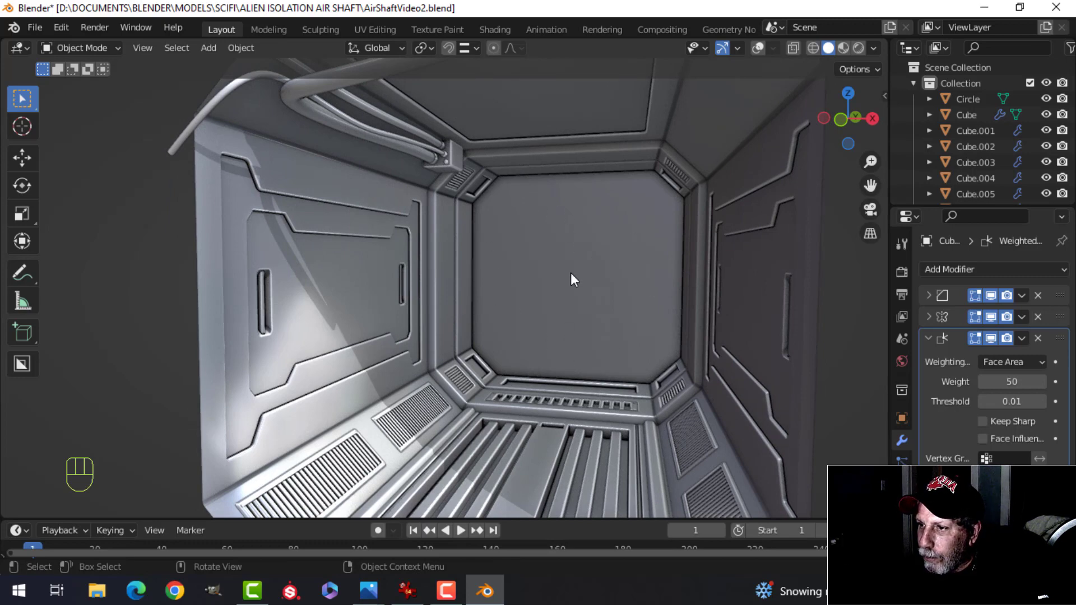
{"action": "scroll", "coordinate": [469, 338], "scroll_direction": "up", "scroll_amount": 4}
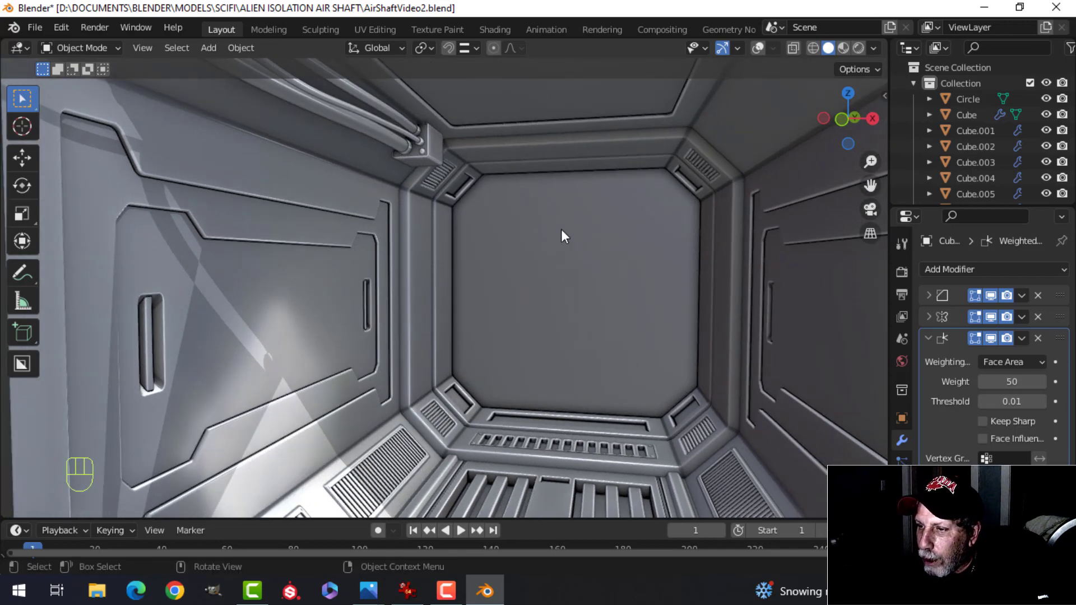
{"action": "middle_click_drag", "start_coordinate": [538, 310], "coordinate": [536, 253]}
{"action": "scroll", "coordinate": [540, 258], "scroll_direction": "down", "scroll_amount": 3}
{"action": "middle_click_drag", "start_coordinate": [536, 253], "coordinate": [534, 217]}
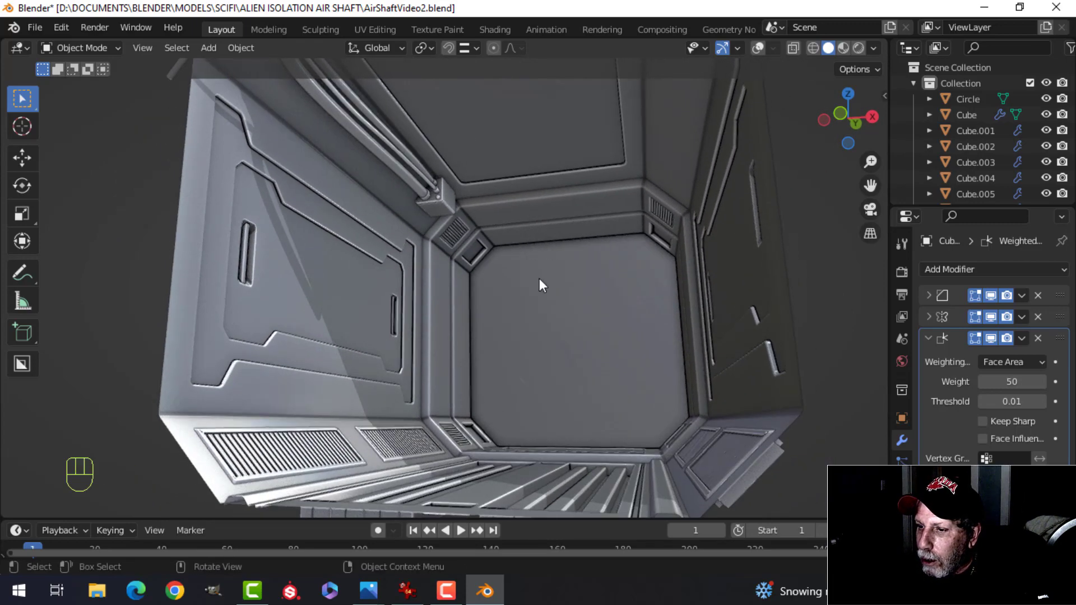
{"action": "scroll", "coordinate": [516, 242], "scroll_direction": "down", "scroll_amount": 3}
{"action": "middle_click_drag", "start_coordinate": [564, 241], "coordinate": [618, 196]}
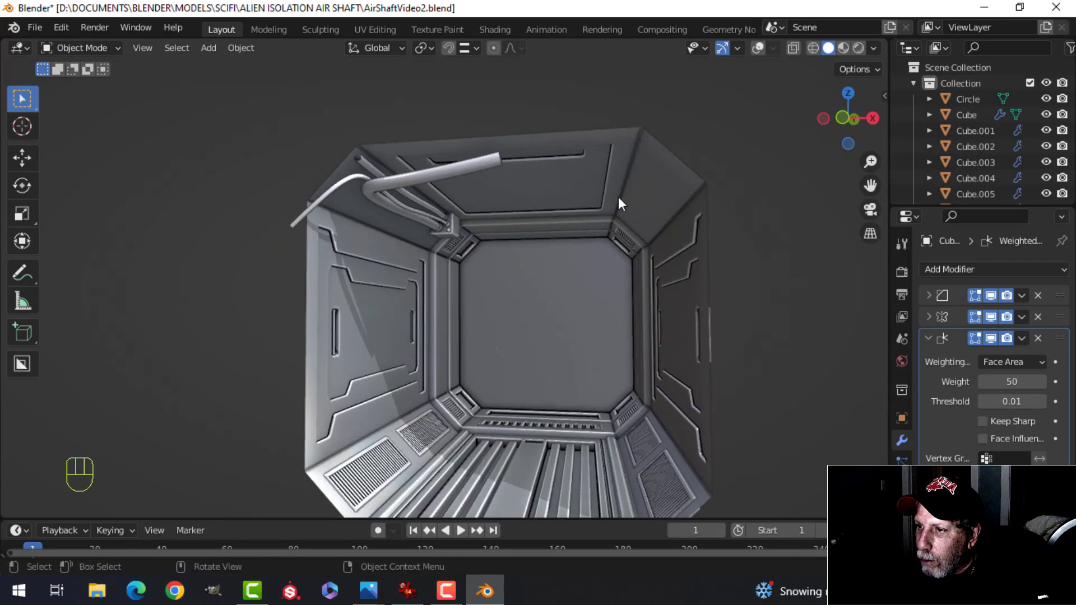
{"action": "scroll", "coordinate": [633, 258], "scroll_direction": "up", "scroll_amount": 4}
{"action": "middle_click_drag", "start_coordinate": [576, 290], "coordinate": [565, 218]}
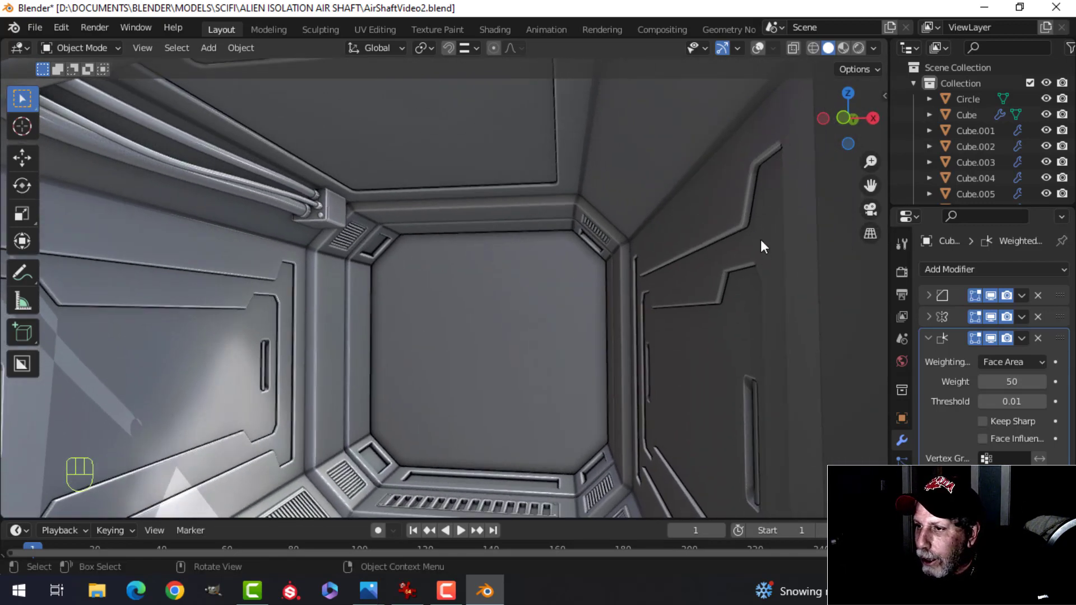
{"action": "middle_click_drag", "start_coordinate": [611, 391], "coordinate": [584, 372]}
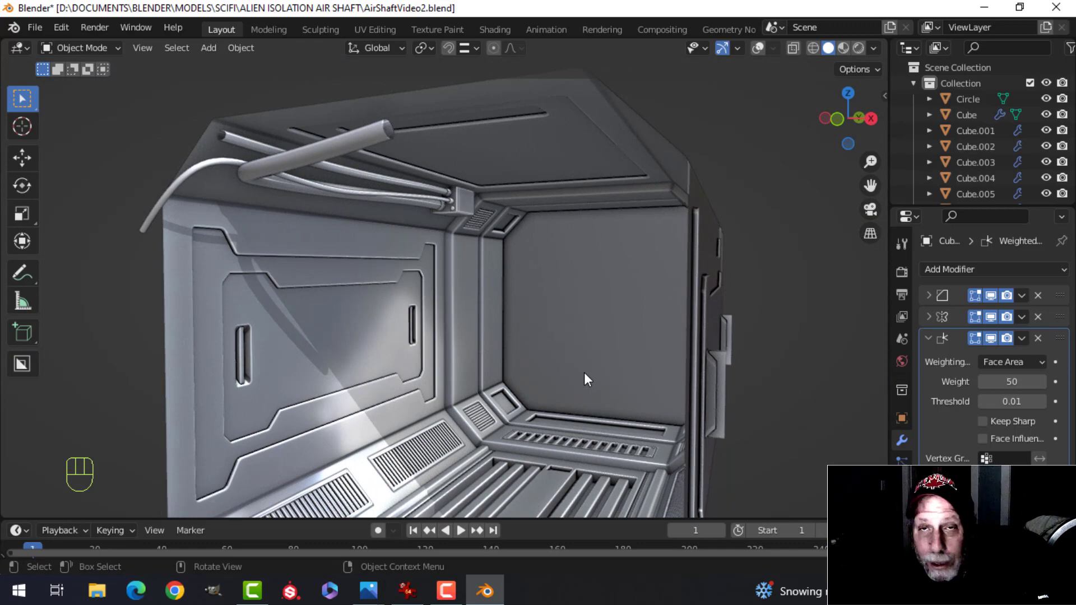